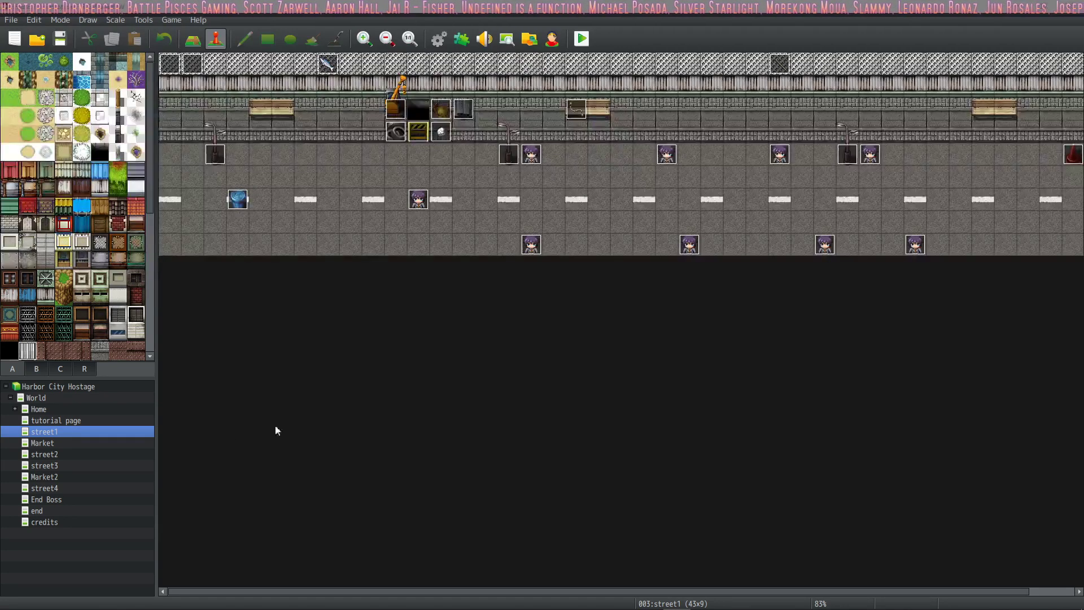
Switch to Discord, post the copied YouTube link in the official_content channel, and minimize Discord
mouse_move(638, 607)
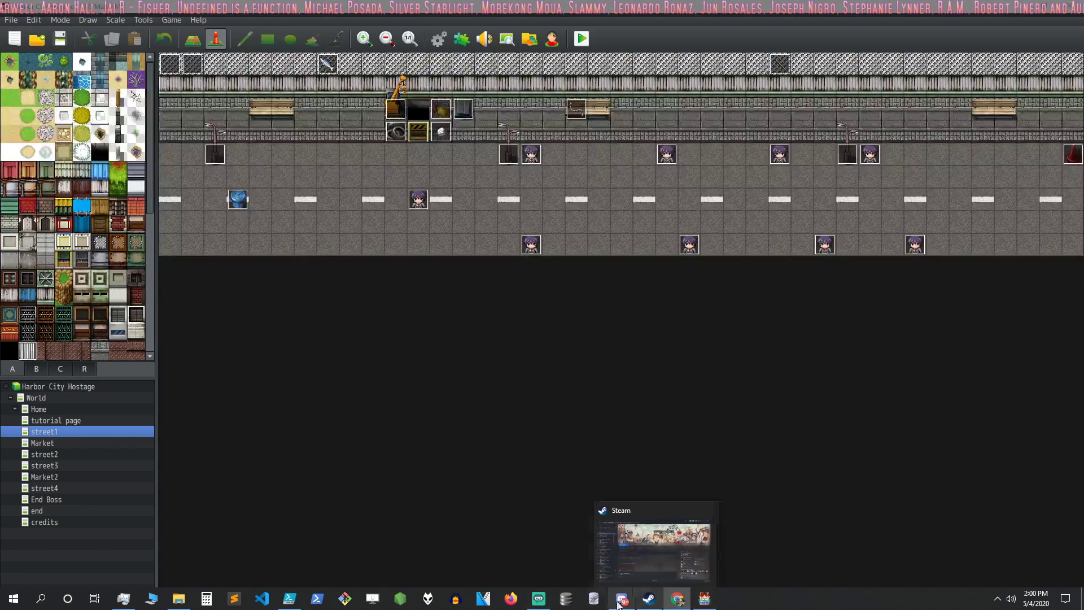
mouse_move(540, 604)
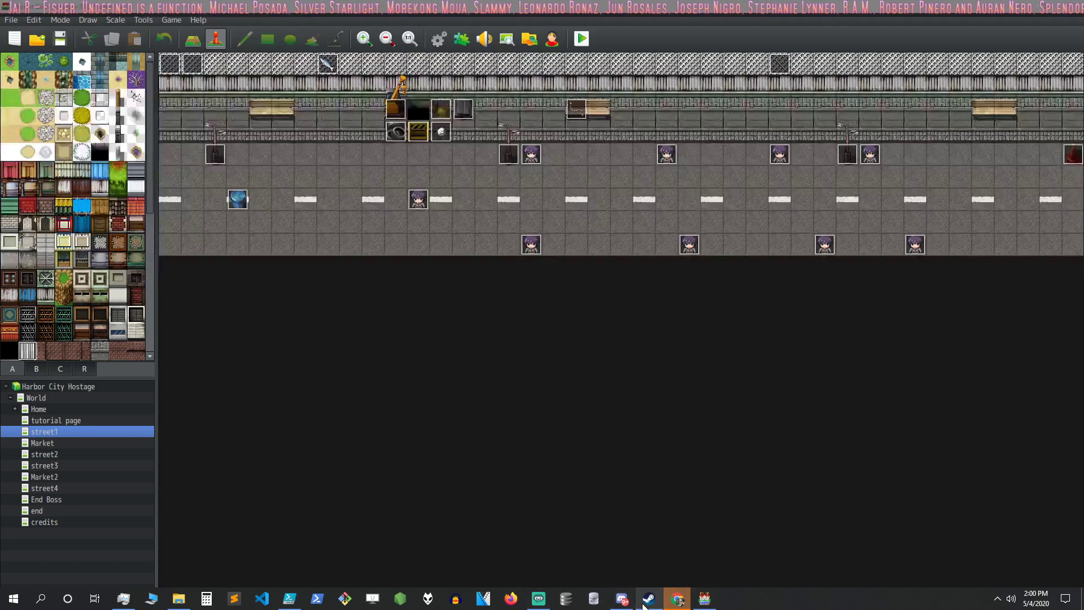
click(622, 598)
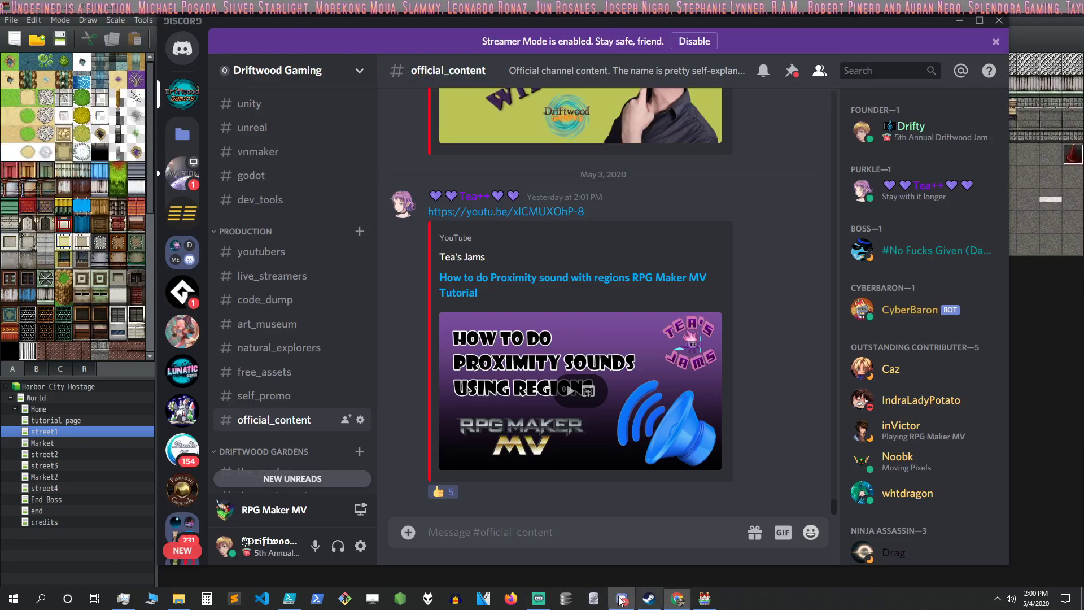
right_click(443, 529)
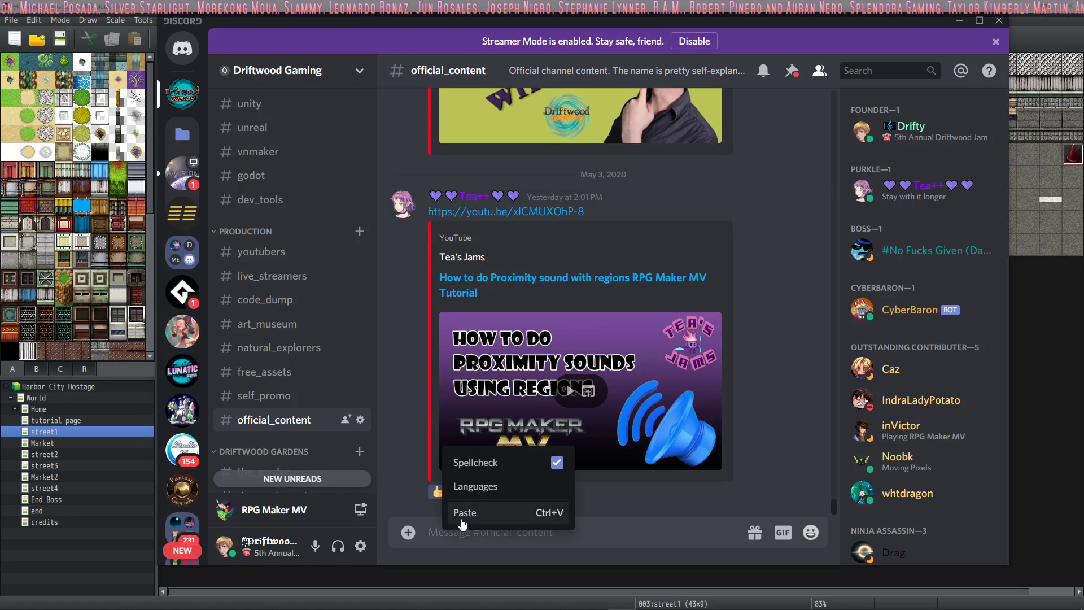
click(460, 510)
key(Return)
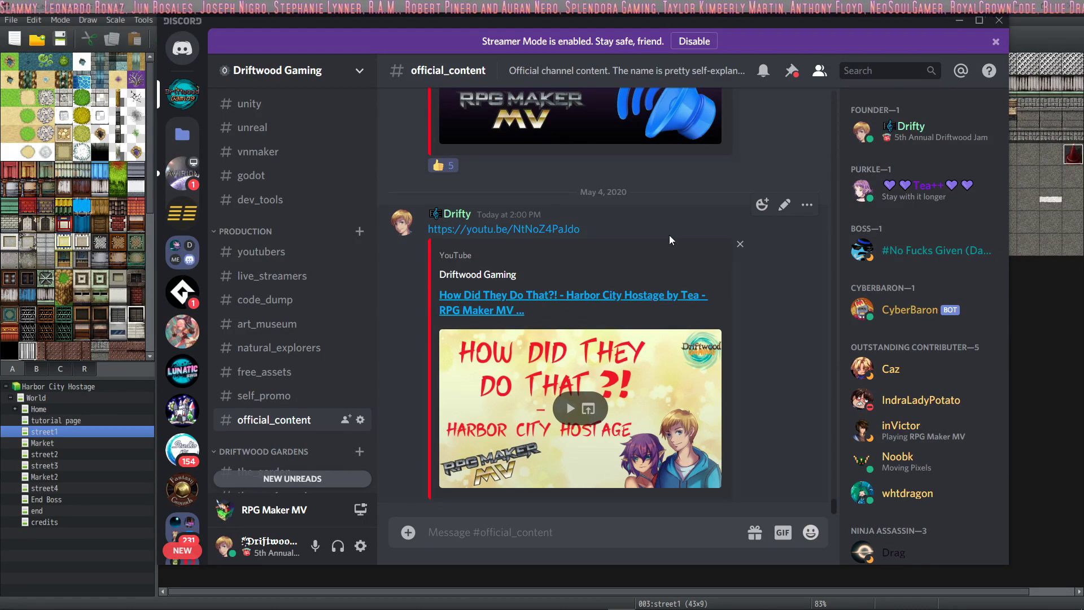
click(958, 20)
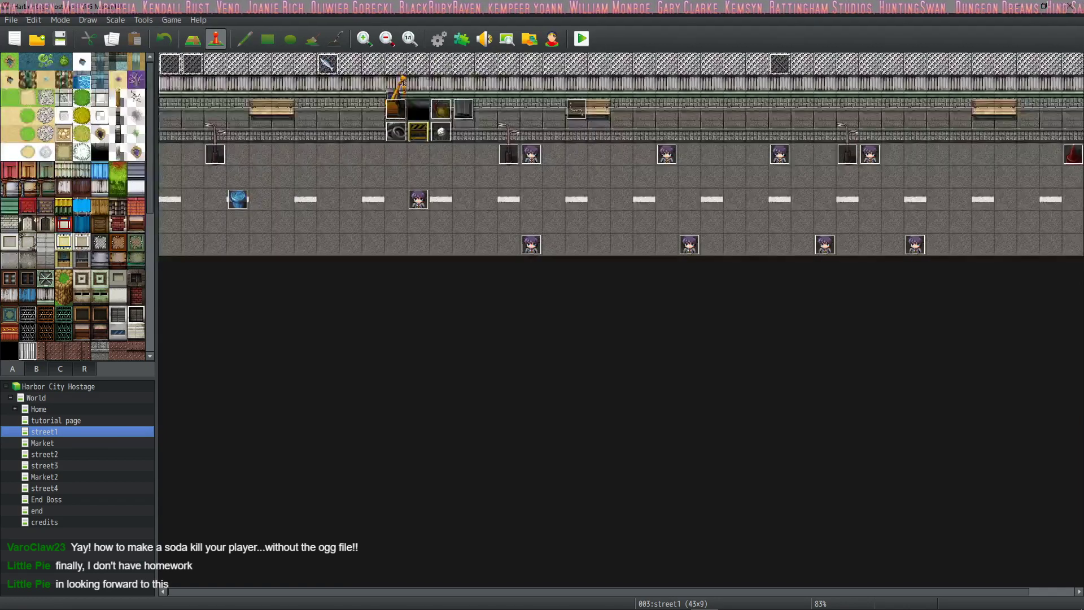
mouse_move(390, 595)
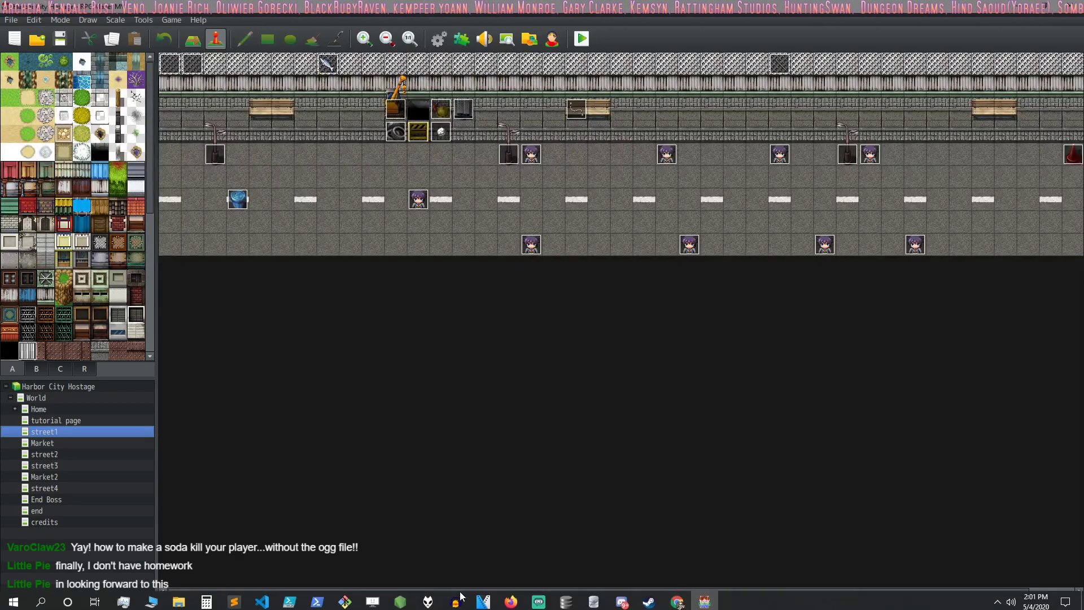
click(289, 602)
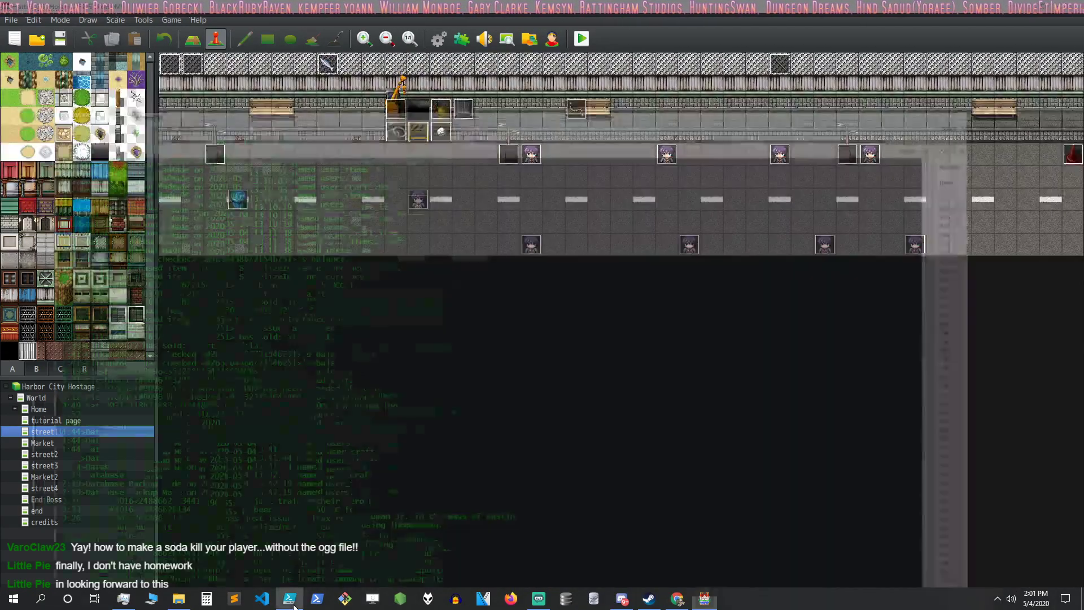
click(483, 601)
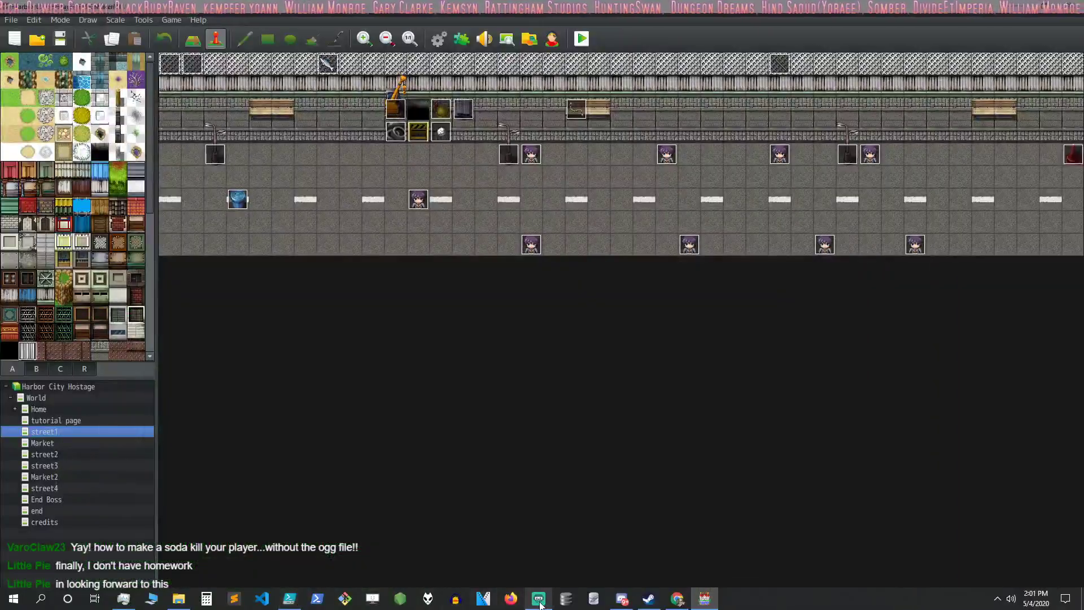
mouse_move(671, 606)
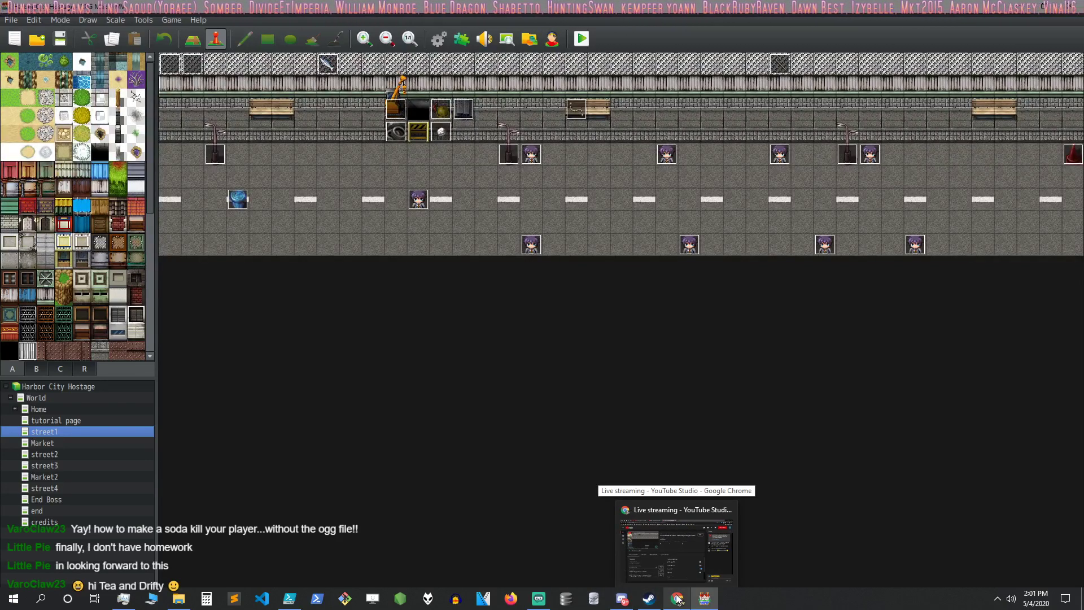
Open the Windows Volume Mixer to check the application volume levels, and close it
right_click(1009, 598)
click(977, 543)
drag(958, 403, 728, 359)
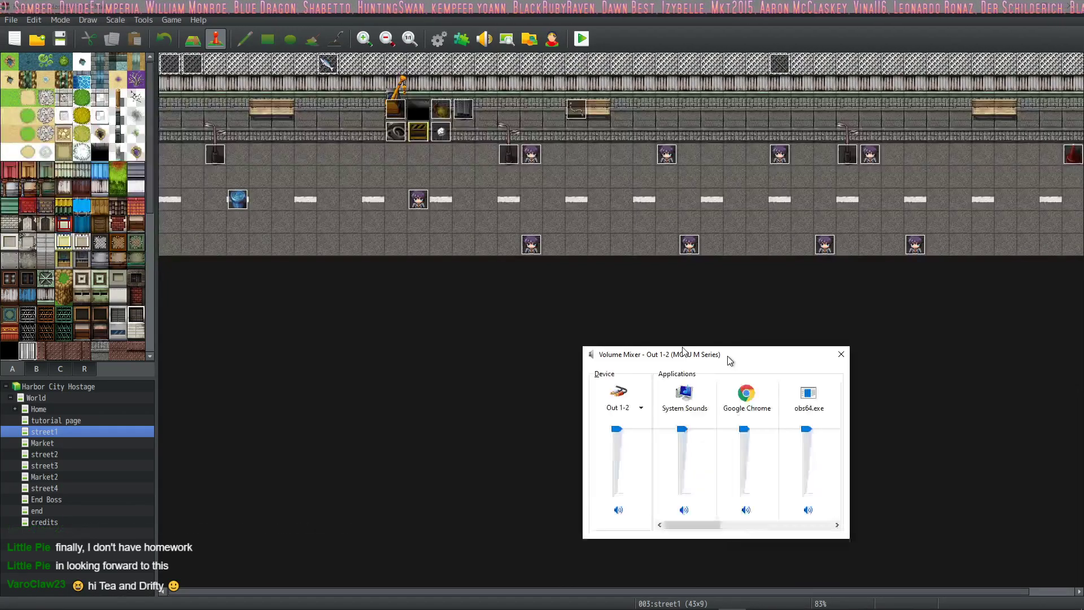
key(Escape)
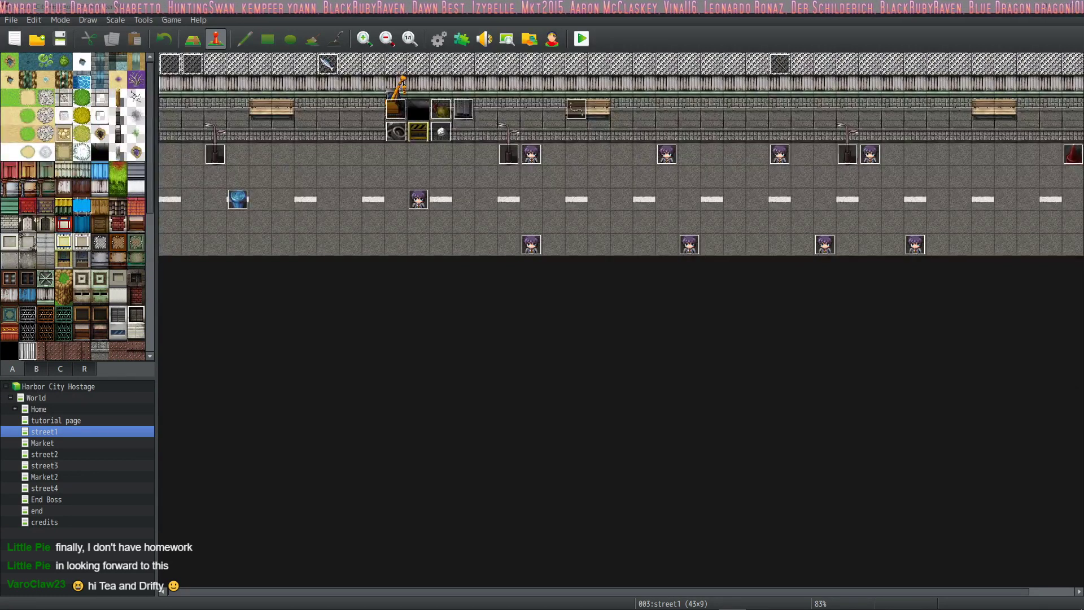
Playtest the project by starting a new game, maximize the test window, and close it
mouse_move(529, 590)
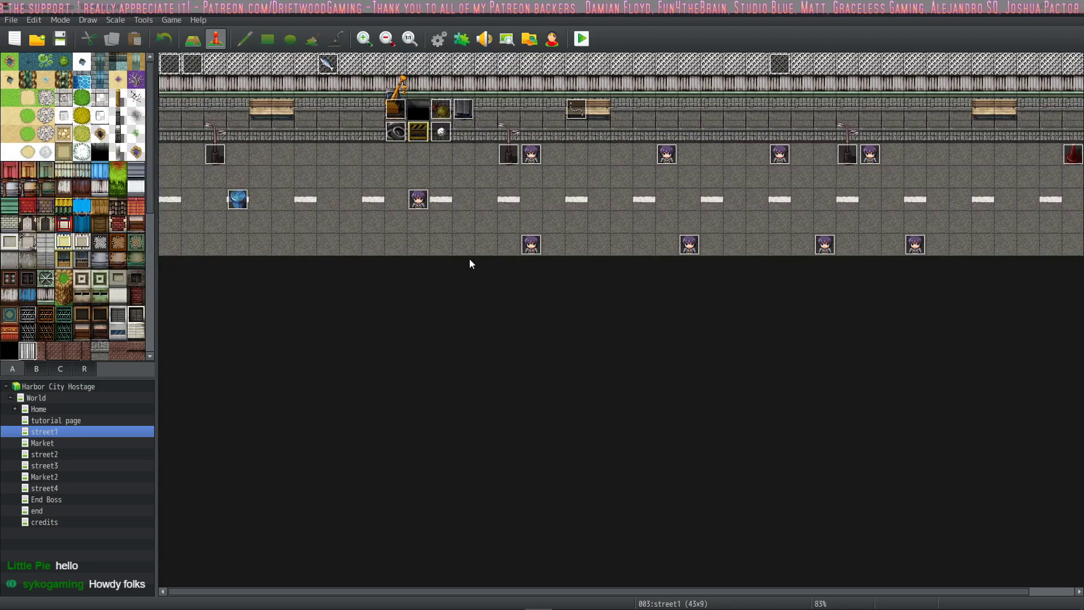
click(582, 39)
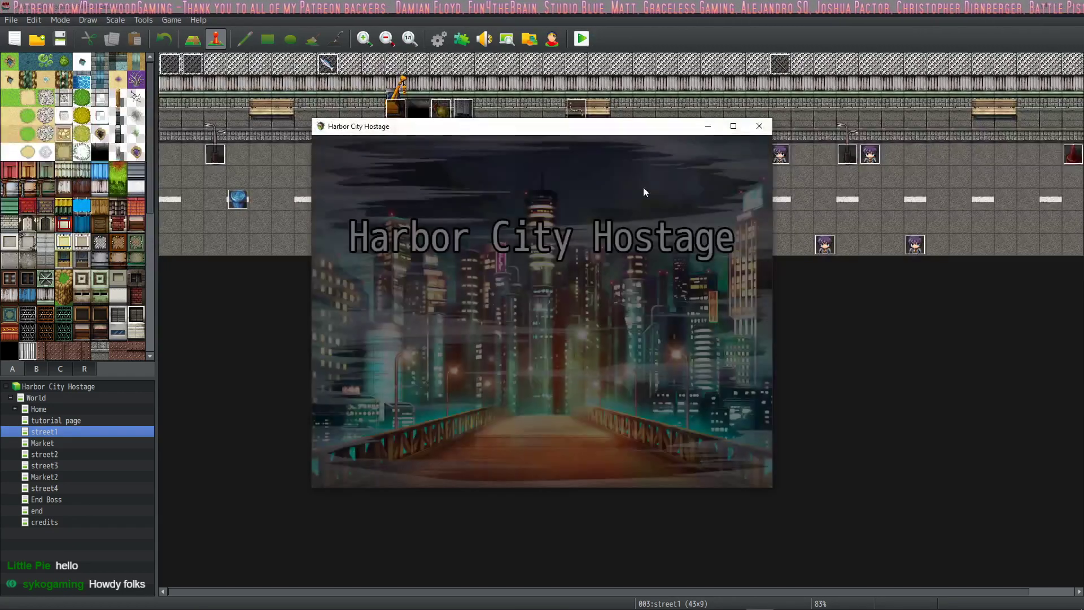
click(526, 372)
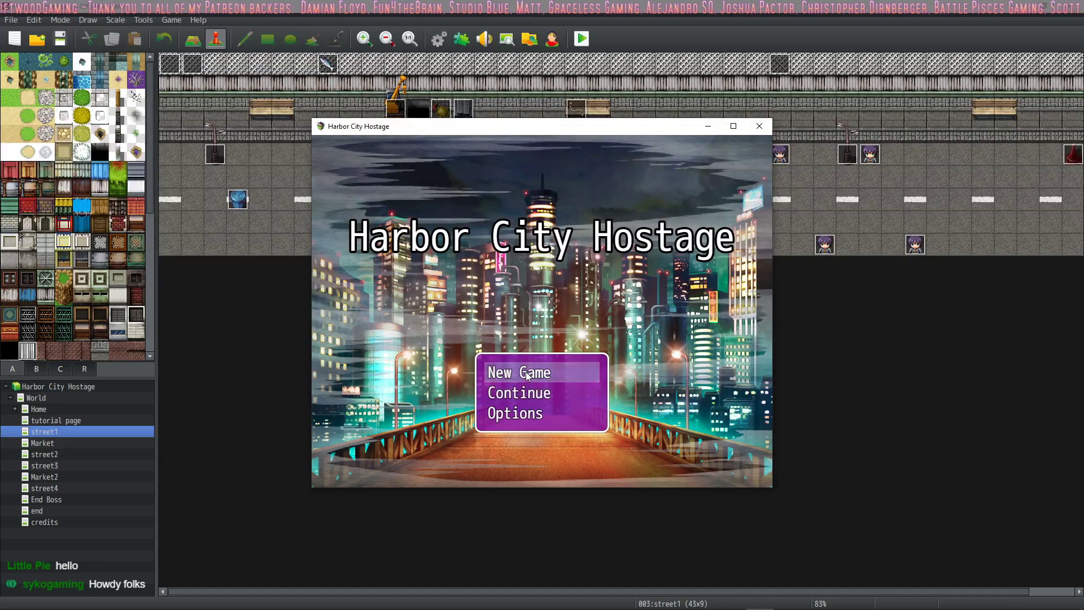
click(526, 372)
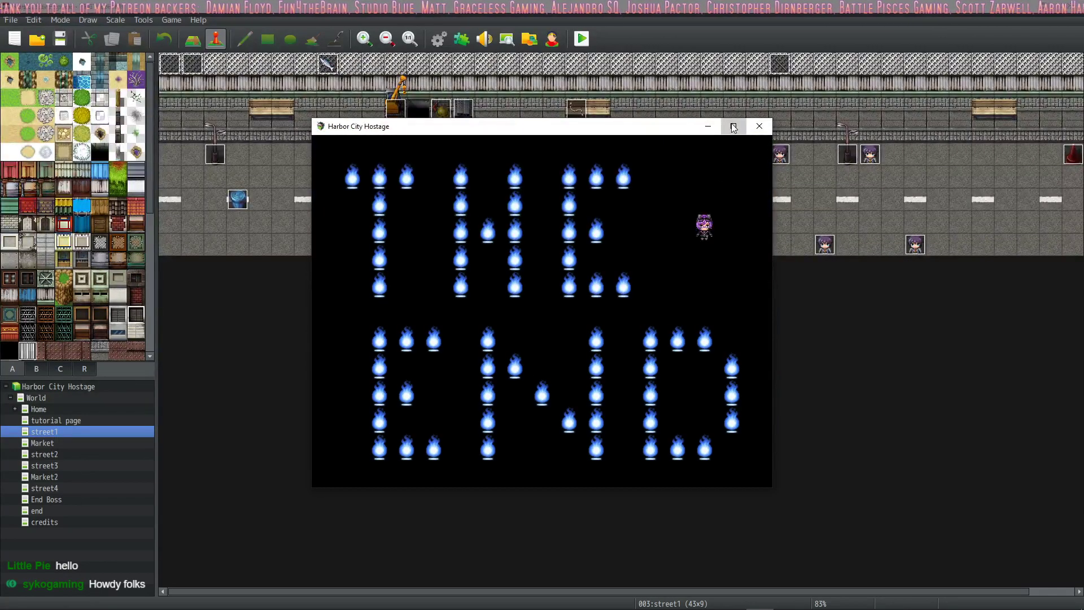
click(733, 126)
click(1068, 5)
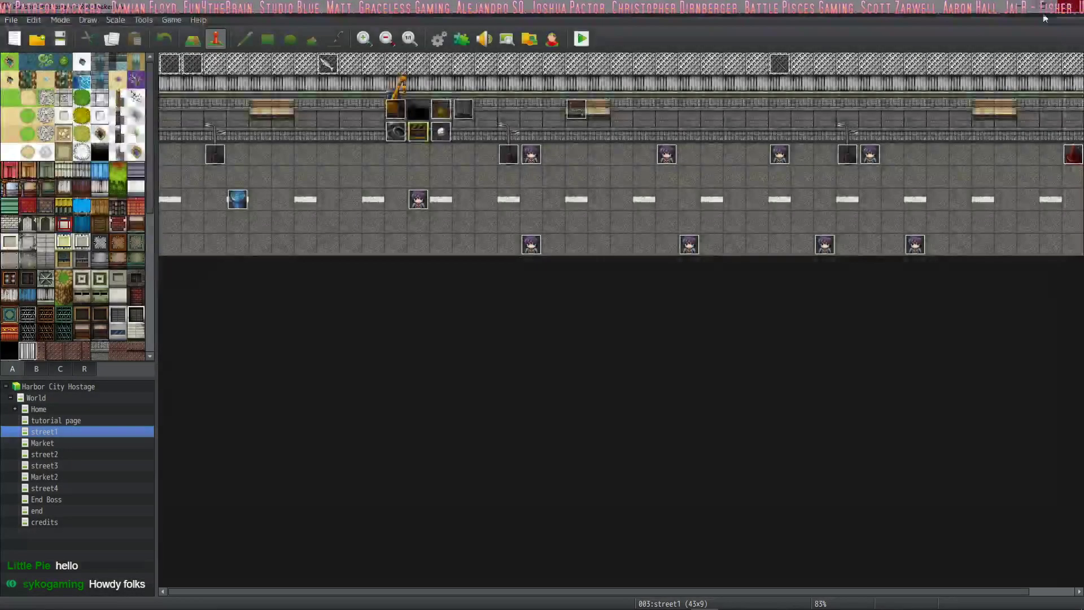
Check the actor's settings in the database, and set the player's starting position on street1 at tile 4,6 beside the blue garbage can
click(440, 40)
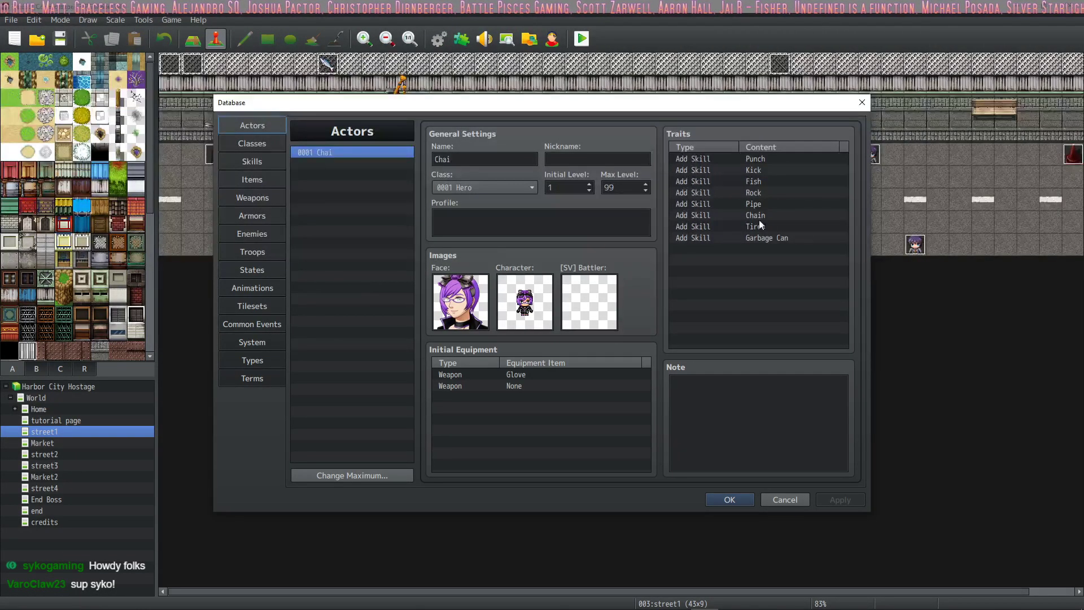
click(862, 102)
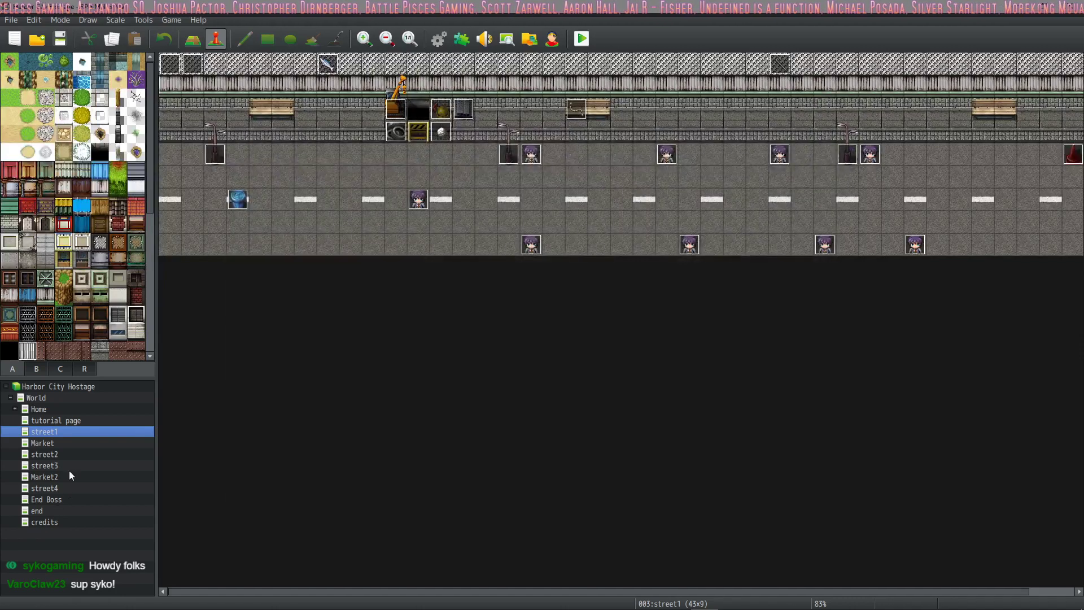
right_click(260, 195)
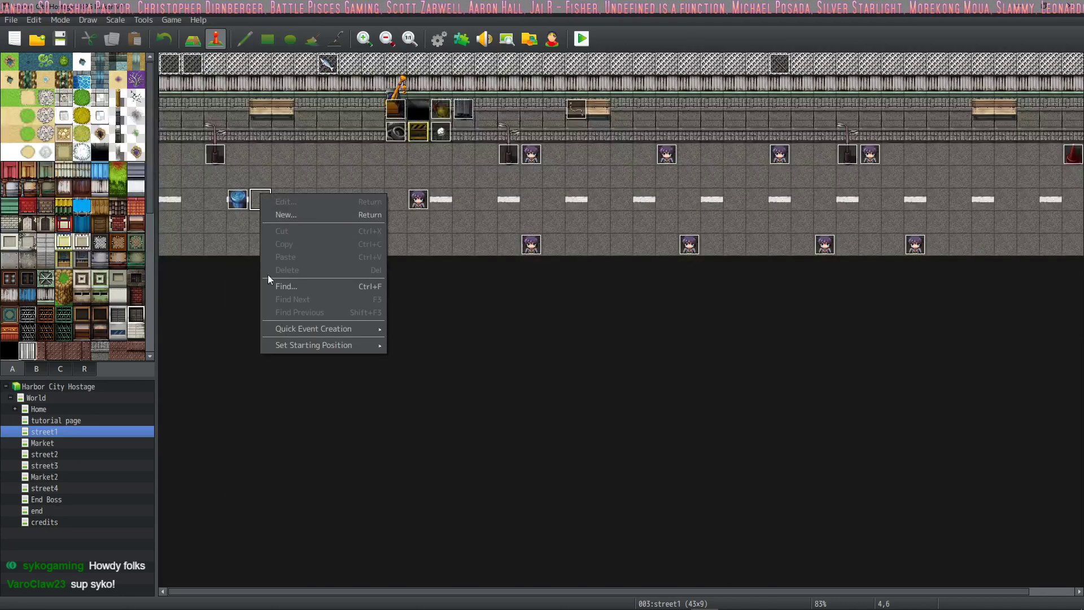
mouse_move(300, 346)
click(425, 346)
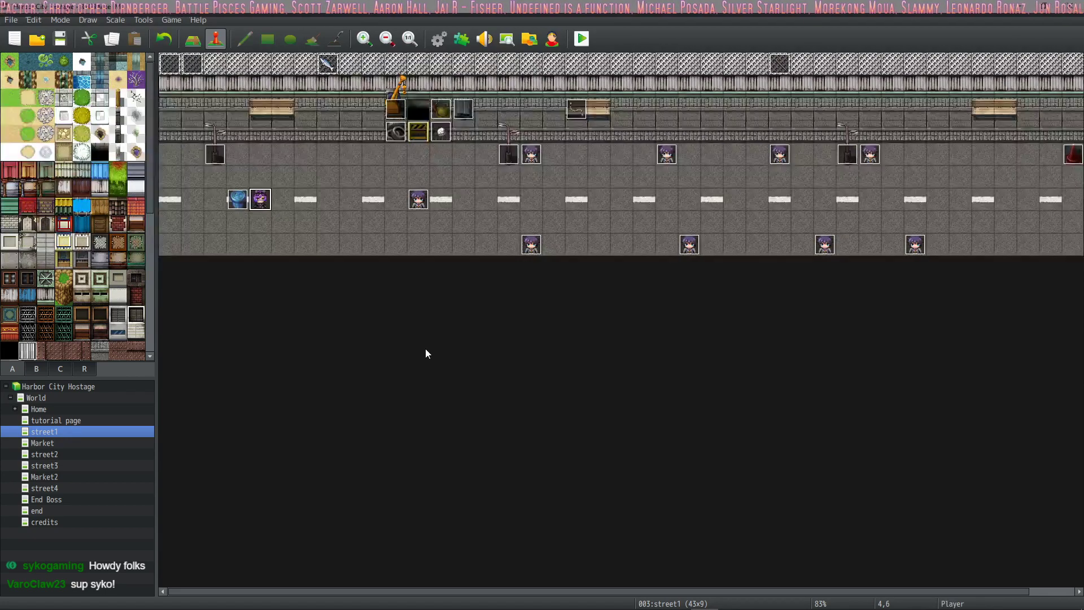
Save the changes and launch a playtest, maximize the test window and start a new game
click(581, 38)
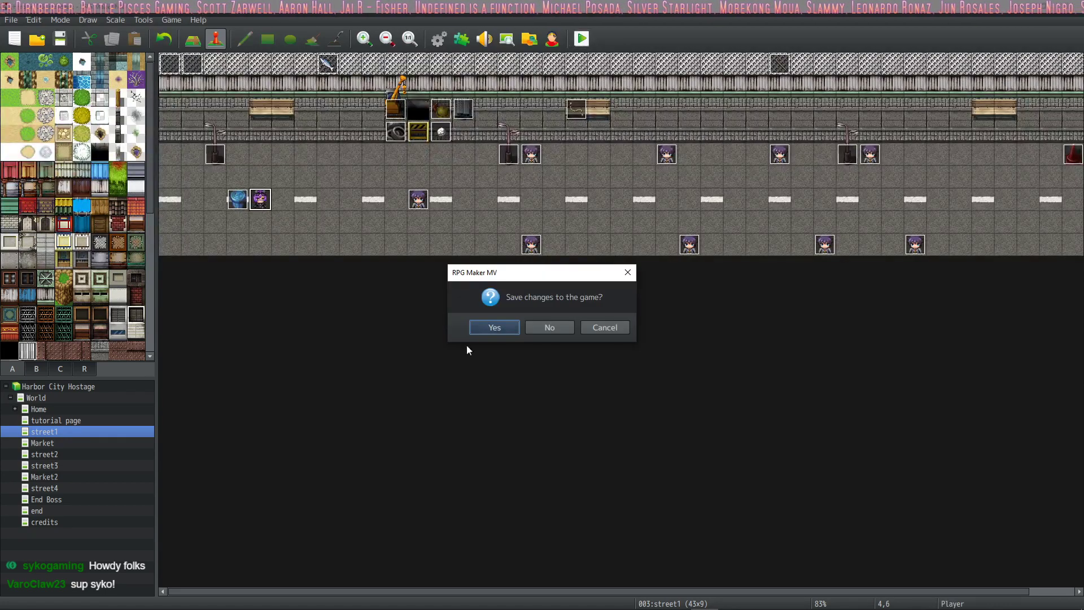
click(474, 325)
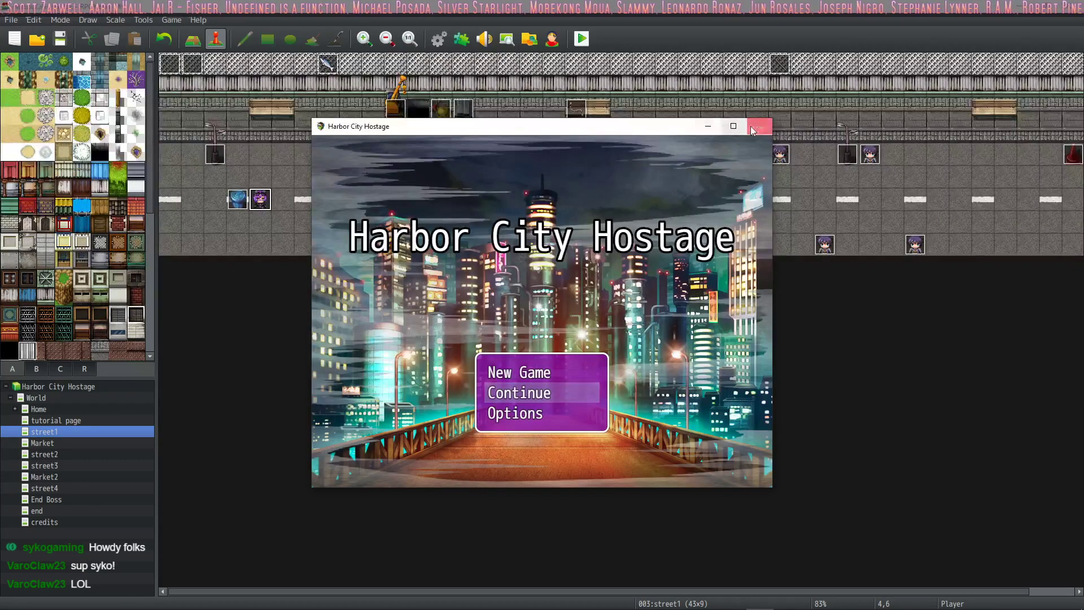
click(733, 125)
click(491, 415)
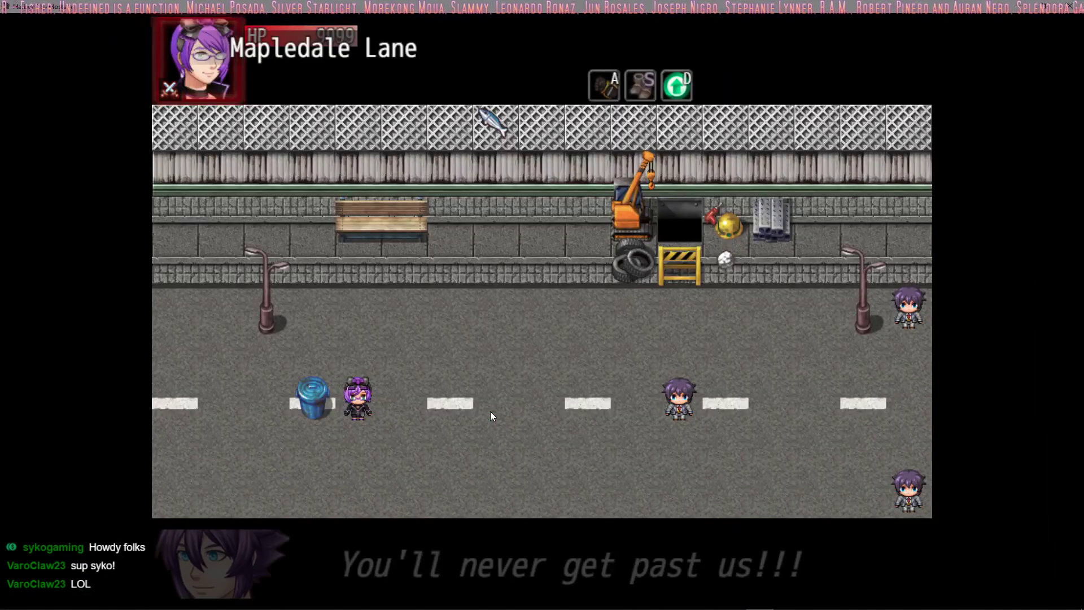
Test the punch attack on the thug approaching along the street, and return to the garbage can
click(490, 411)
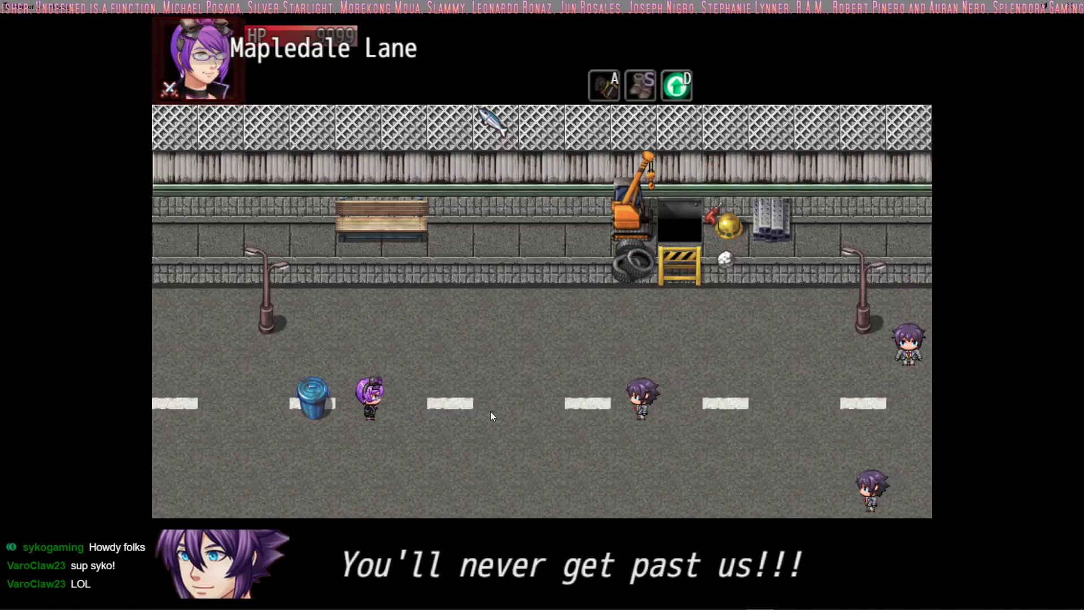
key(a)
key(a)
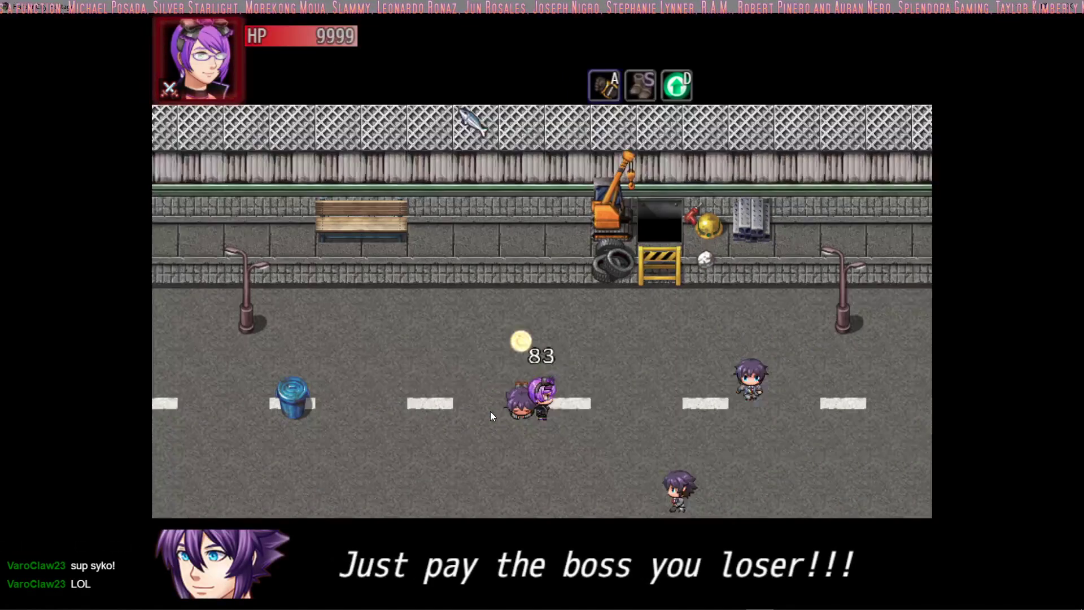
key(Left)
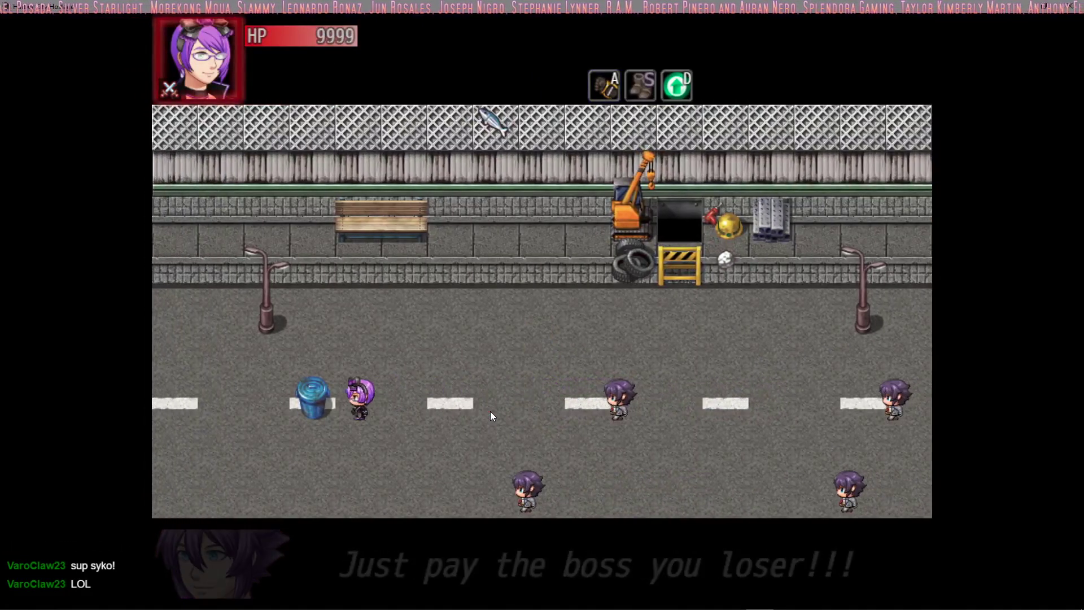
Pick up the garbage can in the playtest and test it as a weapon against the nearby thugs
click(490, 411)
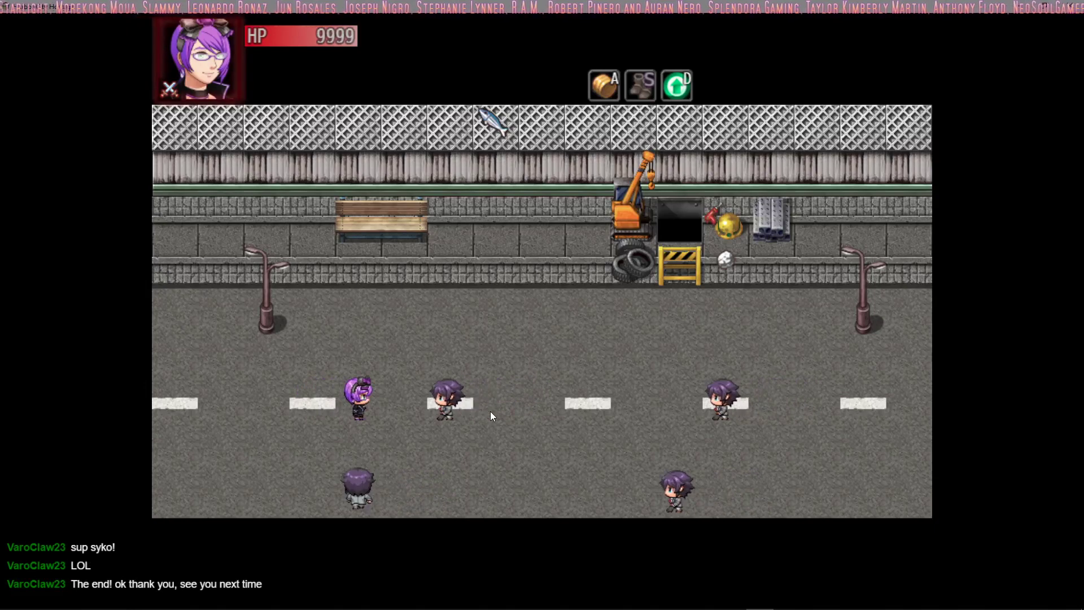
key(a)
key(Right)
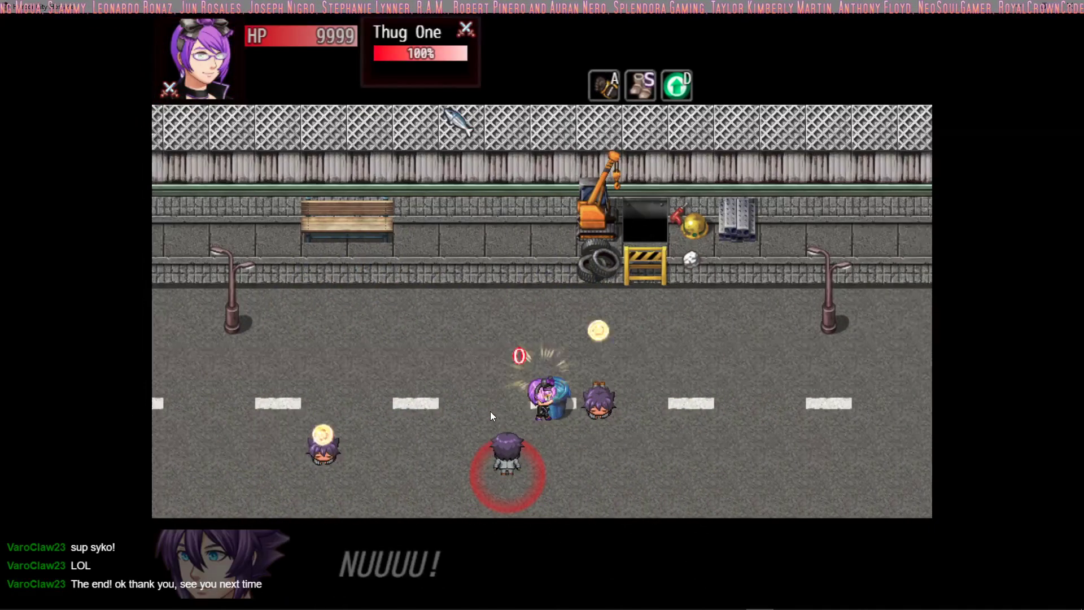
key(Right)
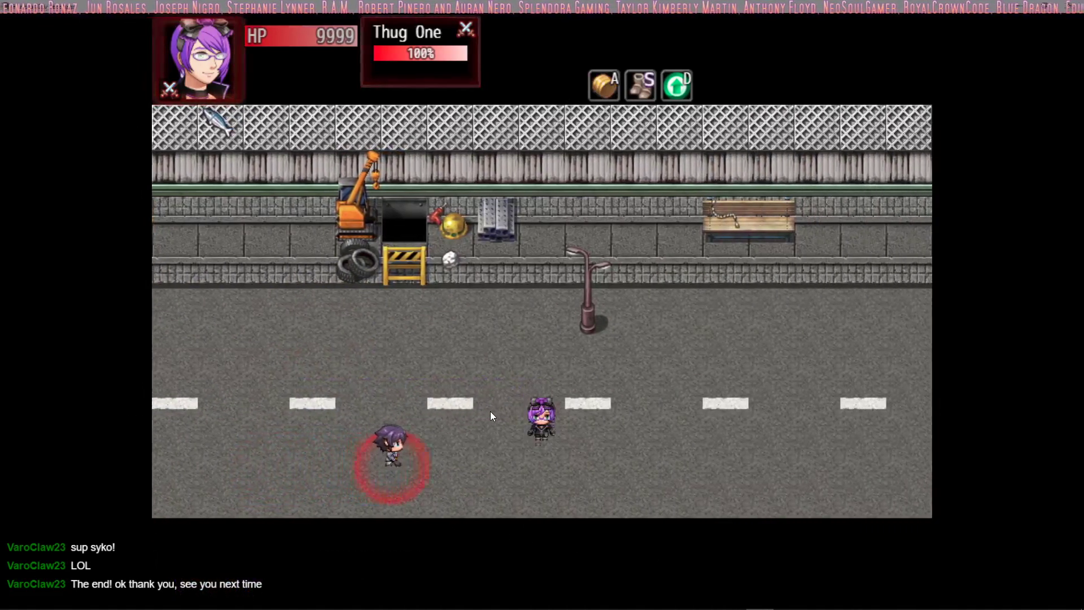
Throw the garbage can downward, test the kick attack, and run back toward the start of the street
key(Down)
key(a)
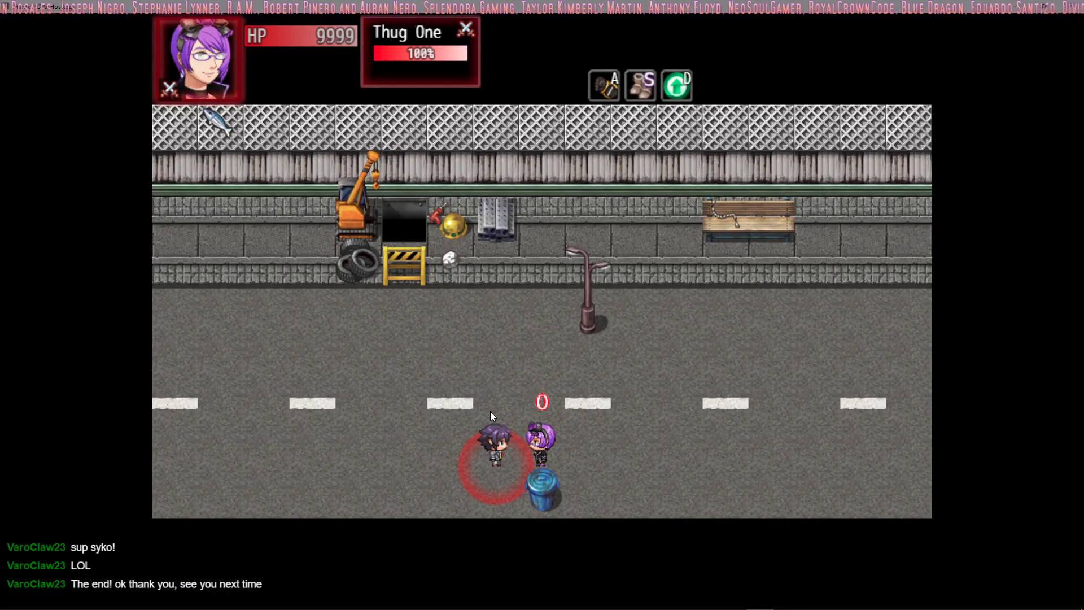
key(s)
key(Left)
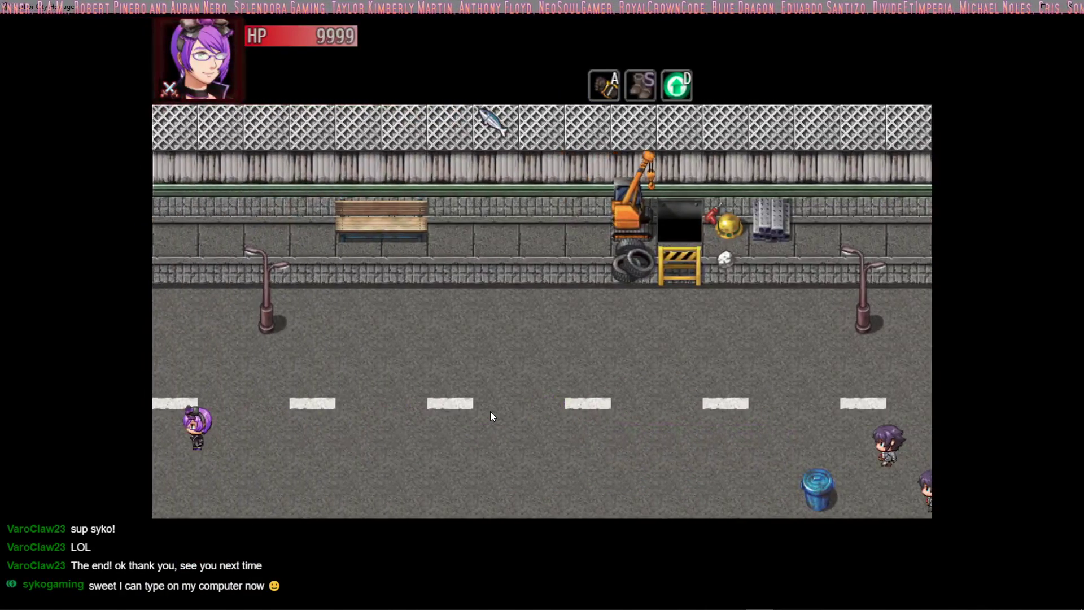
Move the character up to the fish on the fence in the playtest, and walk right along the fence away from the thugs
key(Right)
key(Up)
key(d)
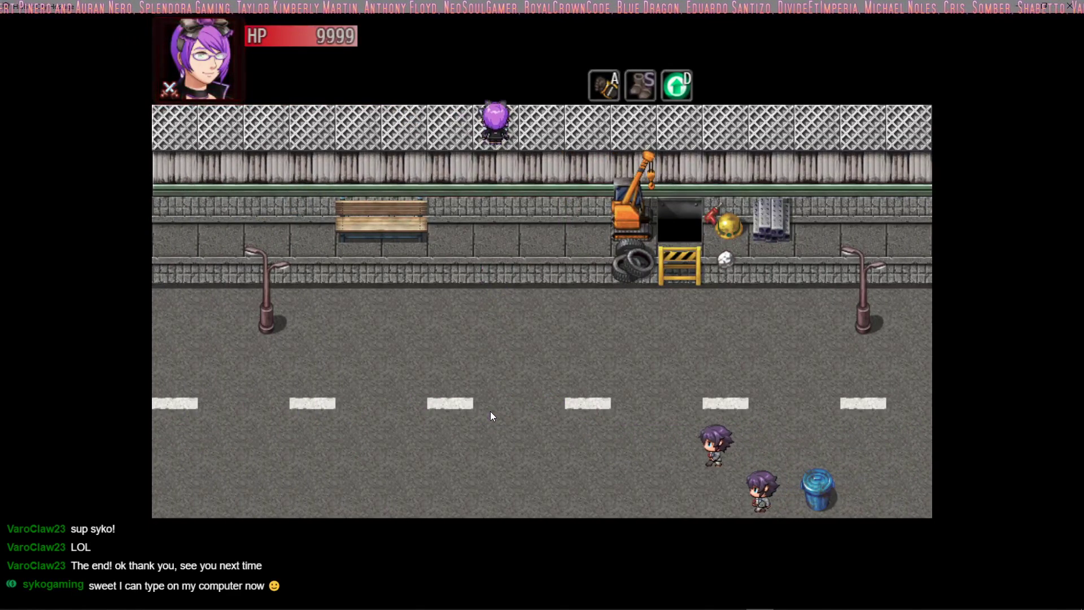
key(Right)
key(Left)
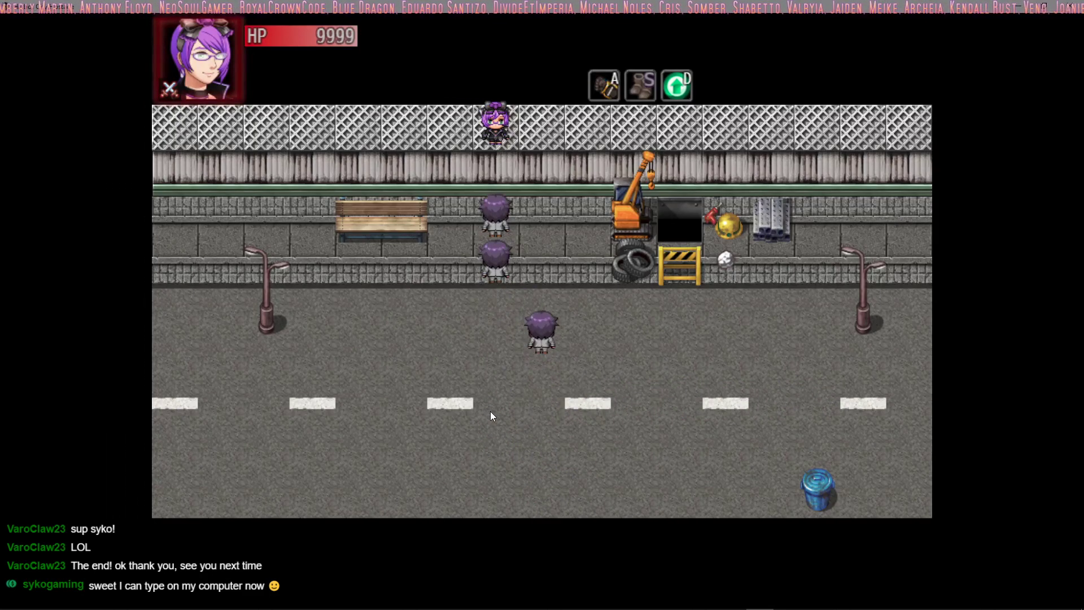
key(a)
key(Right)
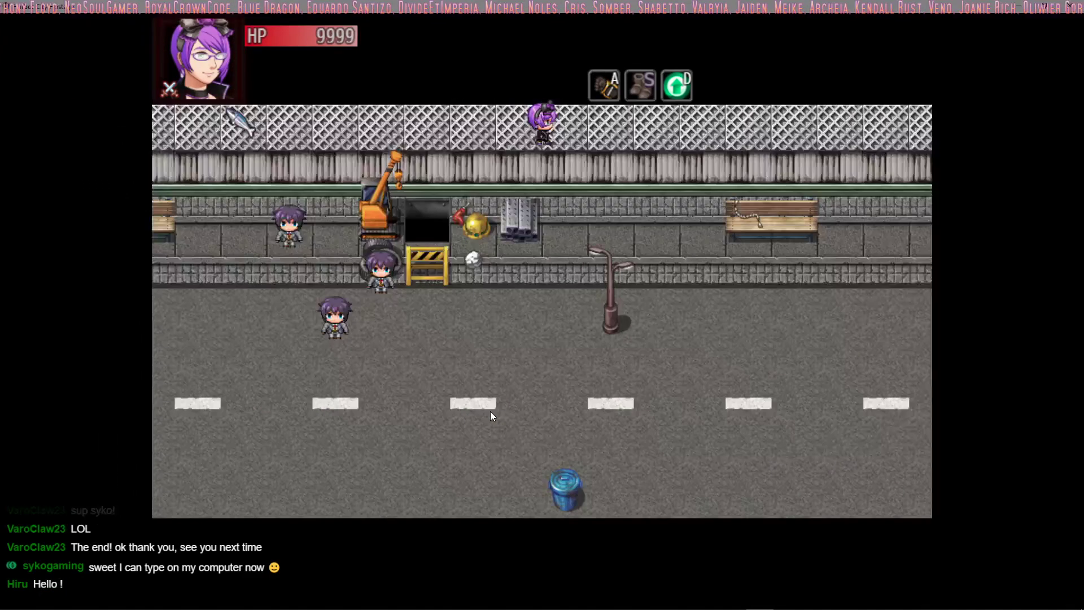
Pick up the fish on the fence, run right along the fence, and come down to the thugs on the road
key(Left)
key(Left)
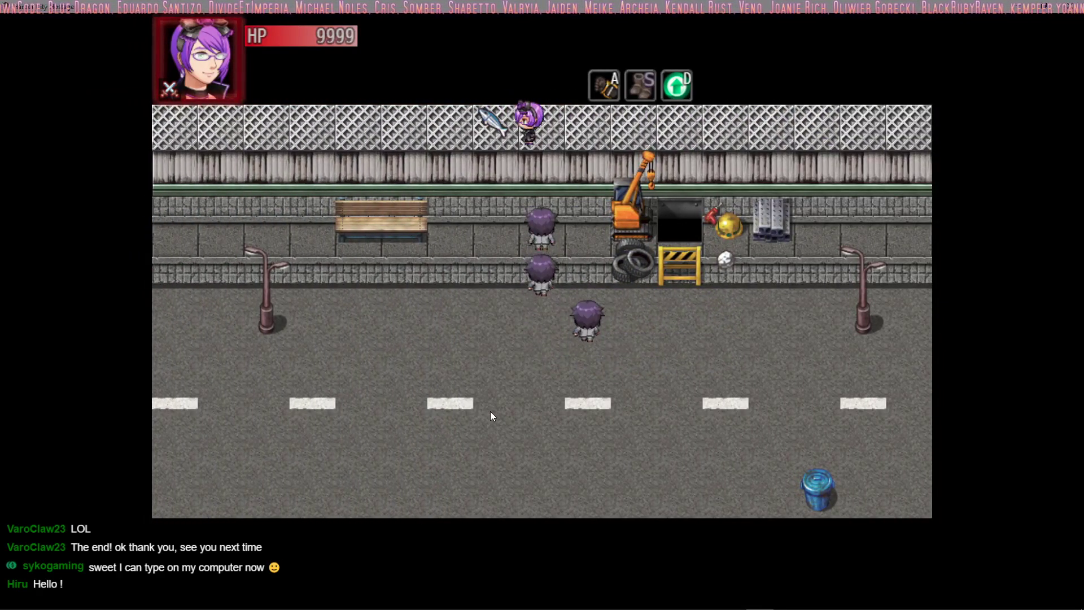
key(Right)
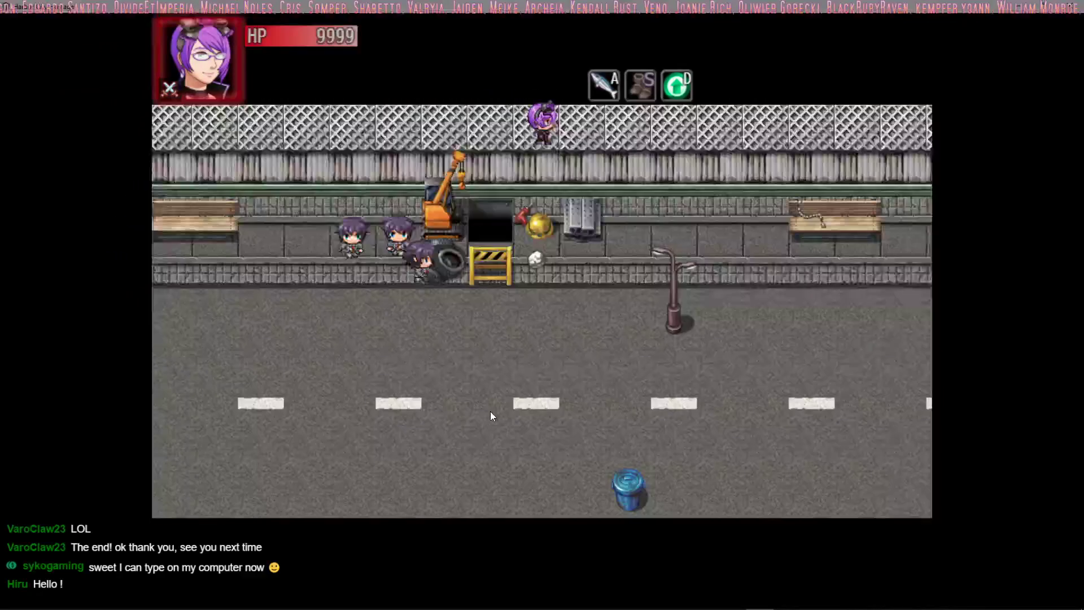
key(Right)
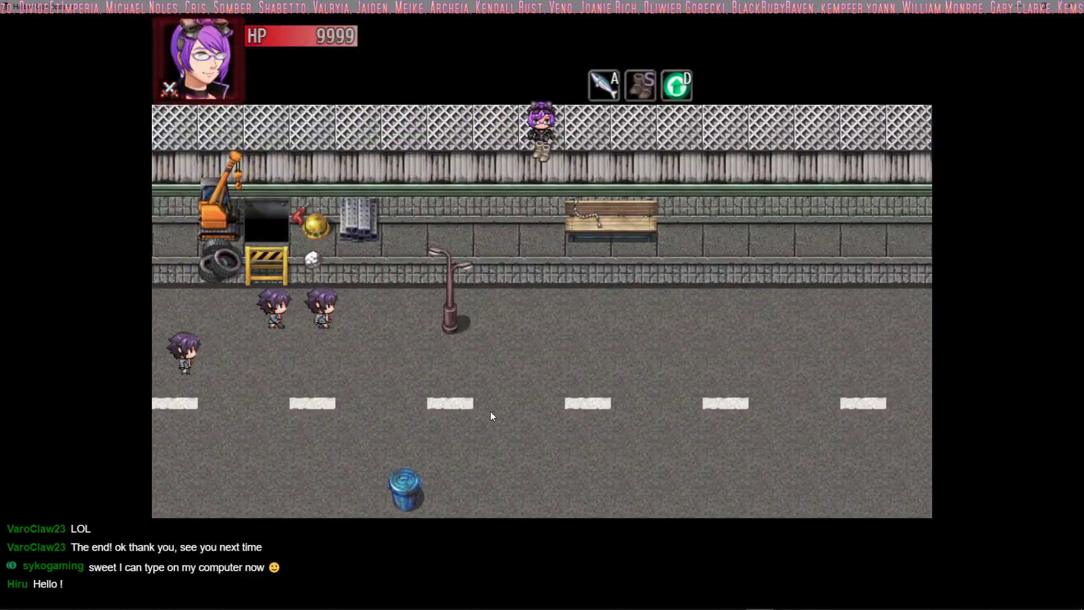
key(Down)
key(Left)
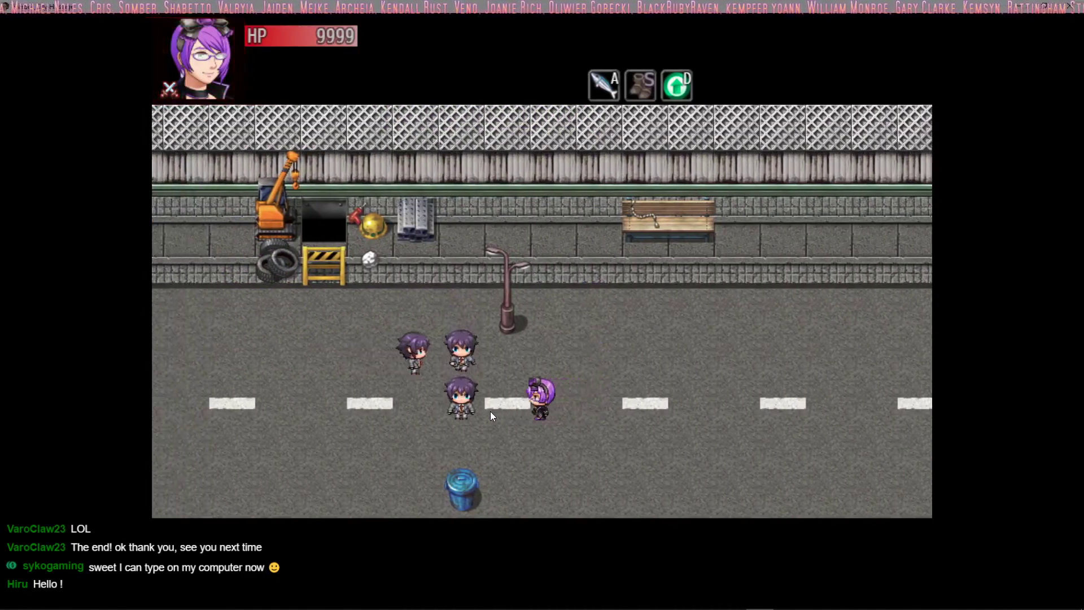
Test the fish as a weapon against the thugs around the blue garbage can
key(a)
key(Left)
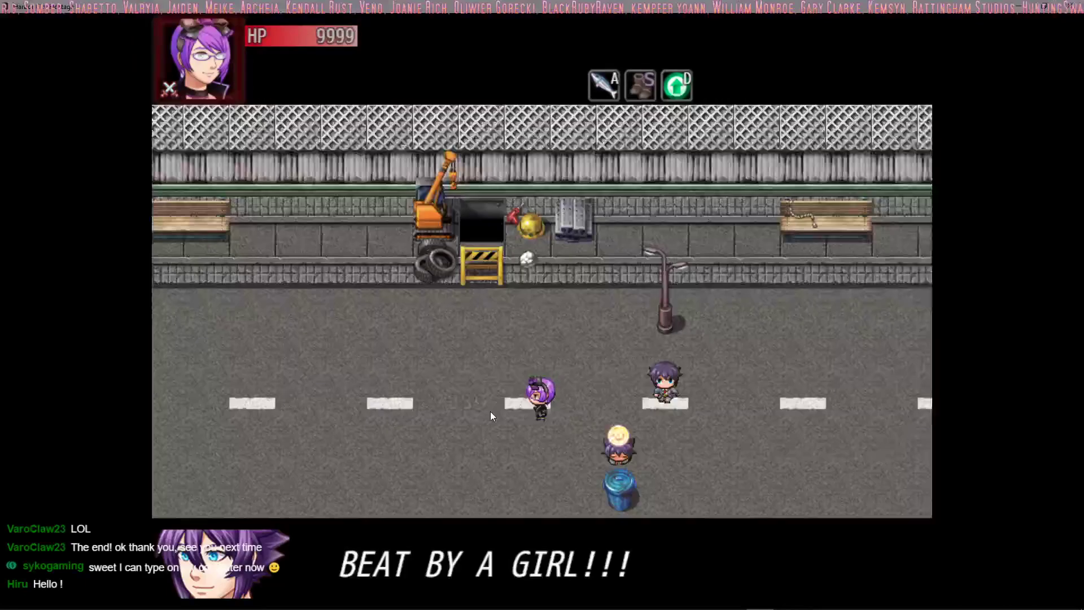
key(Right)
key(a)
key(Right)
key(a)
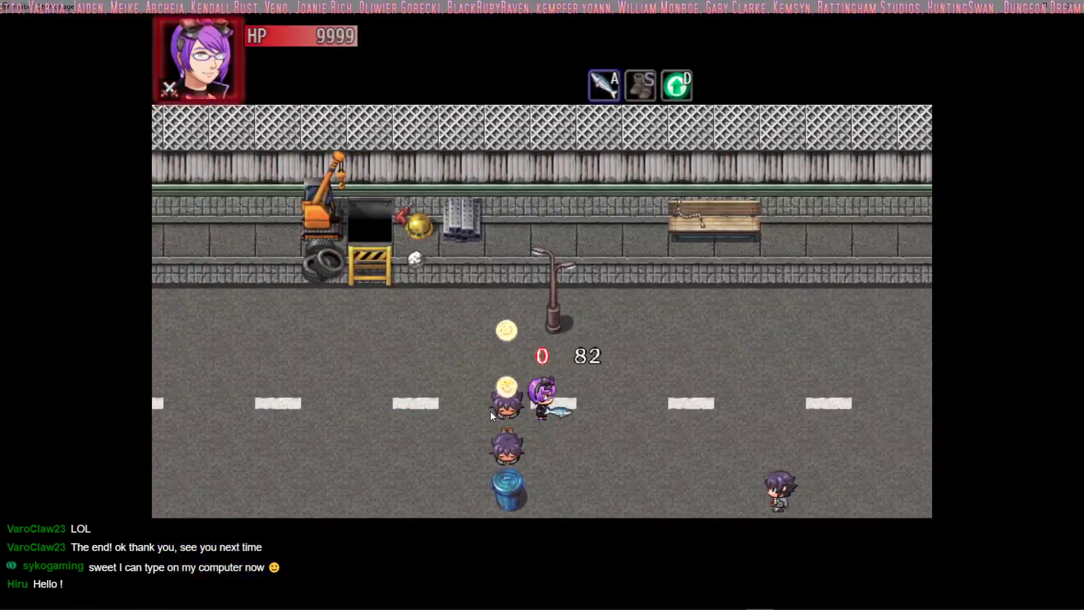
Run left past the defeated thugs, drop to the lower edge of the road, and attack the last thug with the fish
key(Left)
key(Up)
key(Left)
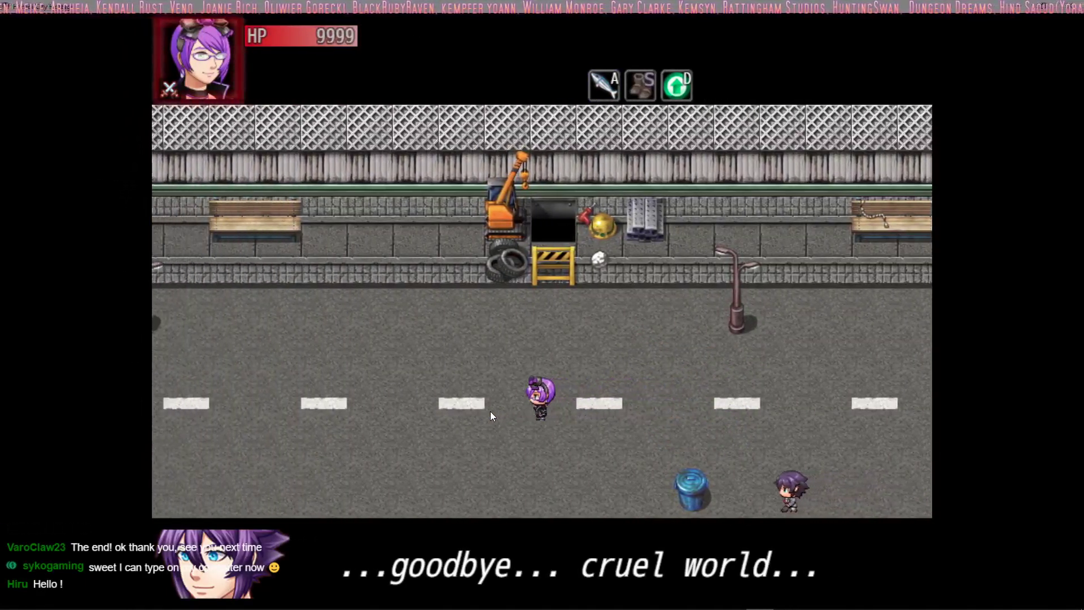
key(Left)
key(Down)
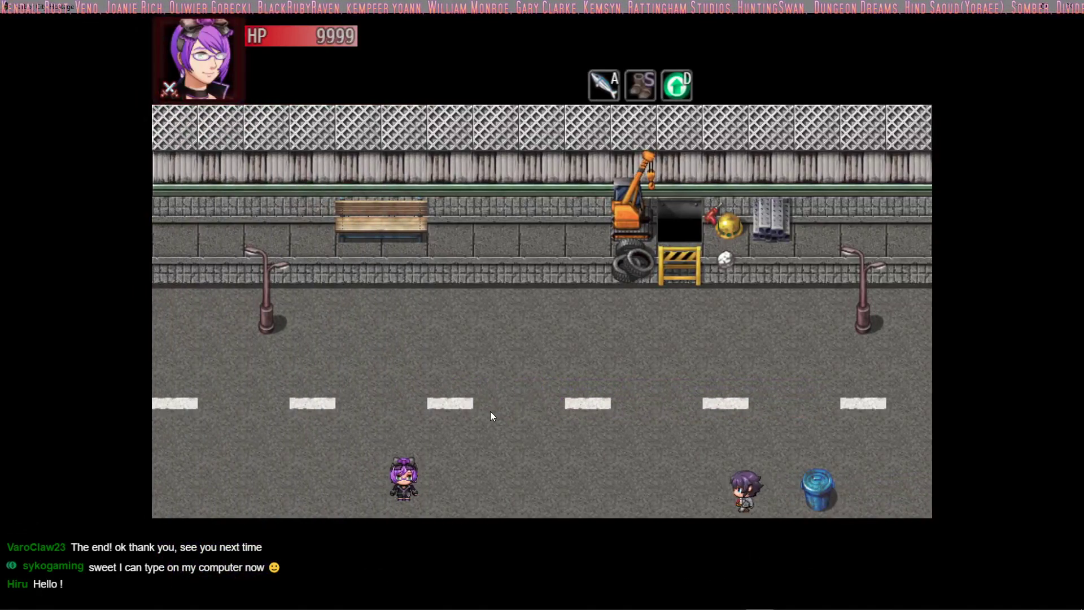
key(Right)
key(a)
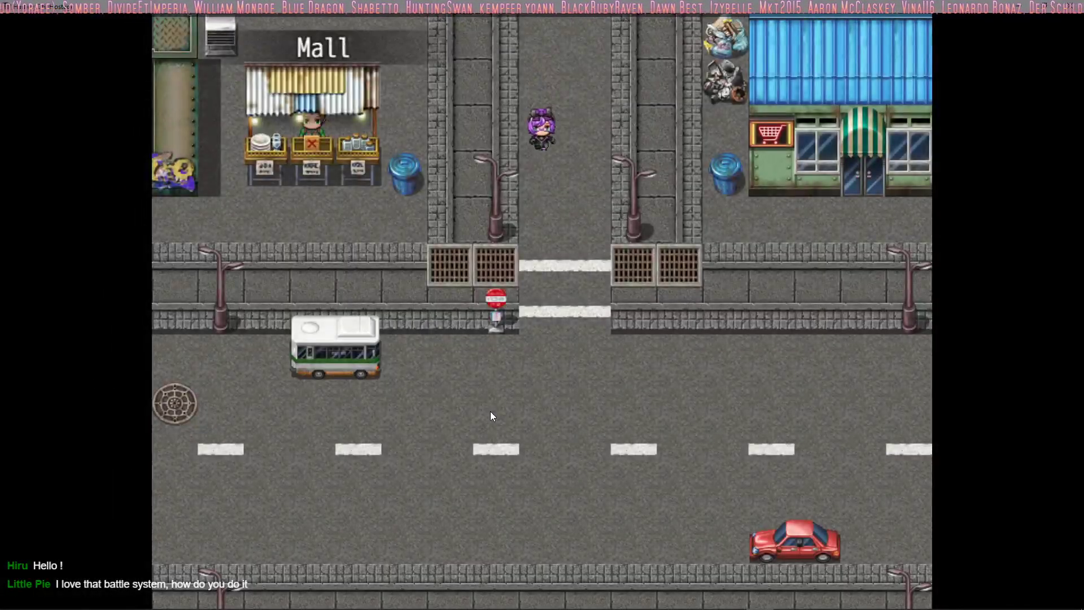
Walk across the Mall street to the shop with the striped awning, and open its list of goods to buy
key(Right)
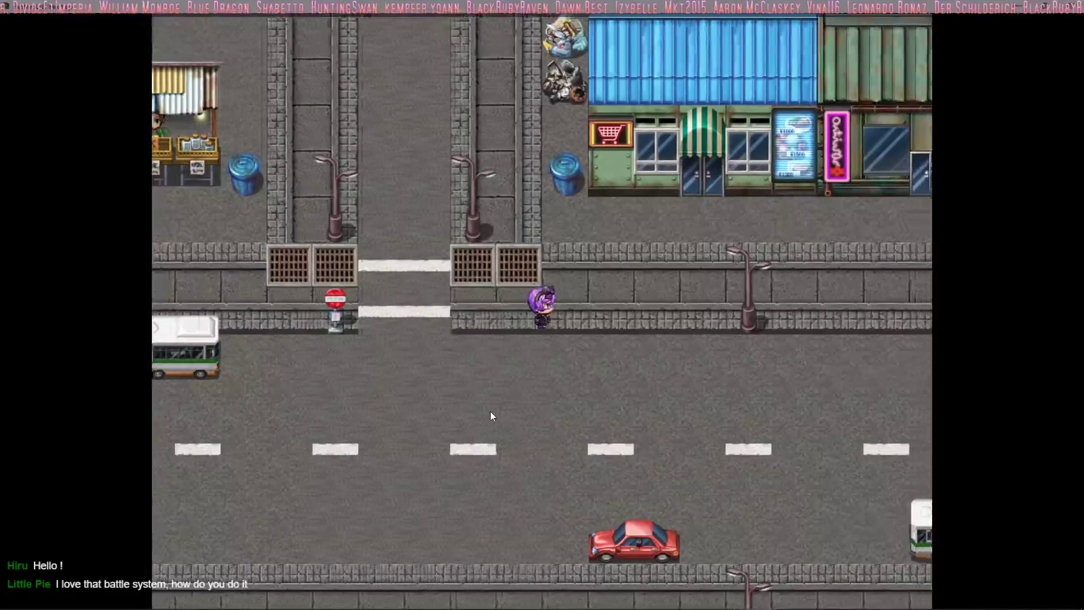
key(Up)
key(Up)
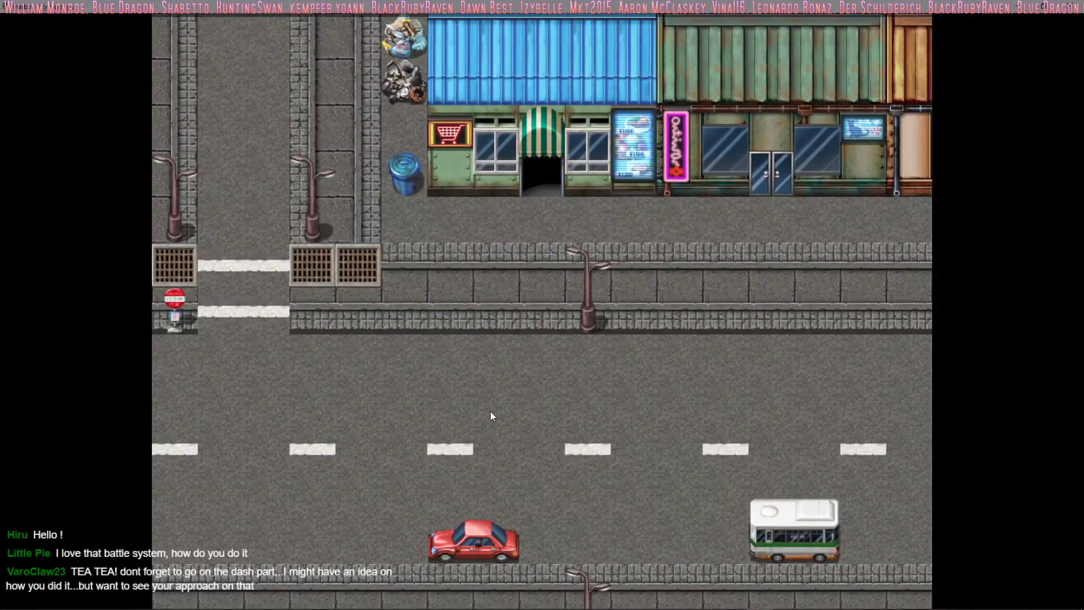
key(Return)
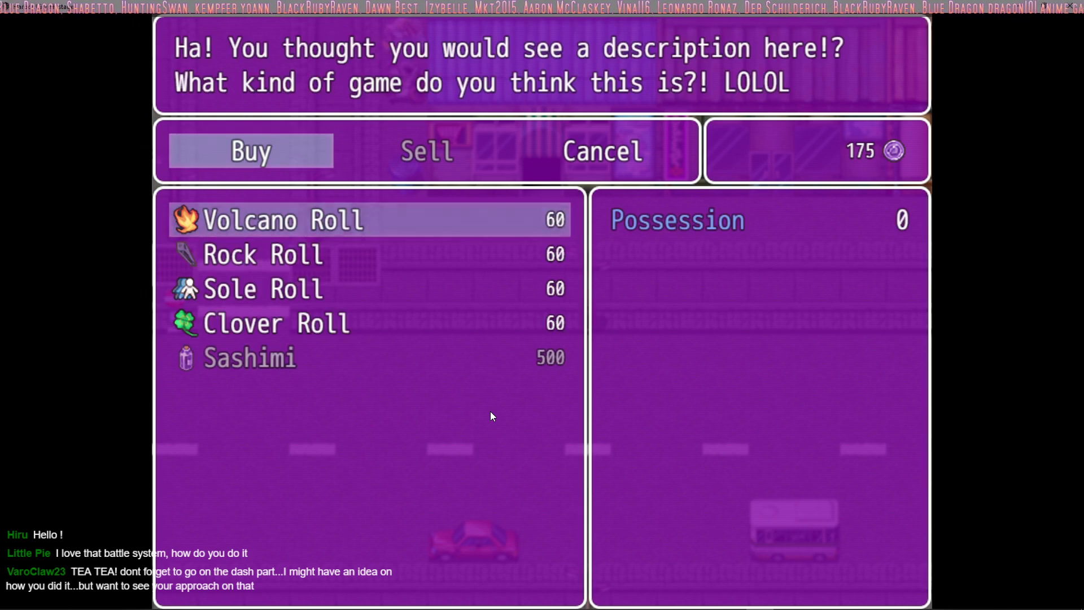
Buy two Volcano Rolls and leave the shop
key(Return)
key(Return)
key(Return)
key(Return)
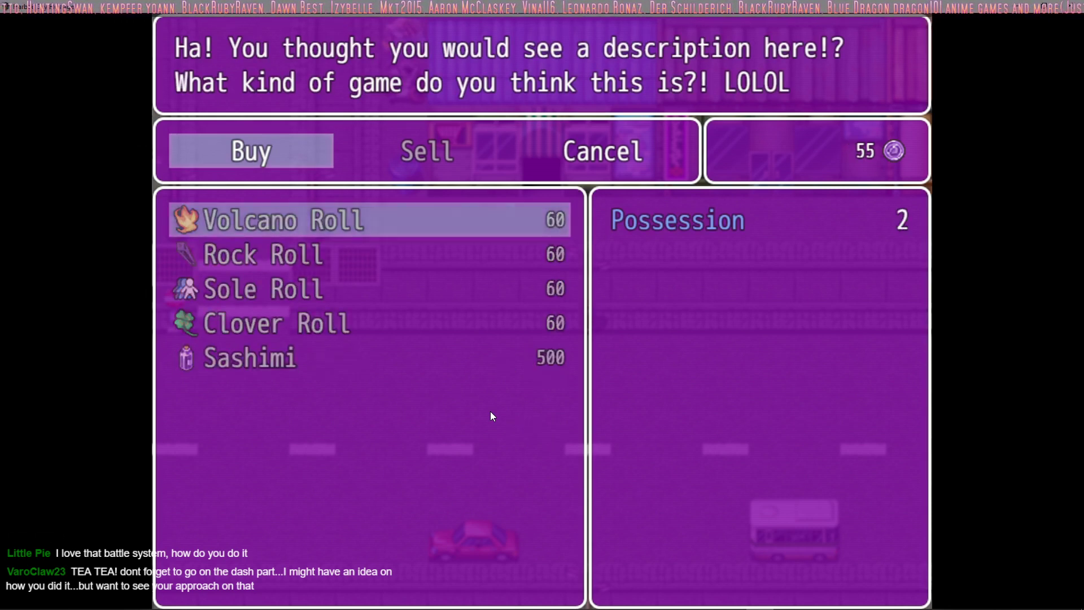
key(Escape)
key(Escape)
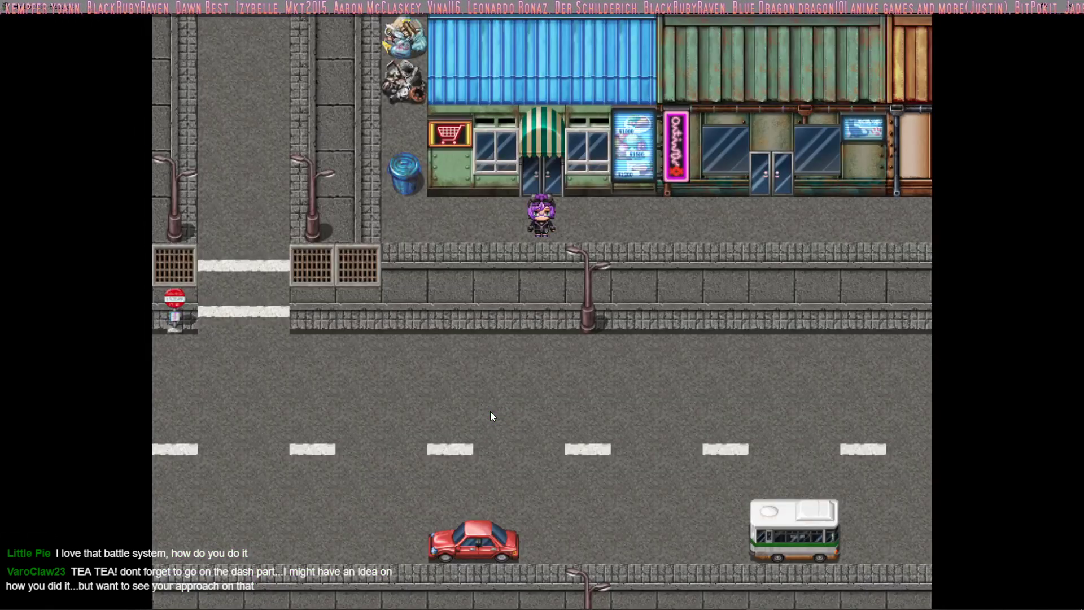
Use a Volcano Roll from the item inventory and go through its stat increase messages
key(Escape)
key(Return)
key(Return)
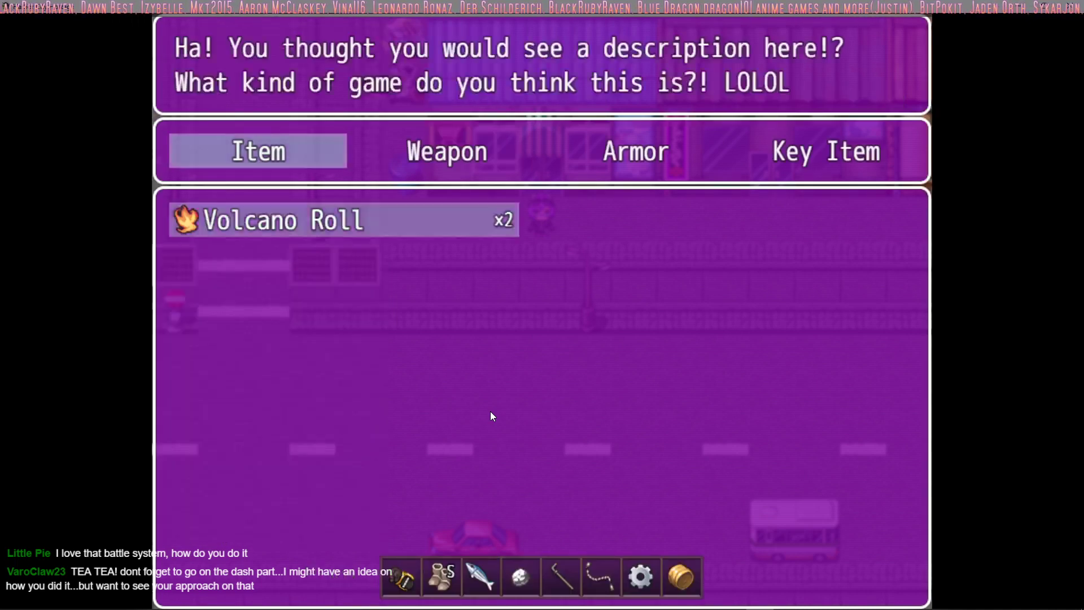
key(Return)
key(Return)
key(Return)
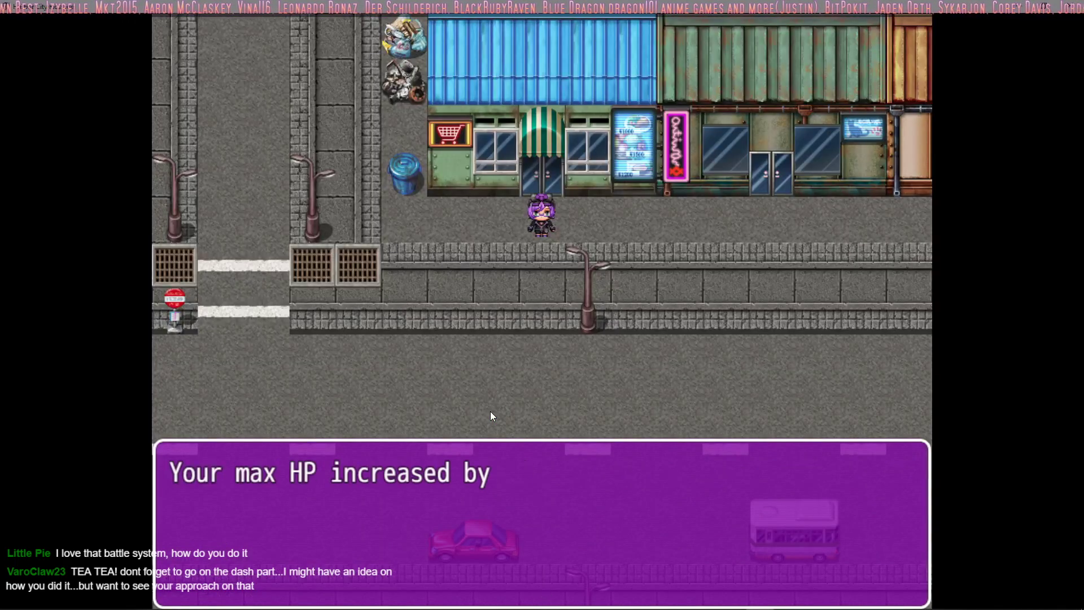
key(Return)
key(Return)
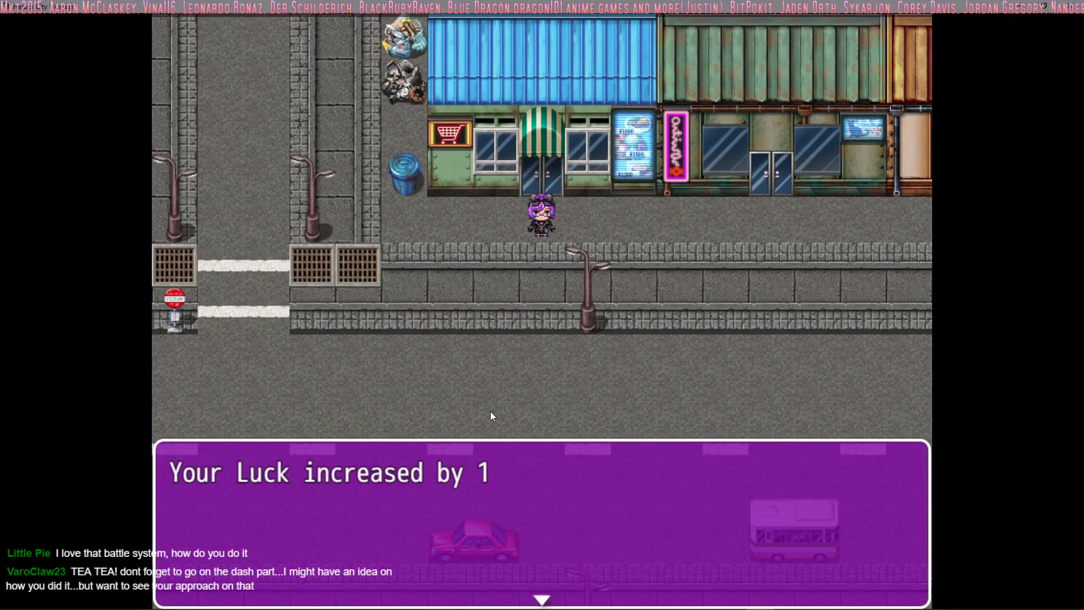
key(Return)
key(Return)
key(Return)
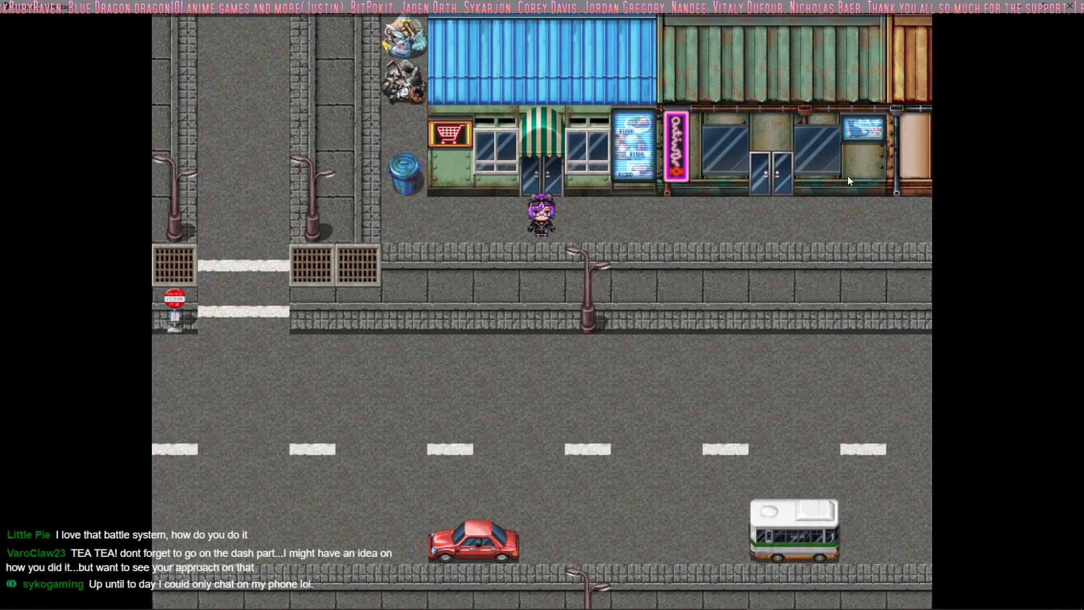
Test running on the Mall sidewalk, moving left from the shops past the food stall
key(Down)
key(Right)
key(Right)
key(Right)
key(Left)
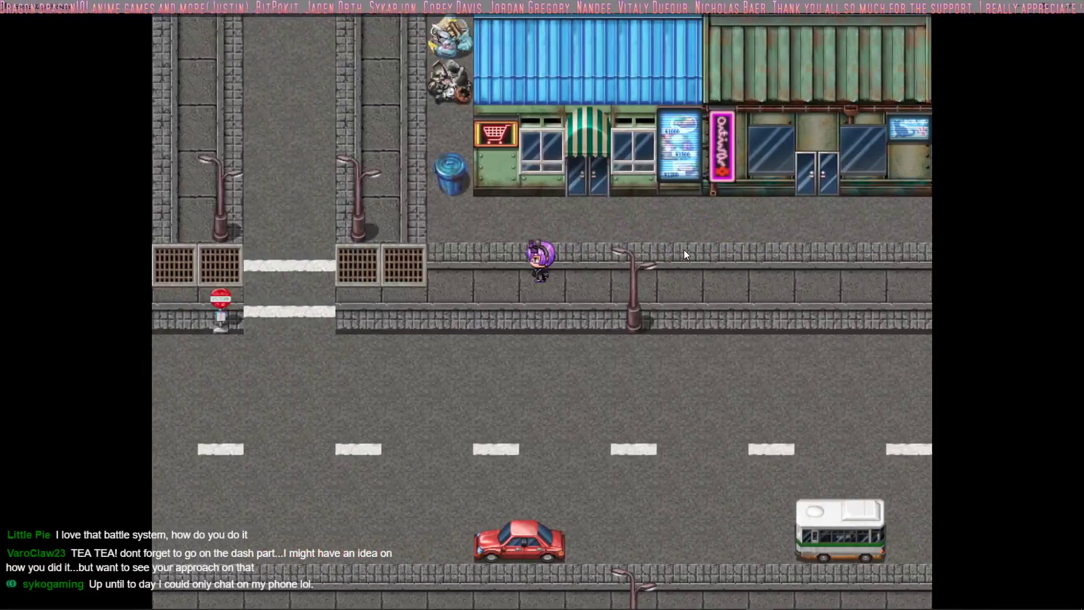
key(Left)
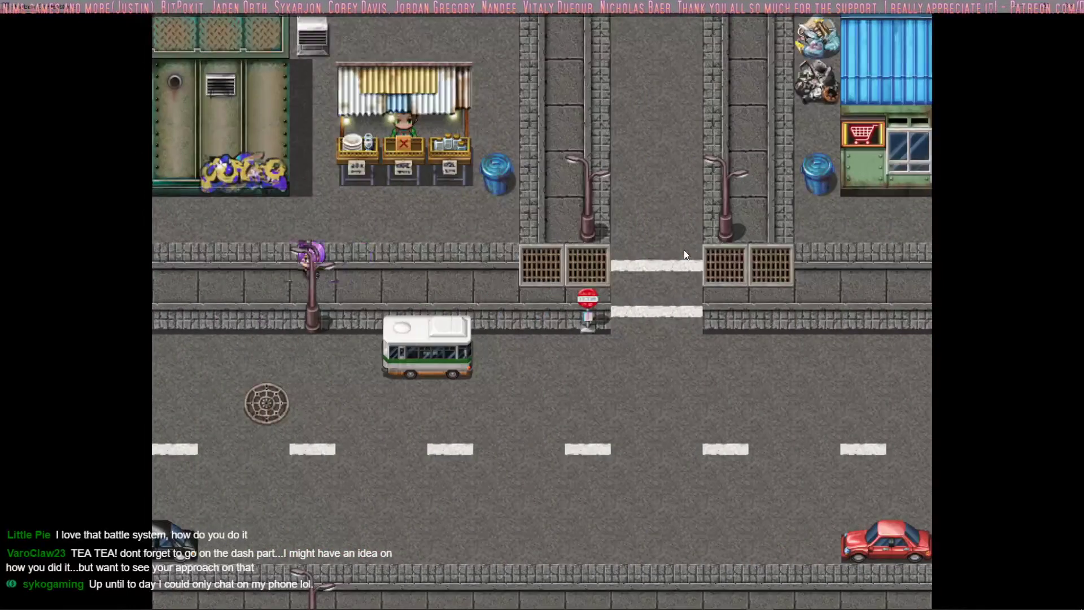
Run right along the sidewalk past the shops and enter the Mapledale Lane stage
key(Right)
key(Right)
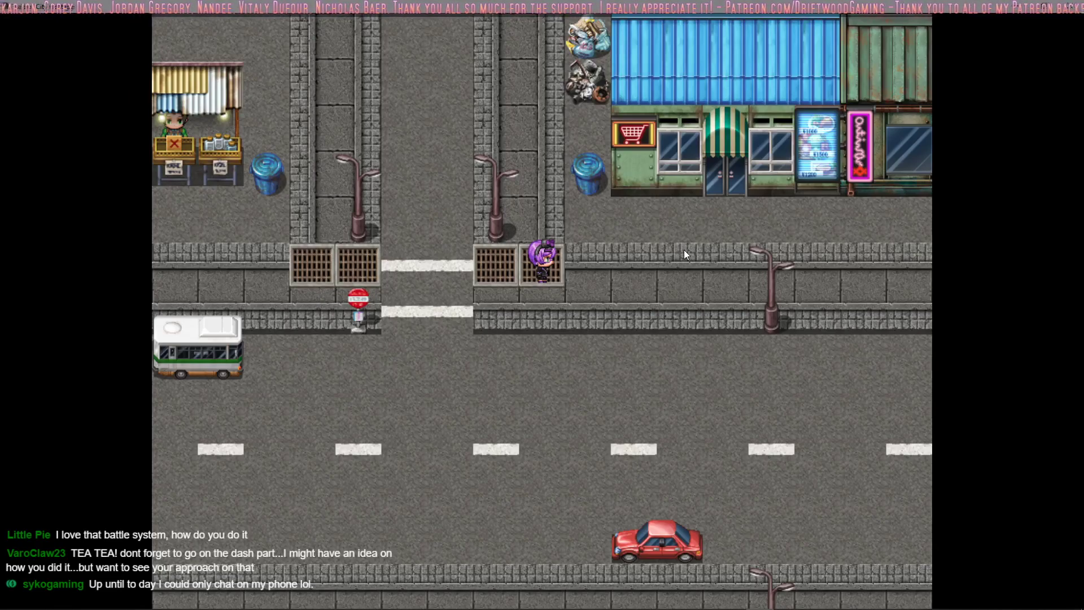
key(Right)
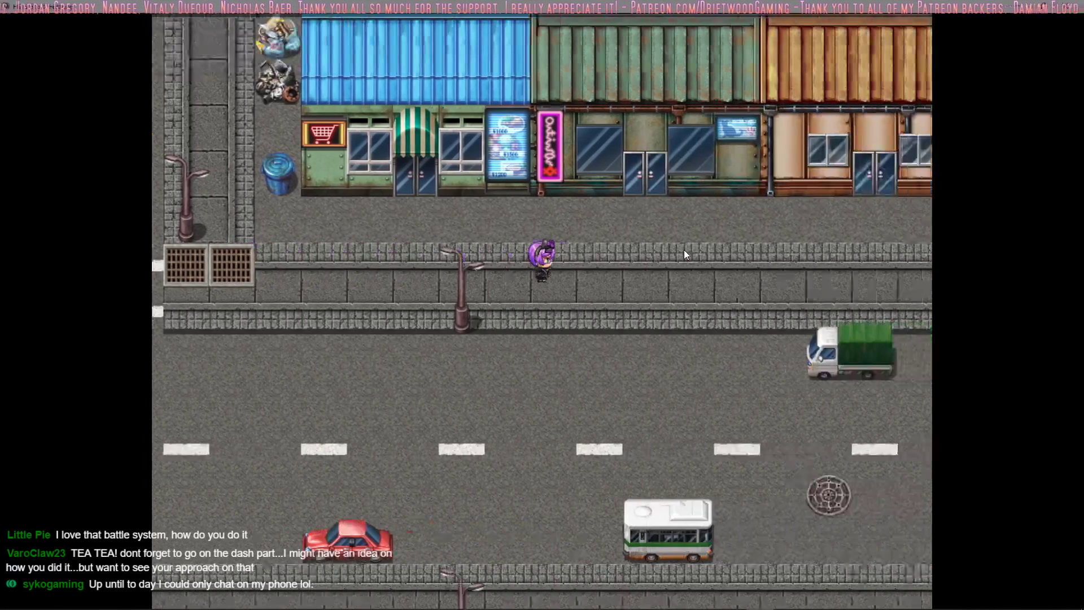
key(Right)
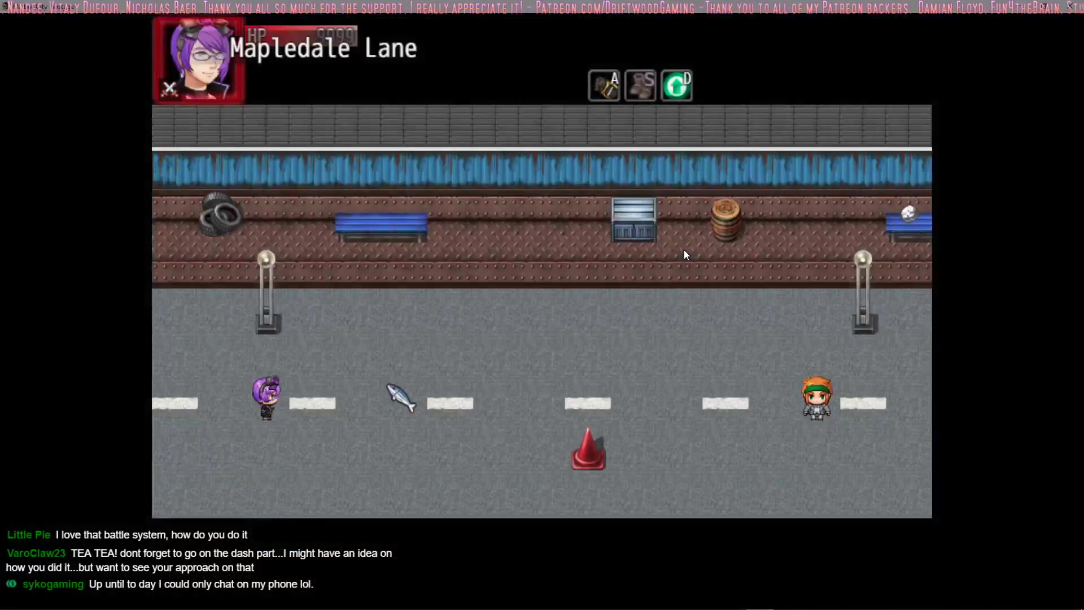
Move around the fish on the Mapledale Lane road and retreat toward the lamp post as the thugs approach
key(Left)
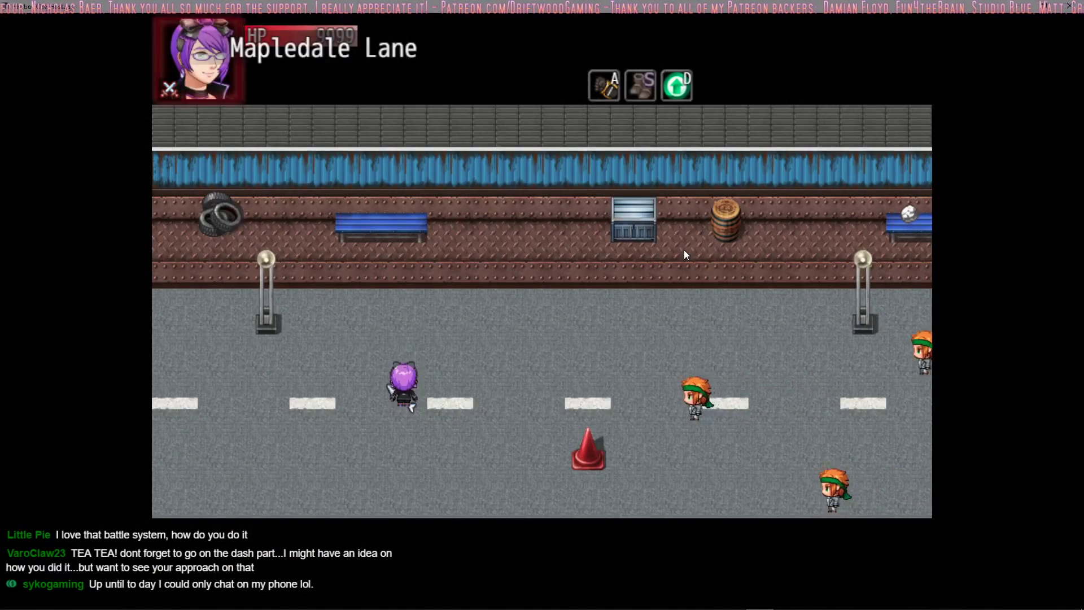
key(Up)
key(Left)
key(d)
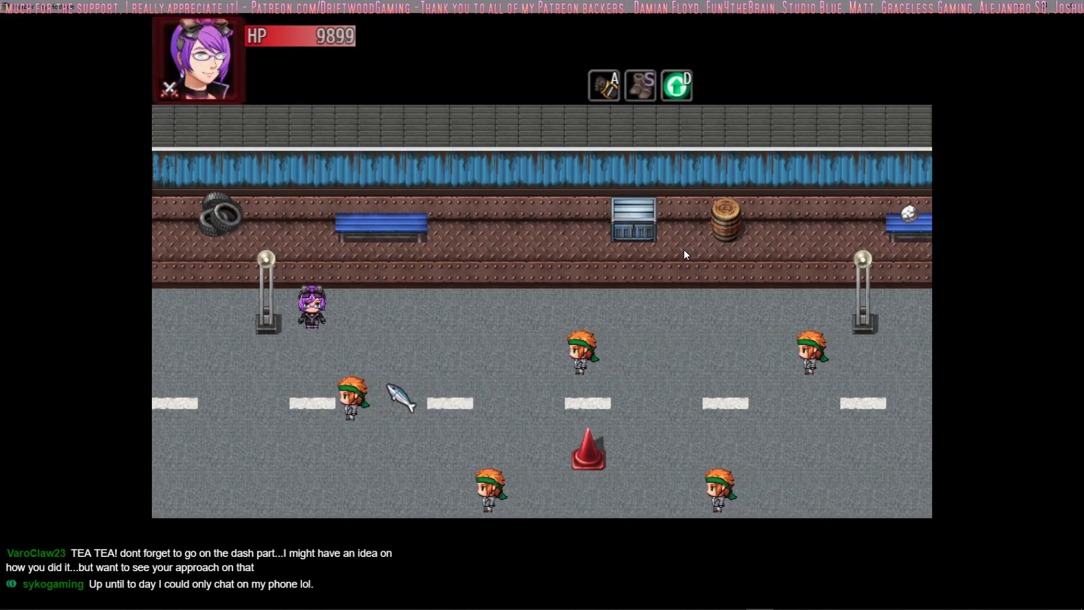
Test the punch attack on the orange-haired thugs gathering around the character near the fish
key(a)
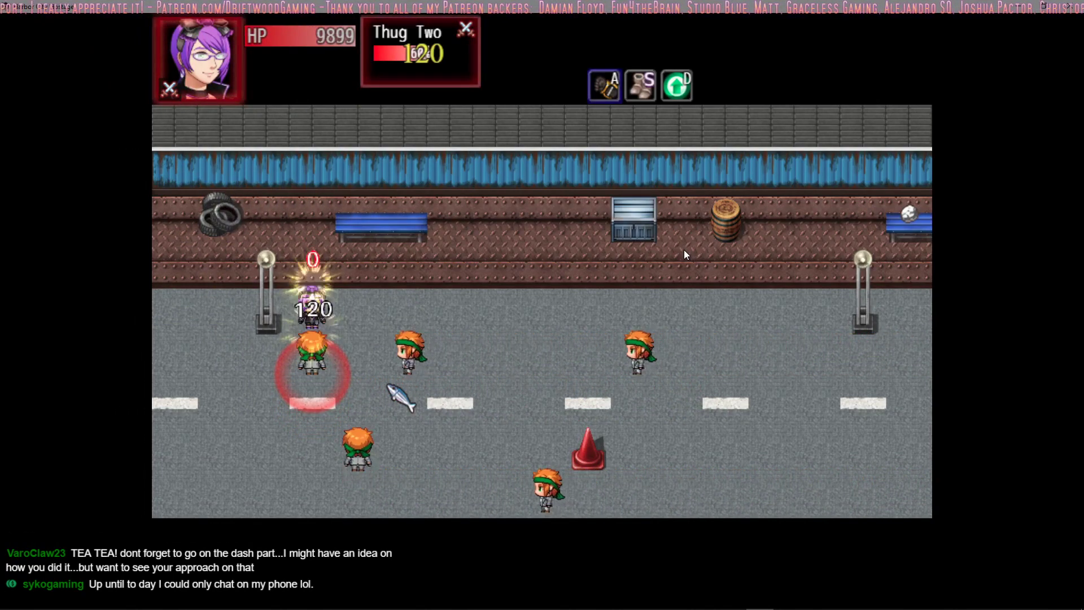
key(Down)
key(Right)
key(a)
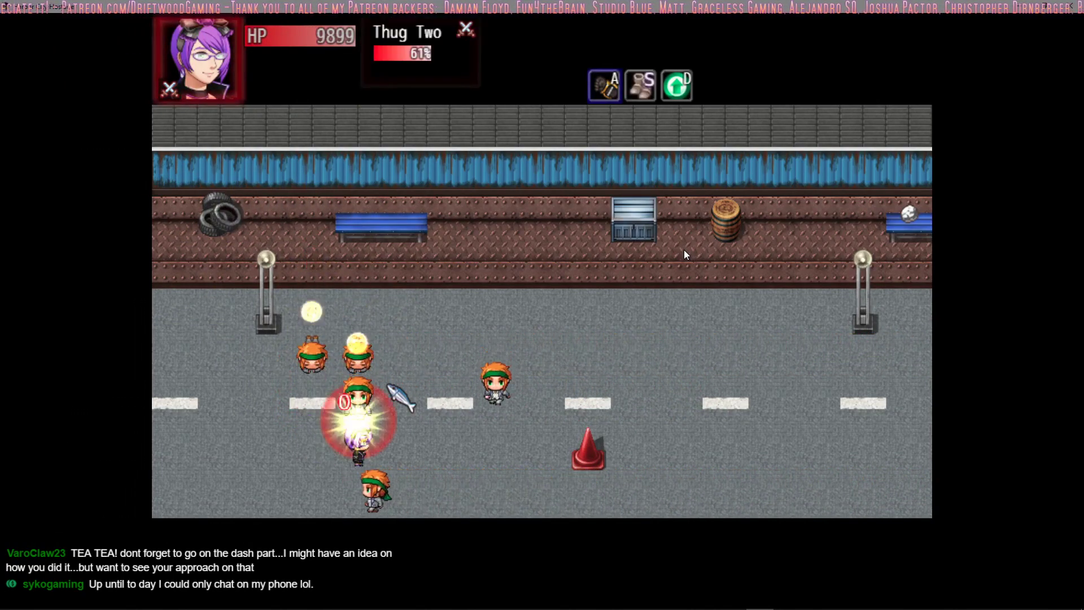
key(Up)
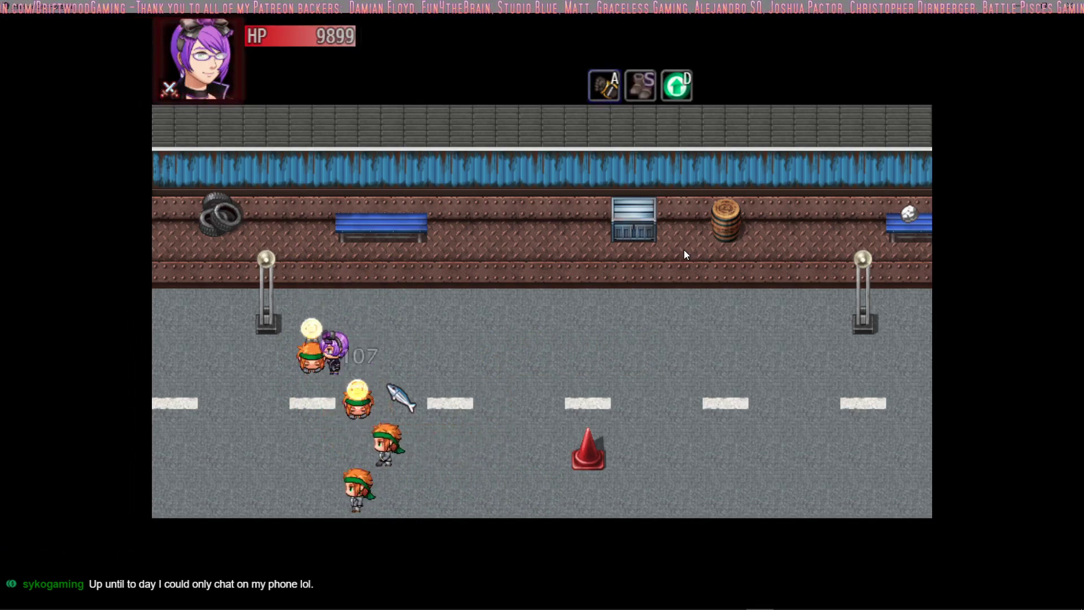
key(a)
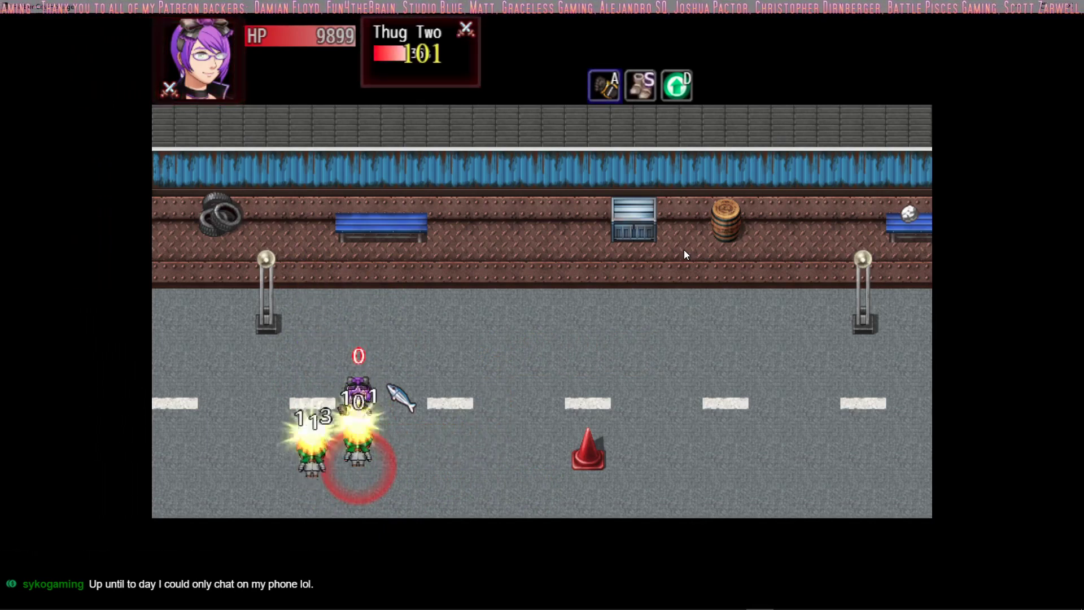
Move down the road and punch the remaining two thugs below the fish
key(Down)
key(Down)
key(a)
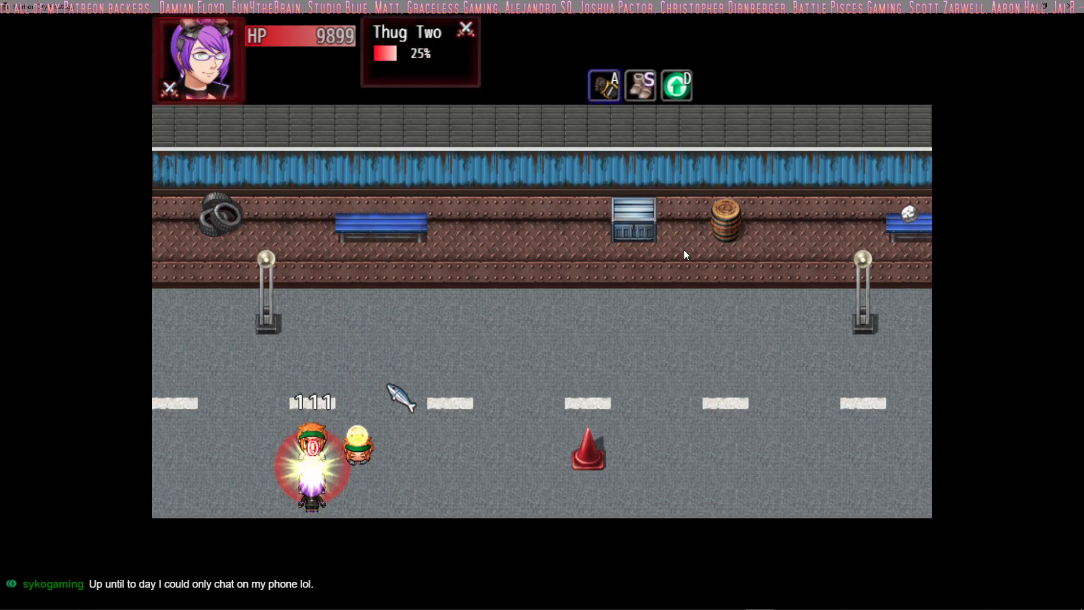
key(Up)
key(Right)
key(Left)
key(Down)
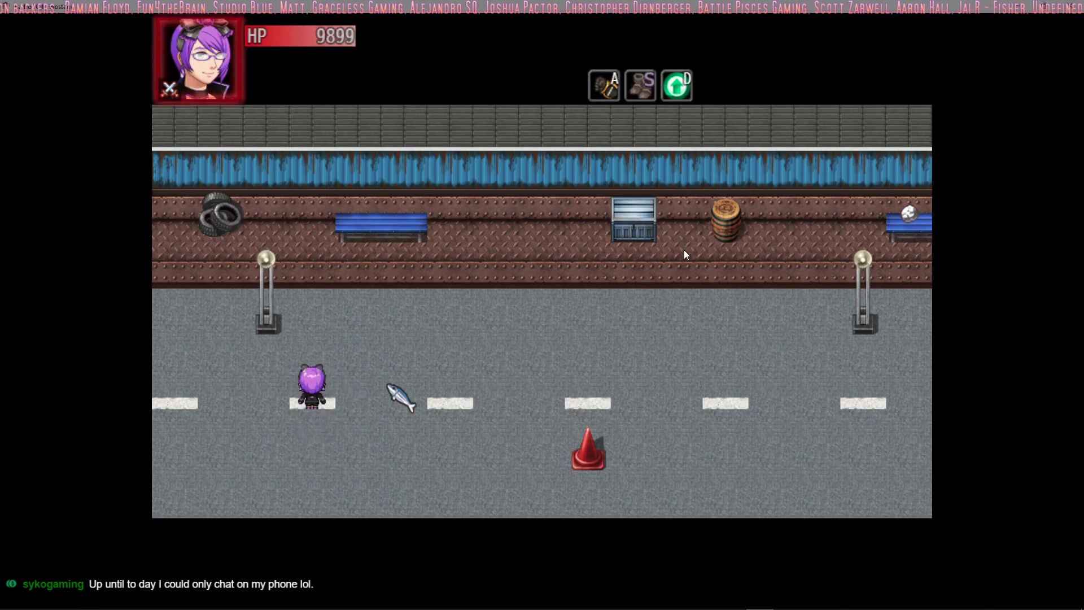
Test the jump and kick moves beside the lamp post, and run right toward the next thugs
key(Up)
key(Left)
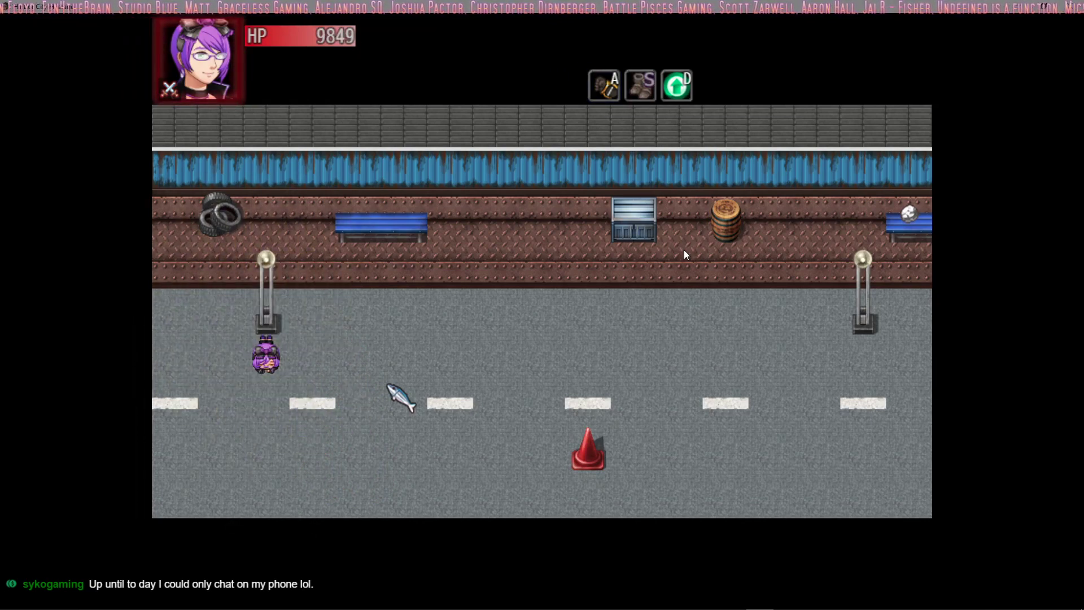
key(d)
key(Right)
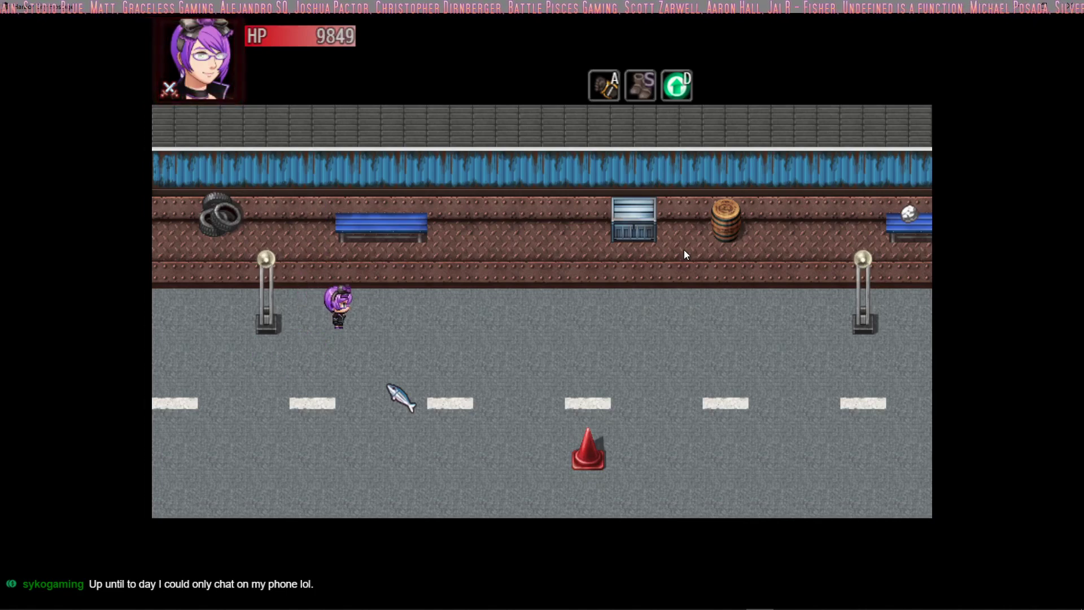
key(s)
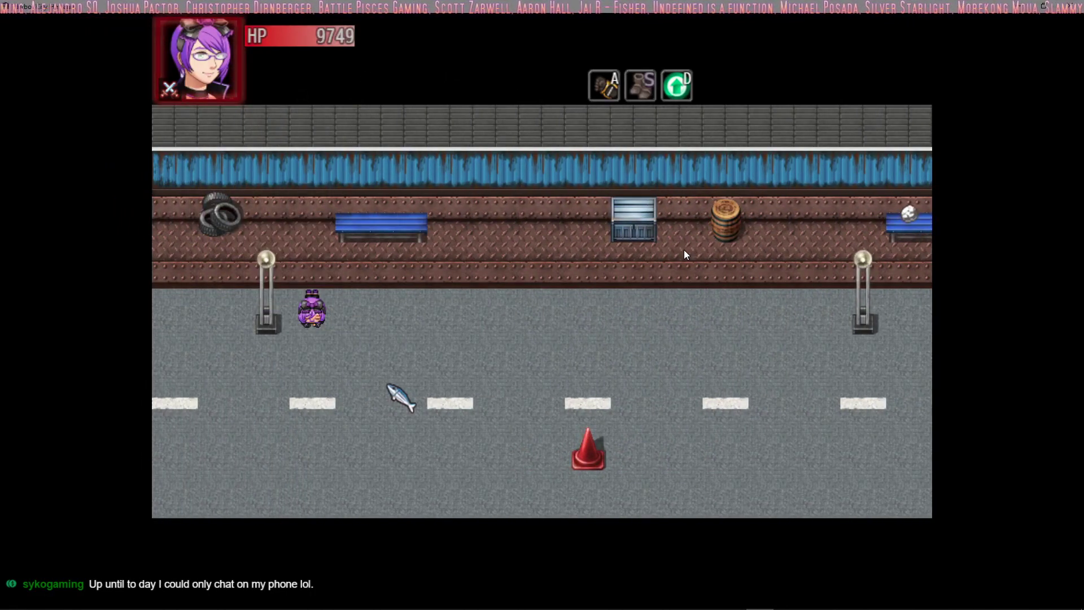
key(Right)
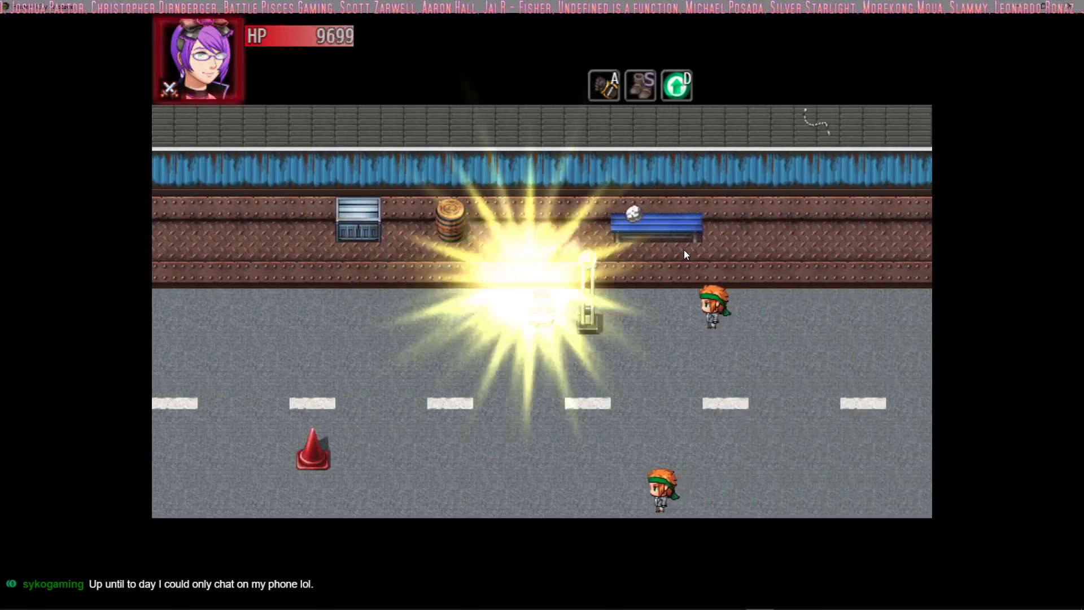
Run back and forth between the two lamp posts to test the dash collision while dodging the thugs
key(Left)
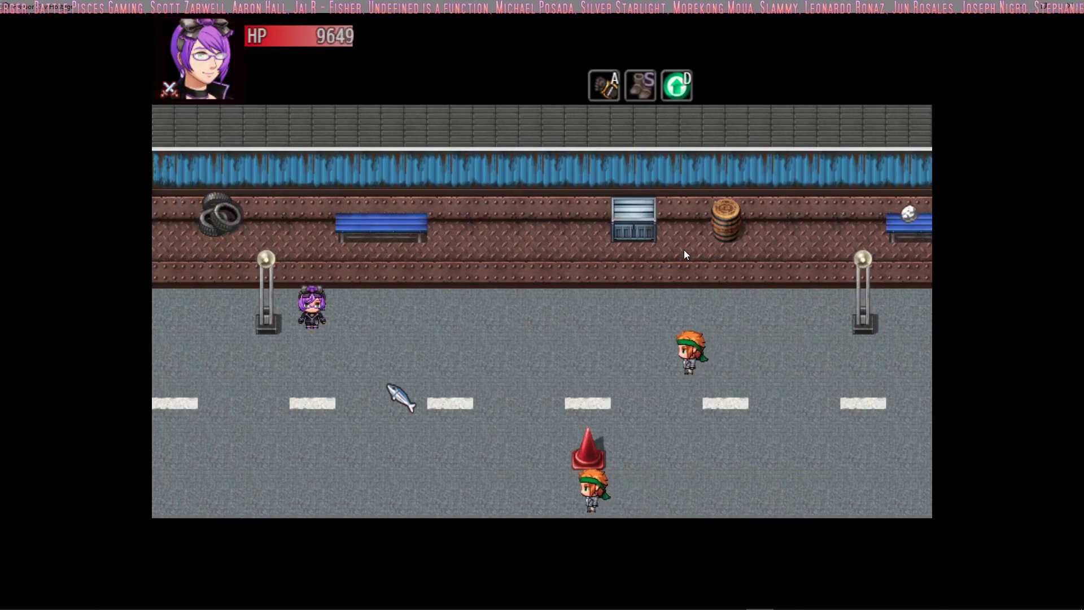
key(Right)
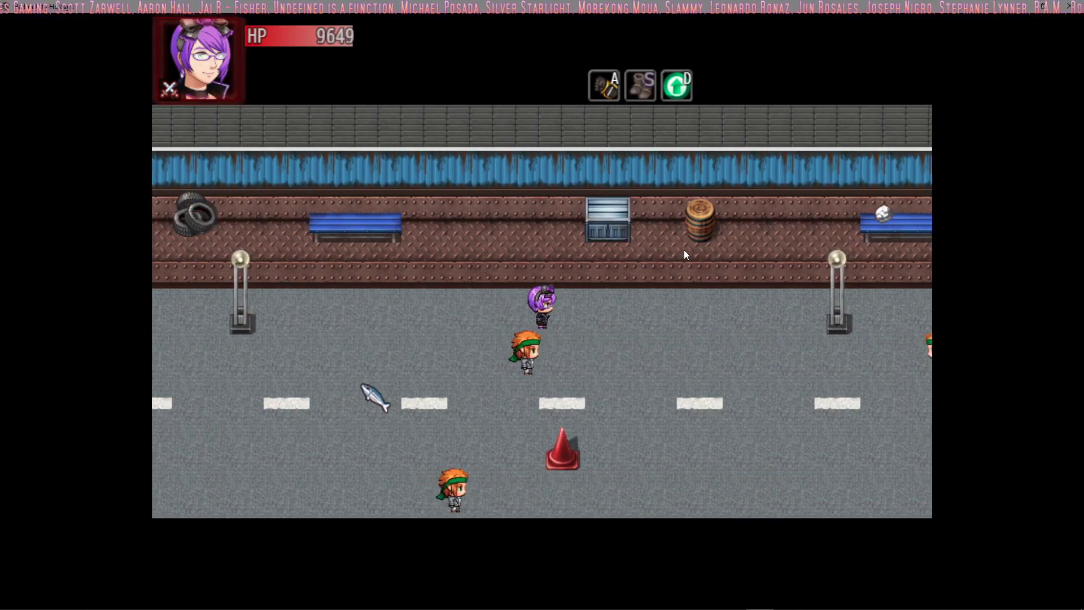
key(Left)
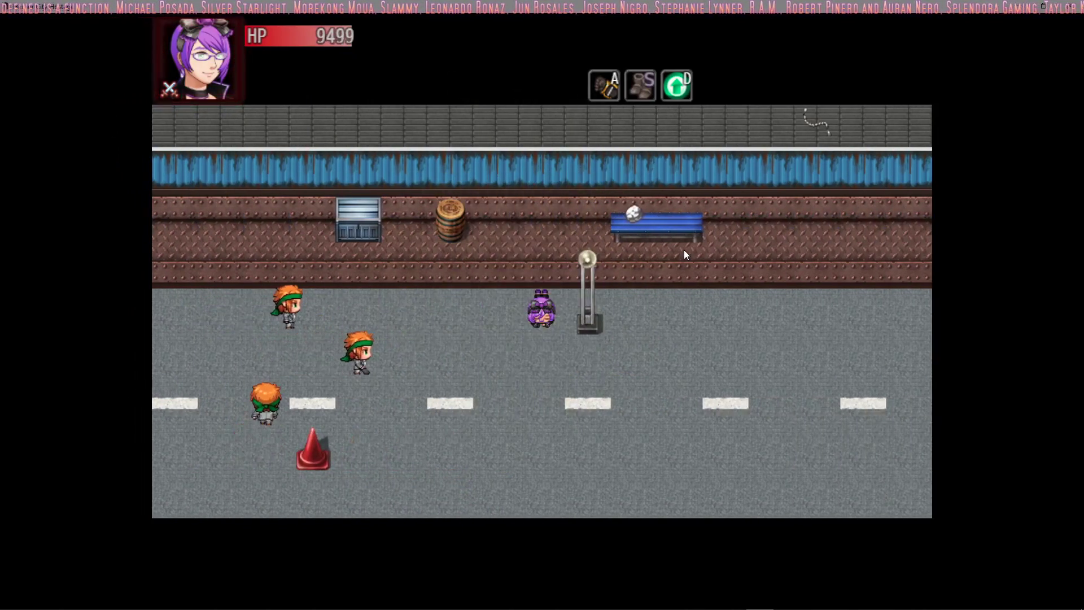
Move down the road beside the traffic cone and punch the three thugs that gather around the character
key(Down)
key(Left)
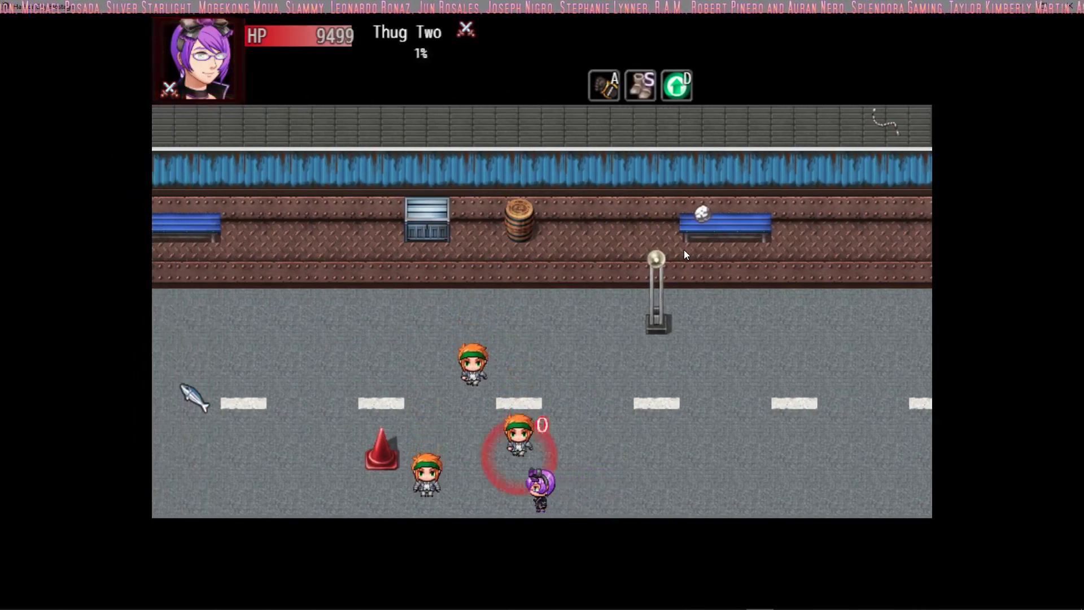
key(a)
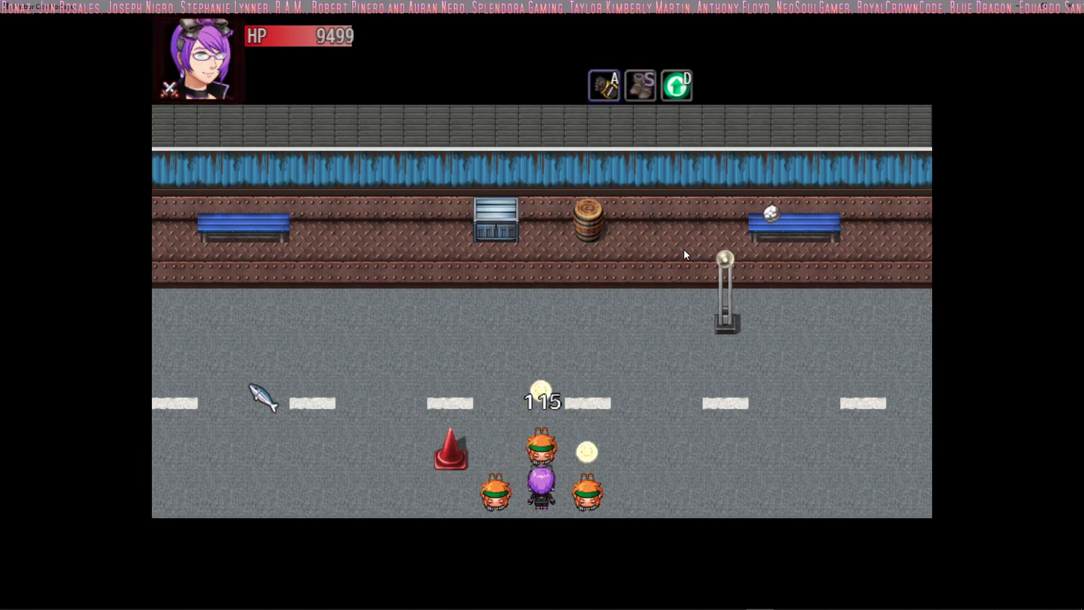
key(Left)
key(Right)
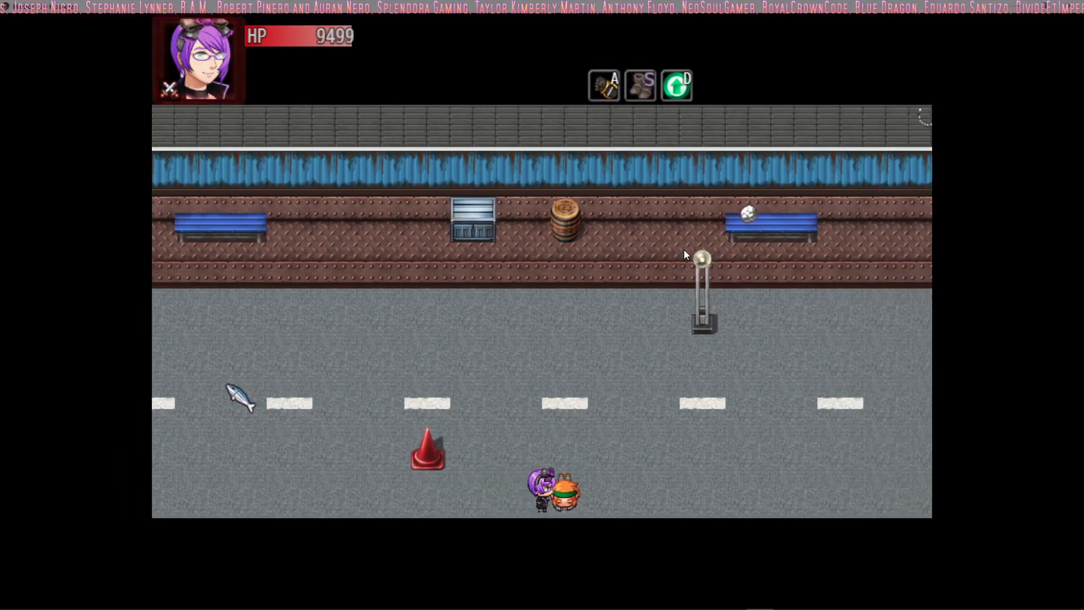
Dash into the lamp posts again to test the collision damage, and close the playtest
key(Up)
key(Left)
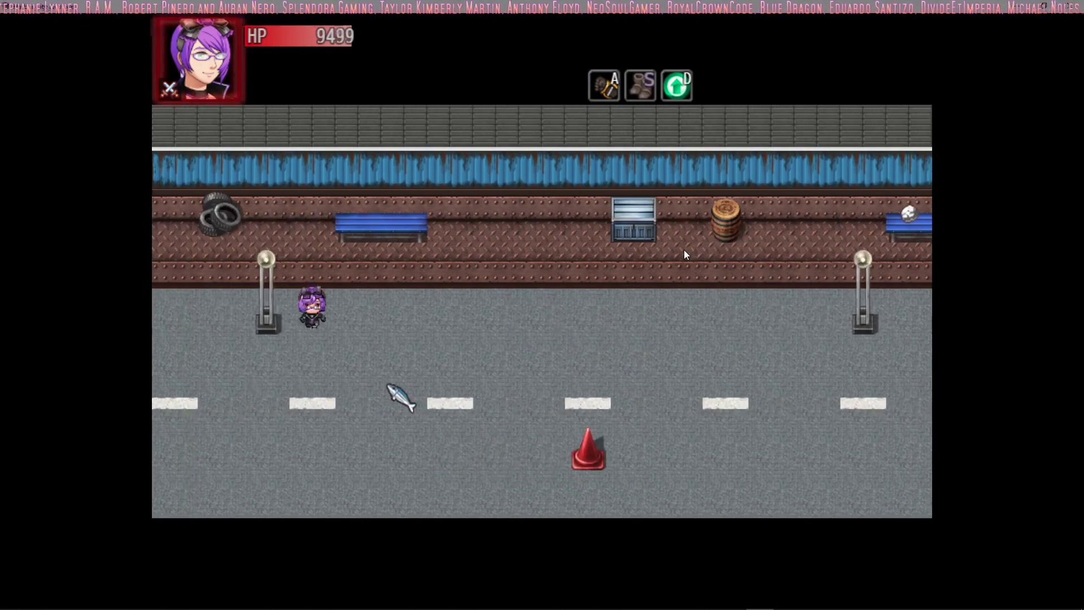
key(Right)
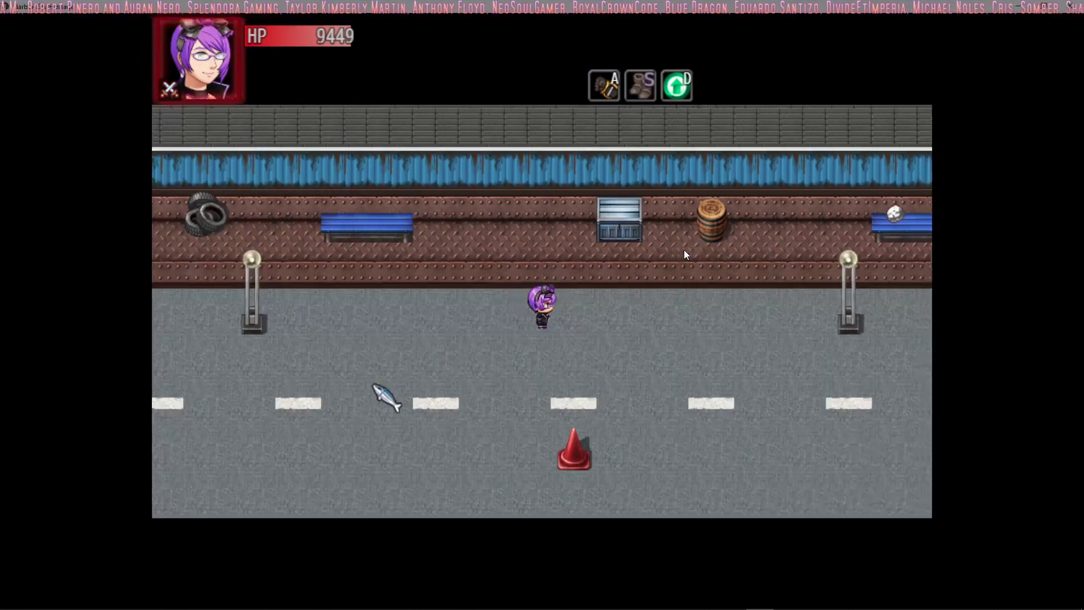
key(Left)
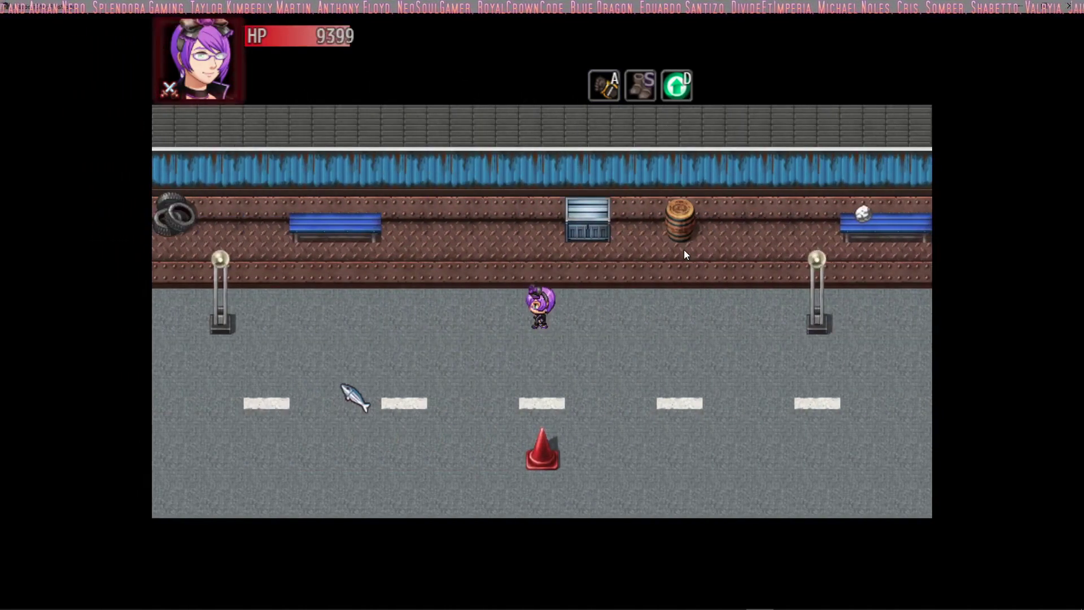
key(Up)
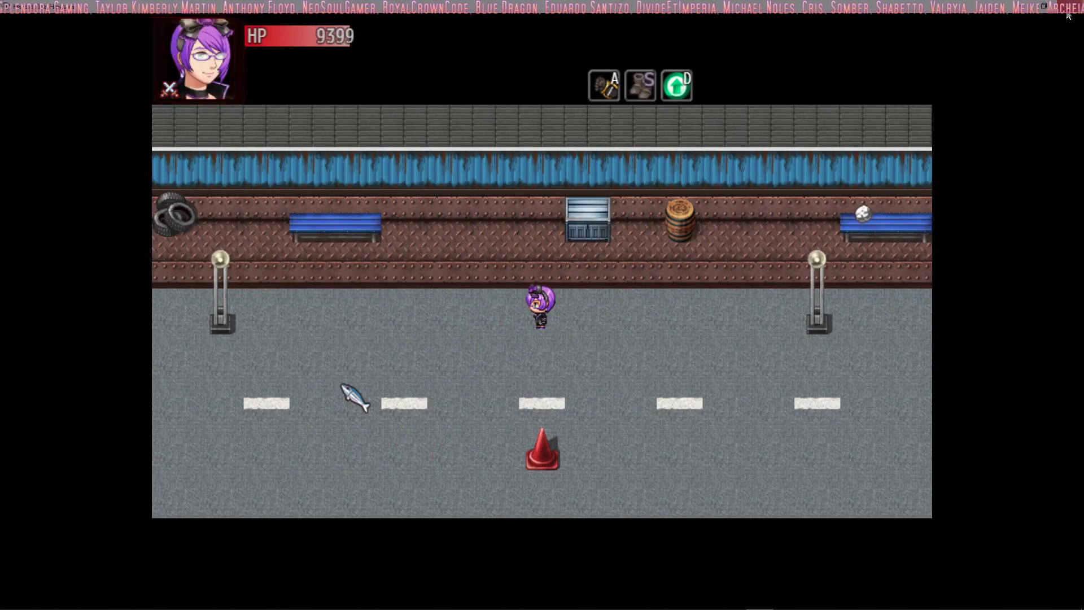
click(1068, 15)
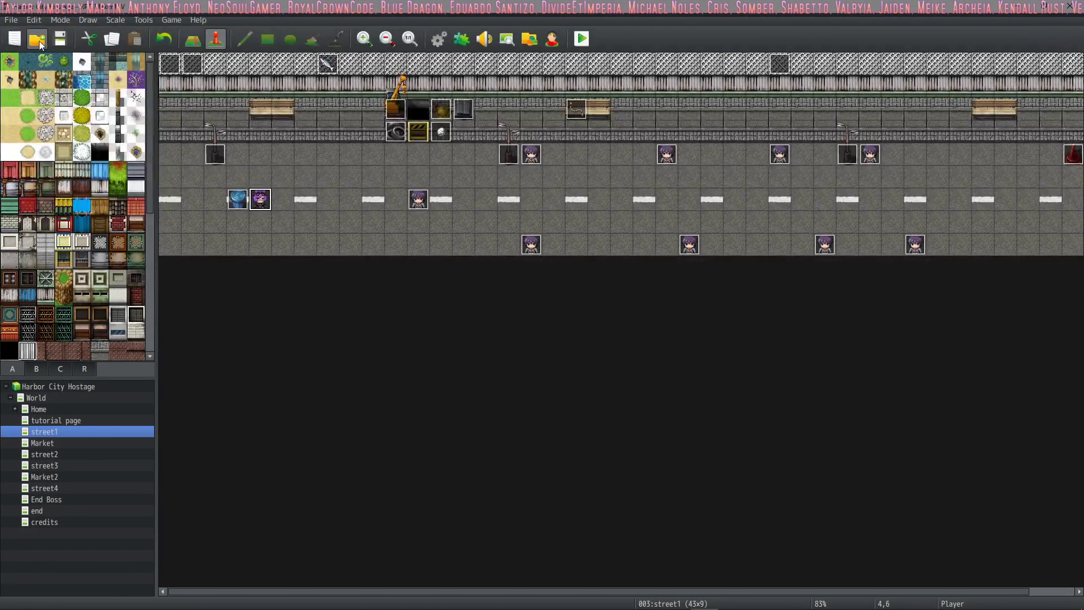
Open the controlling event on the street1 map and examine the commands on its pages 1 and 3
double_click(174, 69)
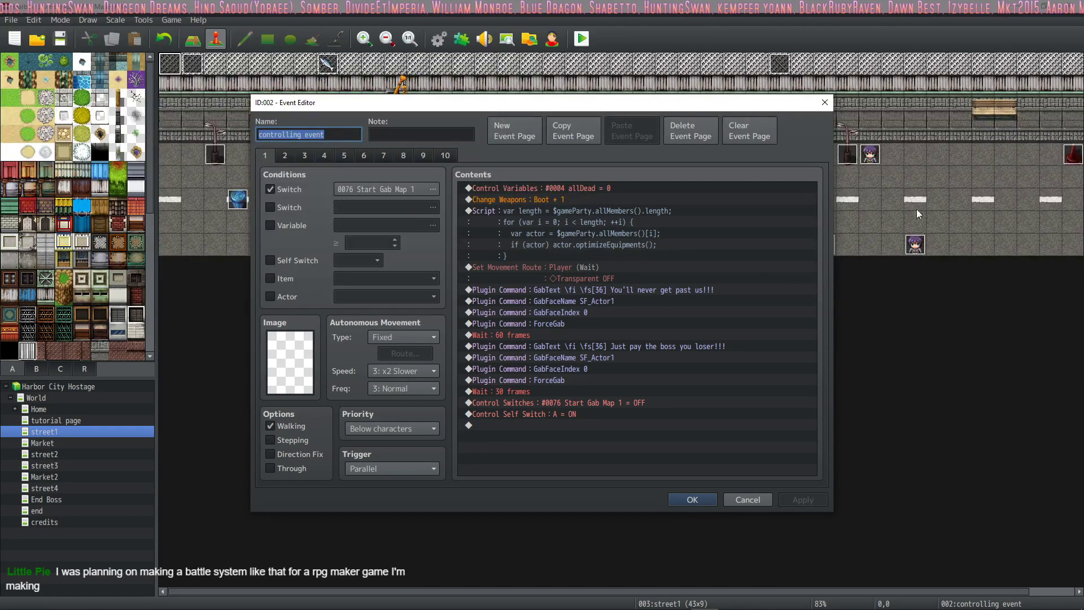
click(305, 156)
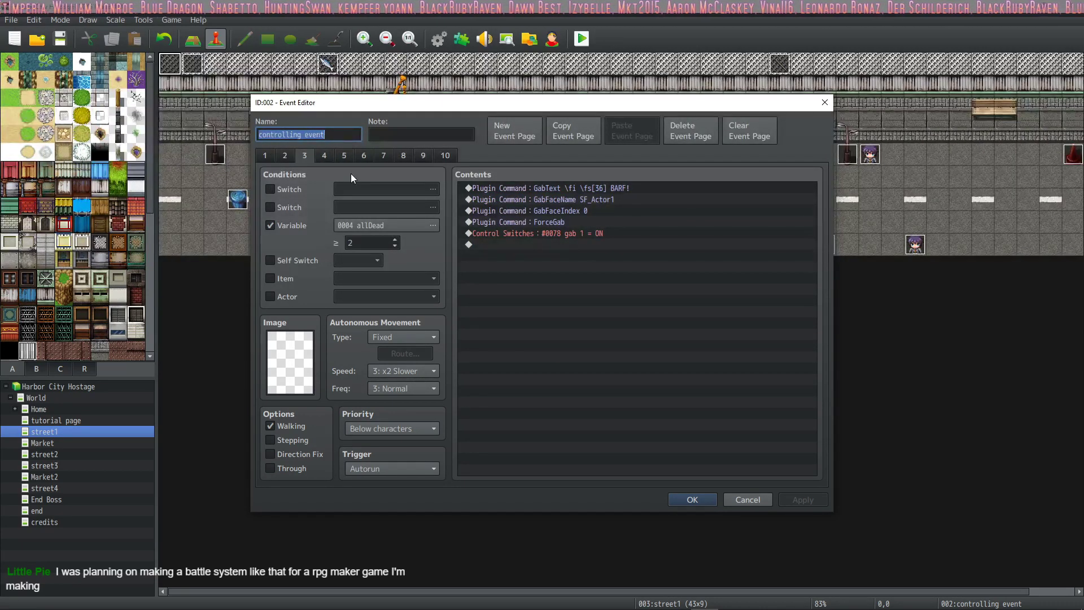
click(266, 153)
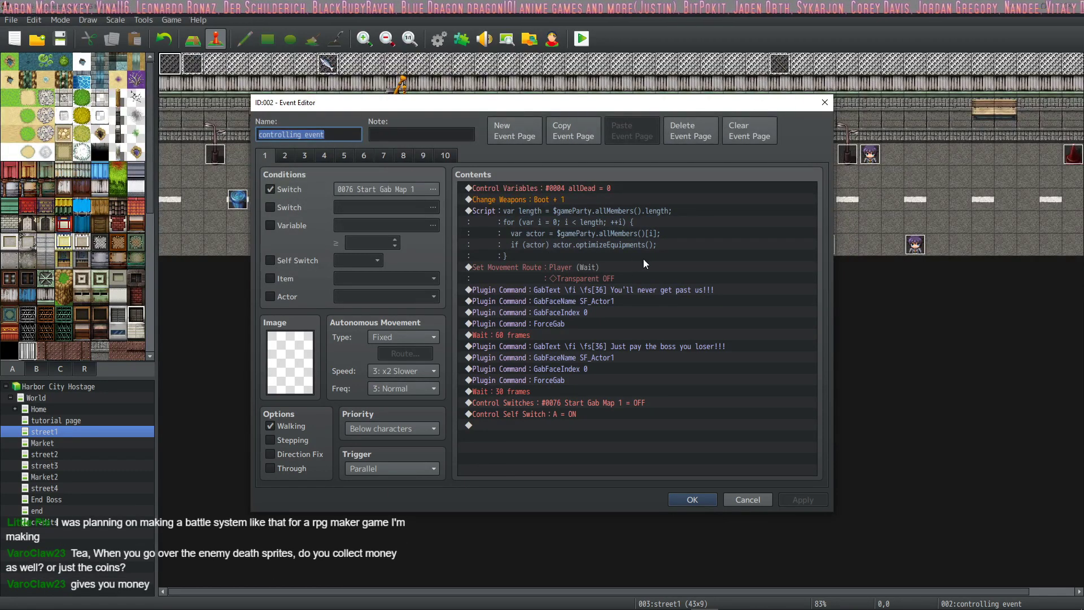
mouse_move(604, 391)
mouse_down()
mouse_move(601, 301)
mouse_move(601, 391)
mouse_up()
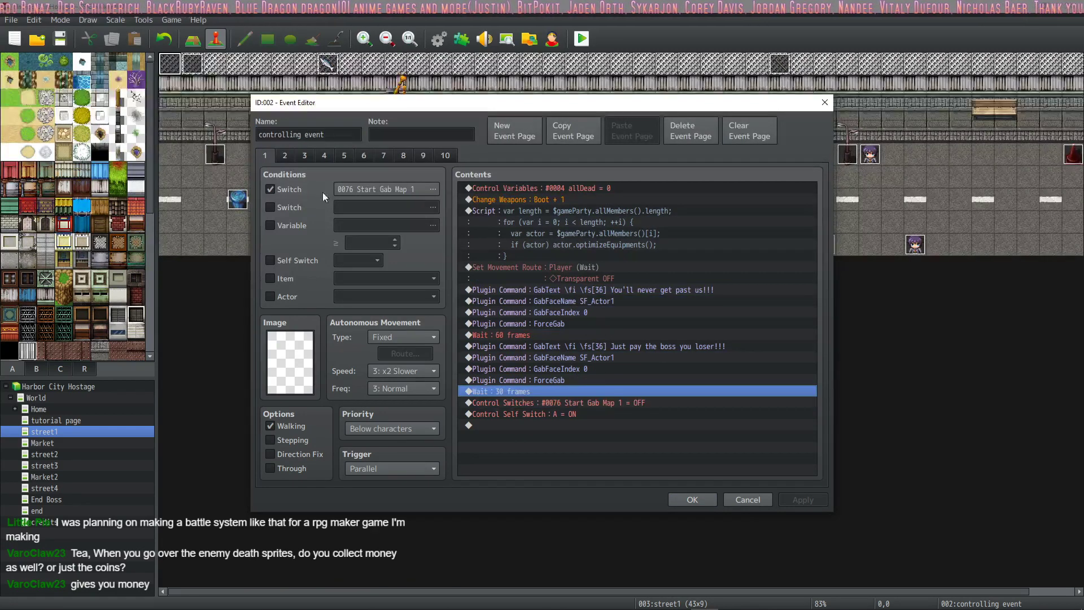
Examine the gab messages and allDead conditions on pages 3, 5, 7 and 9, check the page 9 switch selector, and close the event
click(304, 156)
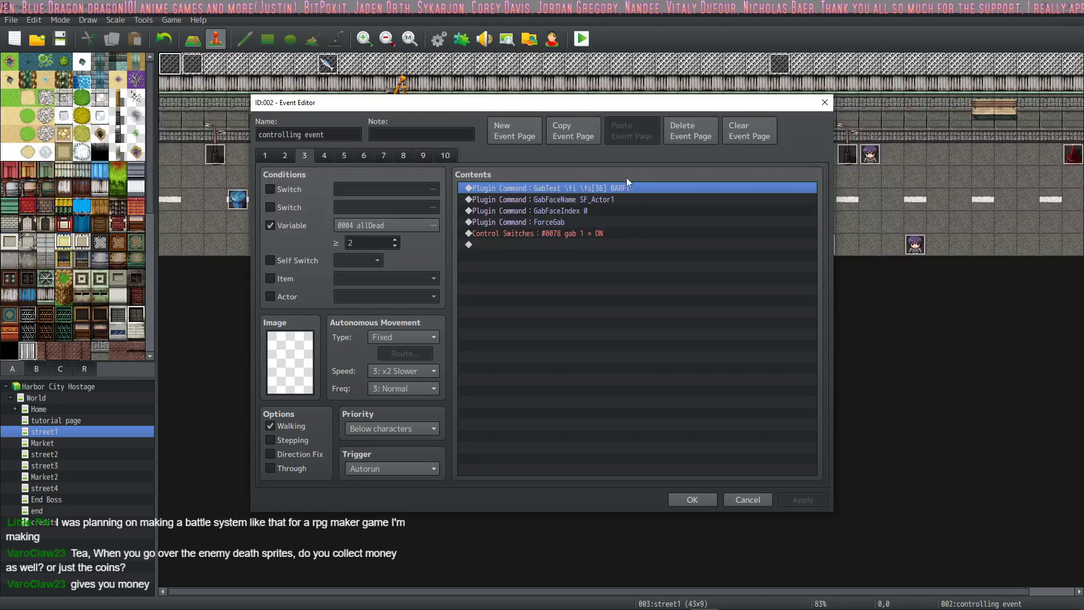
click(344, 157)
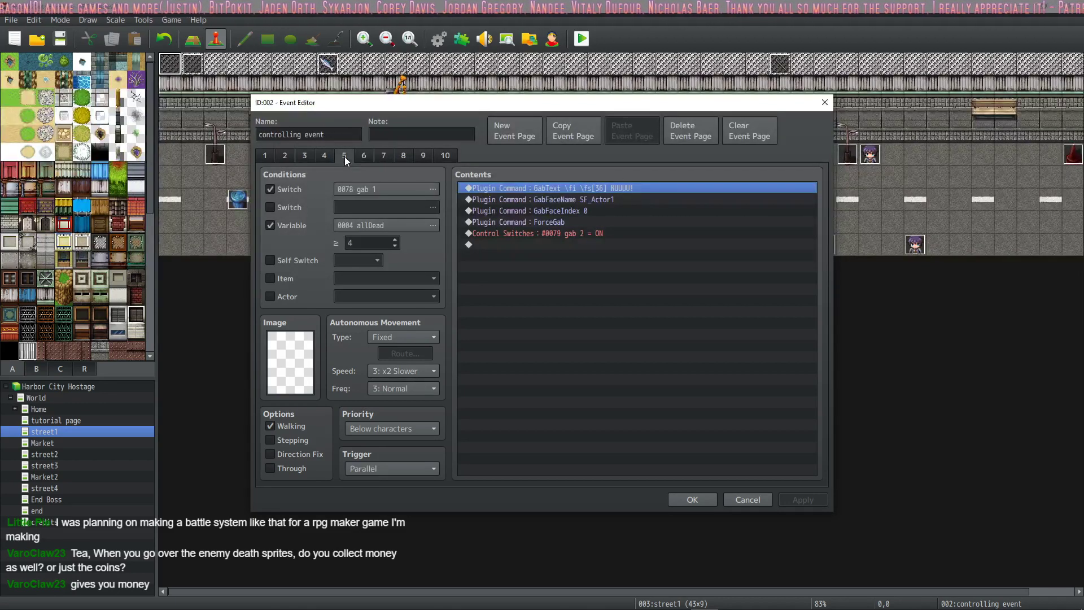
click(384, 157)
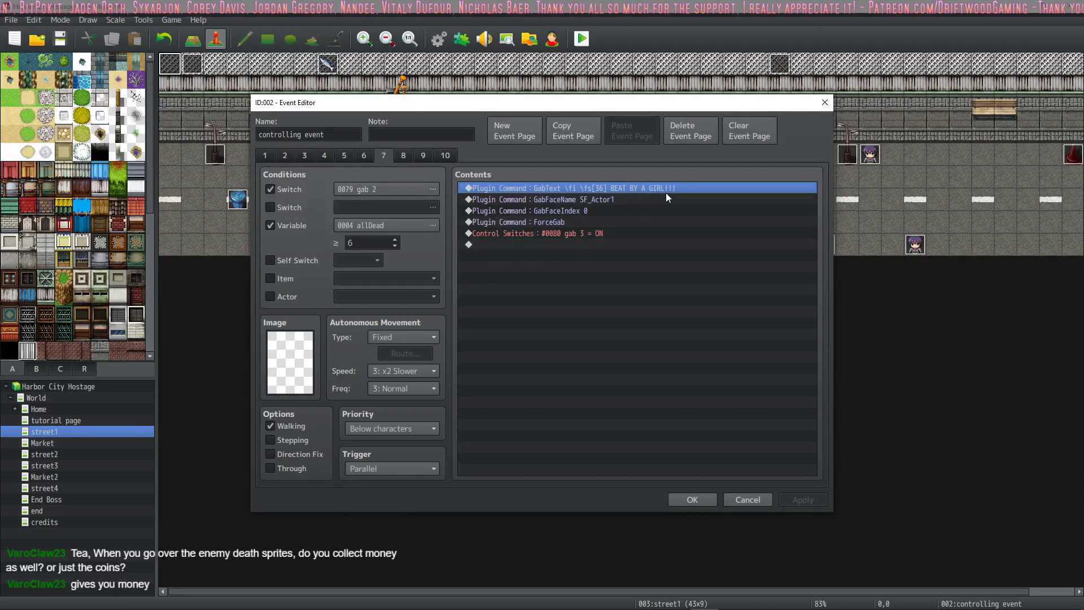
click(425, 157)
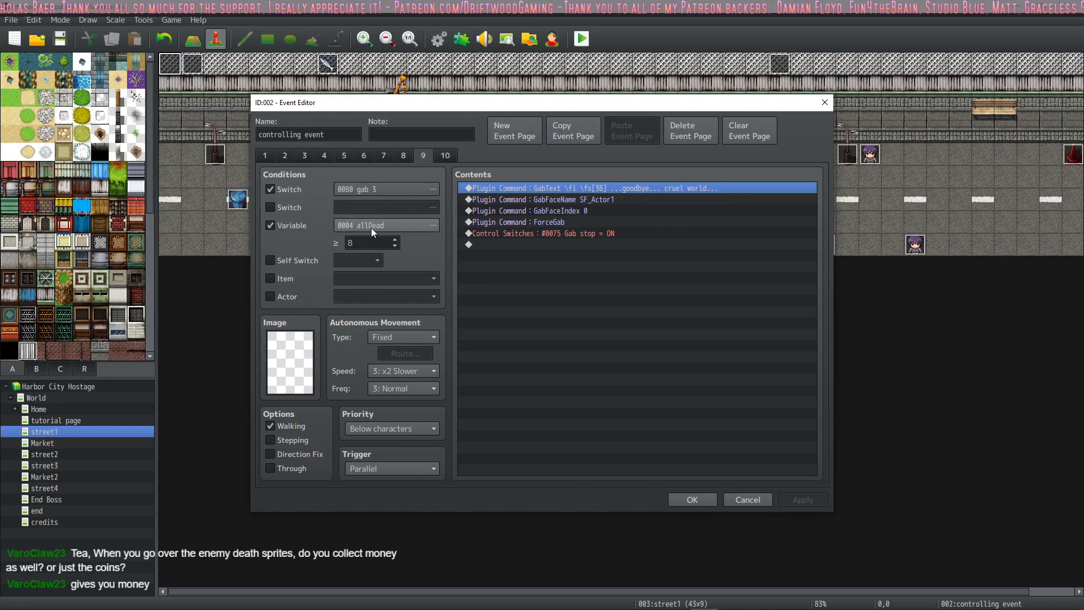
click(377, 188)
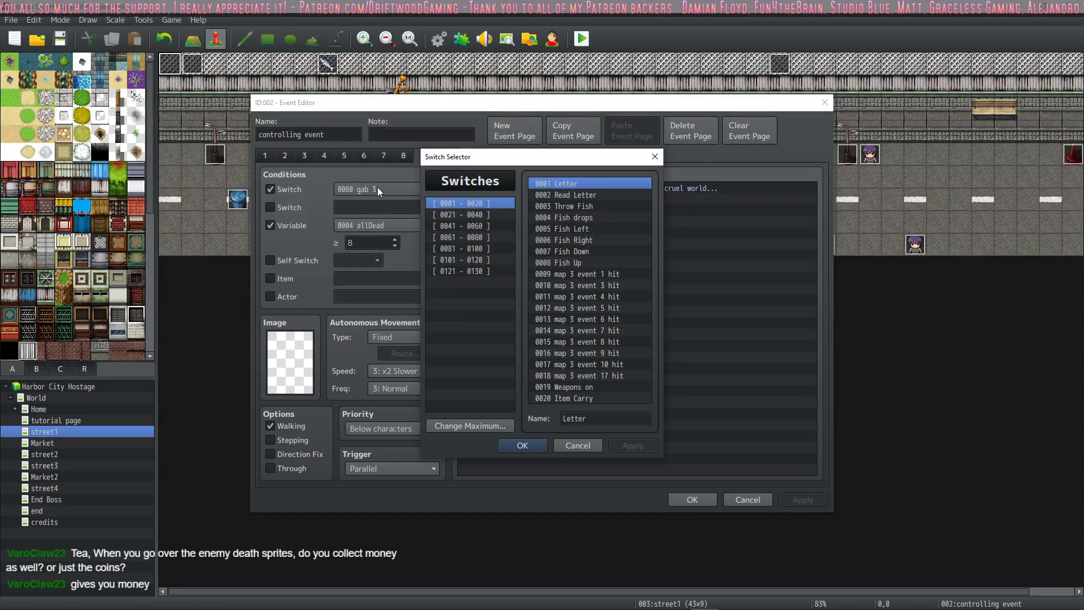
click(654, 157)
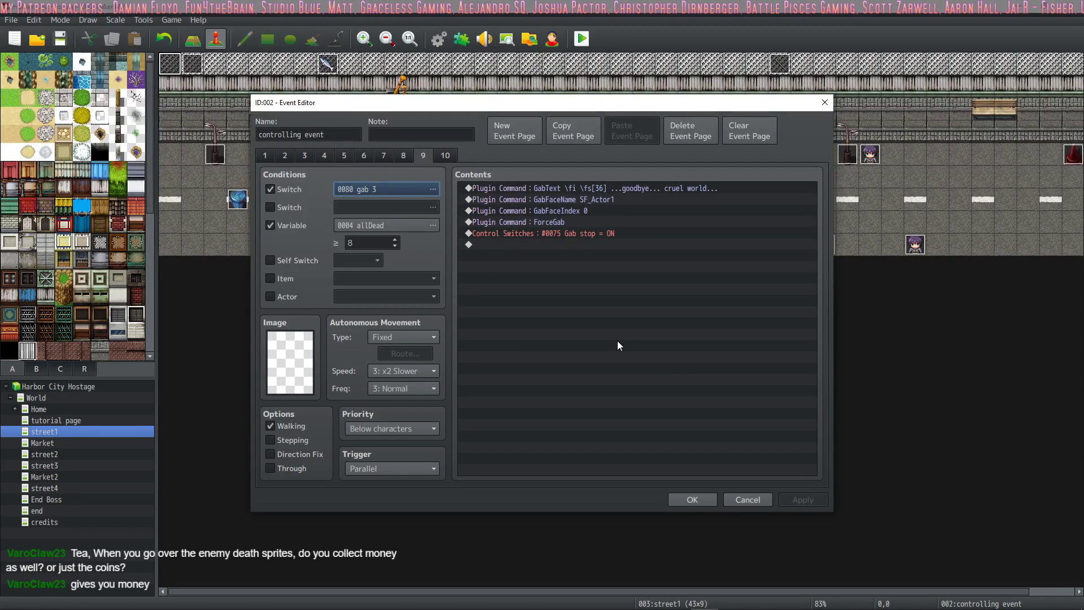
click(692, 499)
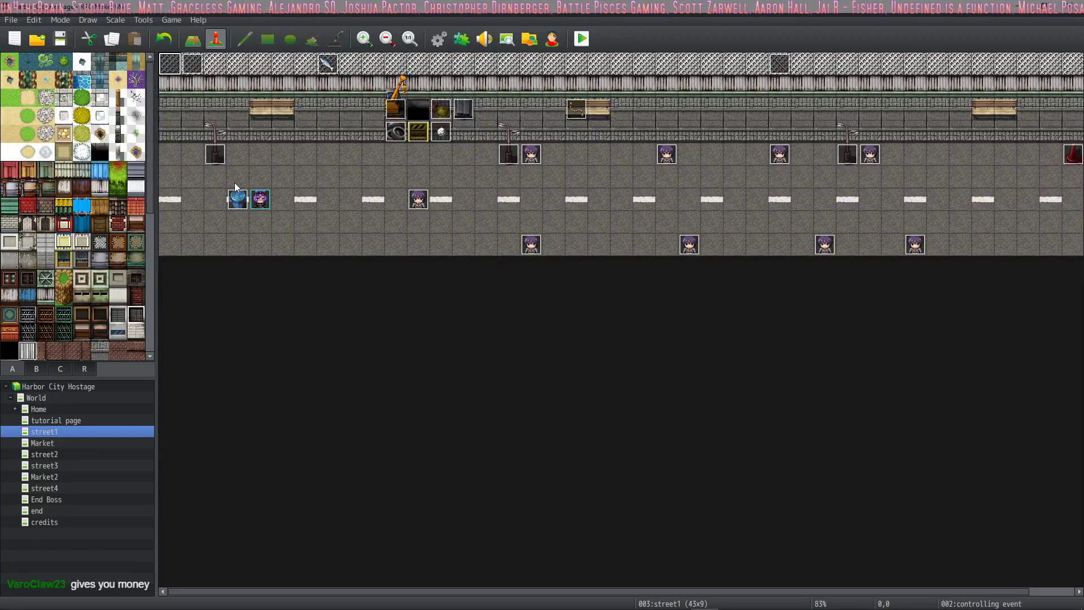
Inspect the lamp post event's dashing check, HP change and movement routes on the street1 map
double_click(208, 157)
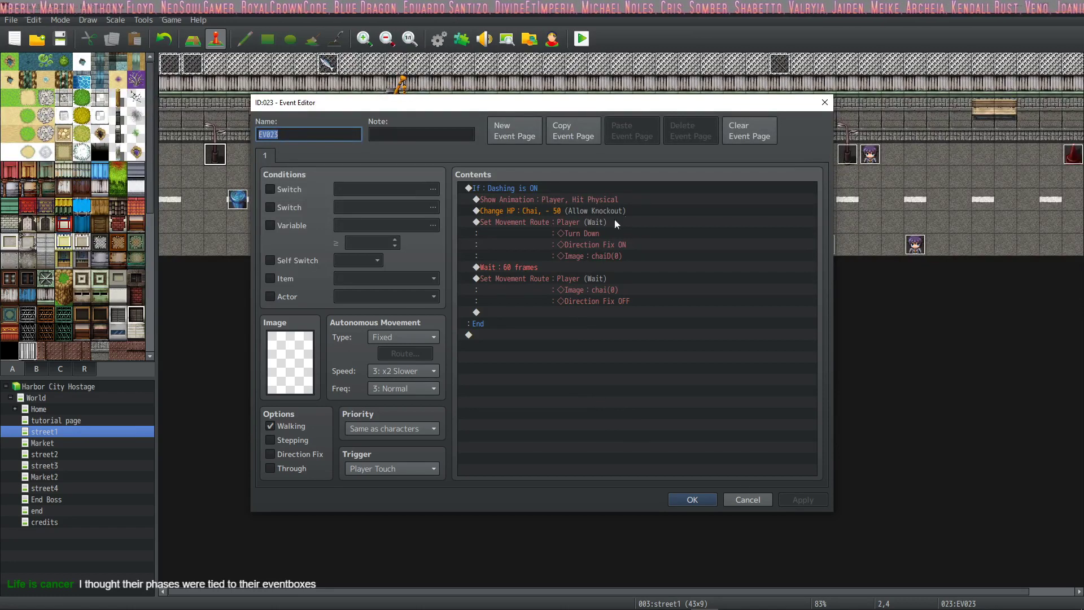
click(688, 499)
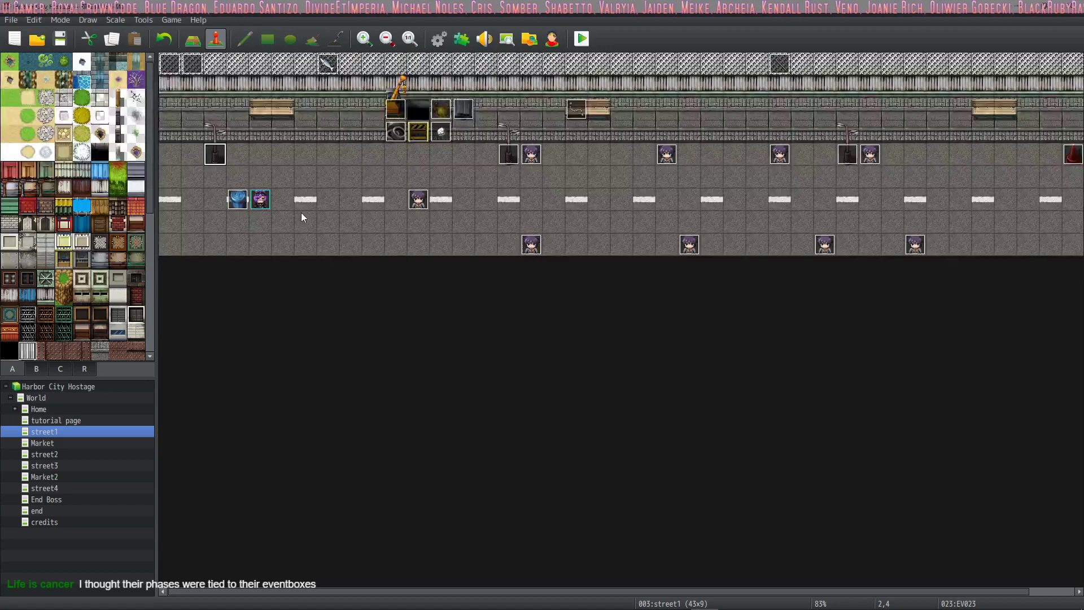
Browse the common events in the database and look at the Event Collision script and the Wyvern Feet entry
click(439, 38)
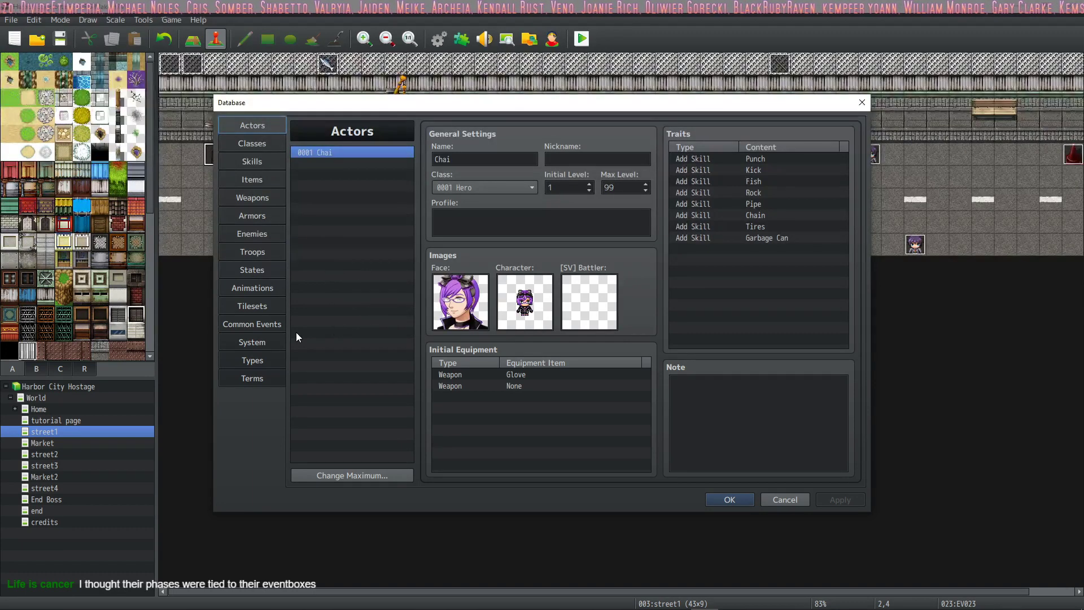
click(255, 325)
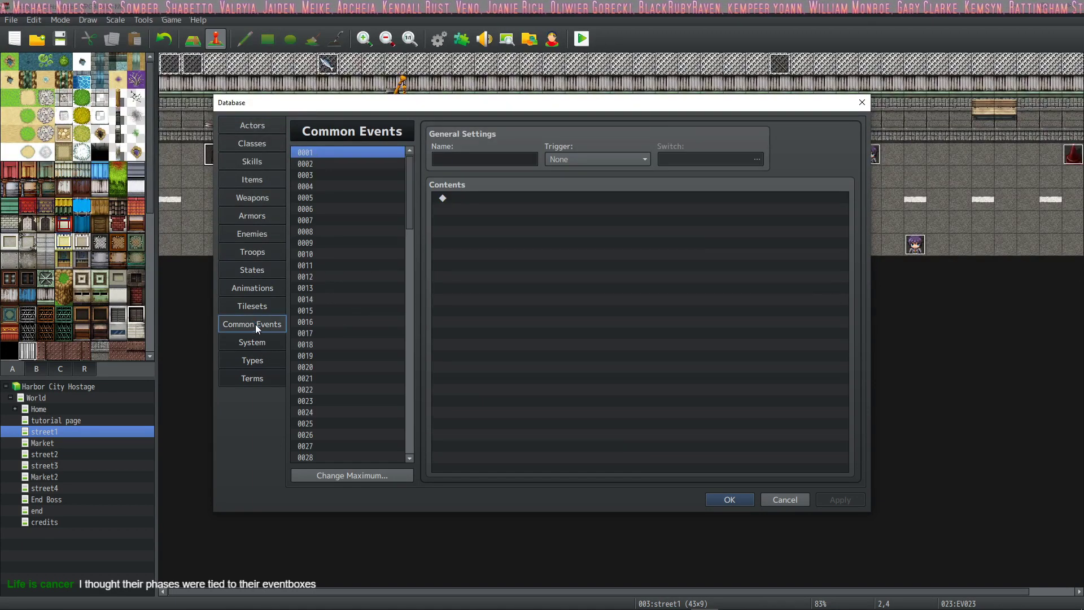
scroll(303, 326, down, 12)
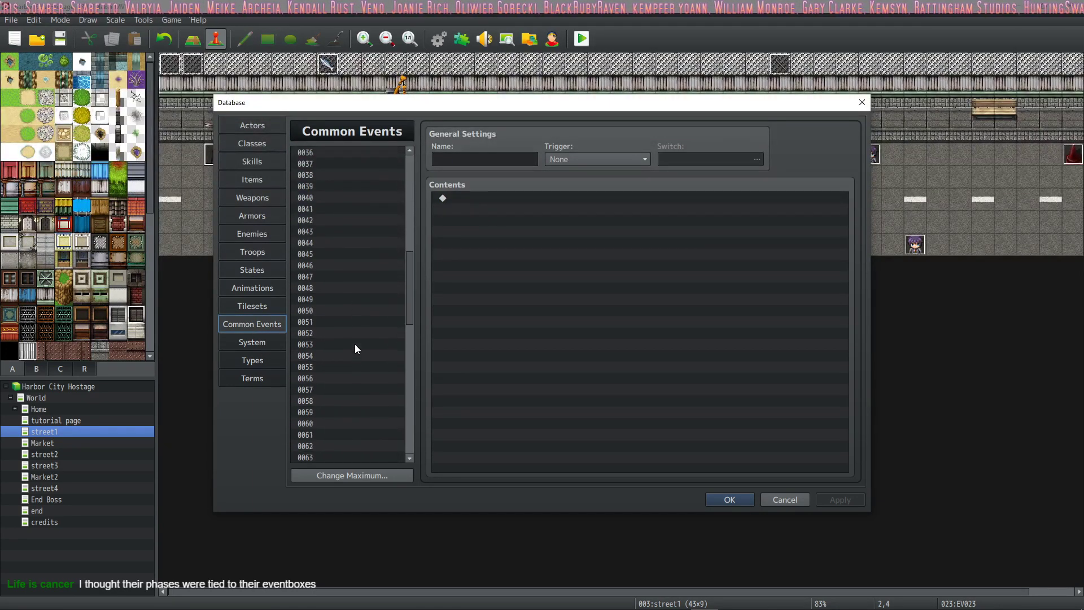
scroll(355, 346, down, 13)
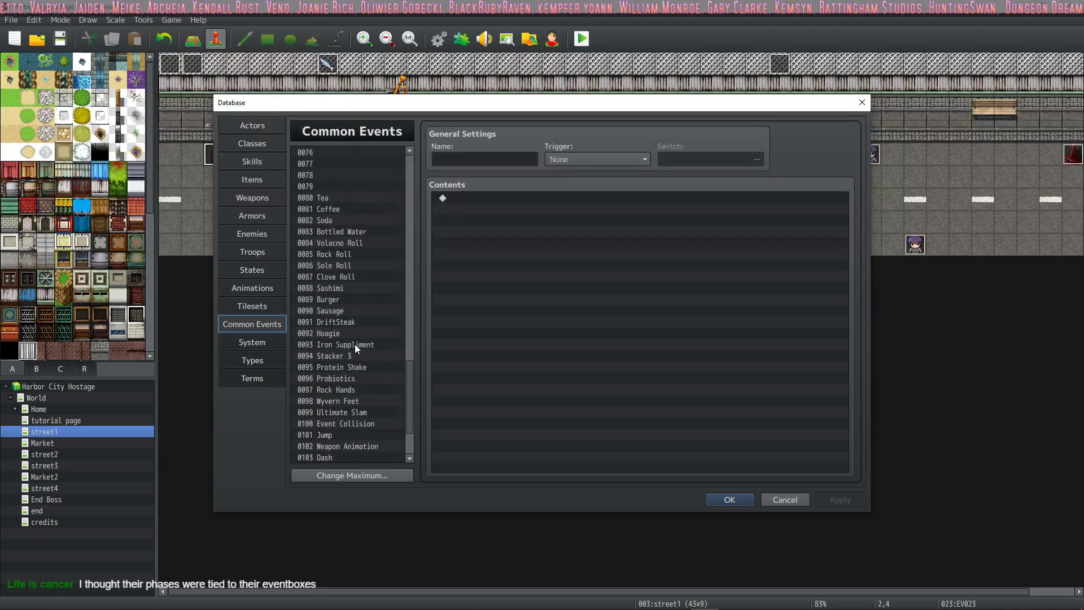
scroll(354, 344, down, 3)
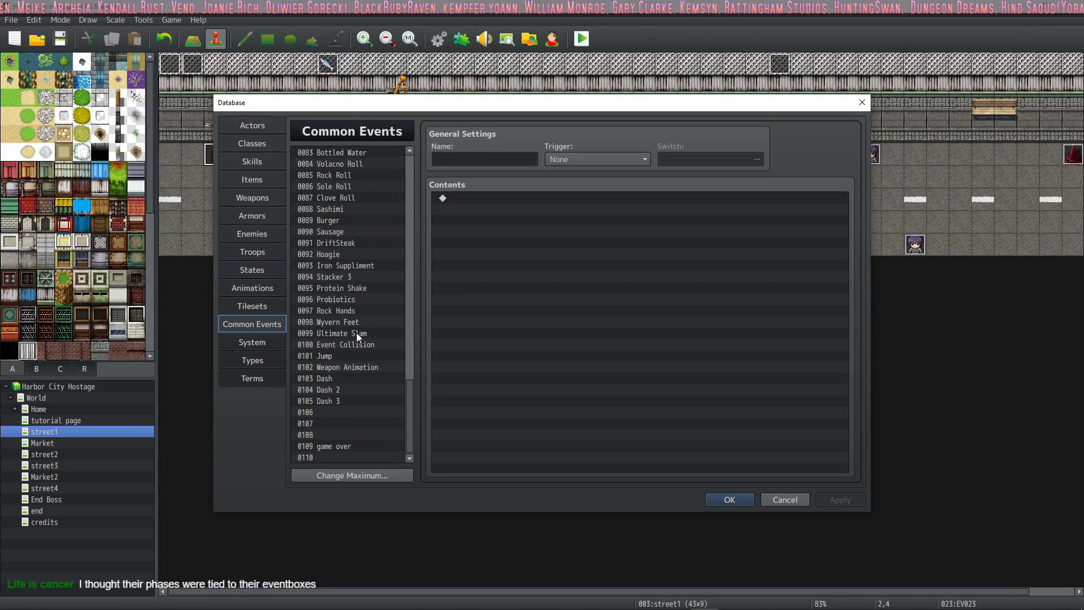
click(351, 344)
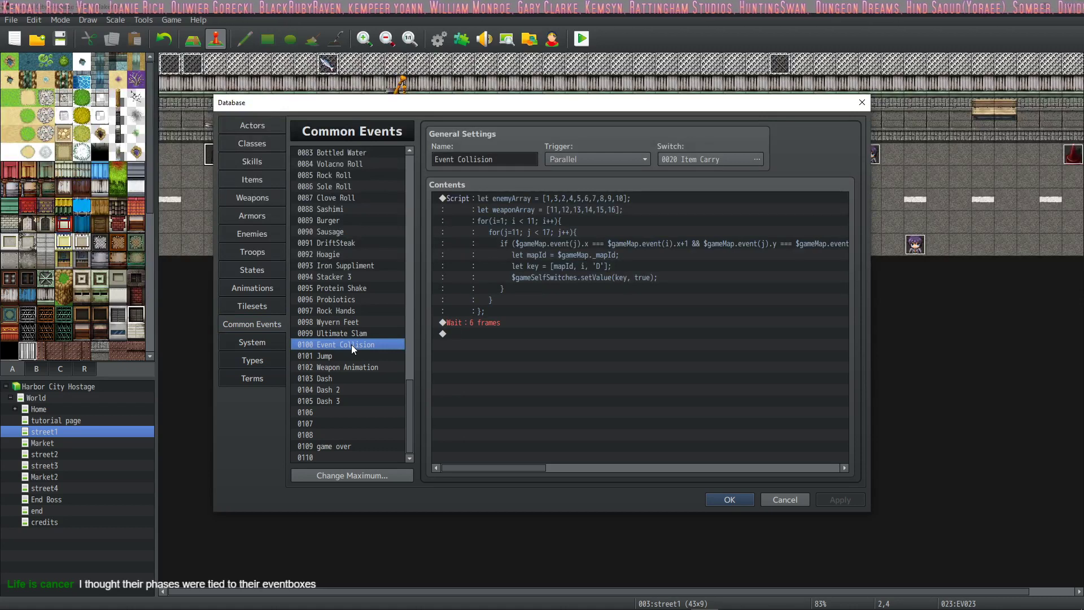
click(344, 320)
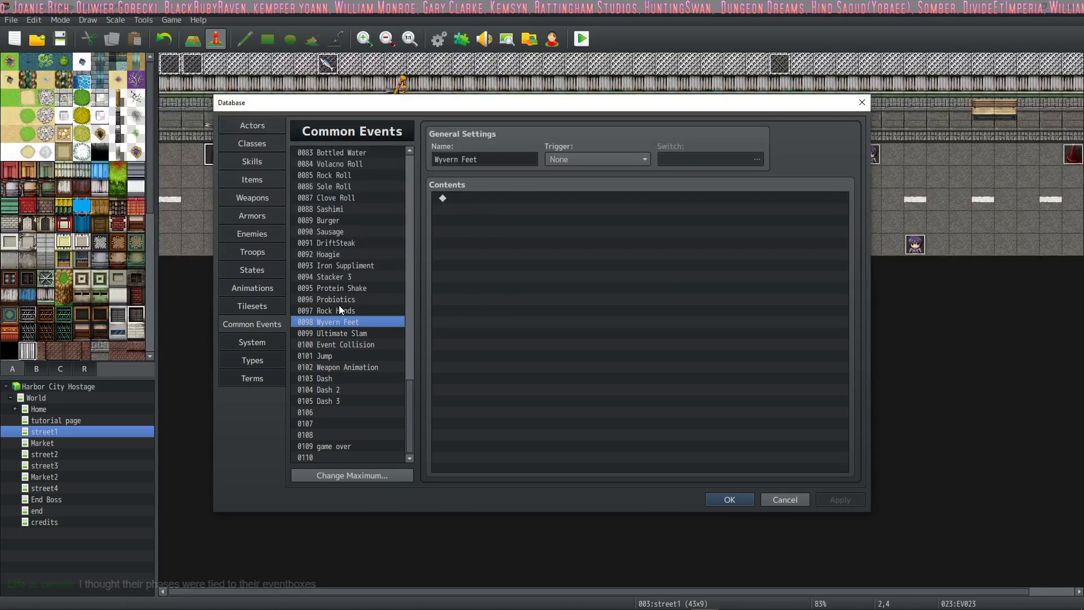
Examine the Dash common event, focusing on the right-direction input block and its runRight switch commands
click(364, 378)
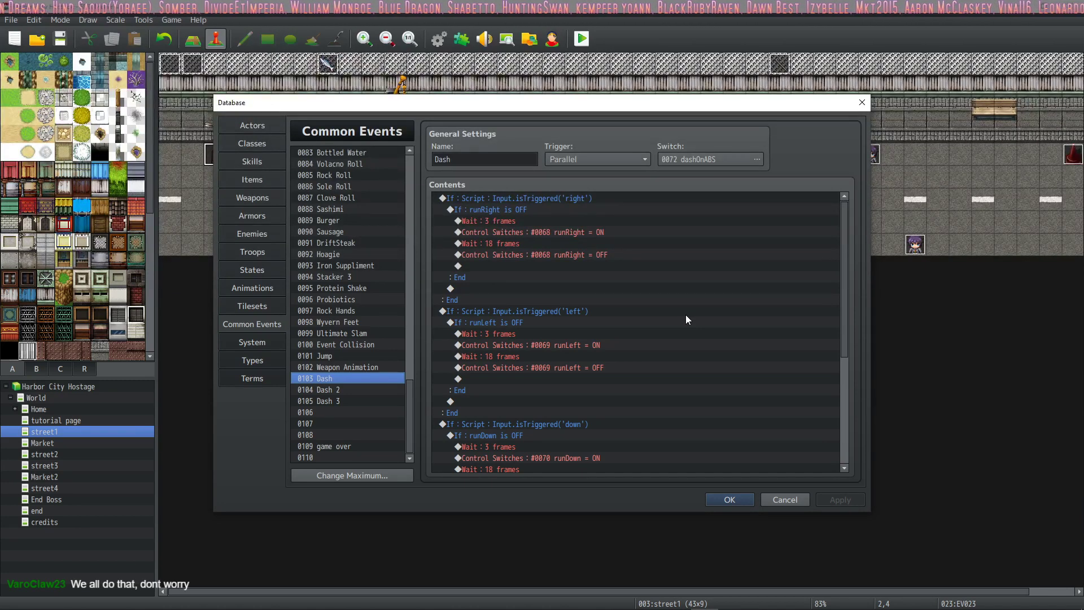
scroll(685, 319, down, 1)
scroll(686, 316, up, 1)
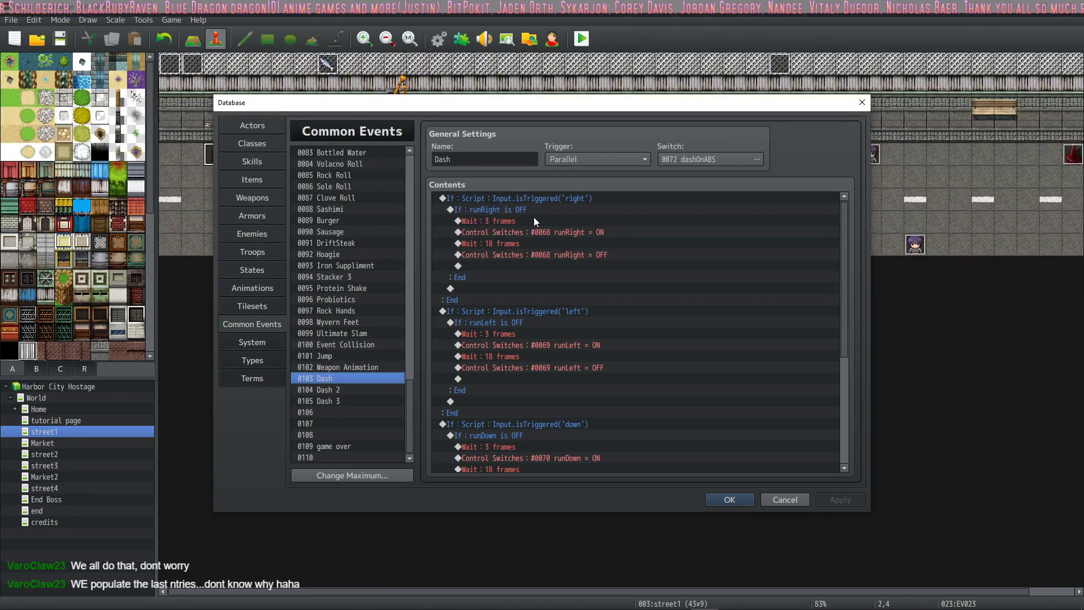
click(560, 236)
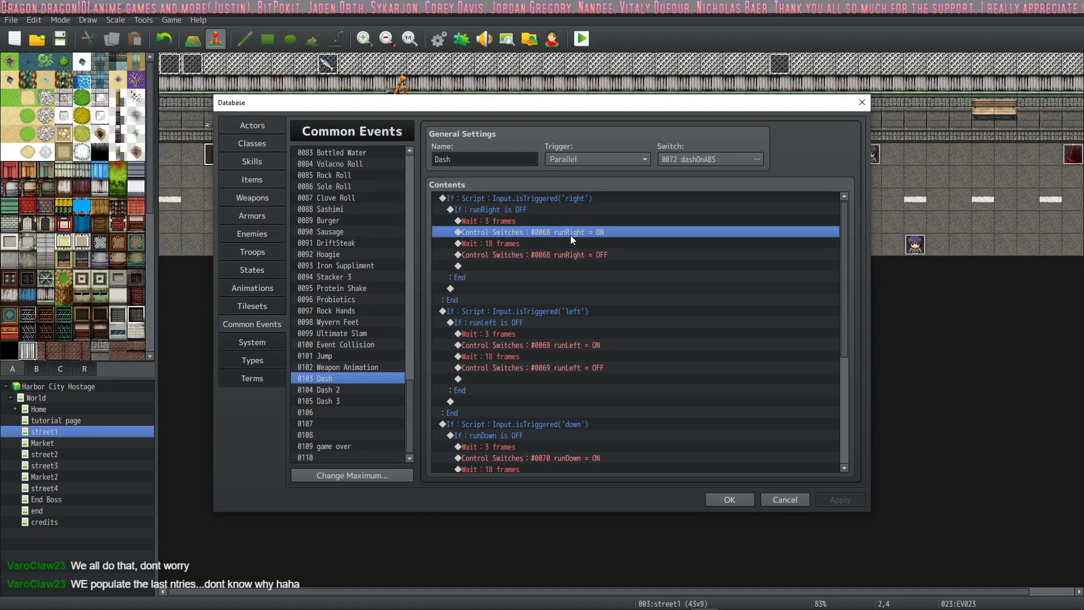
click(524, 210)
click(543, 199)
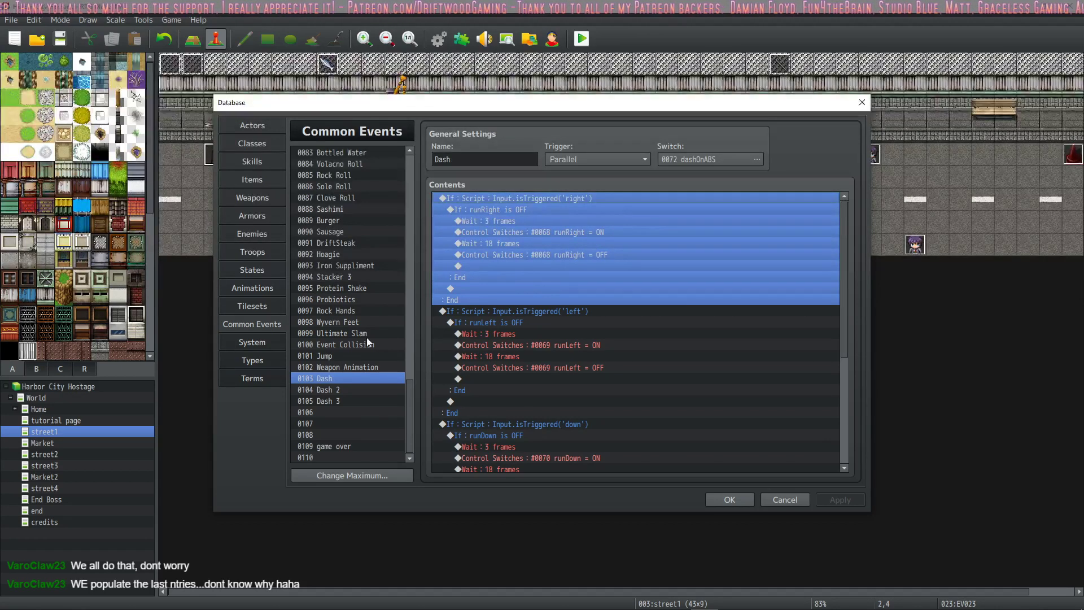
Examine the Dash 2 common event, focusing on the right-direction block and the moveSpeedUpKoef script it runs
click(338, 390)
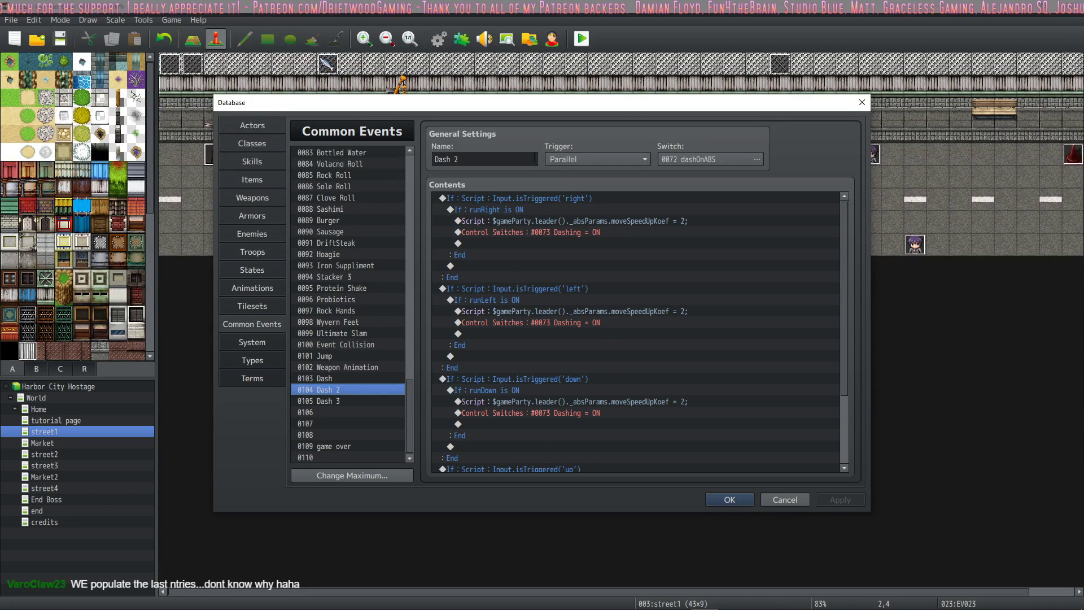
click(462, 211)
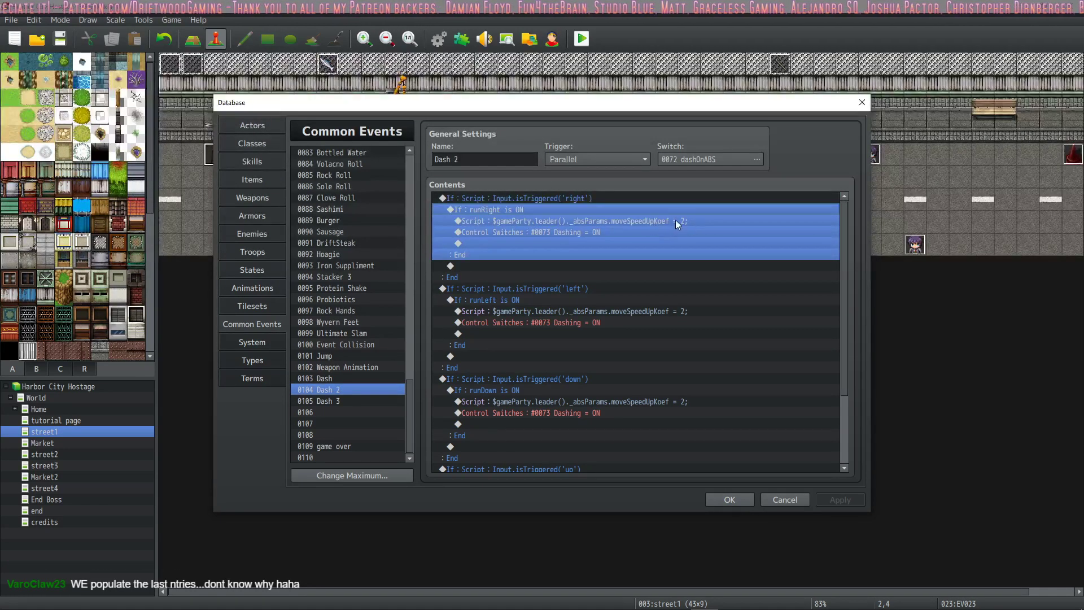
click(645, 221)
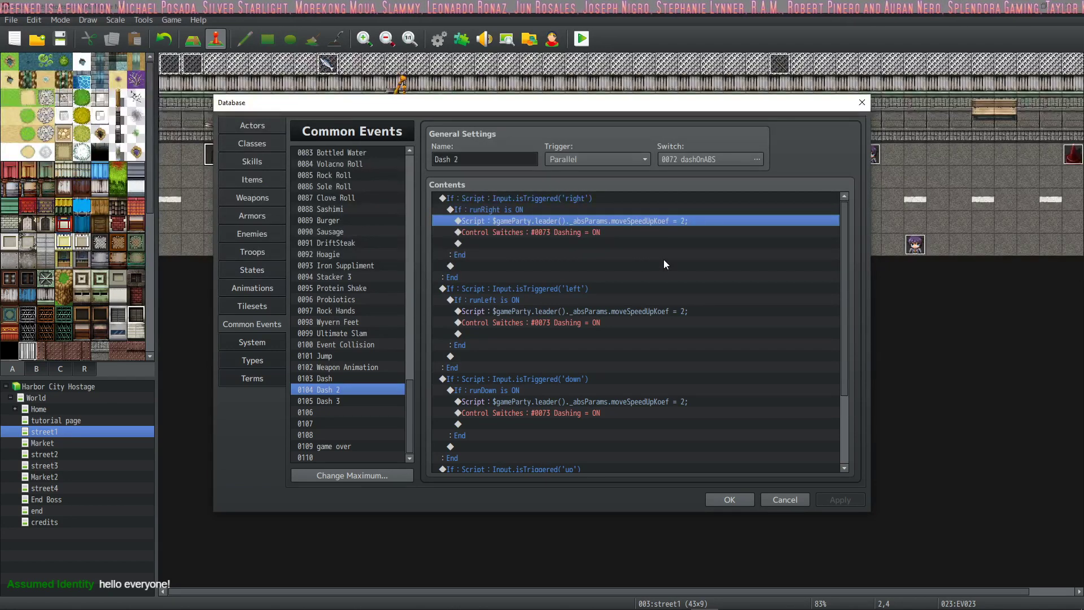
key(Insert)
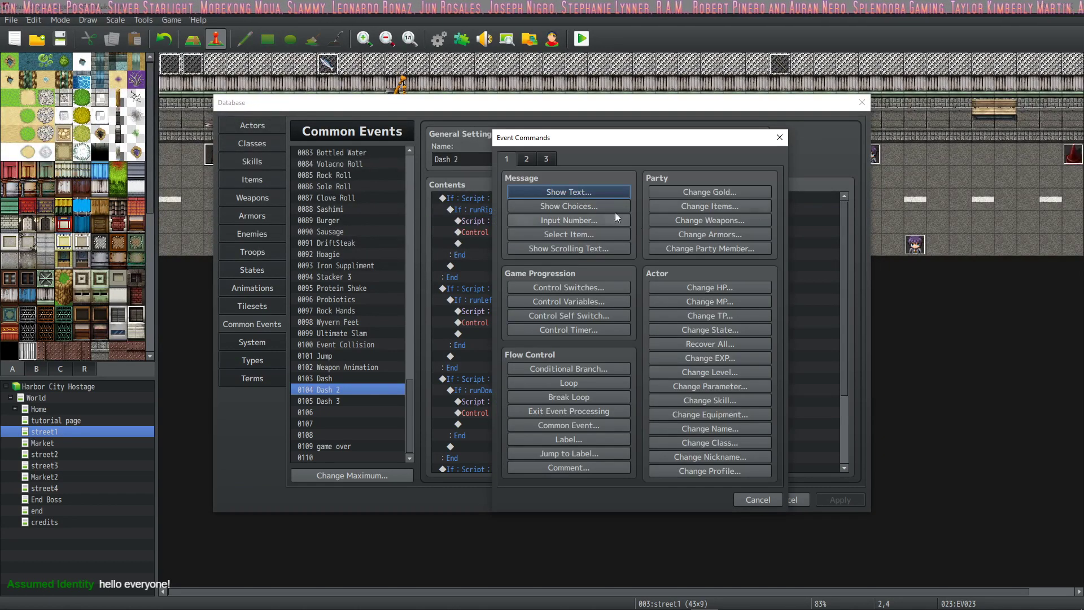
click(785, 141)
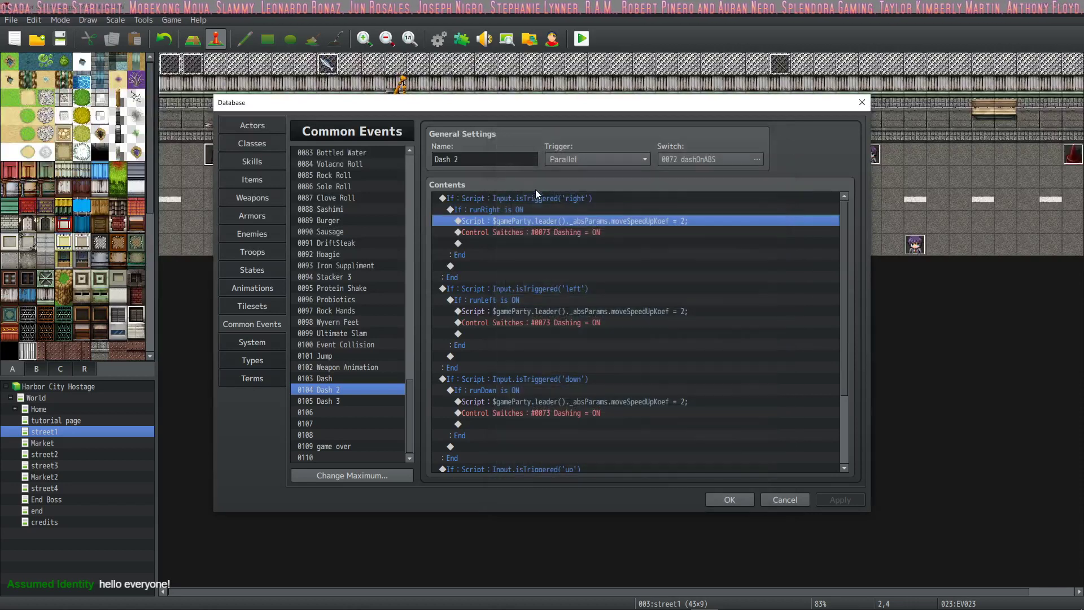
double_click(611, 219)
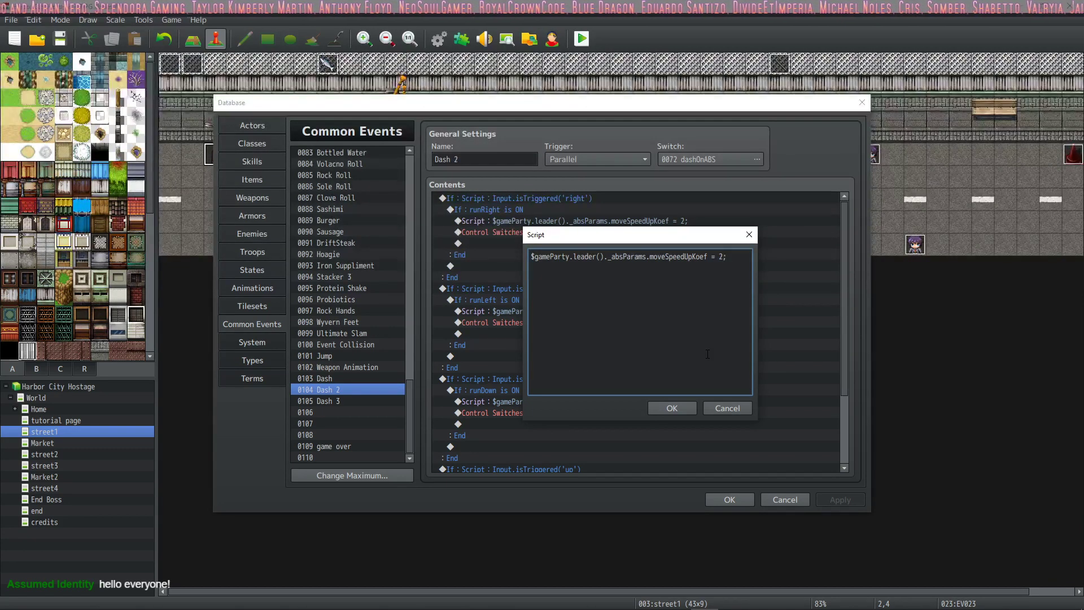
click(681, 408)
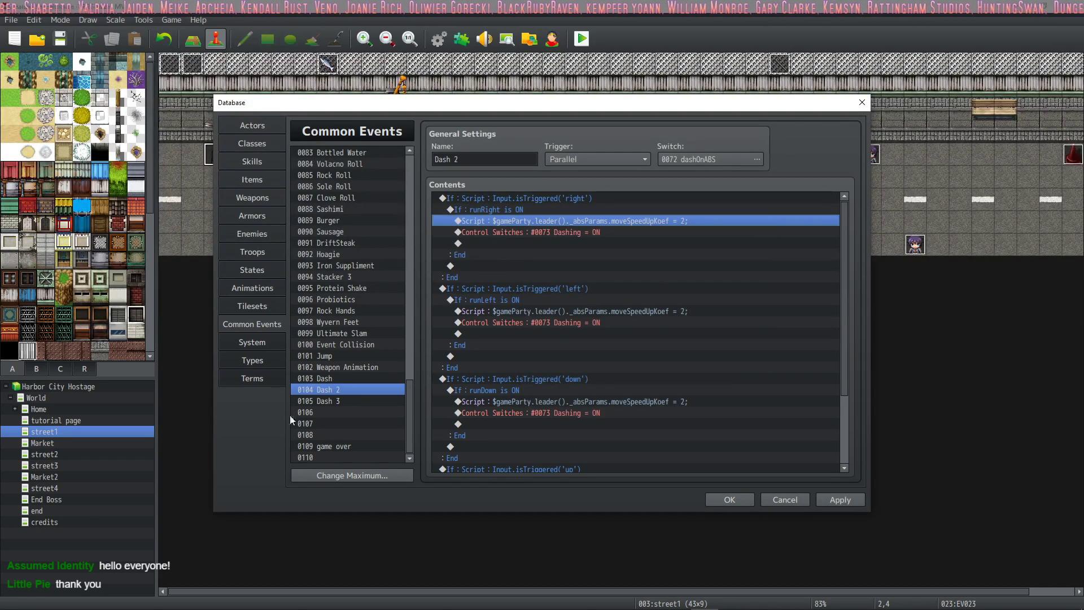
click(337, 411)
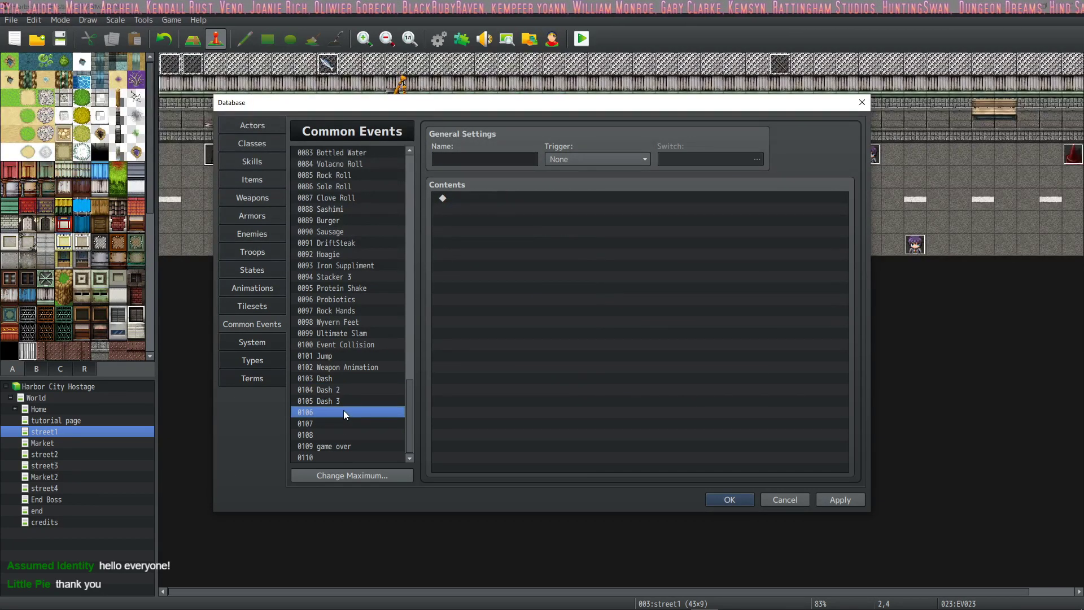
click(347, 434)
click(351, 412)
click(352, 435)
click(354, 413)
click(354, 434)
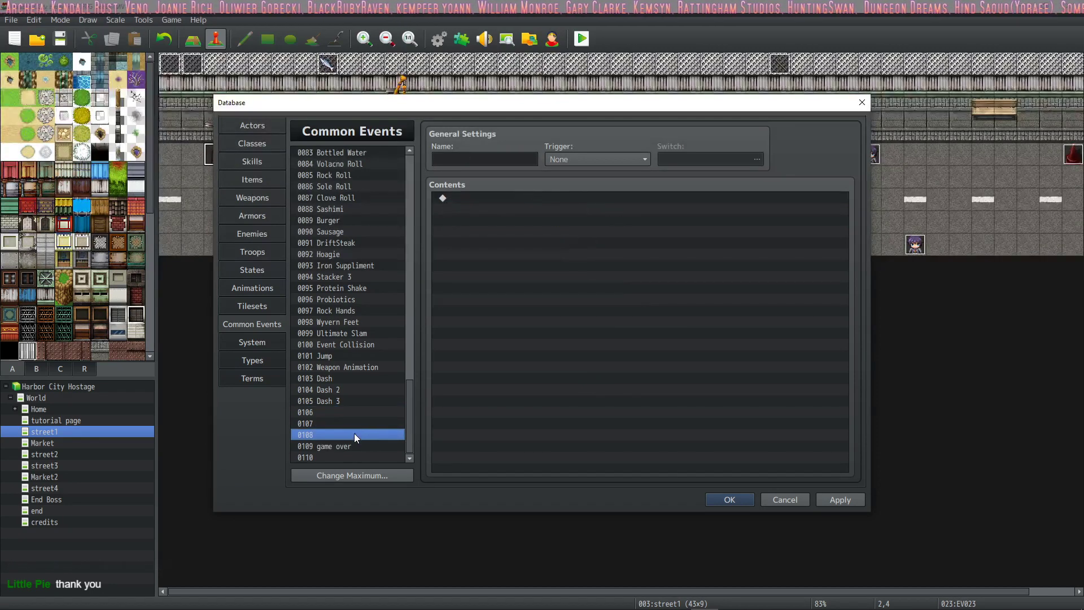
click(356, 424)
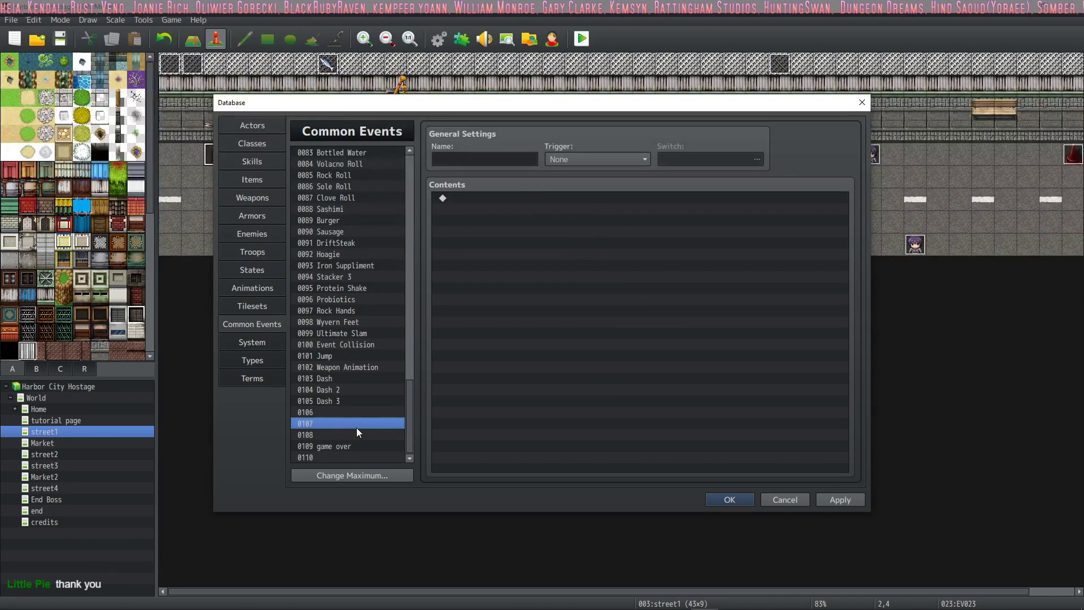
Review the Dashing switch command in the Dash 2 common event, and close the database, discarding its changes
click(347, 389)
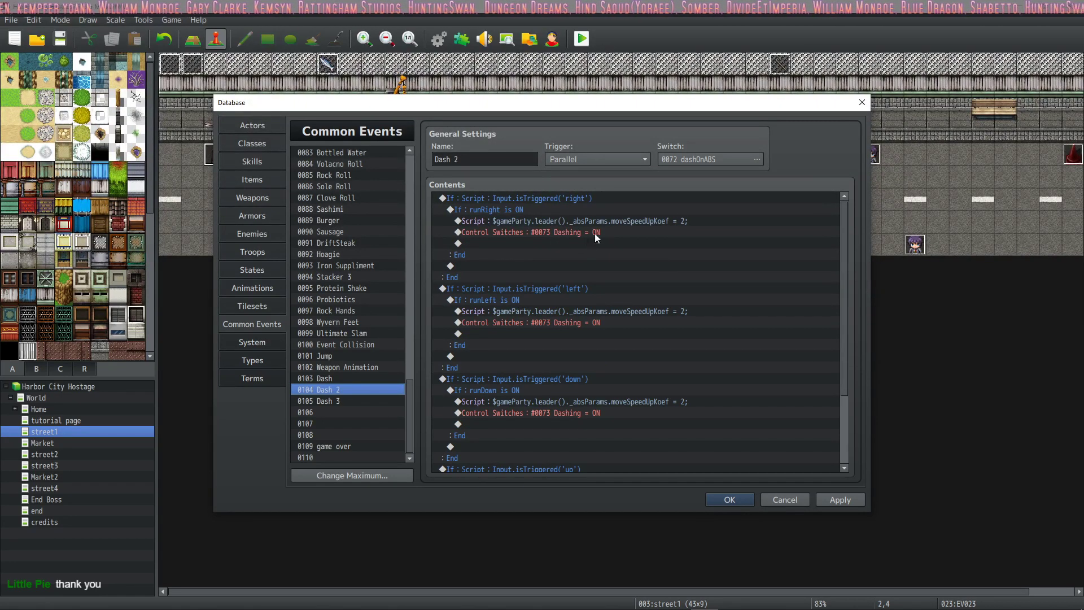
click(861, 103)
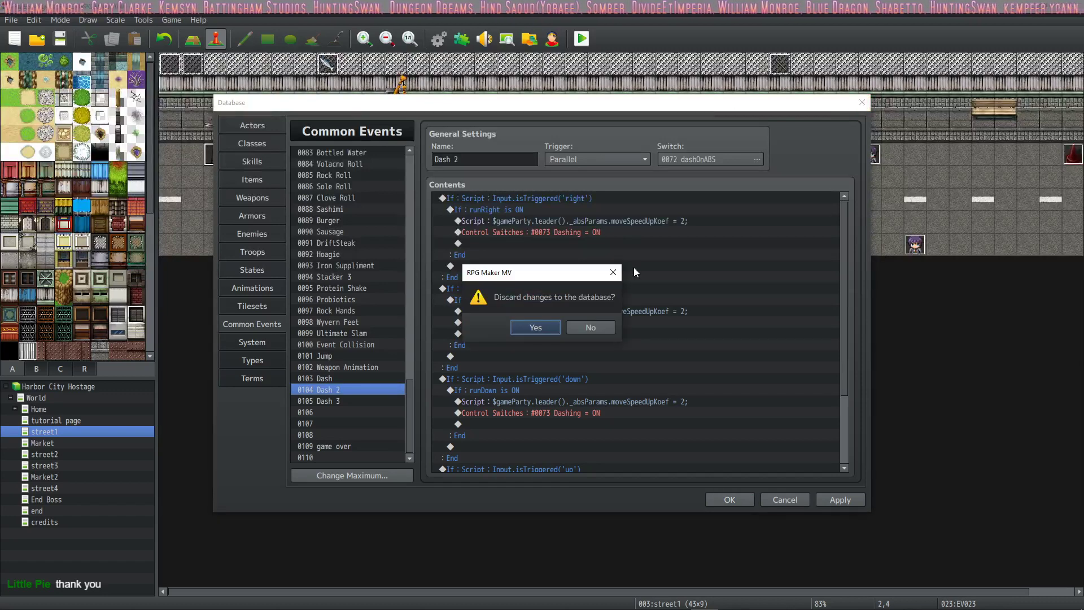
click(583, 328)
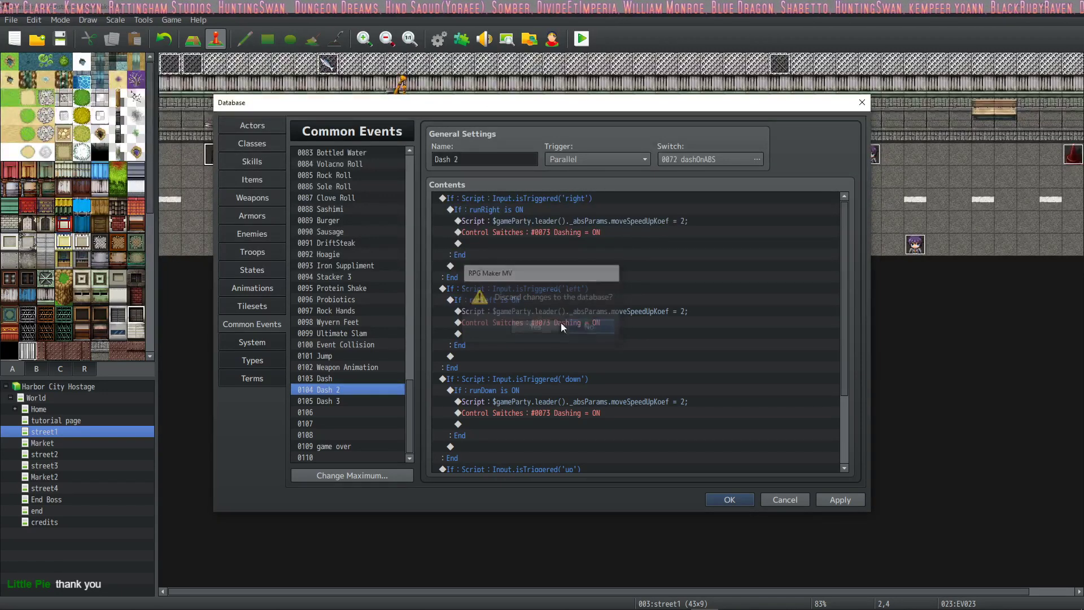
click(861, 102)
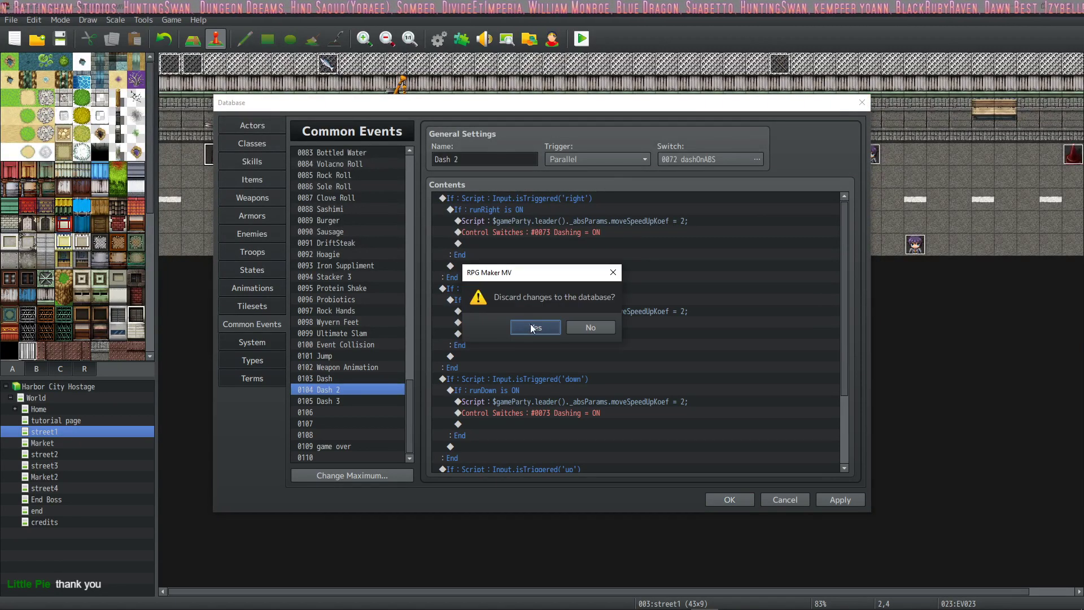
click(536, 328)
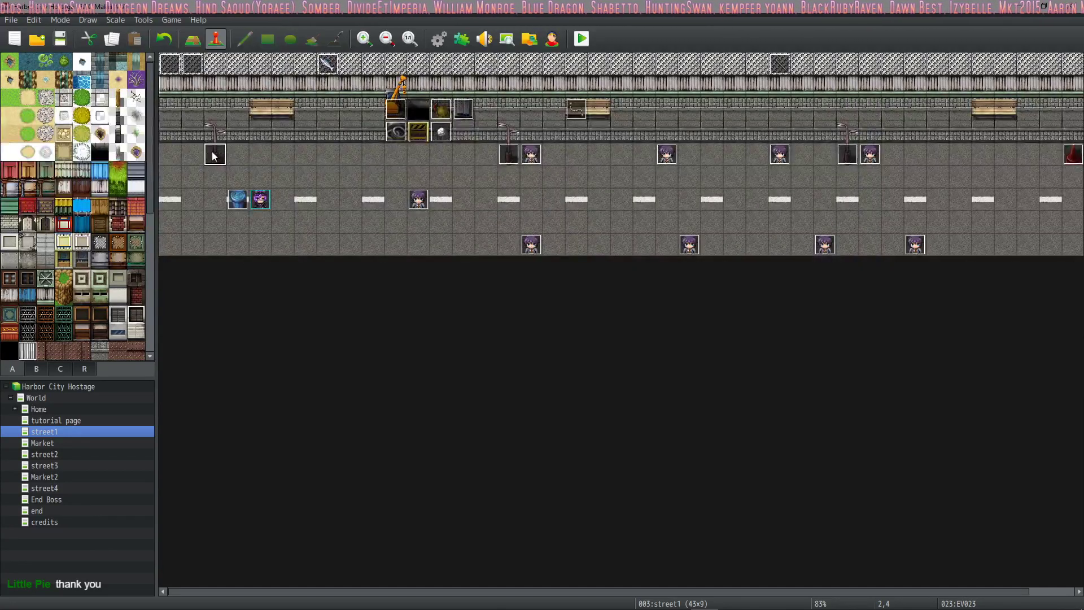
Check the Dashing condition in the lamp post event on the street1 map and glance at the project's plugin list
double_click(214, 155)
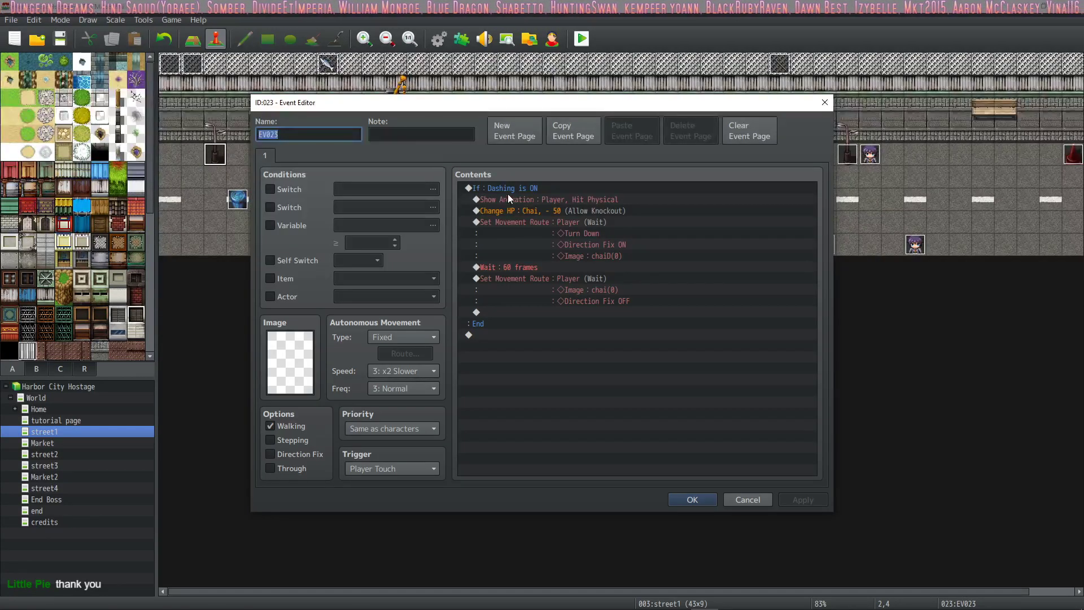
click(692, 499)
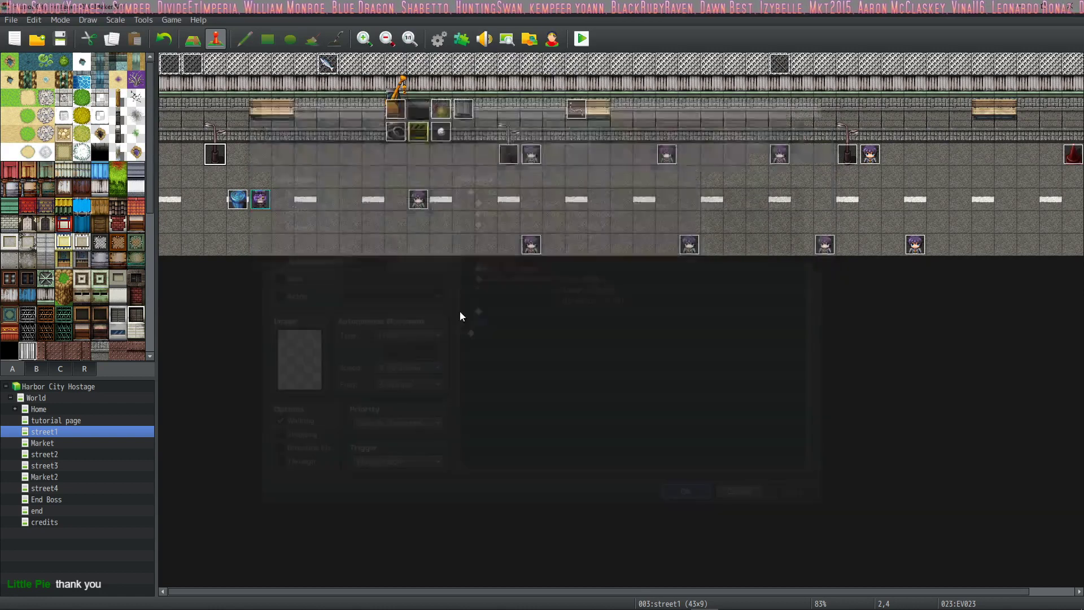
click(461, 39)
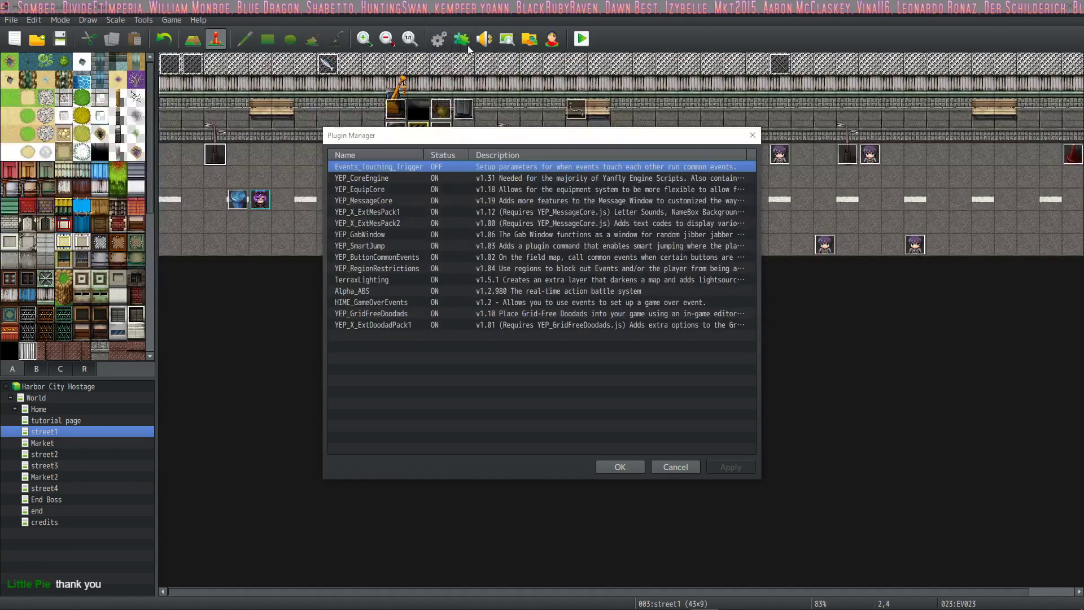
click(752, 135)
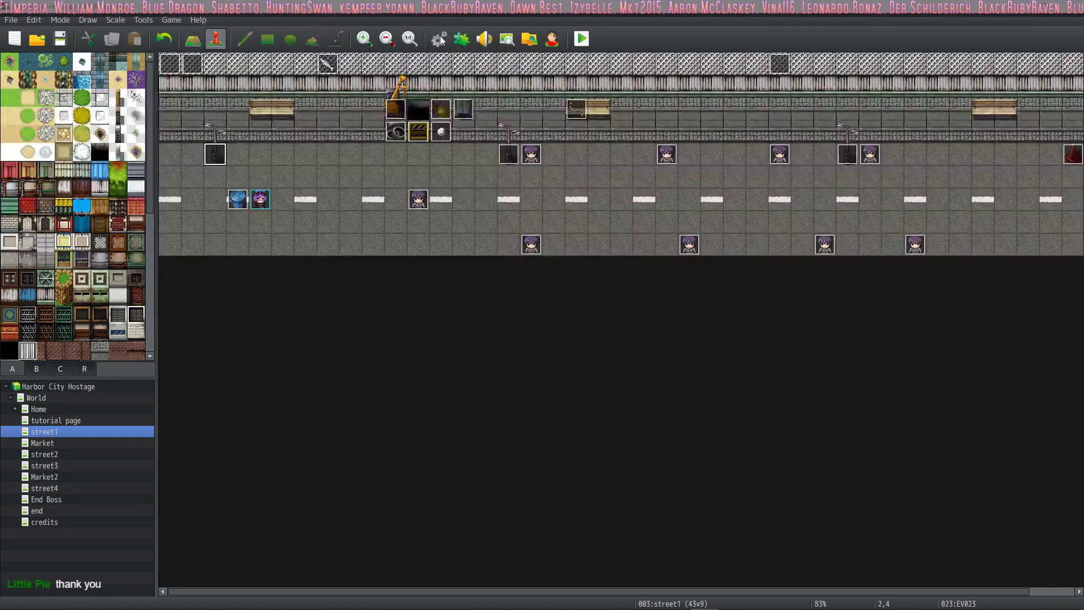
Reopen the common events and compare the Dash, Dash 2 and Dash 3 entries, including their direction blocks and Dashing switch commands
click(439, 39)
click(337, 401)
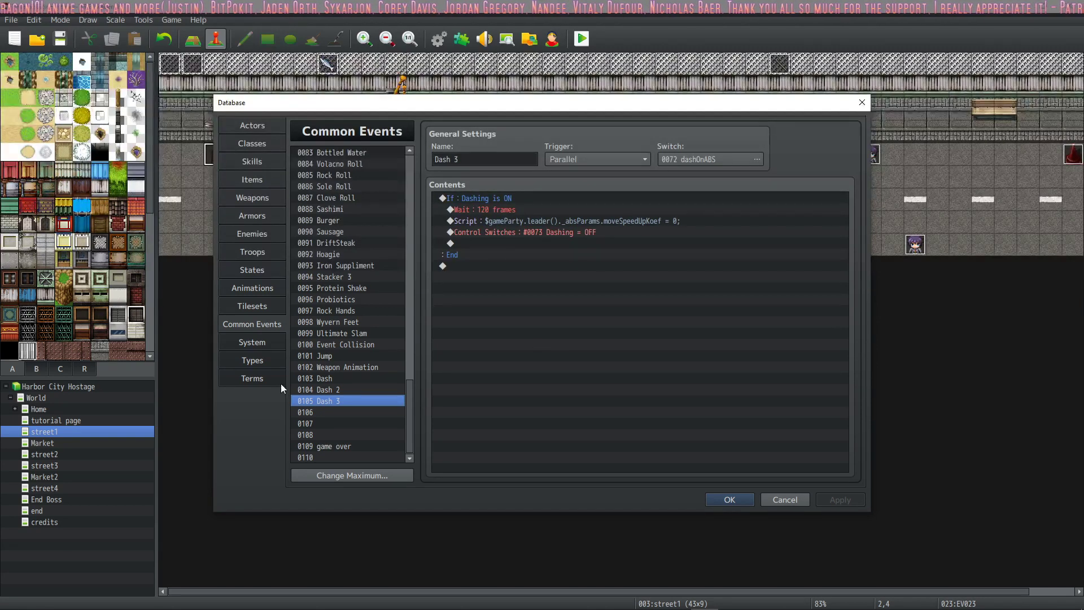
click(331, 389)
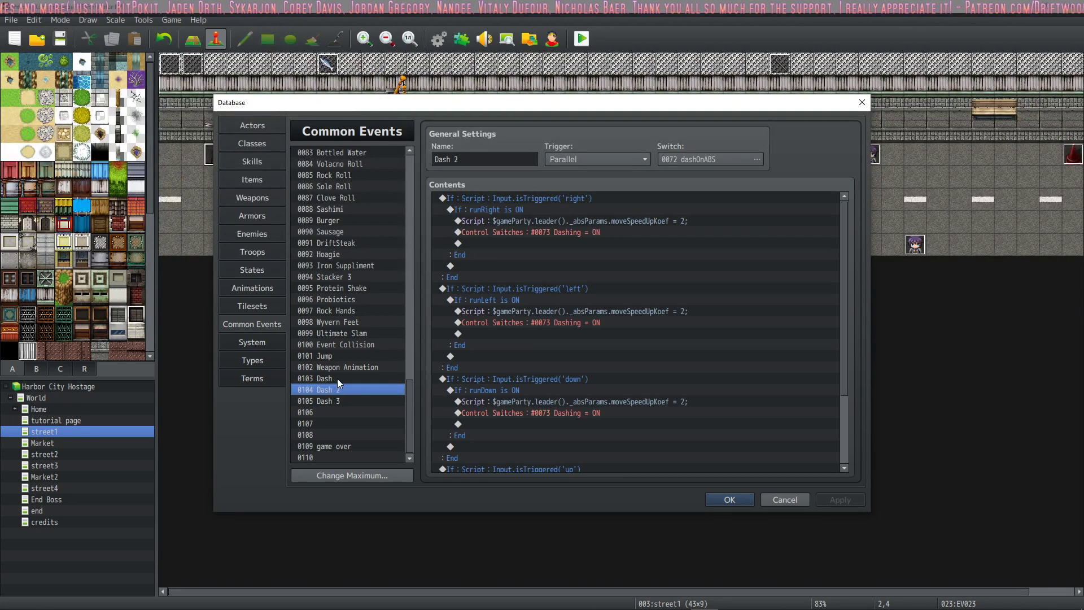
click(337, 378)
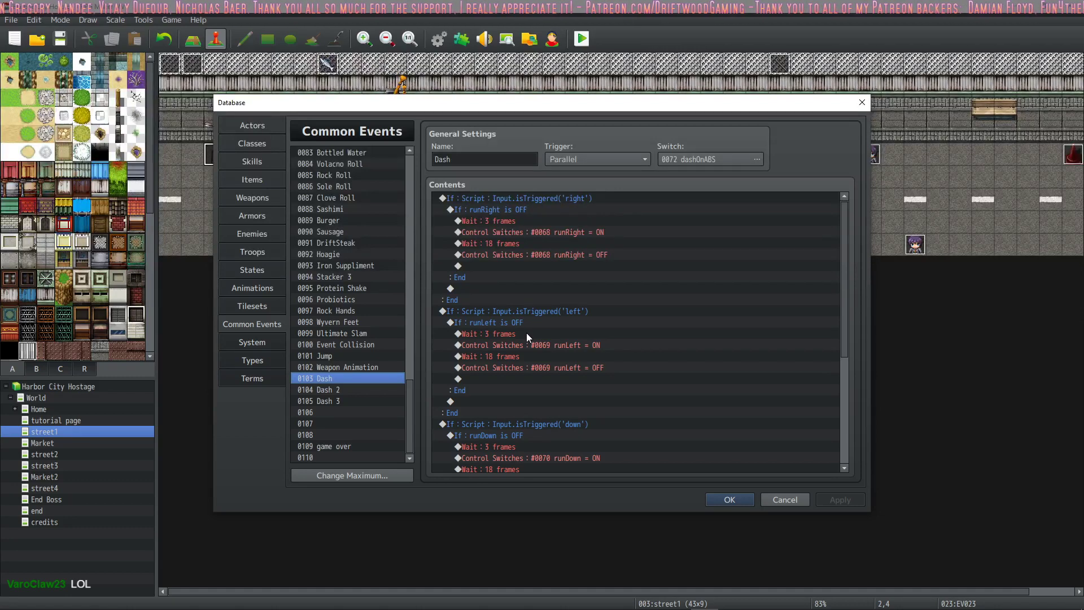
scroll(587, 370, down, 5)
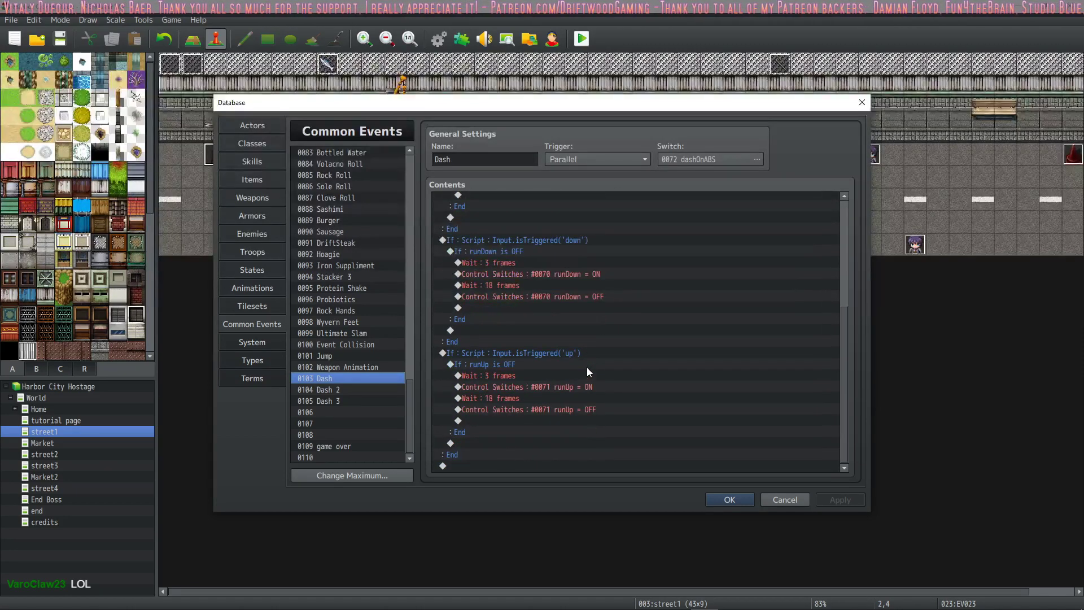
click(347, 389)
scroll(629, 294, down, 4)
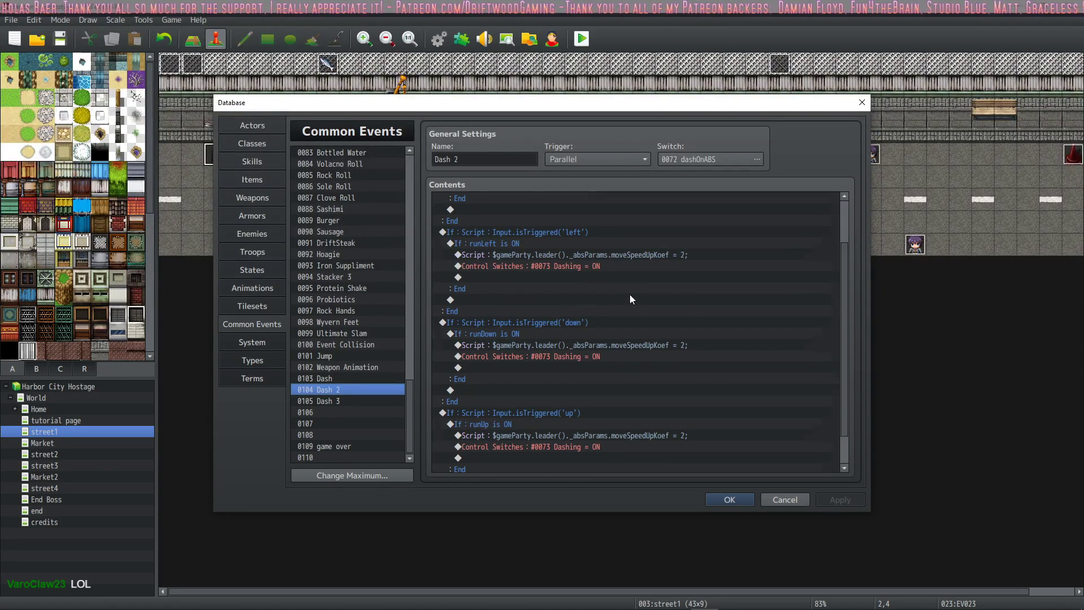
click(347, 400)
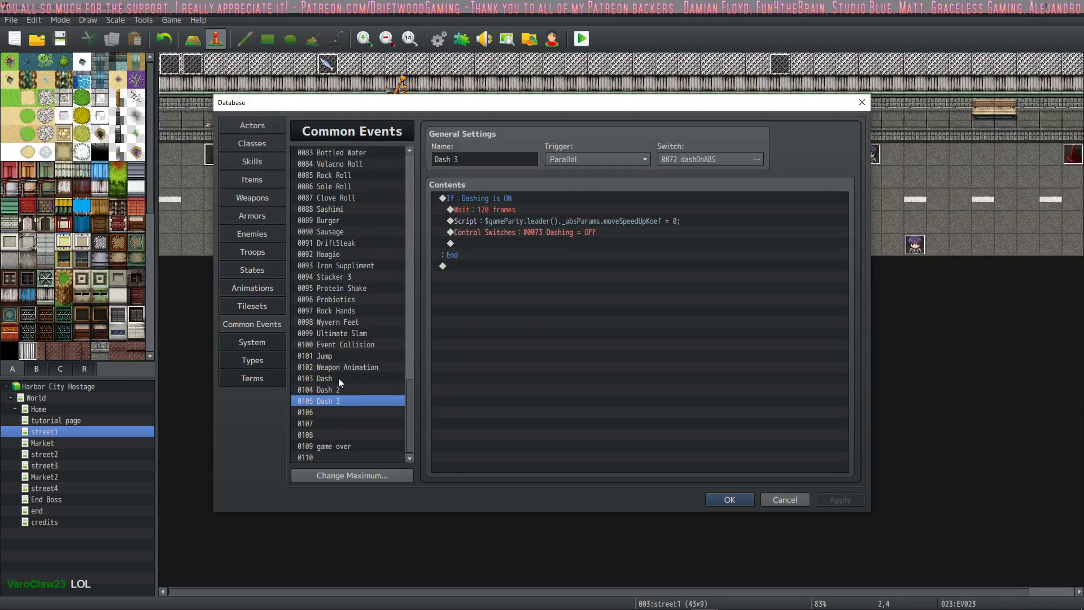
click(337, 378)
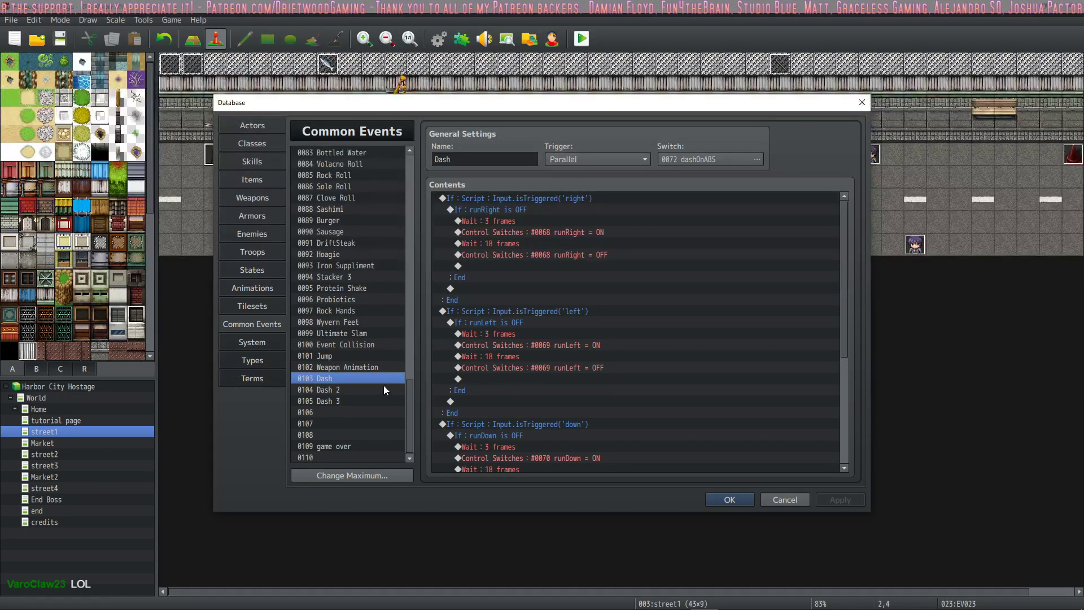
click(344, 392)
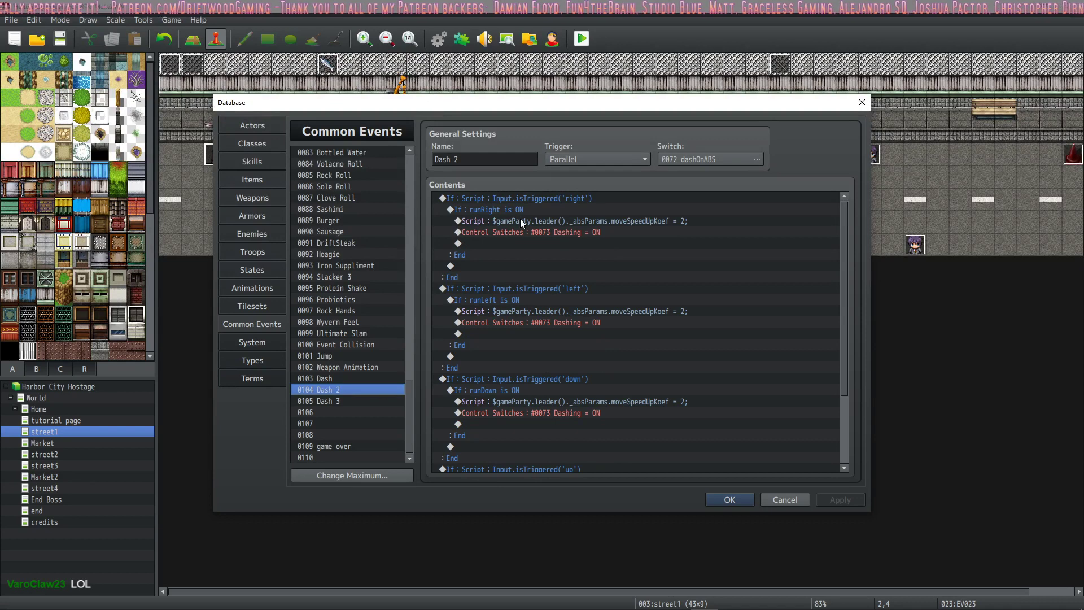
click(327, 401)
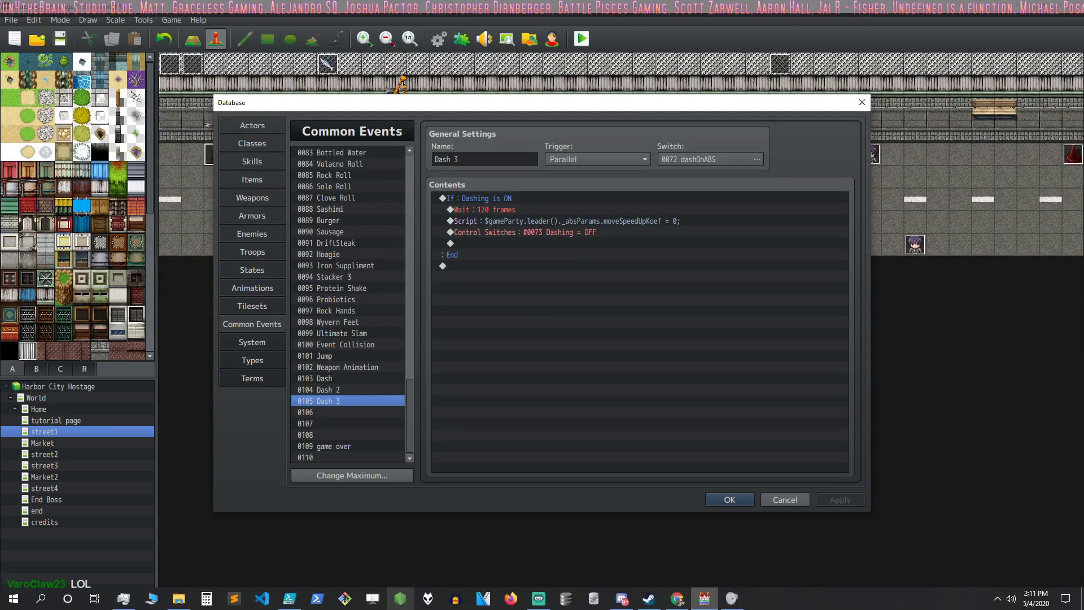
Switch to File Explorer and browse the networked DESKTOP-1004FLK computer's h share to examine the dated project backups in RPGMakerBackups
click(178, 601)
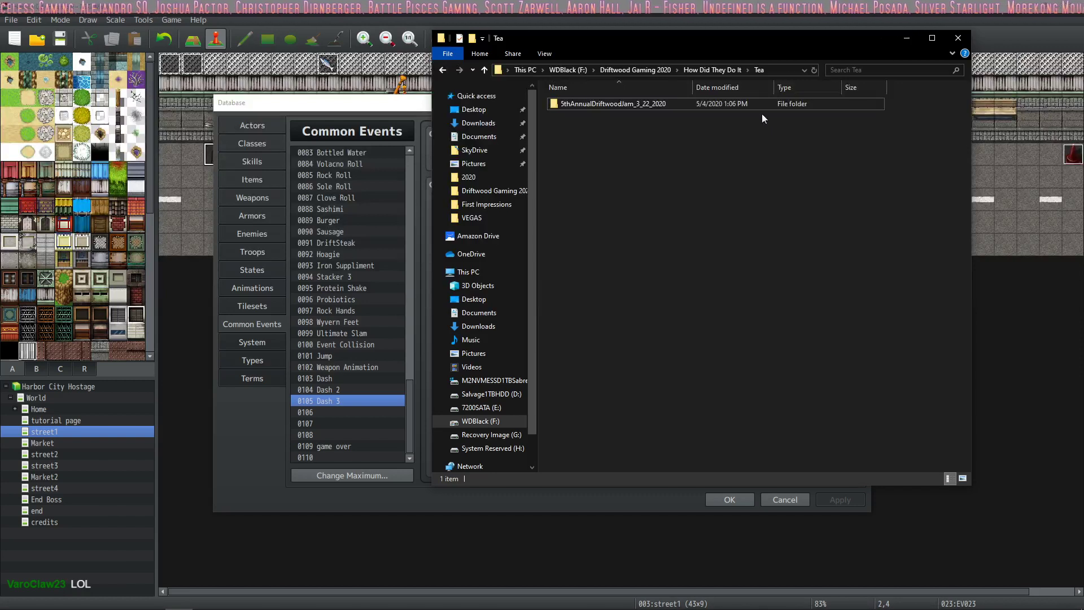
scroll(490, 356, down, 1)
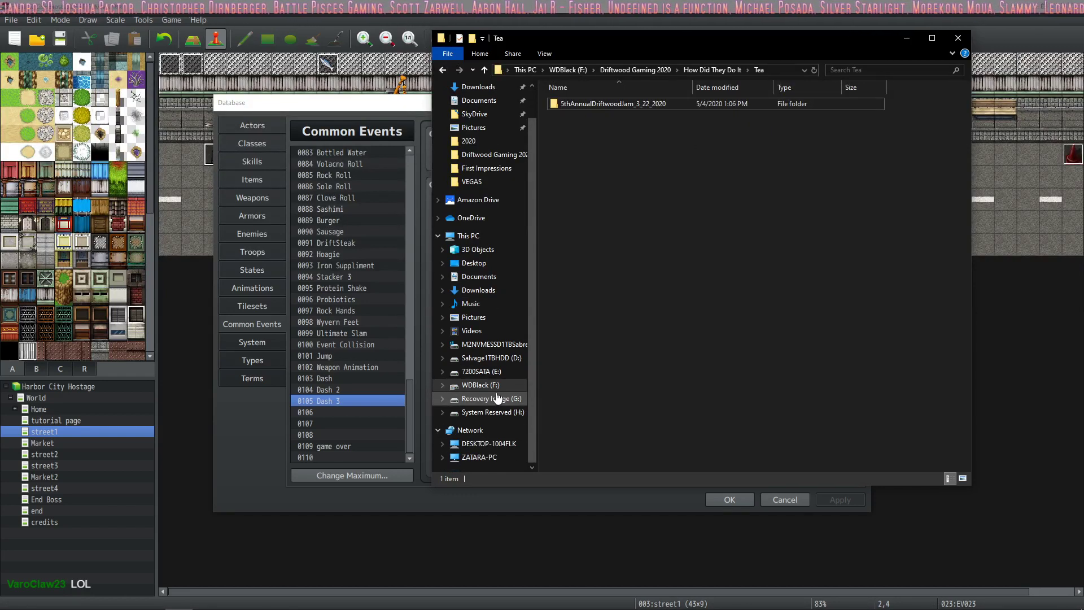
click(477, 443)
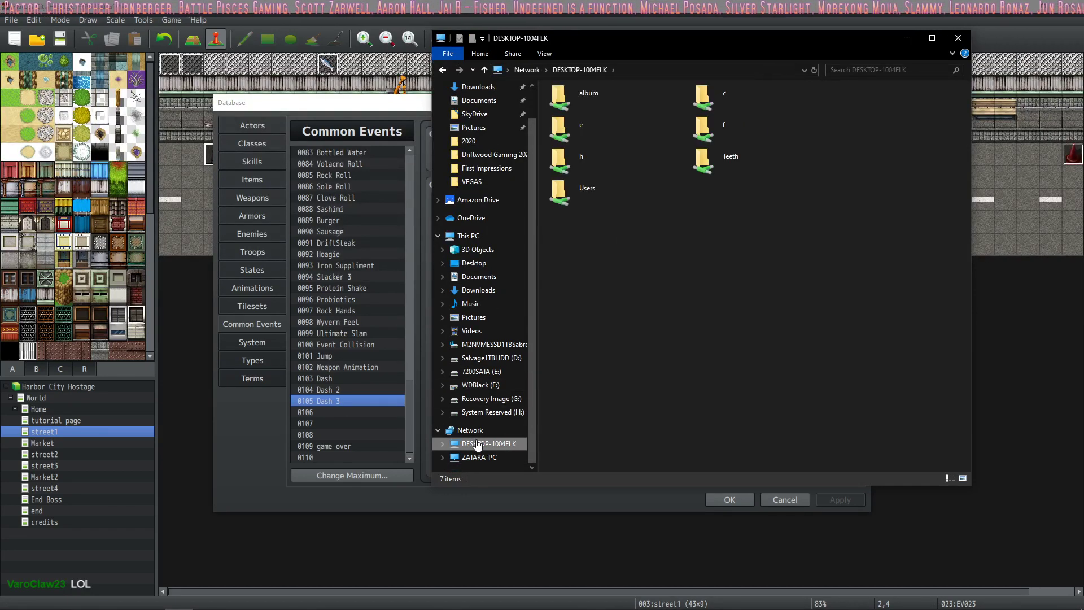
double_click(585, 164)
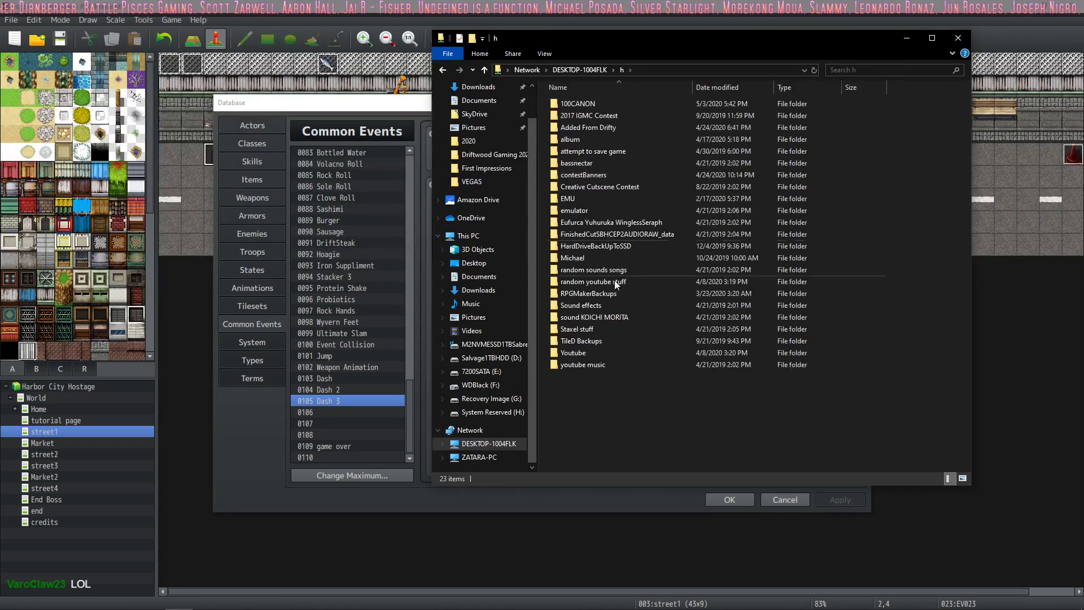
double_click(603, 294)
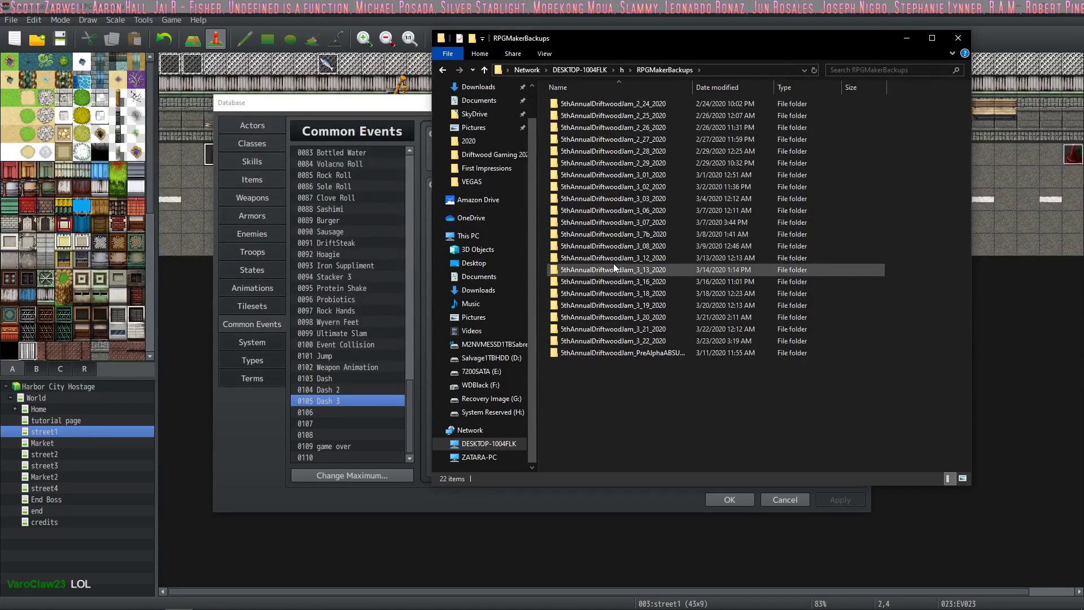
click(614, 261)
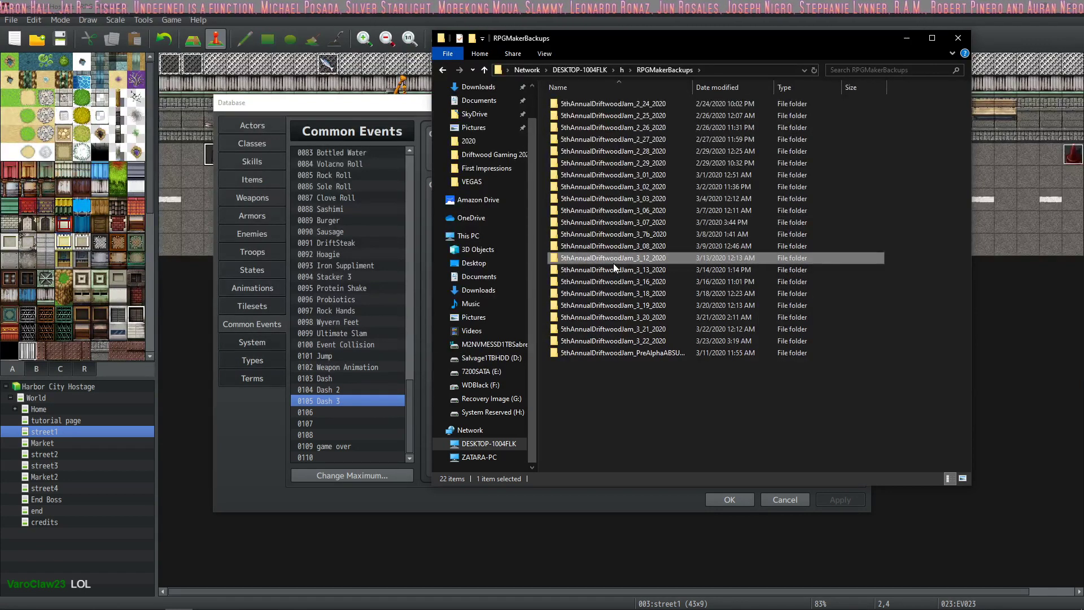
drag(629, 381, 694, 369)
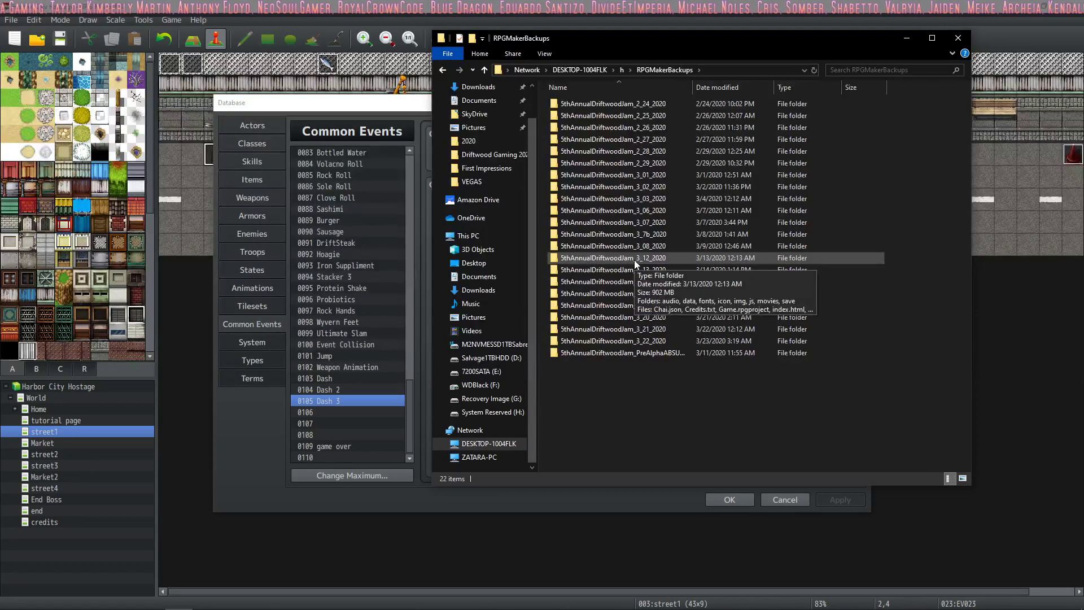
Open a second RPG Maker MV instance and check its version information
mouse_move(621, 607)
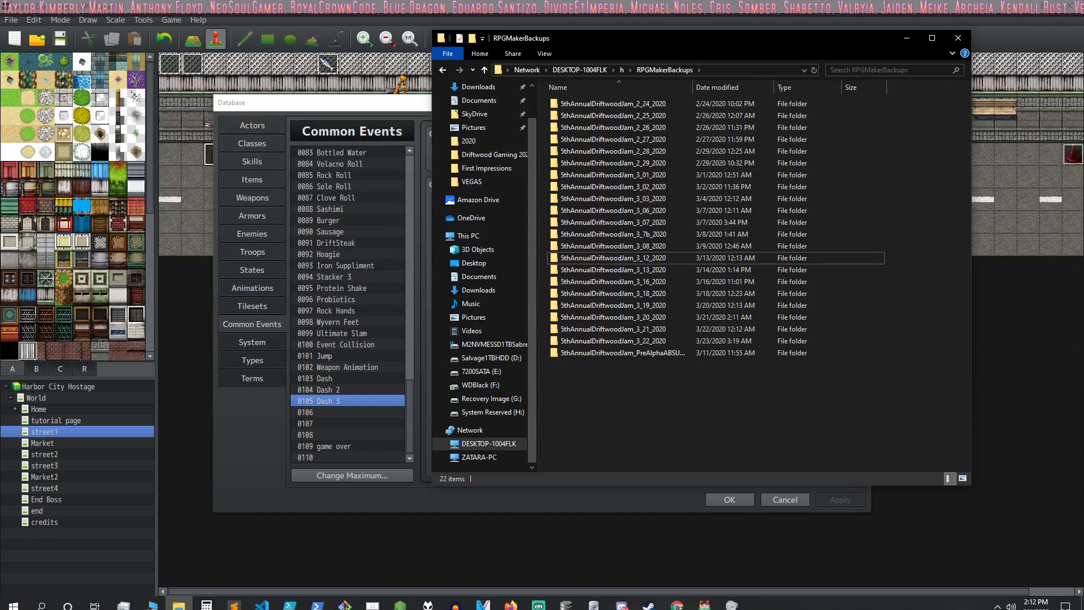
right_click(704, 598)
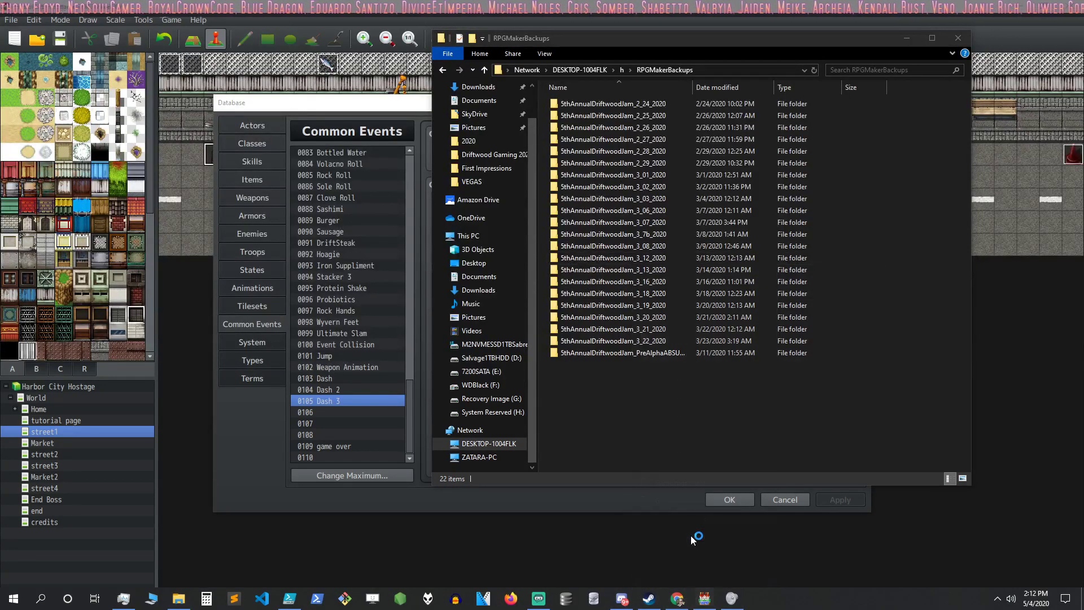
click(690, 537)
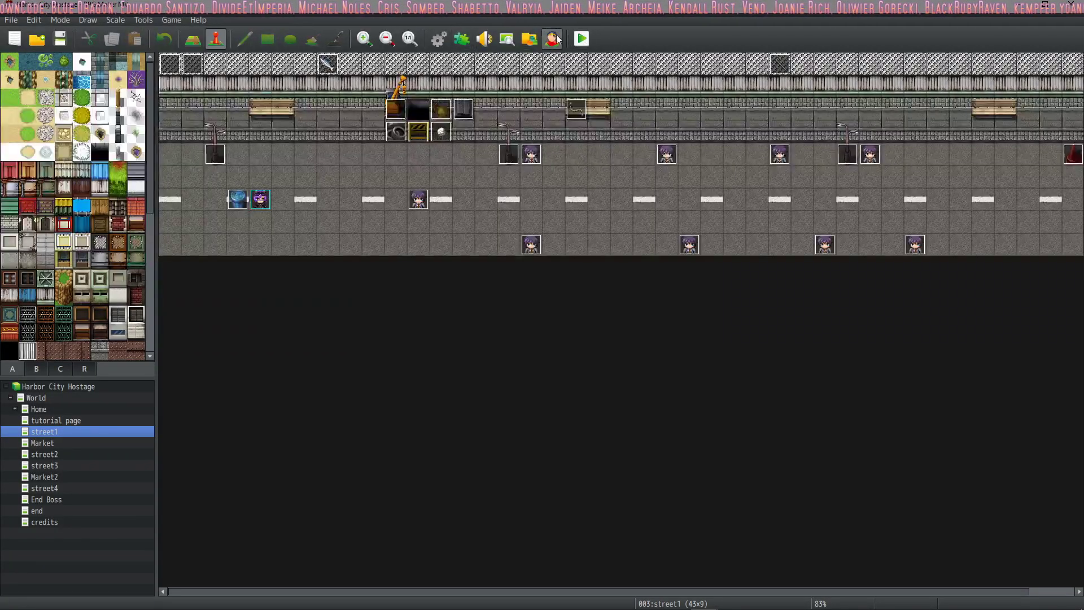
click(193, 21)
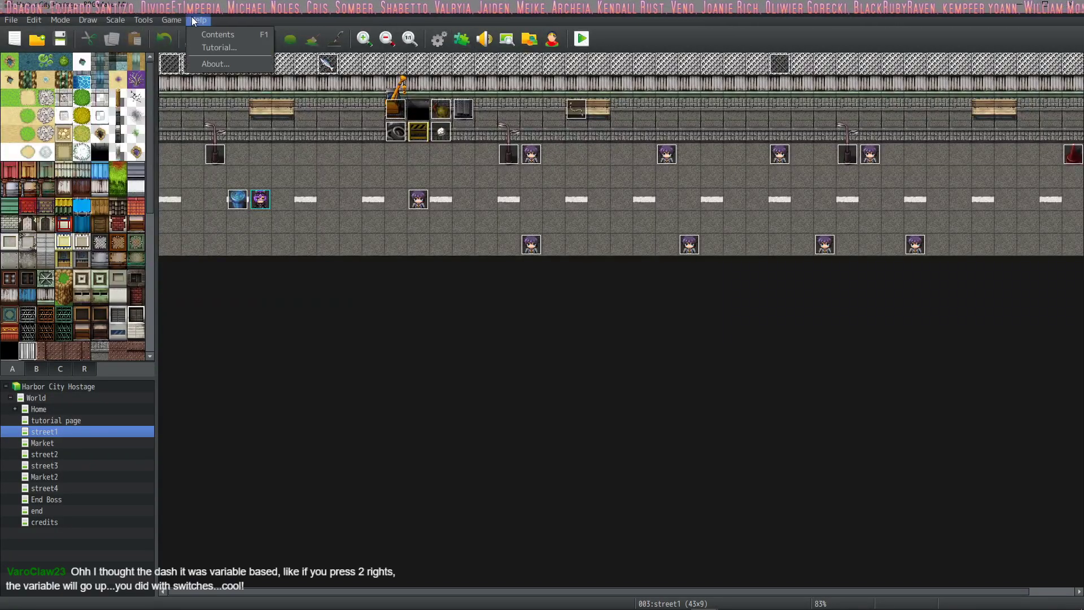
click(210, 63)
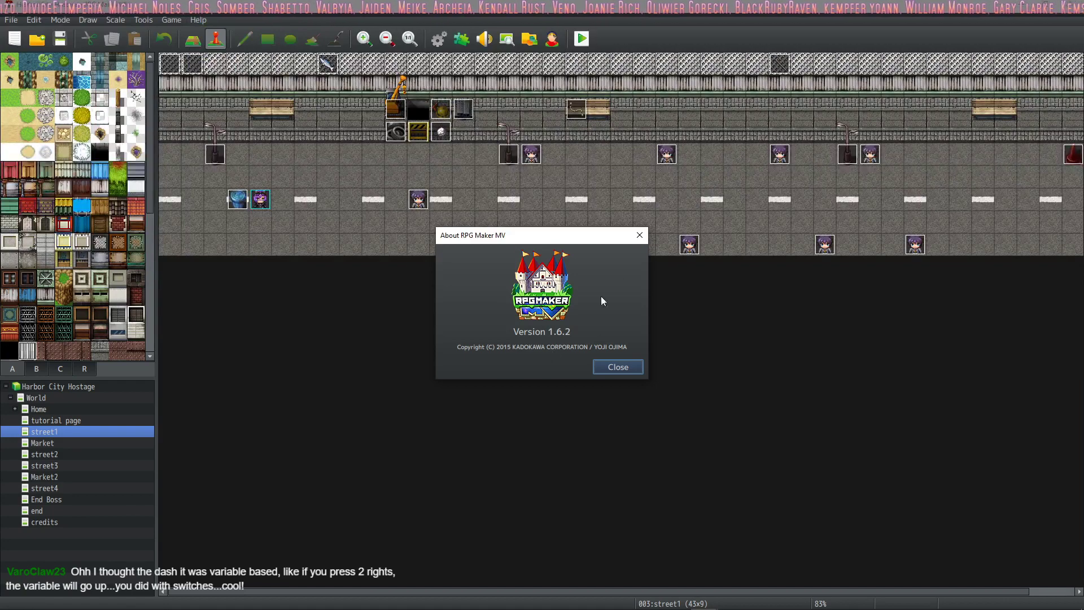
click(618, 367)
Open the 5thAnnualDriftwoodJam_3_16_2020 backup project from RPGMakerBackups on the networked DESKTOP-1004FLK computer's h share
click(13, 20)
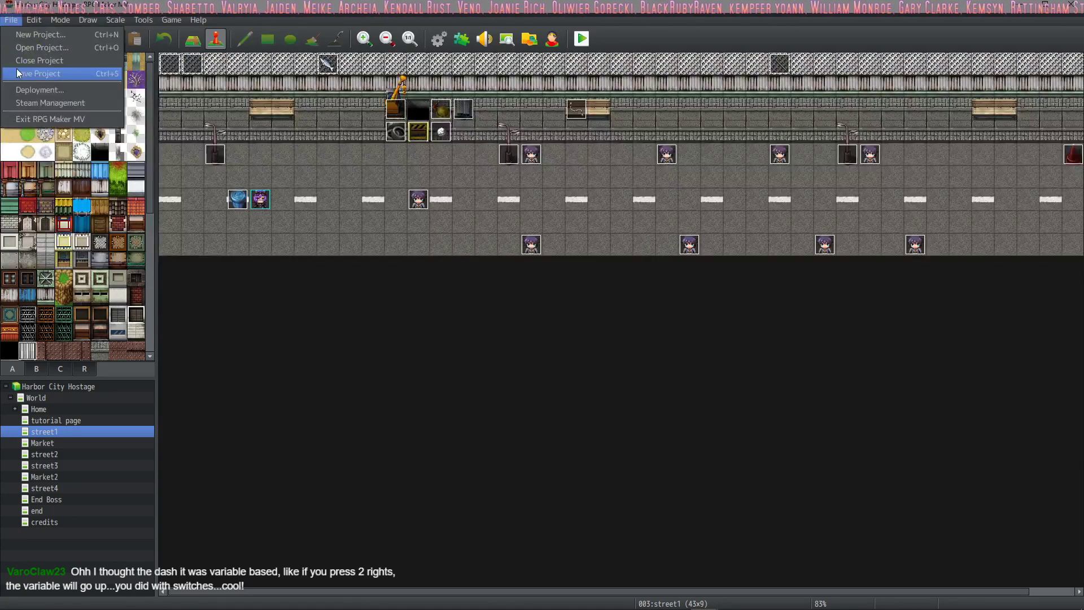
click(42, 45)
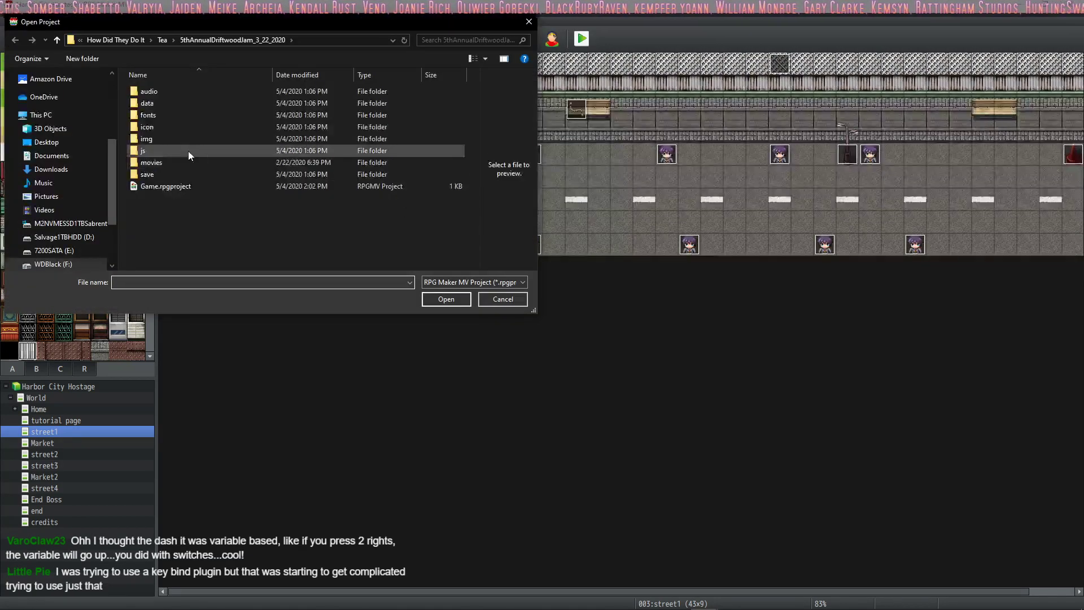
scroll(85, 212, down, 2)
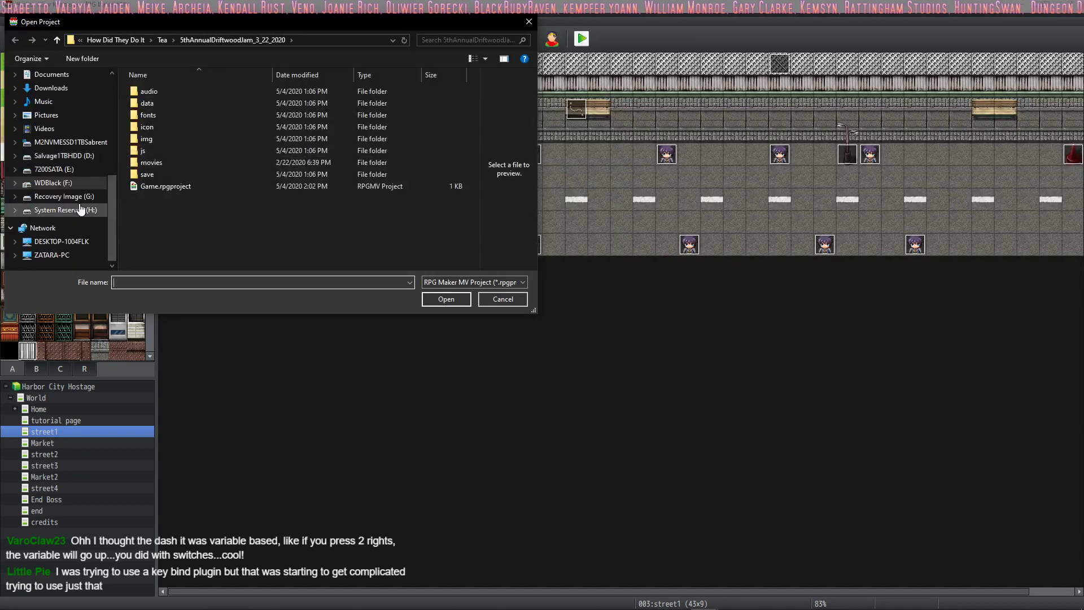
click(59, 241)
double_click(141, 138)
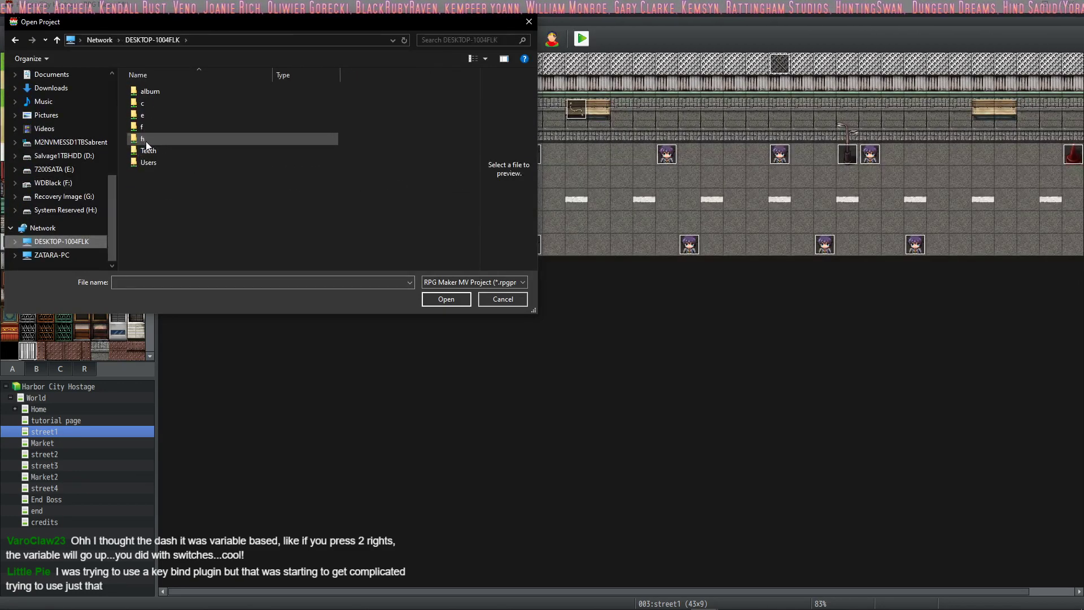
scroll(196, 205, down, 2)
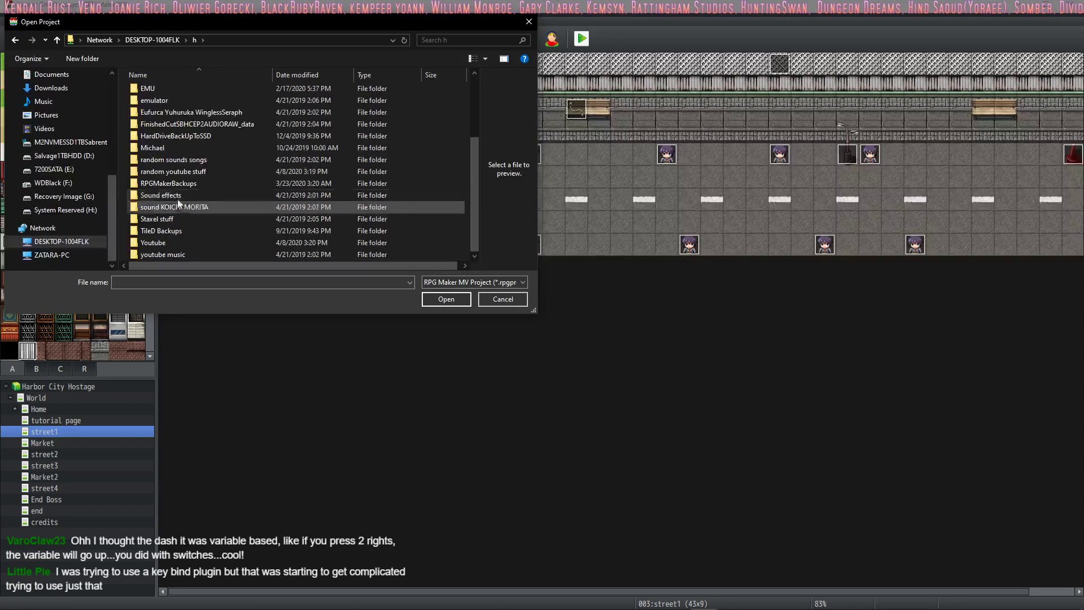
double_click(198, 184)
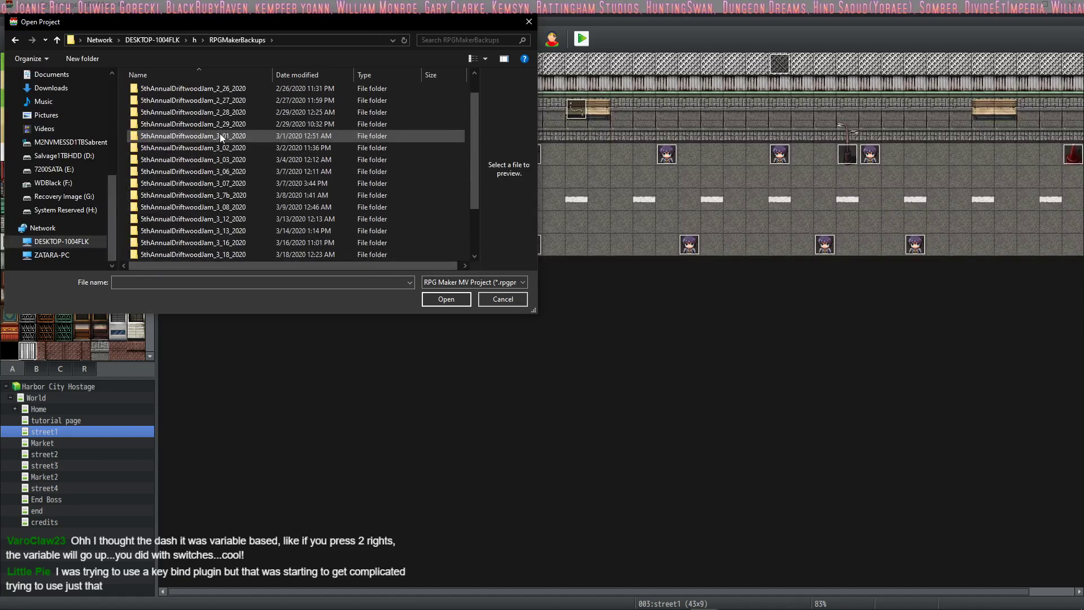
scroll(217, 147, down, 3)
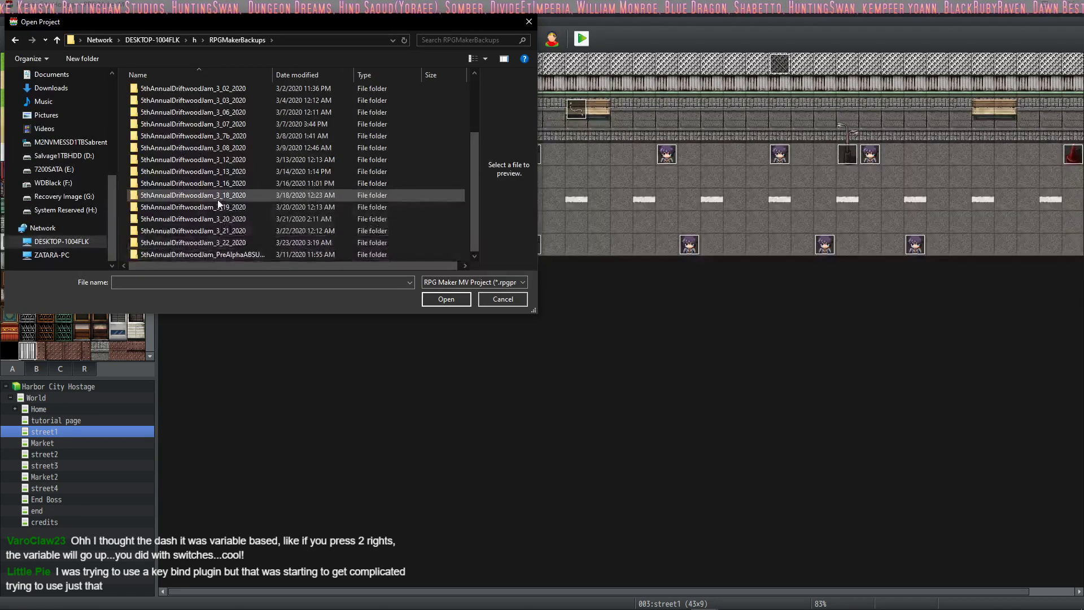
double_click(221, 183)
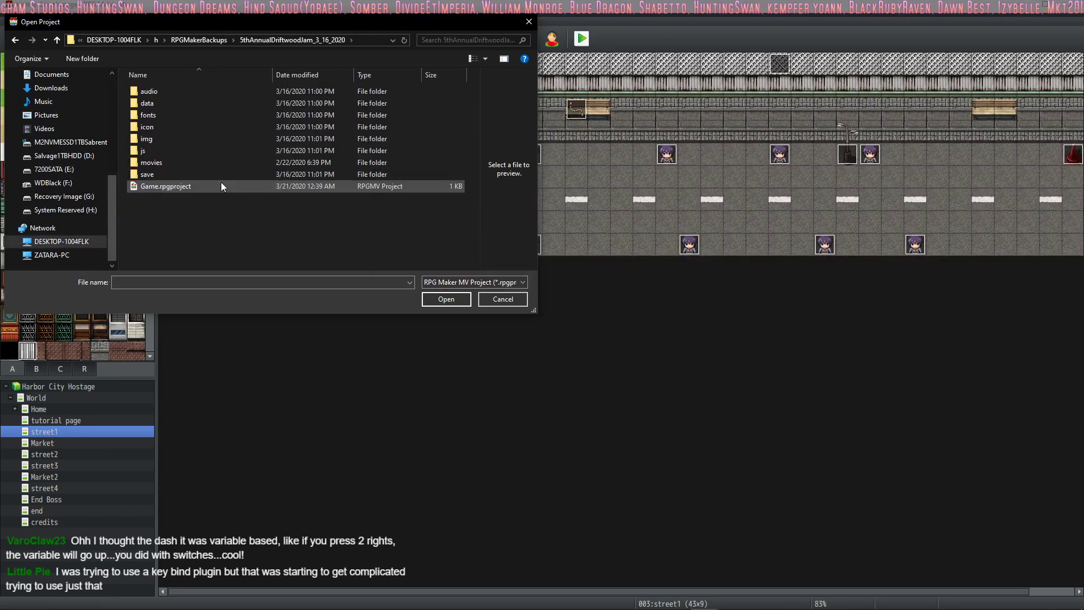
double_click(165, 186)
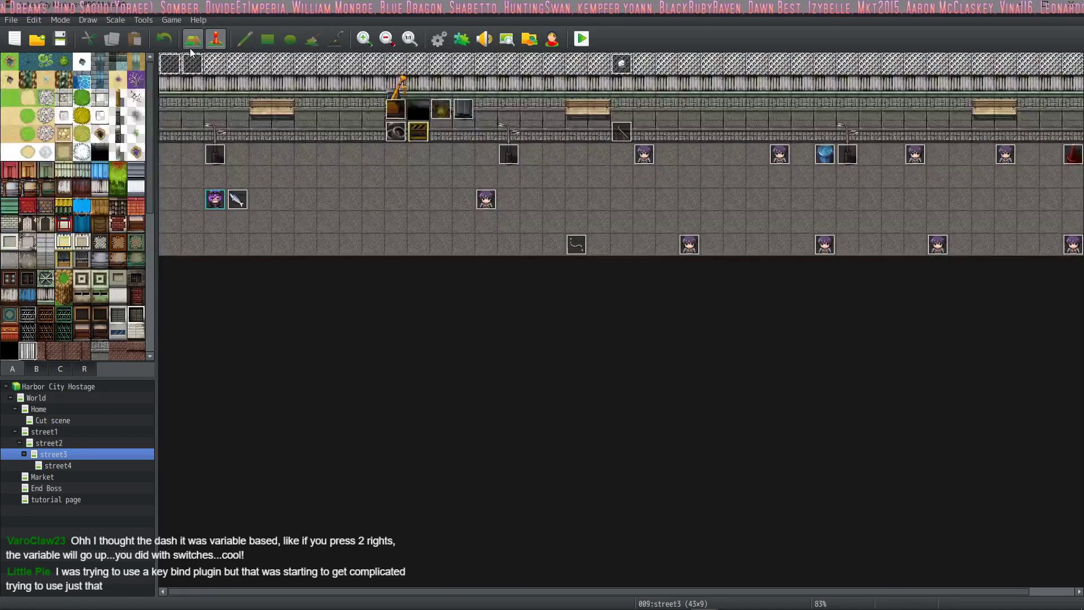
Examine the backup project's common events 0106 Dash and 0107 Dash 2 in the database
click(440, 38)
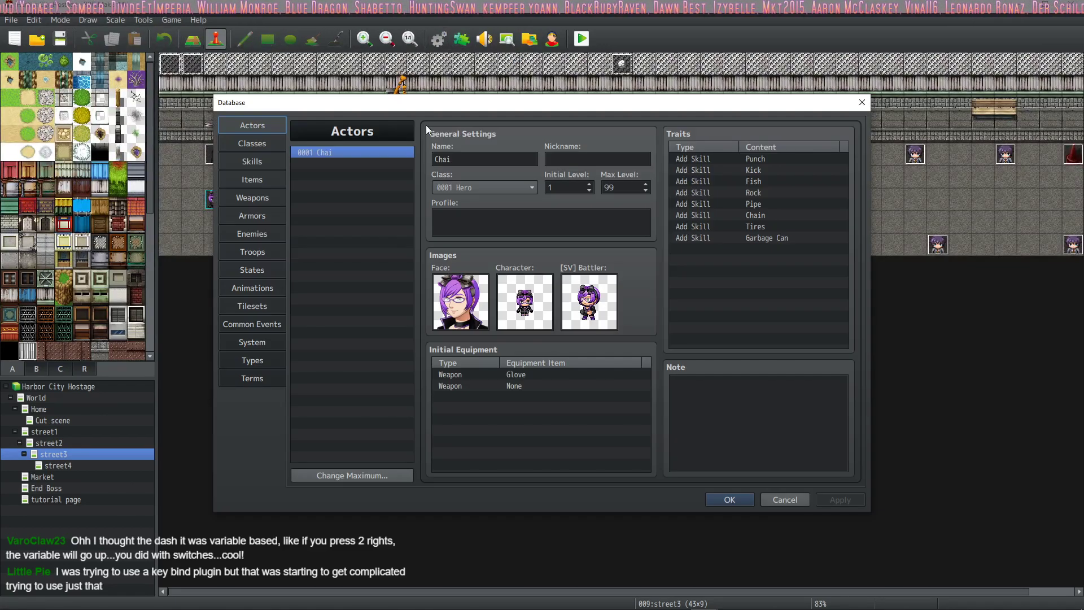
click(238, 324)
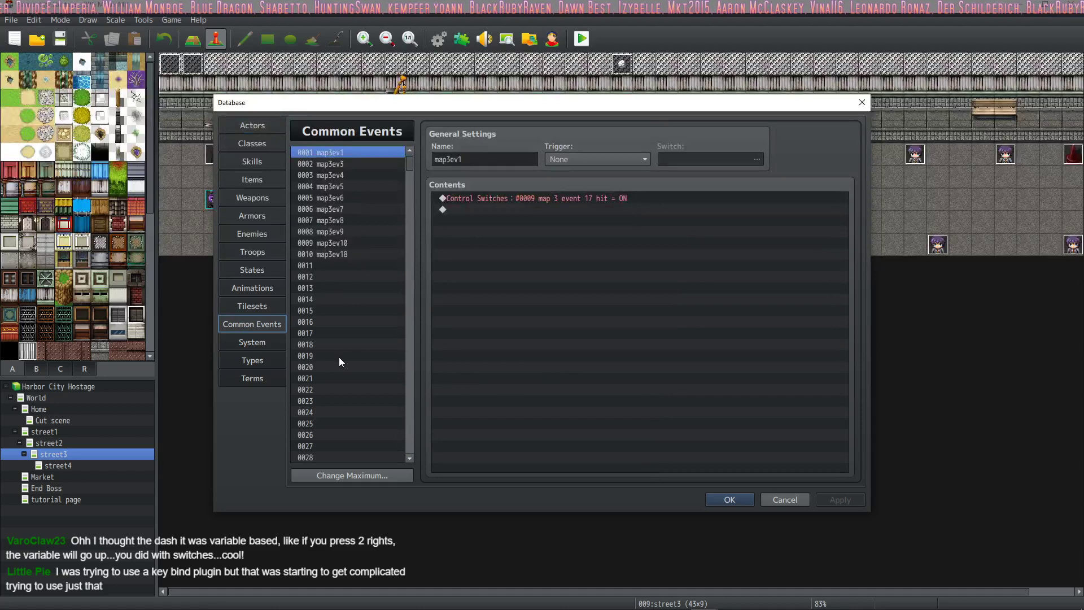
scroll(339, 361, down, 15)
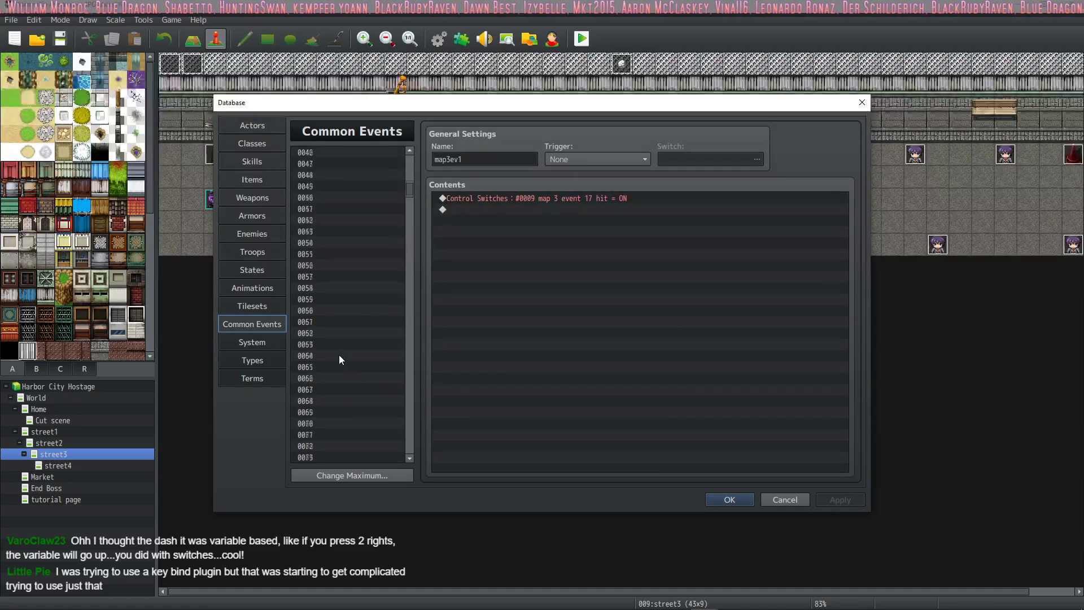
scroll(339, 359, down, 13)
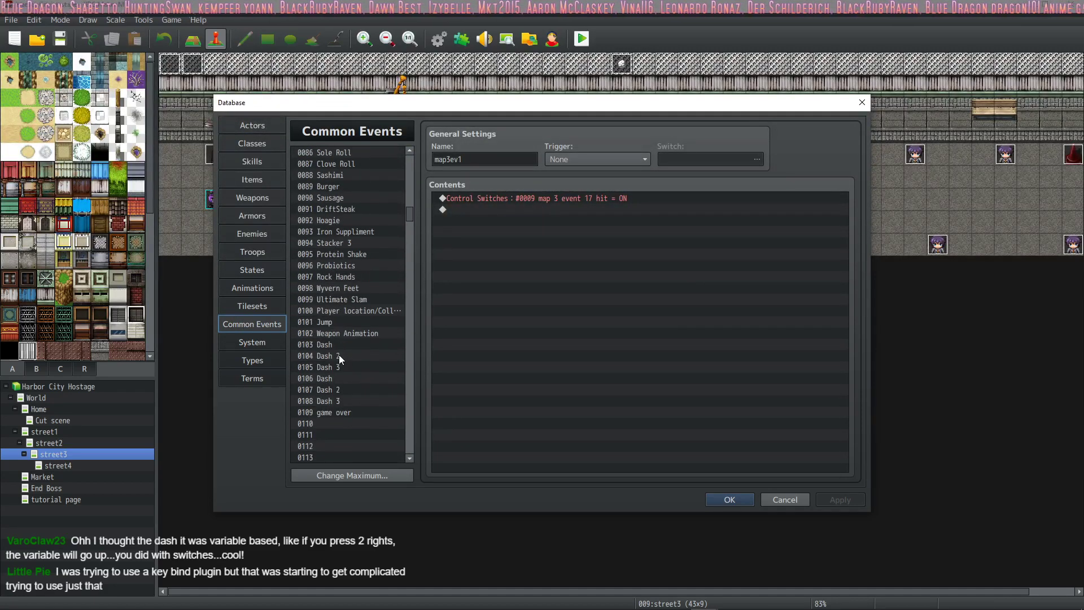
click(340, 377)
click(358, 393)
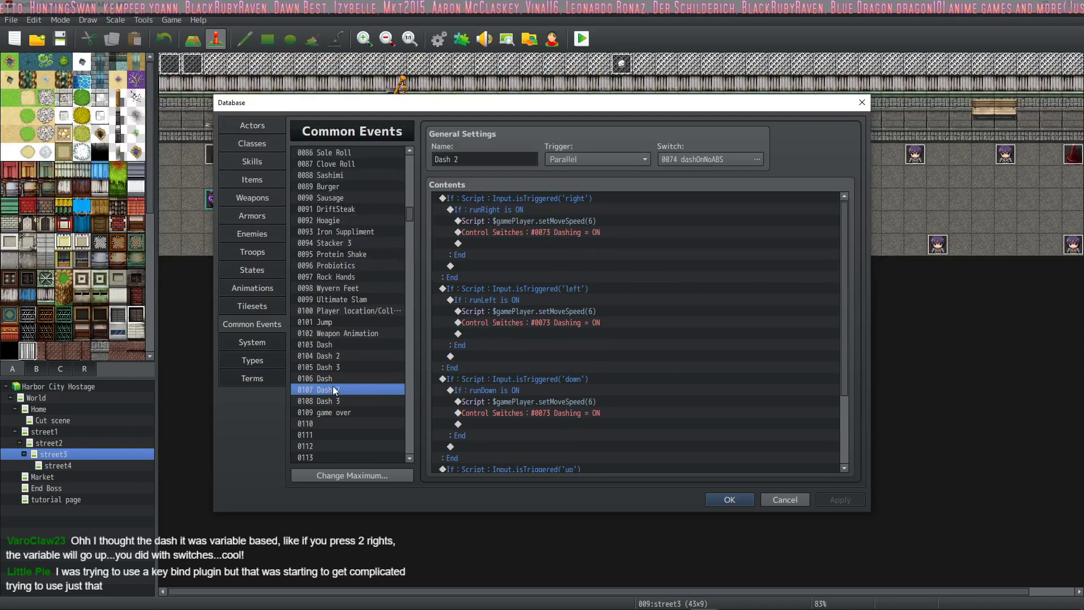
Add a semicolon after $gamePlayer.setMoveSpeed(6) in the runRight block of common event 0107 Dash 2
click(610, 221)
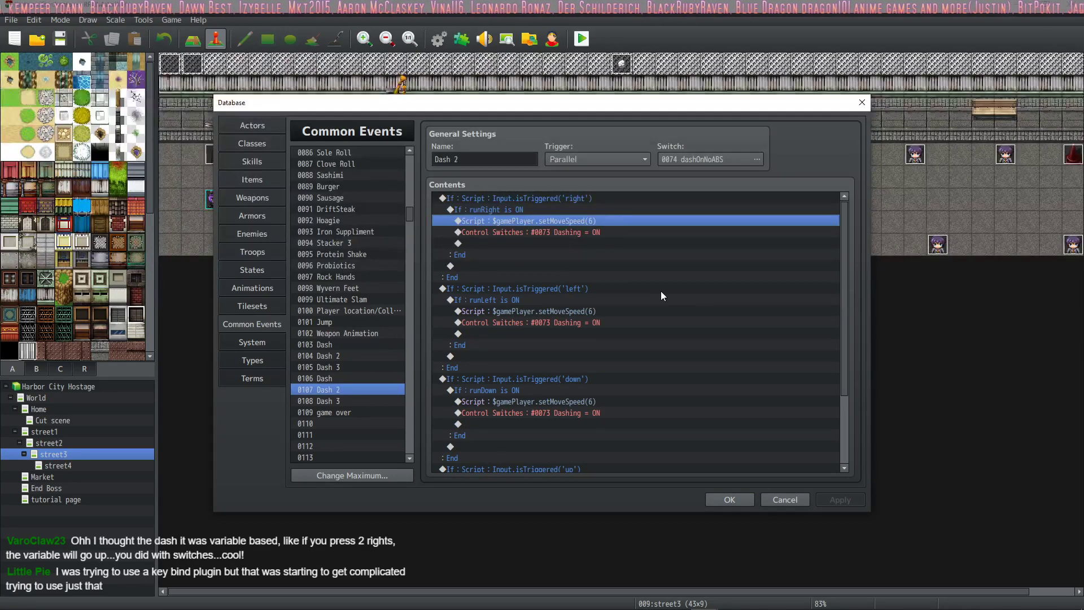
key(Return)
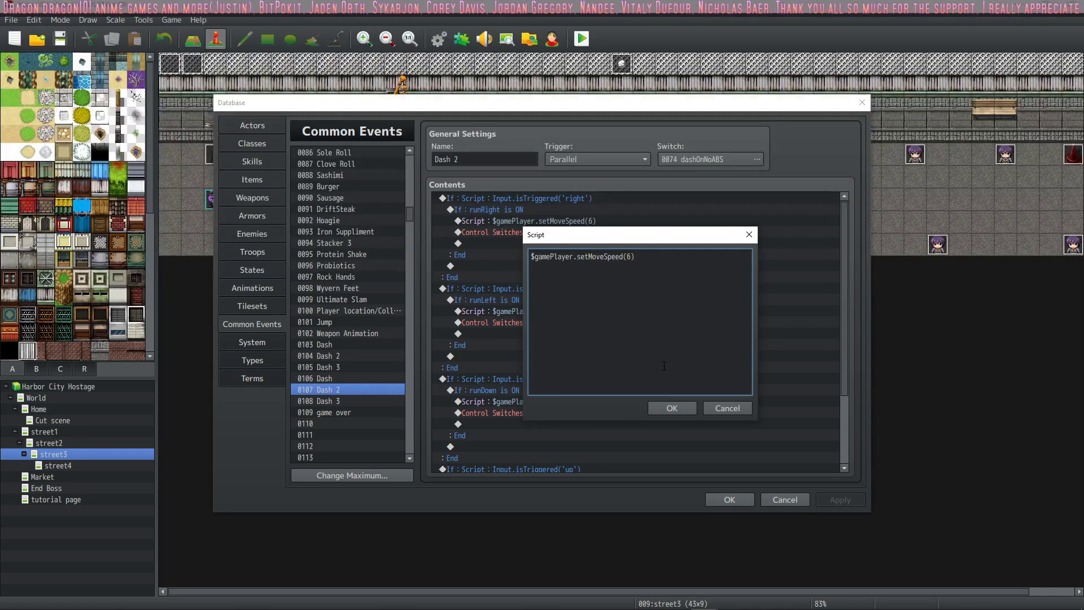
text(;)
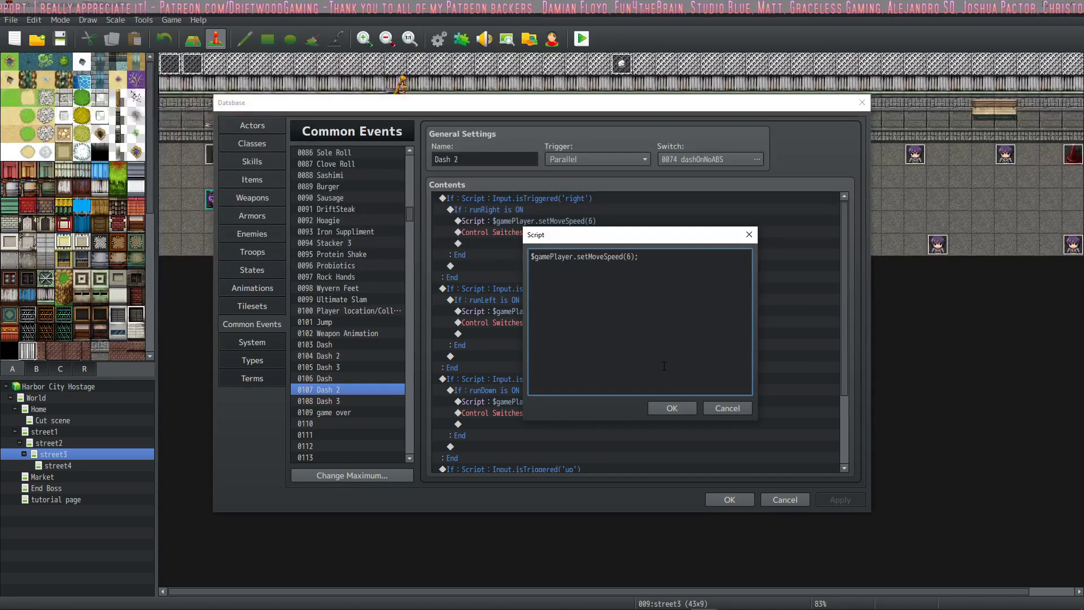
click(664, 410)
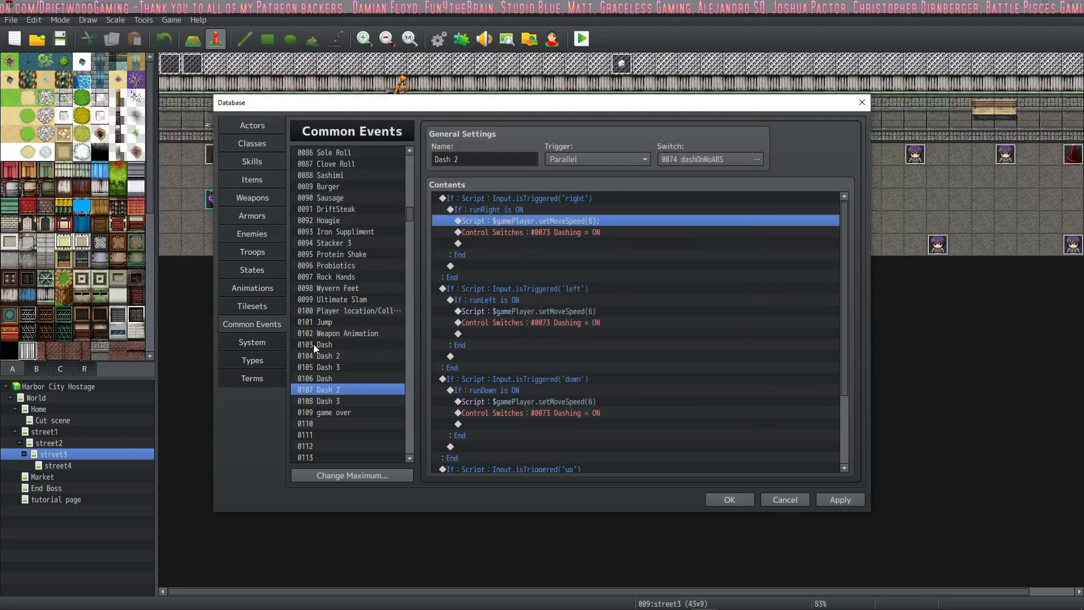
Compare the scripts of common events 0104 Dash 2 and 0107 Dash 2, and accept the database changes
click(333, 356)
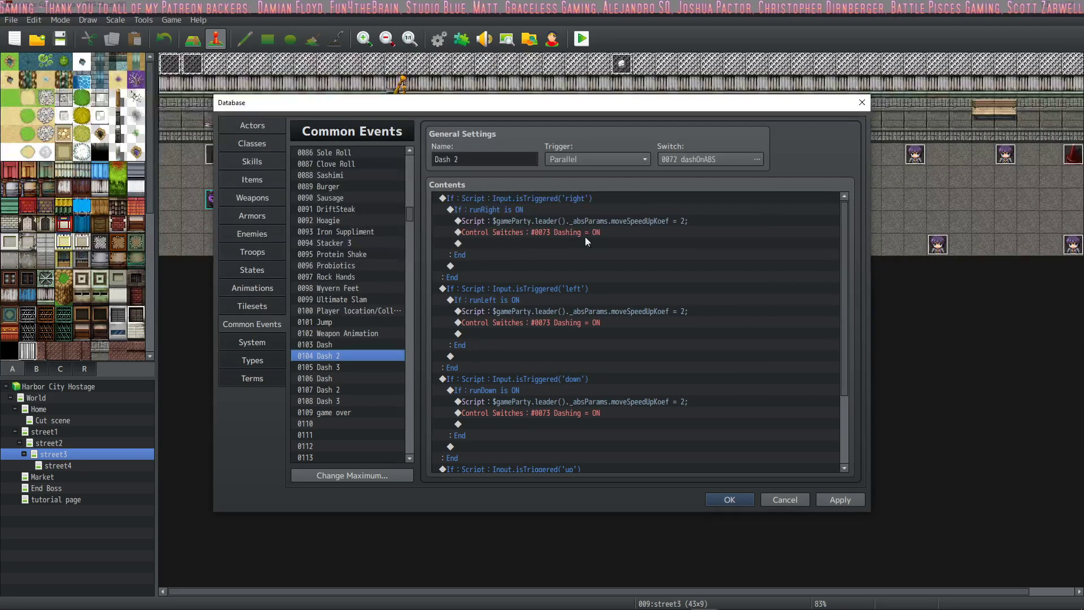
click(346, 389)
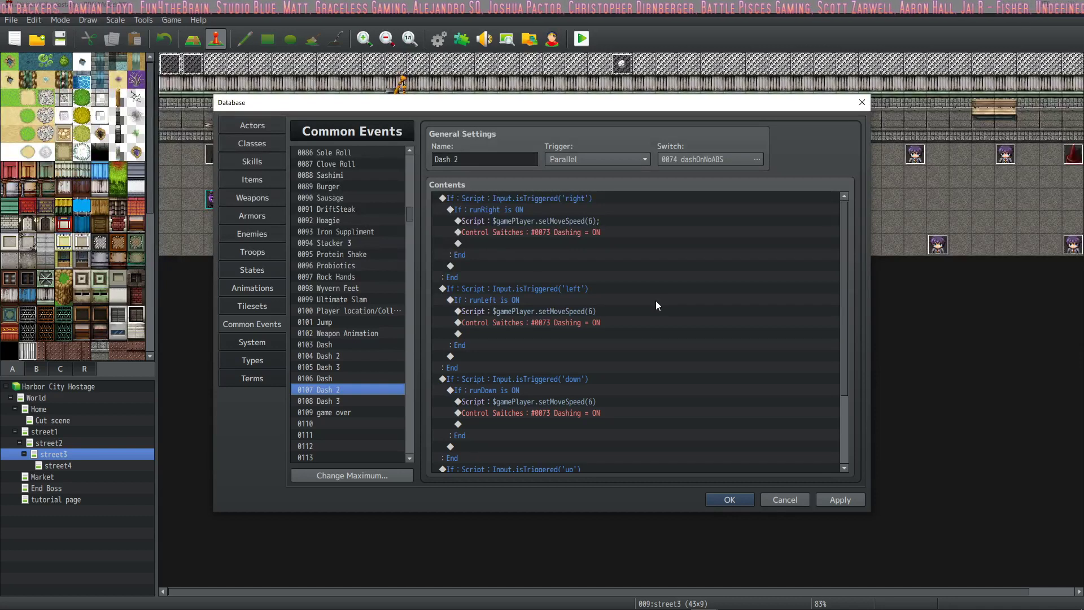
click(729, 500)
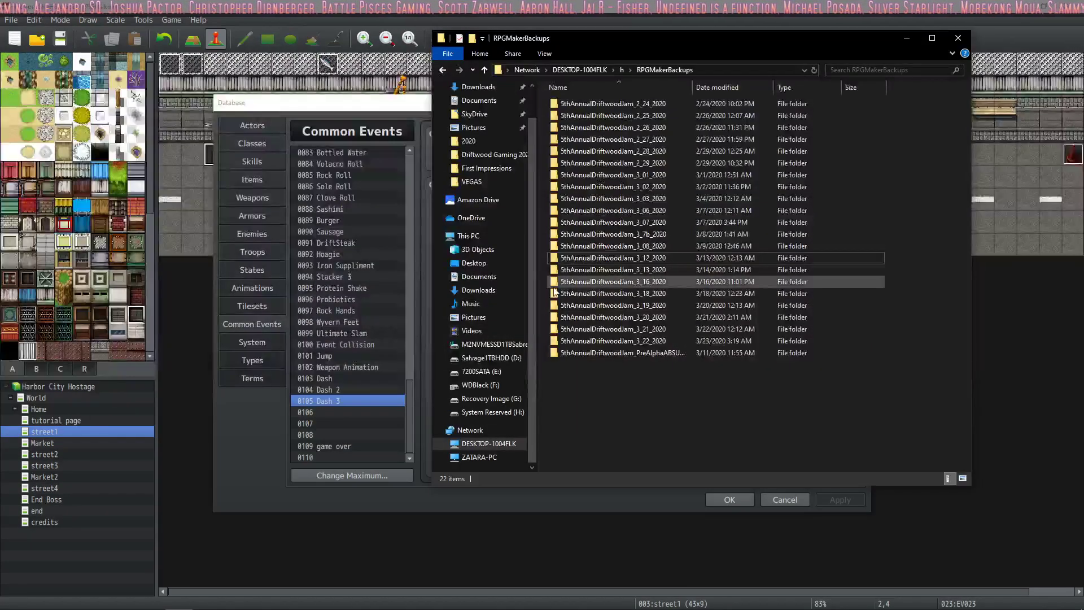
Close the RPGMakerBackups folder window and the database of the project showing the street1 map
click(957, 37)
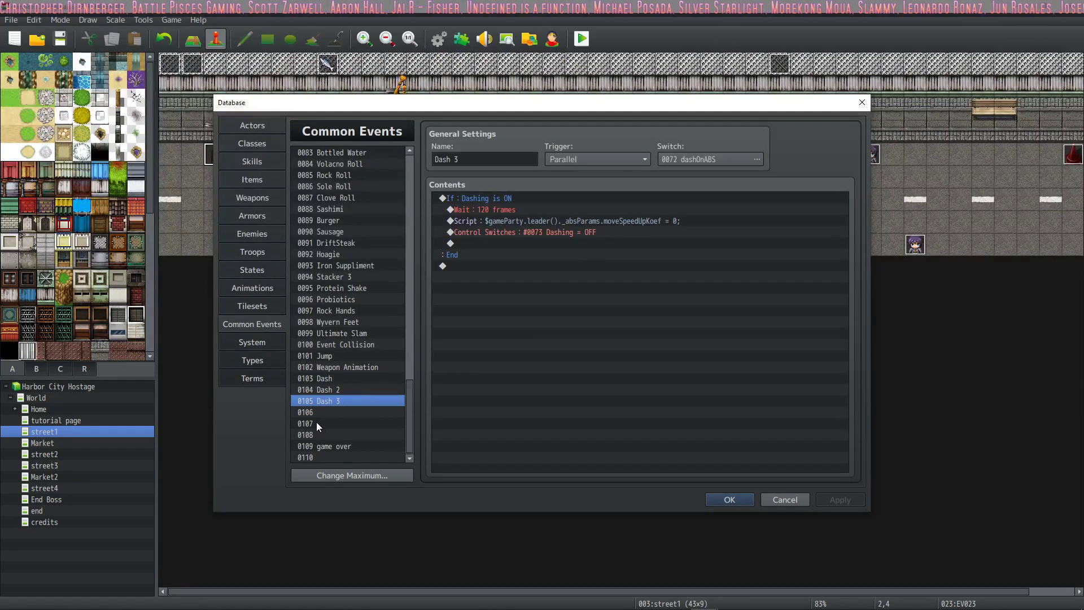
click(739, 500)
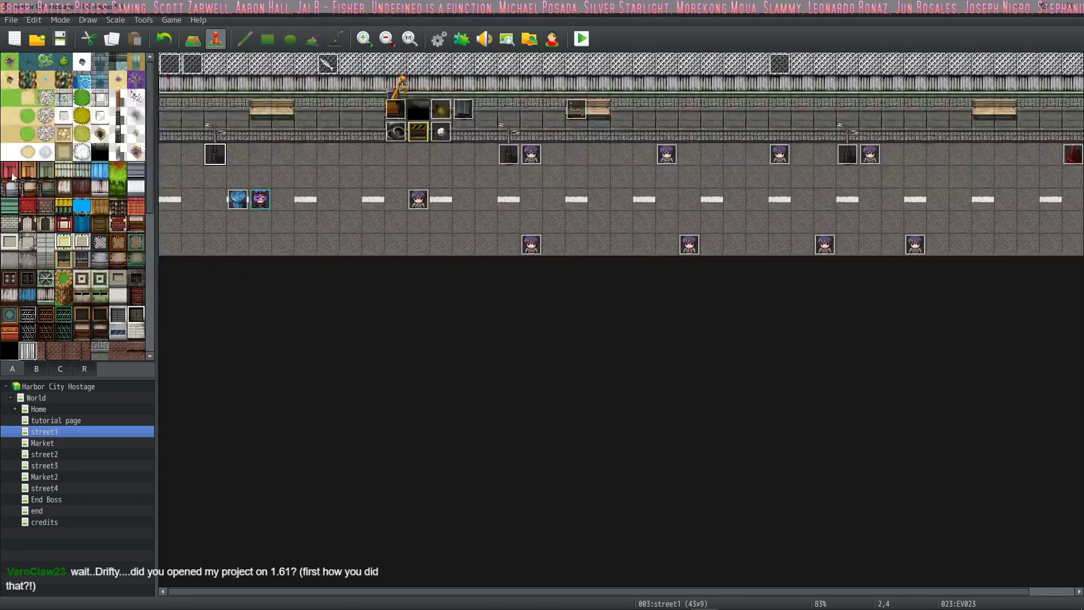
Assign the blue garbage can image from SF_Damage2 to page 2 of the garbage can event EV015 on street1
double_click(238, 199)
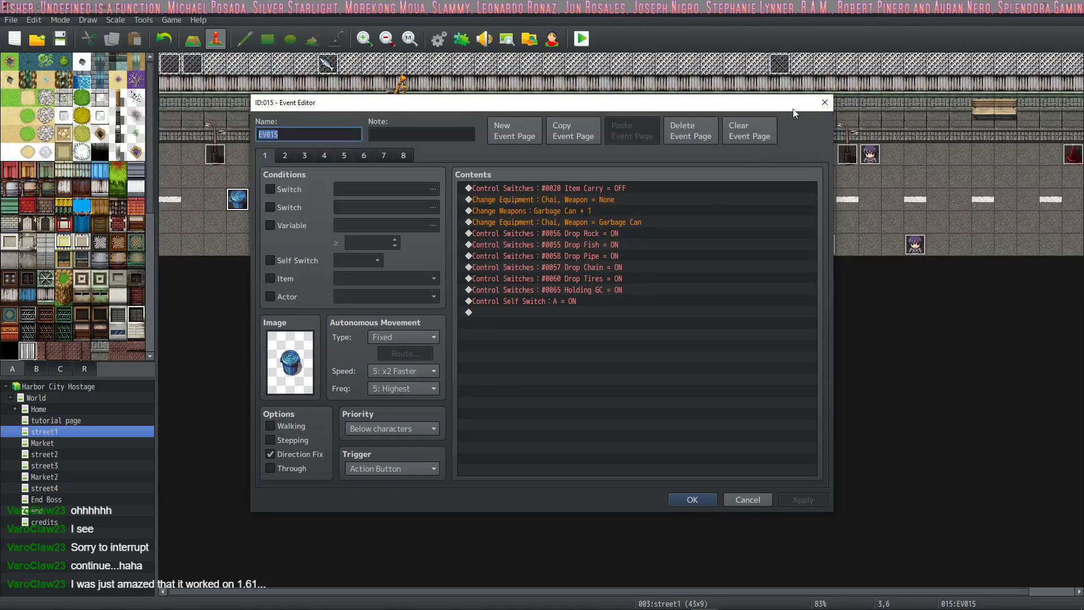
click(284, 161)
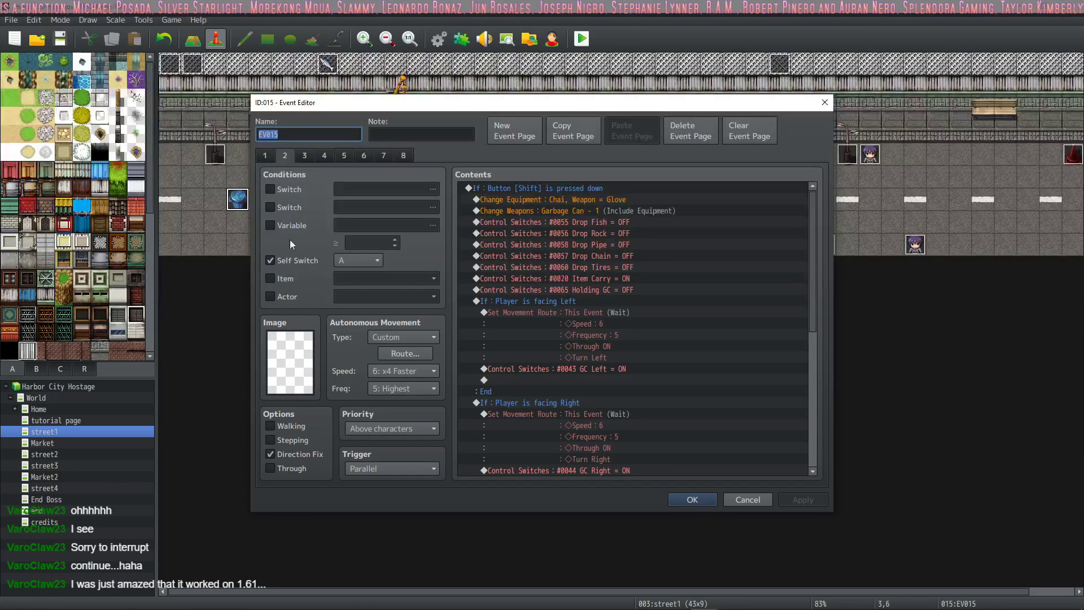
double_click(283, 358)
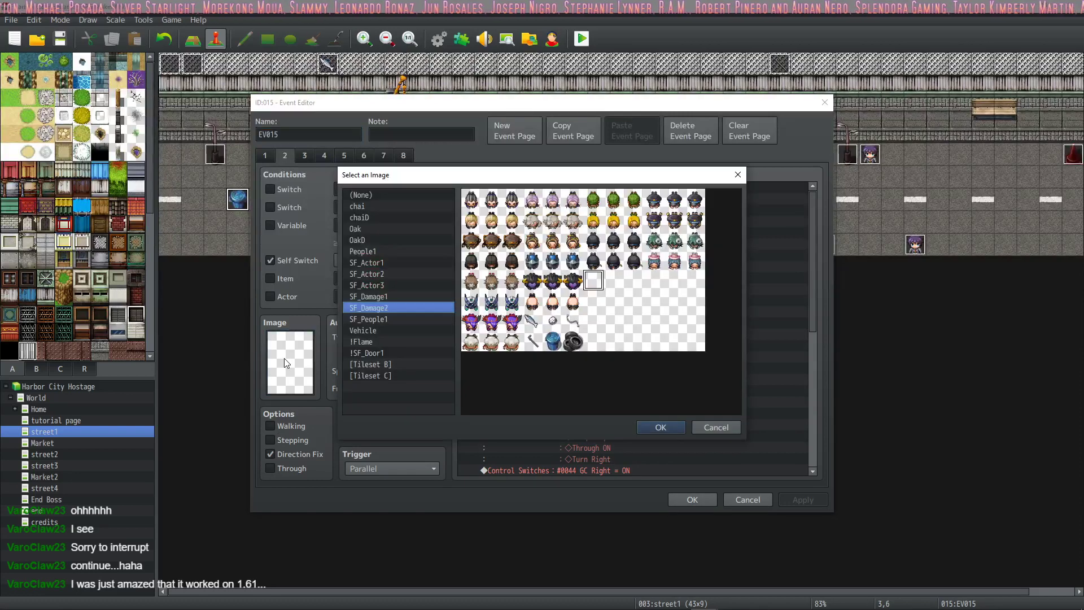
click(553, 341)
click(660, 427)
click(686, 499)
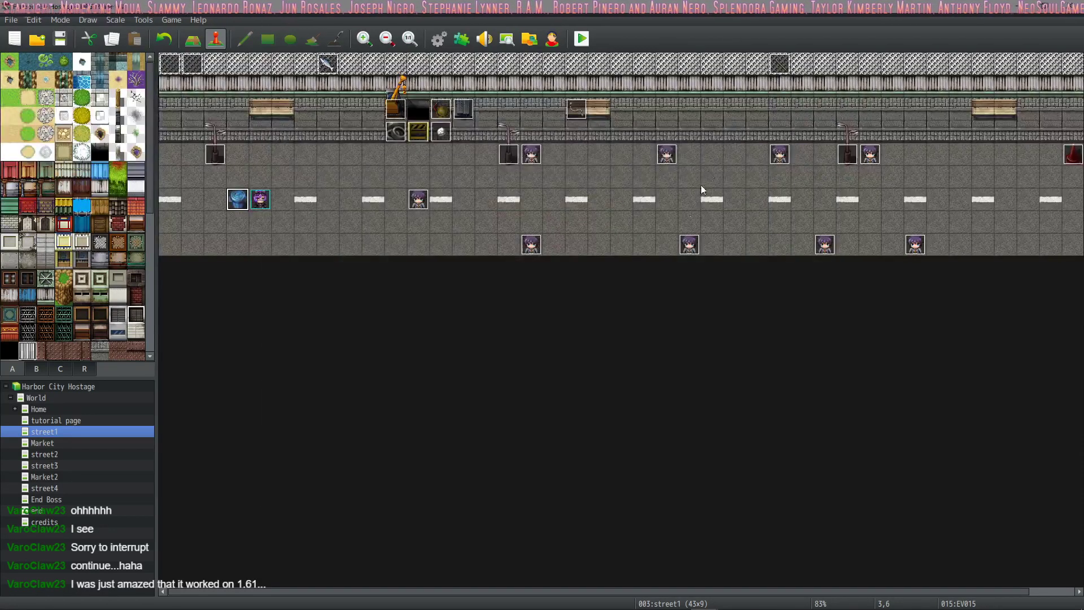
Start a playtest of Harbor City Hostage, highlight New Game on the title screen, and maximize the game window
click(582, 39)
click(487, 329)
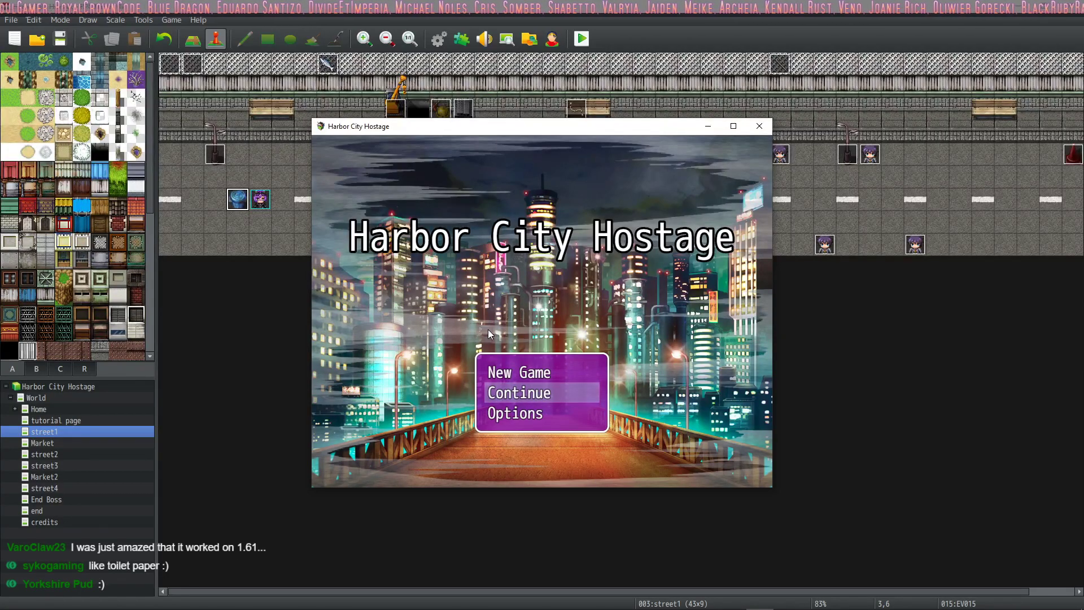
key(Up)
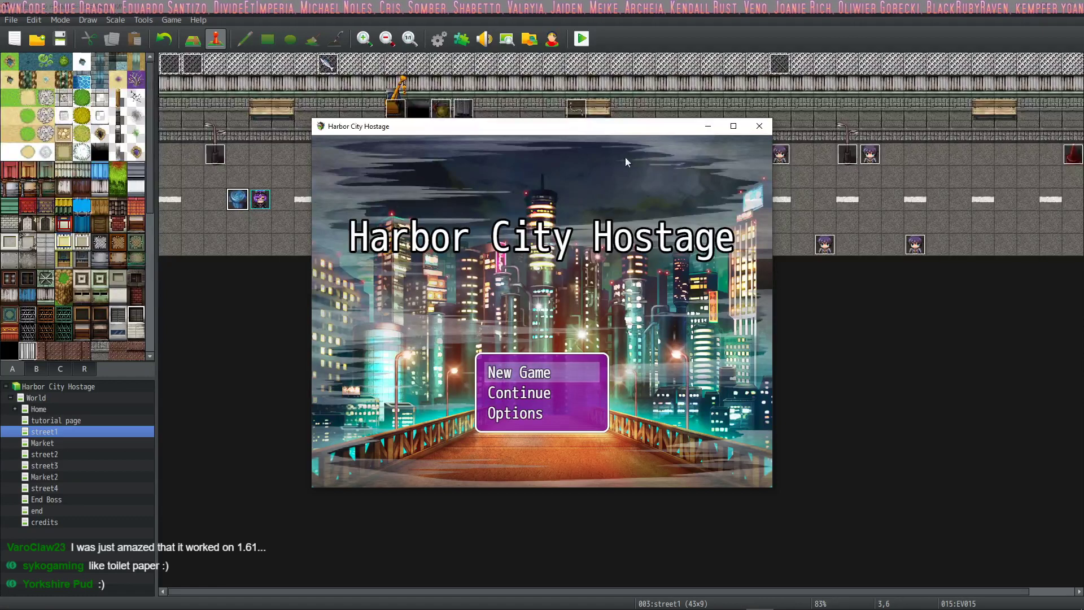
click(733, 126)
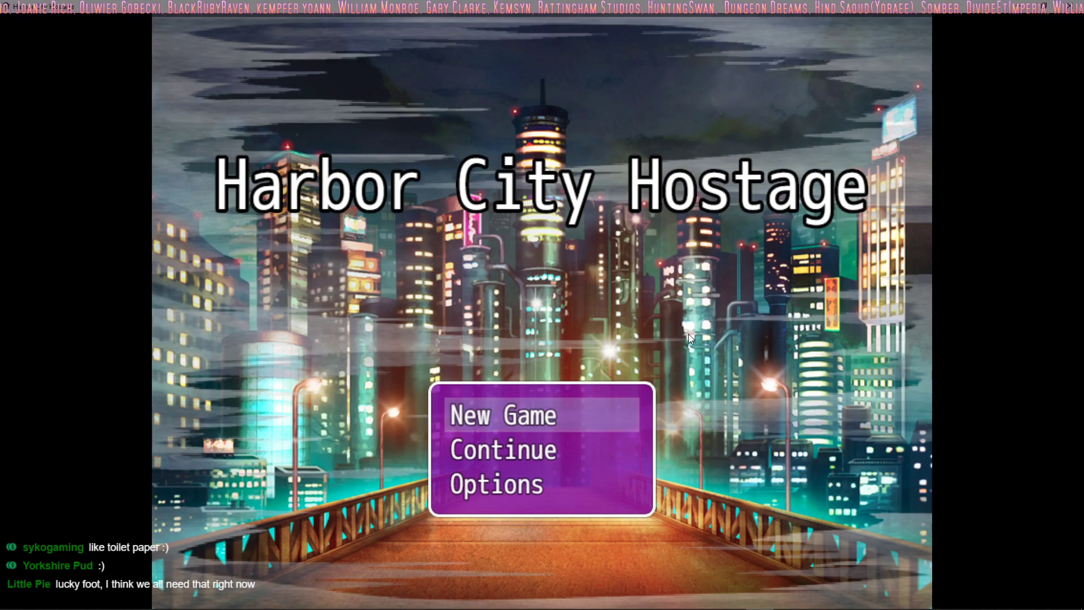
Play a new game through to the street with the blue garbage can, and close the playtest
key(Return)
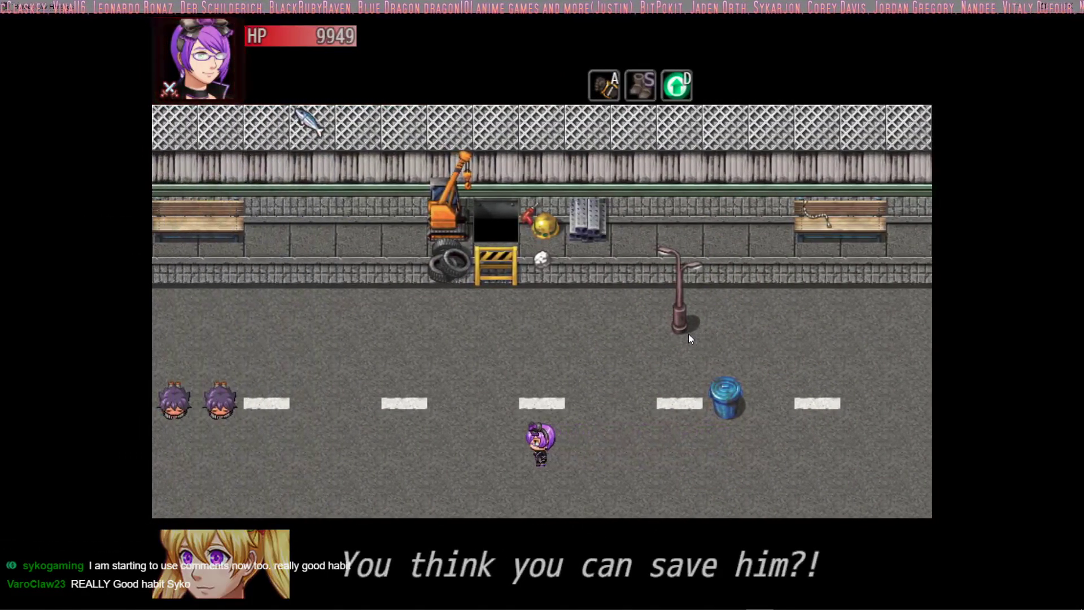
click(1074, 16)
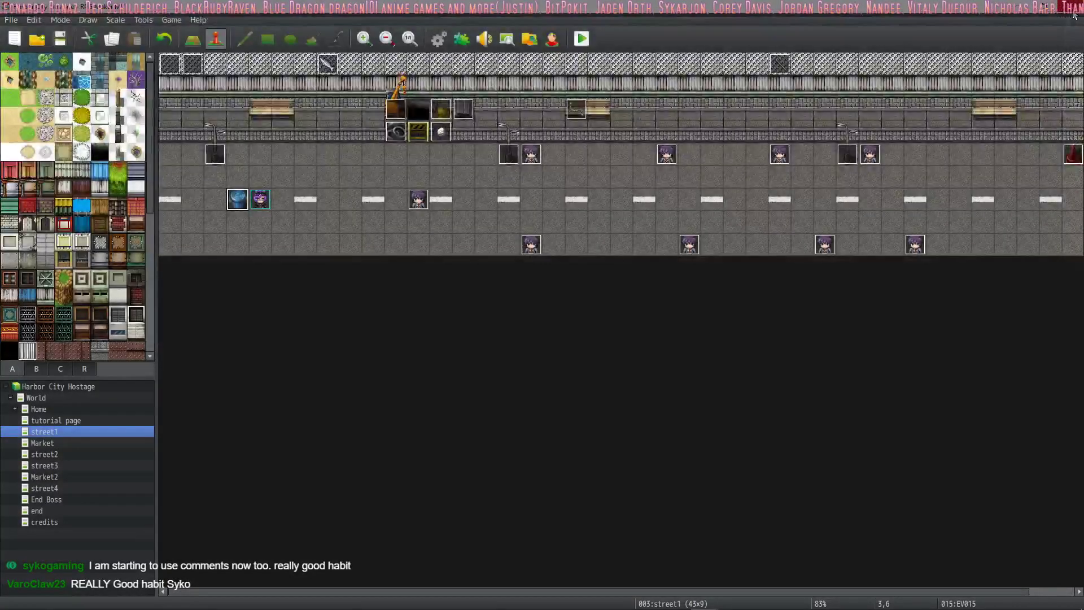
Open the garbage can event EV015 on street1 and examine page 1's Item Carry switch and garbage can equipment commands
double_click(237, 198)
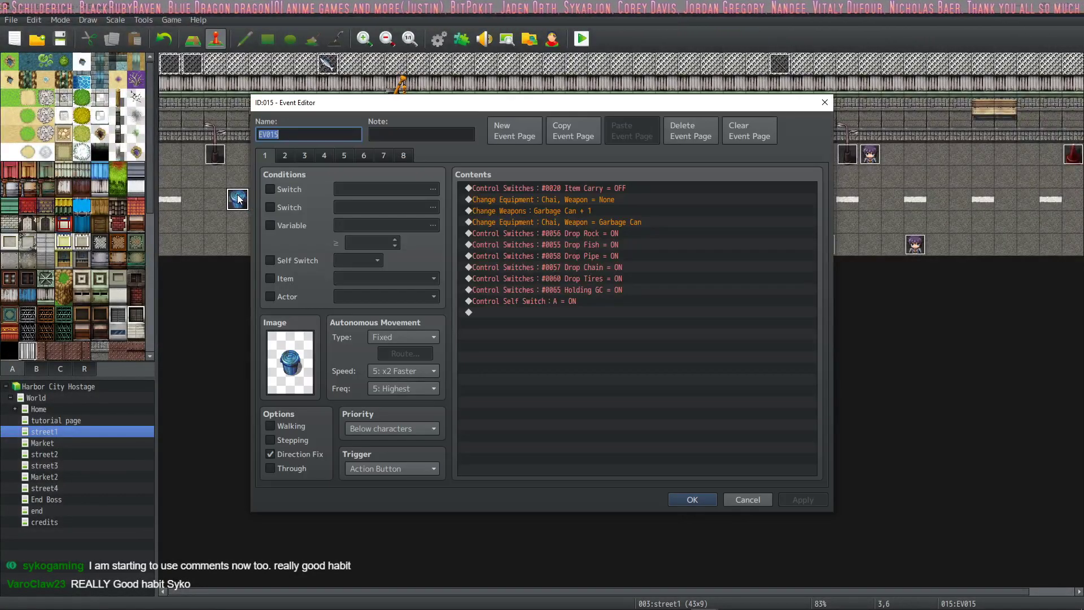
click(286, 155)
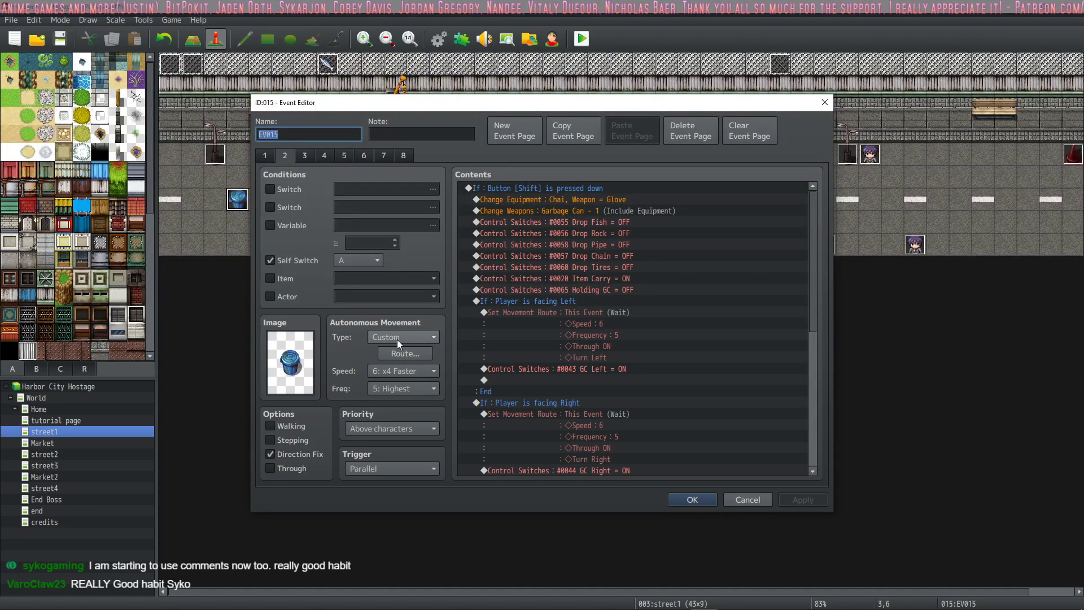
click(272, 154)
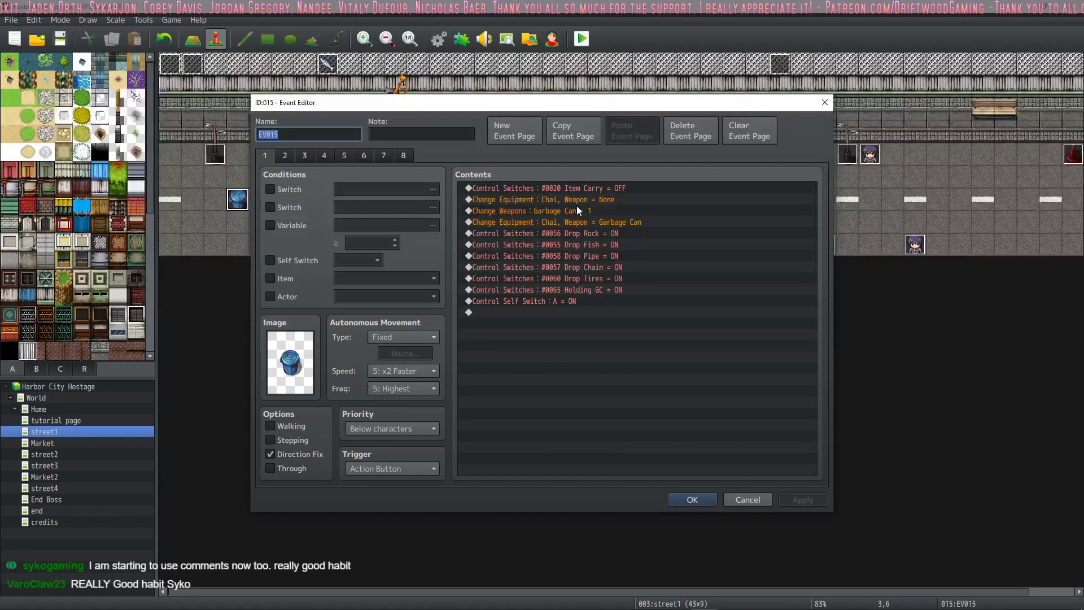
click(622, 187)
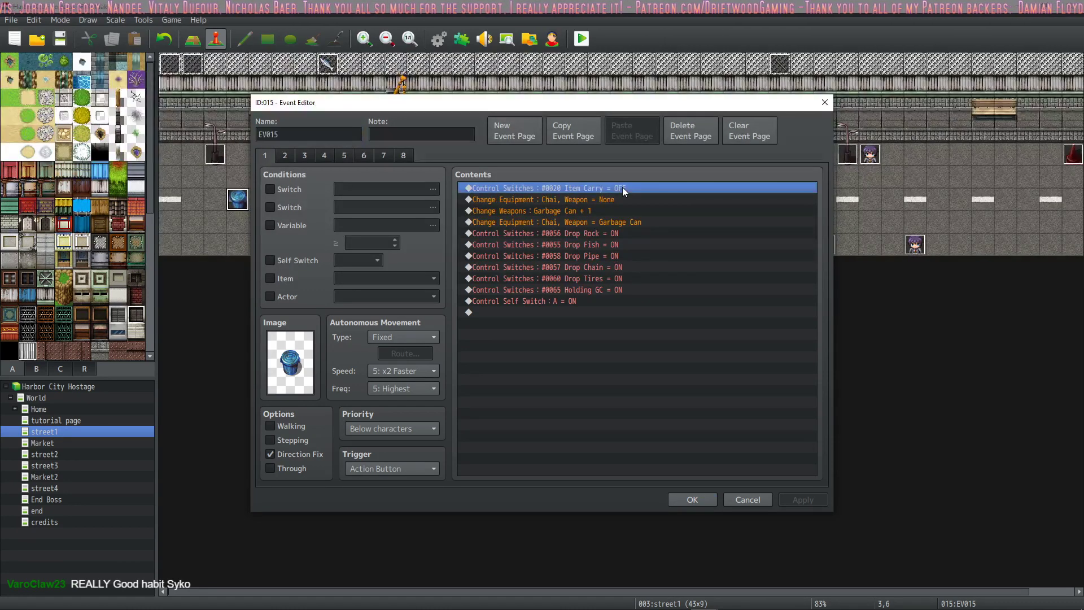
click(573, 201)
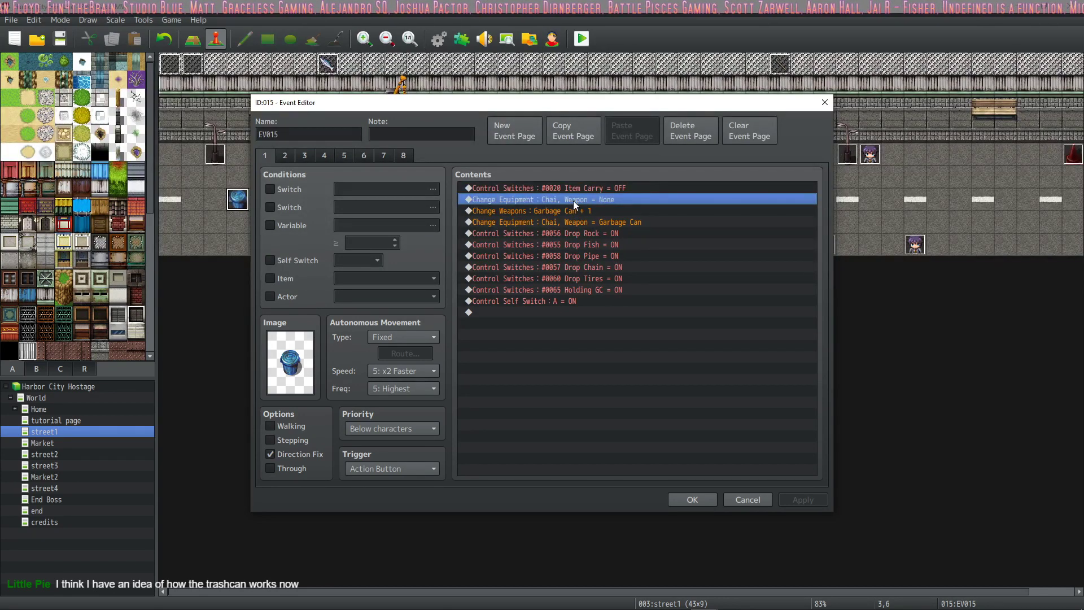
click(572, 213)
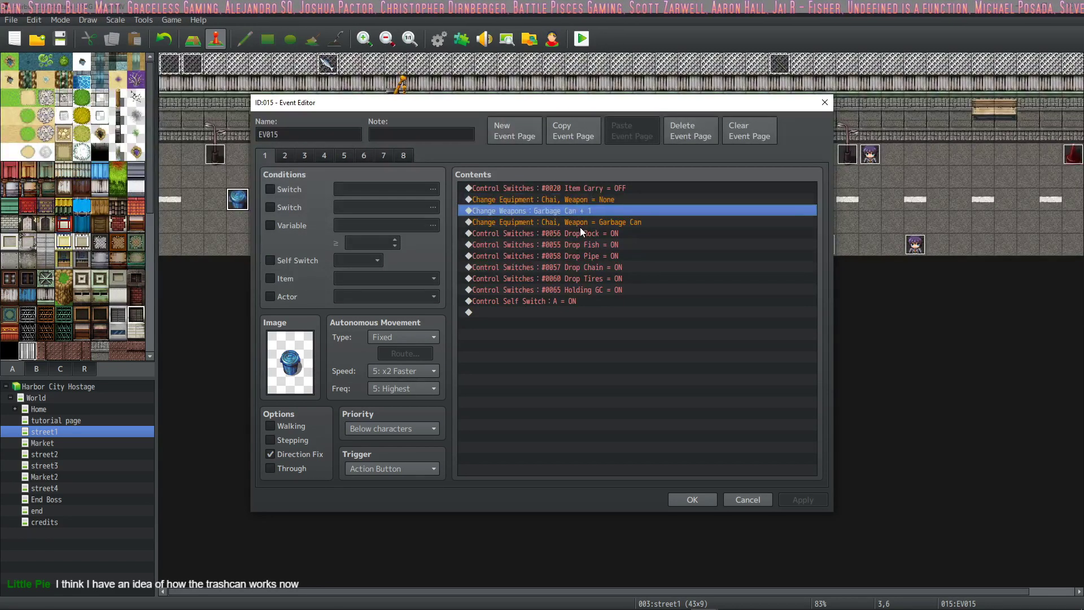
click(581, 222)
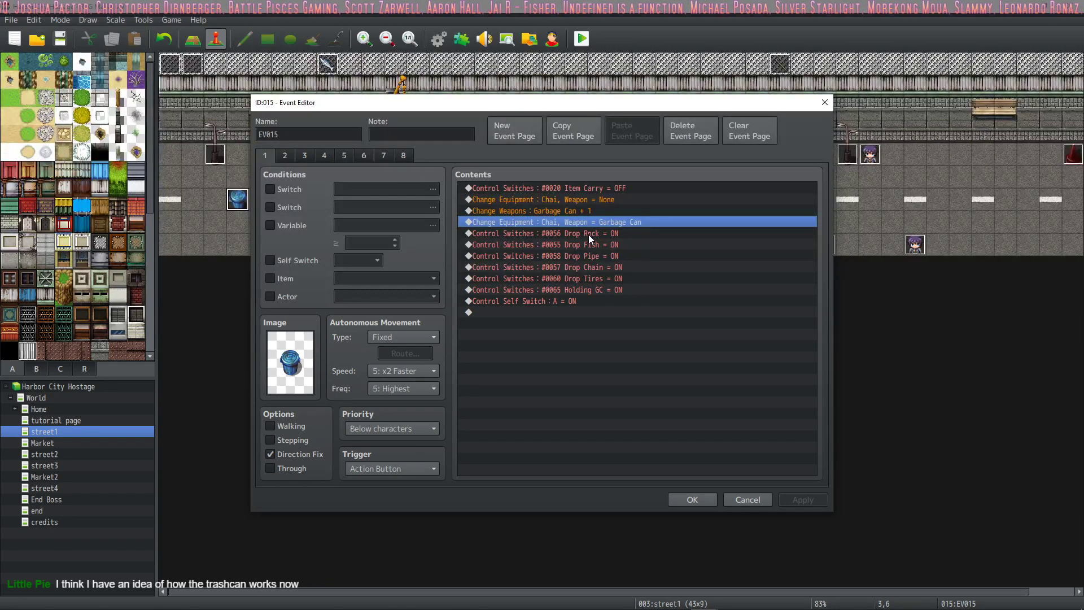
Review page 1's switch commands from Drop Rock through Drop Tires and Holding GC
click(588, 234)
click(587, 246)
click(587, 257)
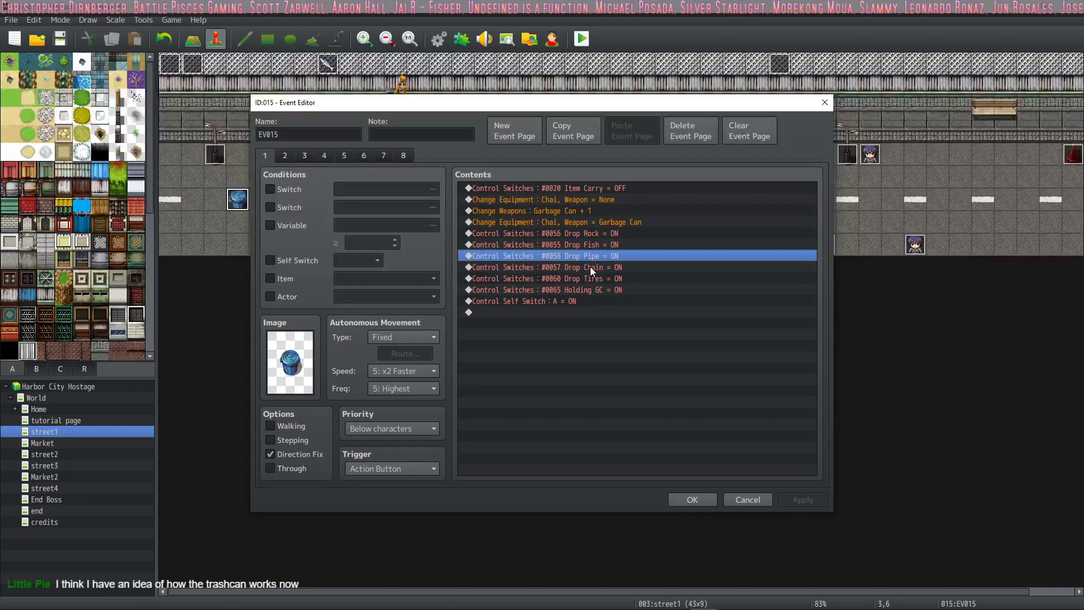
click(591, 267)
click(590, 279)
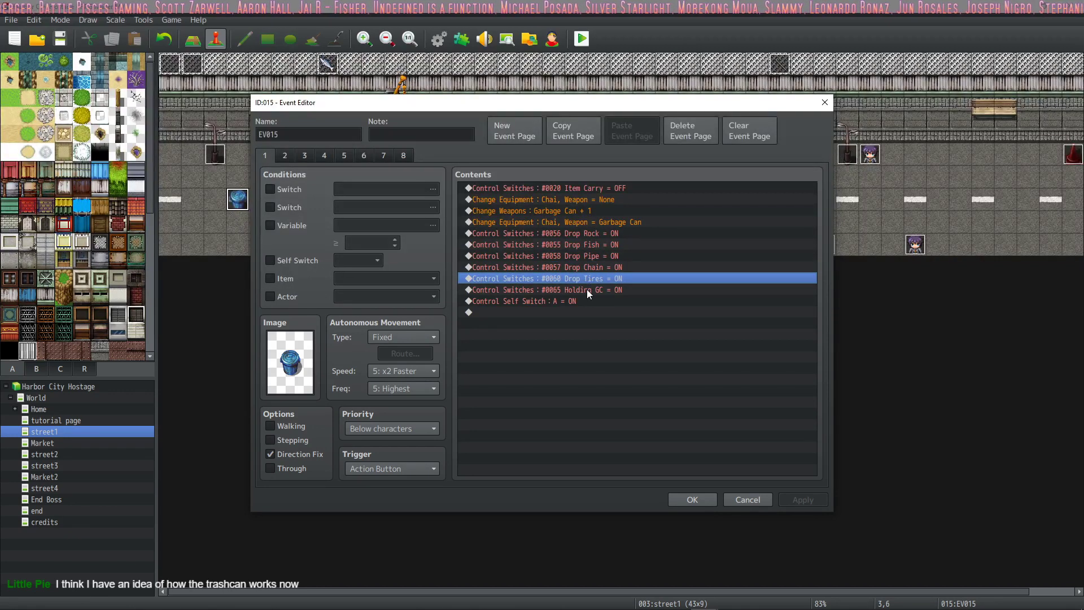
click(587, 289)
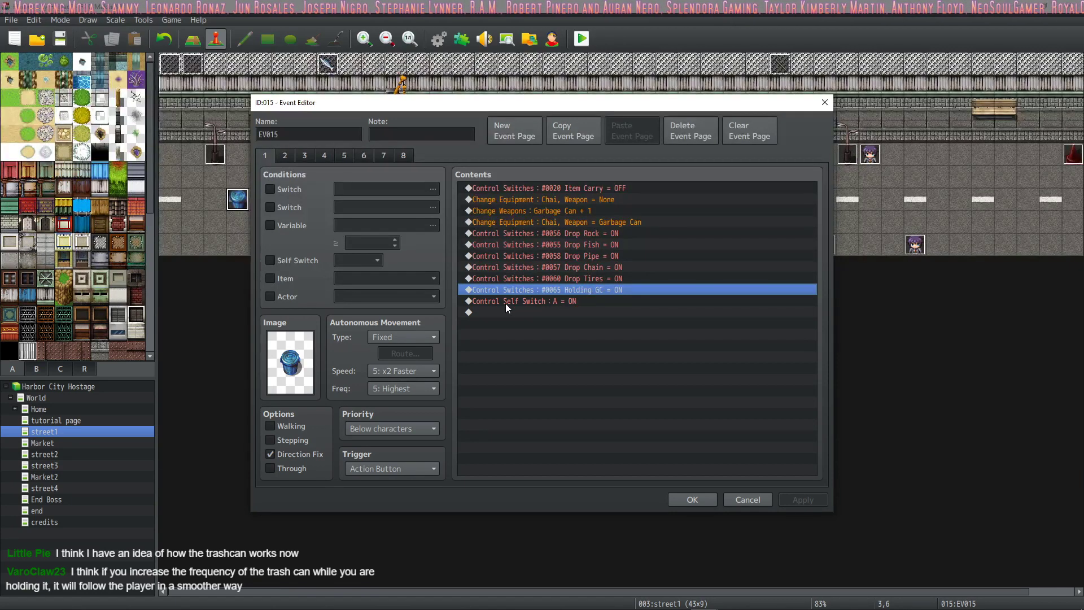
Examine the Shift button branch on page 2 of EV015, including its nested branch for the player facing left
click(284, 155)
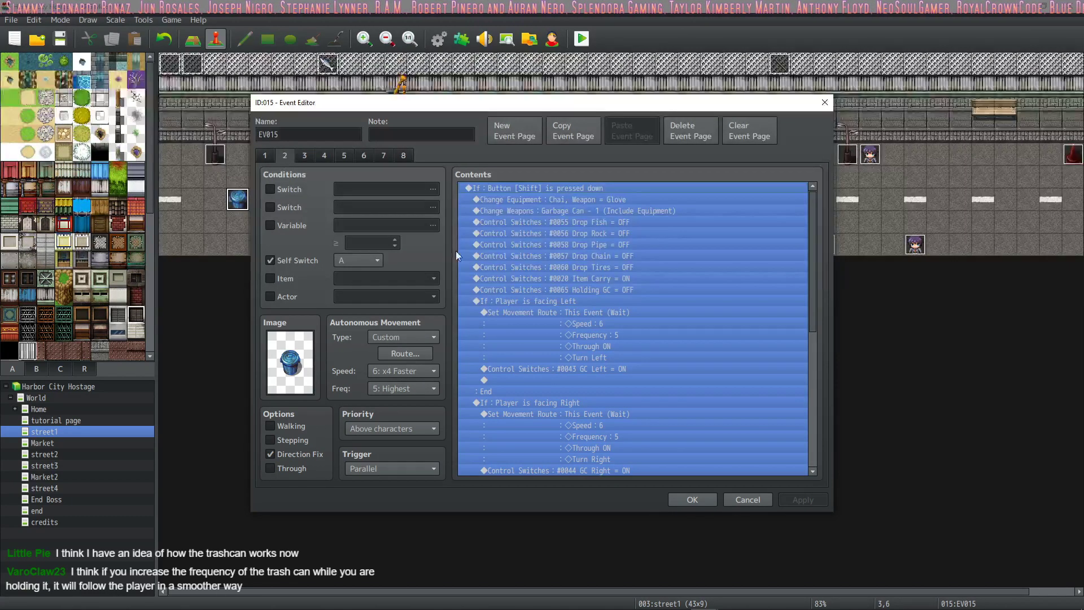
click(694, 297)
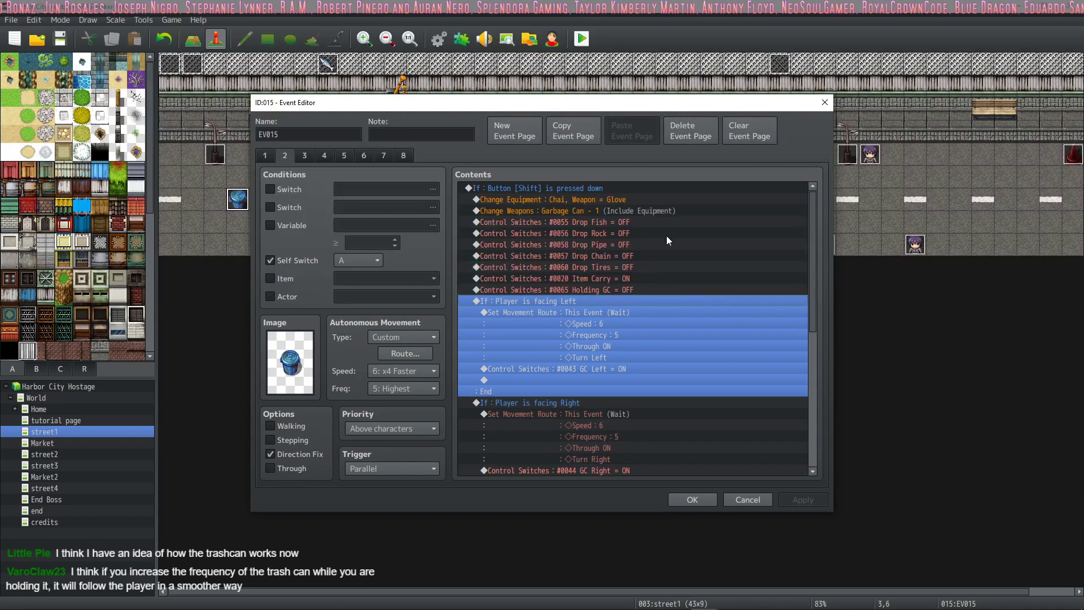
click(648, 187)
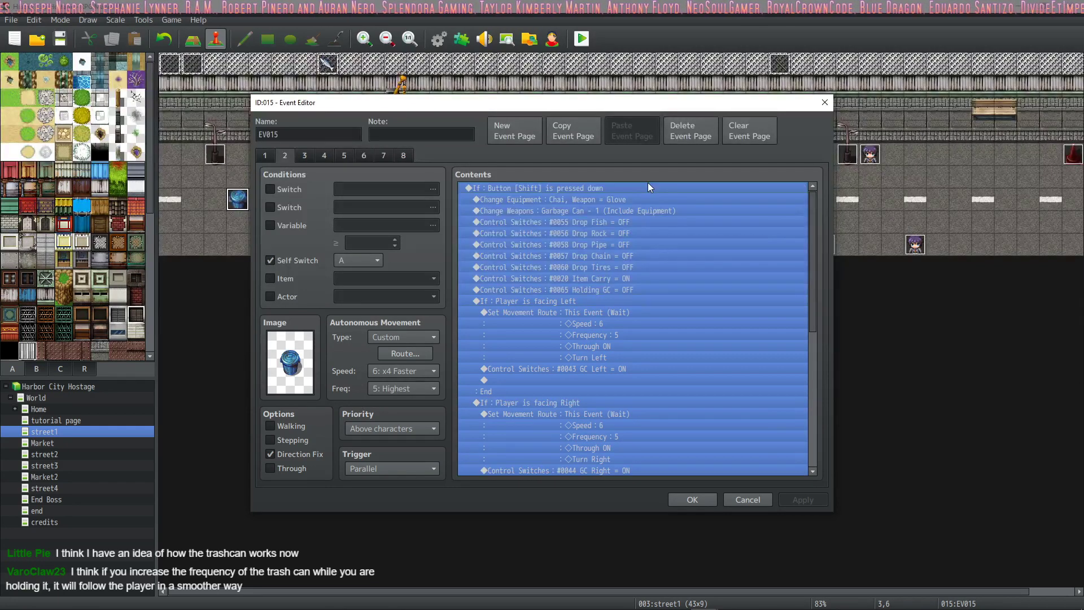
Inspect page 2's autonomous movement type, custom movement route, frequency and speed, keeping the existing settings
click(402, 336)
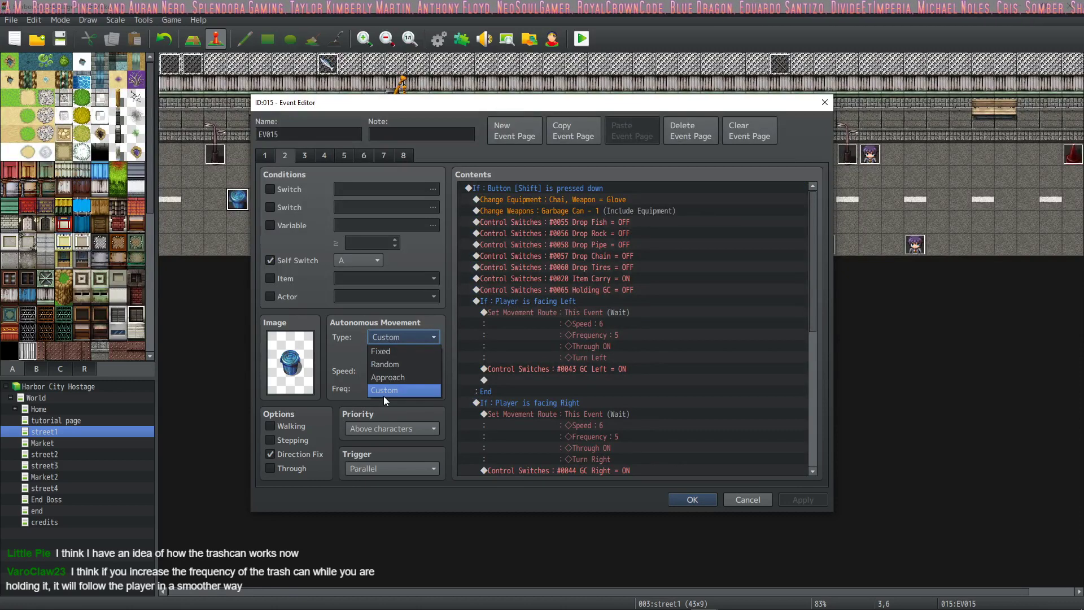
click(405, 341)
click(404, 351)
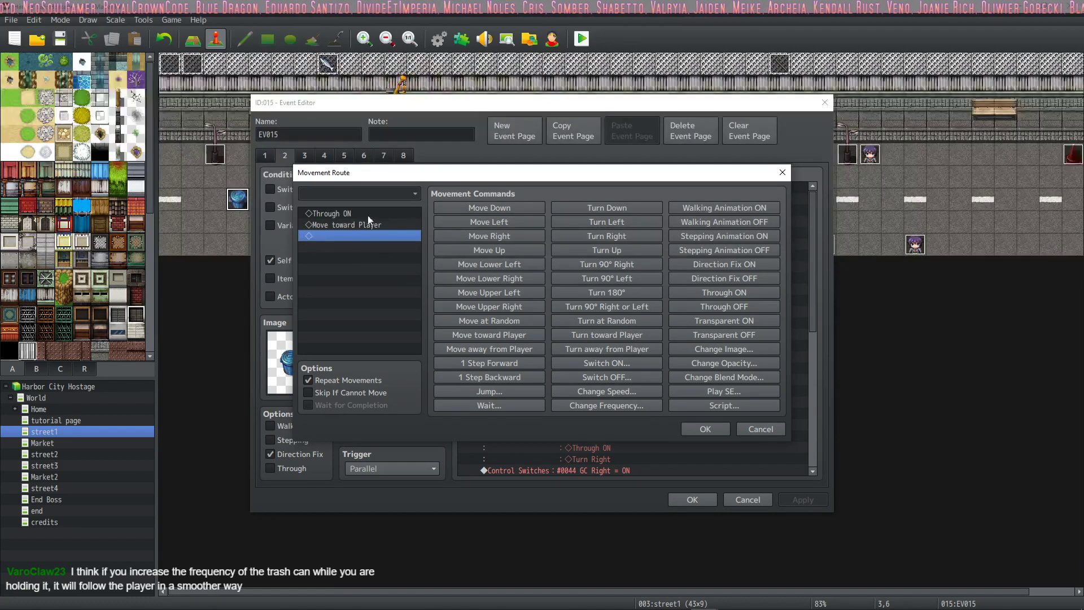
click(704, 430)
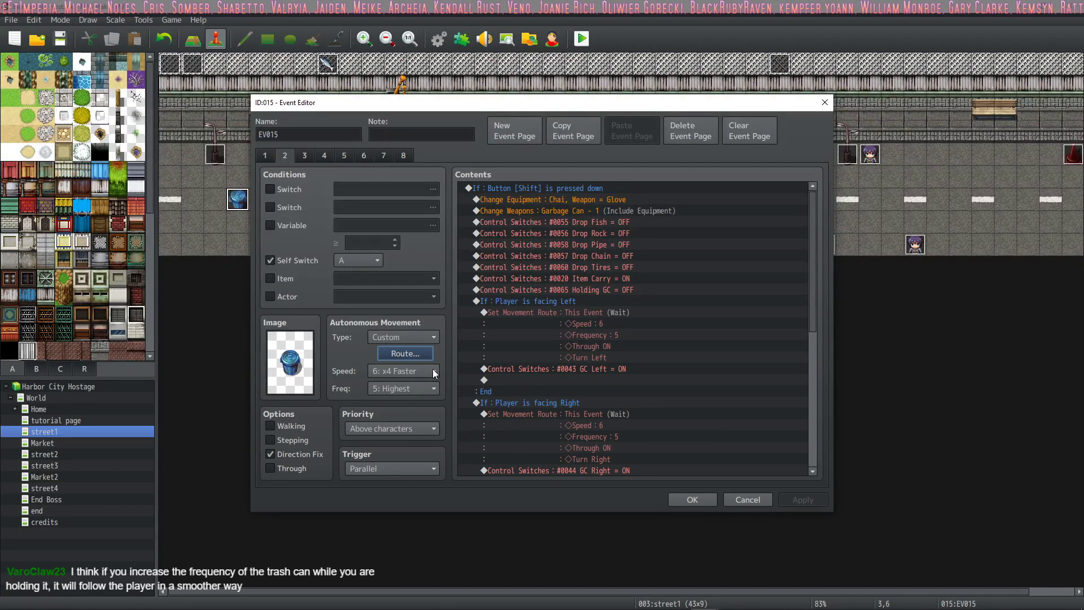
click(422, 388)
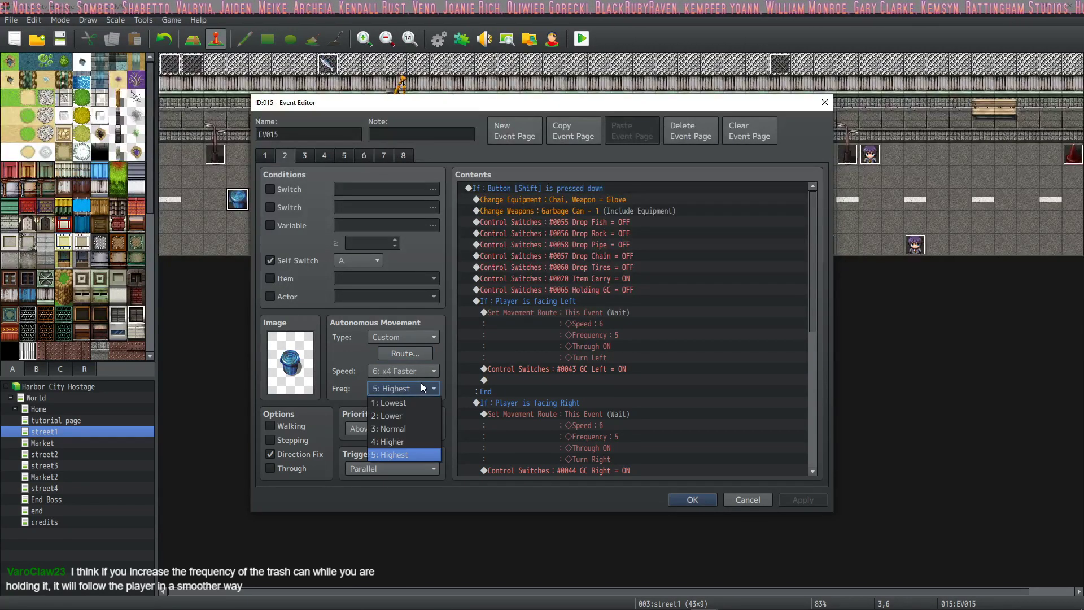
click(422, 387)
click(423, 371)
click(424, 371)
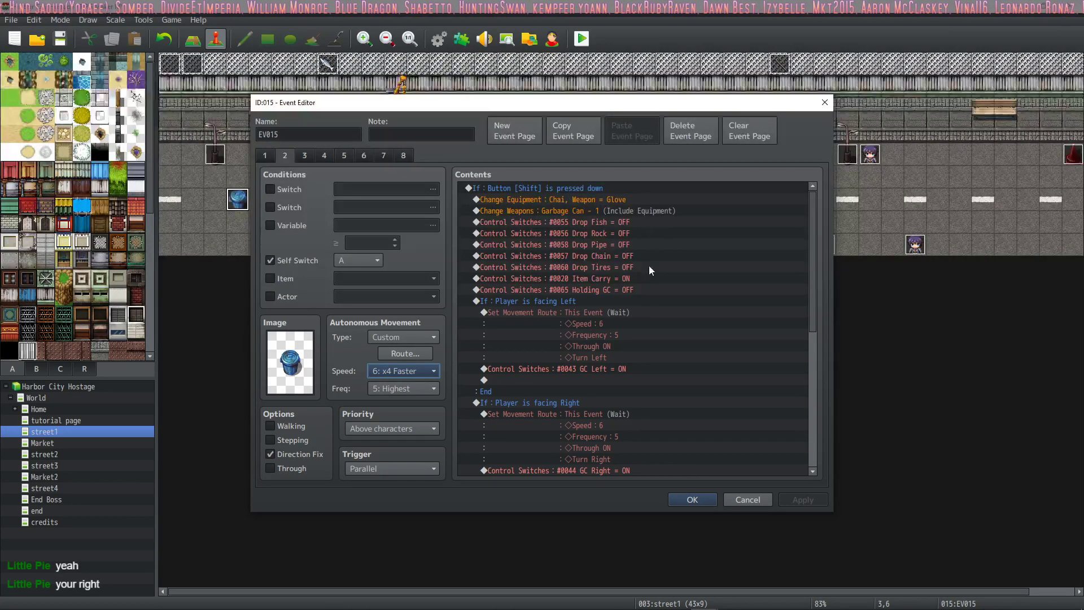
Trace the GC Left switch from page 2's facing-left branch to the conditions of page 3
click(285, 156)
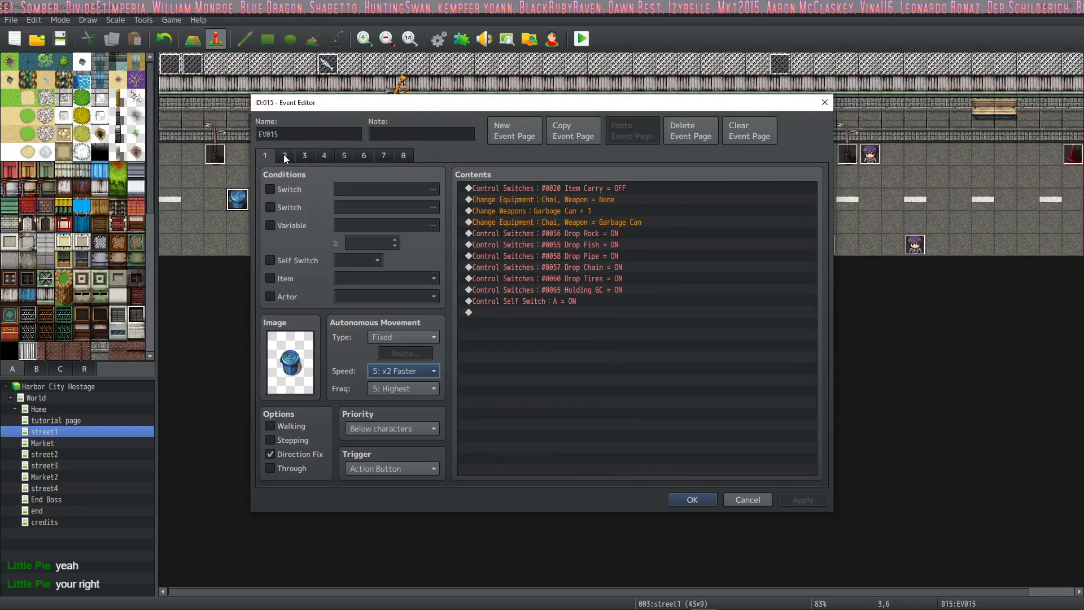
click(265, 155)
scroll(638, 299, down, 2)
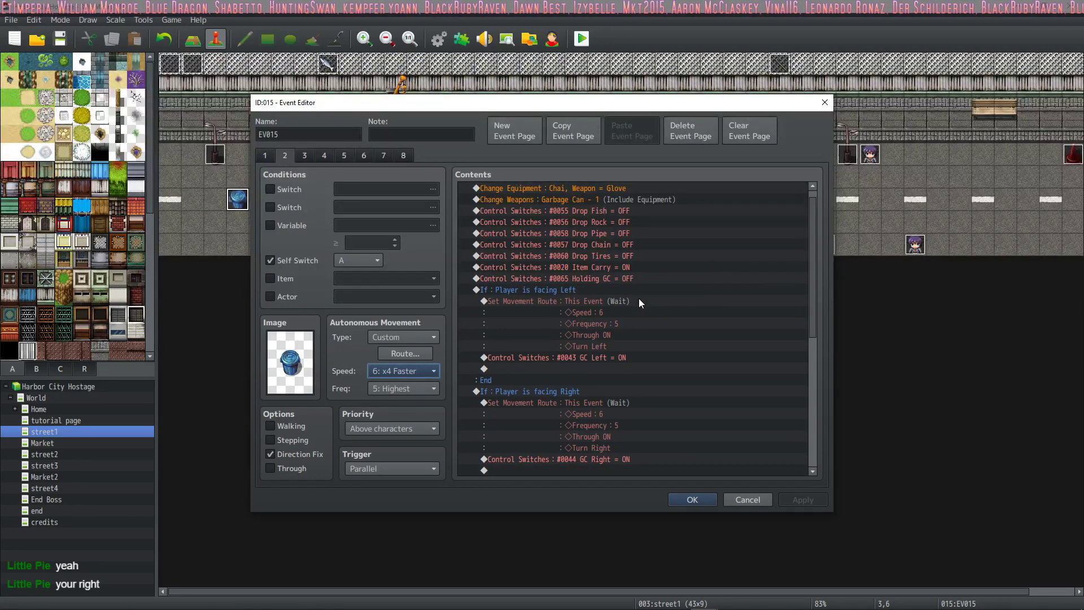
scroll(638, 304, down, 2)
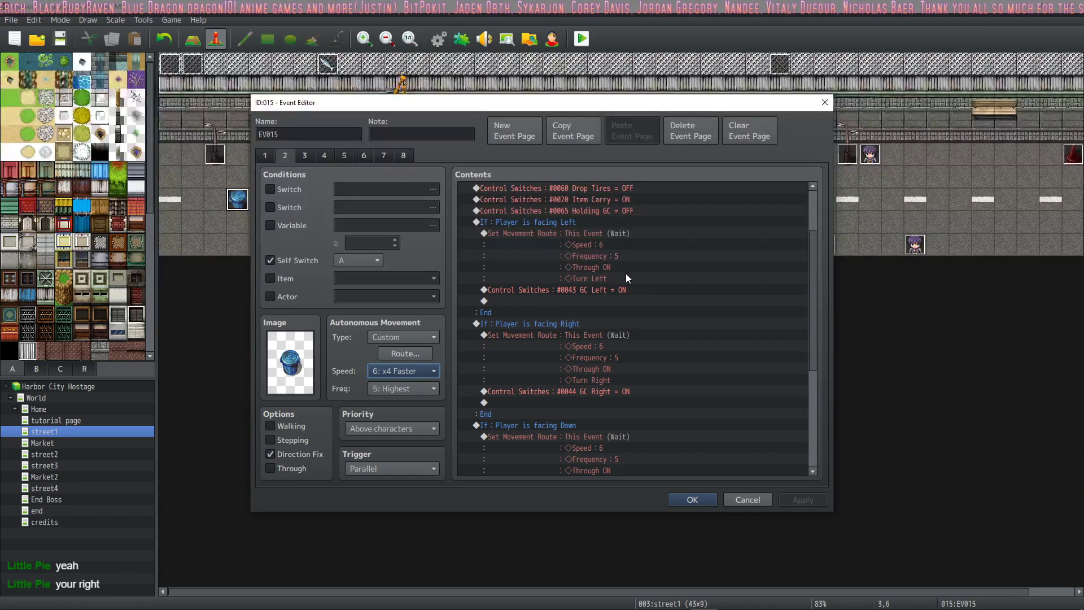
click(585, 289)
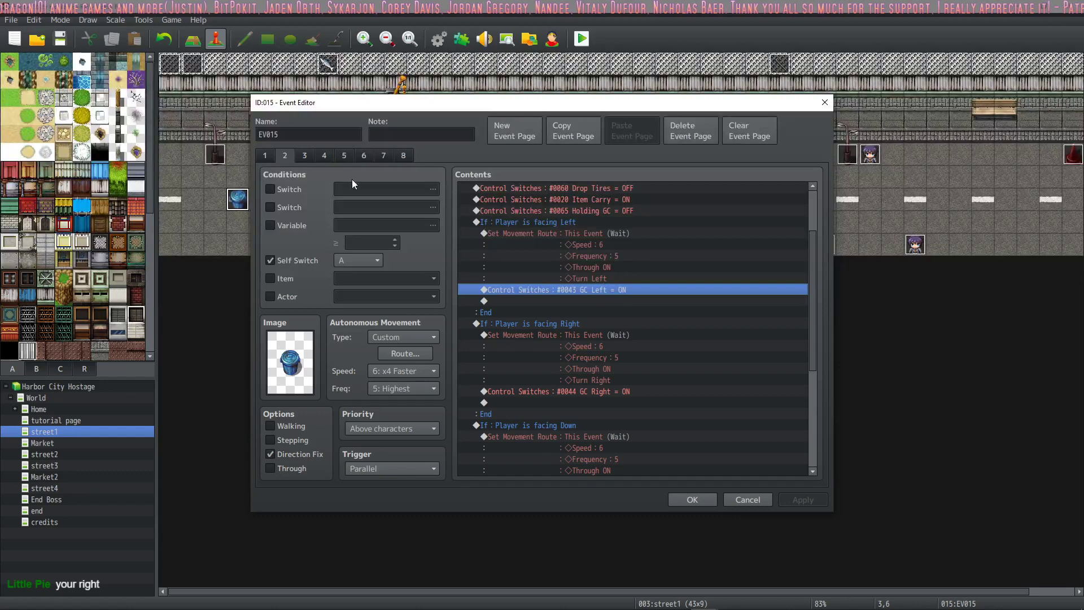
click(304, 157)
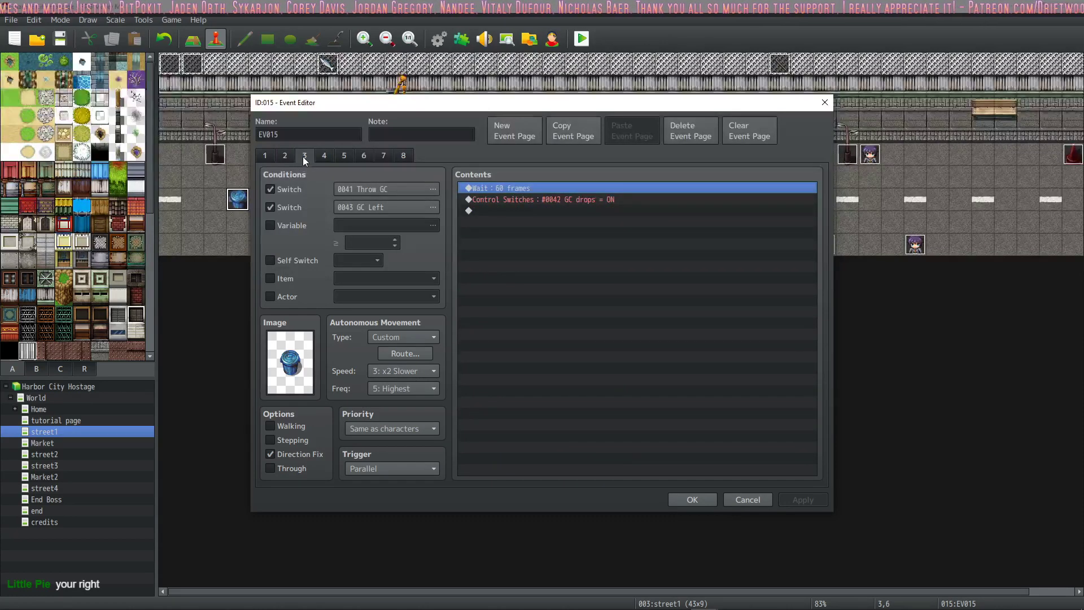
Trace the GC Right switch from page 2's facing-right branch to the conditions of page 4
click(285, 154)
click(665, 370)
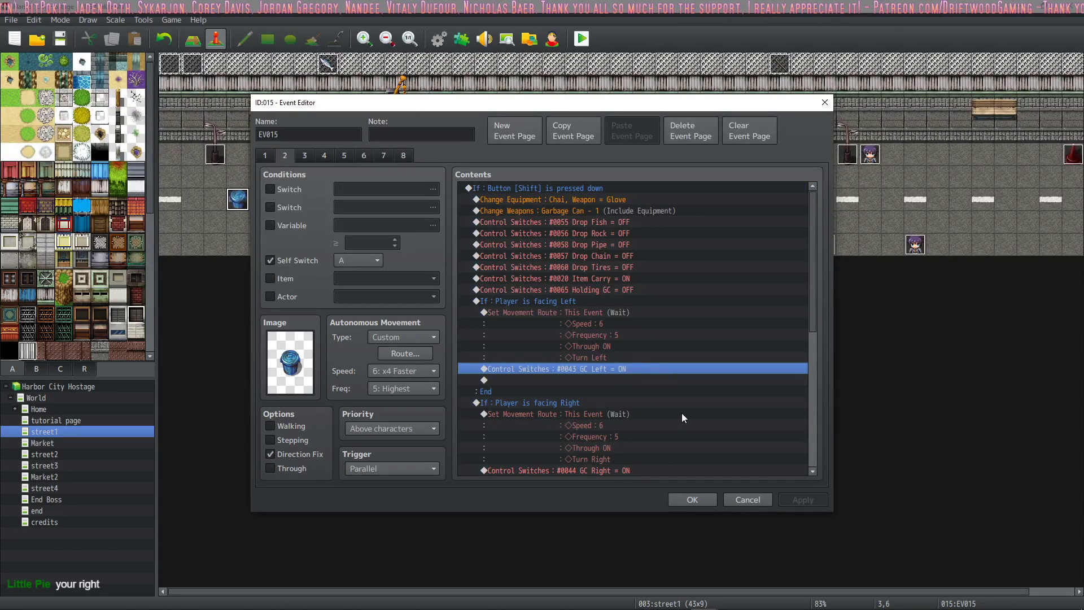
scroll(680, 412, down, 1)
click(616, 447)
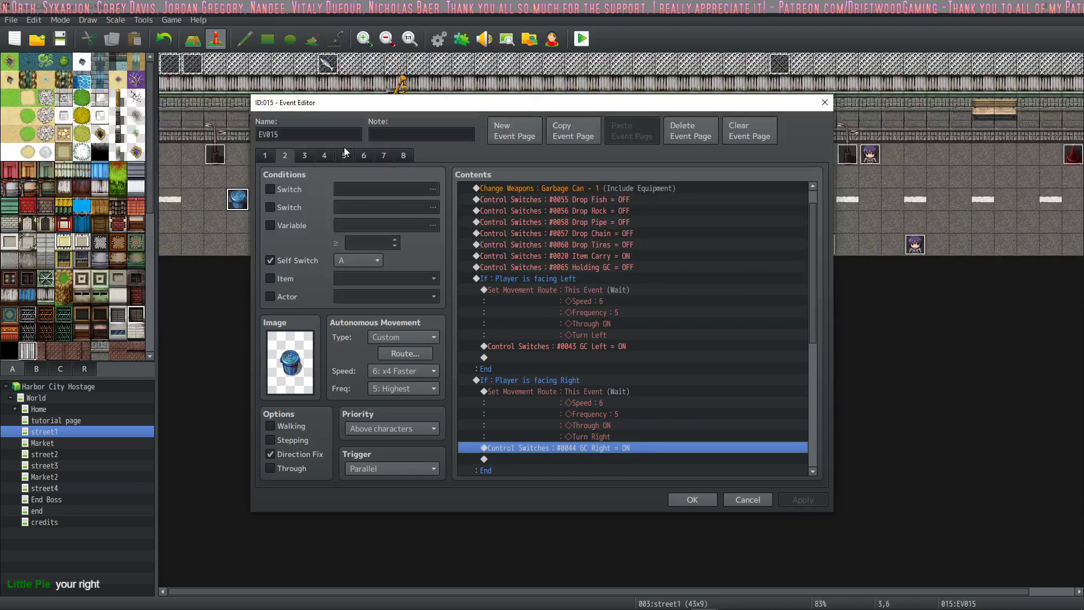
click(323, 155)
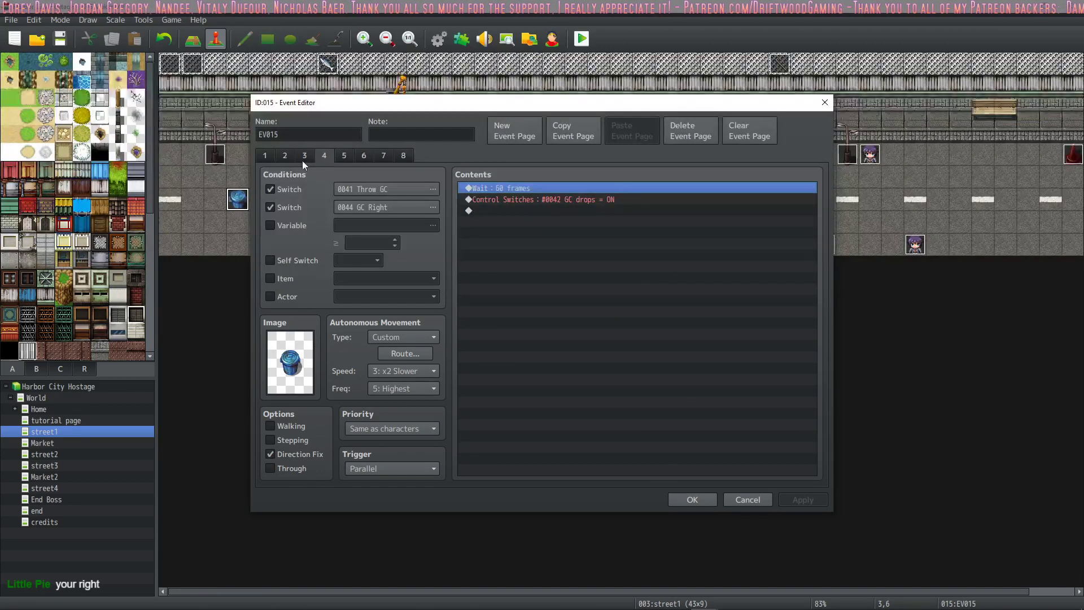
Trace the GC Down switch from page 2's facing-down branch to the conditions of page 5
click(286, 153)
scroll(609, 407, down, 5)
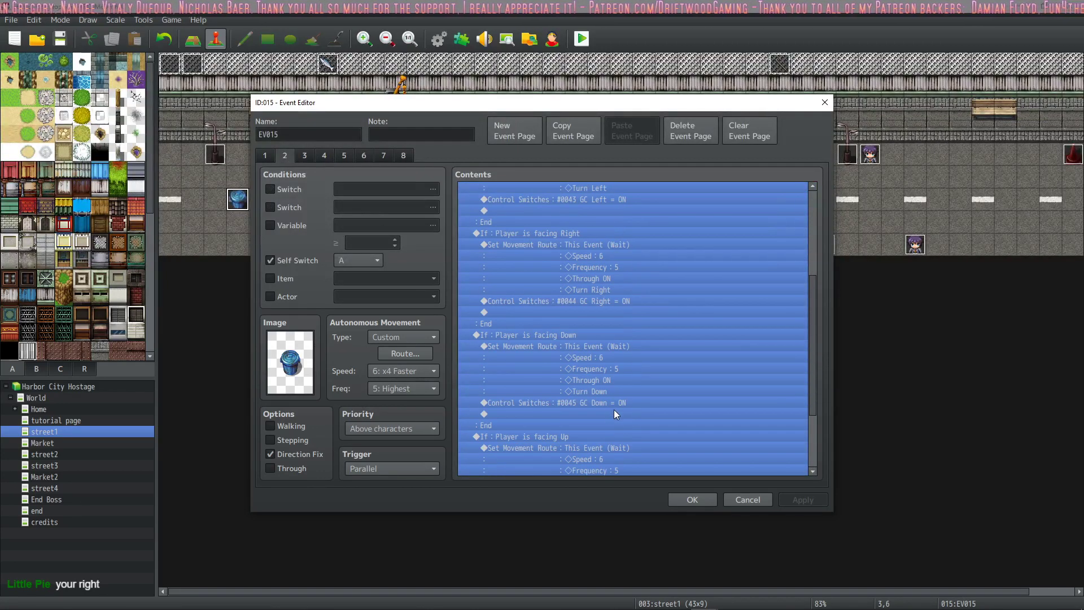
click(615, 403)
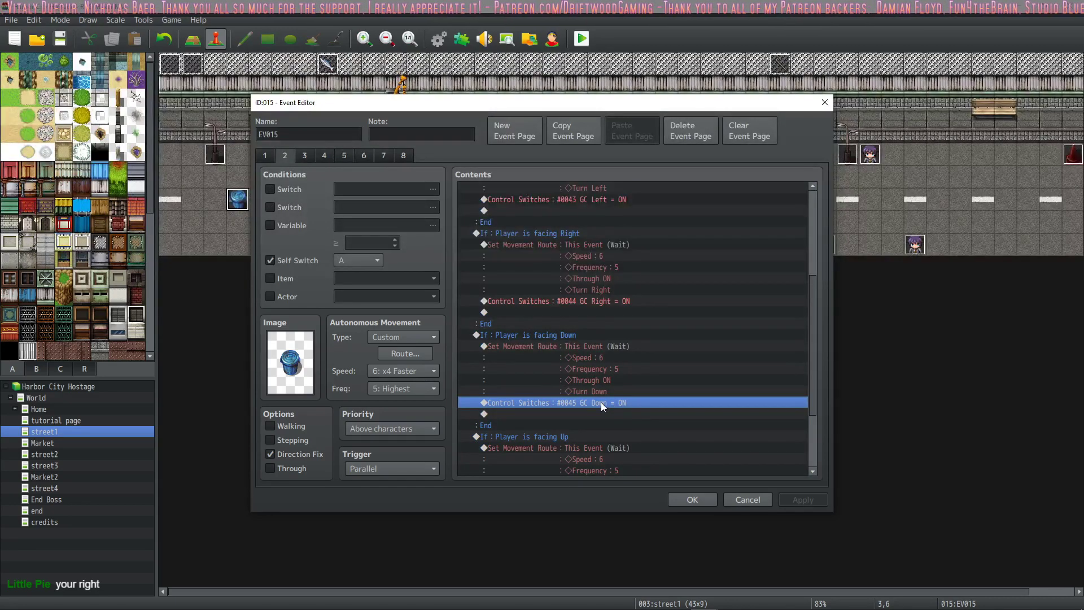
click(346, 155)
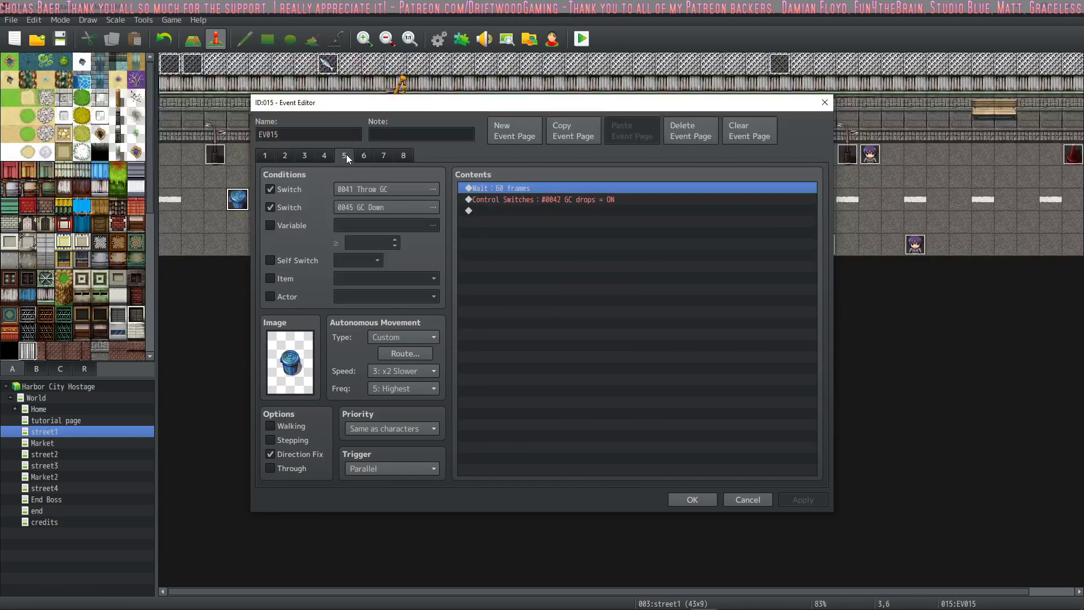
Inspect page 3's custom movement route for throwing the can left, and its Wait command
click(305, 155)
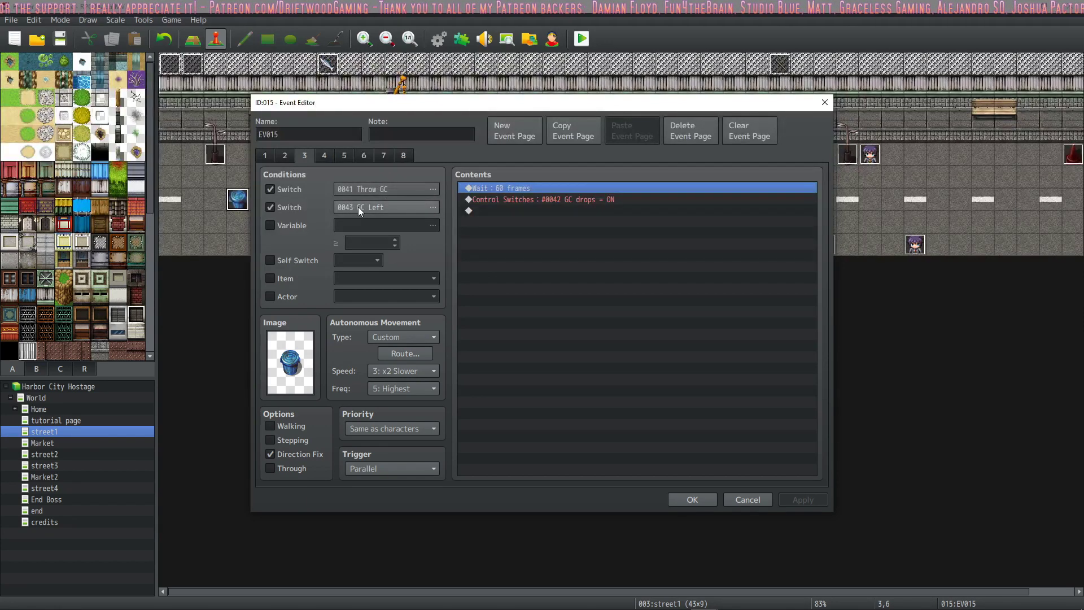
click(410, 352)
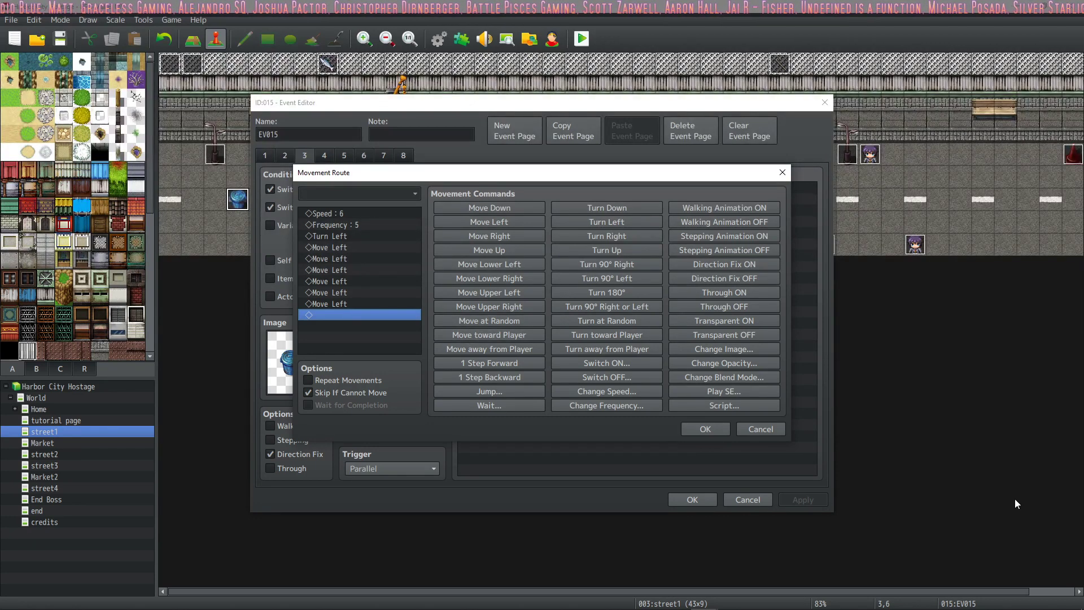
click(694, 428)
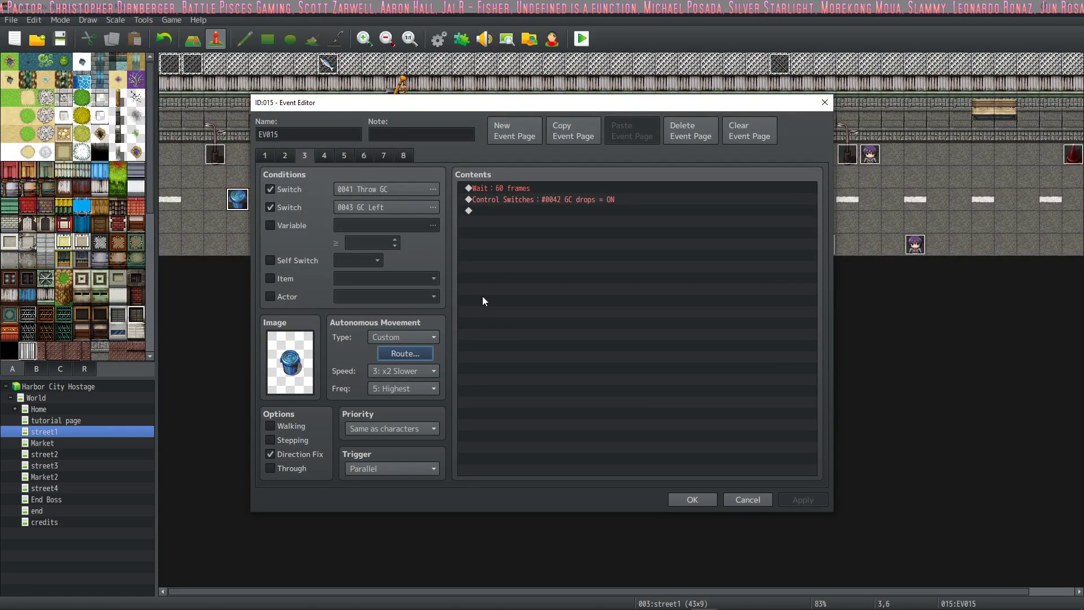
click(478, 189)
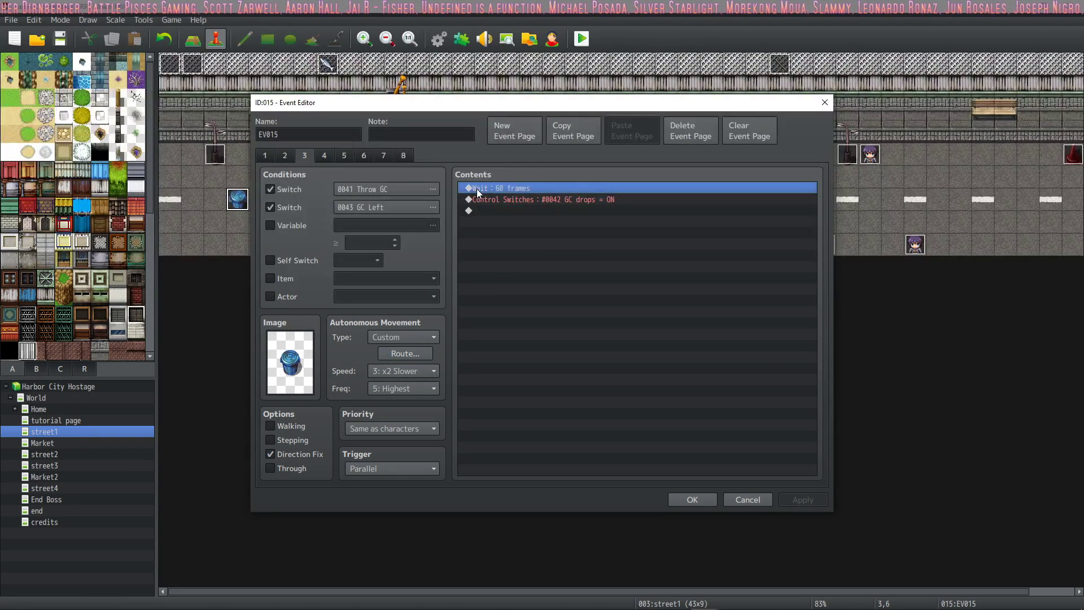
Trace the GC drops switch from page 3's commands to page 7's condition and switch resets, and return to page 1
click(497, 201)
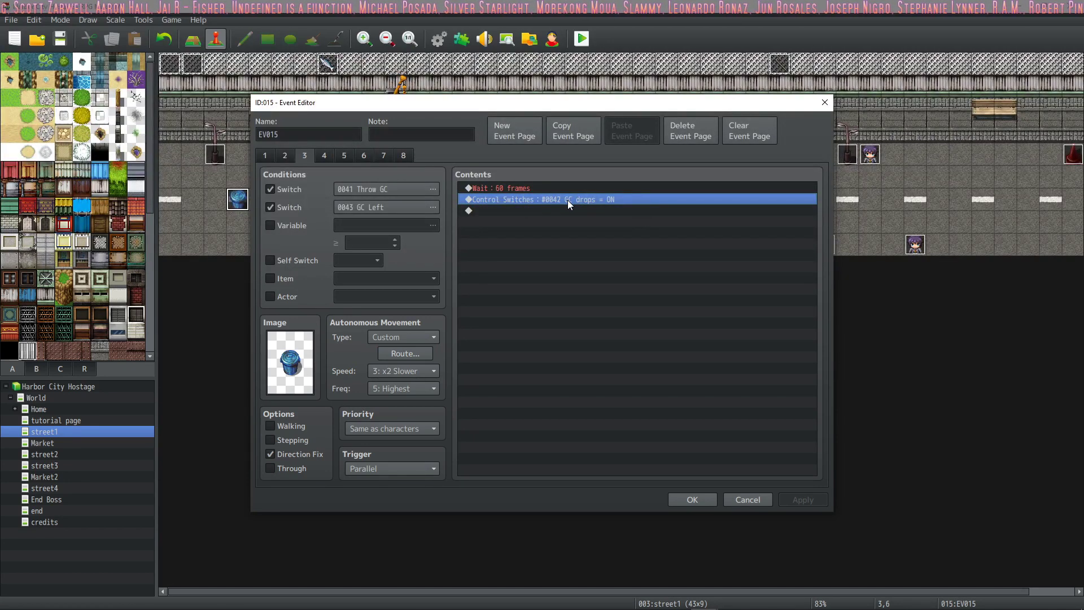
click(363, 157)
click(385, 157)
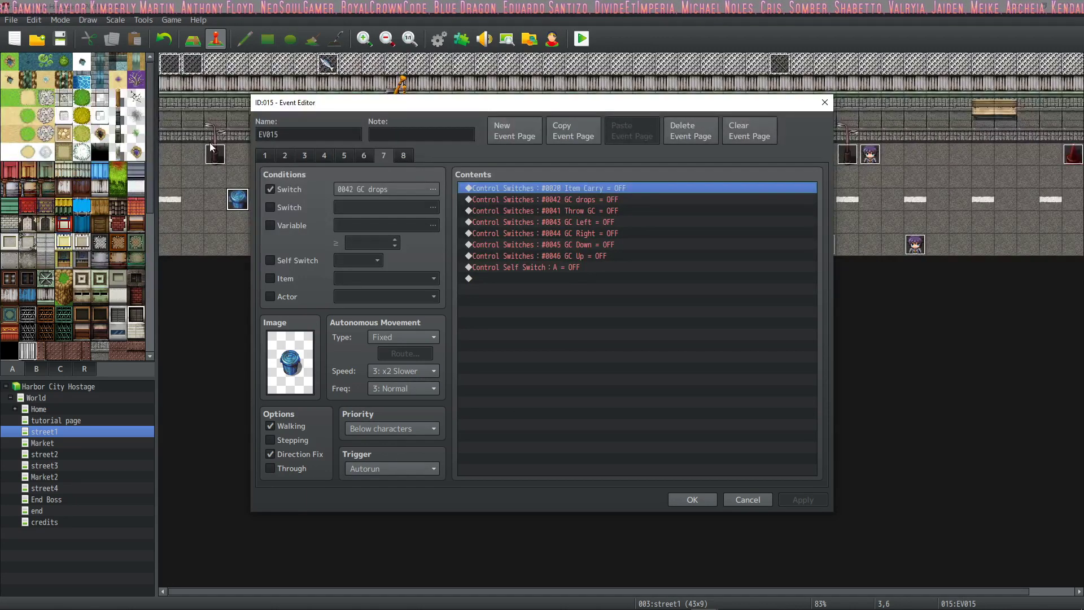
click(263, 157)
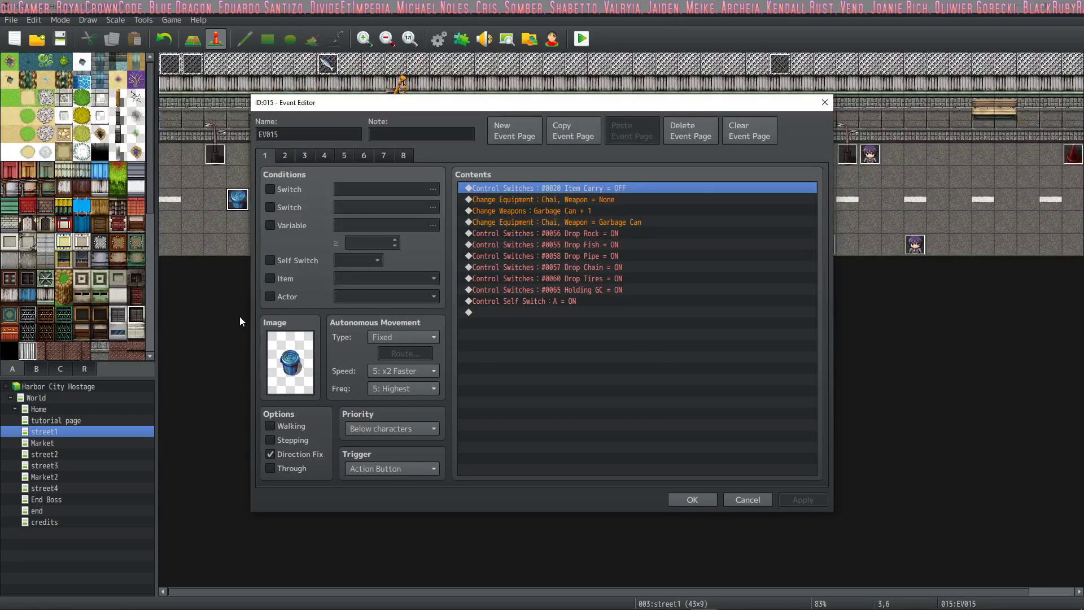
Compare page 8's Drop GC condition and resets with page 7, recheck page 1's pickup commands, and close the garbage can event
click(404, 155)
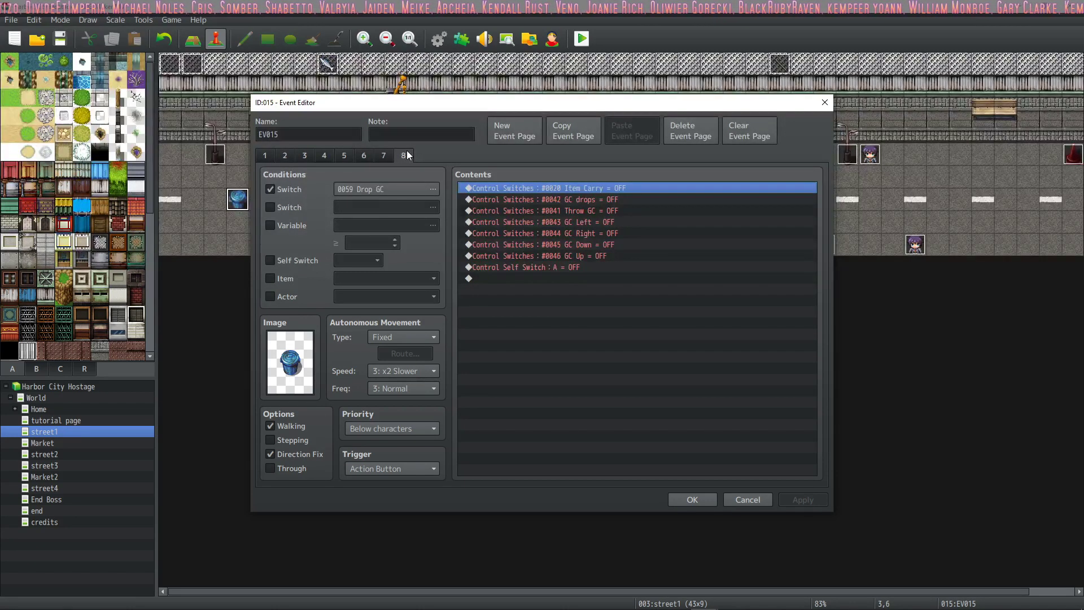
click(377, 152)
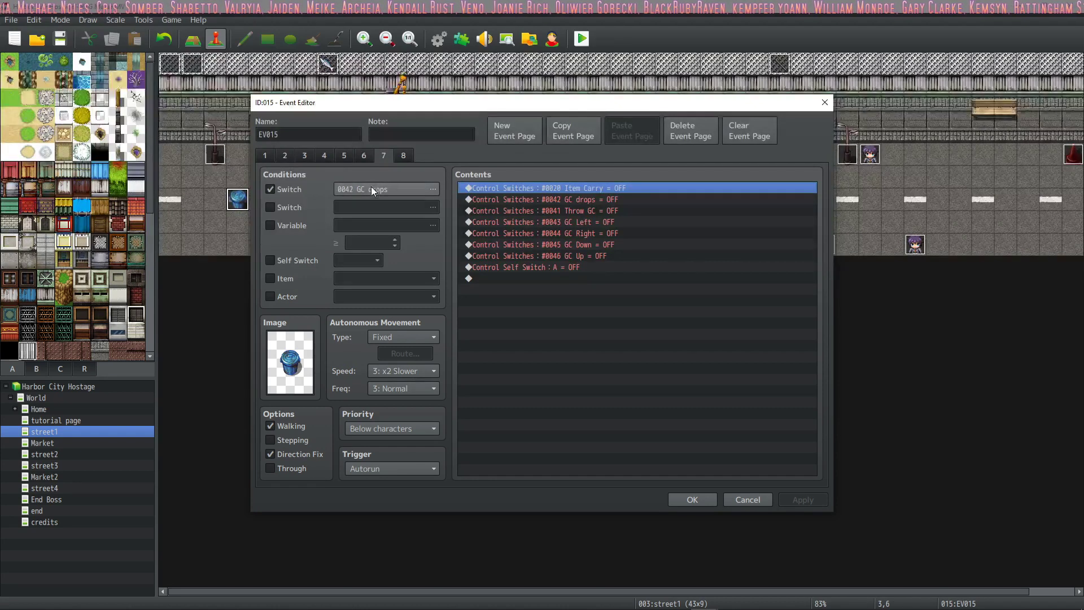
click(404, 155)
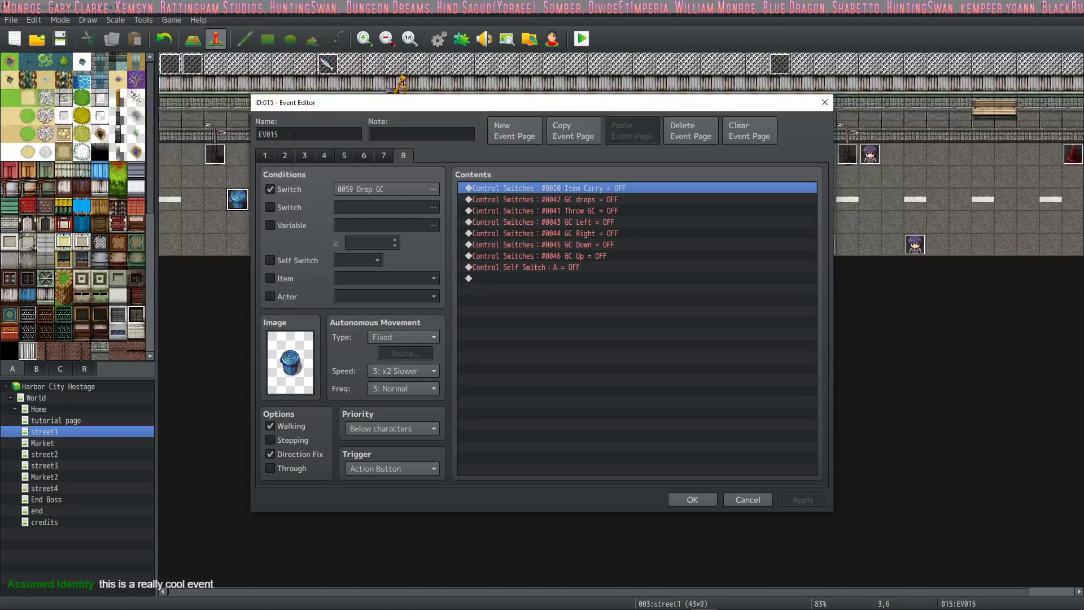
click(267, 156)
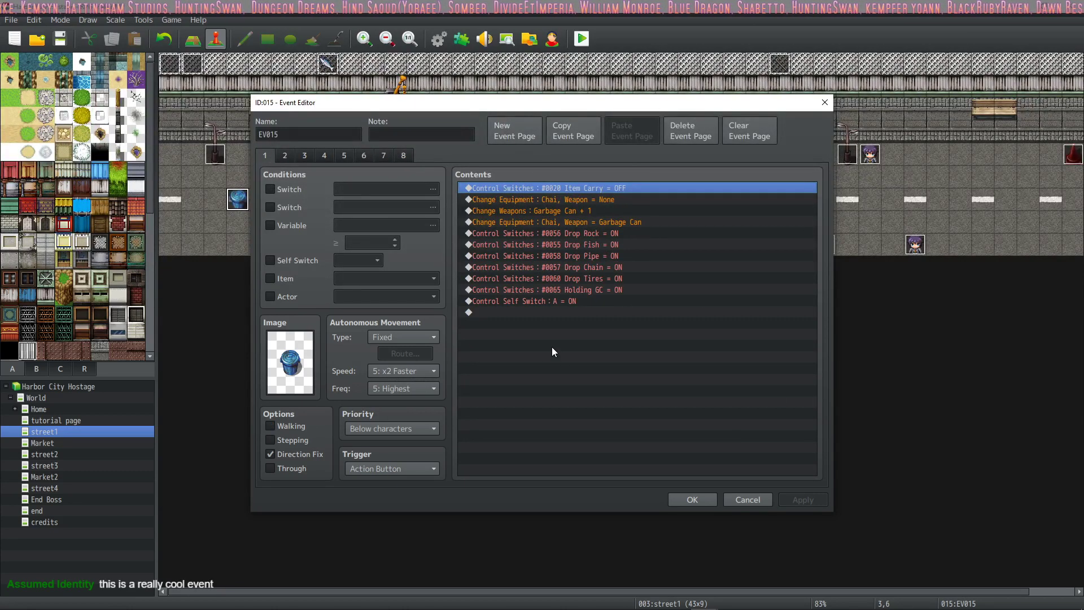
click(692, 499)
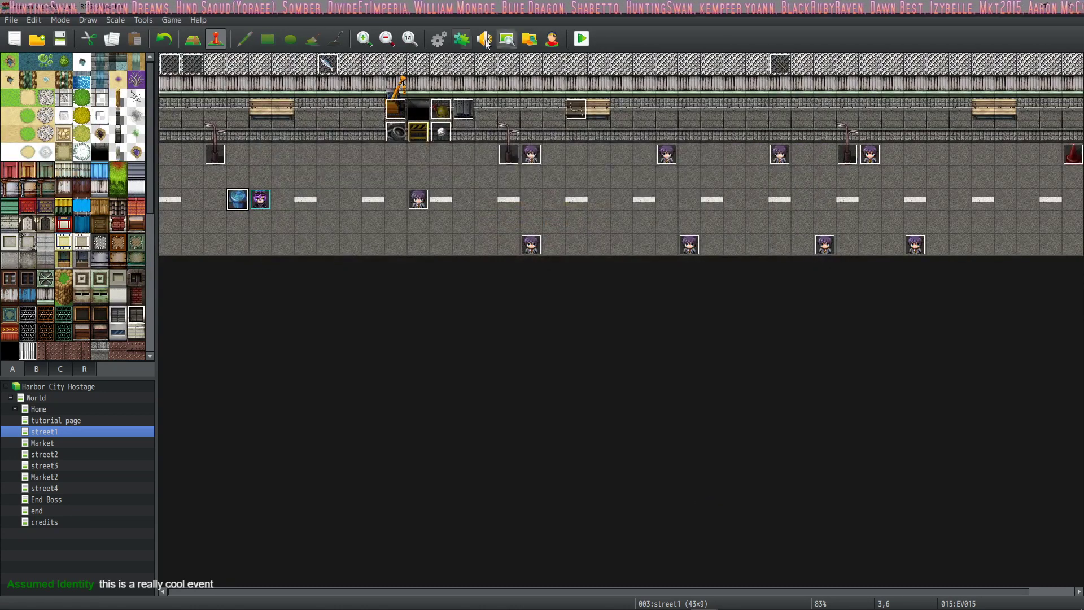
Open the Weapon Animation common event in the database and examine its Fish Right command for the right-facing player
click(439, 38)
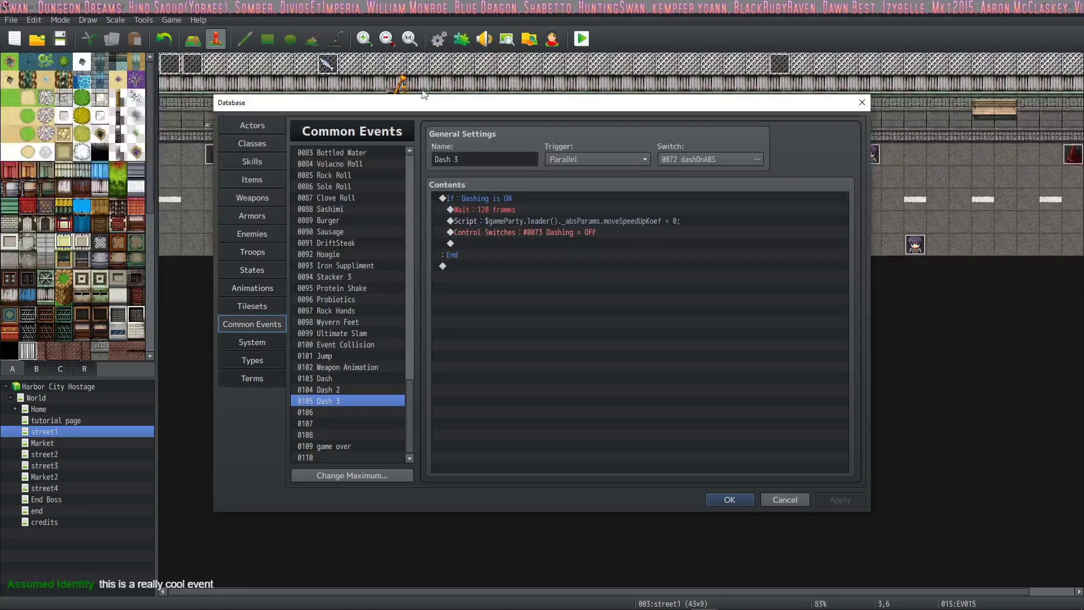
click(347, 367)
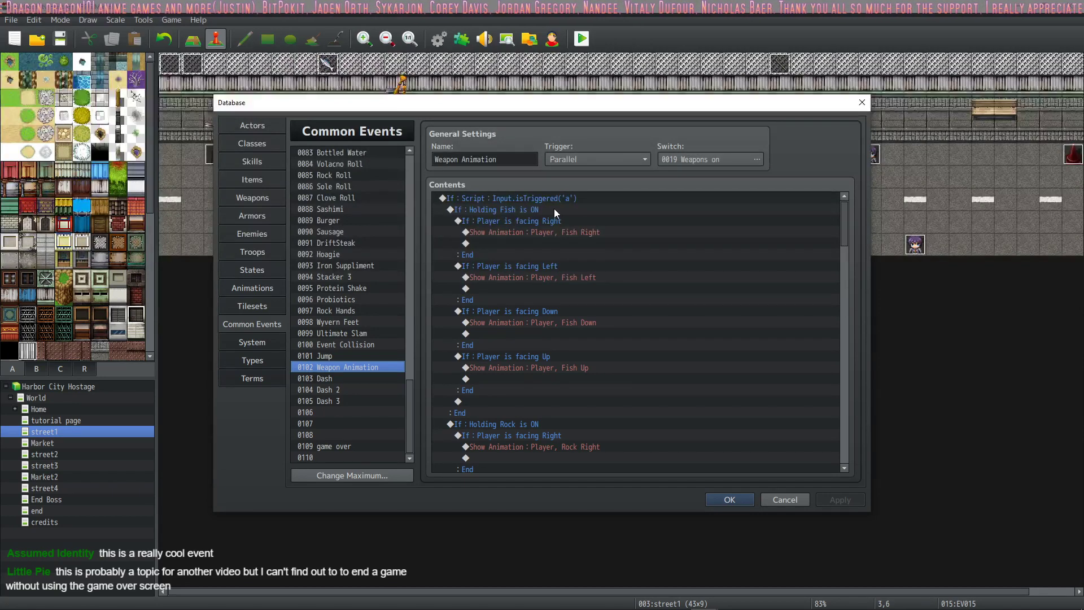
click(536, 233)
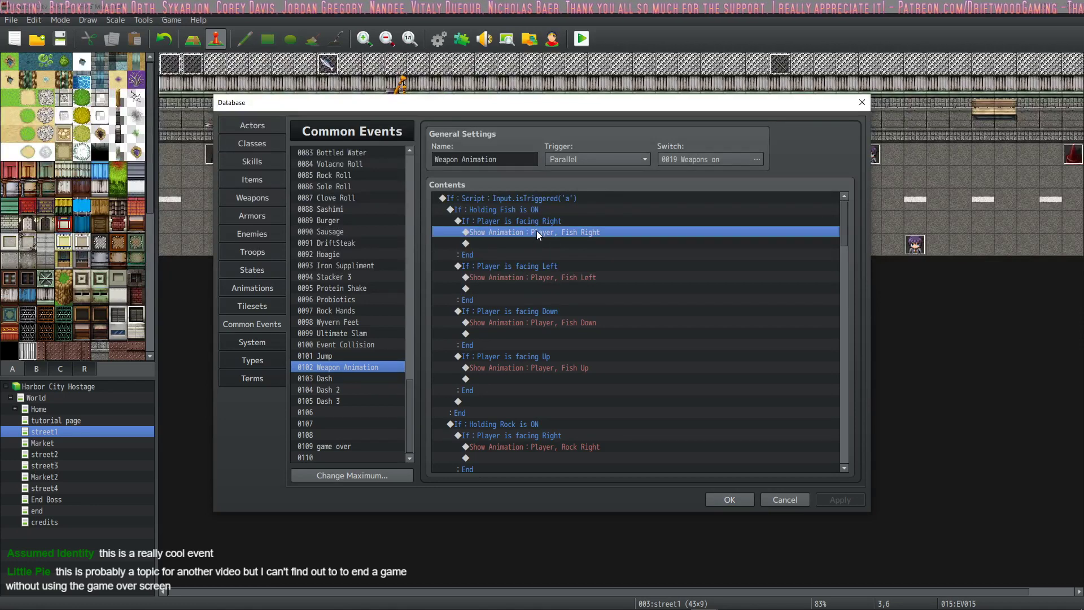
Find the Fish Right animation in the database and preview it
click(252, 289)
scroll(346, 335, down, 10)
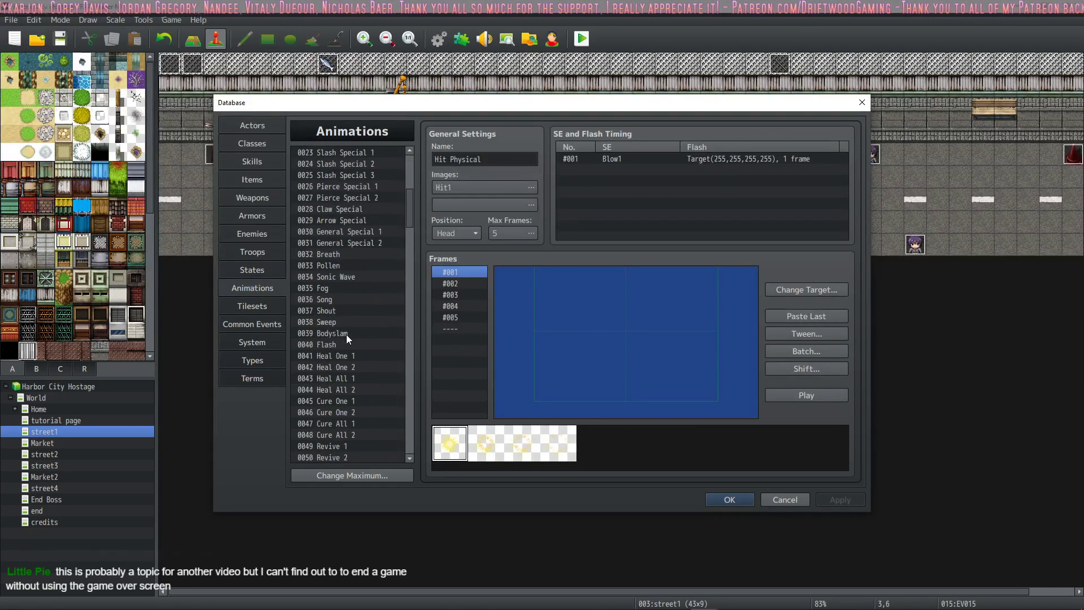
drag(409, 243, 414, 405)
scroll(337, 330, up, 7)
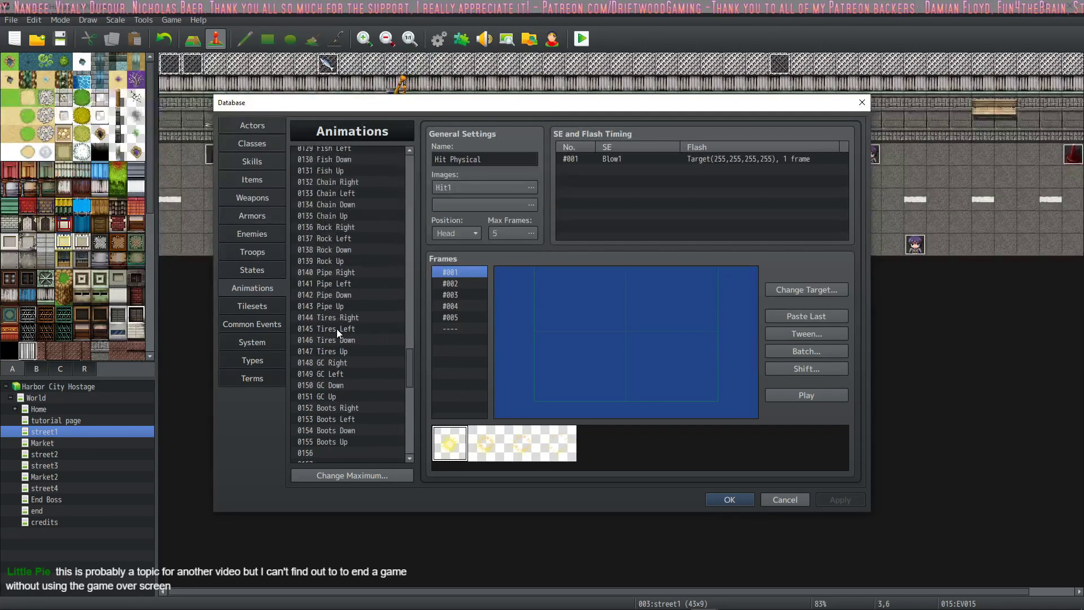
click(338, 249)
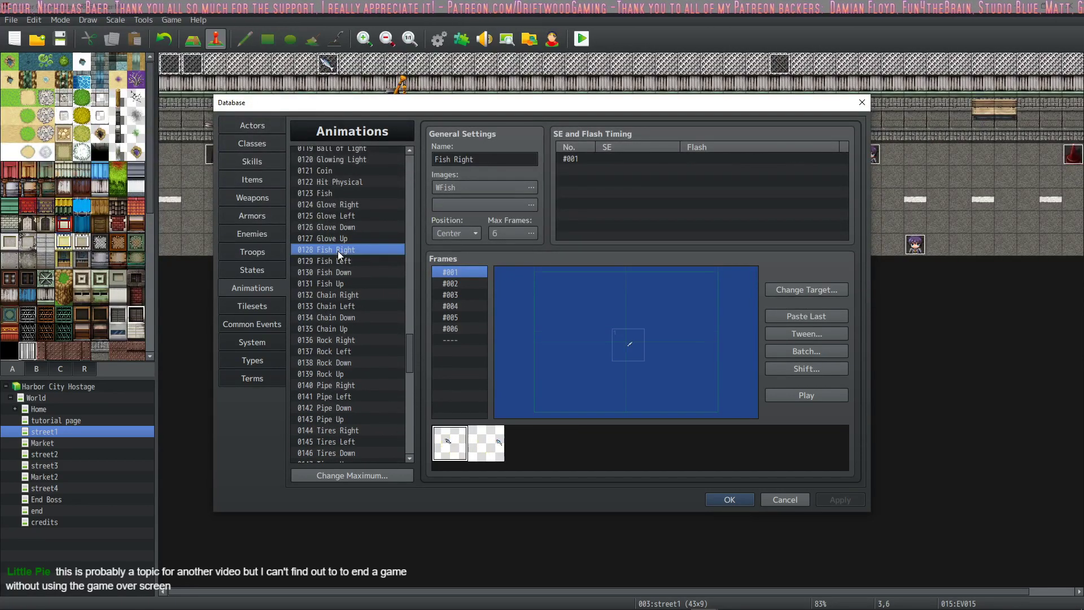
click(812, 398)
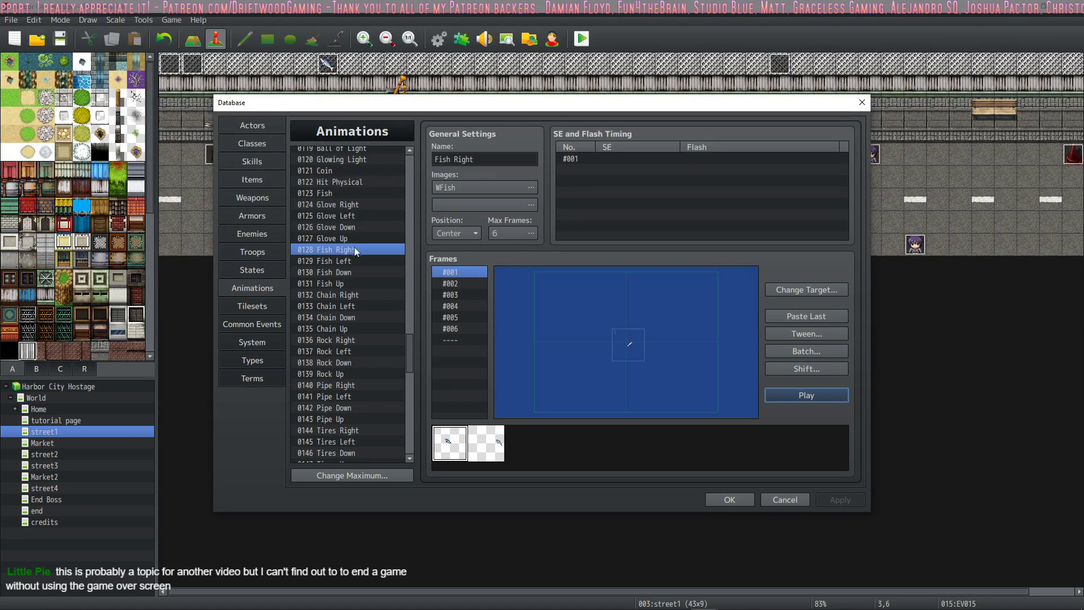
Preview the Fish Left animation and compare it with the Fish Right, Fish Down and Fish Up animations
click(350, 261)
click(797, 394)
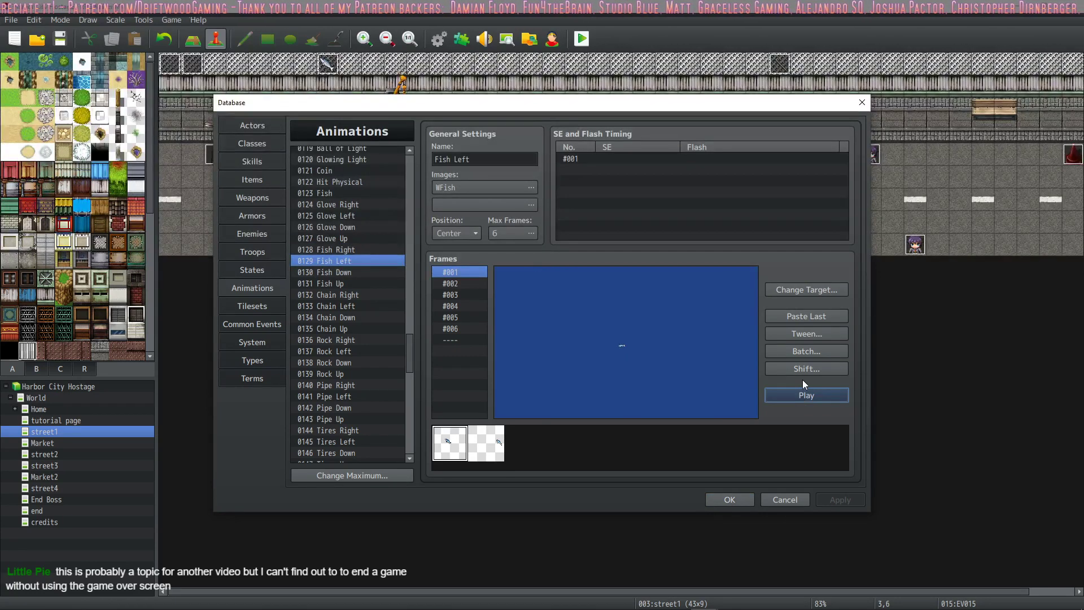
click(341, 254)
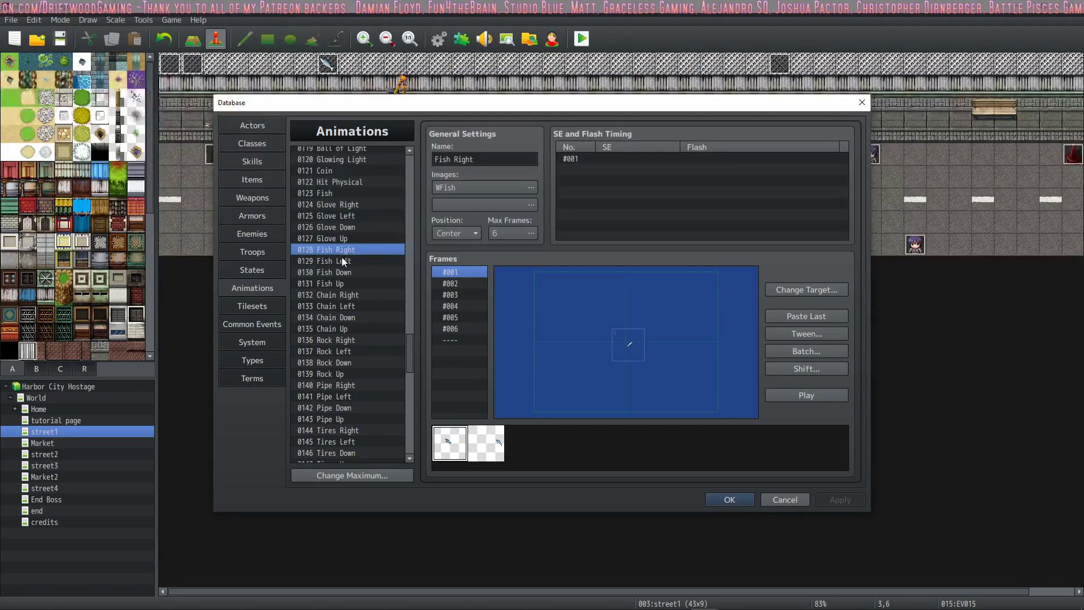
click(341, 261)
click(339, 253)
click(337, 272)
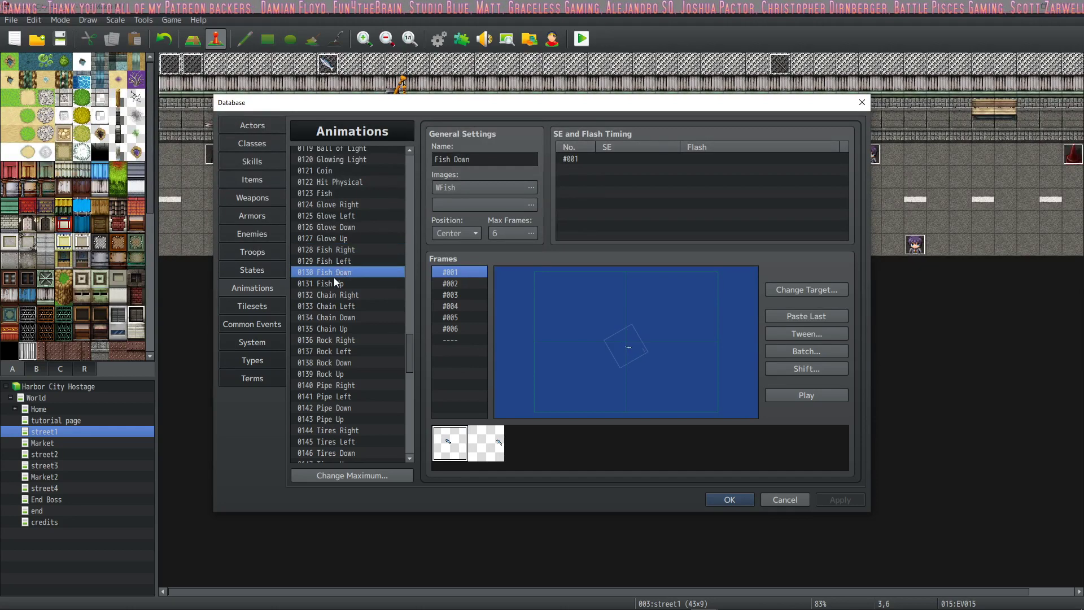
click(335, 283)
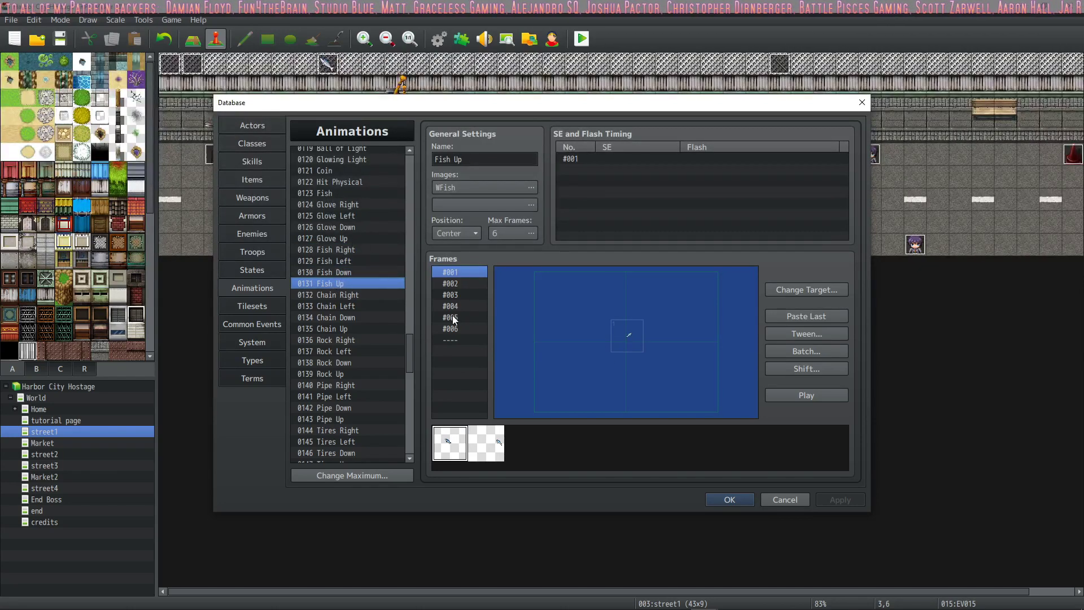
Look over the remaining weapon animations and the skills assigned to actor Chai, and close the database
scroll(398, 362, down, 6)
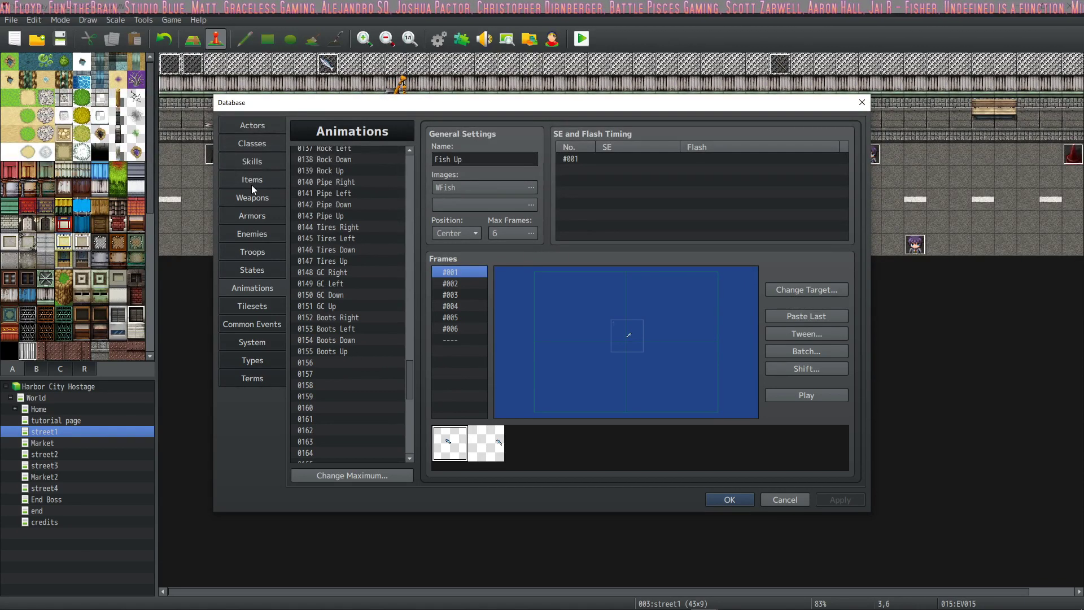
click(262, 126)
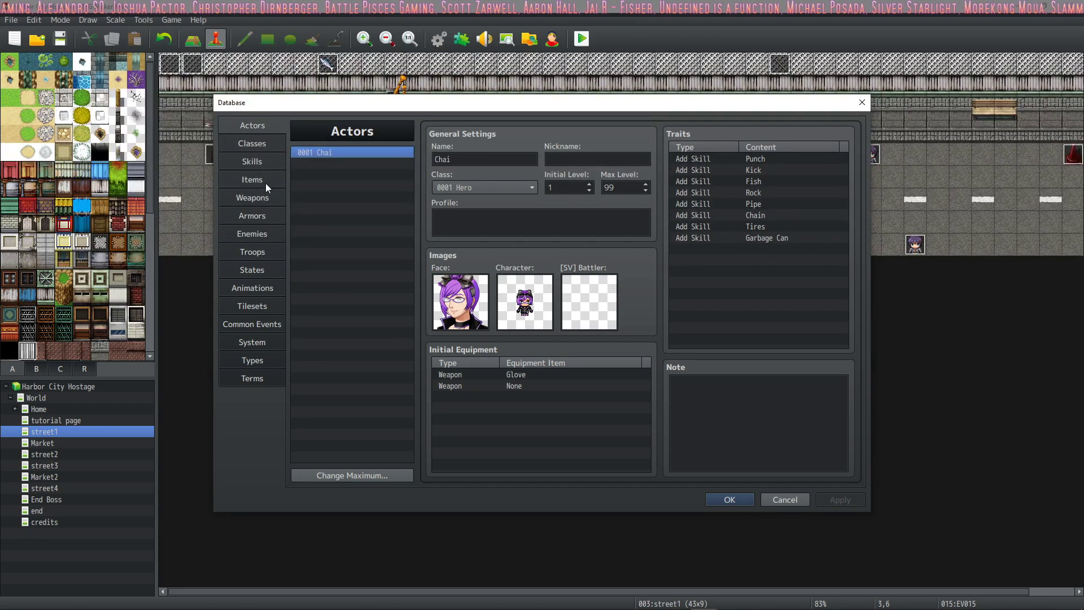
click(862, 103)
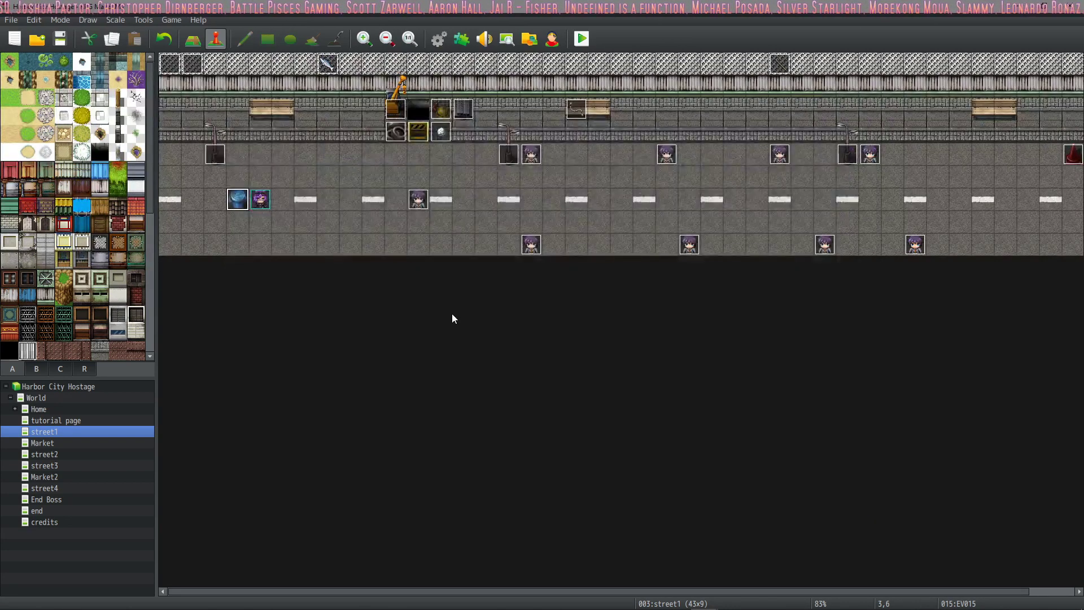
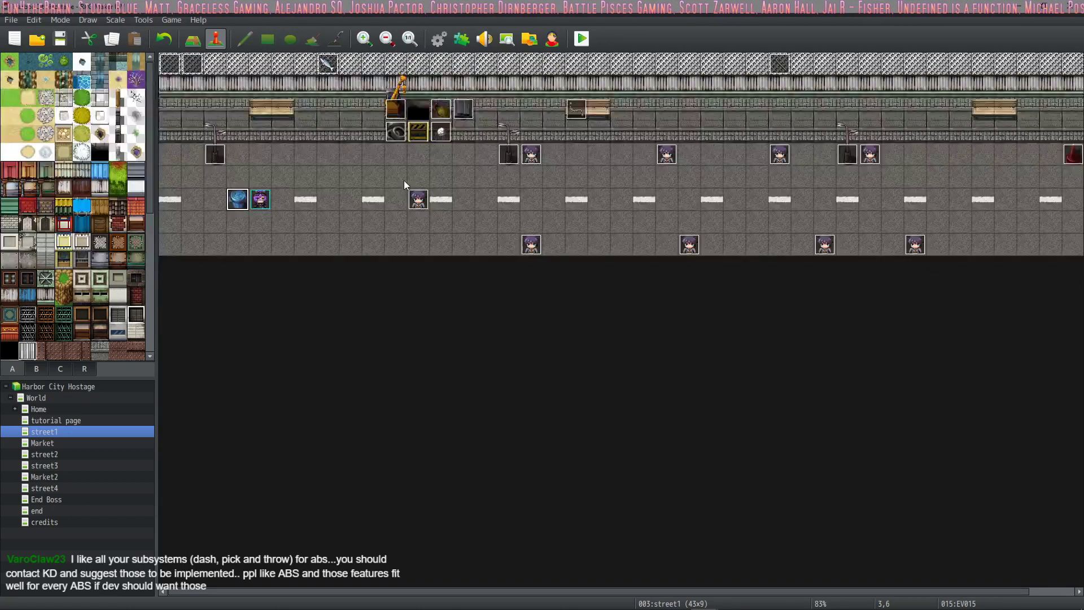
Open enemy event EV001 on the street1 map and look through its first three pages
double_click(418, 204)
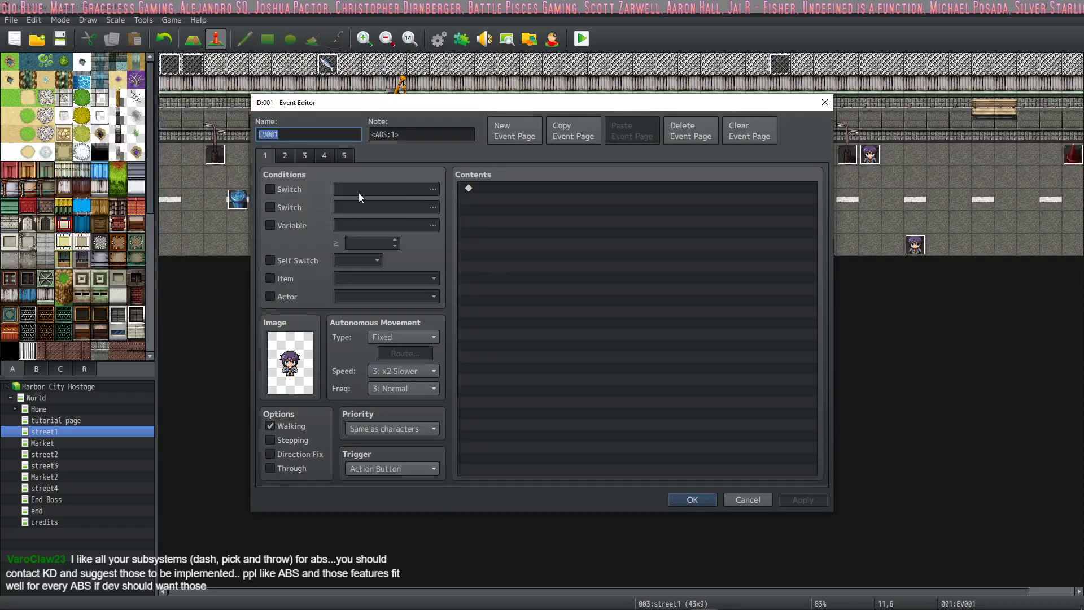
click(286, 155)
click(311, 155)
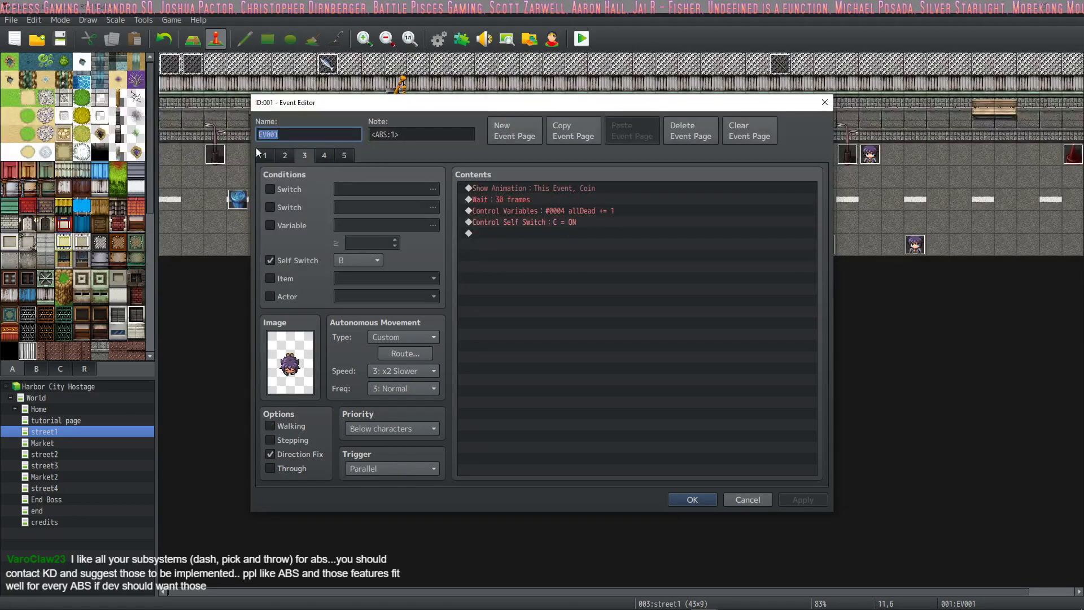
click(267, 157)
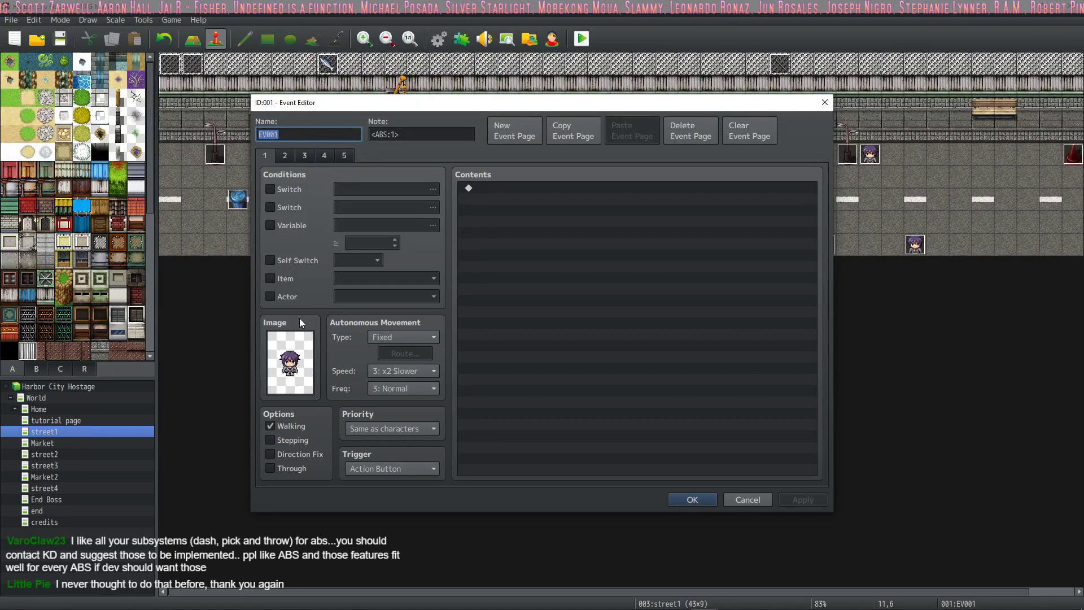
Examine the <ABS:1> note tag and the character image on page 1 of the enemy event
click(406, 135)
drag(370, 134, 436, 138)
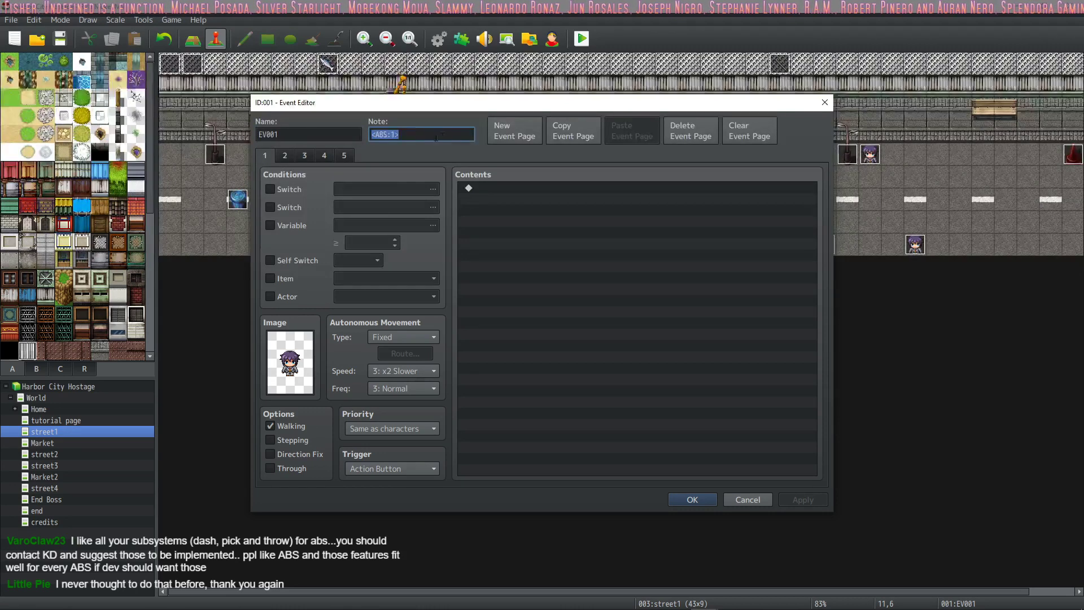
click(414, 137)
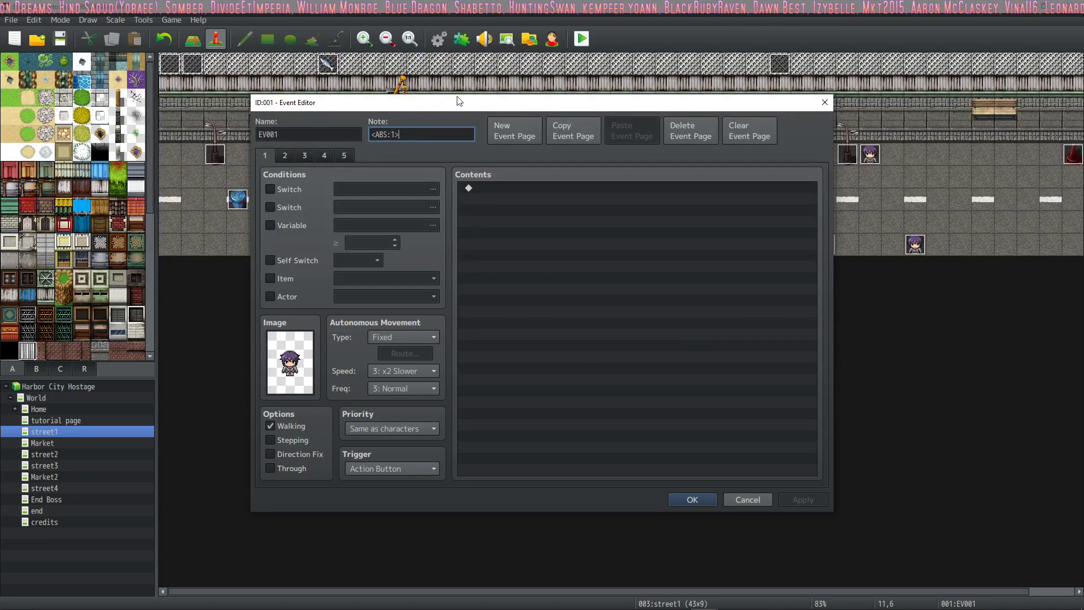
drag(399, 134, 375, 134)
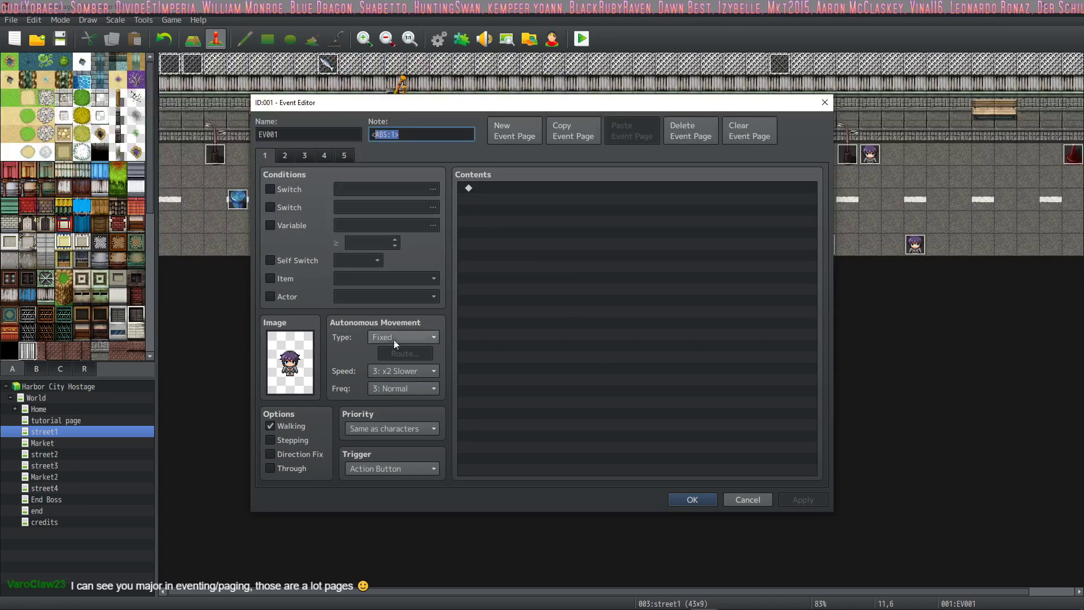
click(289, 361)
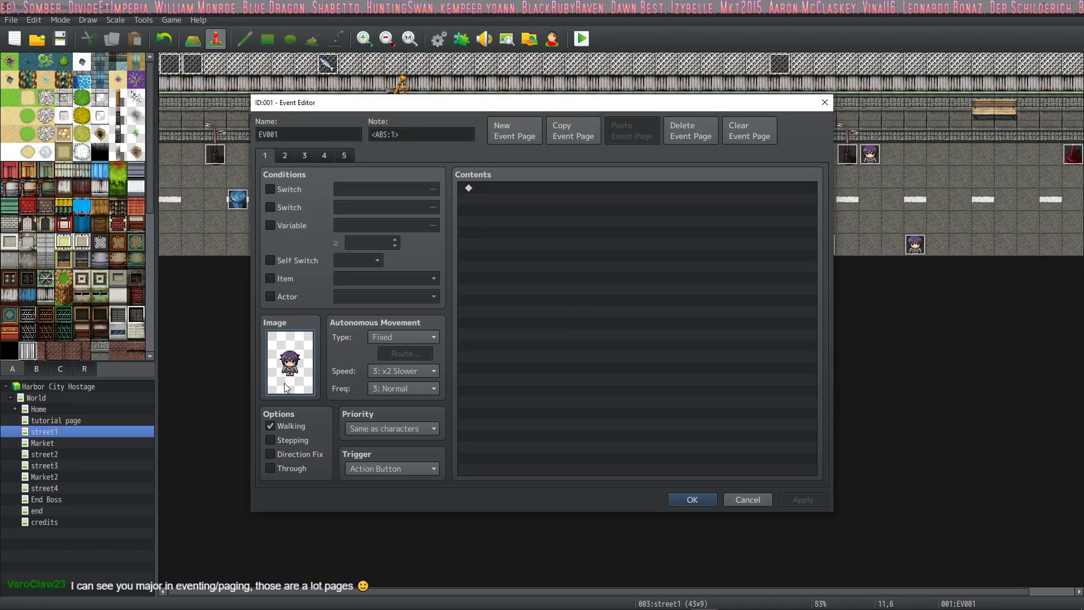
Compare the enemy event's pages 1 and 2, and read page 2's addState and _registerCommonEventOnStateEnd script lines in full
click(285, 156)
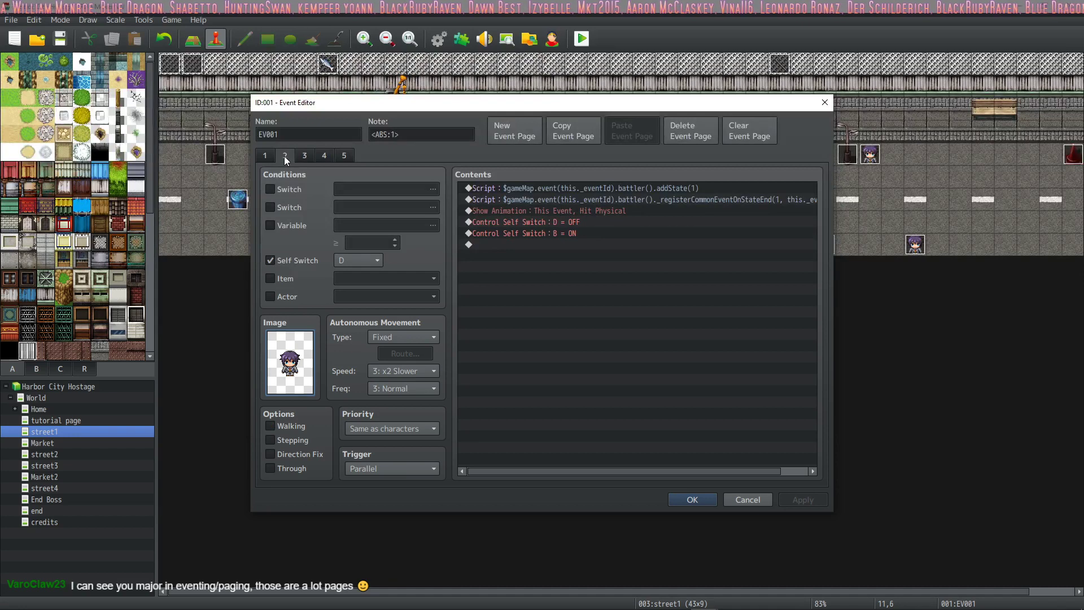
click(260, 157)
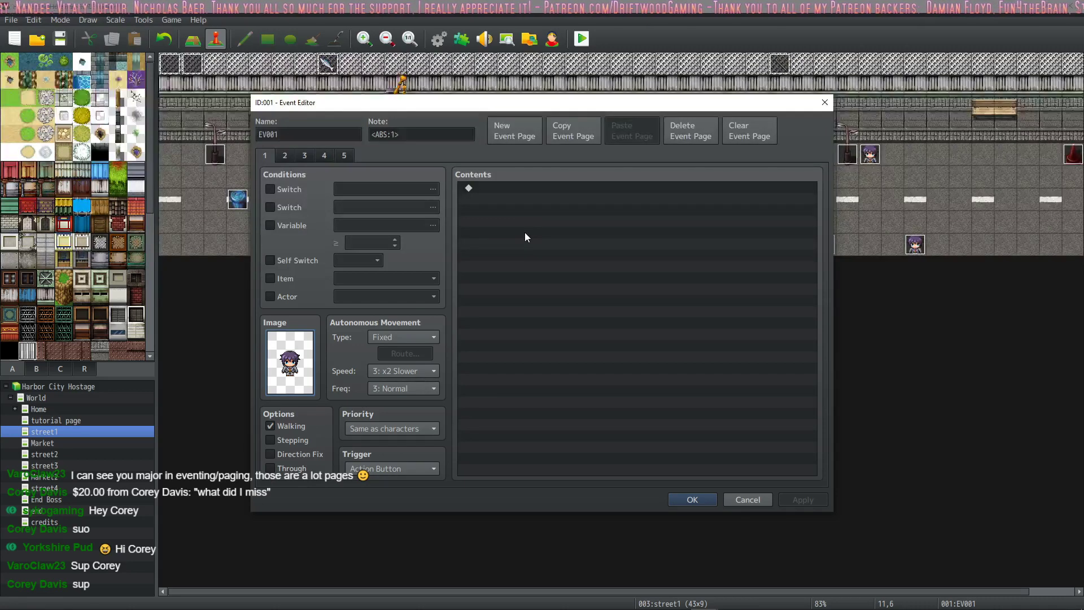
click(286, 155)
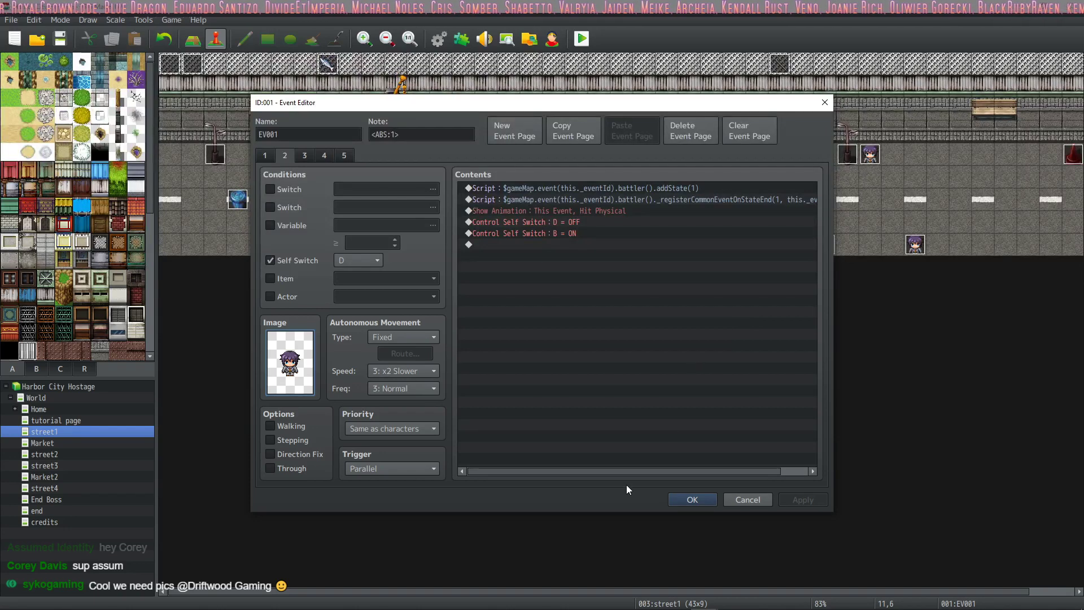
drag(612, 471, 689, 471)
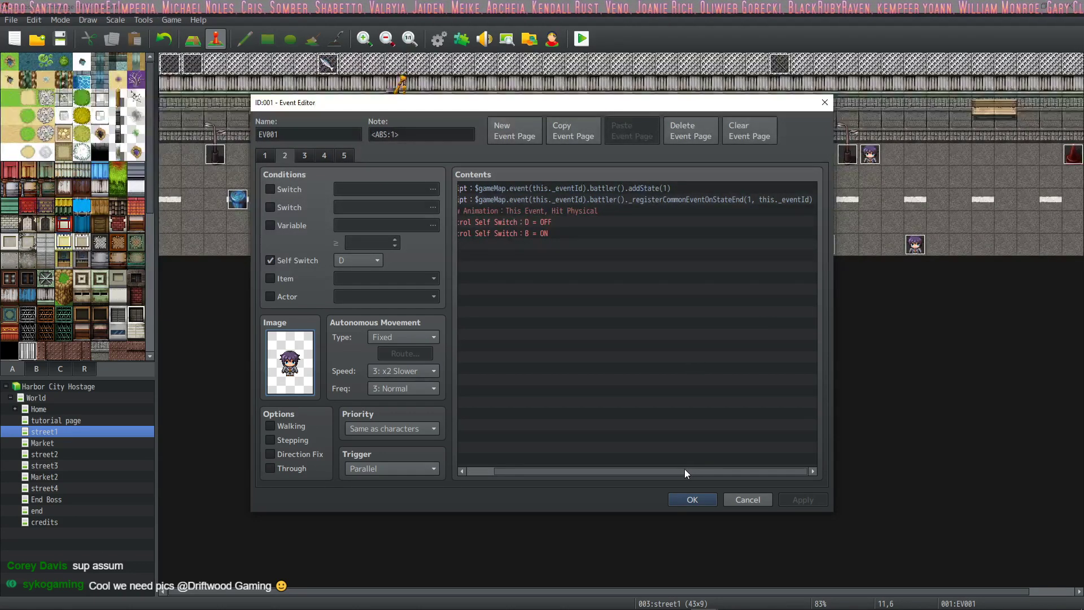
drag(685, 469, 589, 462)
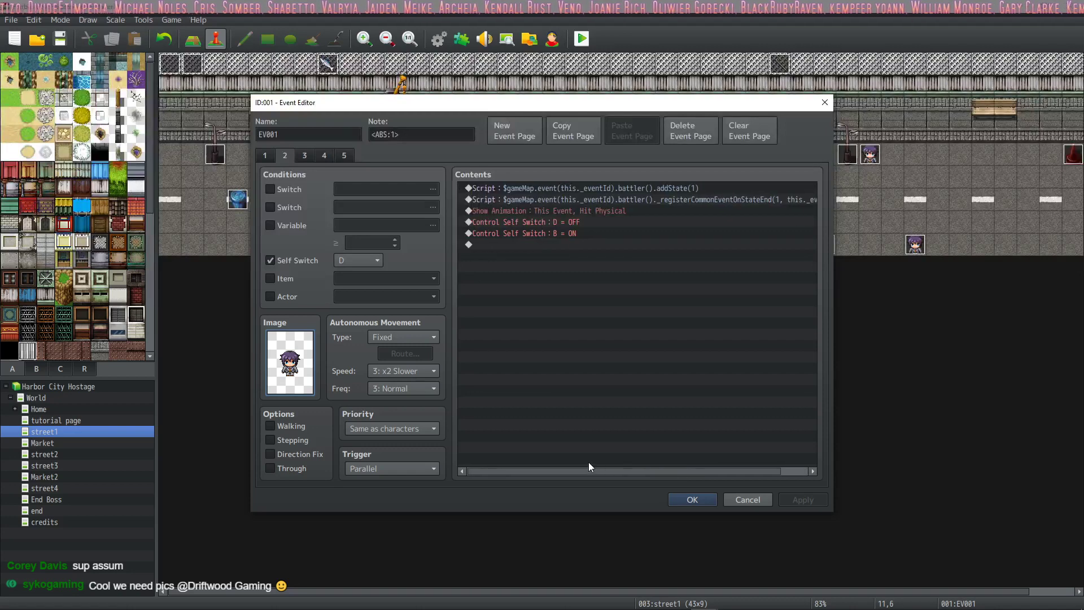
Reread page 2's _registerCommonEventOnStateEnd script line, close the enemy event, and check common event 0001 in the database
click(622, 198)
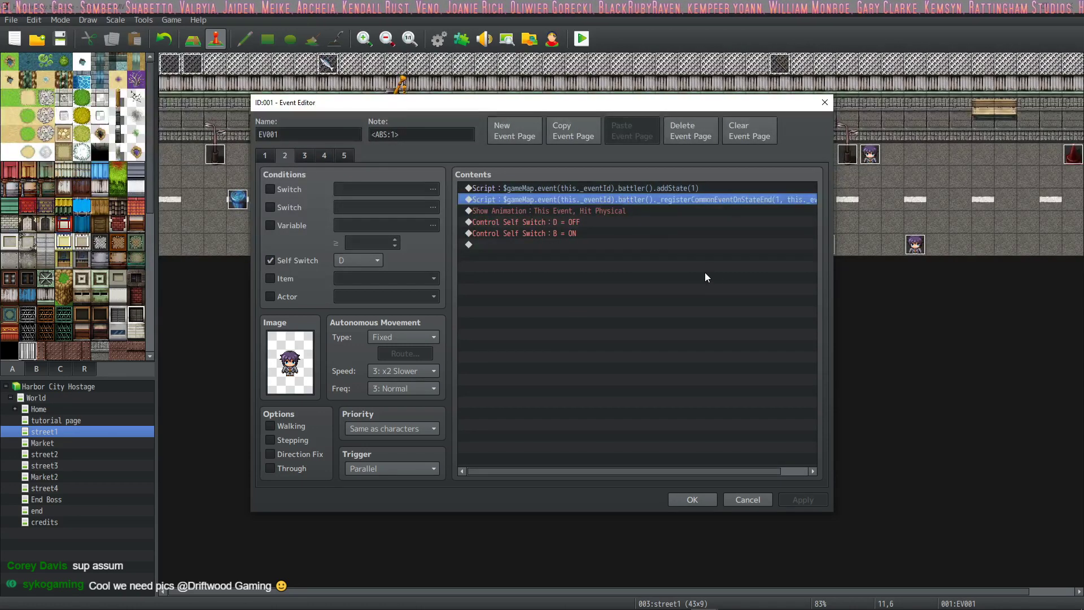
mouse_move(572, 470)
mouse_down()
mouse_move(625, 471)
mouse_move(554, 469)
mouse_up()
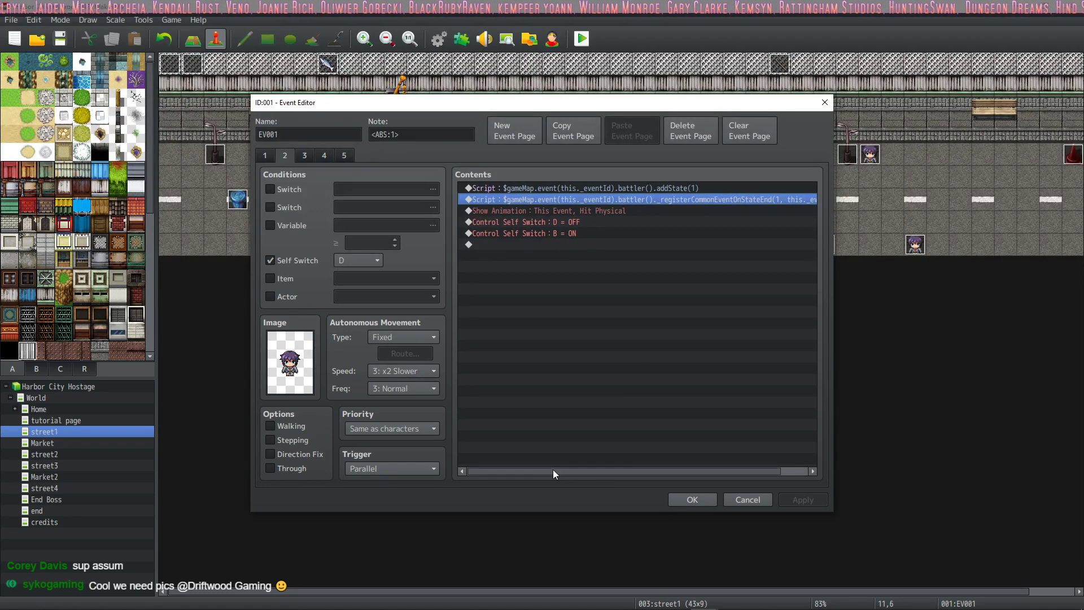
click(825, 102)
click(440, 39)
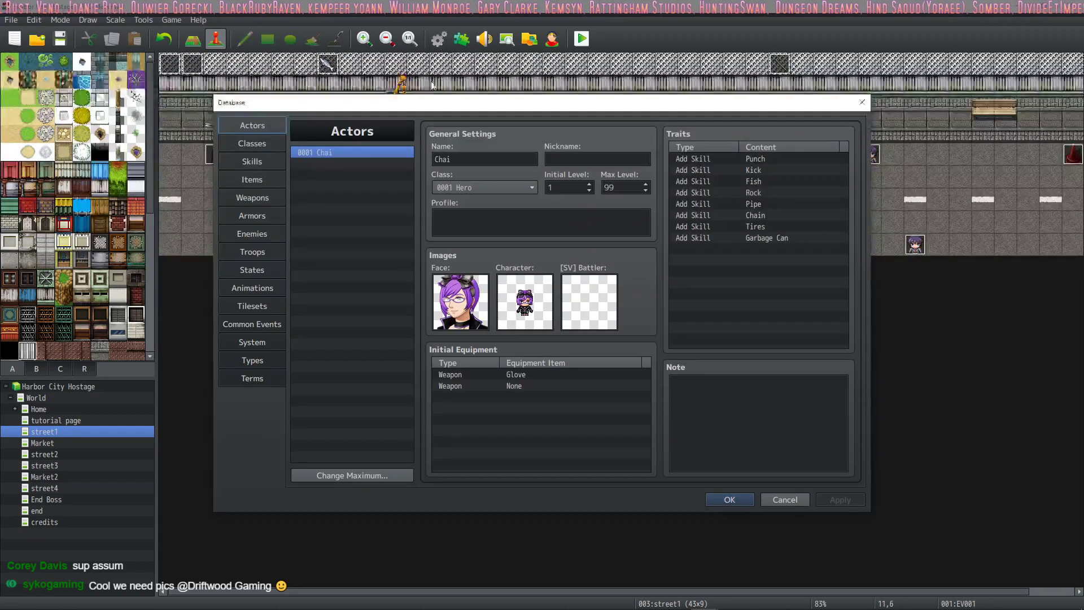
click(248, 320)
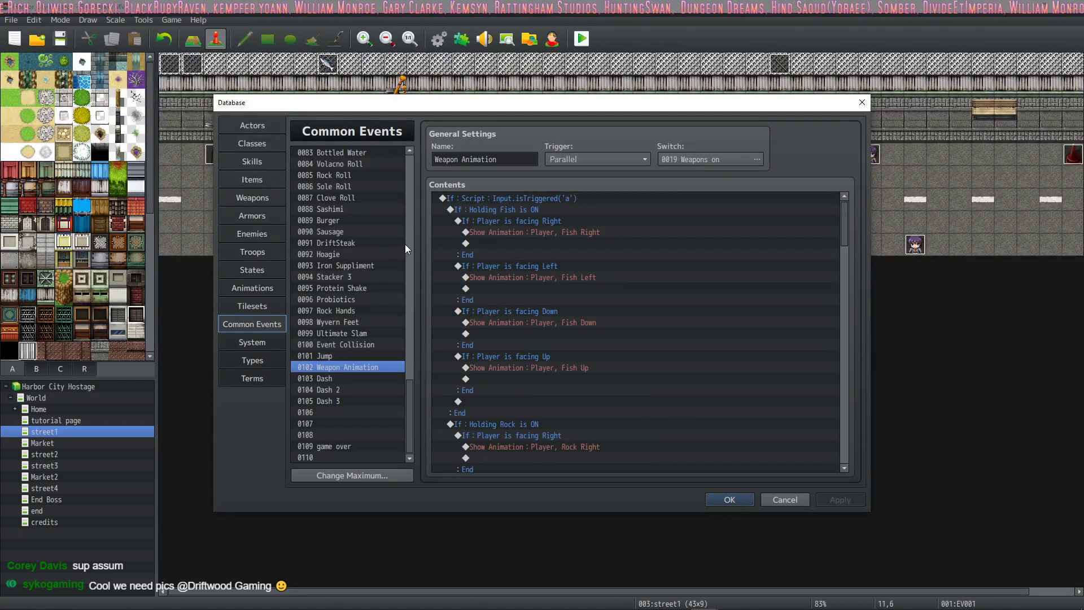
scroll(405, 244, up, 1)
drag(416, 381, 424, 128)
click(317, 151)
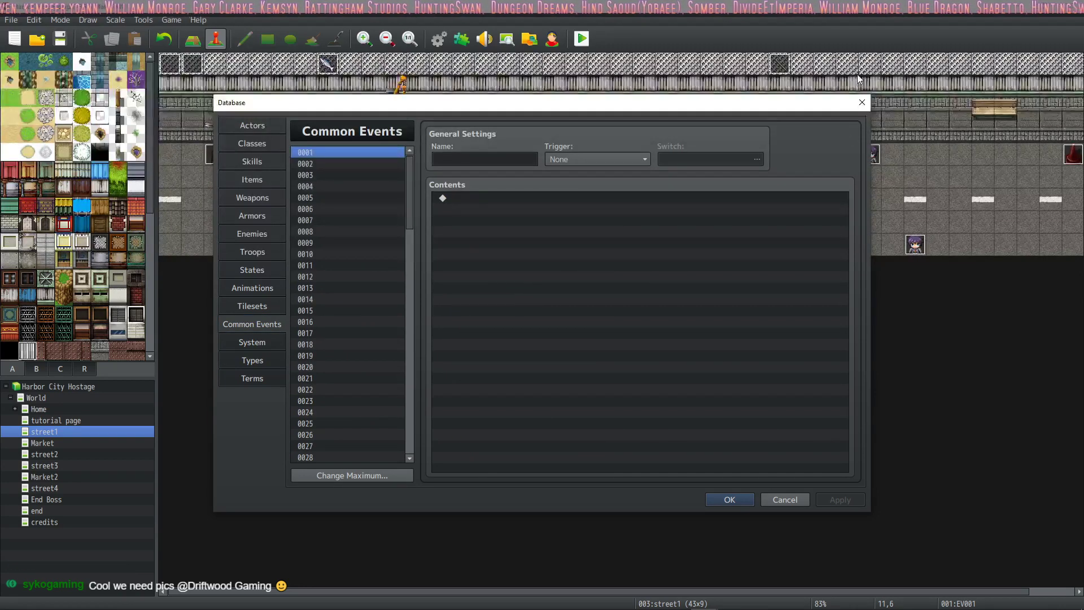
key(Escape)
Reopen enemy event EV001 and compare the commands on its pages 2 and 3
double_click(419, 203)
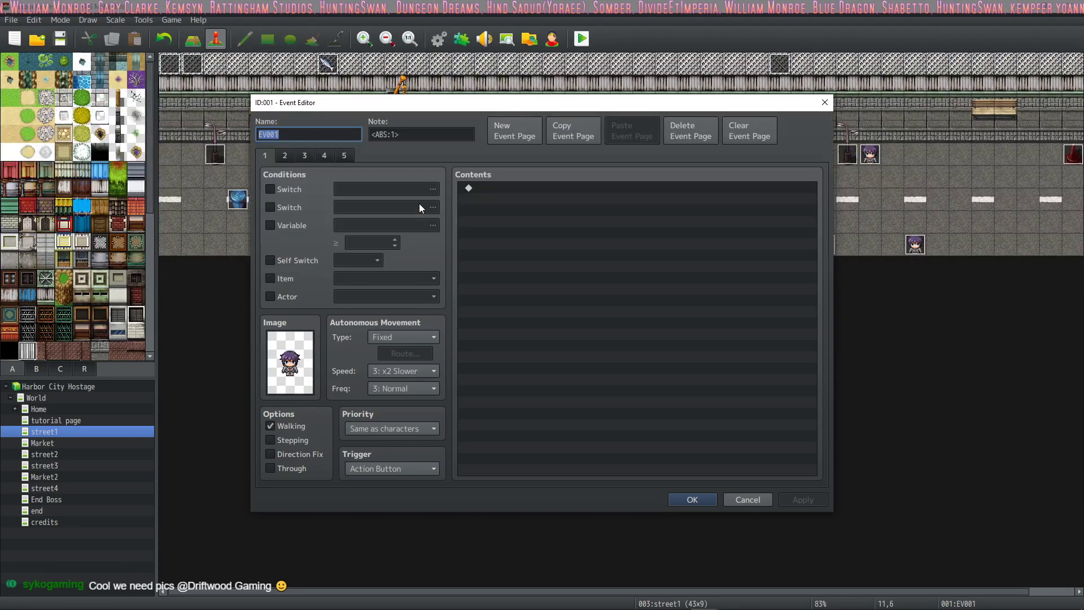
click(284, 155)
click(567, 199)
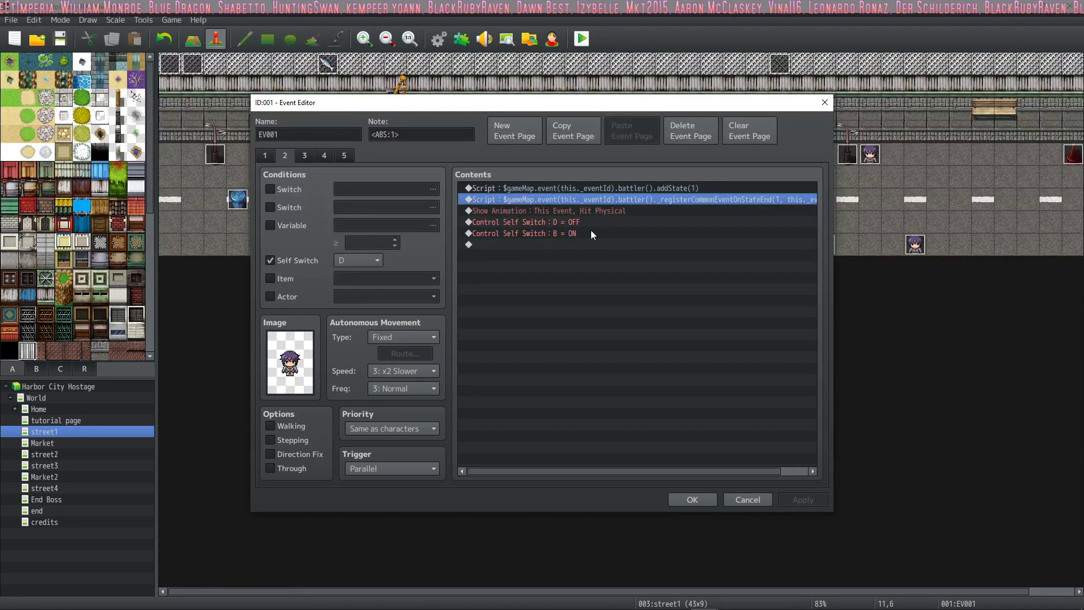
click(305, 158)
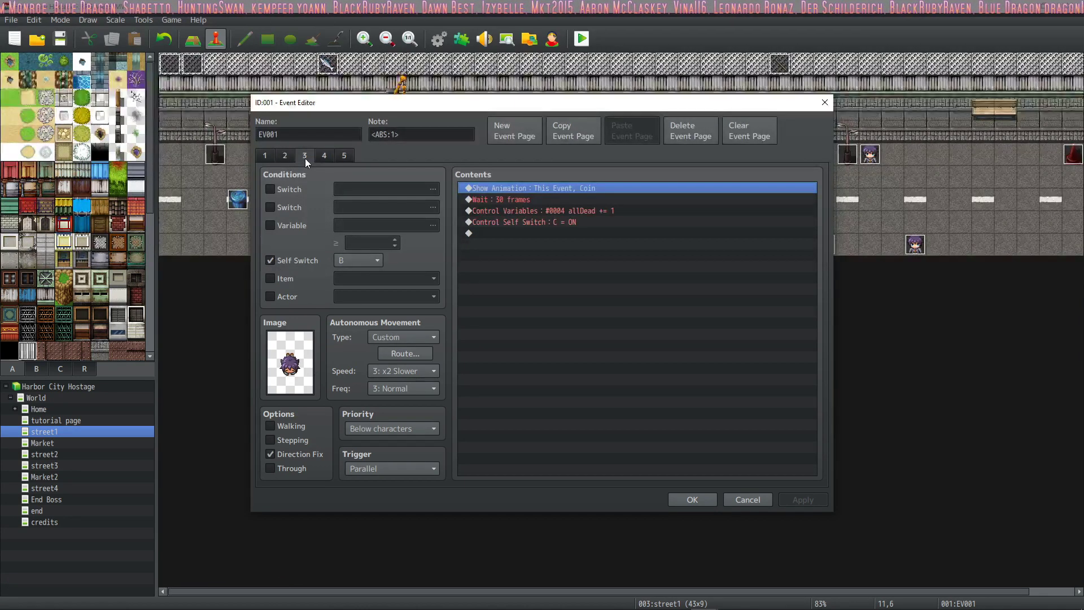
click(285, 156)
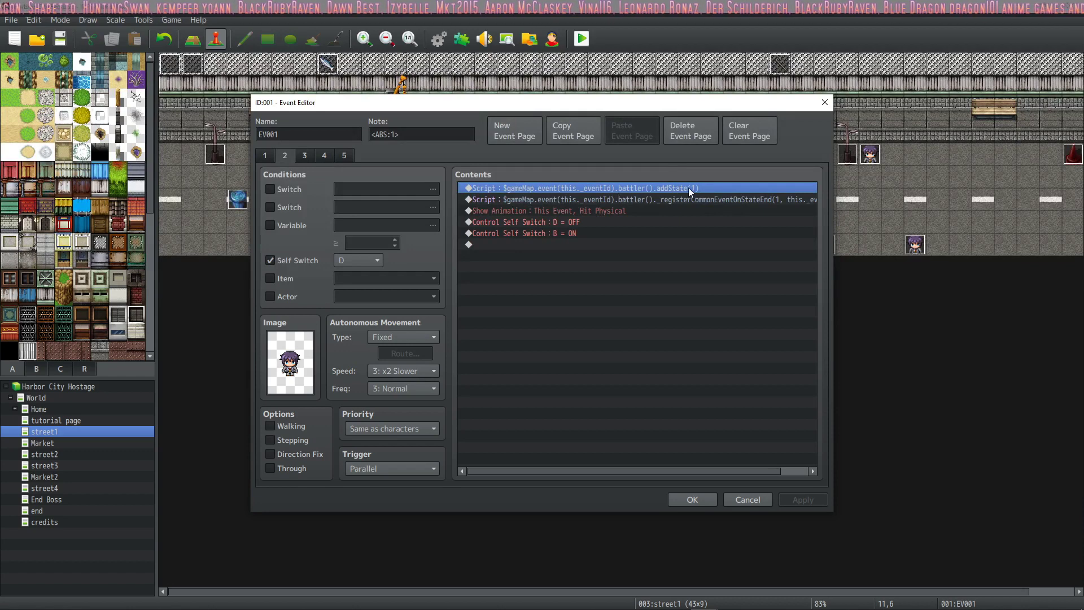
click(304, 155)
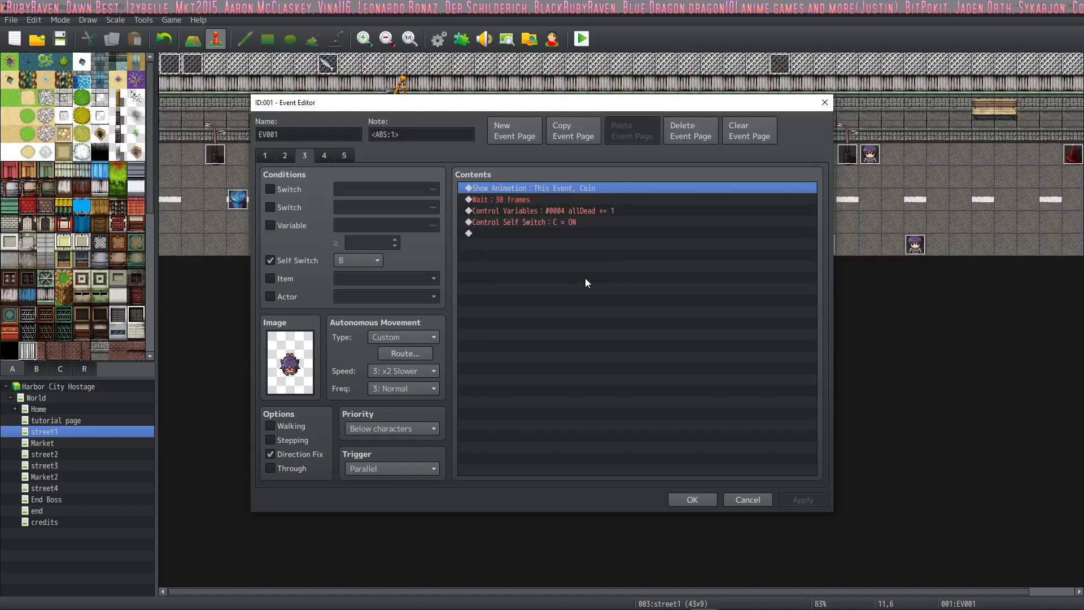
click(286, 156)
click(304, 156)
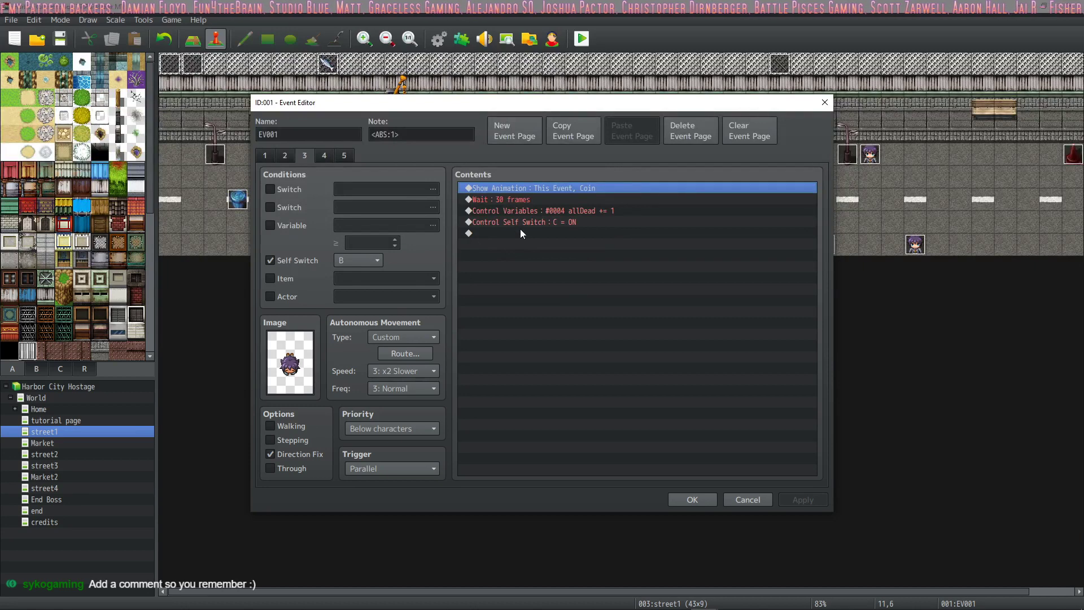
Examine the ABS loot plugin command and the animIndex script line on page 4 of the enemy event
click(325, 156)
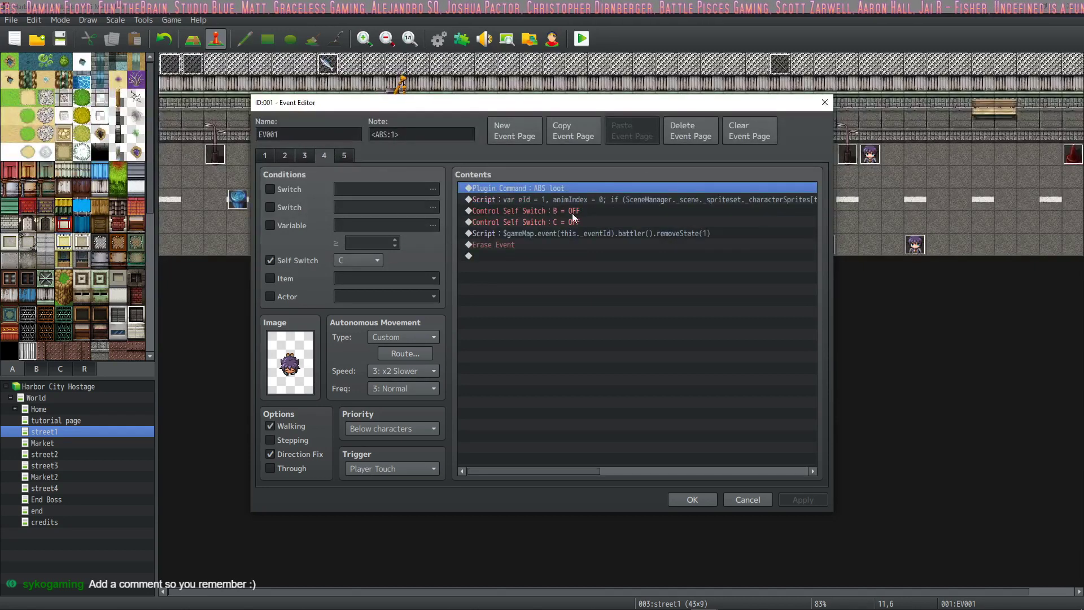
click(628, 200)
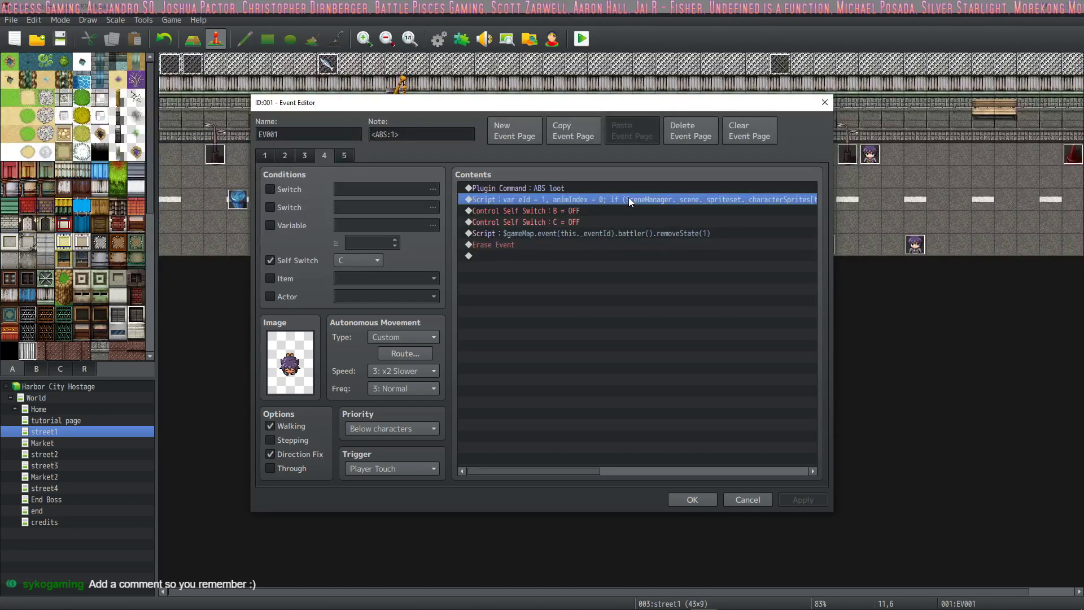
key(Insert)
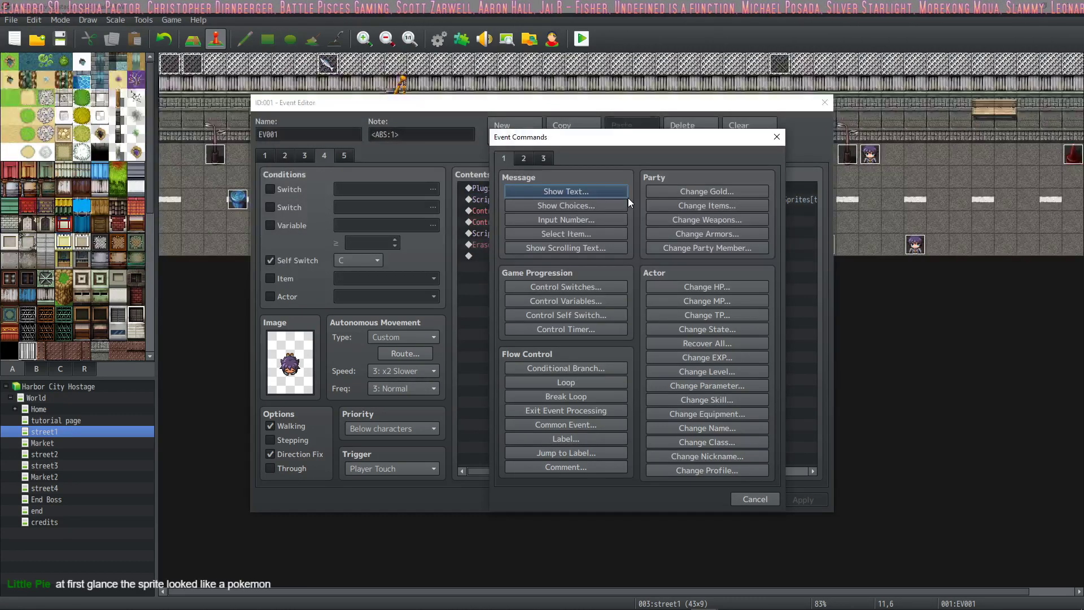
click(777, 136)
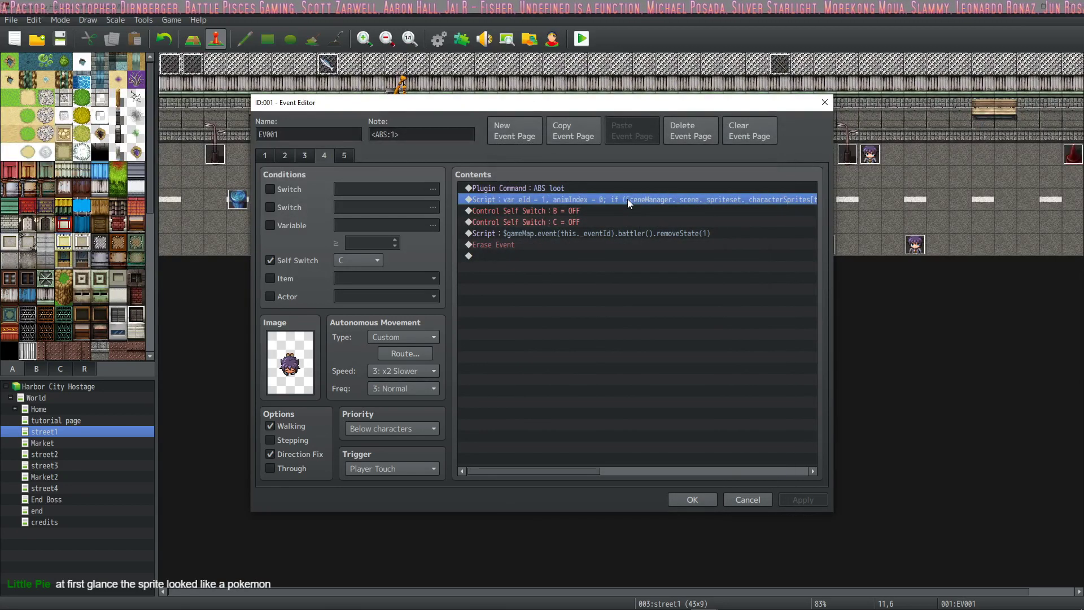
Copy page 4's full animIndex script and paste it into a new untitled file in Sublime Text
double_click(628, 198)
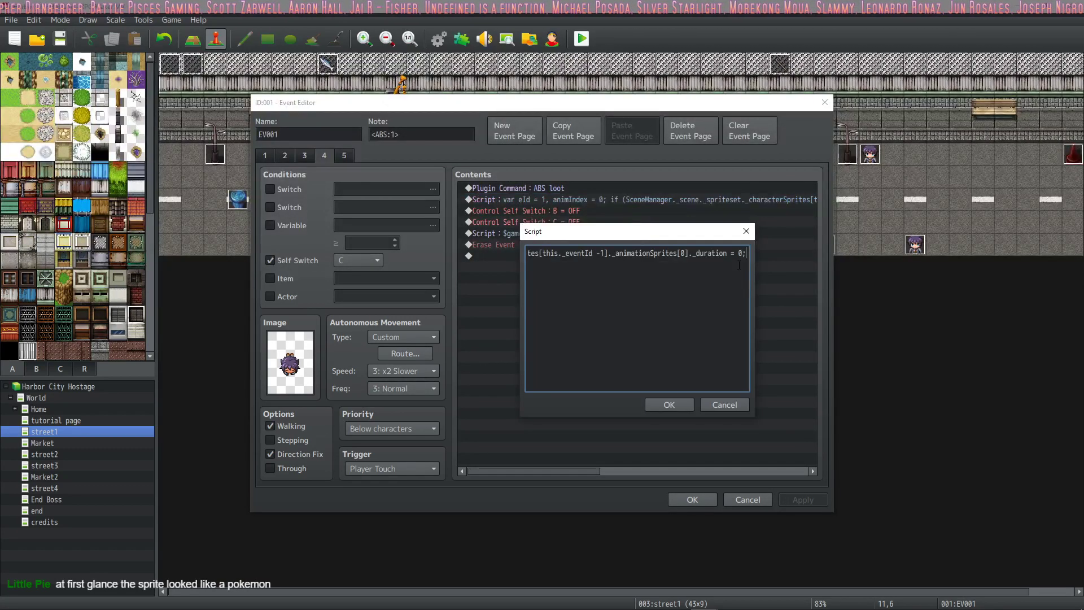
key(ctrl+a)
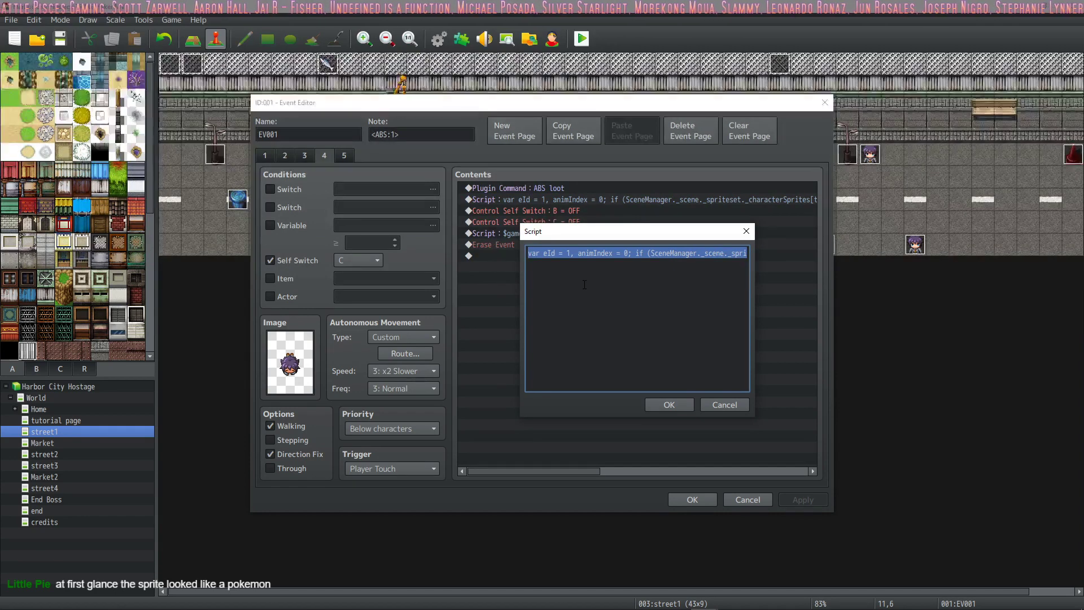
mouse_move(588, 607)
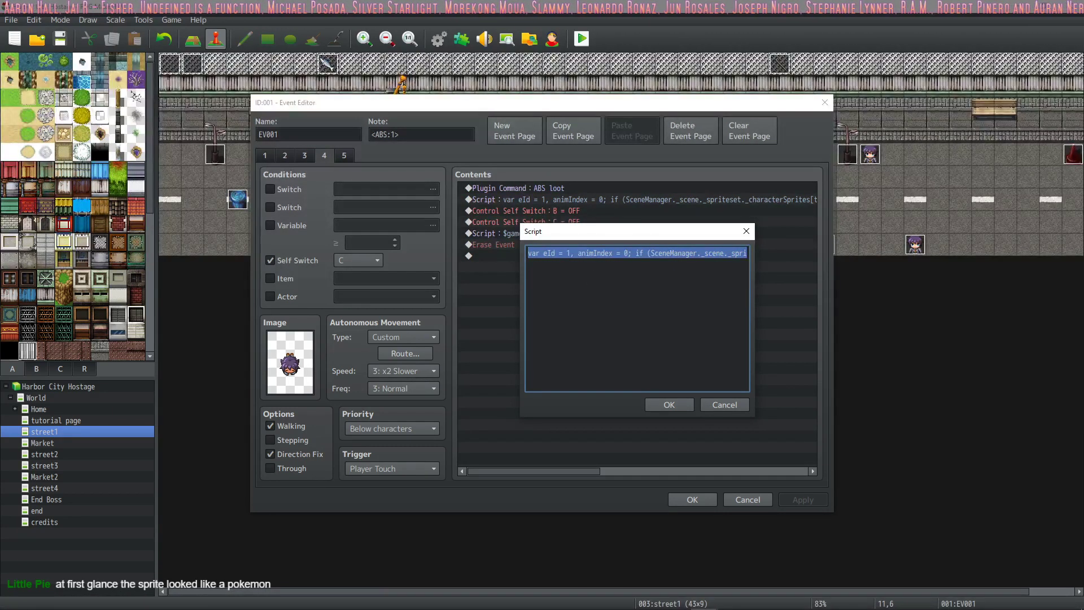
mouse_move(270, 607)
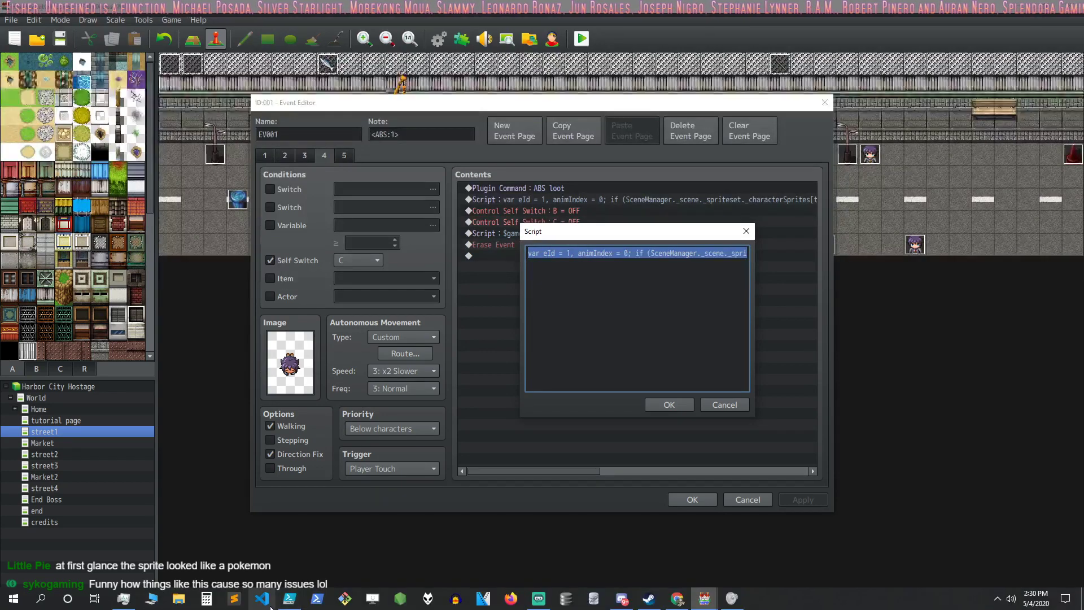
click(235, 600)
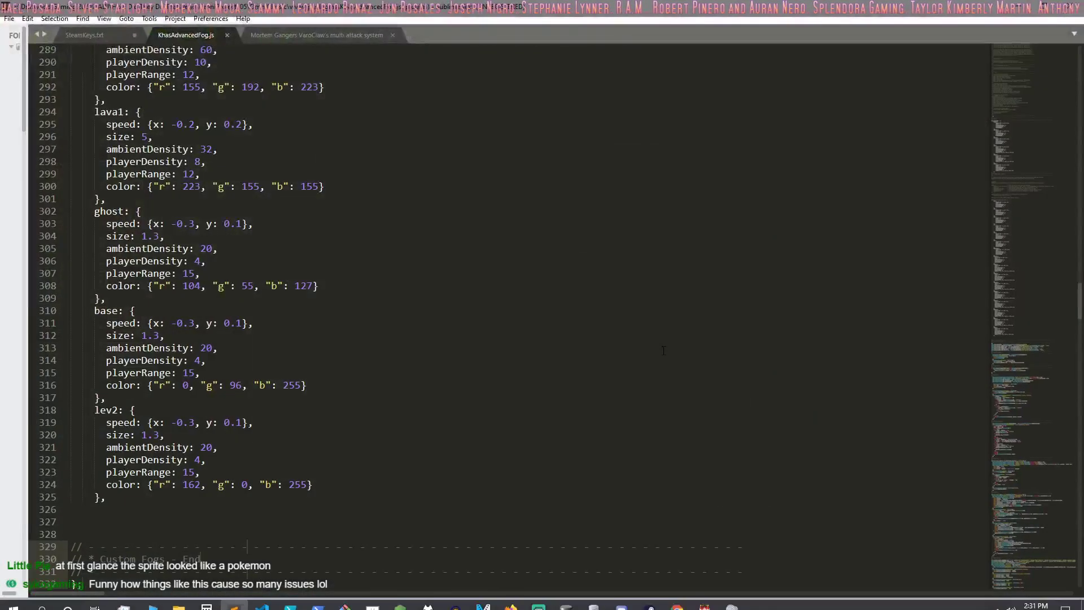
key(alt+Tab)
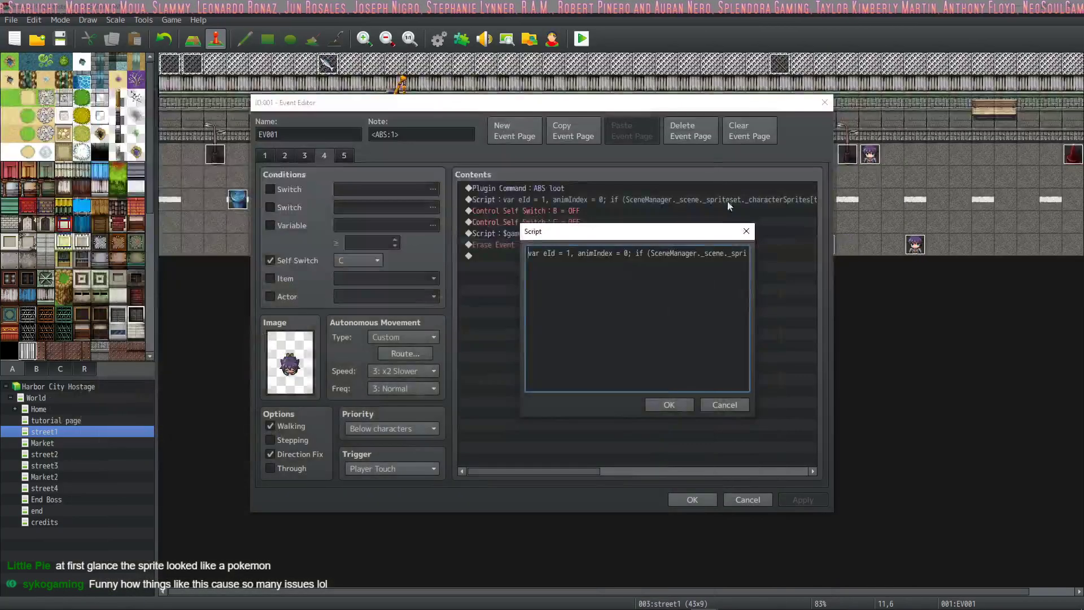
drag(704, 253, 811, 266)
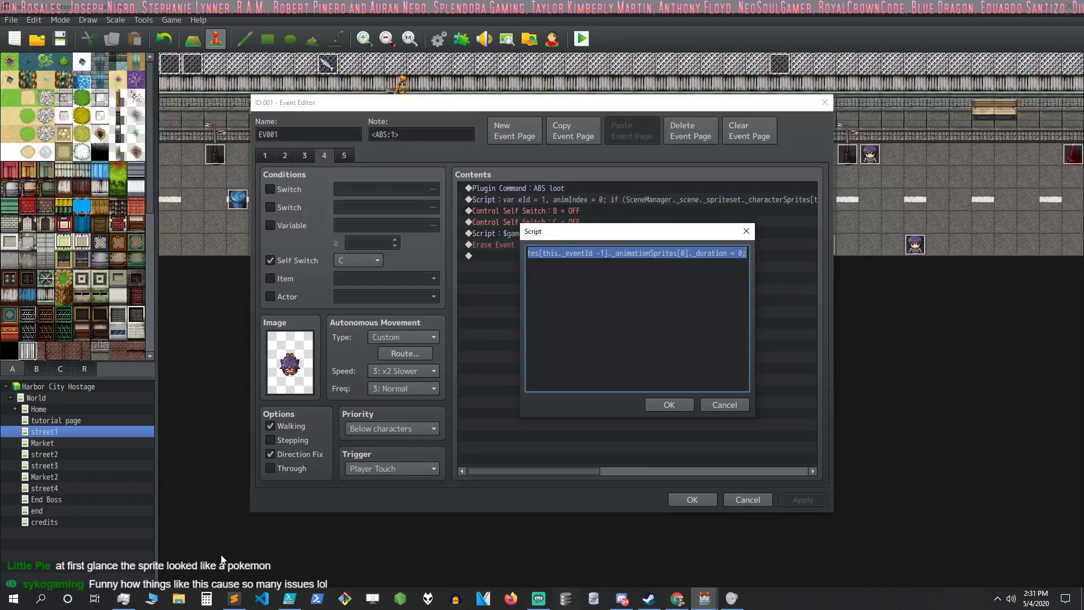
click(234, 598)
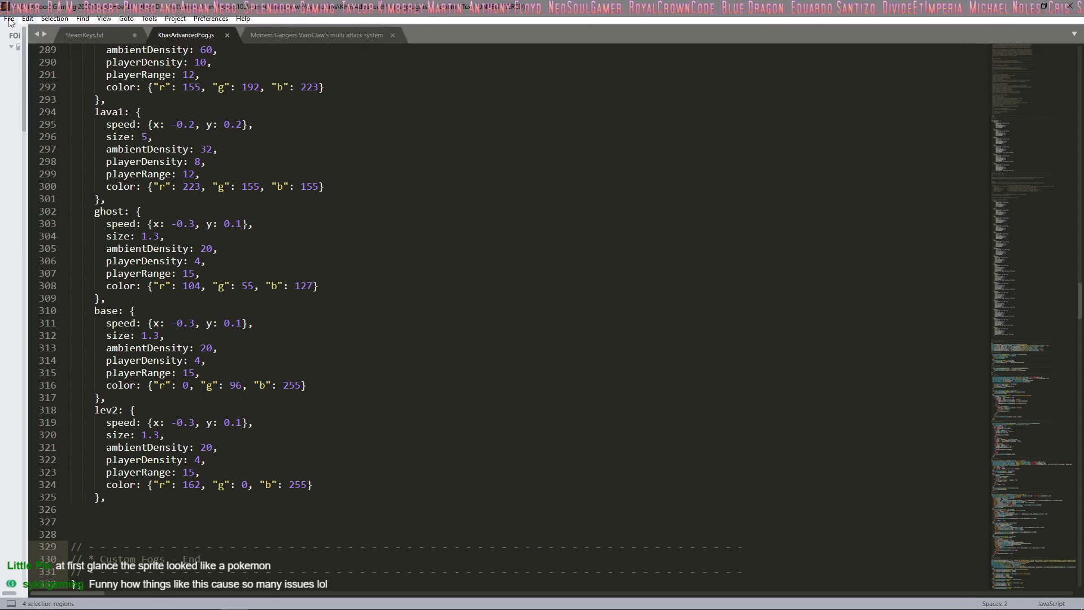
click(9, 19)
click(25, 29)
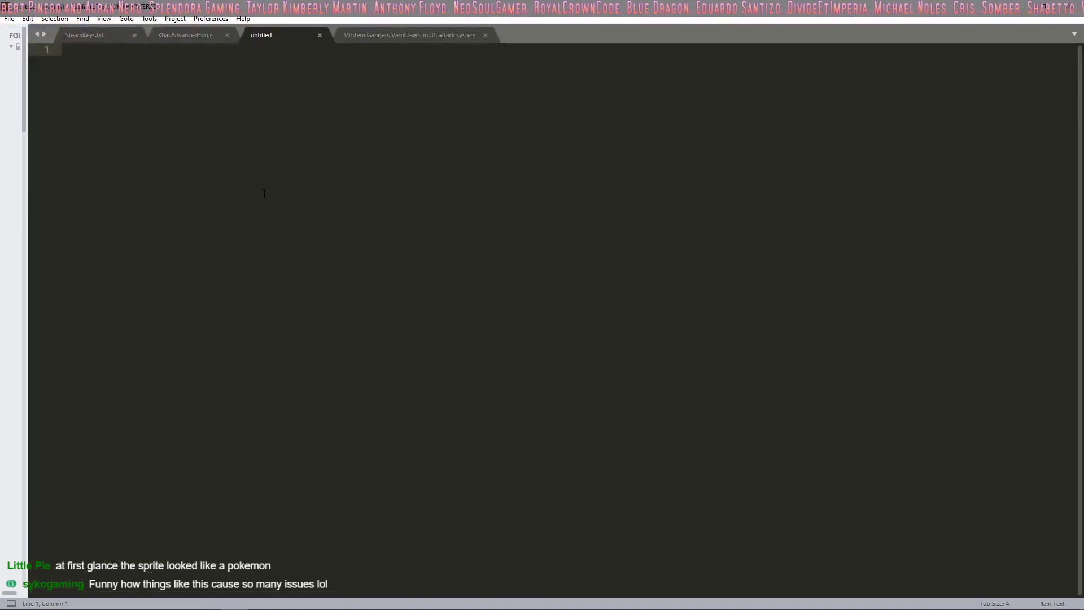
text(var eId = 1, animIndex = 0; if (SceneManager._scene._spriteset._characterSprites[this._eventId -1]._animationSprites[0]) SceneManager._scene._spriteset._characterSprites[this._eventId -1]._animationSprites[0]._duration = 0;)
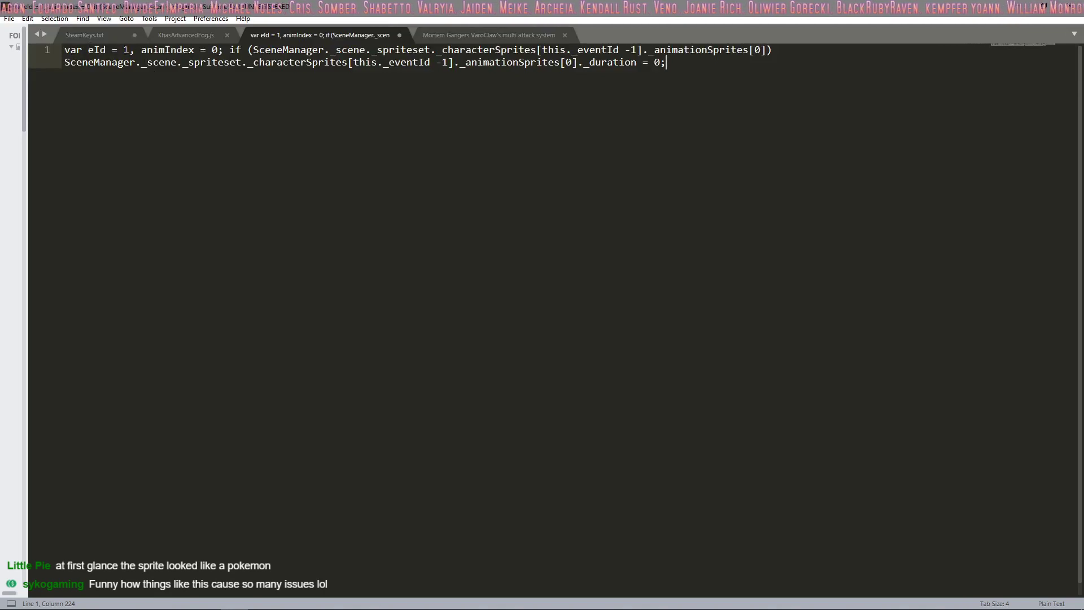
Examine the eId value in the pasted script against EV001 in RPG Maker MV, and close the script window
click(124, 50)
double_click(126, 50)
mouse_move(681, 605)
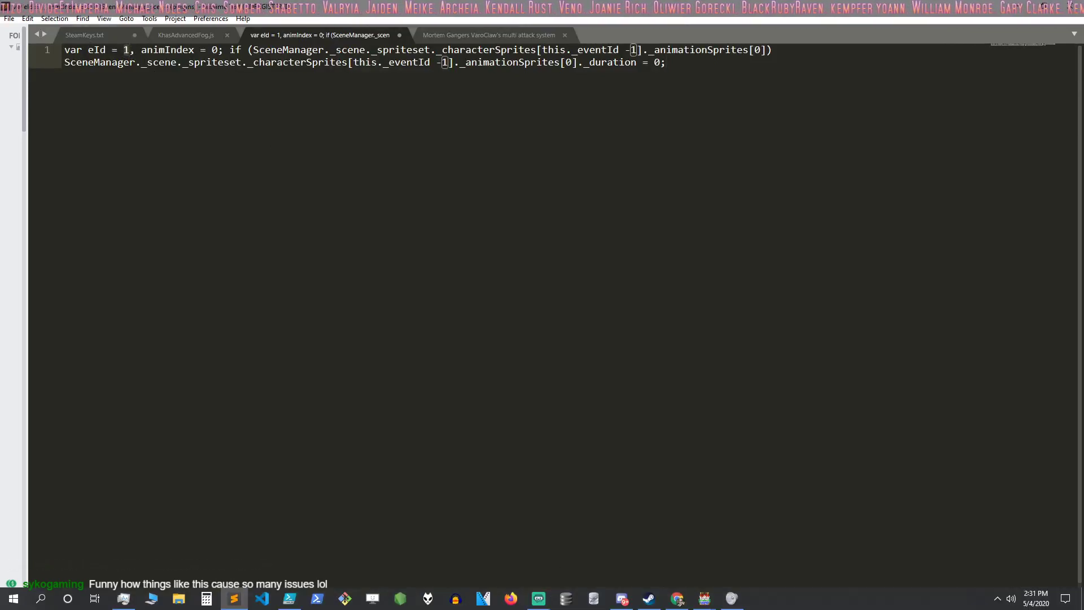
click(652, 563)
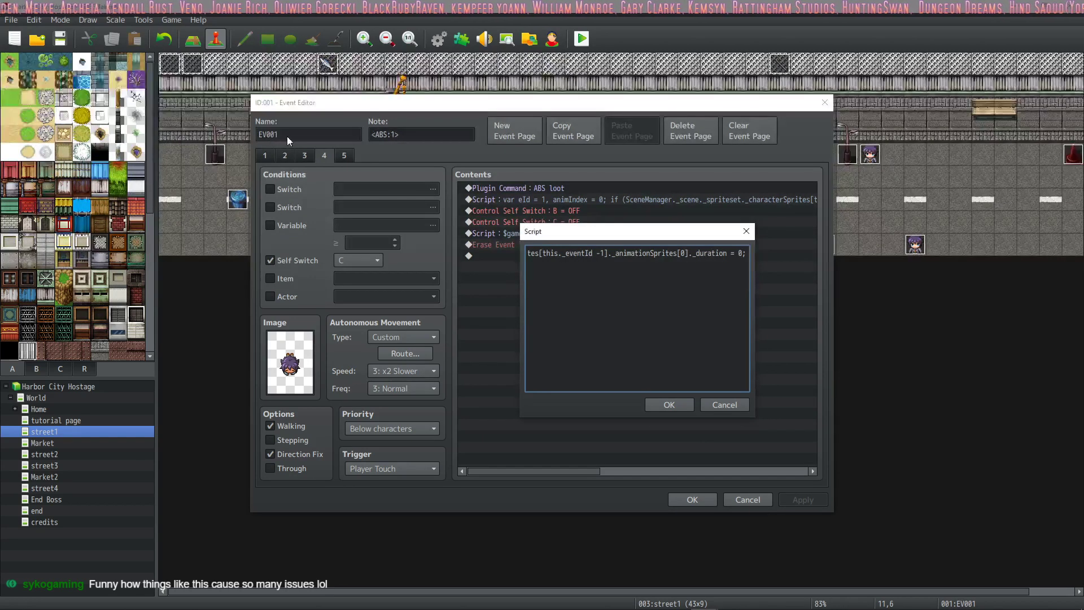
mouse_move(787, 600)
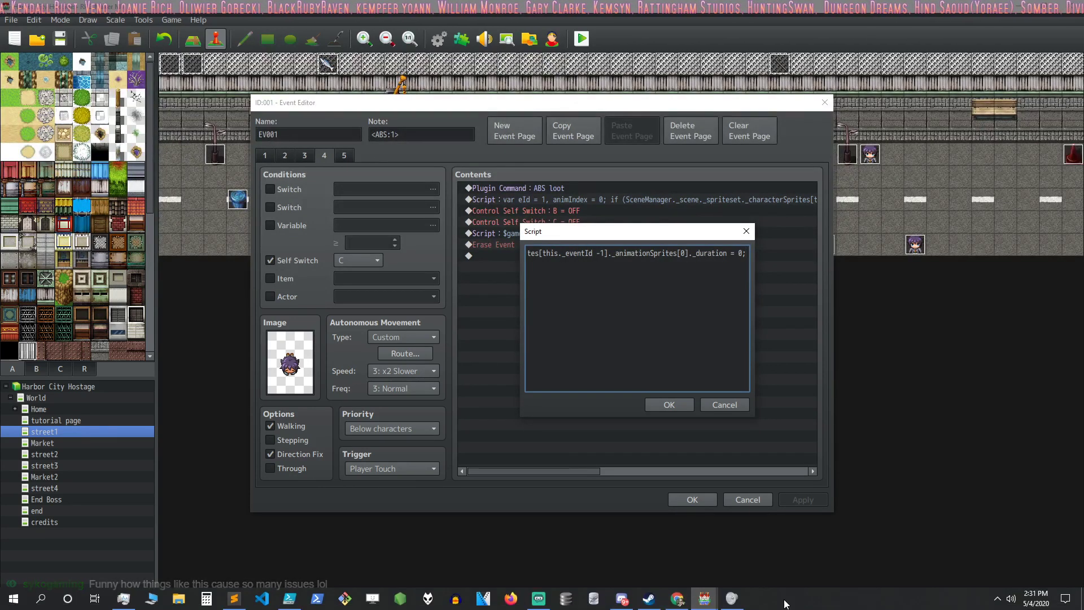
click(234, 598)
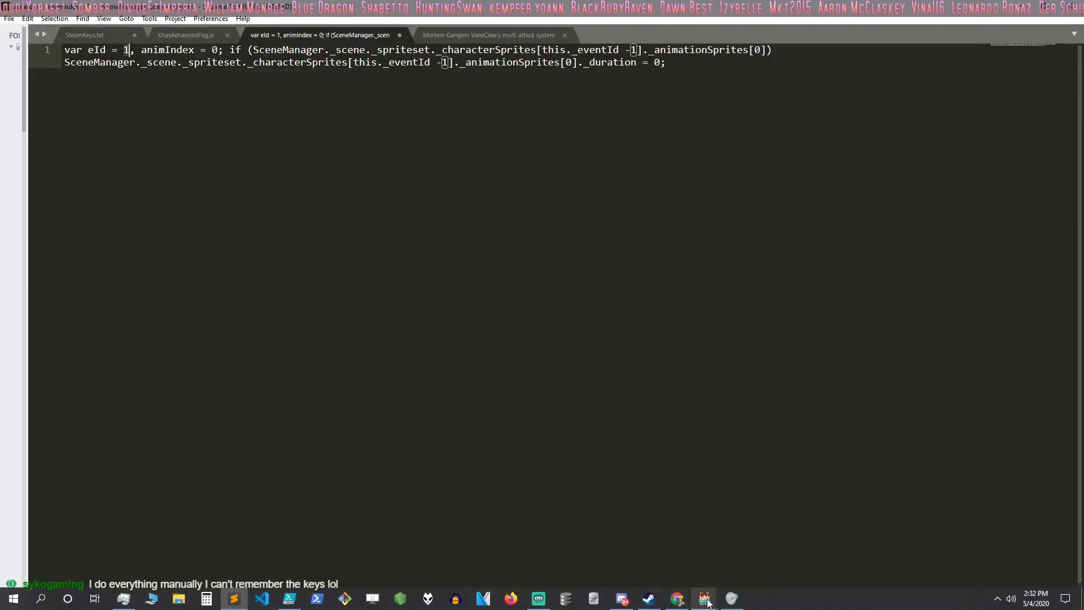
mouse_move(707, 602)
click(643, 536)
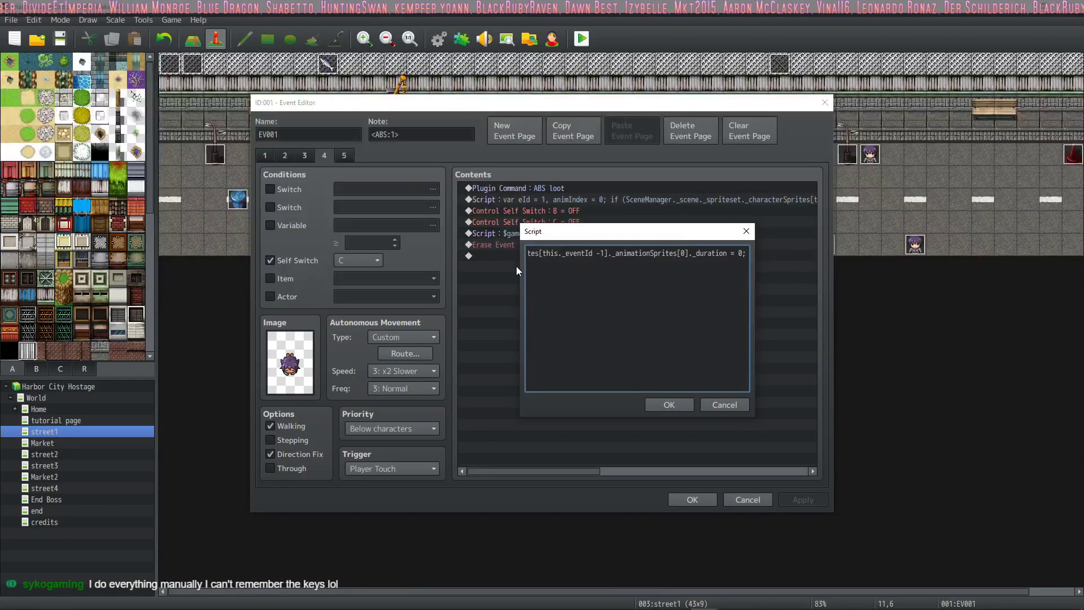
click(672, 404)
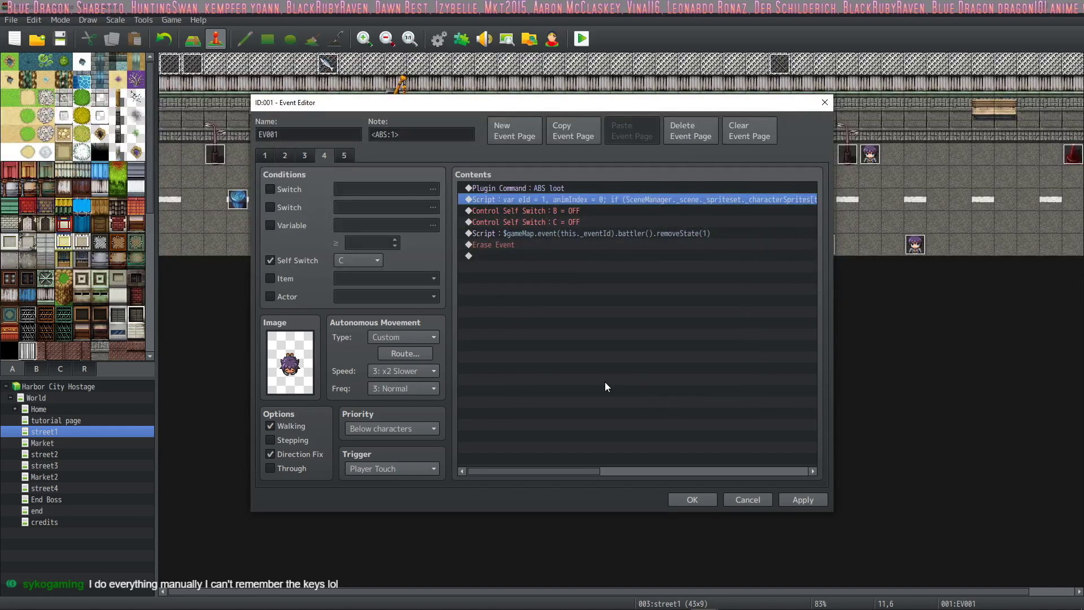
Examine page 4's removeState script line and page 5's removeState and Erase Event commands under the Map 1 Eraser switch
click(627, 231)
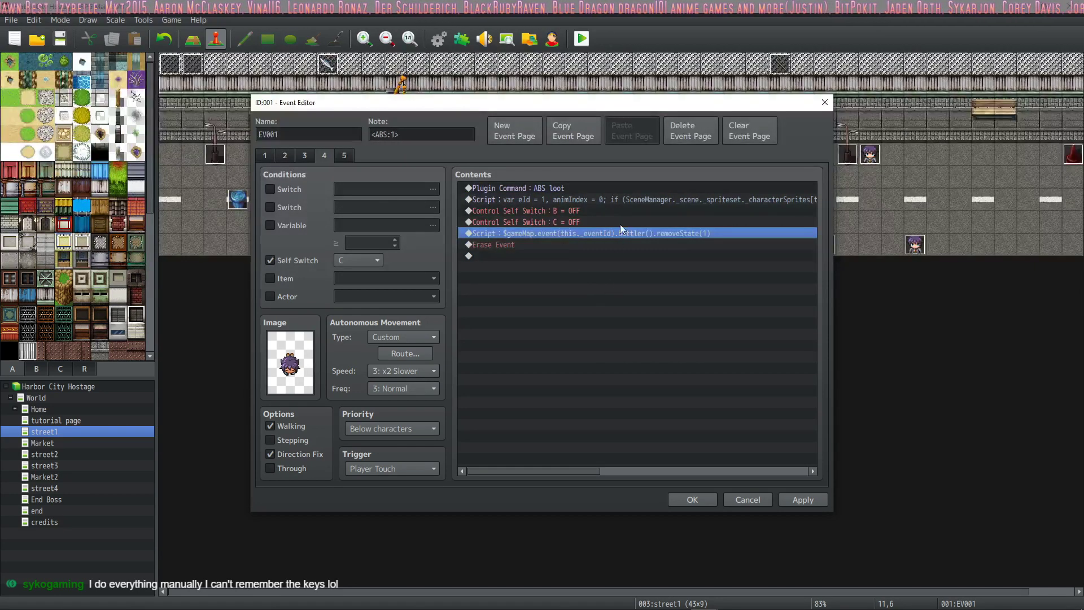
click(344, 155)
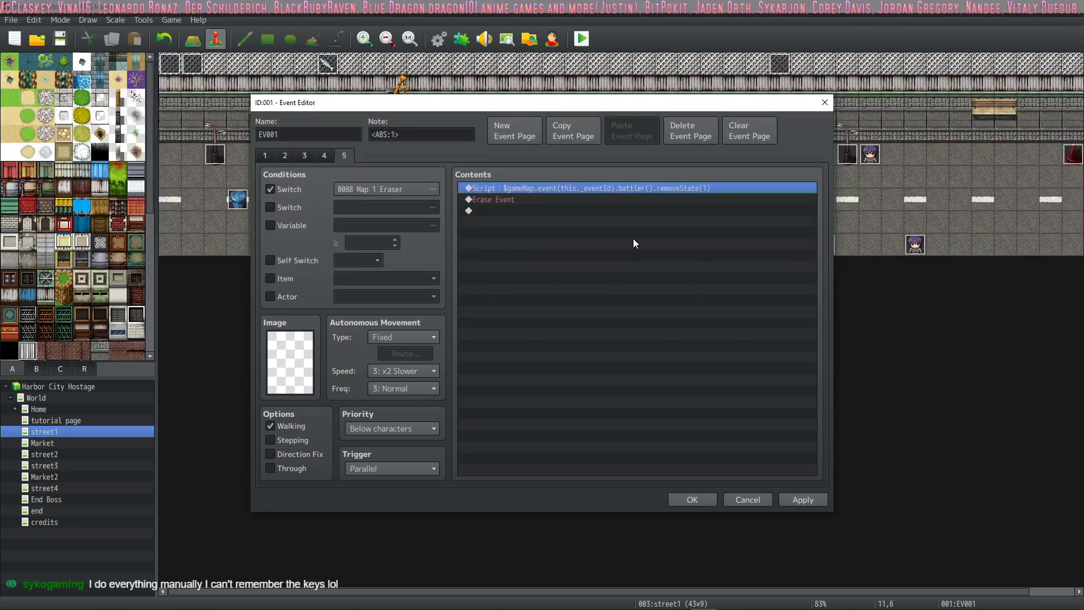
click(621, 200)
click(621, 186)
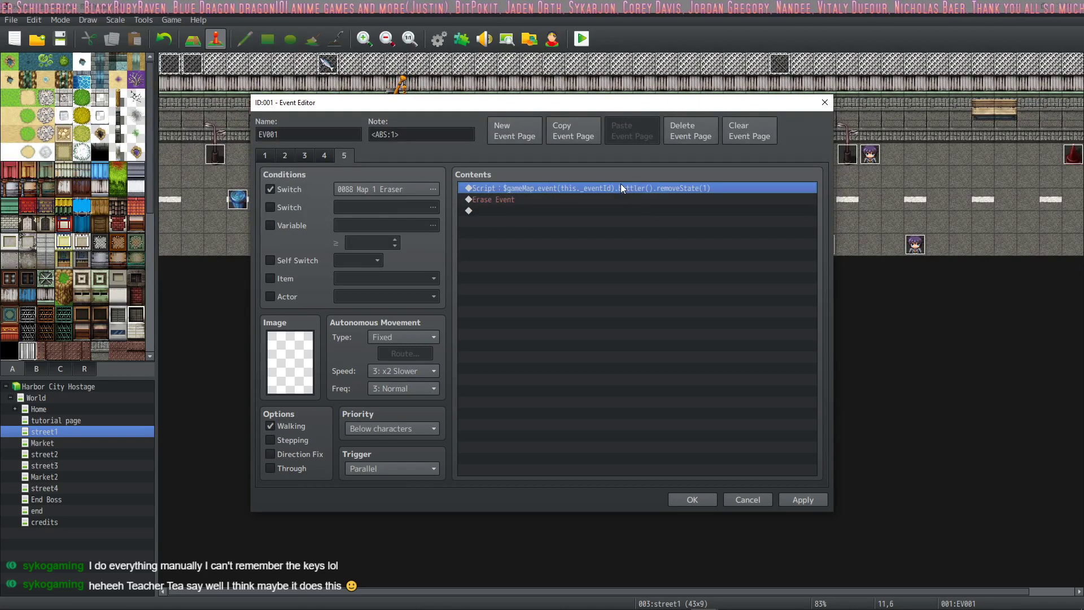
click(623, 199)
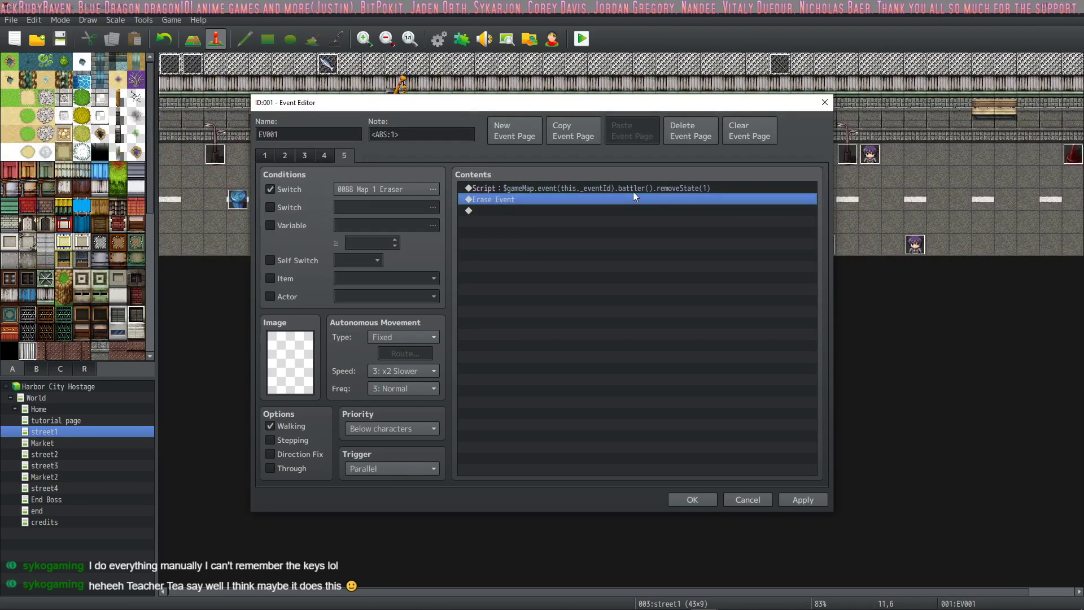
Compare page 5's removeState and Erase Event lines with page 4 of the enemy event, and close the event
click(632, 187)
click(628, 199)
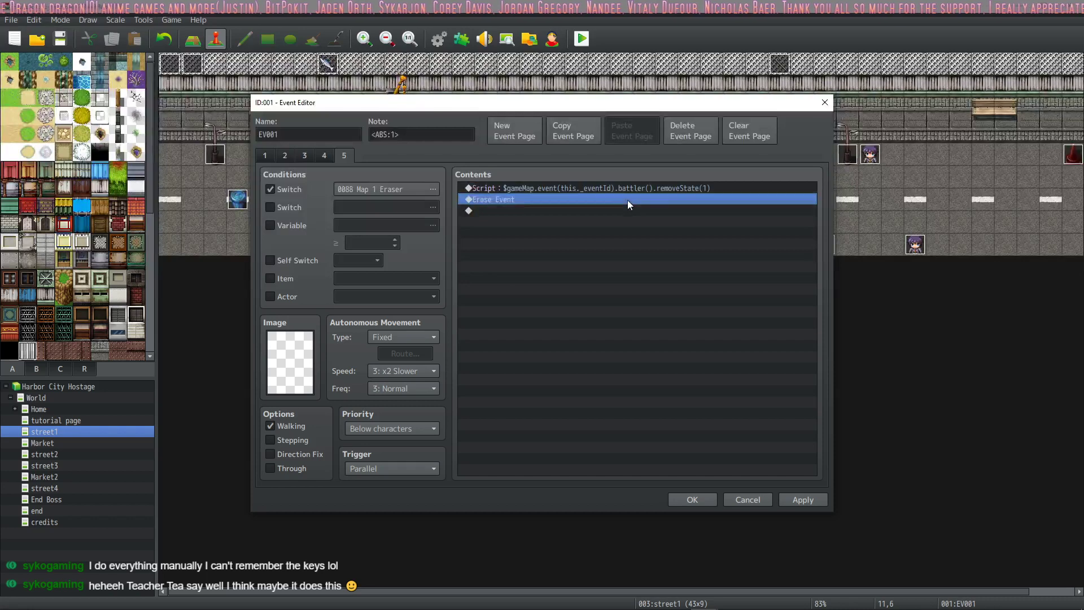
click(623, 189)
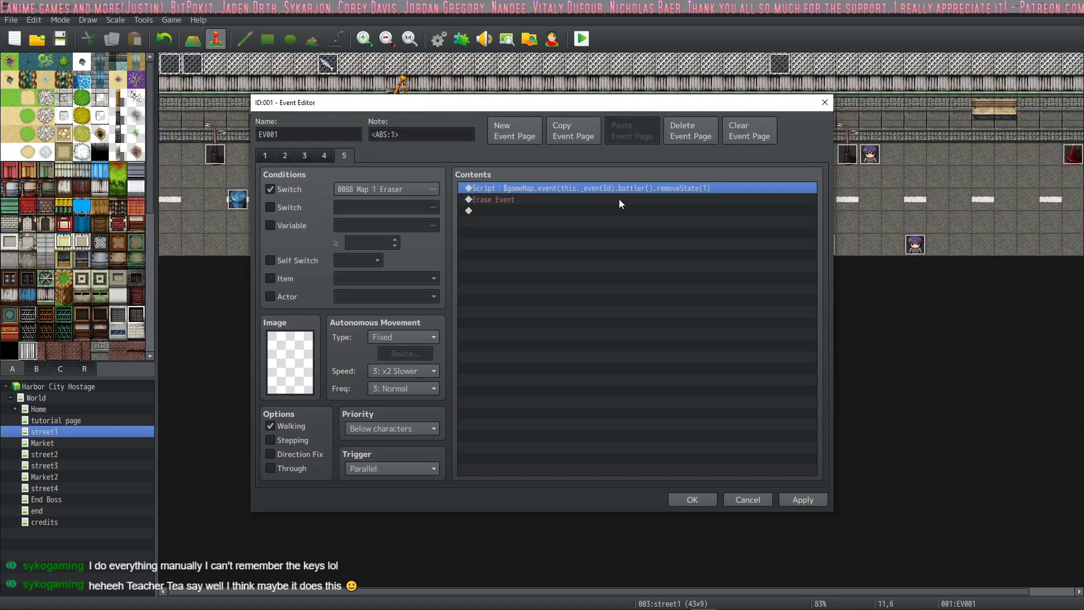
click(618, 198)
click(621, 188)
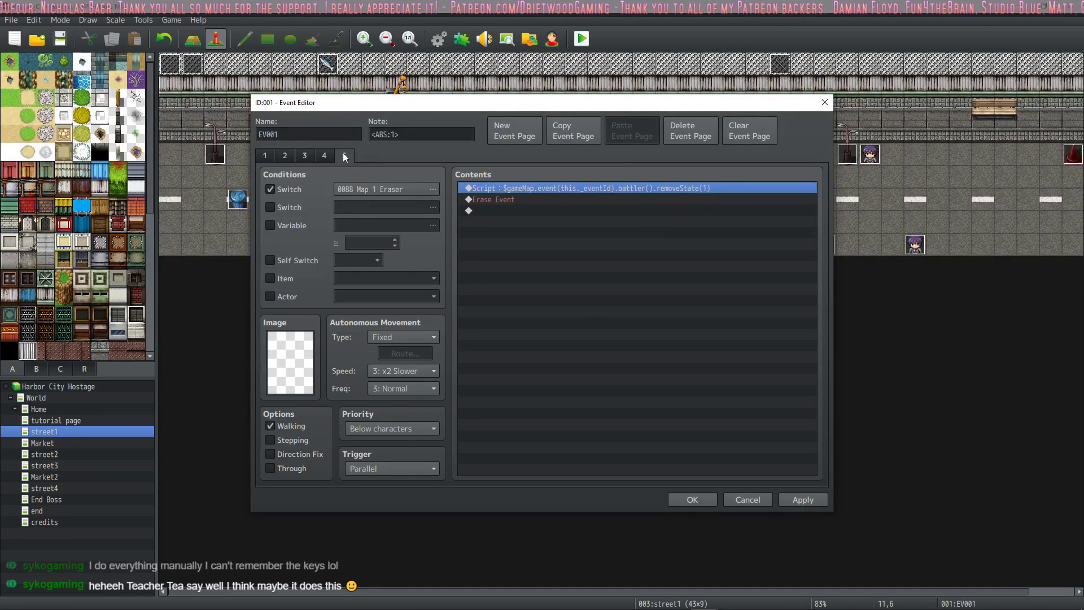
click(325, 155)
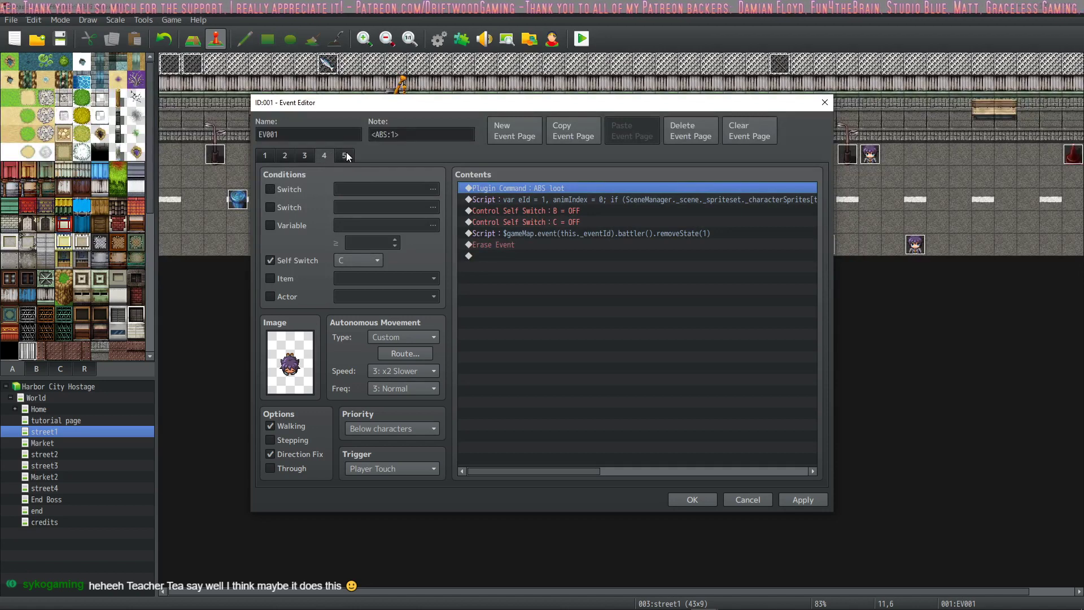
click(346, 156)
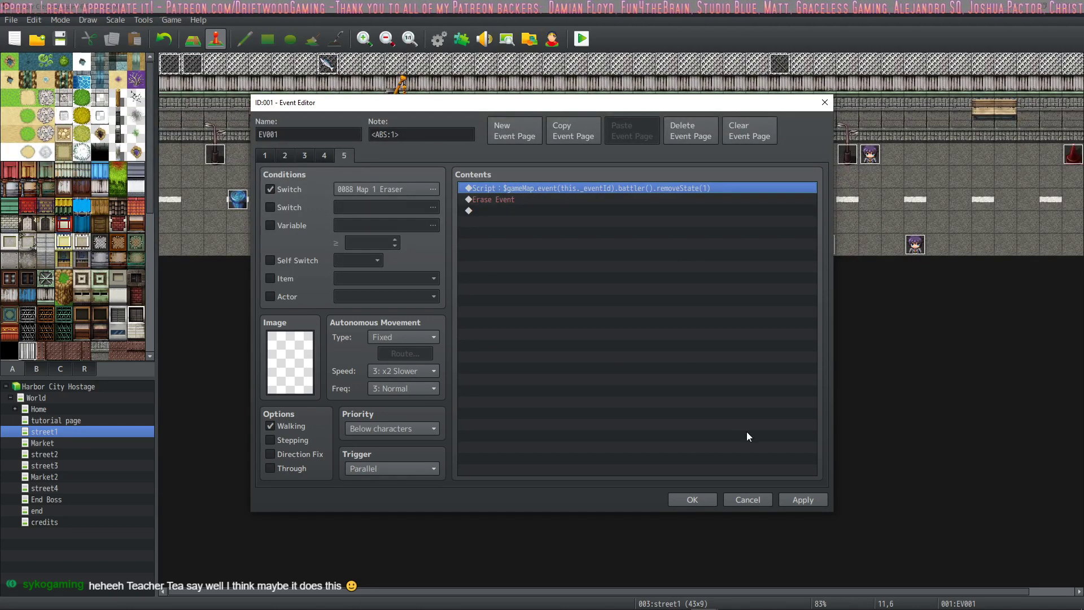
click(692, 499)
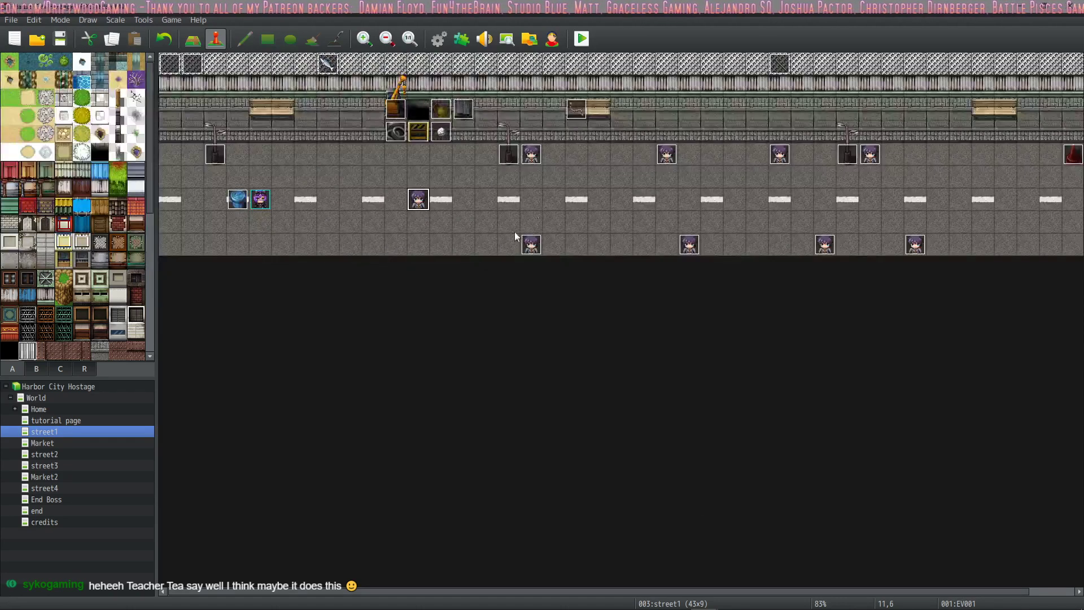
Examine page 2 of street1's exit event EV018, focusing on the Map 1 Eraser switch and the weapon reset commands, and close it
drag(339, 591, 484, 600)
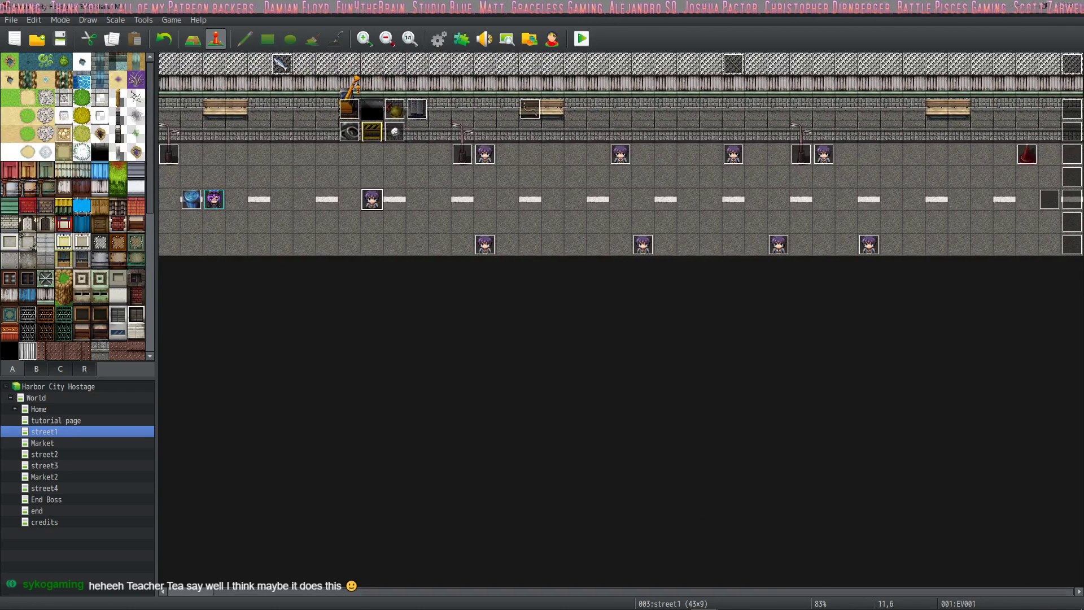
double_click(1073, 63)
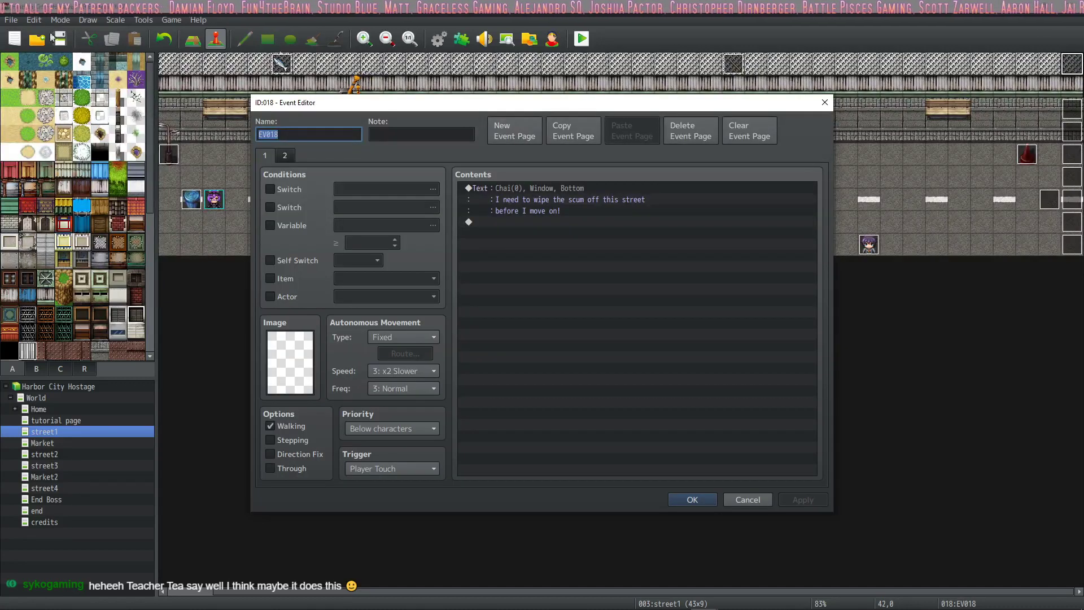
click(285, 156)
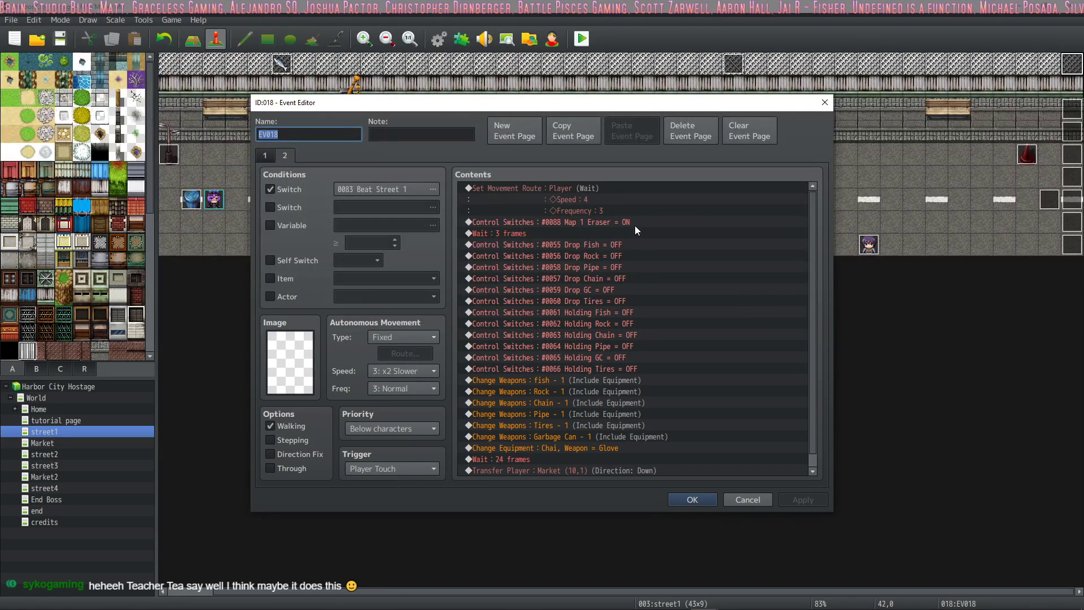
click(600, 223)
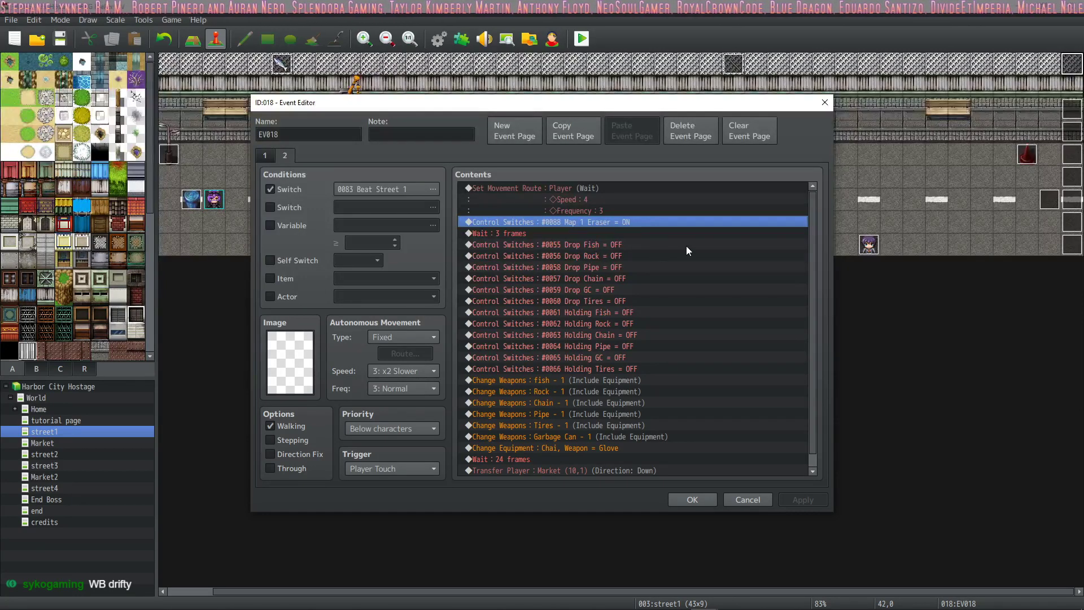
scroll(639, 283, down, 1)
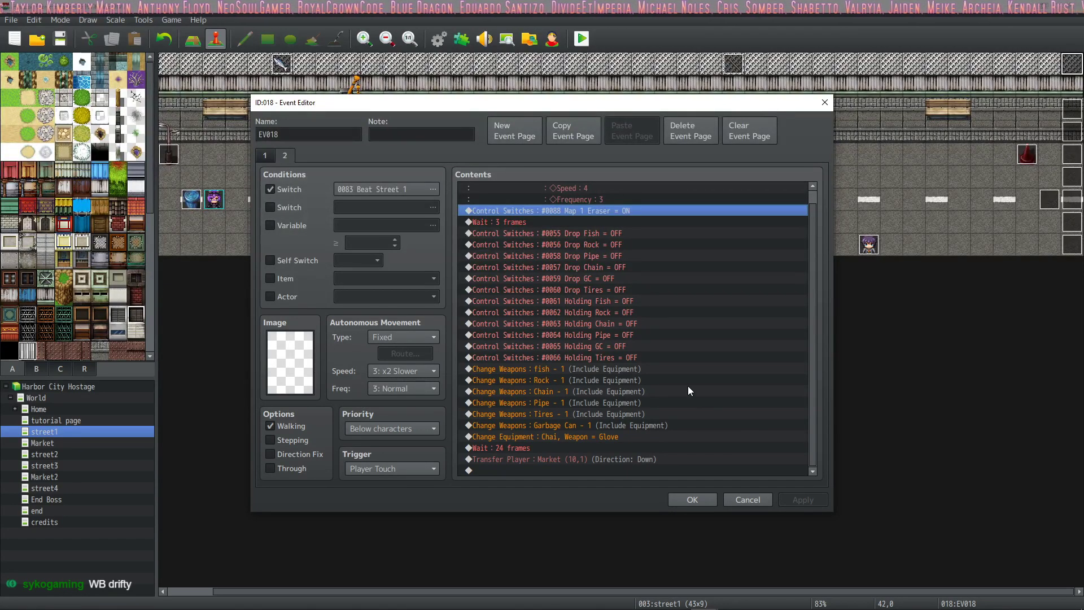
scroll(690, 375, up, 1)
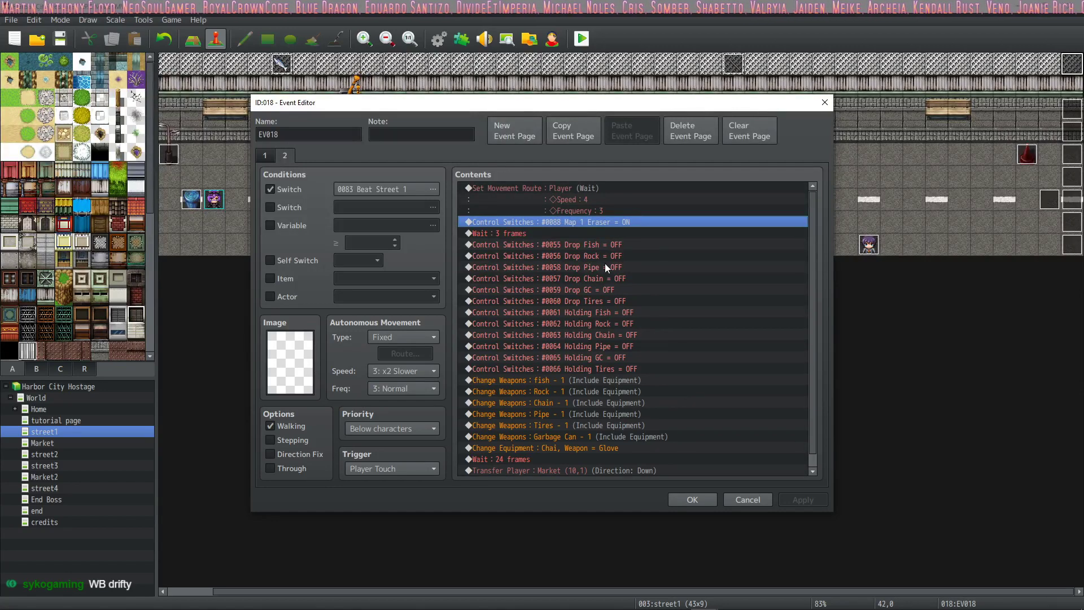
click(825, 102)
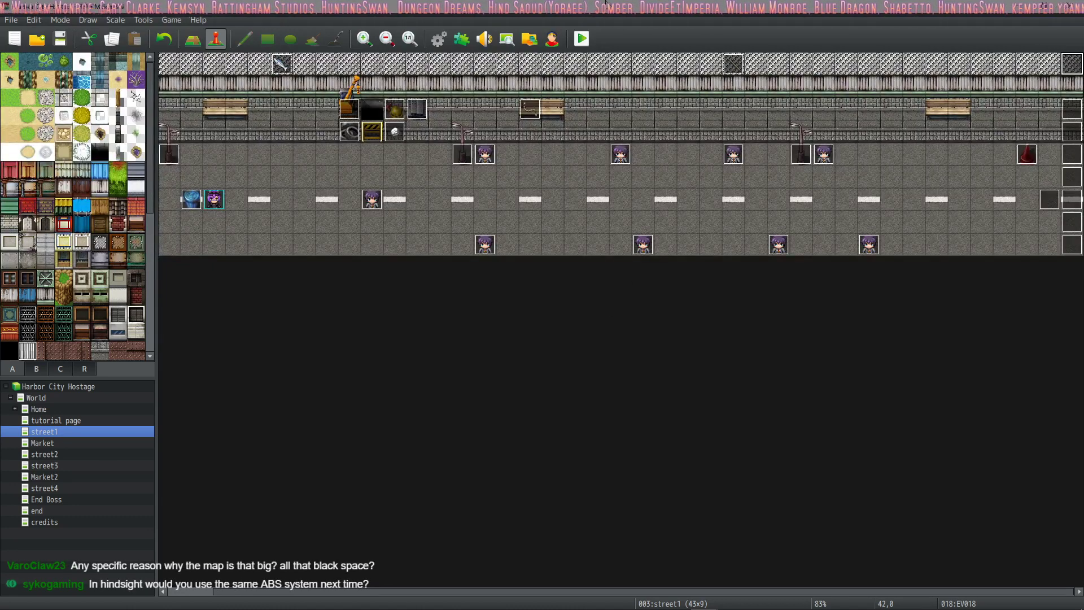
Playtest Harbor City Hostage in a maximized window and start a new game
key(alt+F4)
click(494, 326)
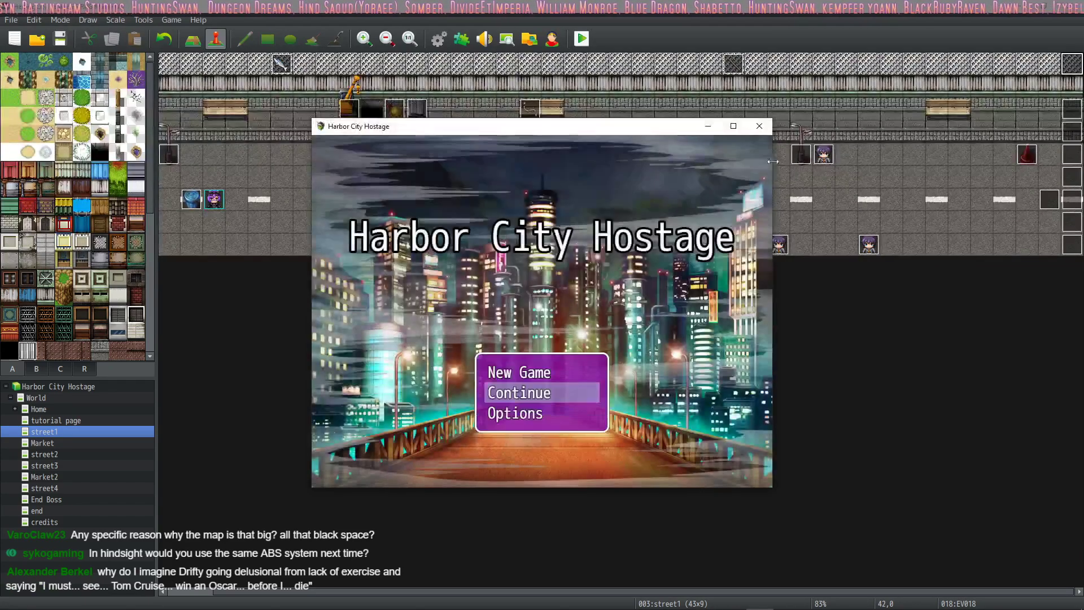
click(734, 127)
click(499, 405)
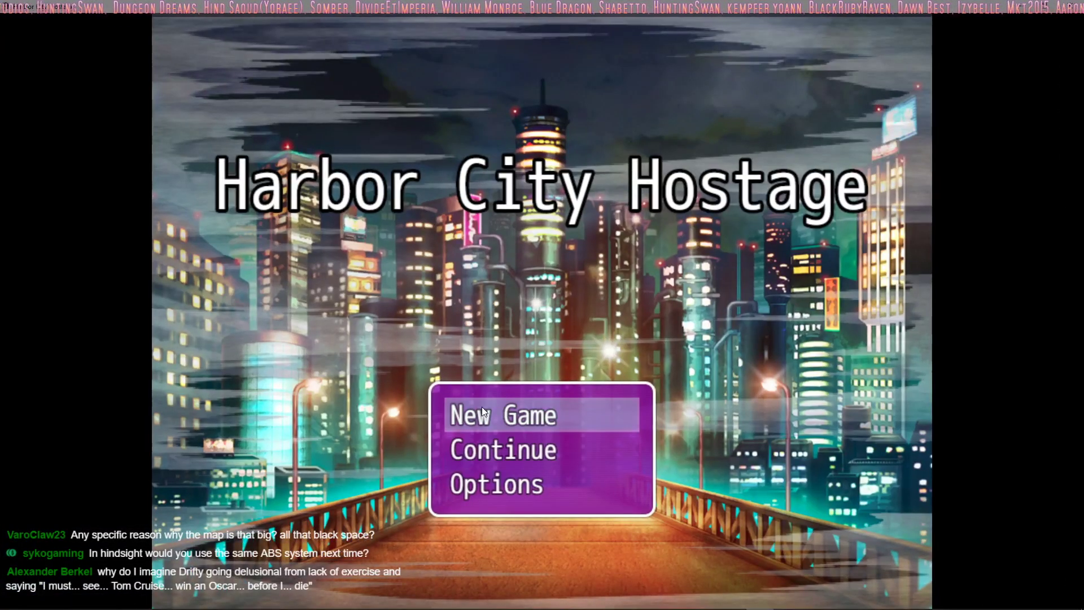
click(482, 407)
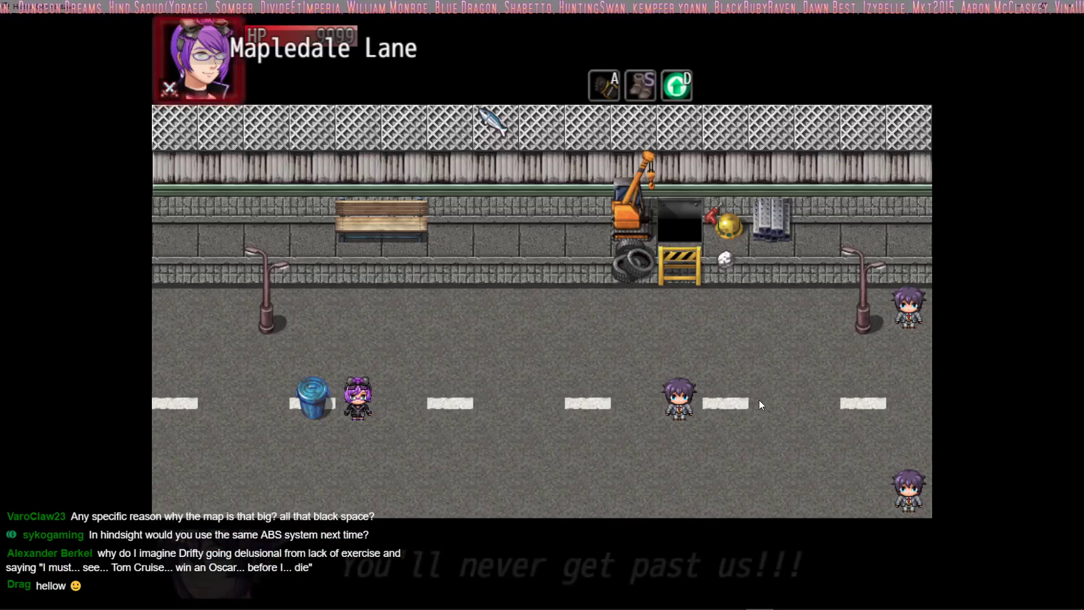
Dash back and forth along the street into the approaching thugs to test the dash and enemy reactions
key(Right)
key(d)
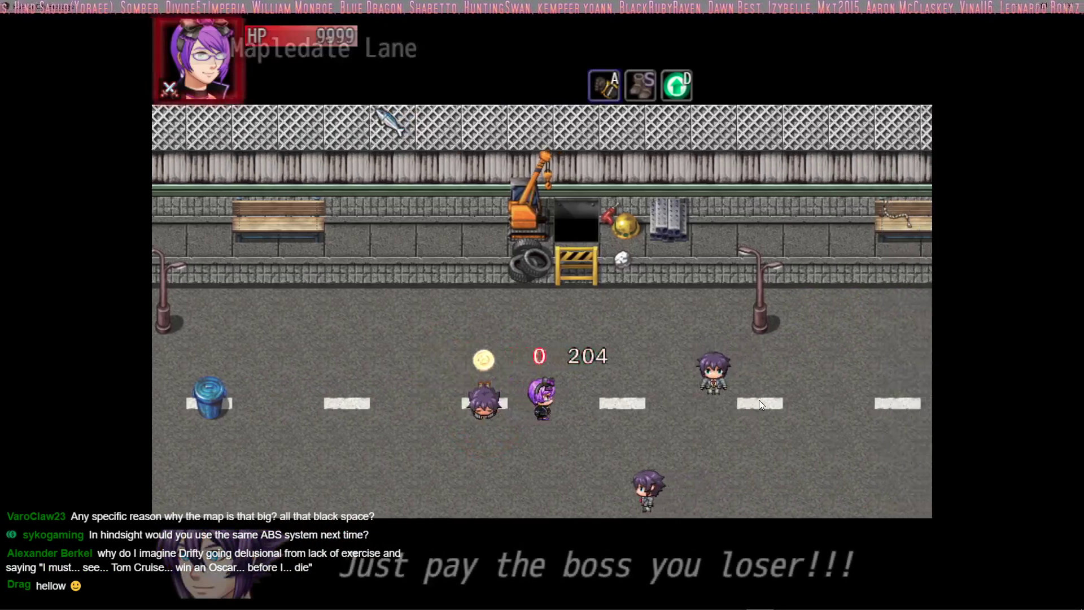
key(Left)
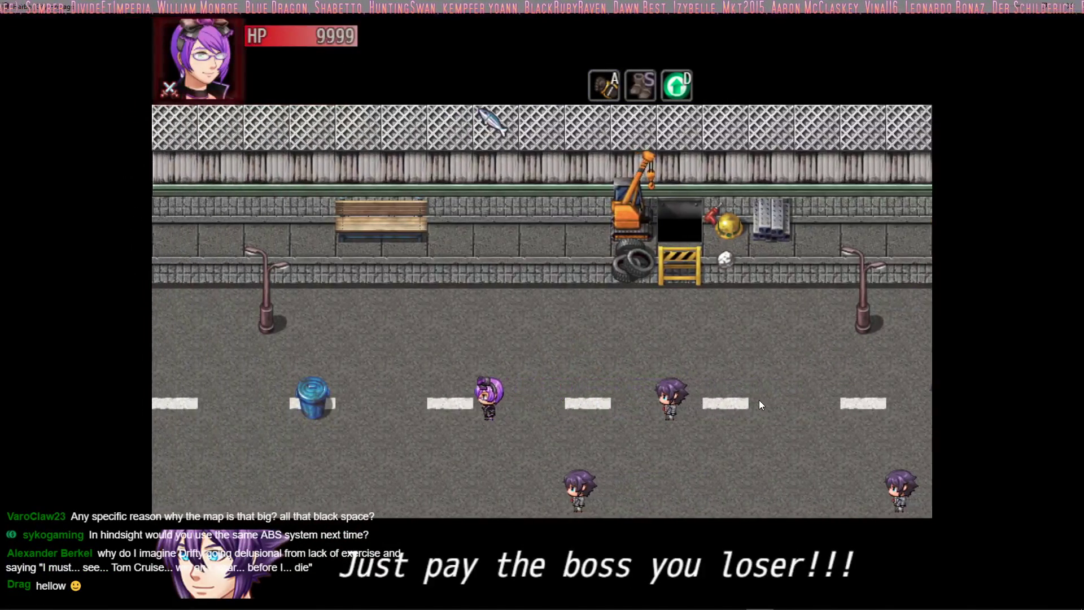
key(Right)
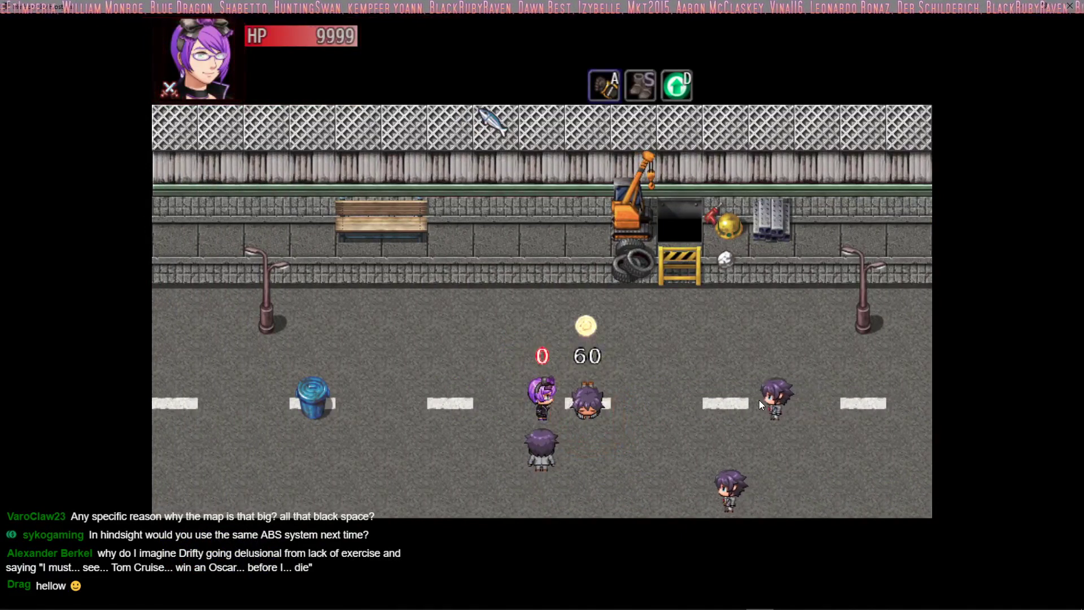
key(Right)
key(Left)
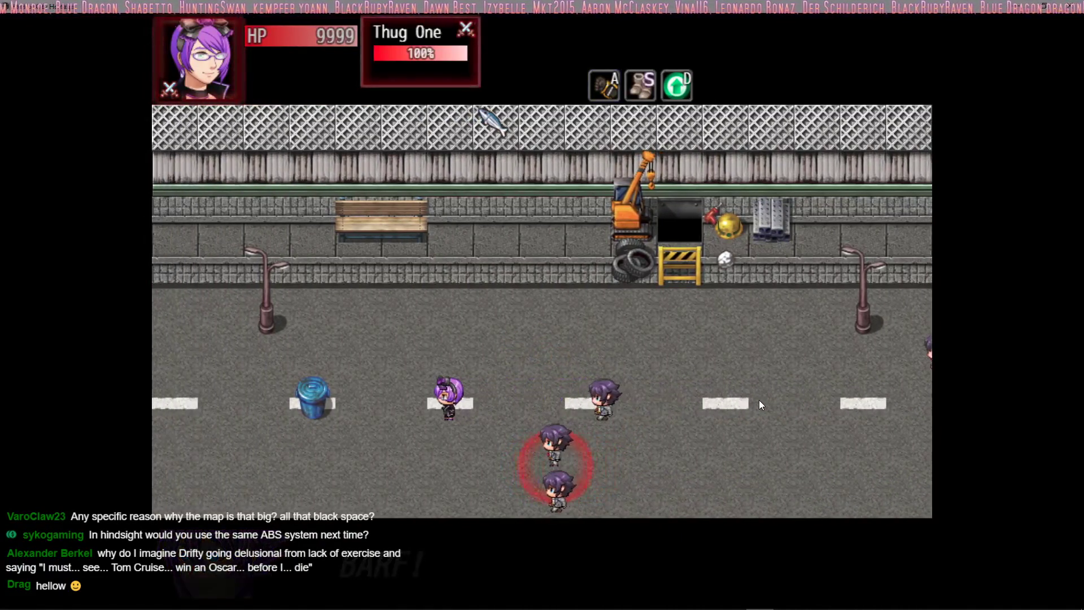
key(Right)
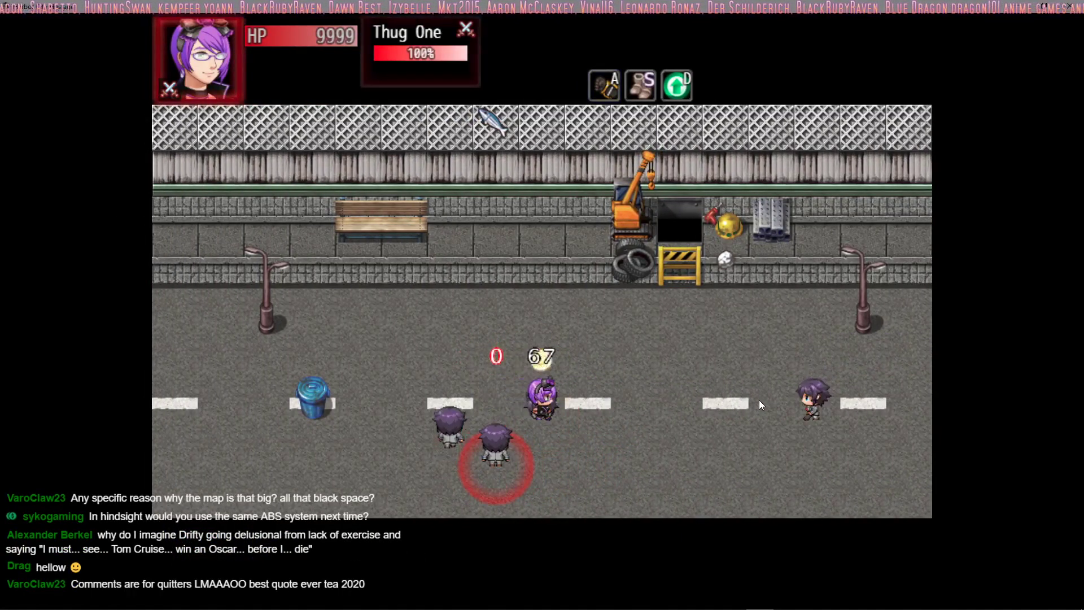
key(Up)
key(Left)
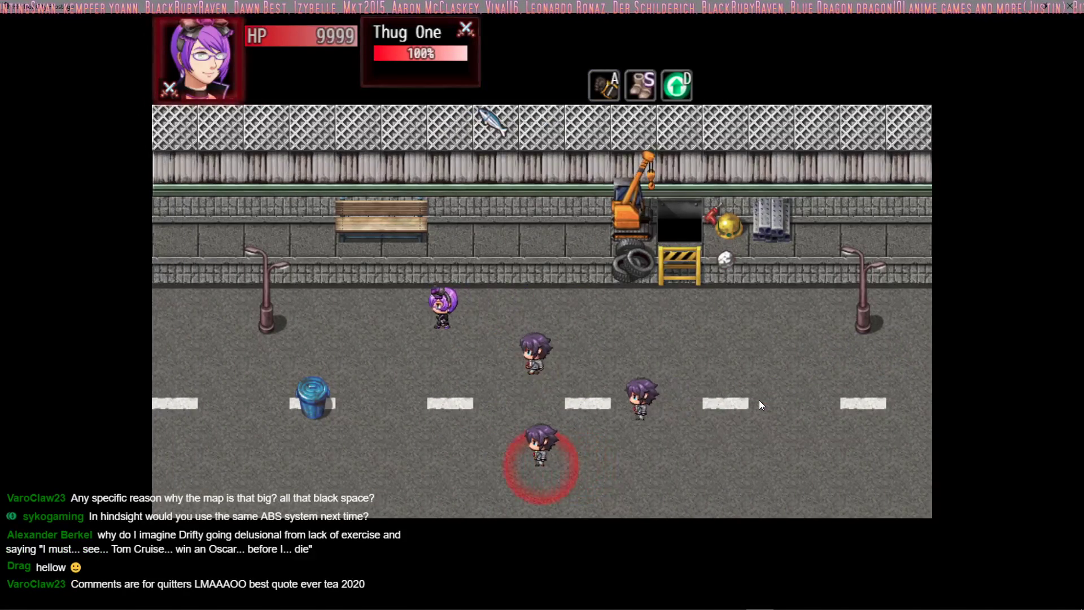
Fight the remaining nearby thugs with glove punches and a boot kick until all are defeated
key(Right)
key(Down)
key(a)
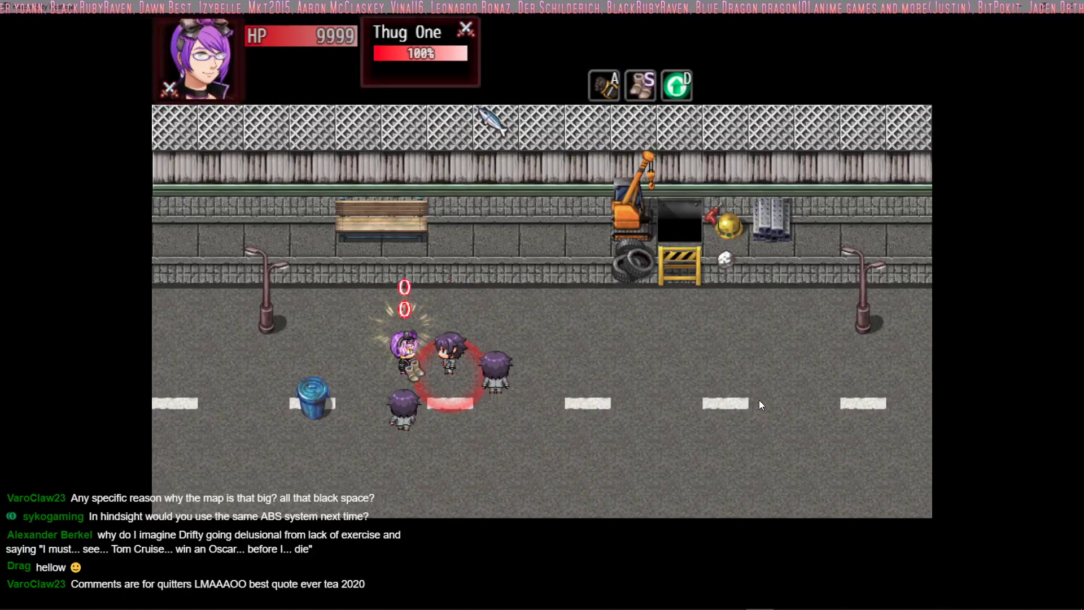
key(a)
key(Right)
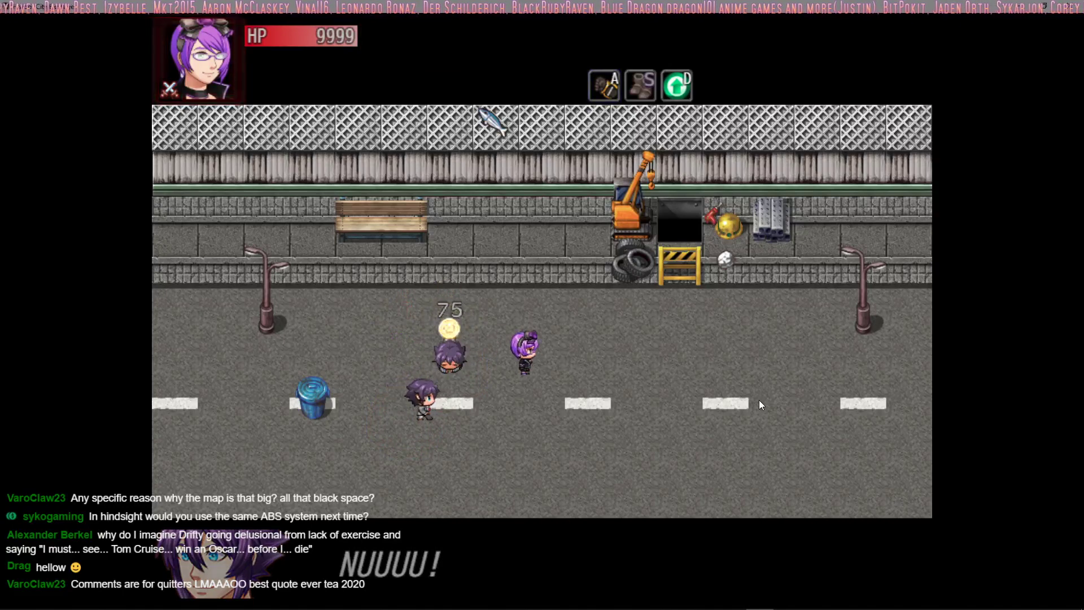
key(s)
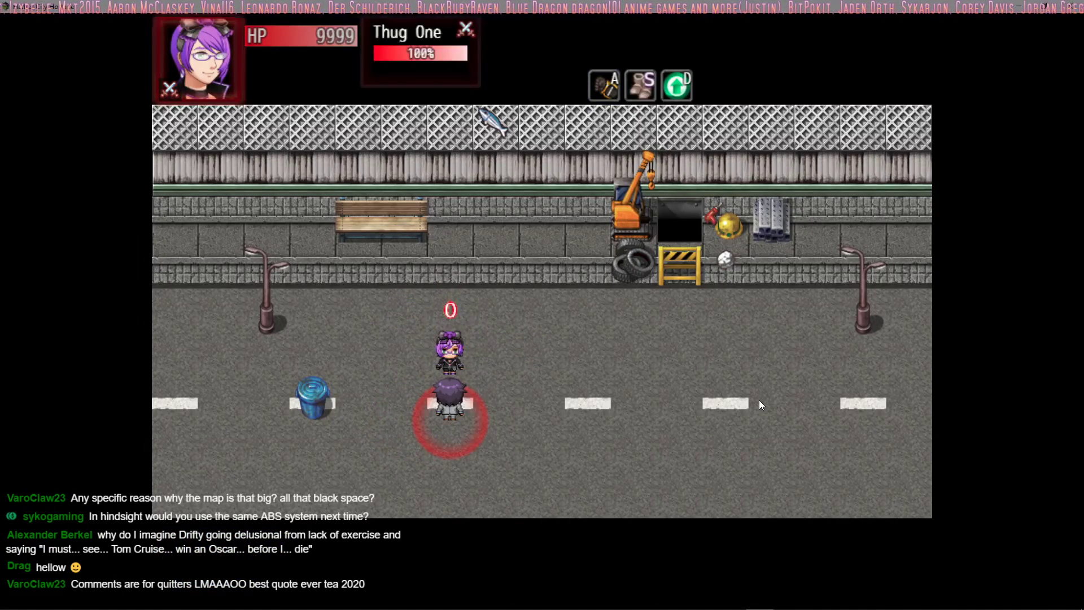
key(Down)
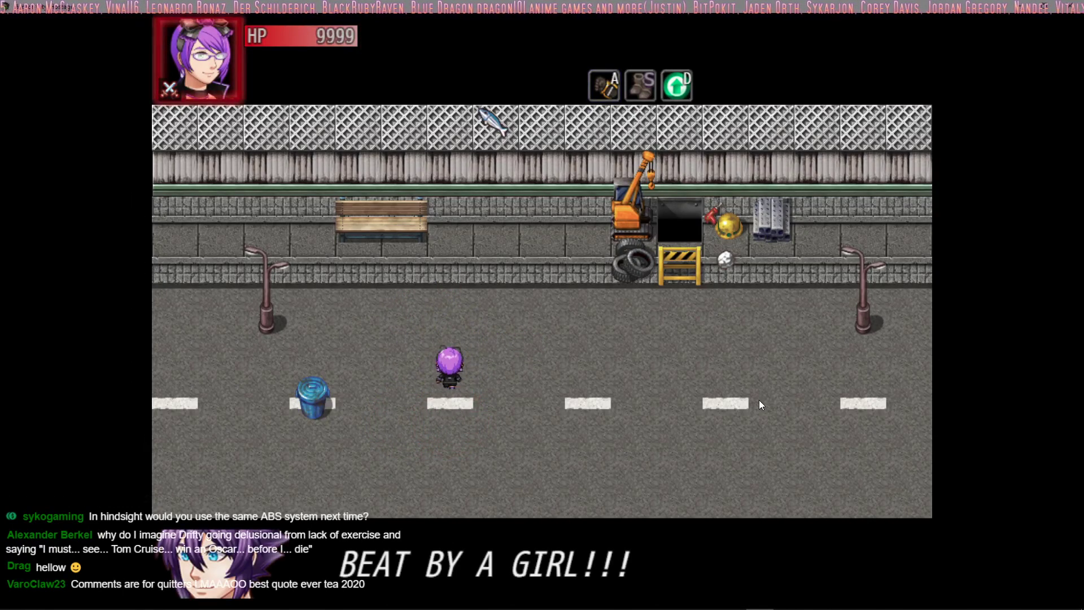
Pick up the blue garbage can, carry it down the street and throw it at the next group of thugs
key(Right)
key(Left)
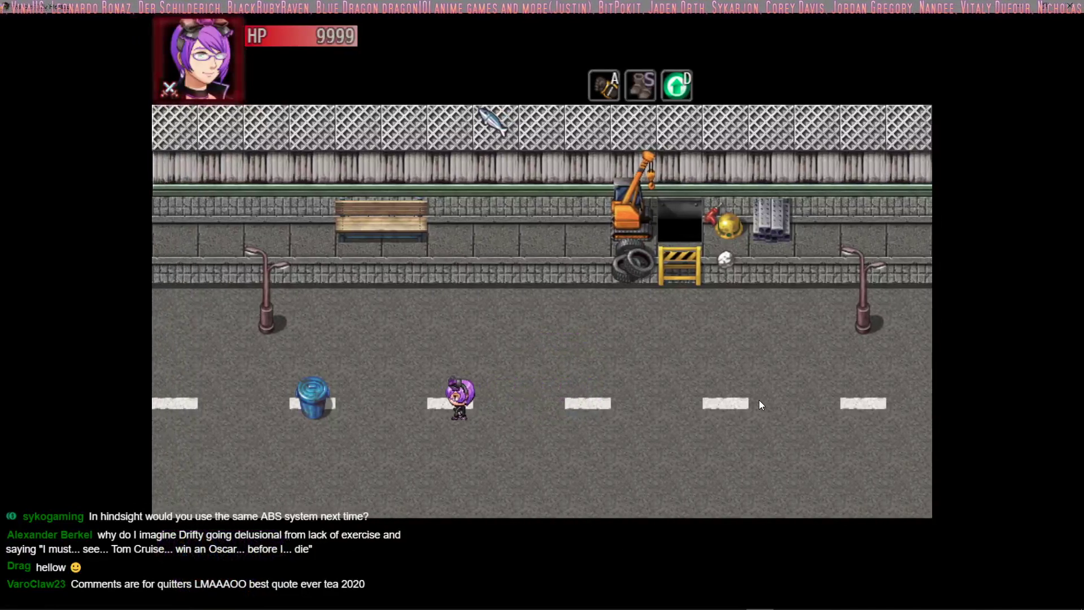
key(a)
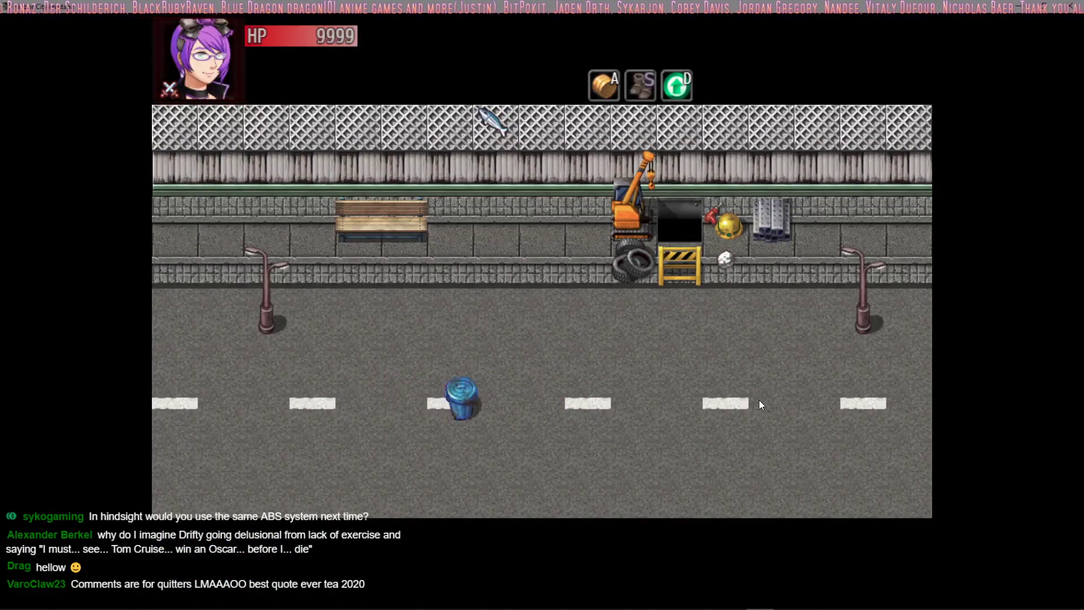
key(Right)
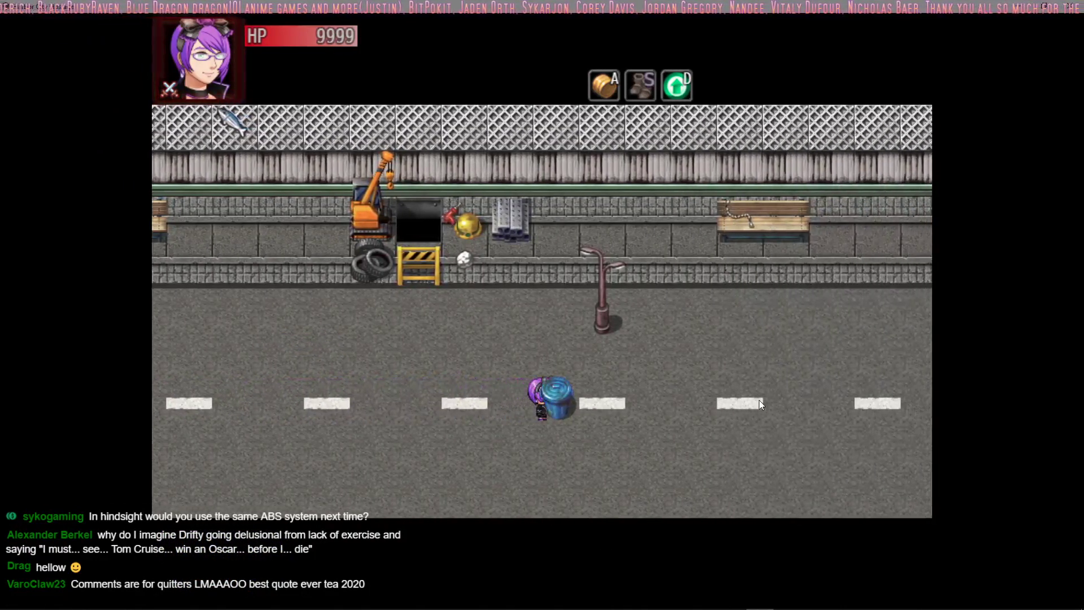
key(Right)
key(Down)
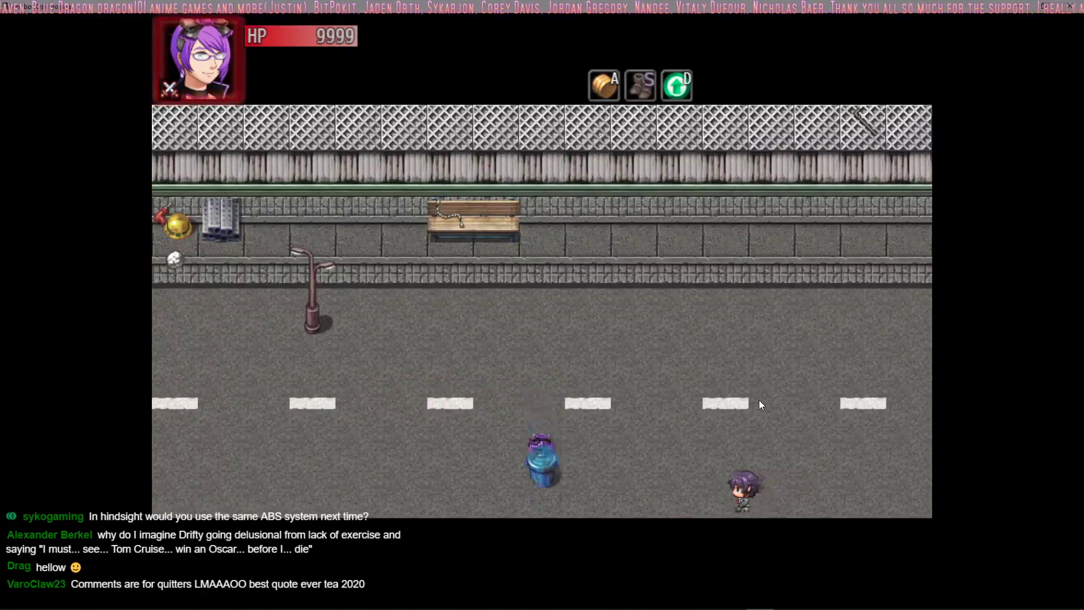
key(Right)
key(a)
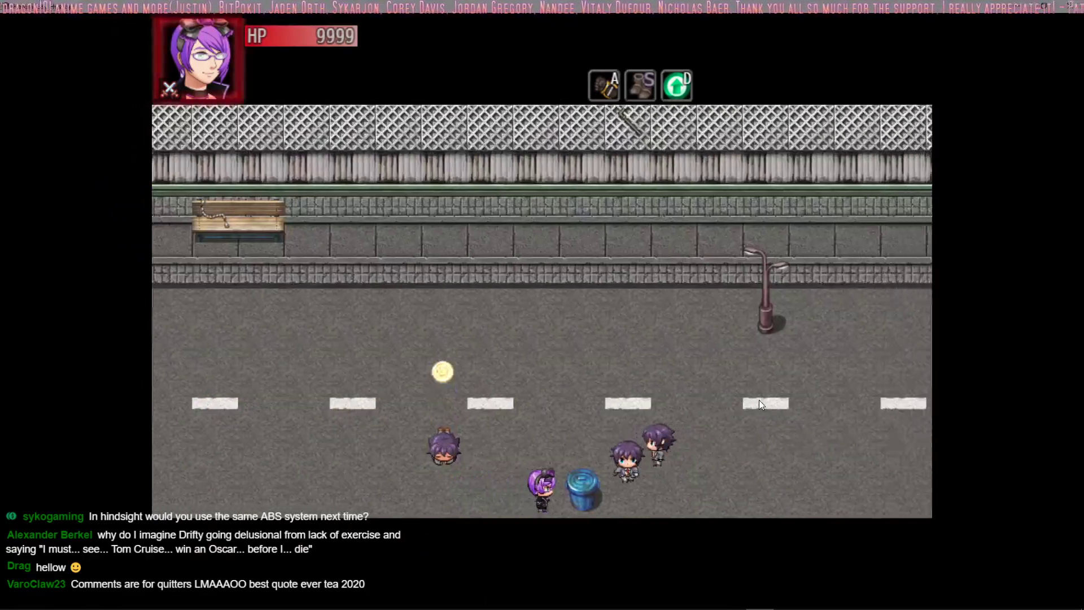
Fight off the purple-haired attackers around the blue trash can on the street in the playtest
key(Right)
key(Up)
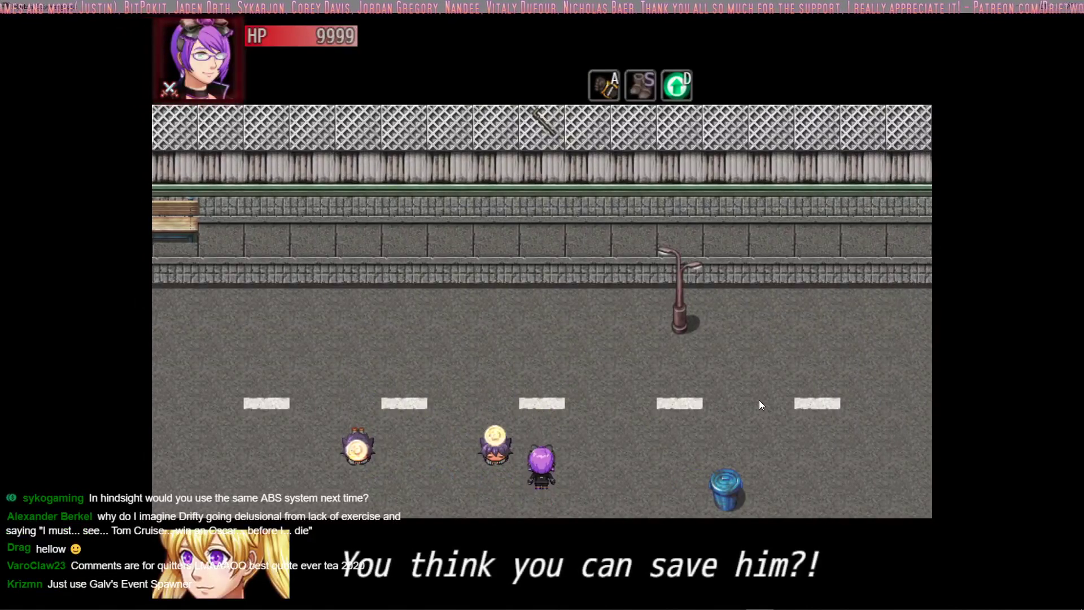
key(Up)
key(Left)
key(Right)
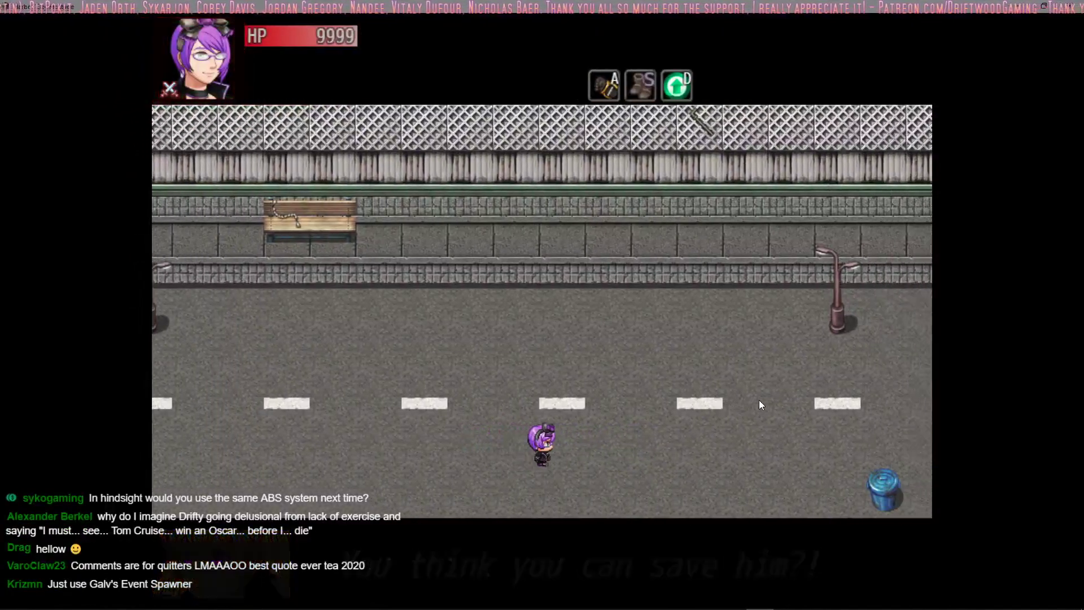
key(Right)
key(Down)
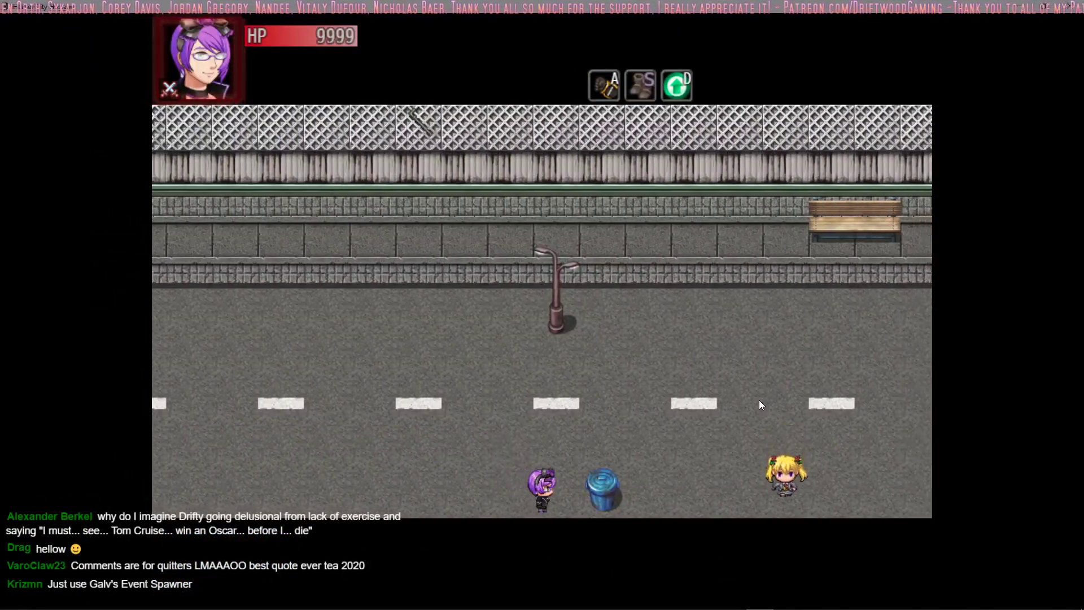
Approach the blonde twin-tailed enemy beside the trash can and defeat her
key(Right)
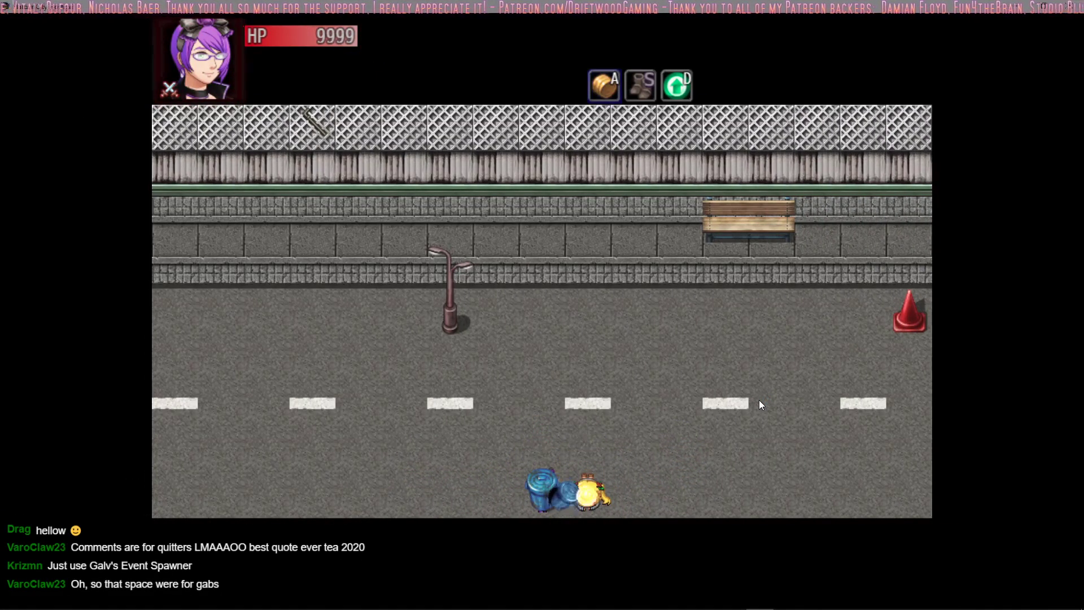
key(Right)
key(Left)
key(Left)
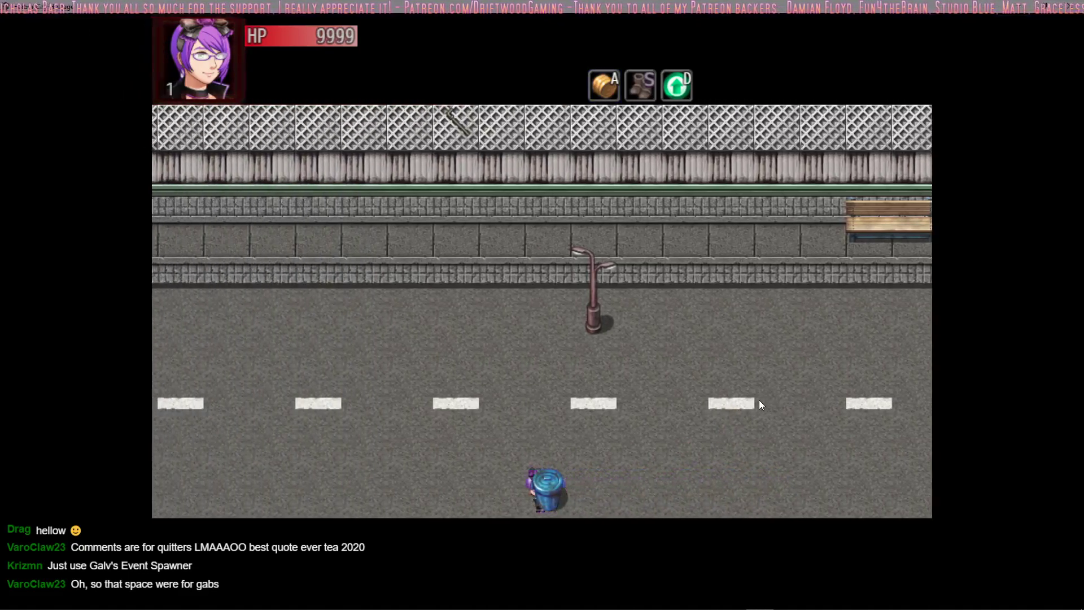
Walk the hero back and forth along the street between the trash can and the construction site
key(Up)
key(Left)
key(Up)
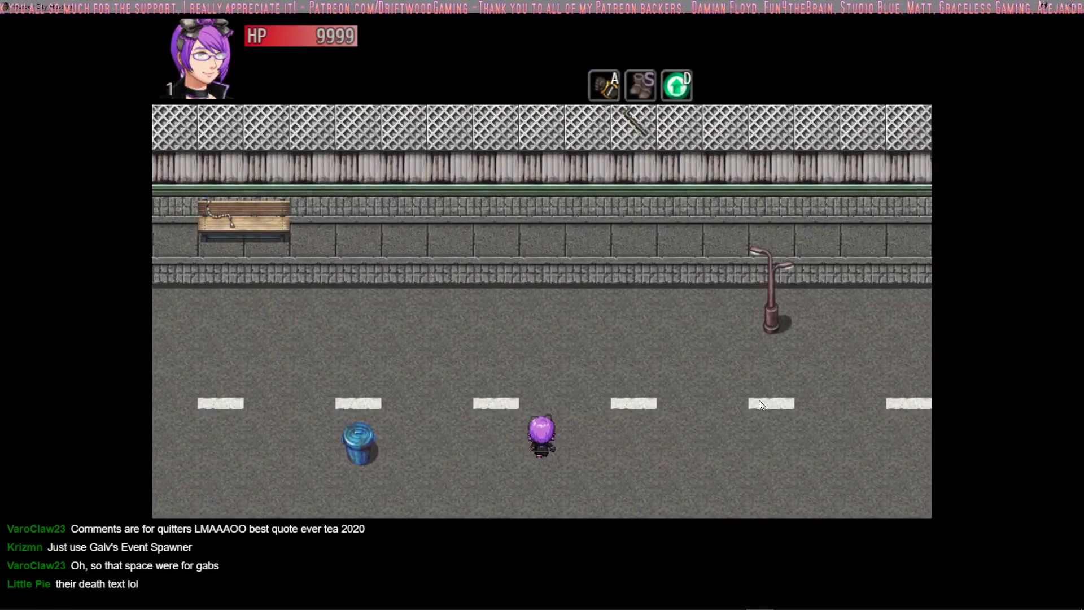
key(Left)
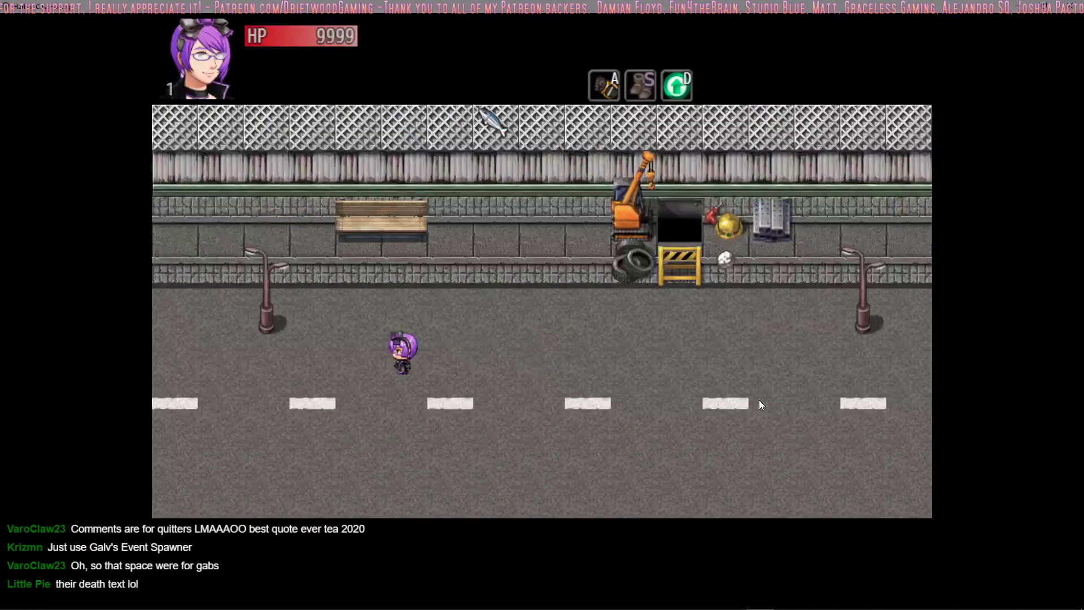
key(Right)
key(Left)
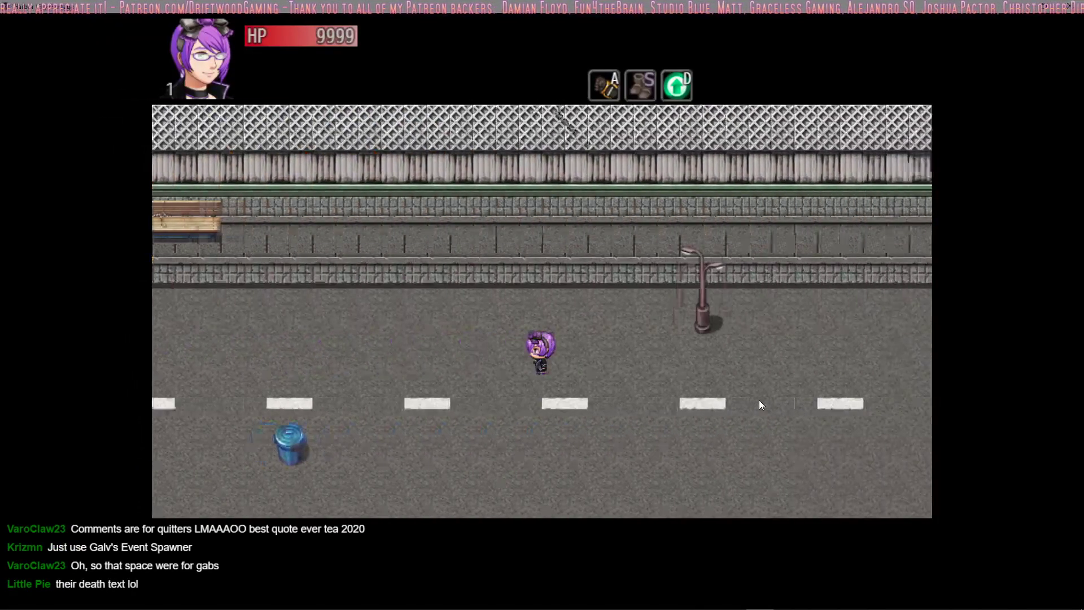
key(Left)
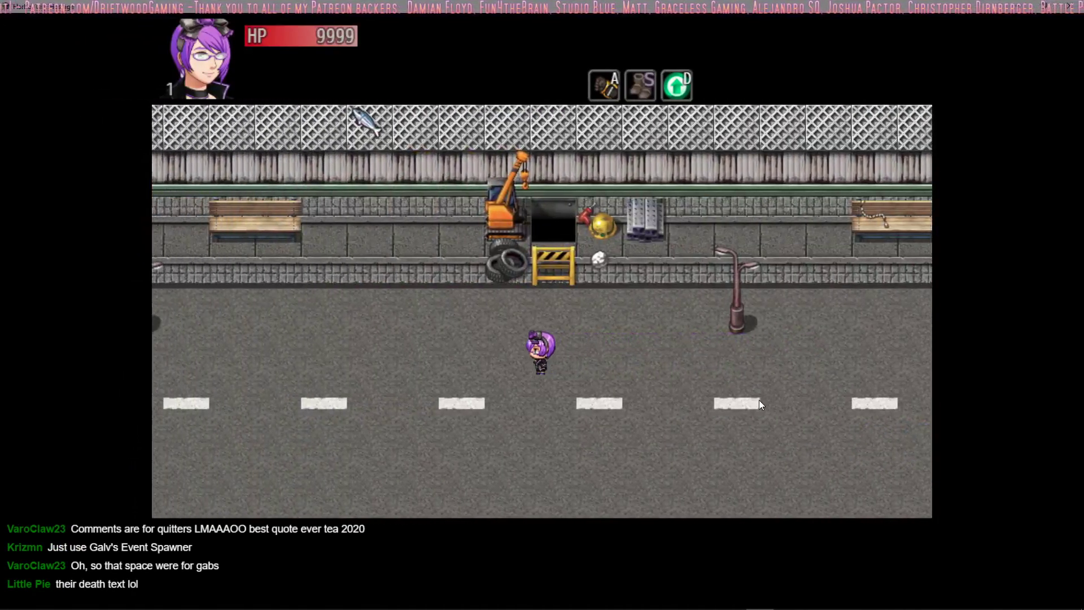
key(Right)
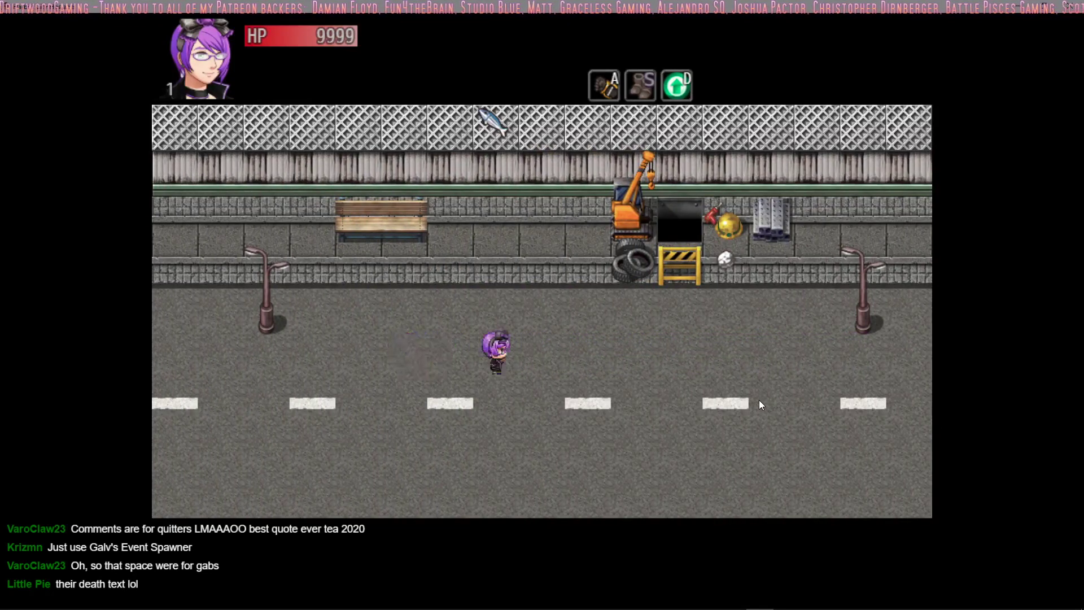
Walk the hero along the lower road and up to the lamp post at the street's western end
key(Down)
key(Down)
key(Left)
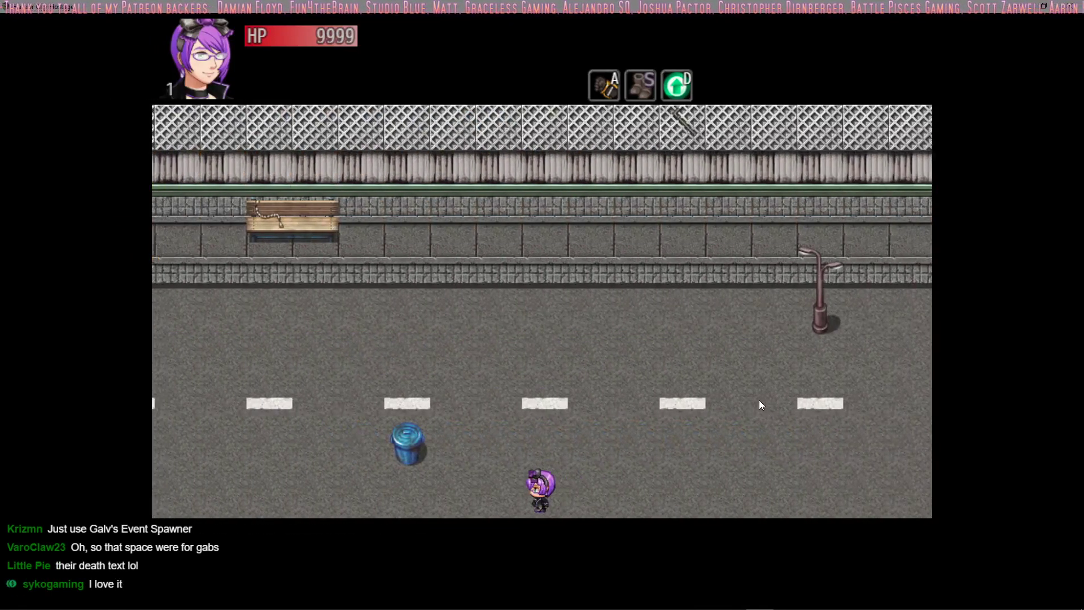
key(Left)
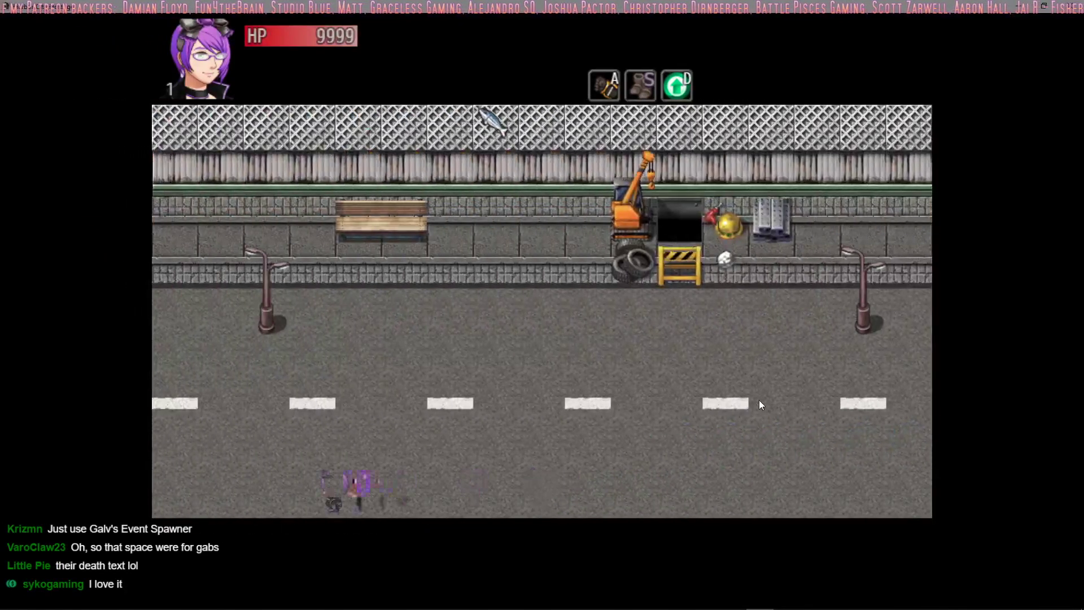
key(Up)
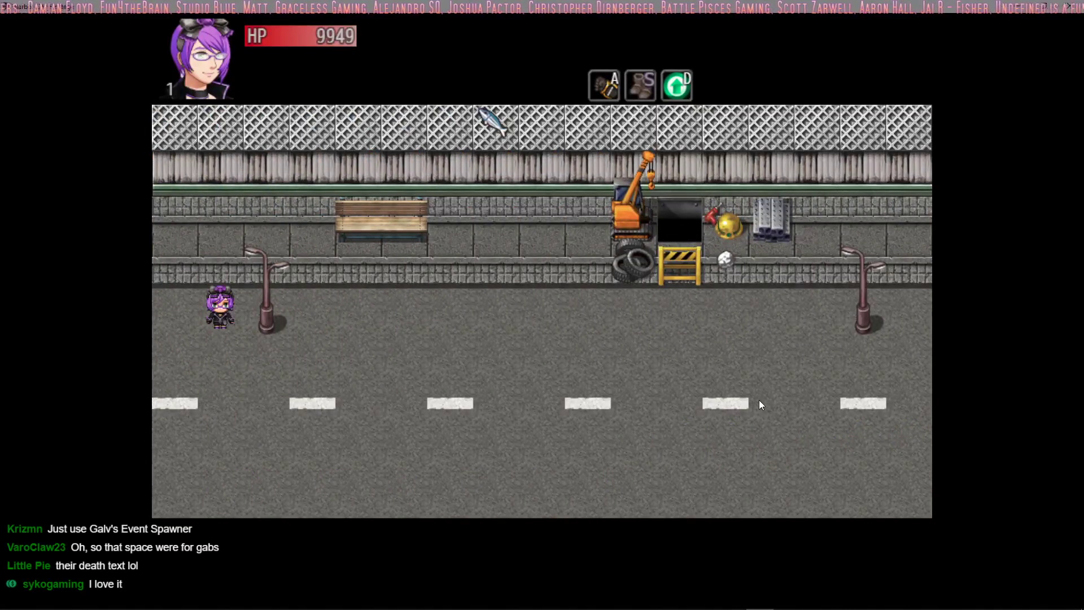
key(Down)
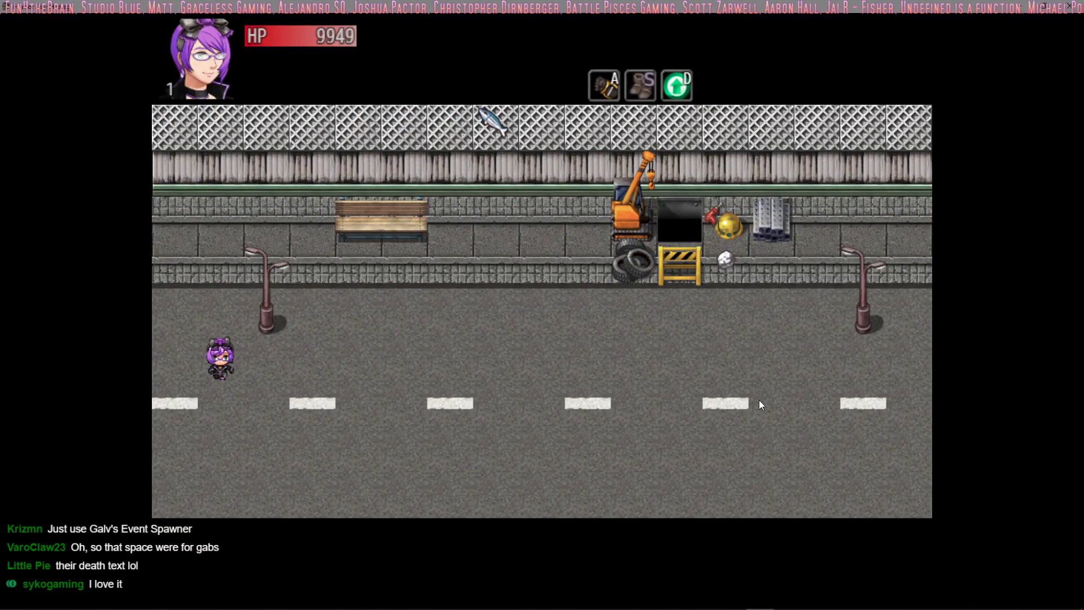
key(Right)
Open the Edit UI layout editor from the game's options
key(Escape)
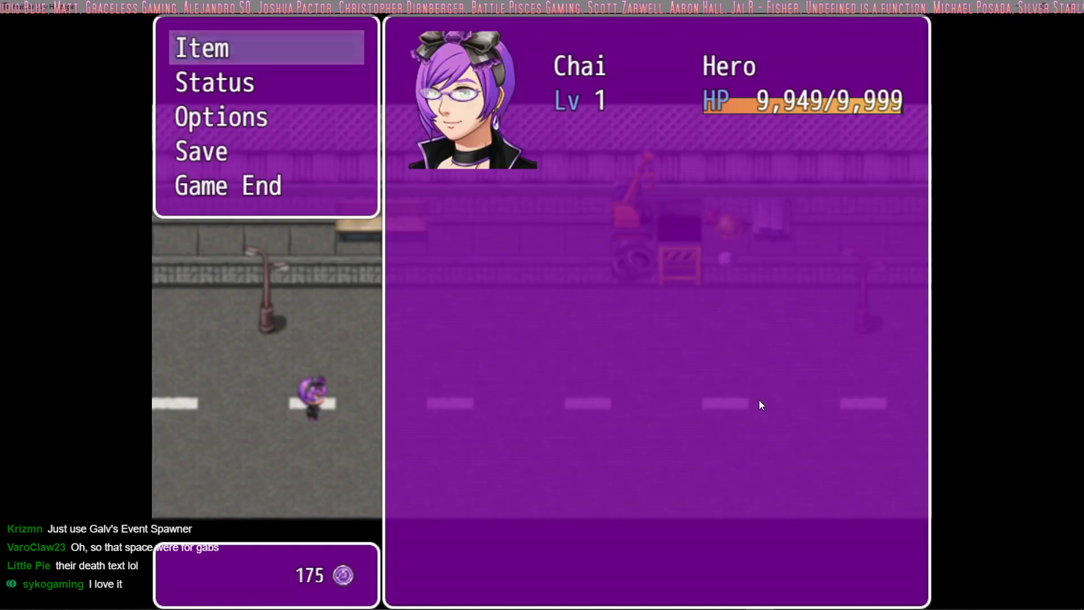
key(Down)
key(Down)
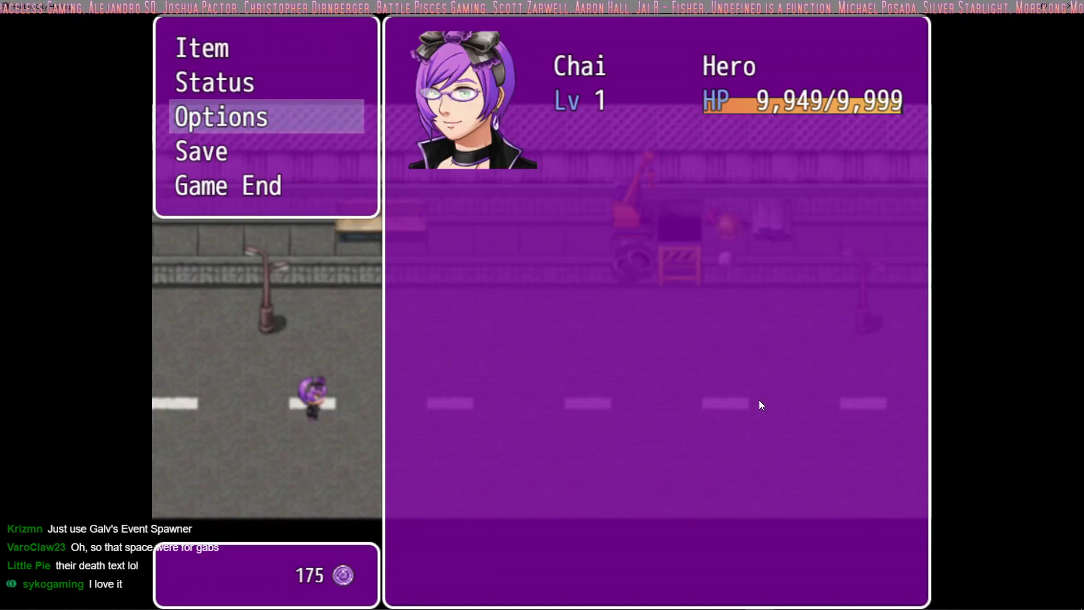
key(Return)
key(Down)
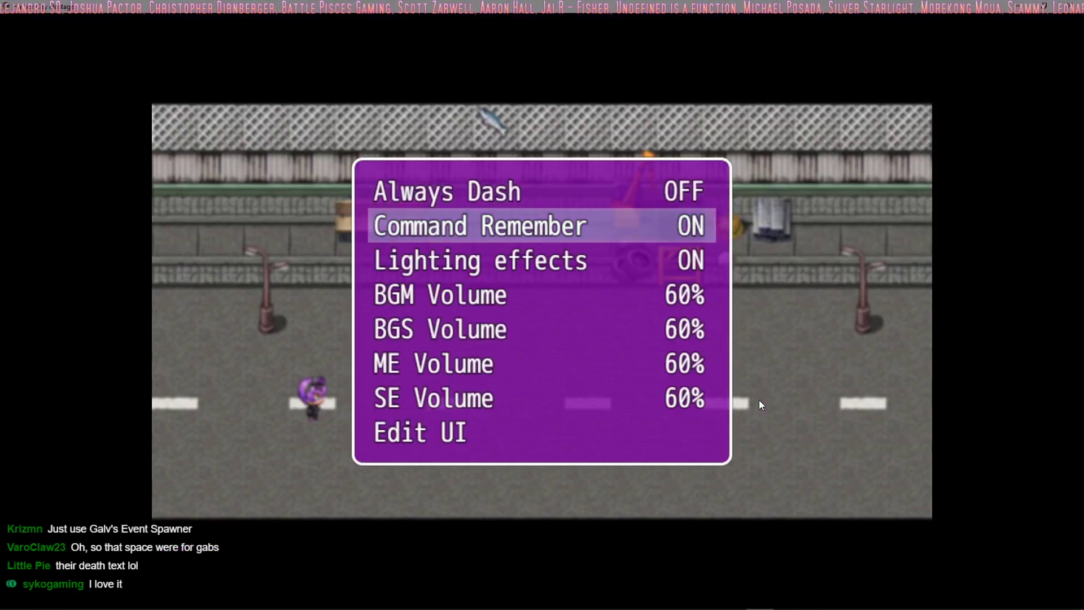
key(Down)
key(Up)
key(Up)
key(Down)
key(Down)
key(Down)
key(Down)
key(Down)
key(Down)
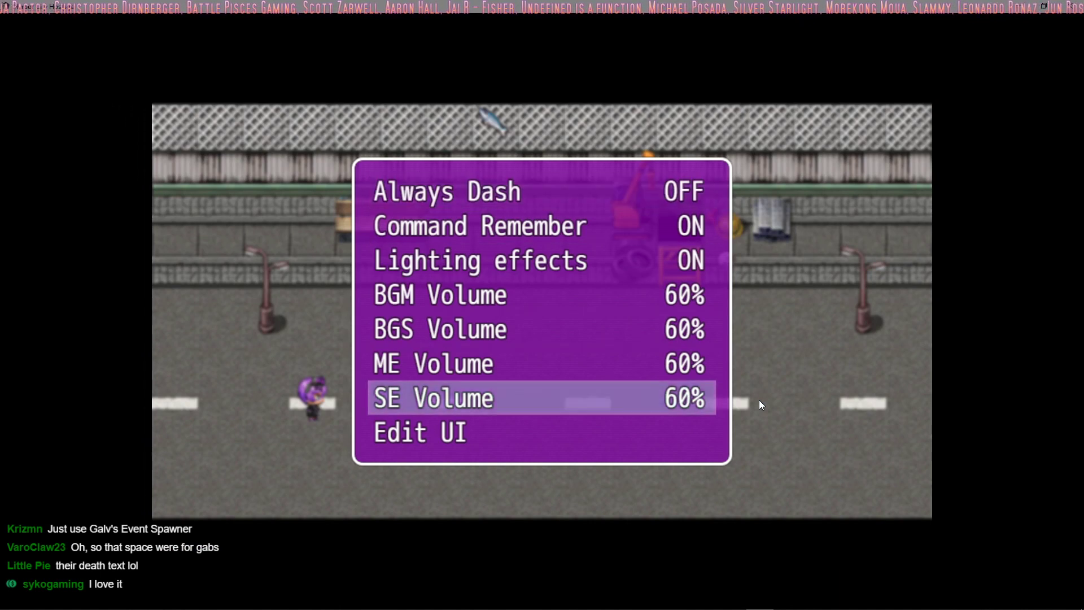
key(Down)
key(Return)
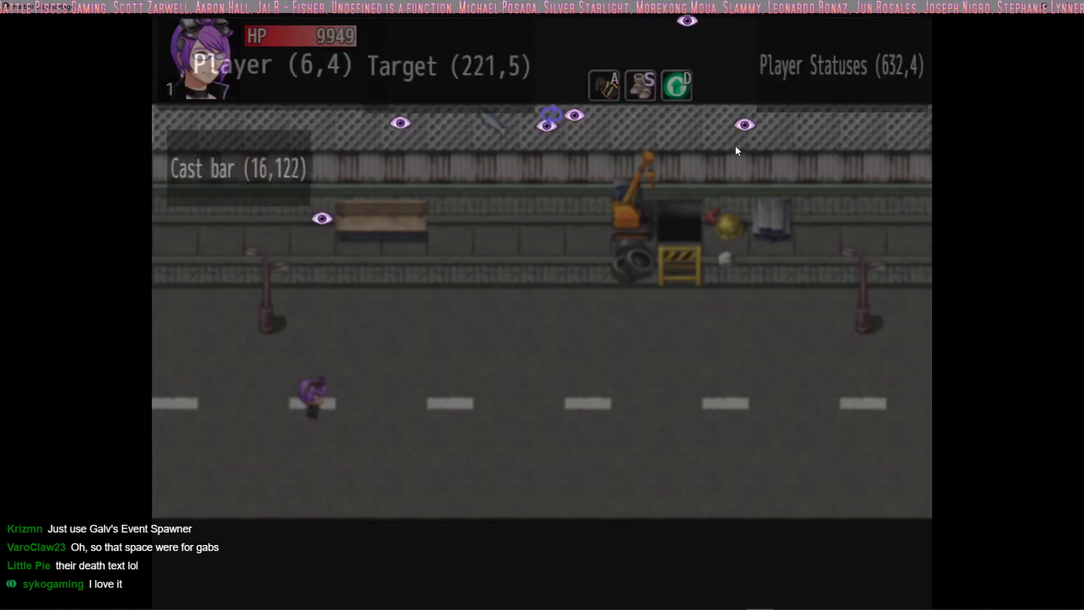
Move the skill bar onto the lower street, the cast bar to (442,338) and the player panel to (244,358)
drag(661, 81, 646, 459)
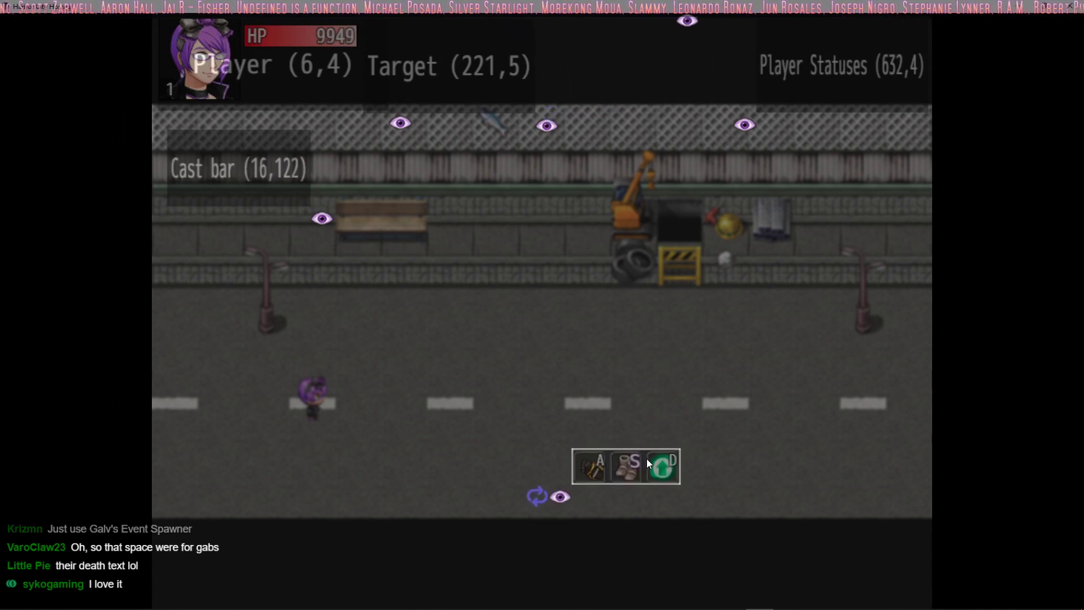
drag(444, 293, 657, 380)
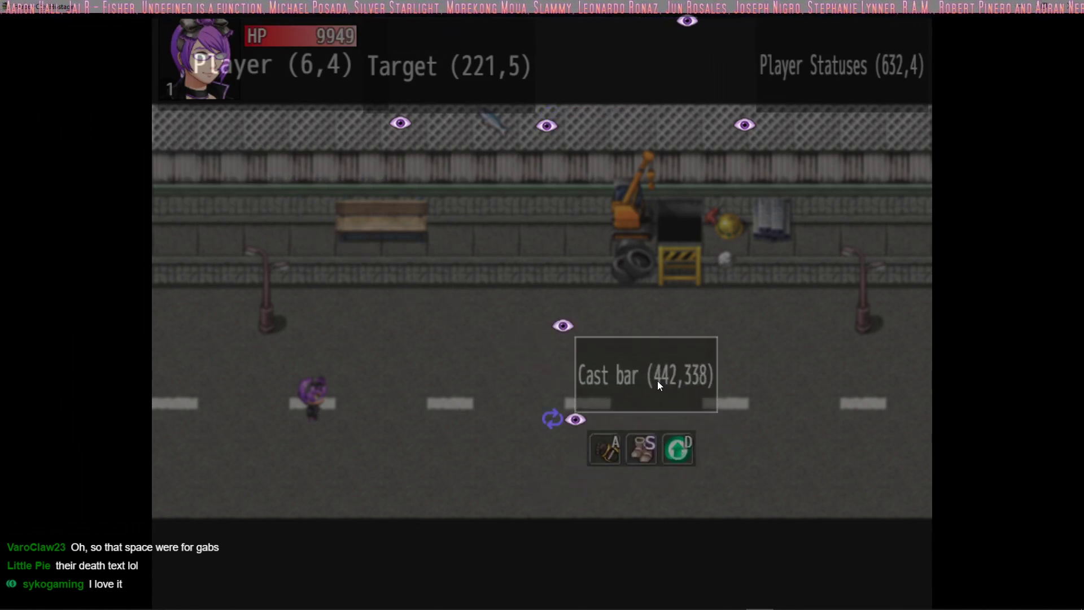
drag(333, 62, 508, 386)
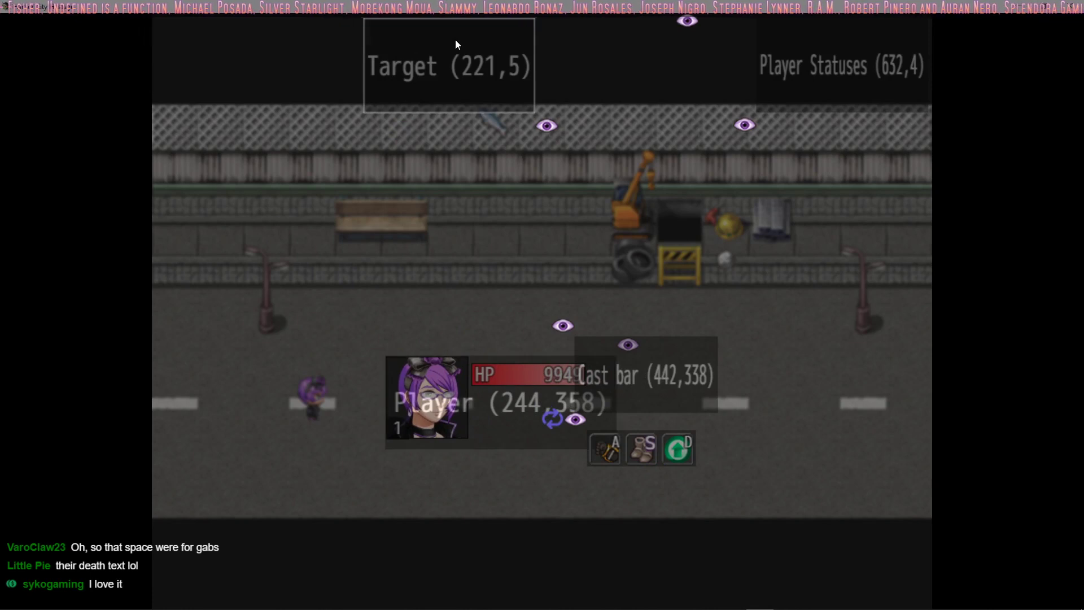
Move the target panel to (87,349) and the player statuses panel to (631,342), and return to the map
drag(455, 39, 319, 392)
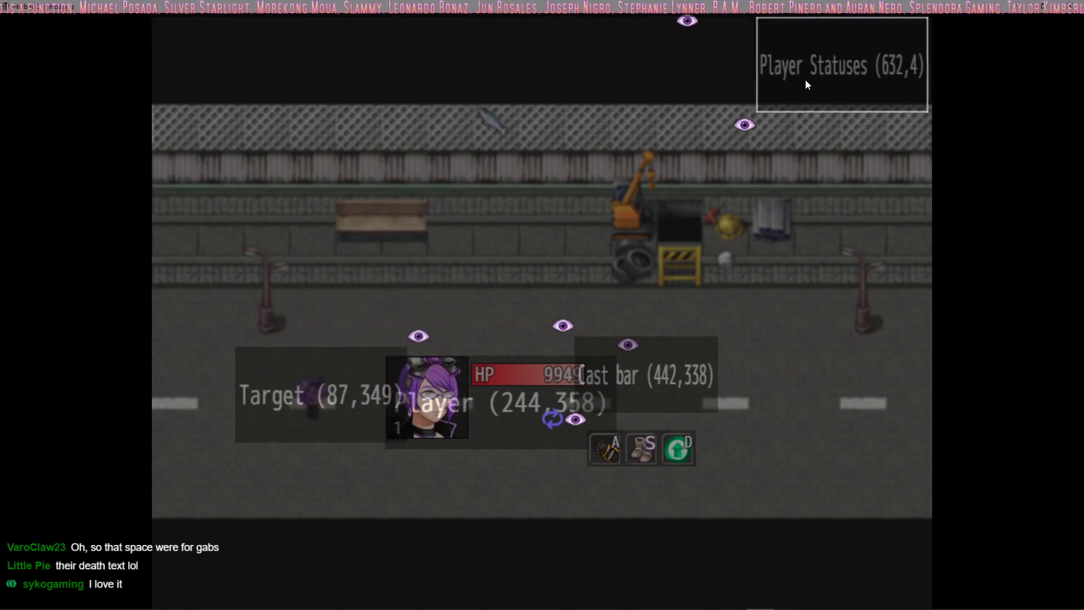
drag(806, 79, 803, 403)
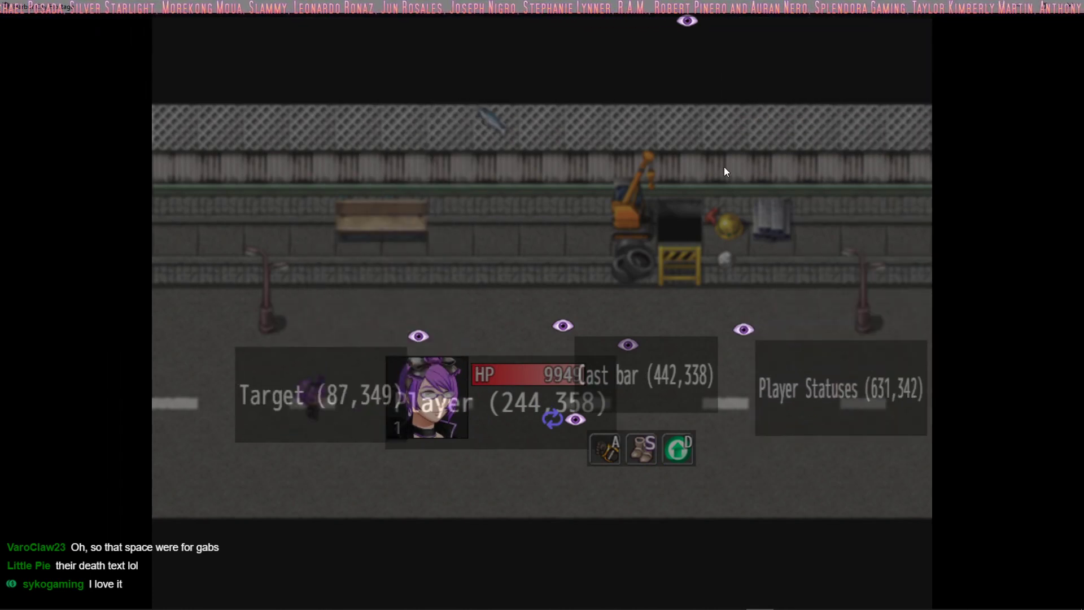
key(Escape)
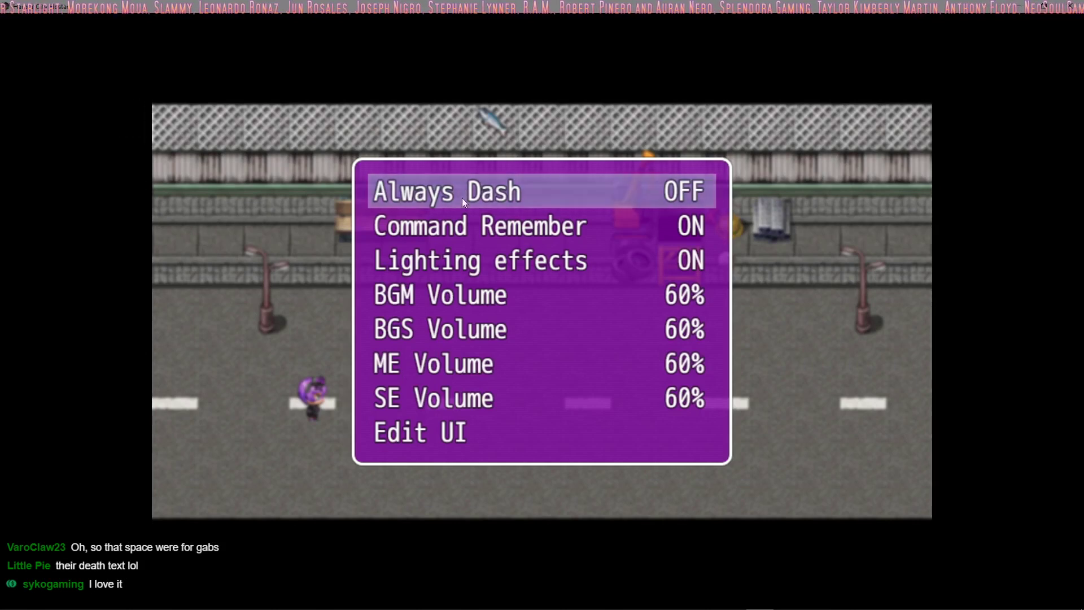
key(Escape)
key(Escape)
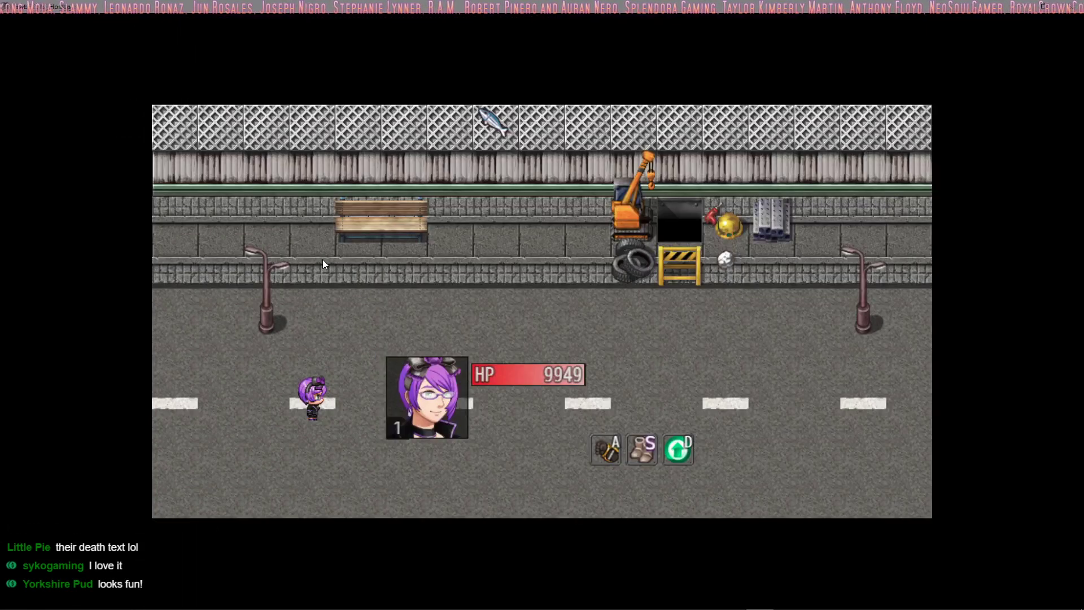
Playtest the rearranged HUD by walking to the trash can, punching it along the street and continuing to the next lamp post
key(Right)
key(Right)
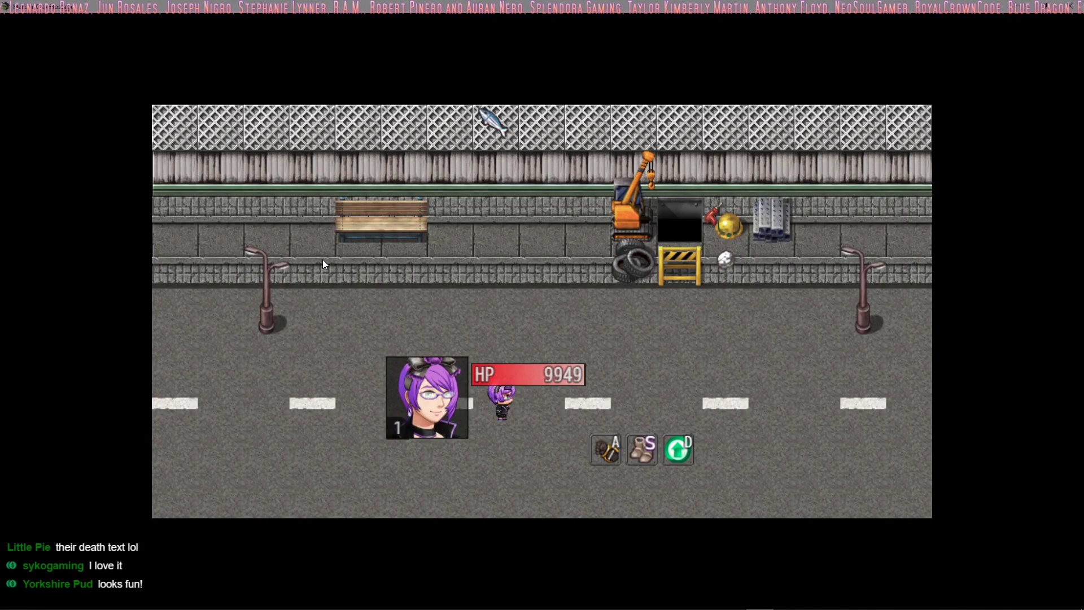
key(Right)
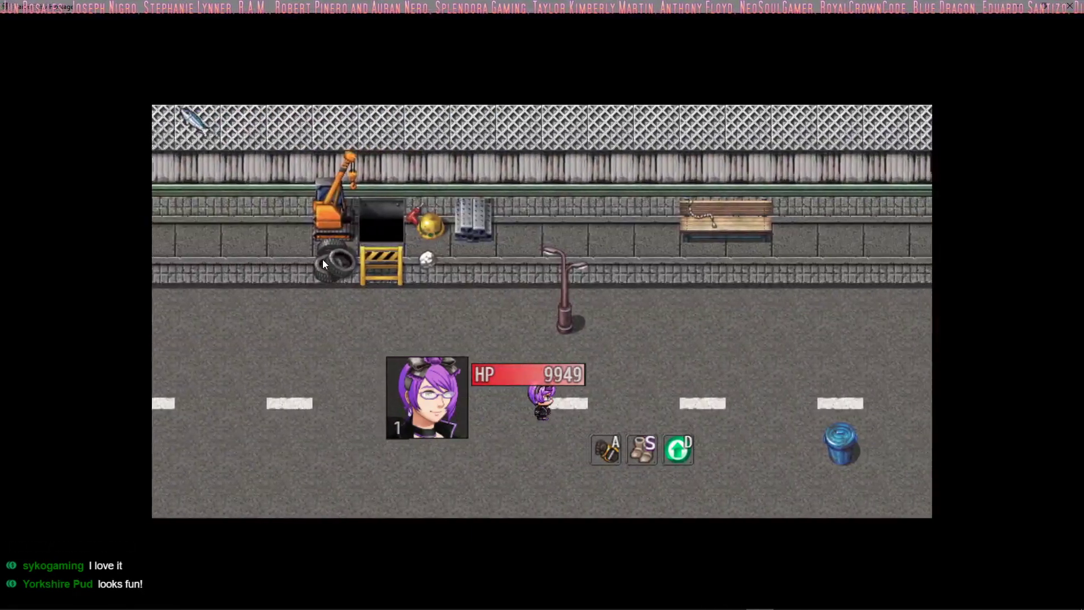
key(Down)
key(Right)
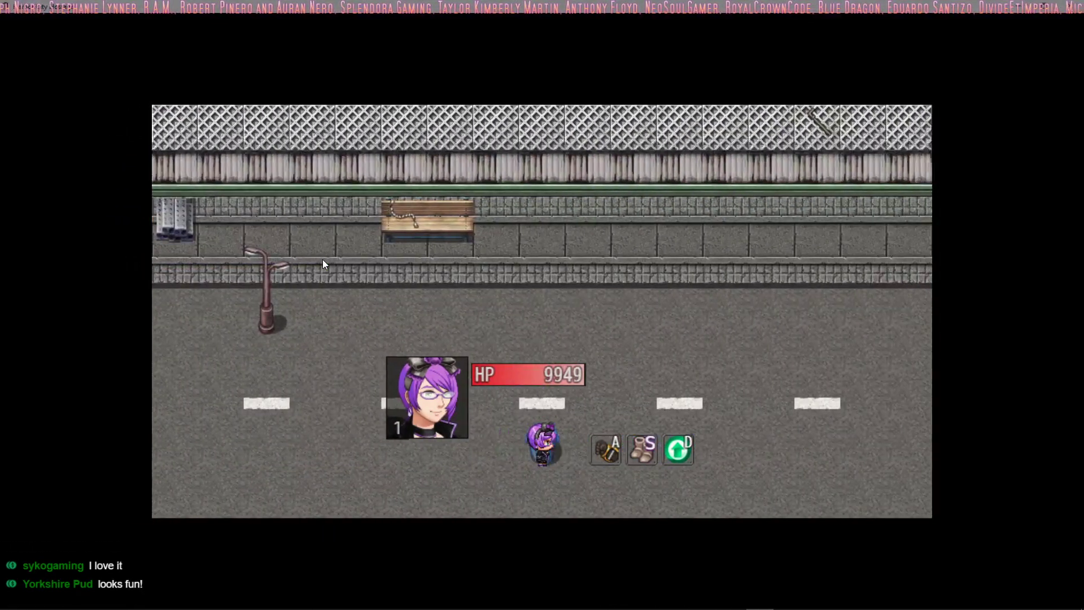
key(a)
key(Right)
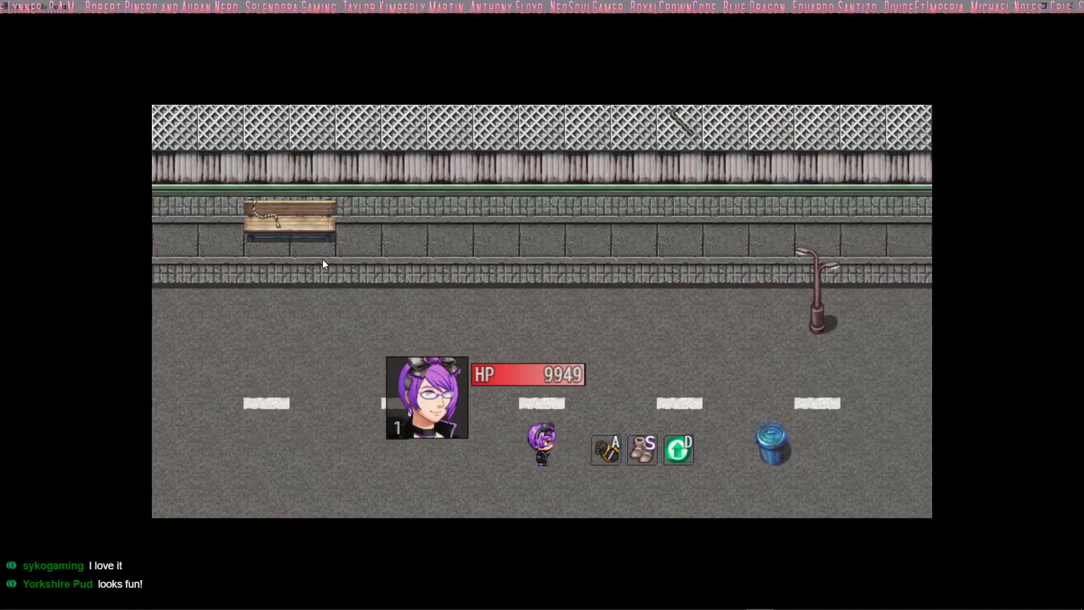
key(Up)
key(Up)
key(Right)
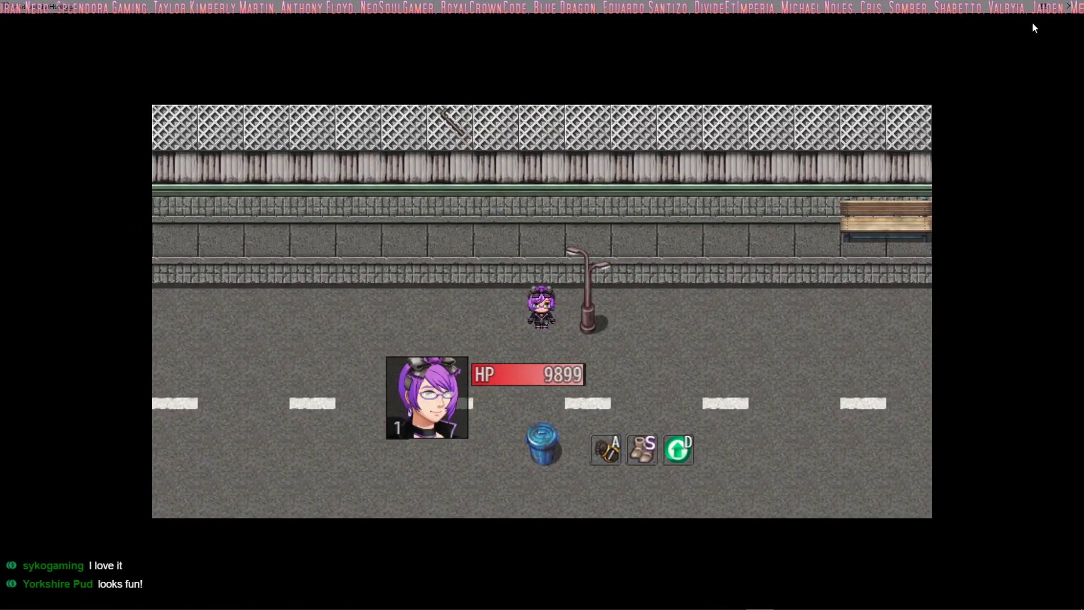
End the playtest and review the project's plugin list in the Plugin Manager
click(1061, 7)
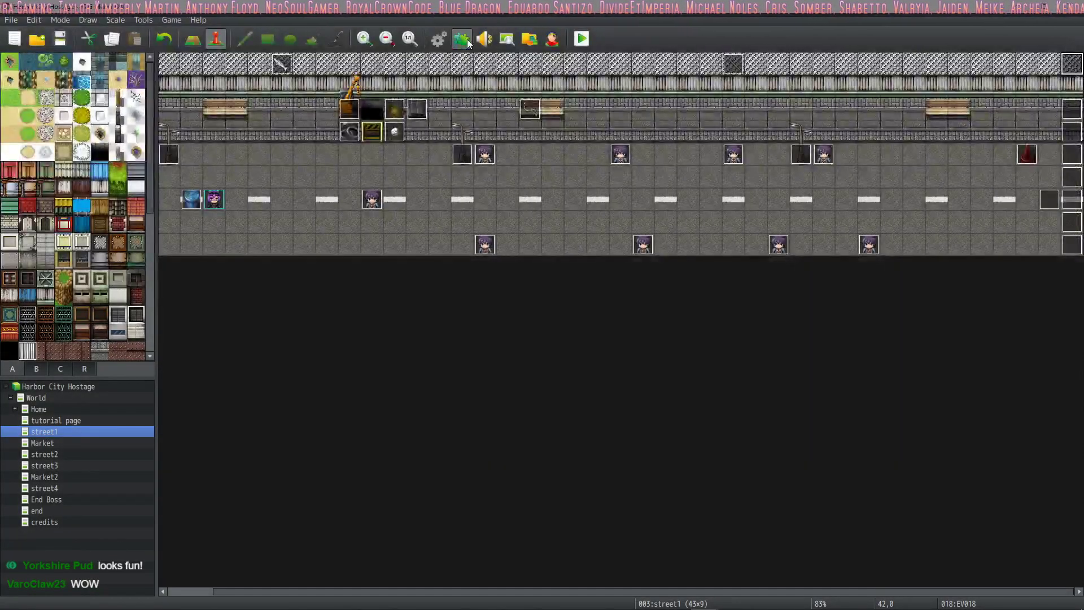
click(466, 41)
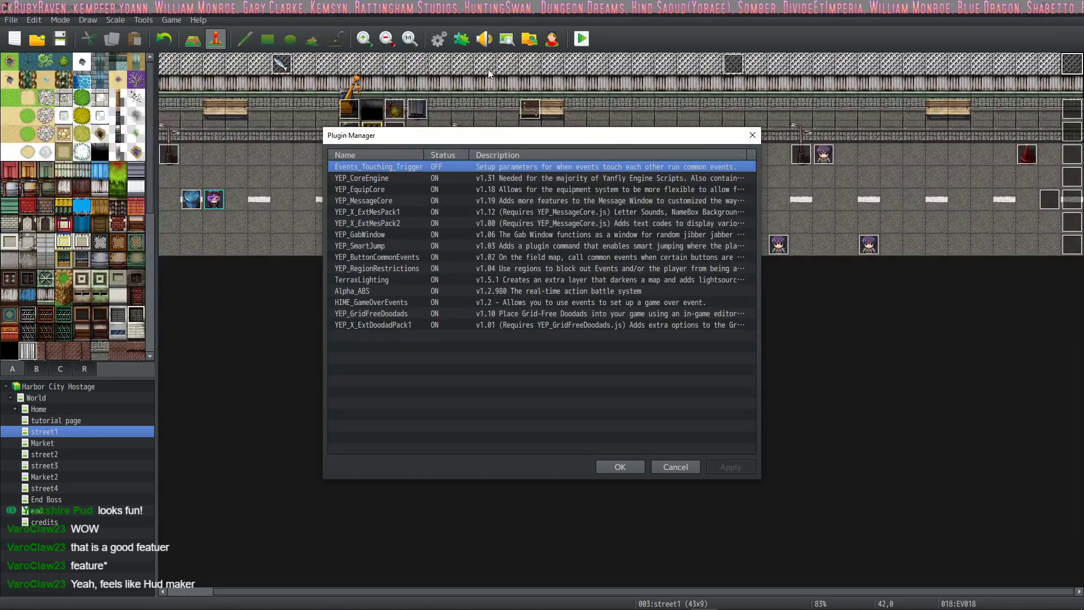
click(752, 135)
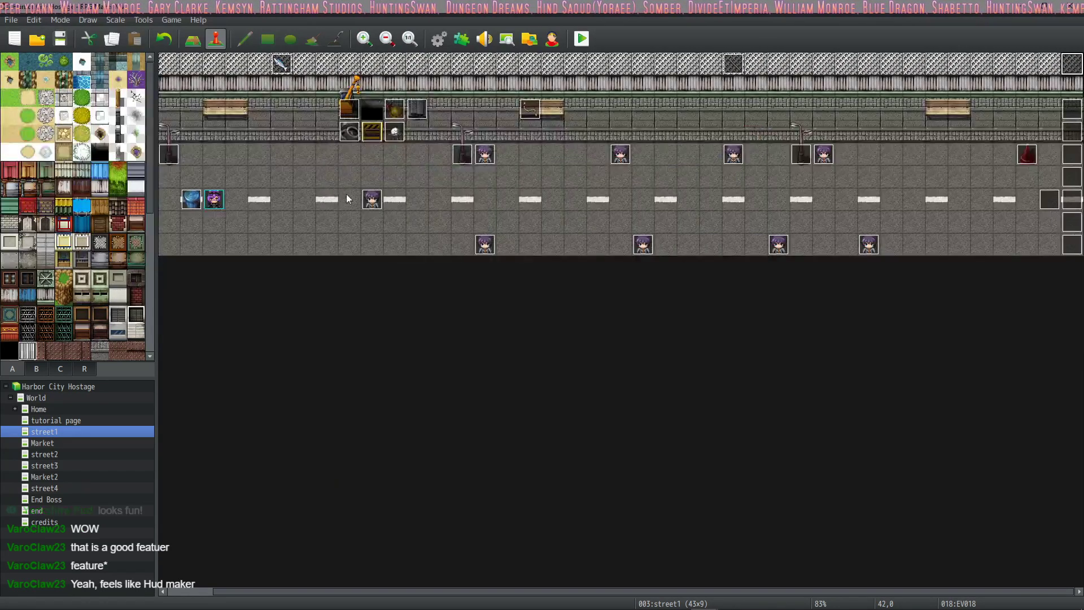
Inspect the <ABS:1> note tag on the street1 enemy event beside the yellow-striped barrier, and close the event unchanged
double_click(368, 202)
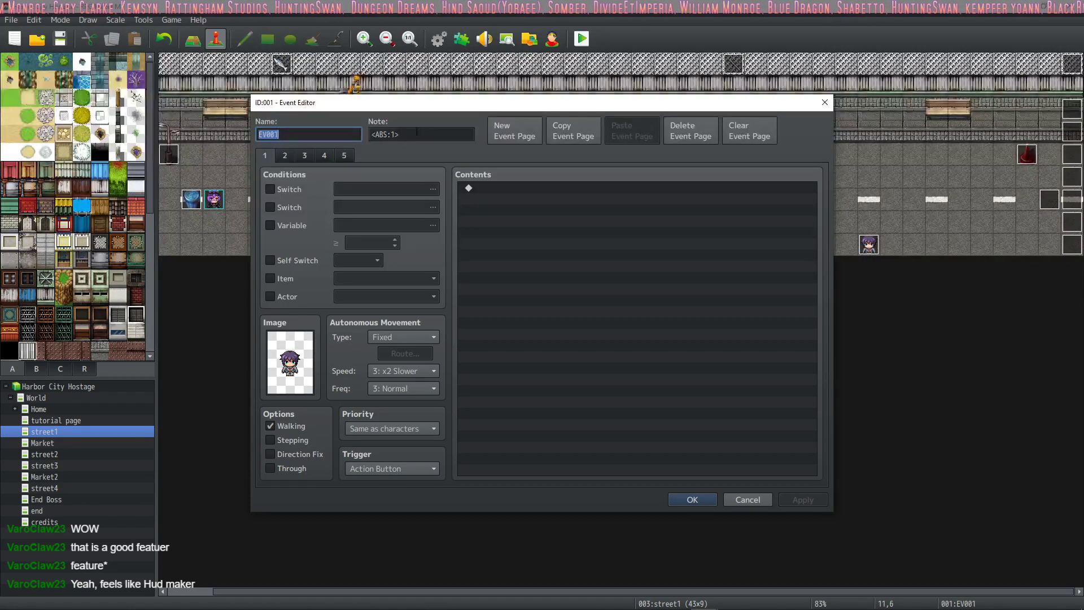
drag(380, 134, 370, 135)
key(ctrl+a)
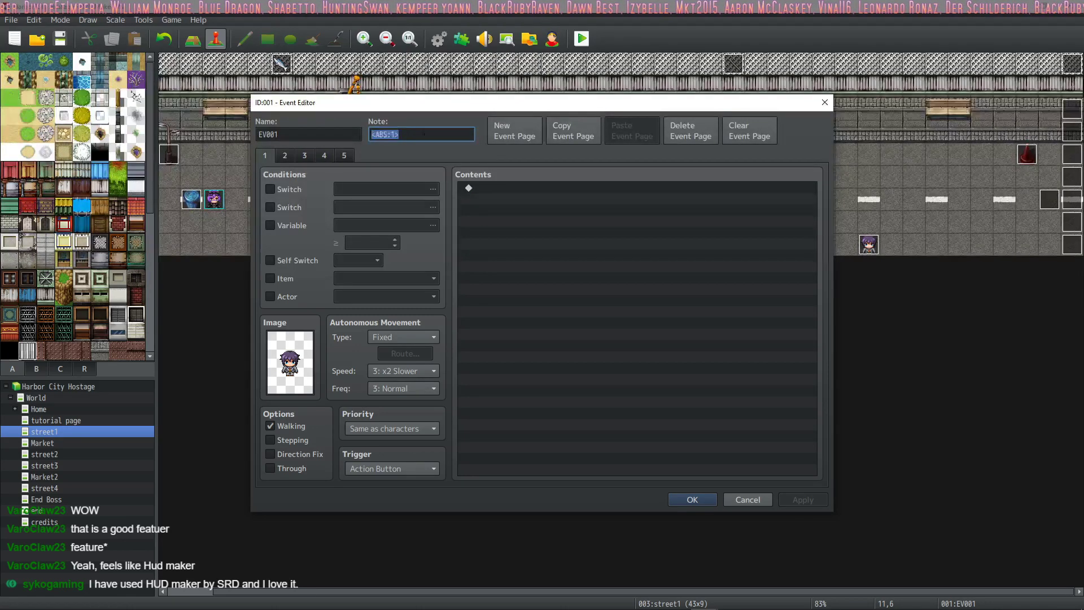
click(415, 134)
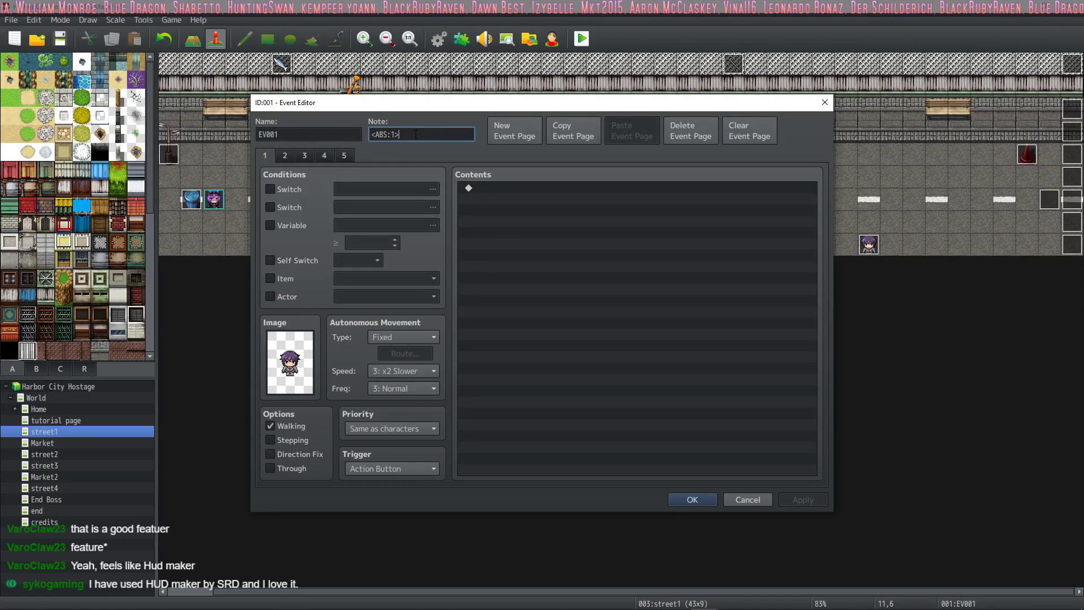
key(ctrl+a)
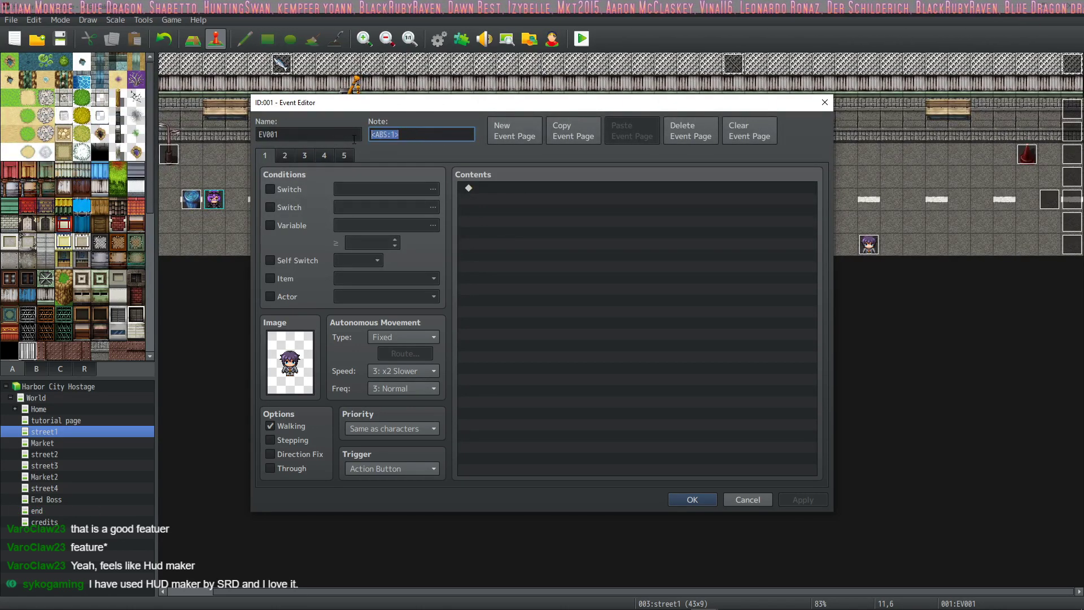
click(827, 101)
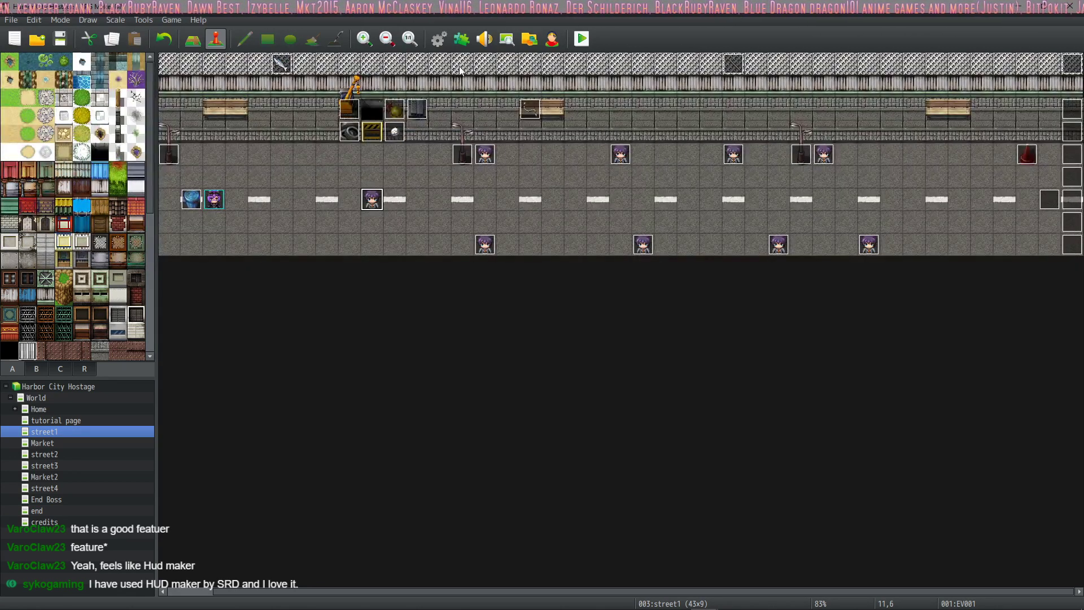
Open the Alpha_ABS plugin's settings and examine its interface element, alert and popup text parameters
click(464, 39)
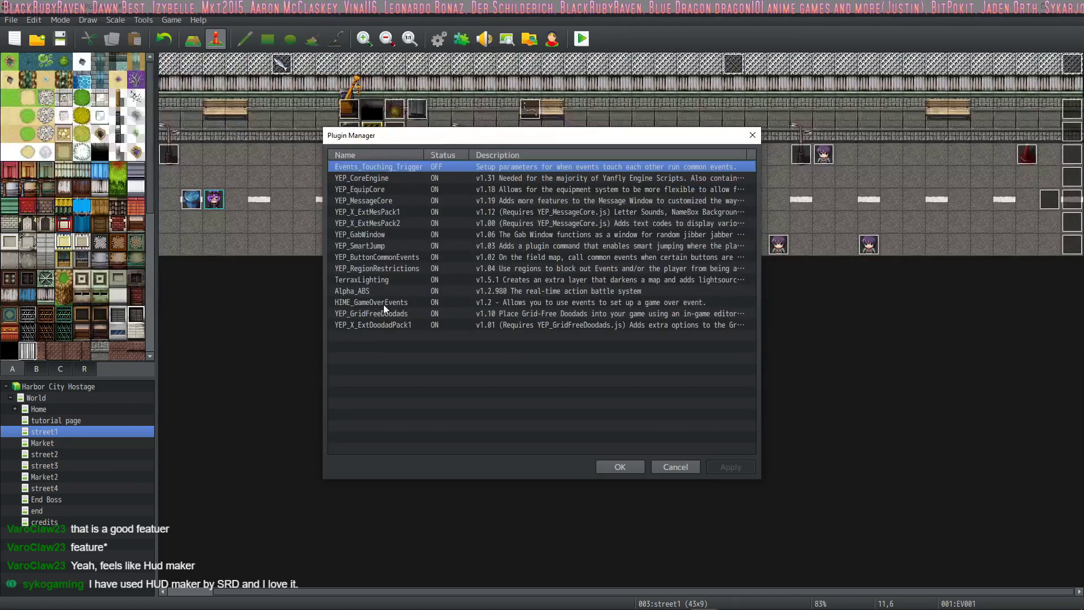
double_click(377, 289)
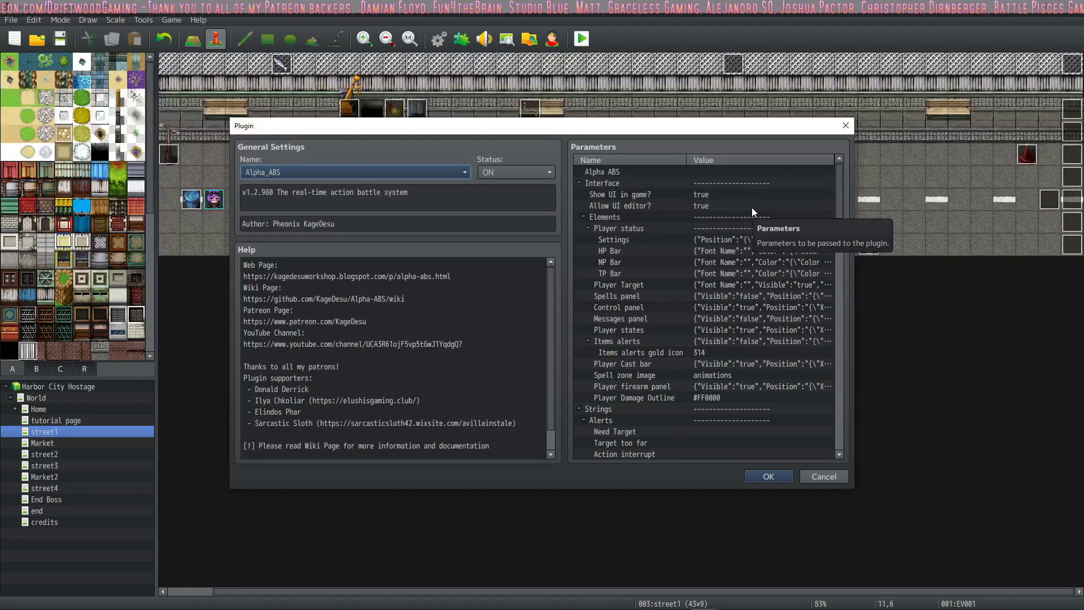
scroll(751, 209, down, 2)
scroll(715, 290, up, 1)
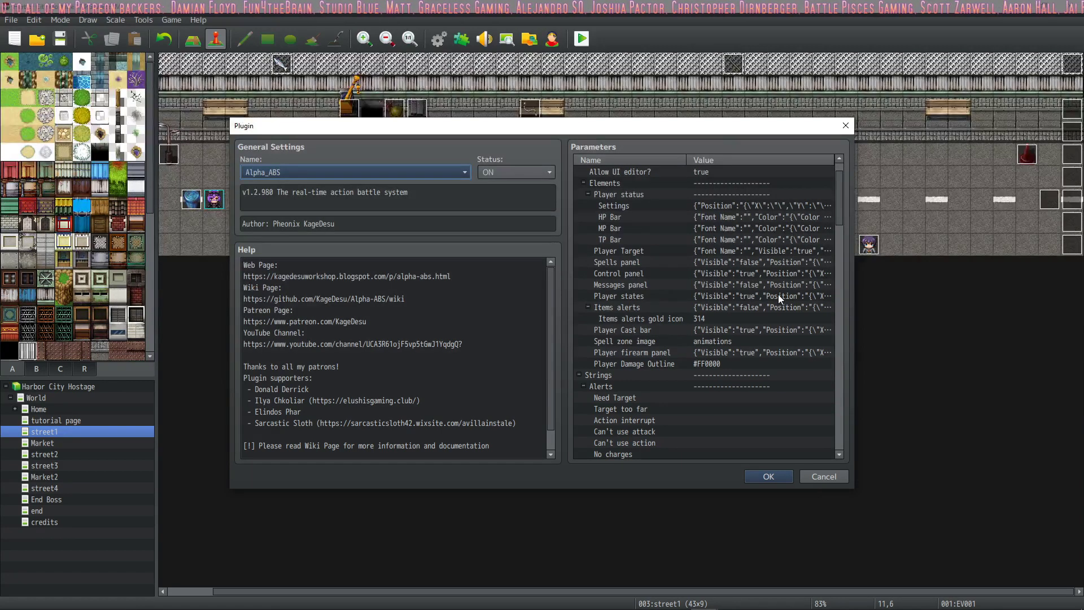
scroll(778, 293, down, 3)
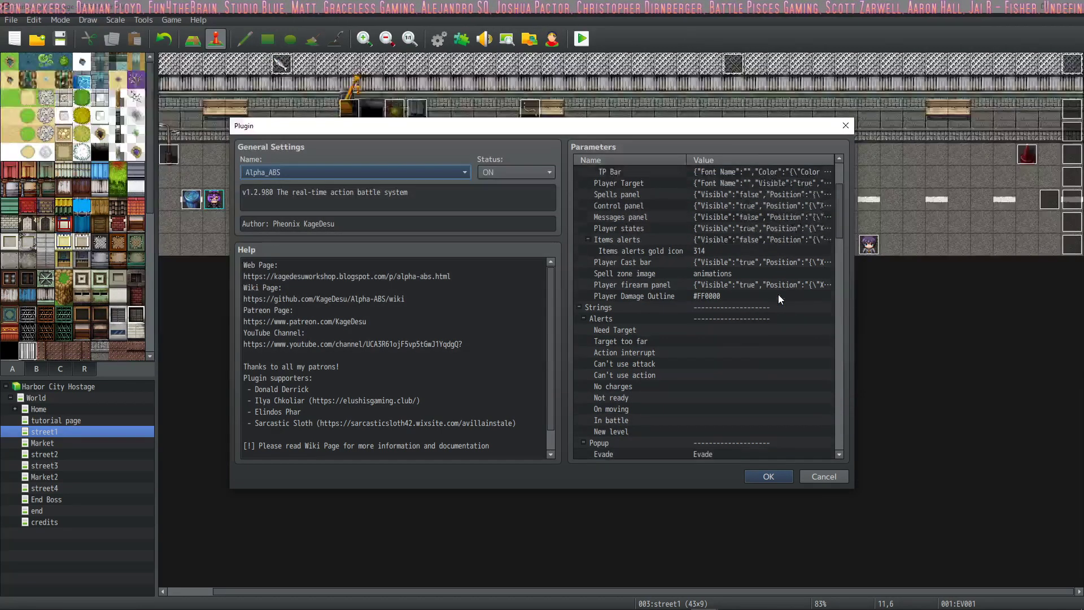
scroll(778, 293, down, 2)
scroll(775, 289, up, 4)
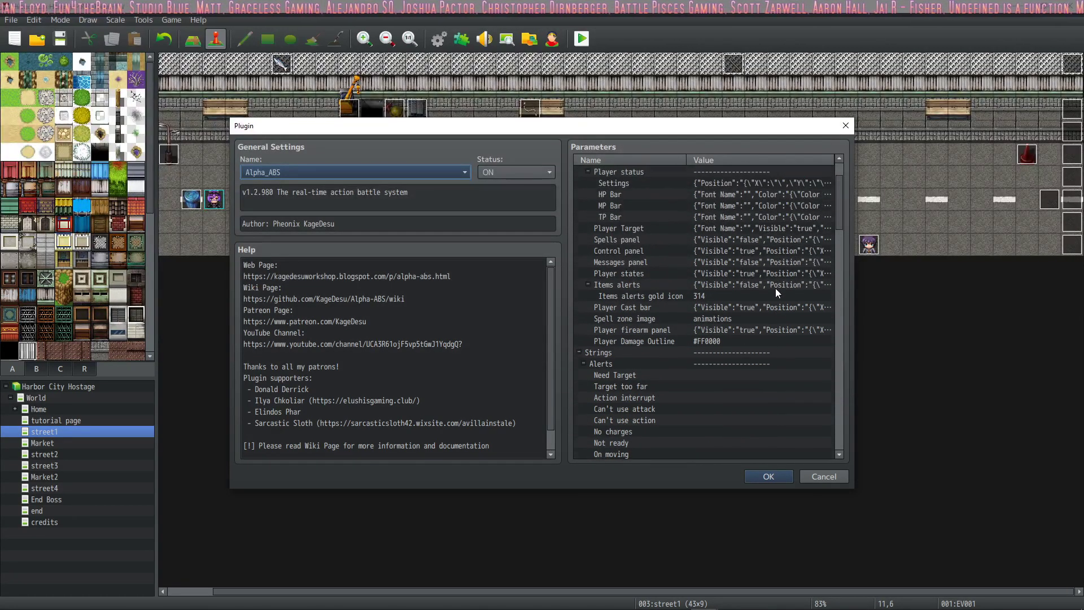
scroll(775, 287, up, 2)
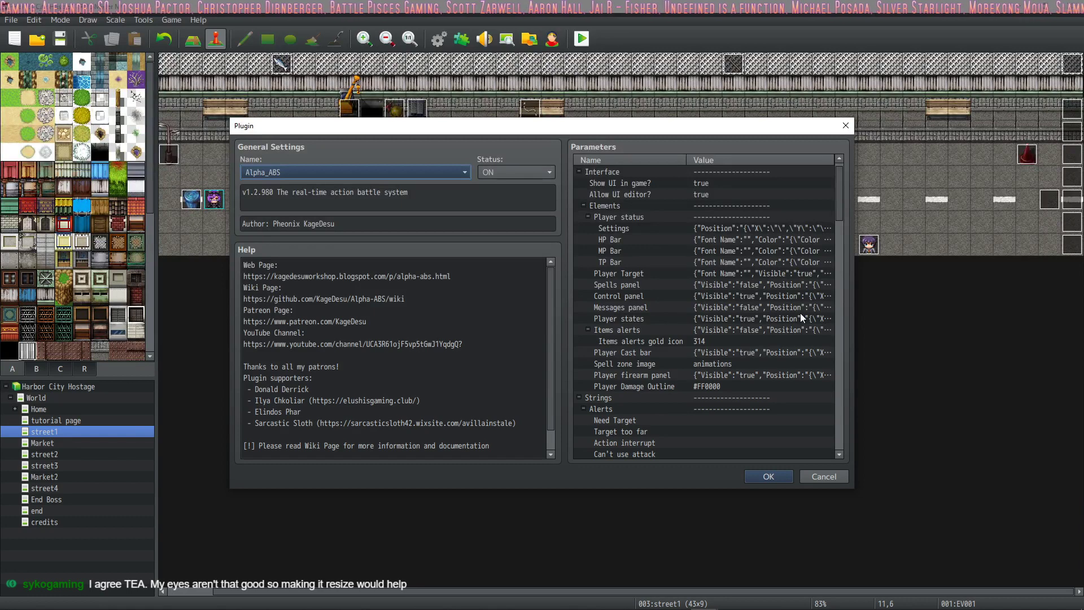
scroll(800, 314, down, 2)
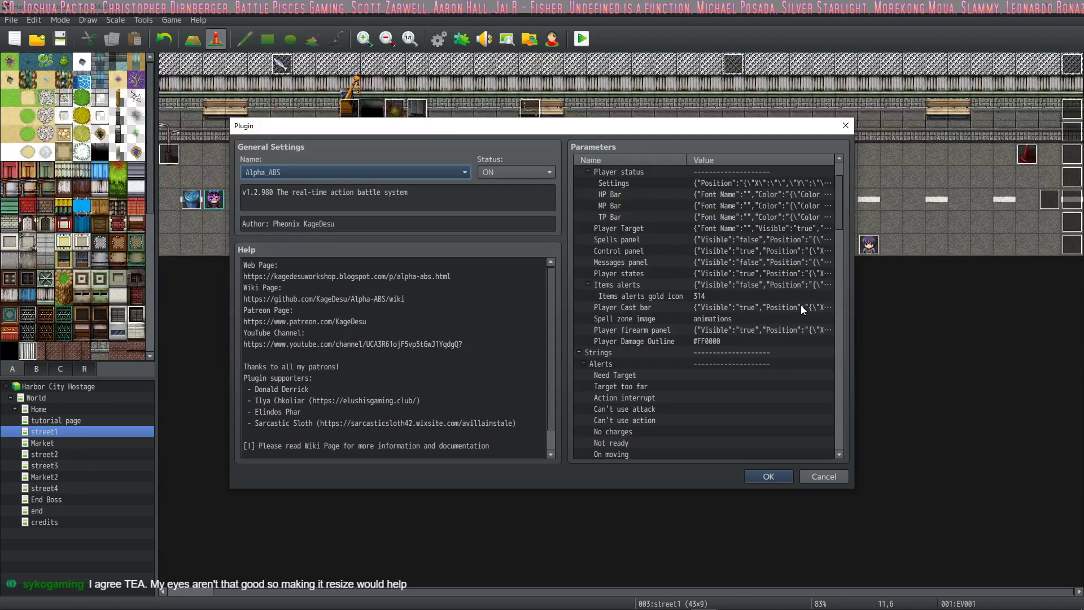
scroll(802, 310, down, 2)
scroll(802, 309, down, 3)
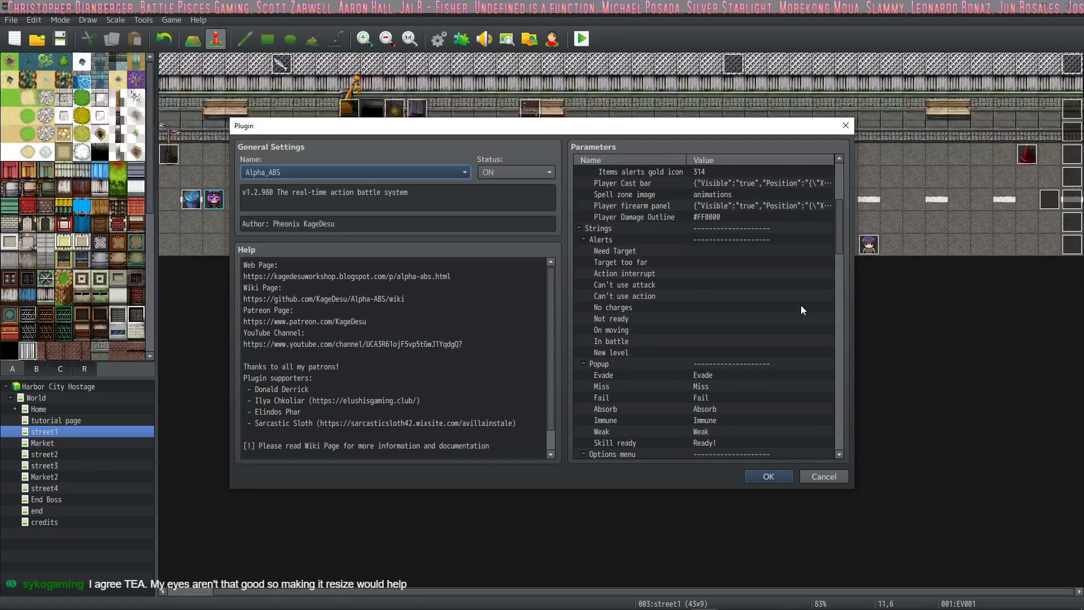
Examine the options menu and key binding text parameters of Alpha_ABS, including Attack and Jump
scroll(752, 283, down, 8)
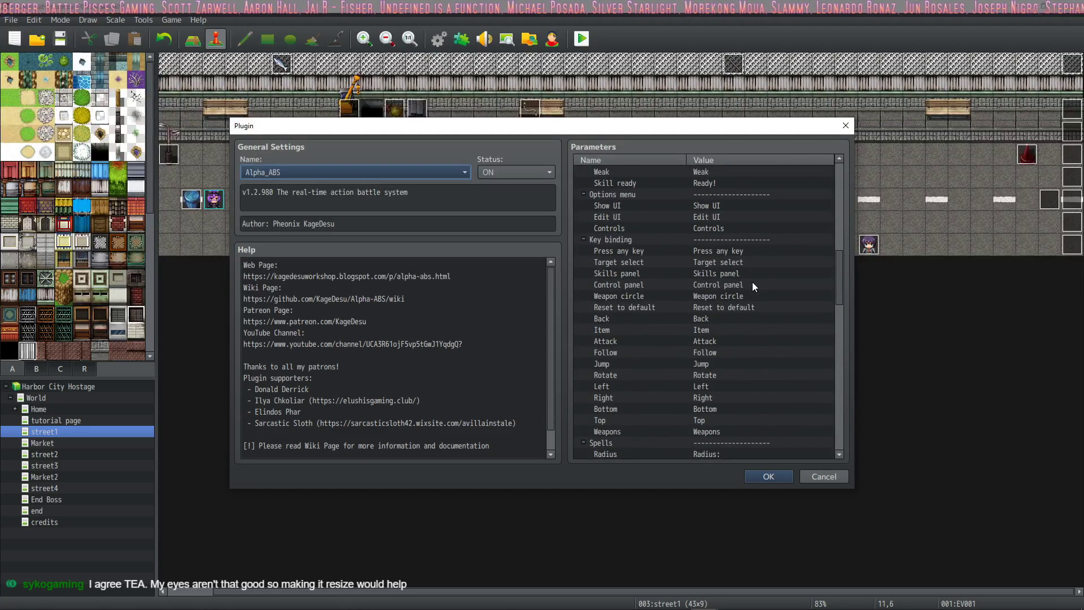
scroll(752, 282, down, 2)
click(602, 307)
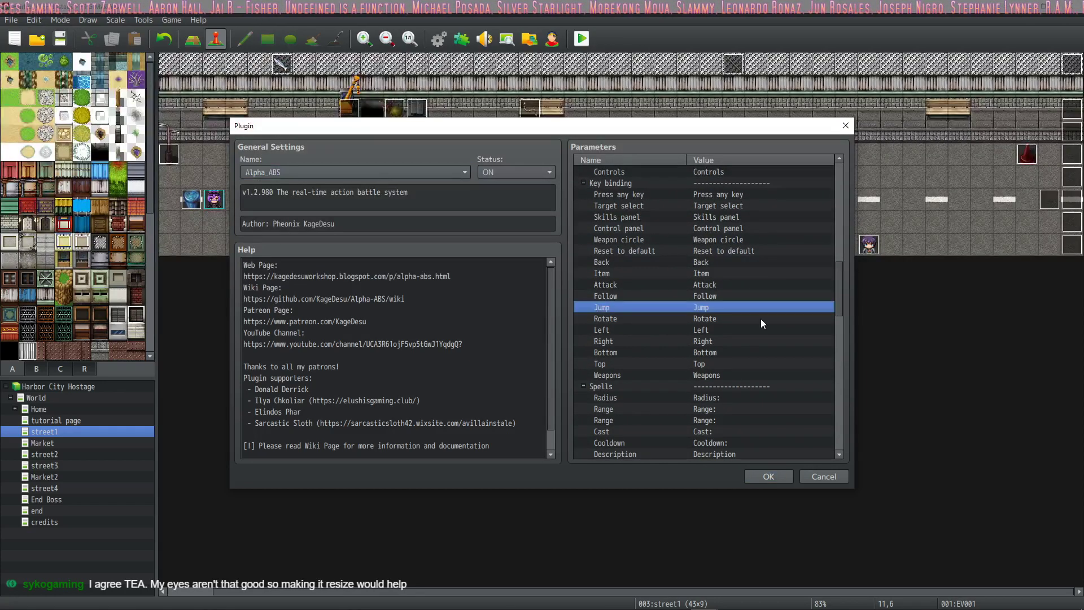
click(703, 289)
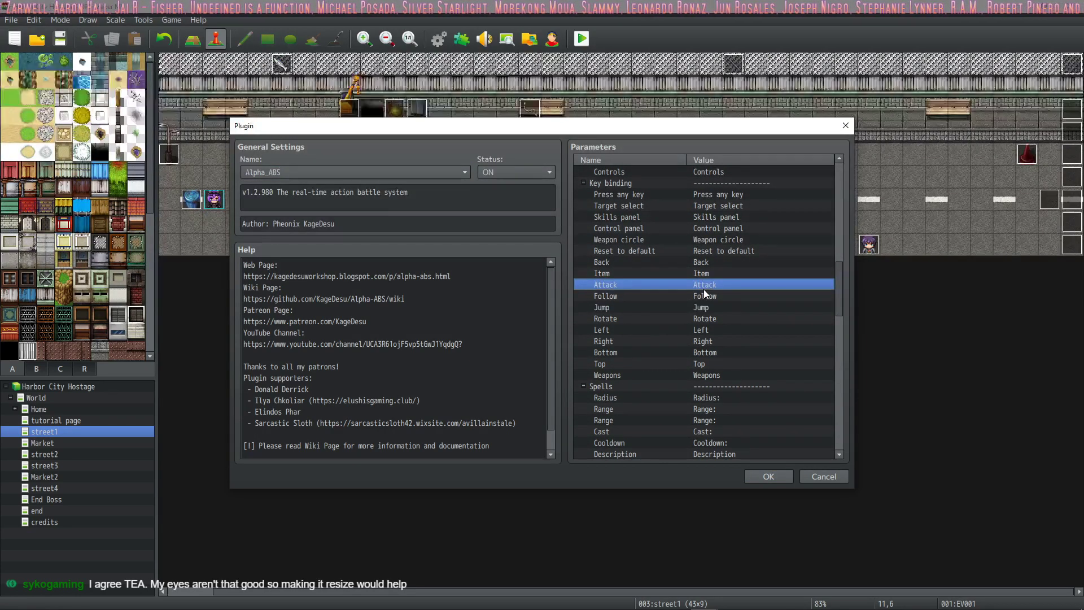
click(709, 305)
scroll(712, 310, down, 7)
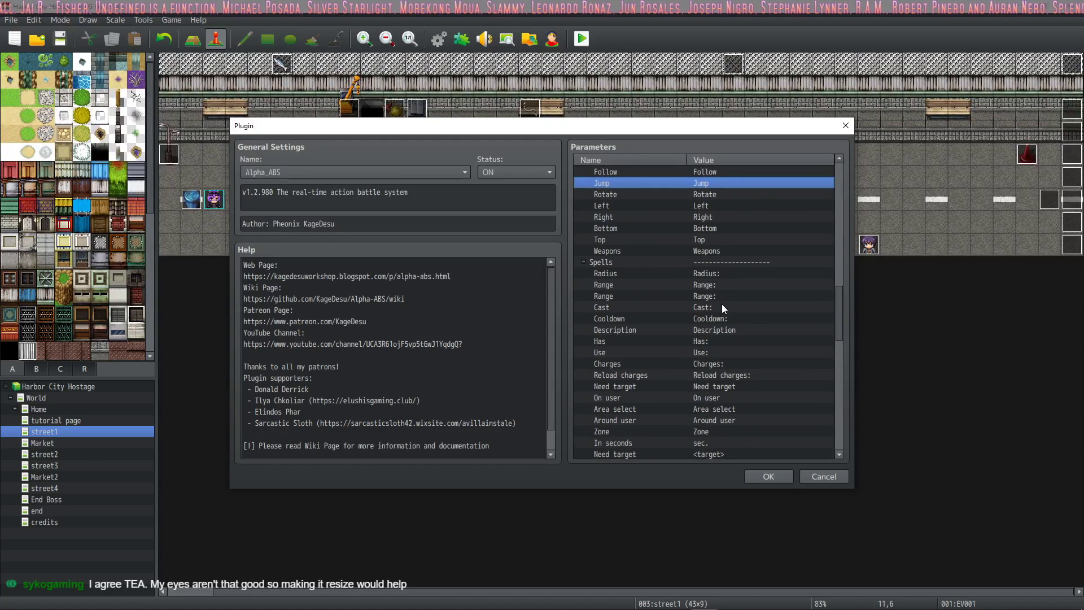
Examine the spell text parameters of Alpha_ABS, such as Range, Cast, Cooldown, Reload charges and In seconds
click(693, 272)
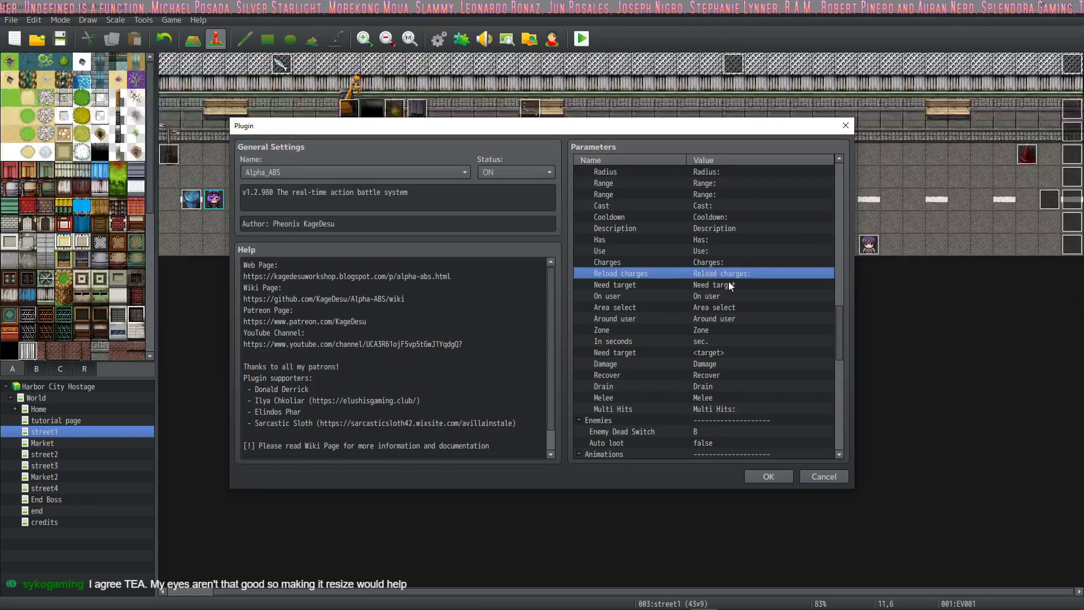
click(719, 315)
click(709, 351)
click(721, 252)
click(700, 216)
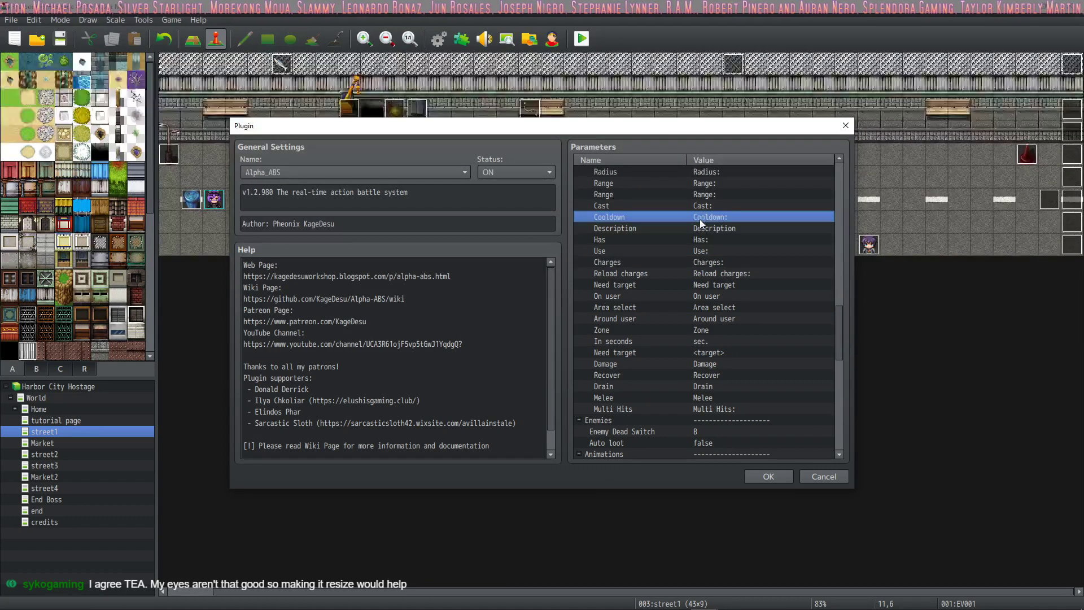
click(703, 229)
click(706, 214)
click(707, 184)
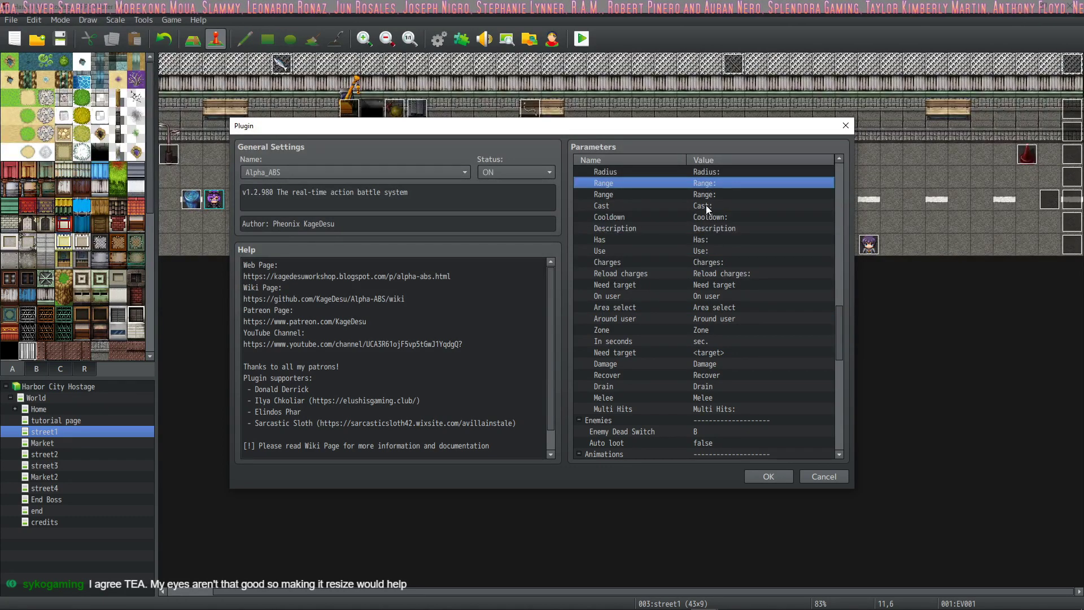
click(706, 205)
click(711, 240)
click(713, 296)
click(700, 341)
click(703, 228)
click(733, 285)
click(779, 341)
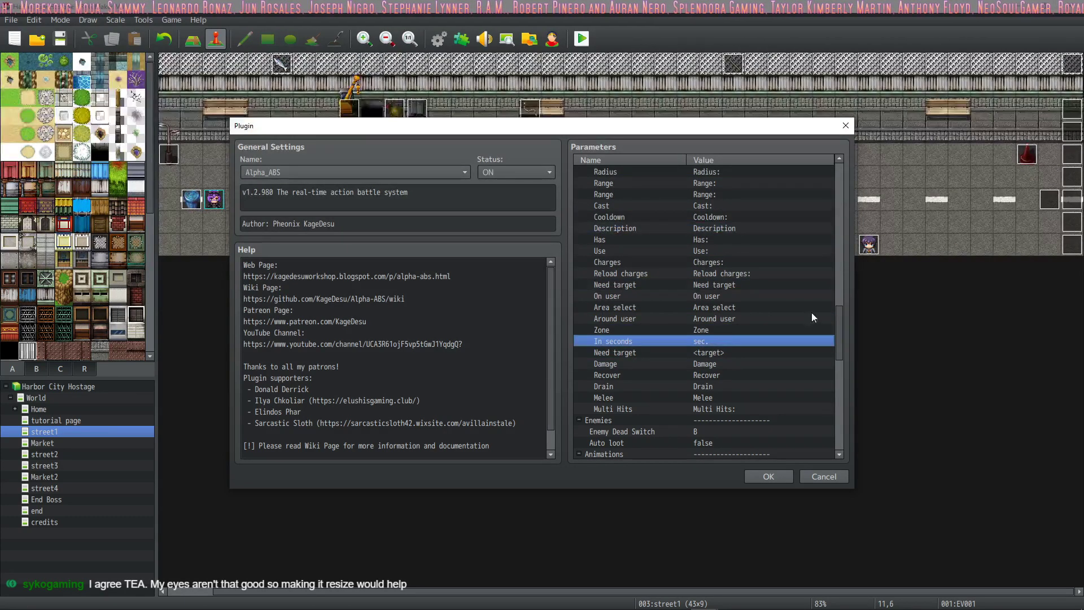
Examine the enemy, animation, common and control parameters of Alpha_ABS, check the available plugin names, and cancel back to the plugin list
scroll(791, 305, down, 4)
scroll(791, 305, down, 1)
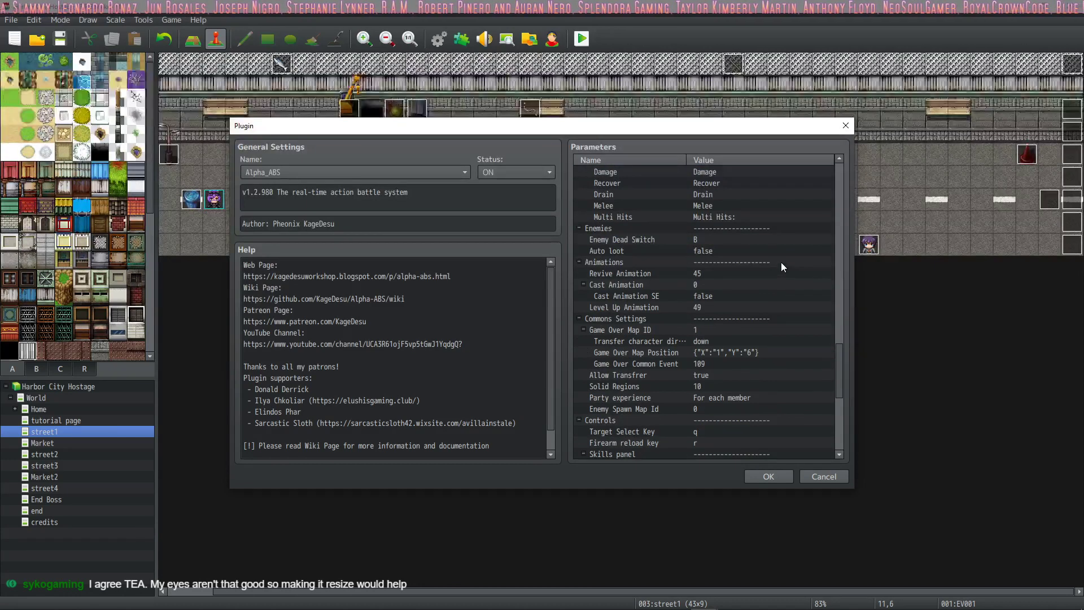
click(697, 240)
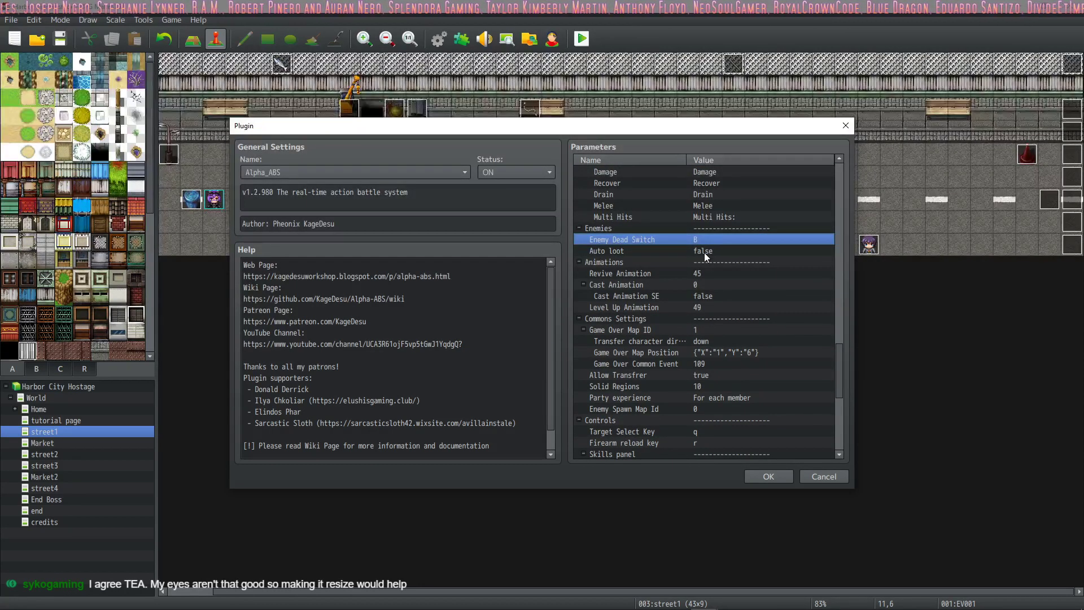
click(705, 252)
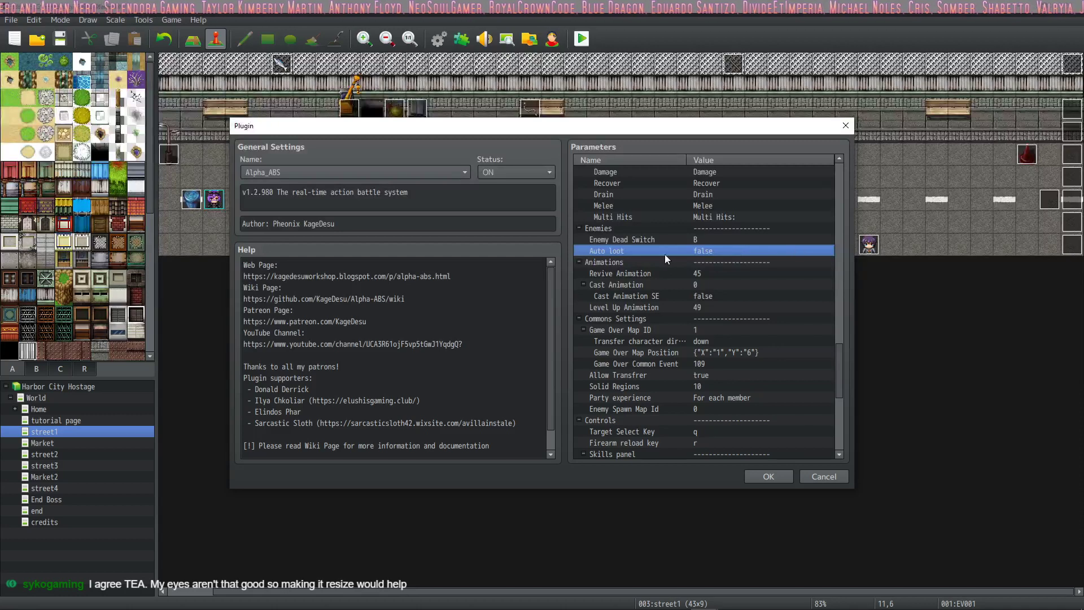
scroll(751, 292, down, 3)
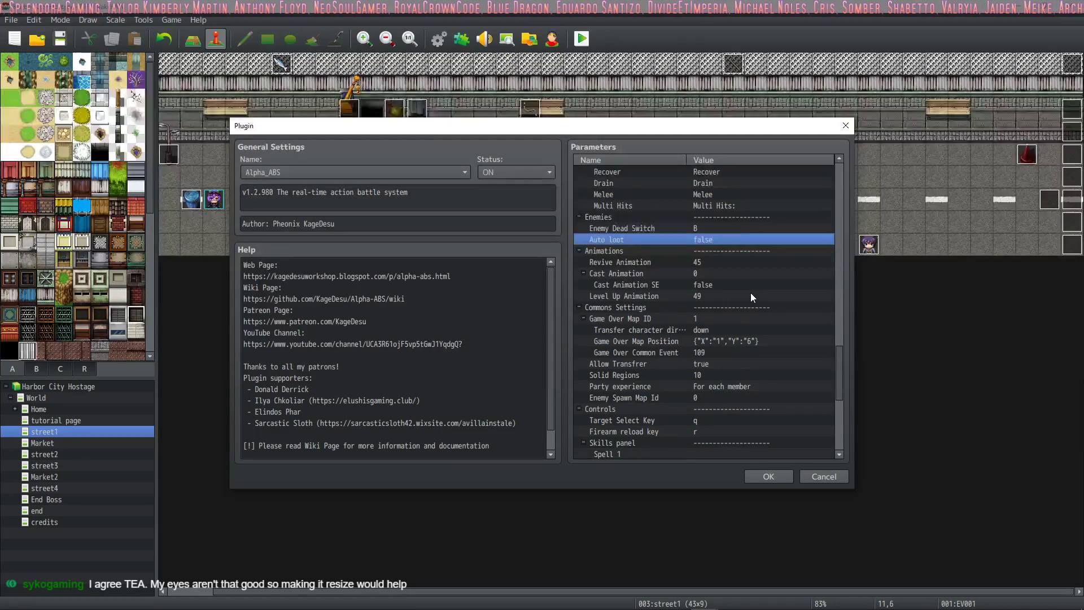
scroll(750, 297, down, 1)
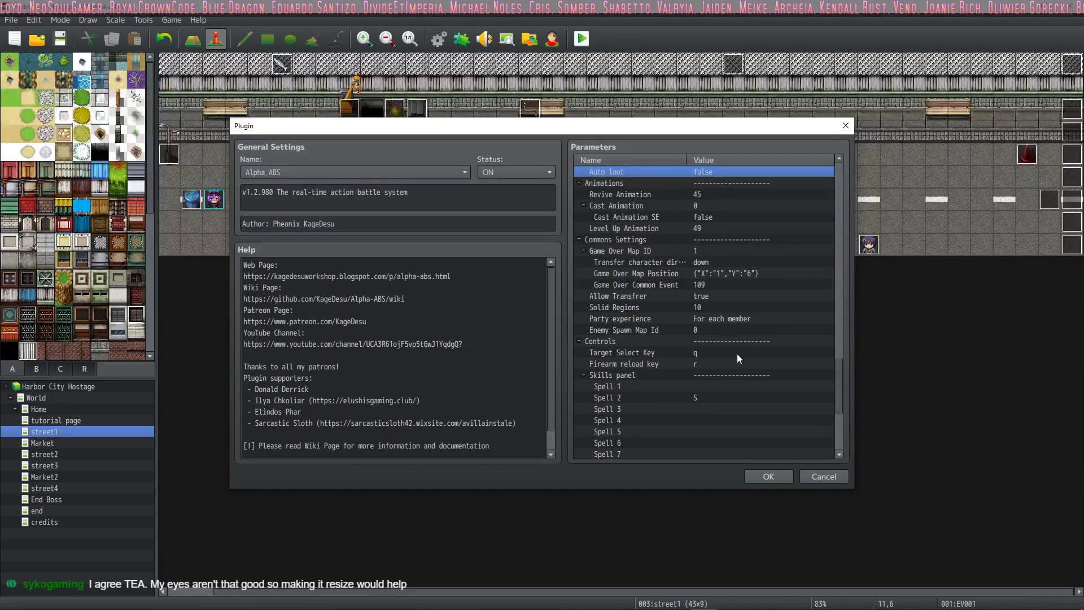
drag(716, 331, 751, 322)
click(465, 173)
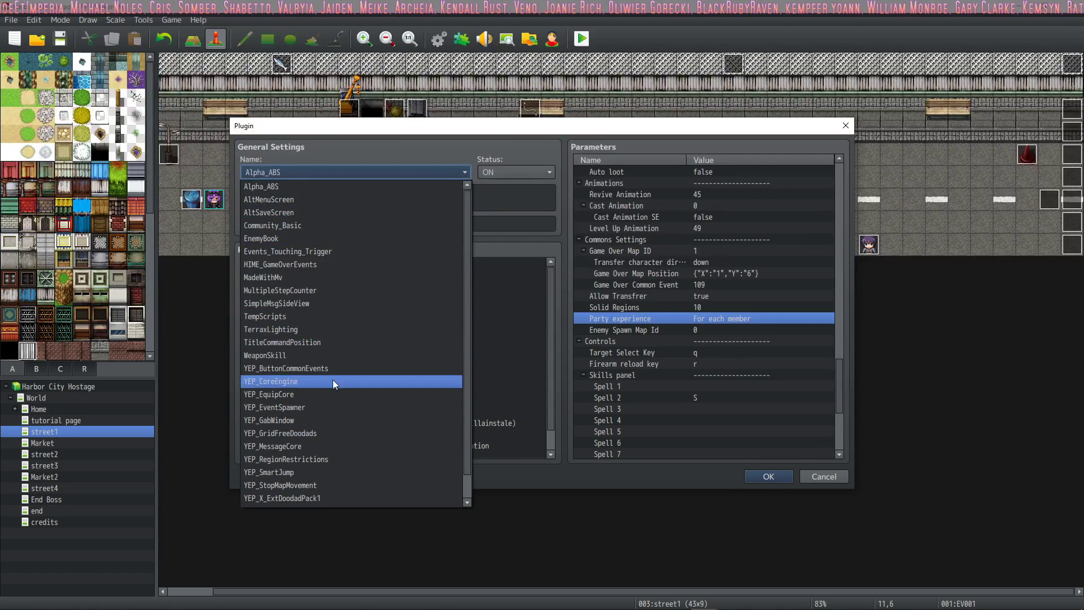
click(819, 477)
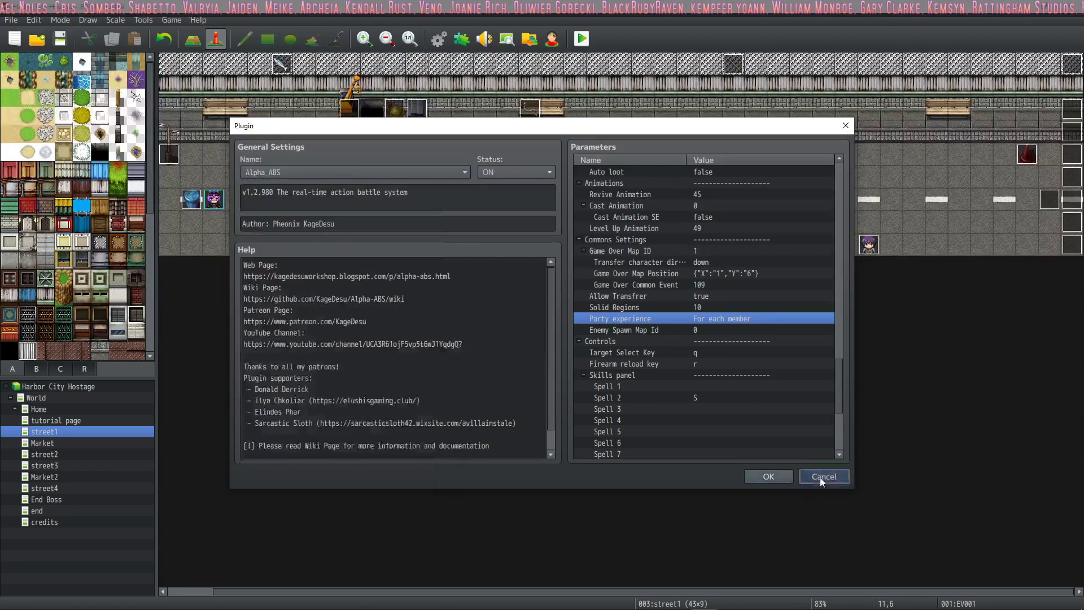
click(820, 477)
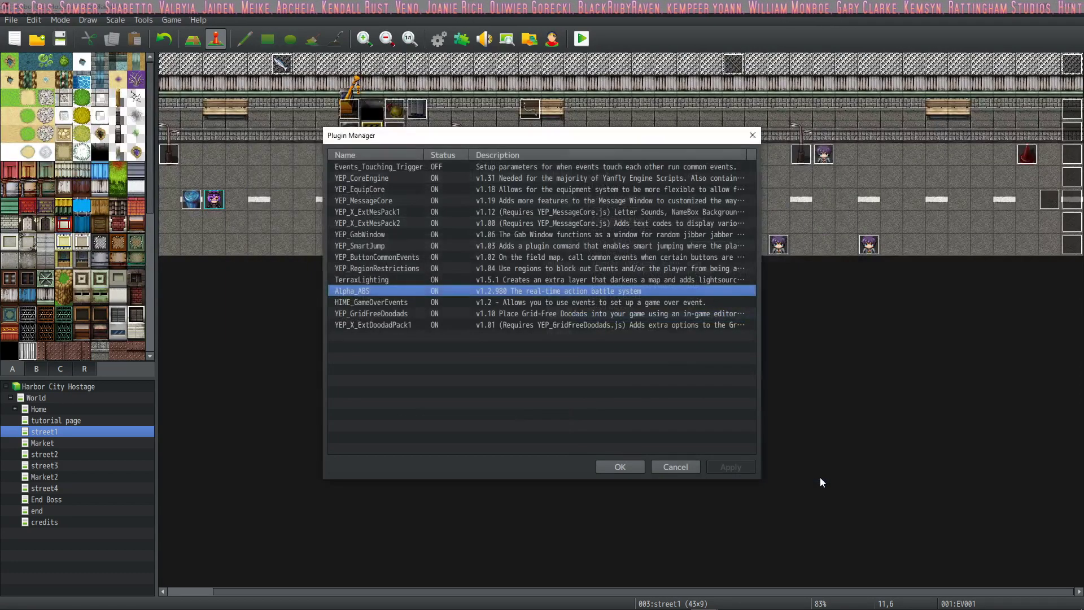
Check the description and Gameover Map ID parameter of the HIME_GameOverEvents plugin, and return to the plugin list
click(375, 303)
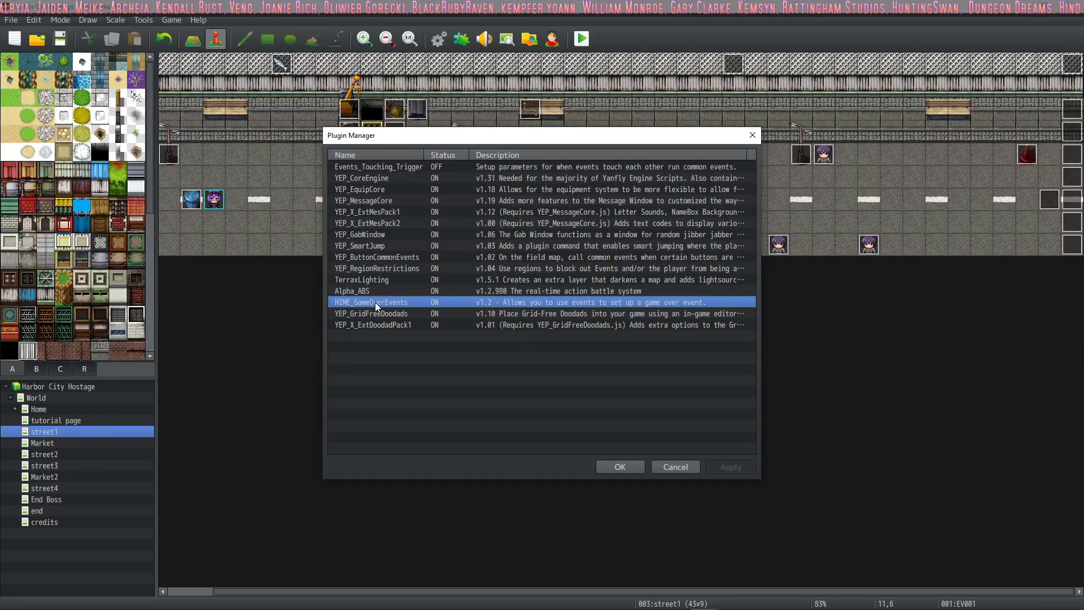
double_click(375, 302)
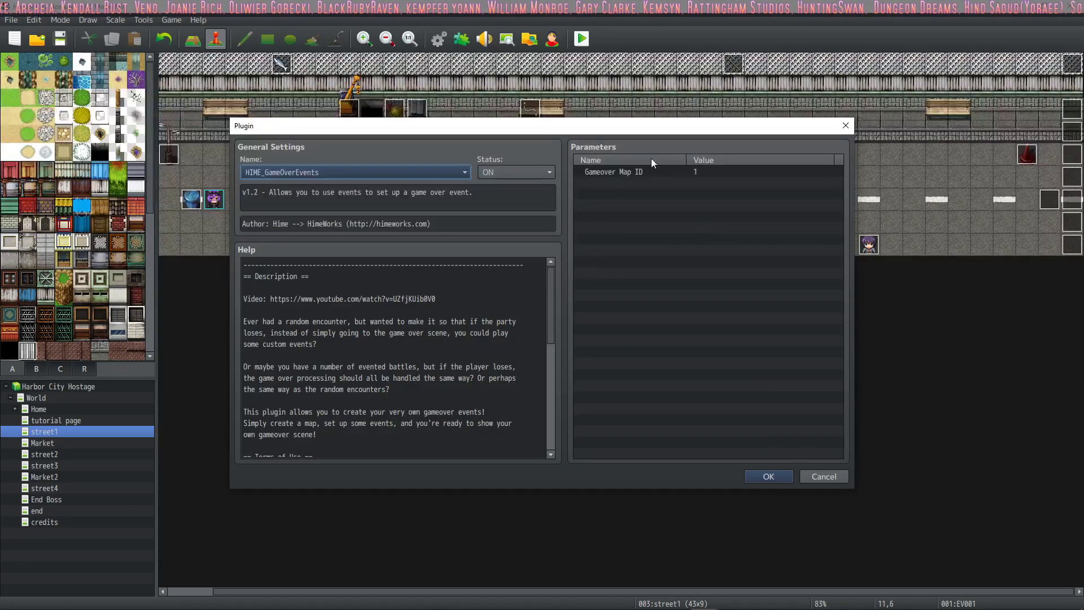
click(767, 477)
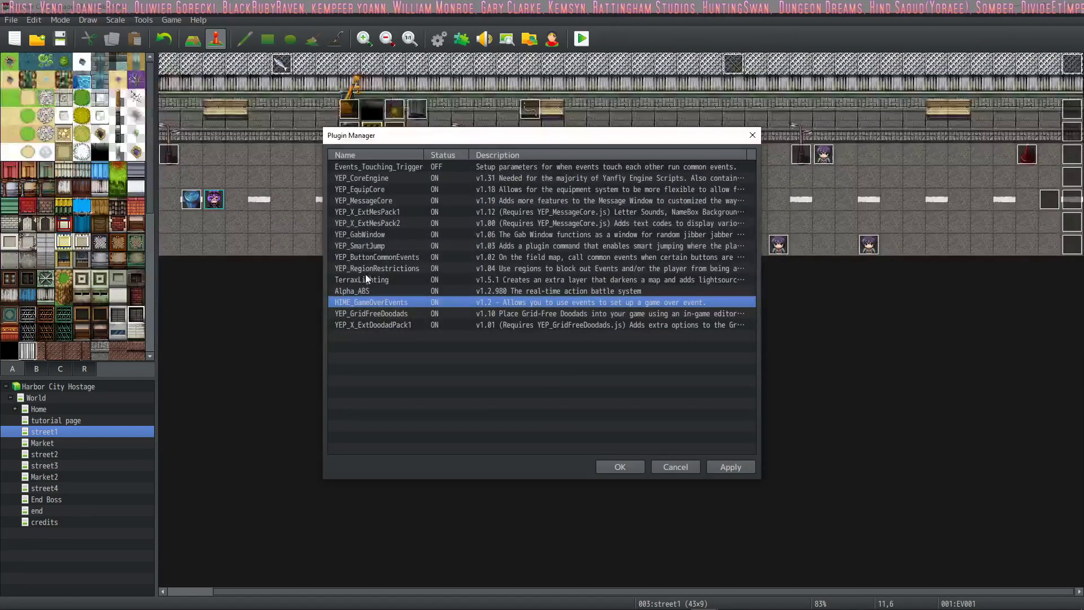
Compare the positions of the Alpha_ABS and HIME_GameOverEvents entries in the plugin list
click(362, 291)
click(361, 303)
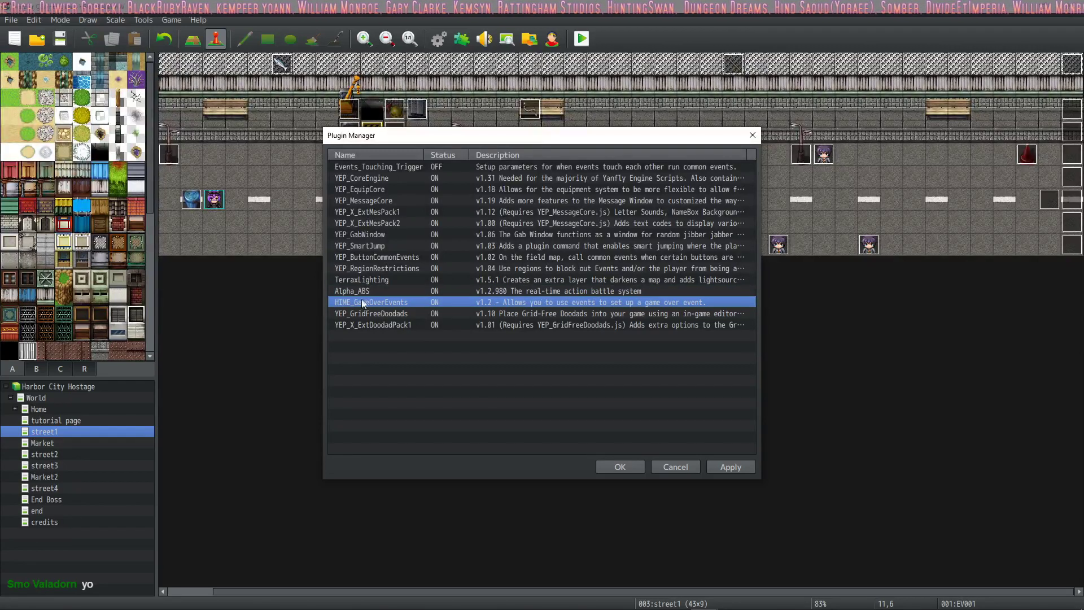
click(359, 292)
click(358, 300)
click(357, 290)
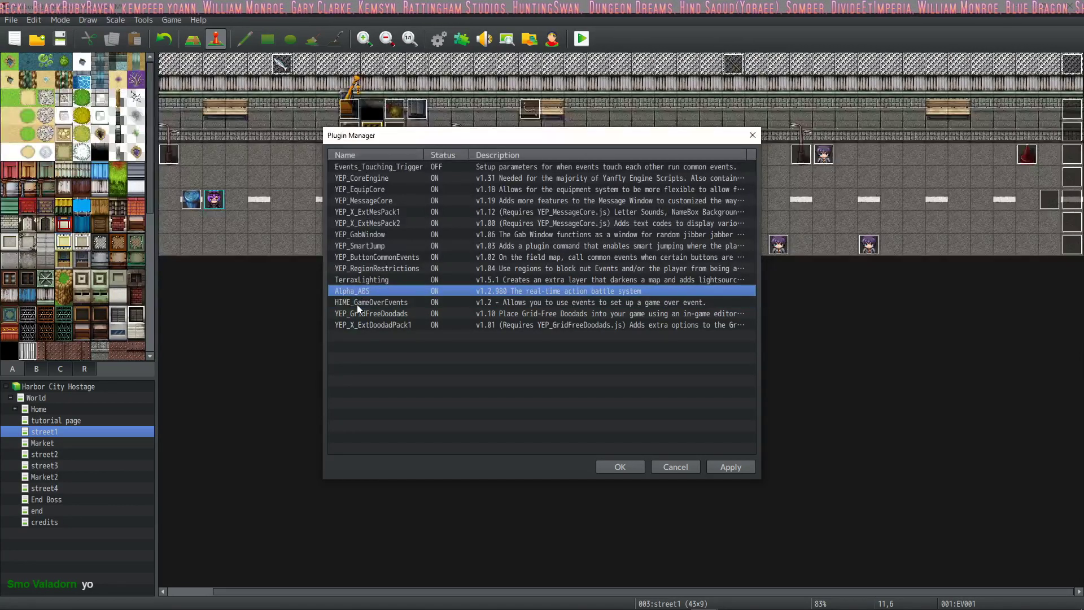
click(357, 303)
click(357, 289)
click(356, 303)
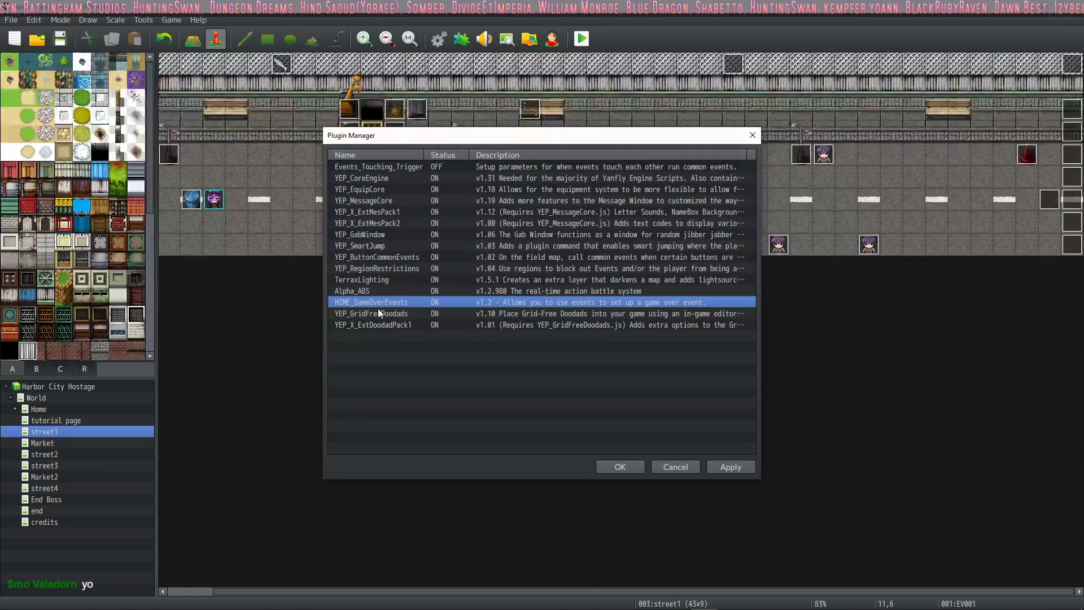
Compare the YEP_RegionRestrictions, YEP_ButtonCommonEvents and TerraxLighting entries in the plugin list, and close the Plugin Manager
click(375, 278)
click(378, 266)
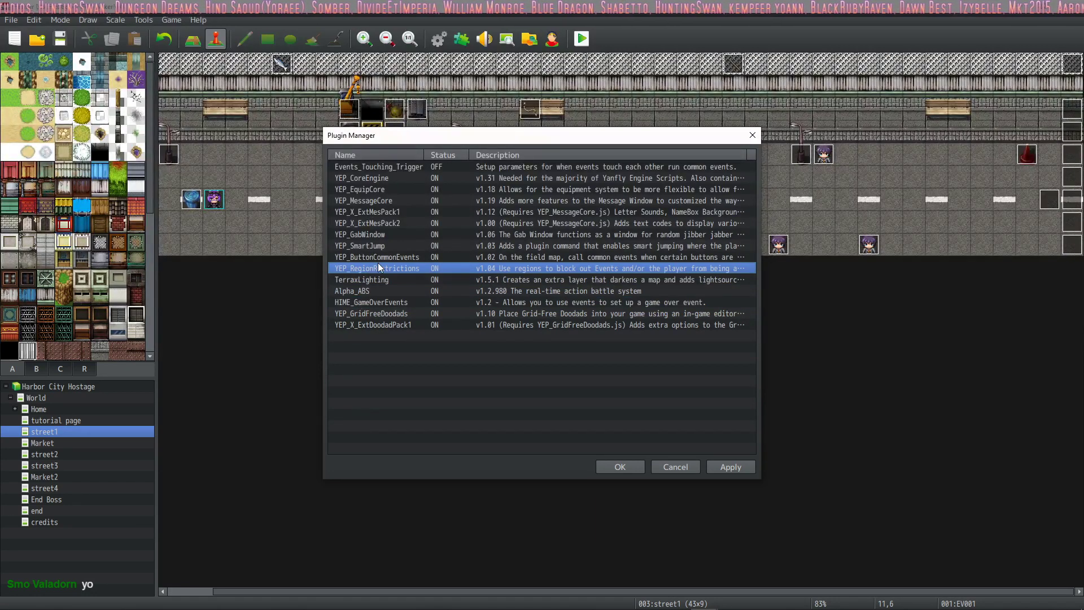
click(378, 256)
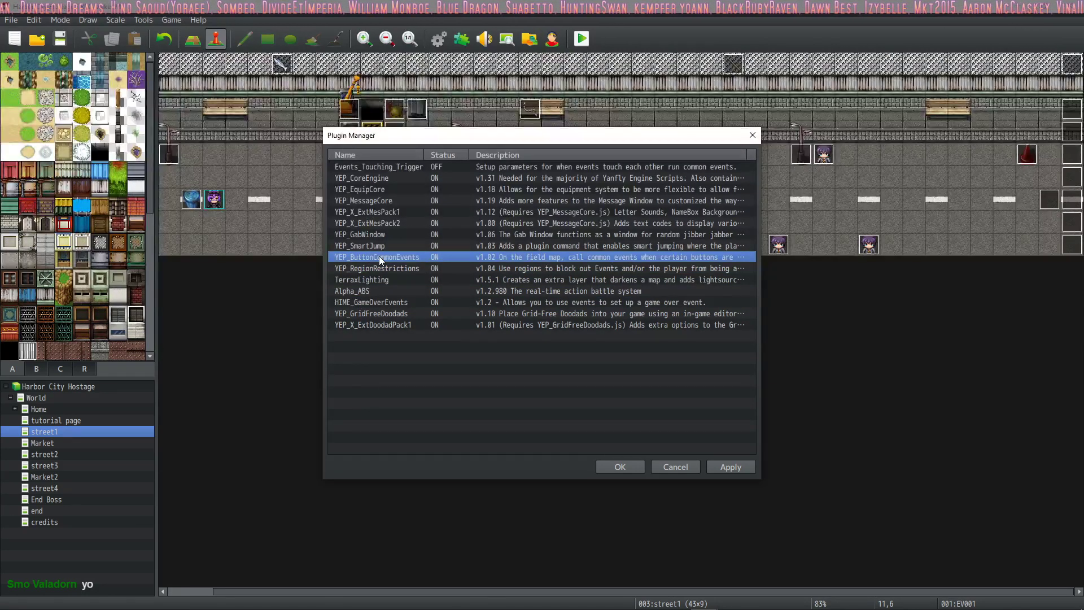
click(377, 280)
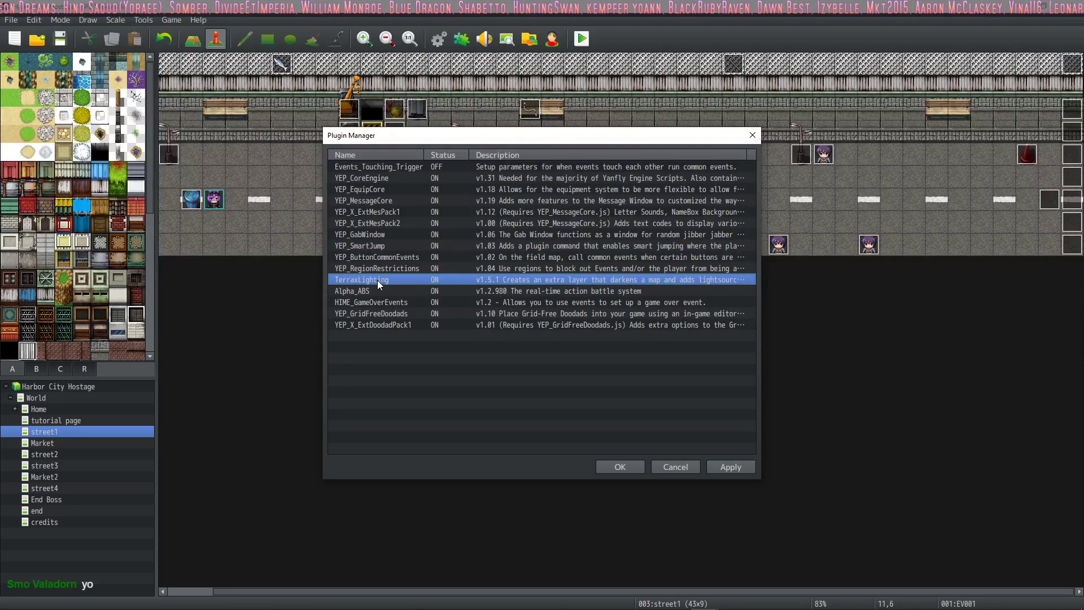
click(641, 468)
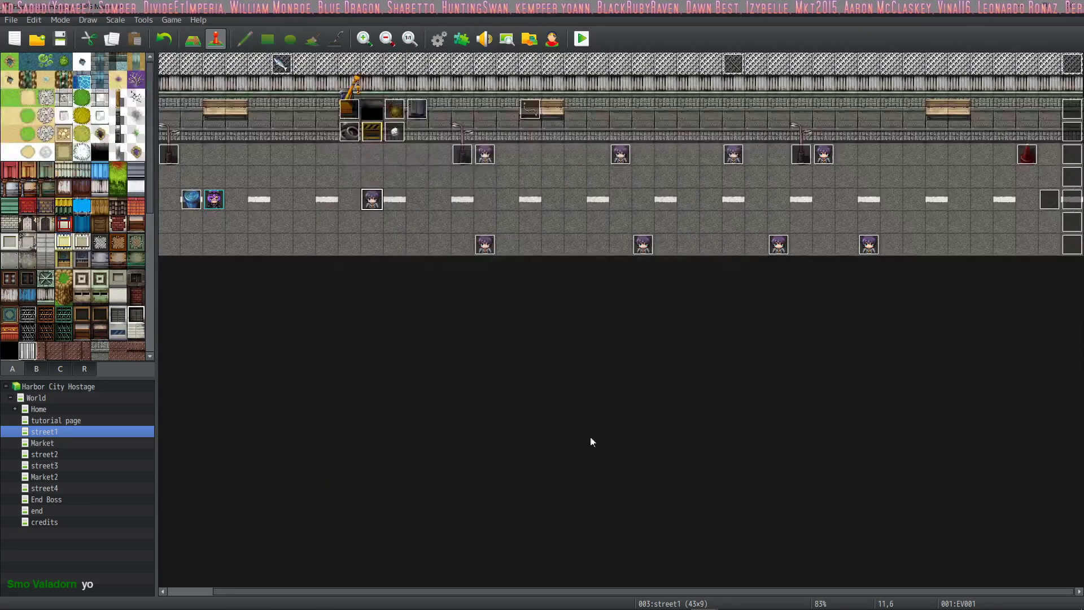
Set the player's starting position on the Home map at tile 12,3, beside the bed
click(44, 408)
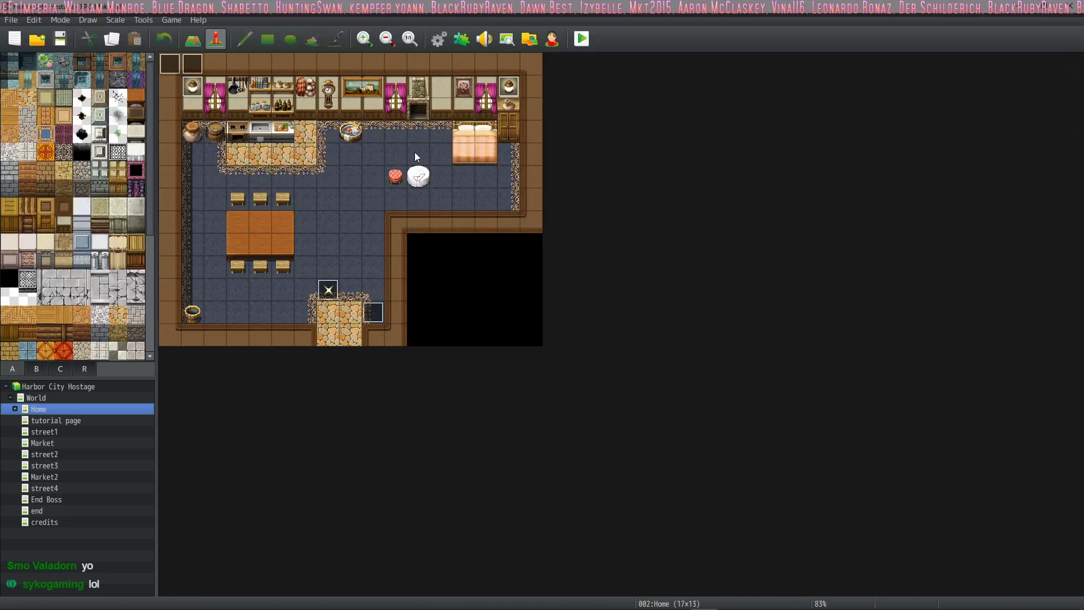
right_click(436, 136)
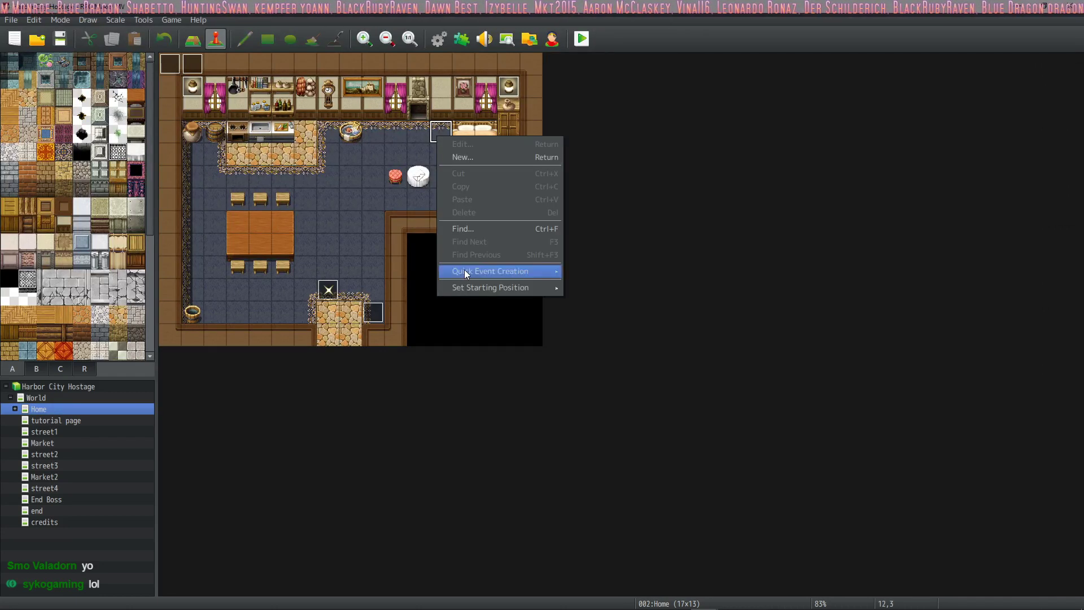
mouse_move(525, 294)
click(590, 288)
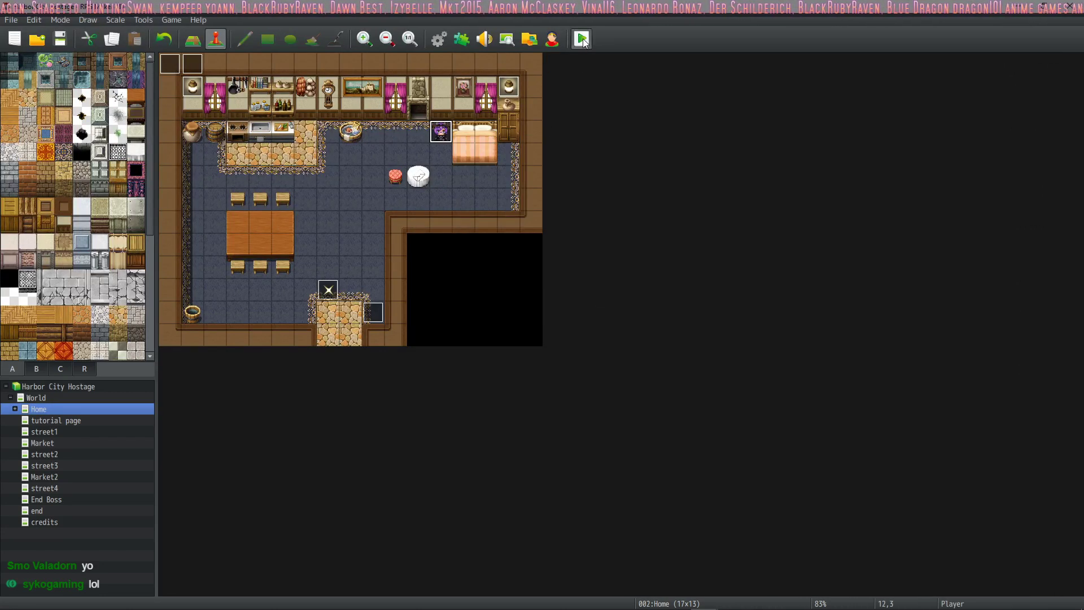
Save the changes, launch a playtest, start a new game and dismiss the opening dialogue
key(alt+F4)
click(495, 328)
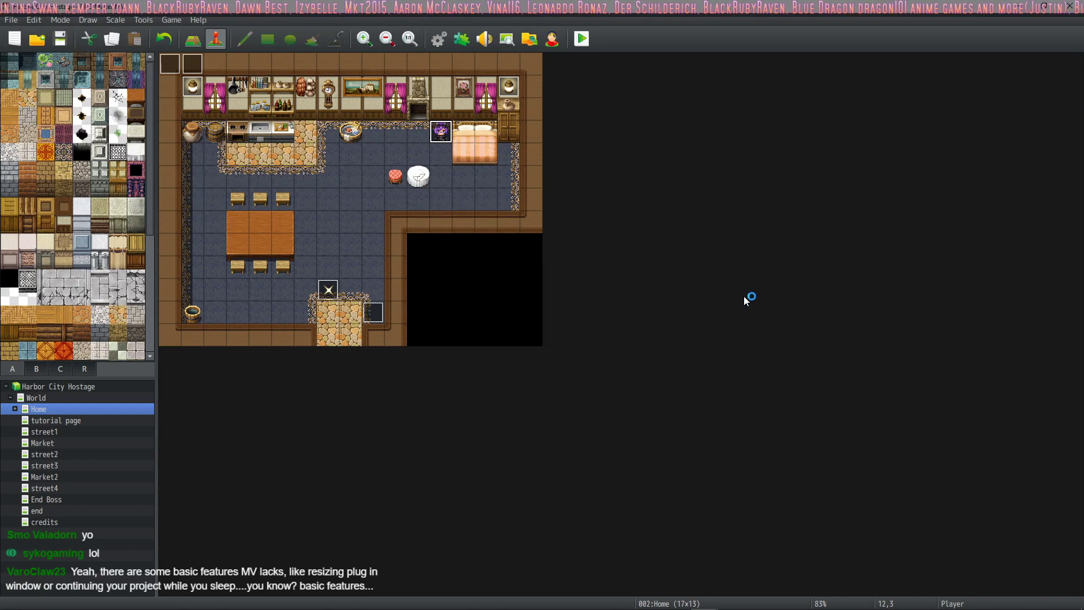
key(Up)
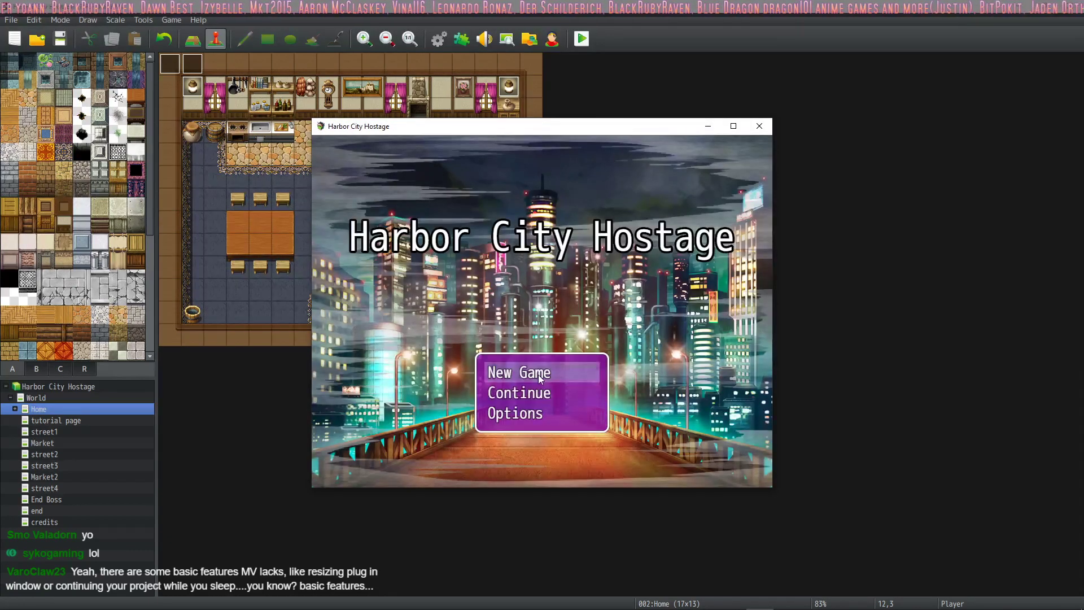
key(Return)
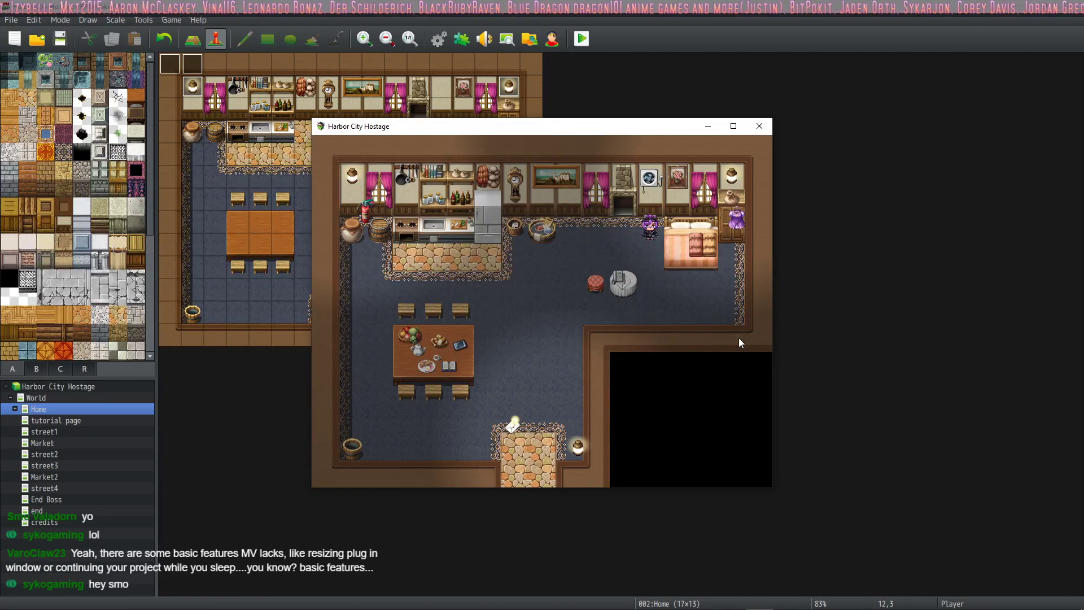
key(Return)
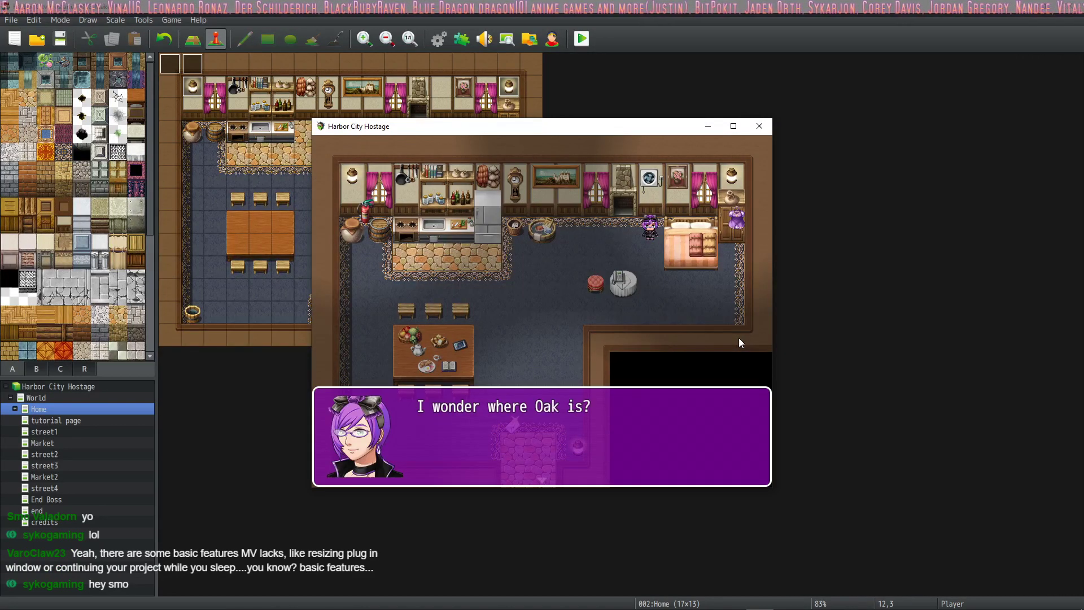
key(Return)
Walk the character past the dining table towards the letter at the house entrance and advance the dialogue
key(Left)
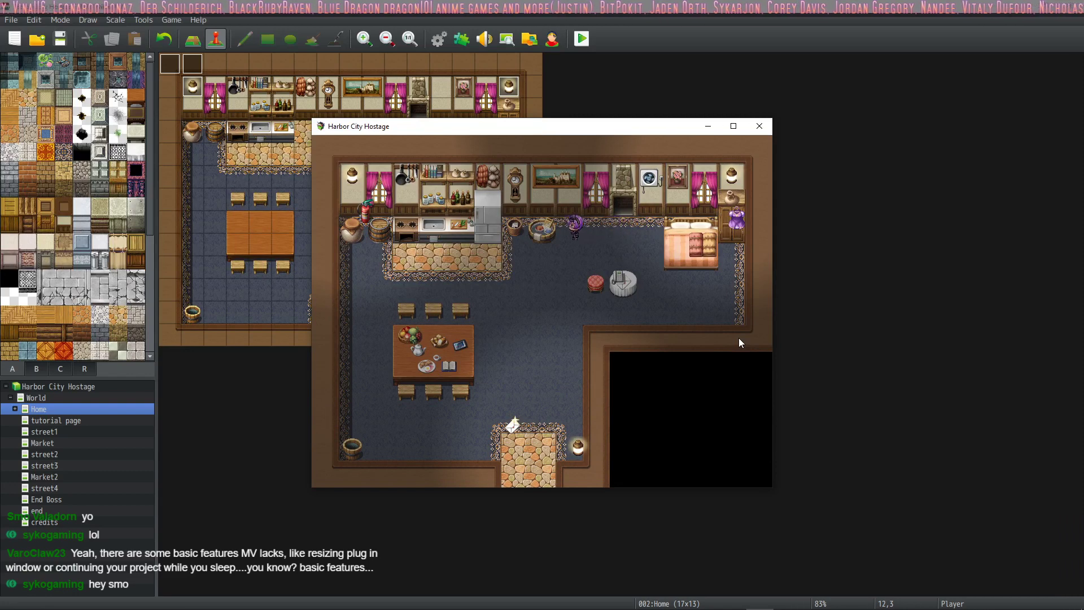
key(Down)
key(Left)
key(Down)
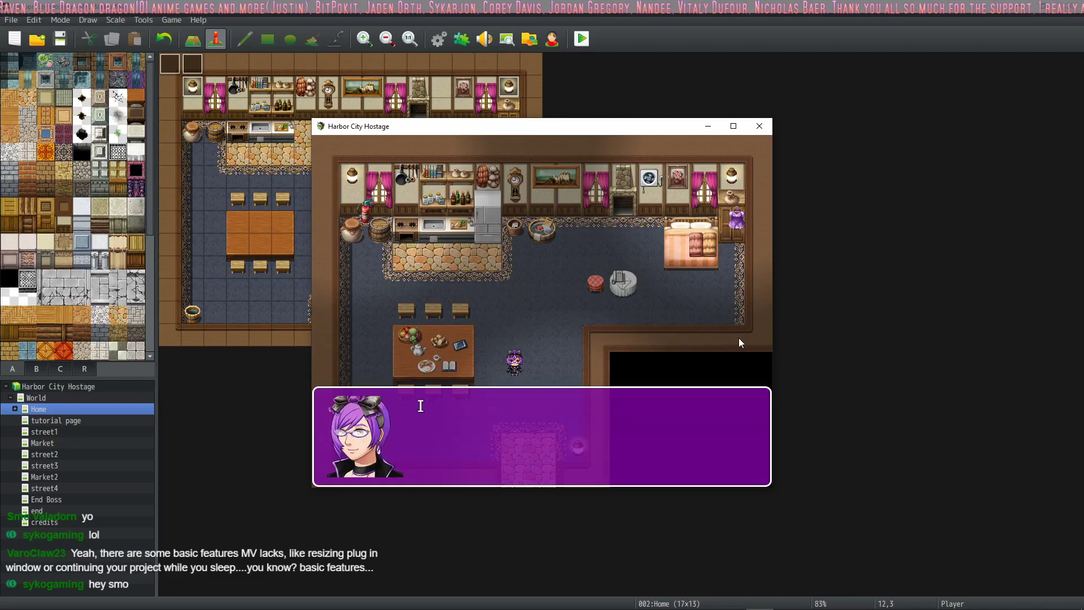
key(Return)
key(Return)
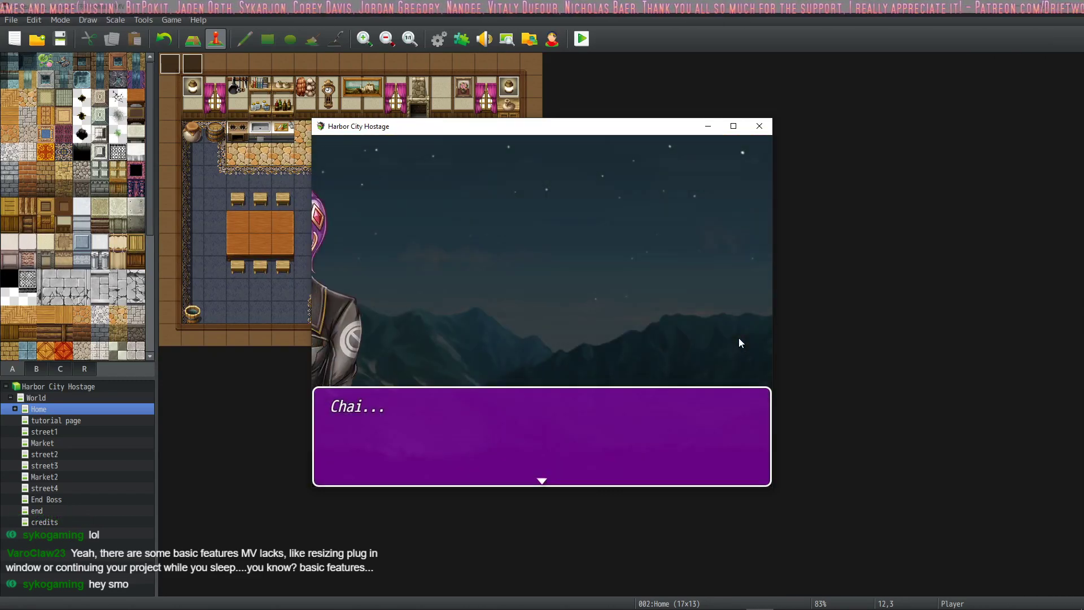
Advance through the night cutscene and the controls tutorial to the Mapledale Lane street, and close the playtest
key(Return)
key(Return)
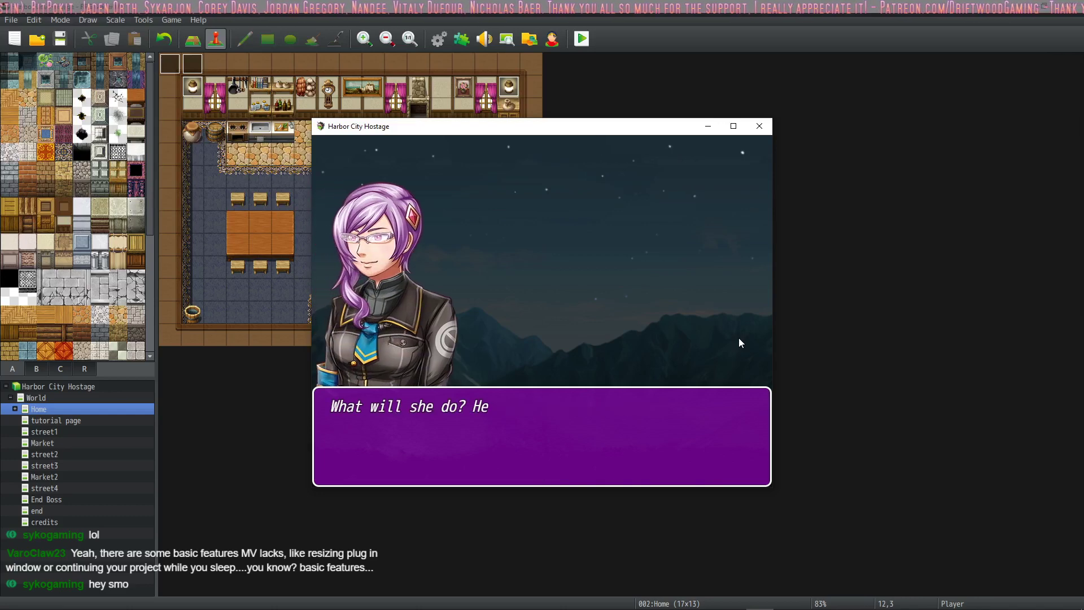
key(Return)
key(Return)
key(Return)
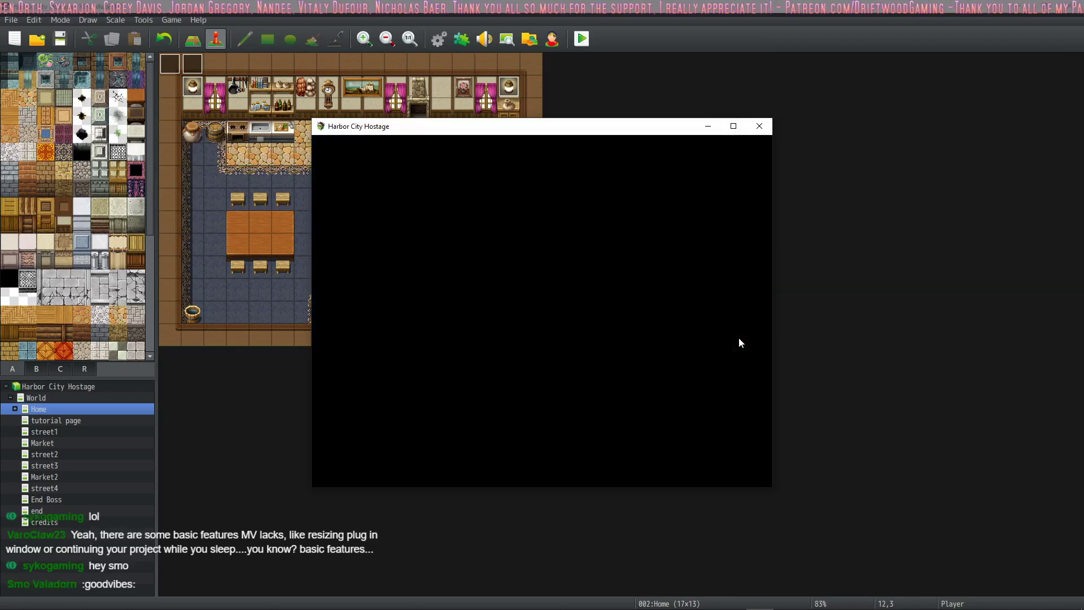
key(Return)
key(Return)
key(Return)
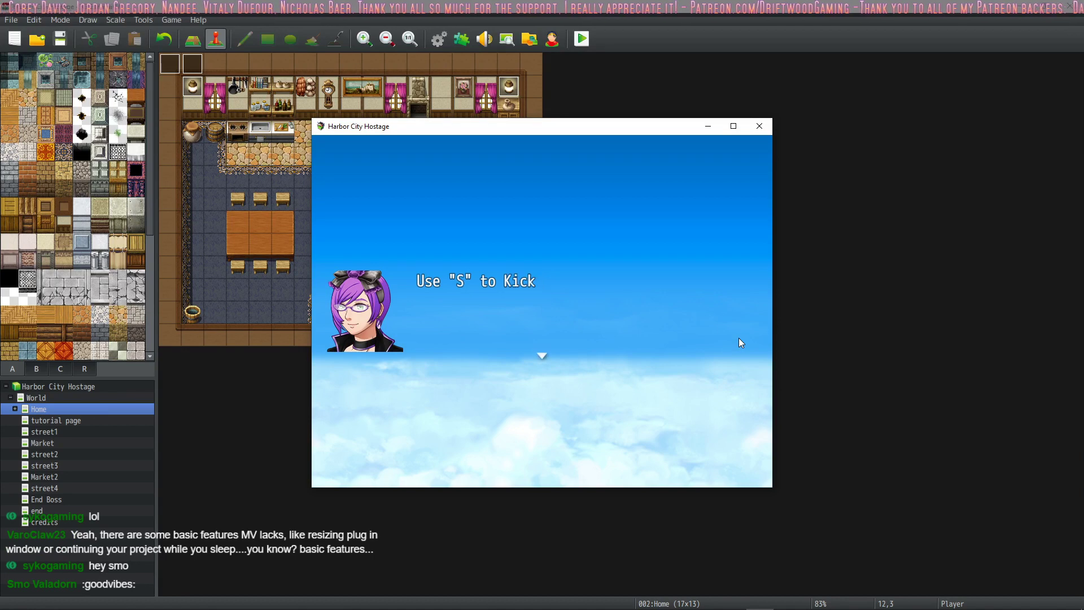
key(Return)
key(Return)
key(Return)
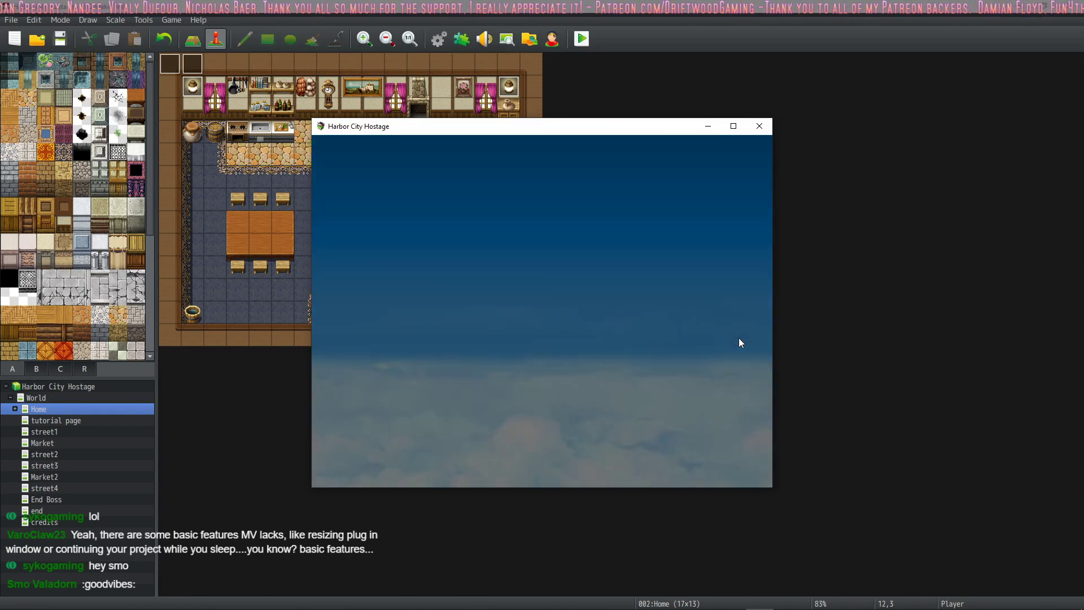
key(Return)
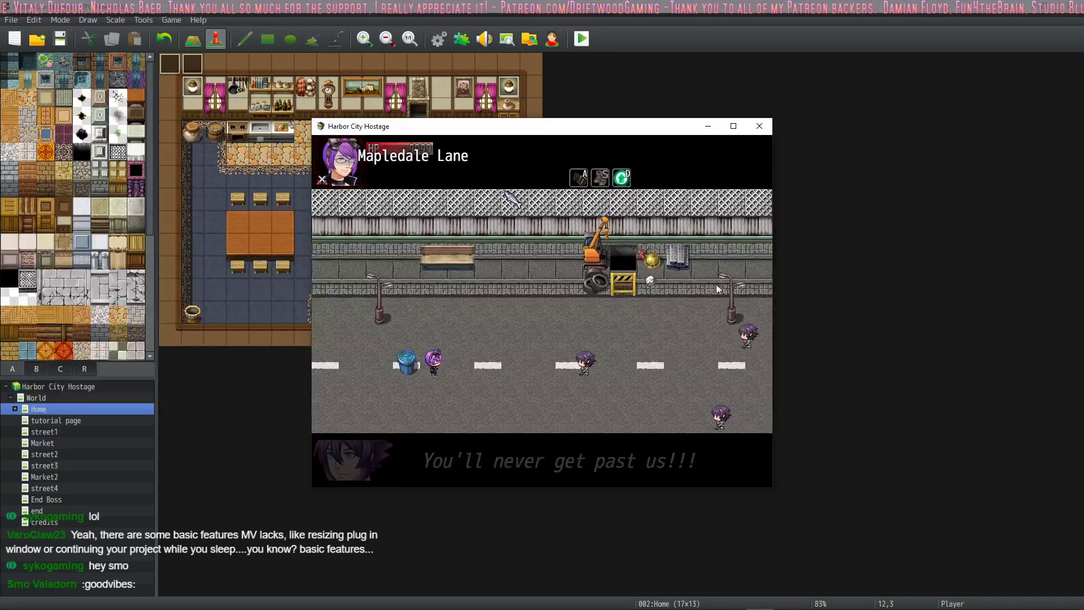
click(759, 126)
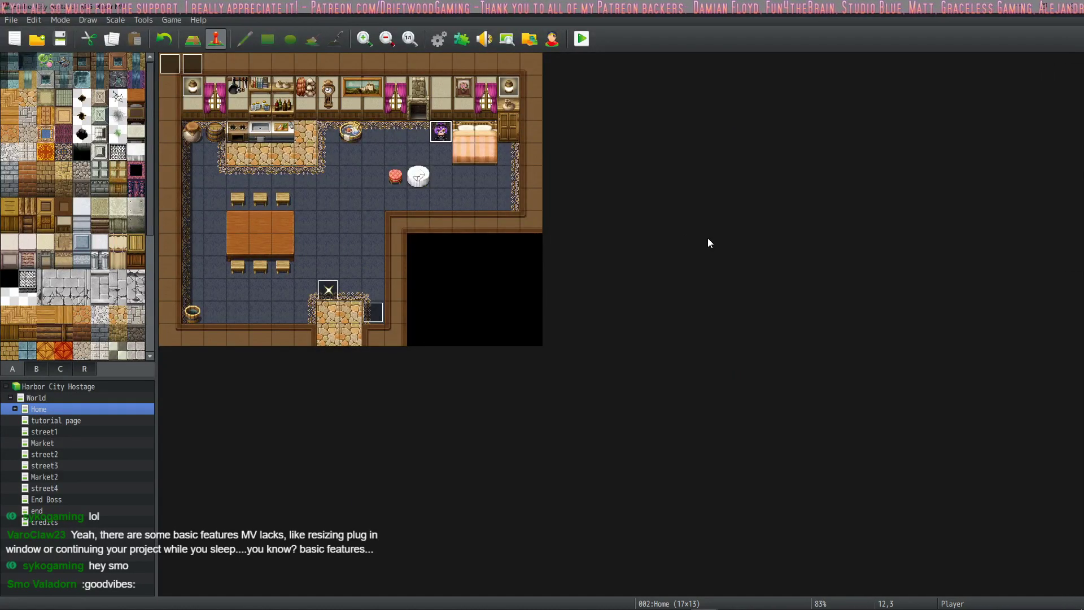
Look over the street1 and Market maps, and check the commands of the "conrolling Event" on the Home map
click(42, 432)
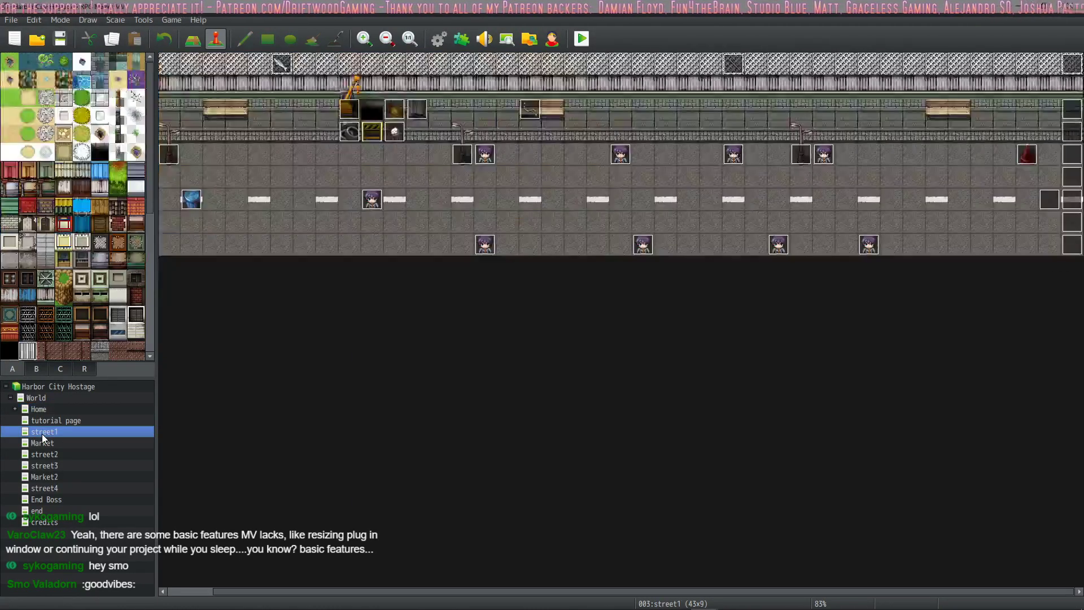
click(50, 444)
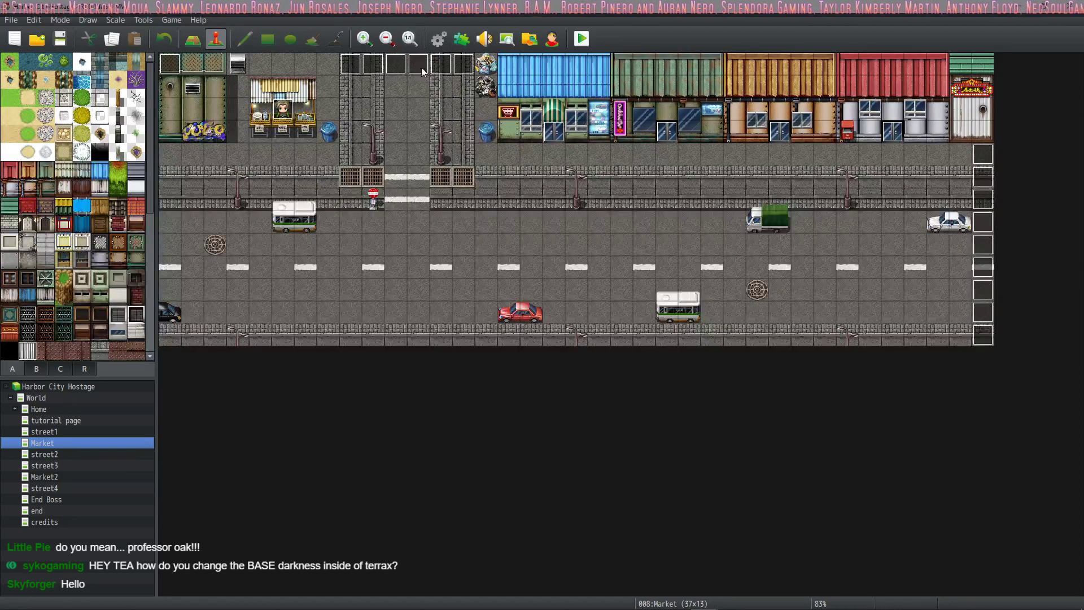
click(50, 408)
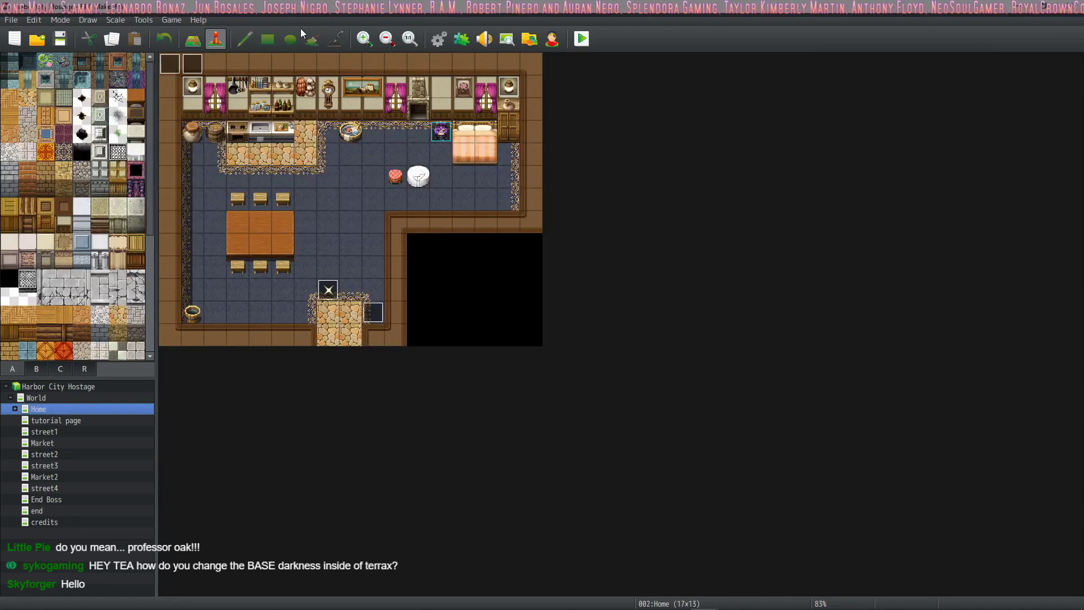
double_click(189, 63)
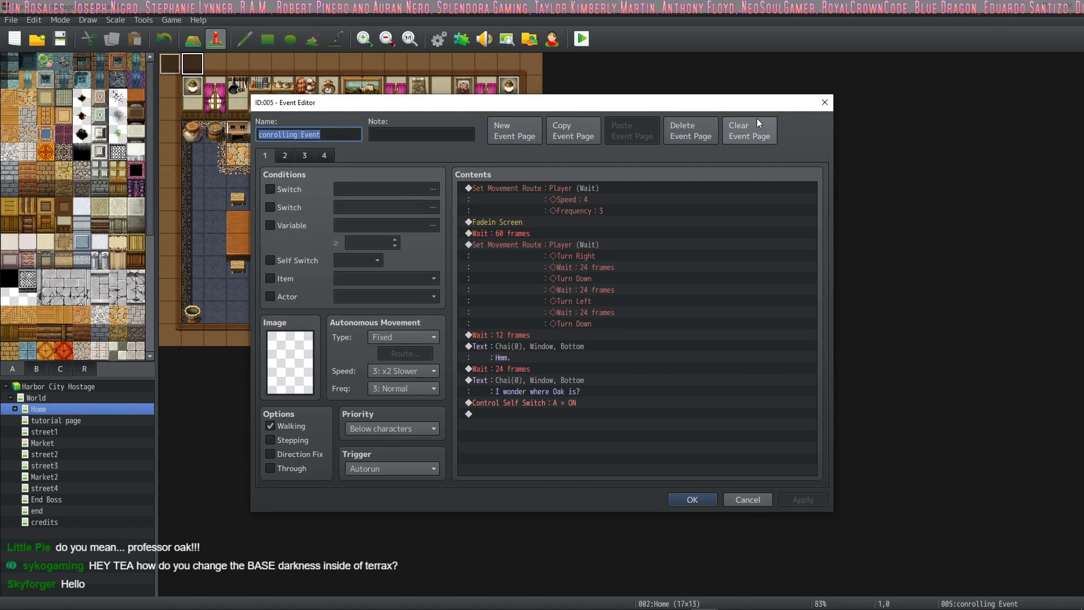
click(824, 102)
Examine the Home map's lighting event EV001, including its Tint set and Light radius plugin commands and its Light note, and close it
double_click(169, 63)
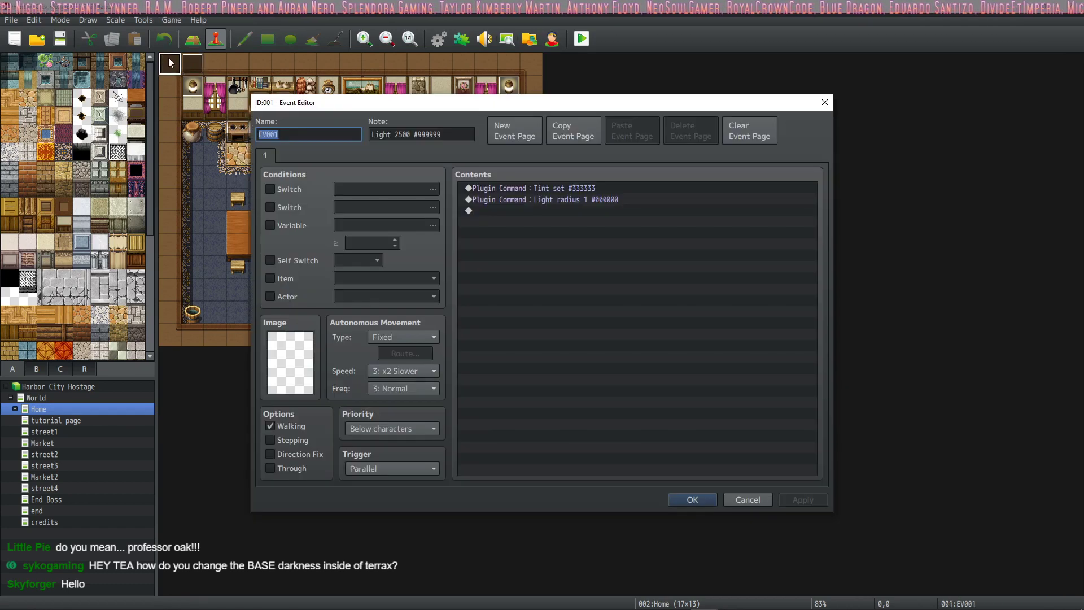
click(555, 189)
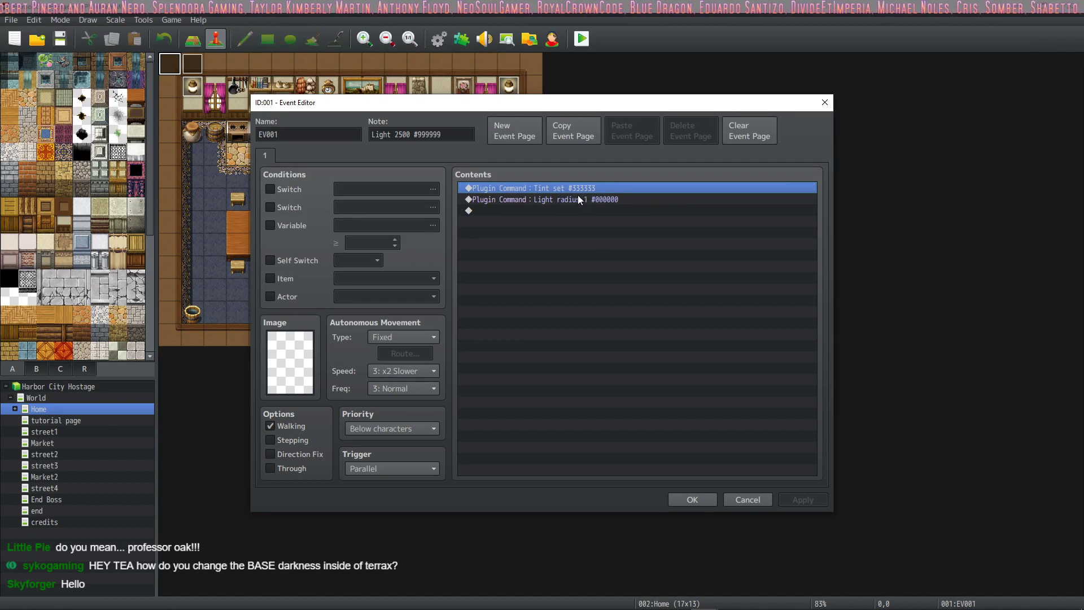
click(572, 196)
click(571, 188)
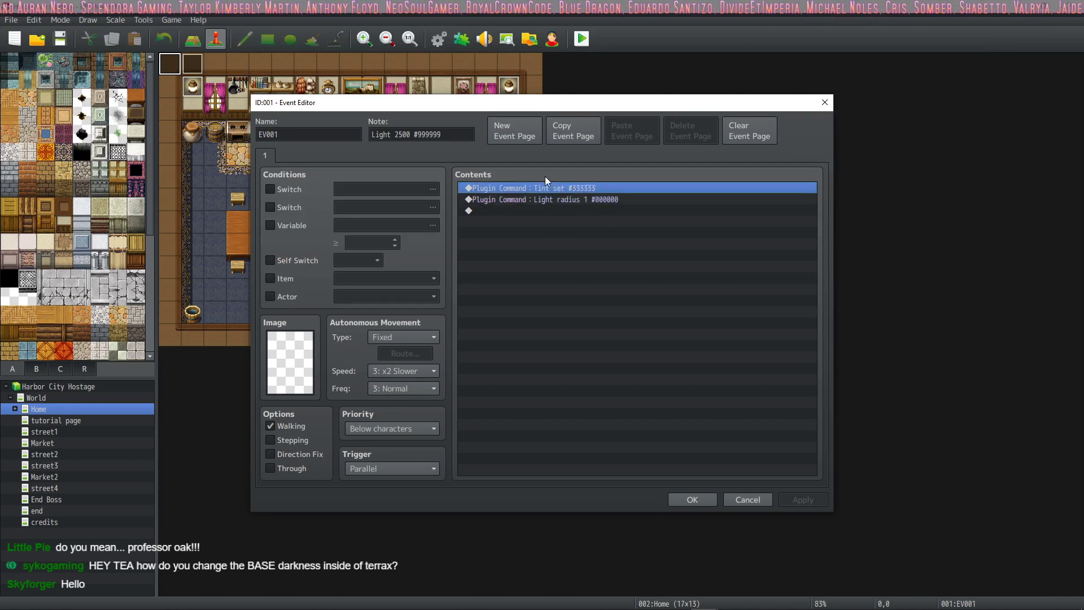
click(424, 137)
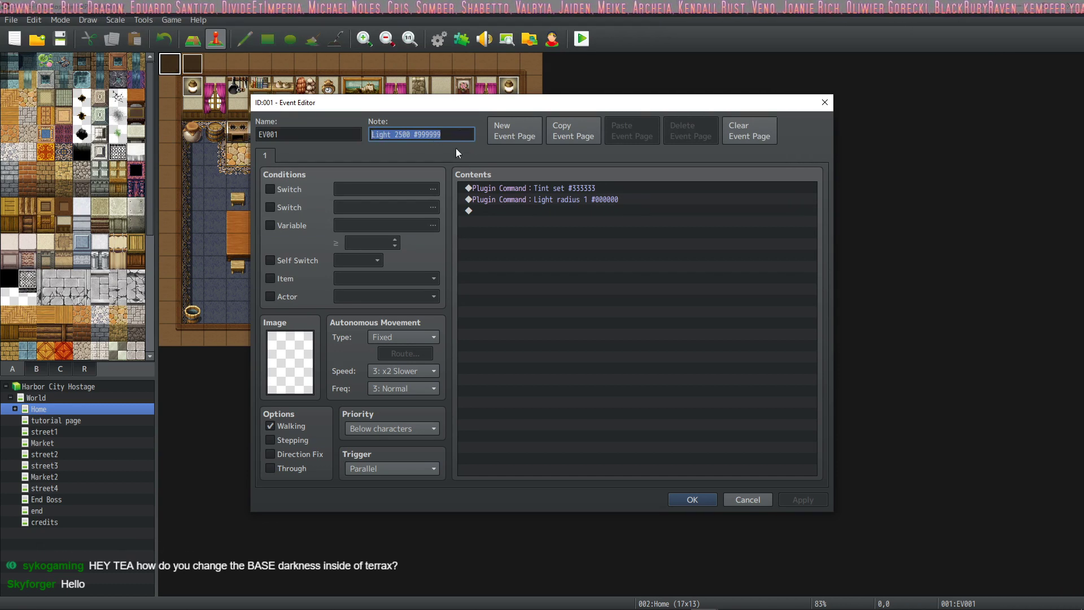
click(550, 267)
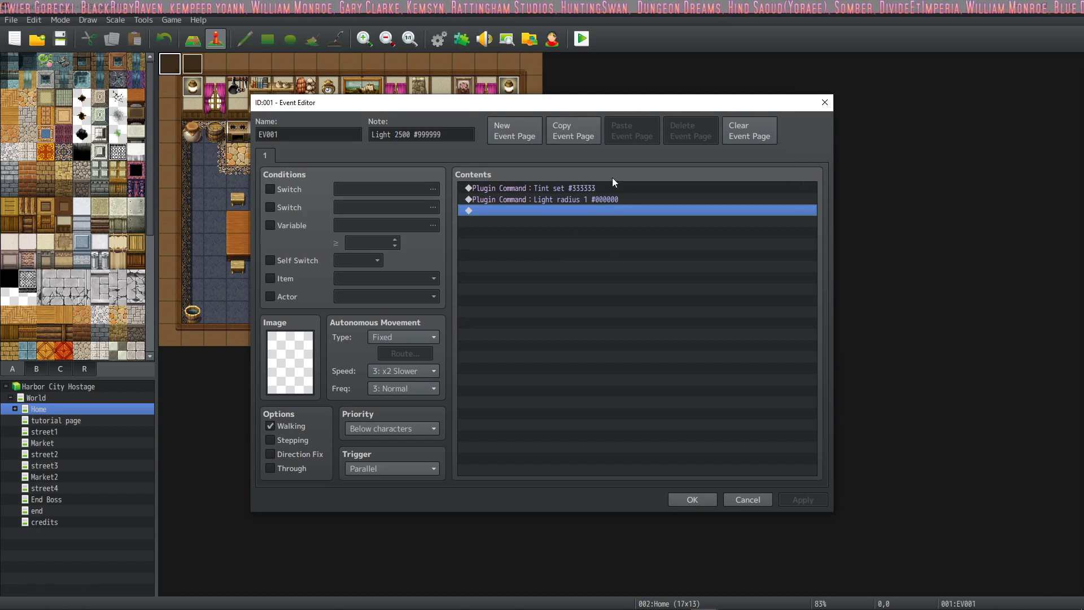
click(695, 500)
Open the TerraxLighting plugin's settings and go through its parameters from Player radius to Screensize Y
click(462, 39)
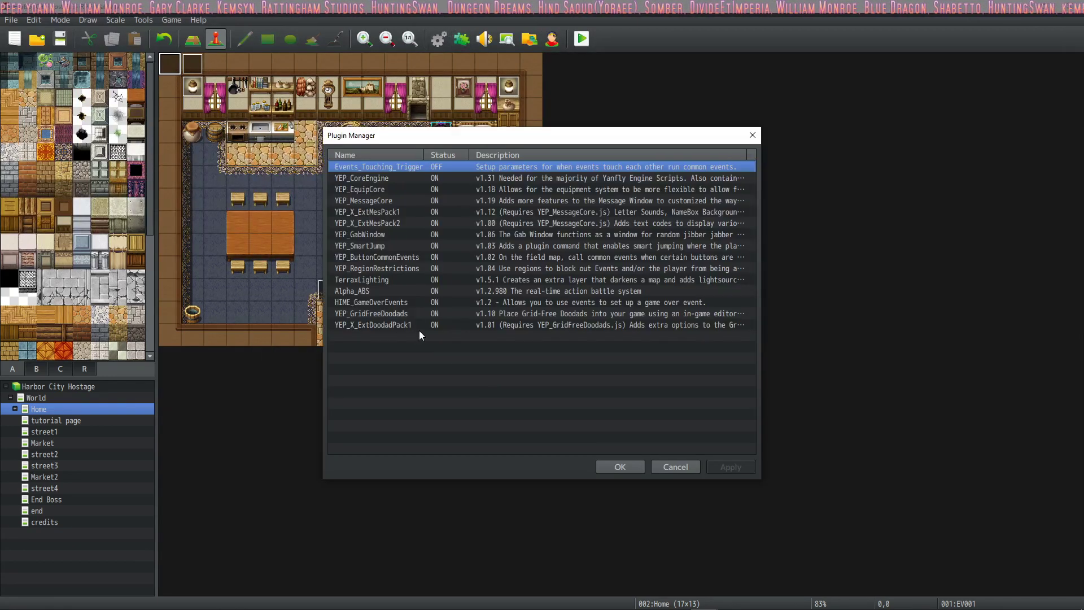
double_click(393, 277)
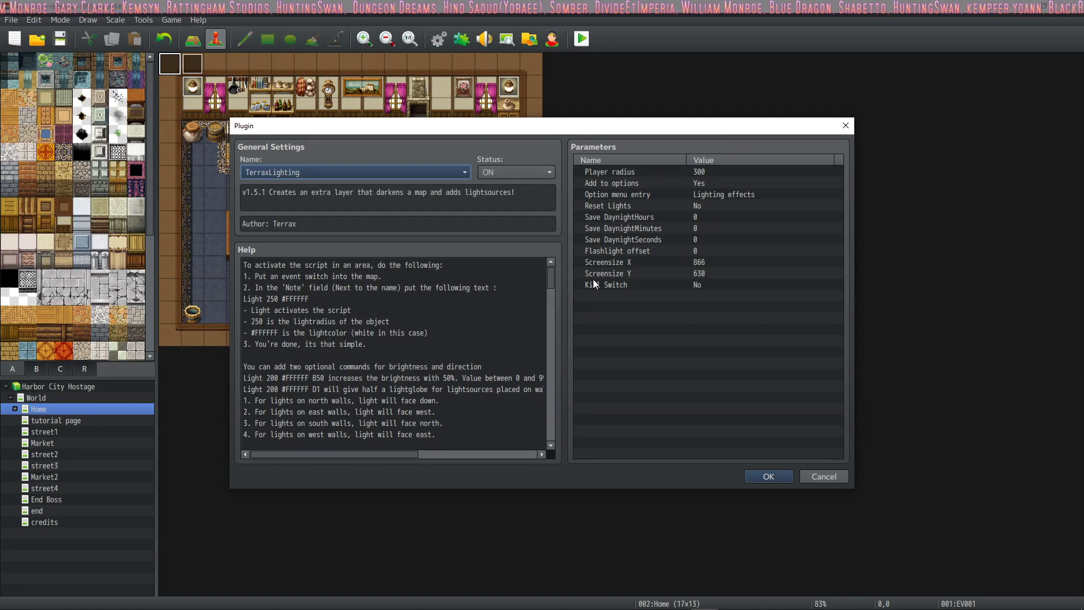
click(713, 169)
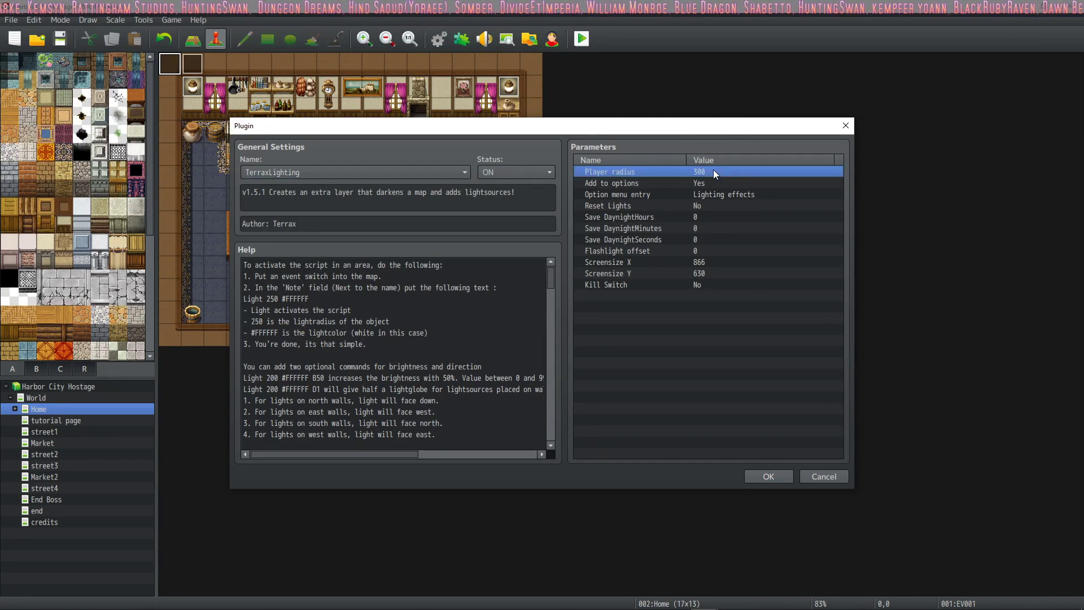
click(716, 195)
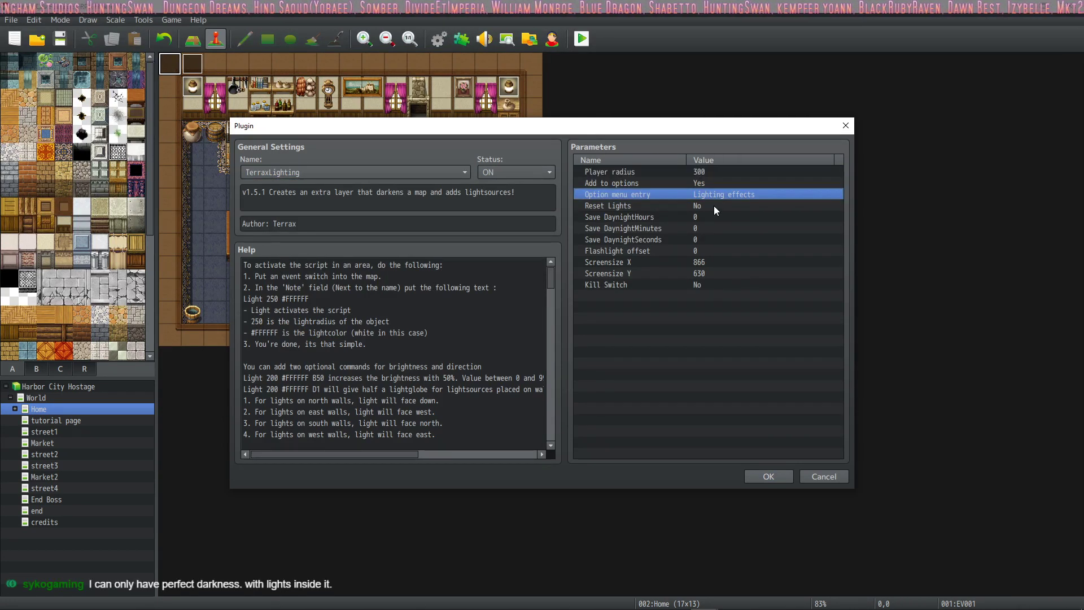
click(713, 205)
click(713, 217)
click(716, 230)
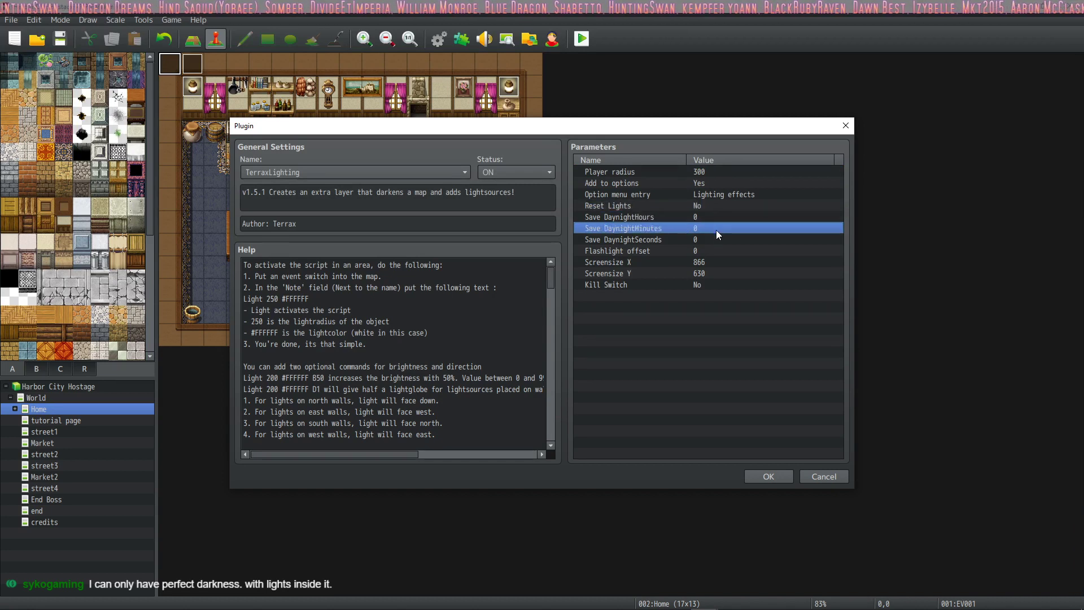
click(716, 240)
click(716, 260)
click(712, 270)
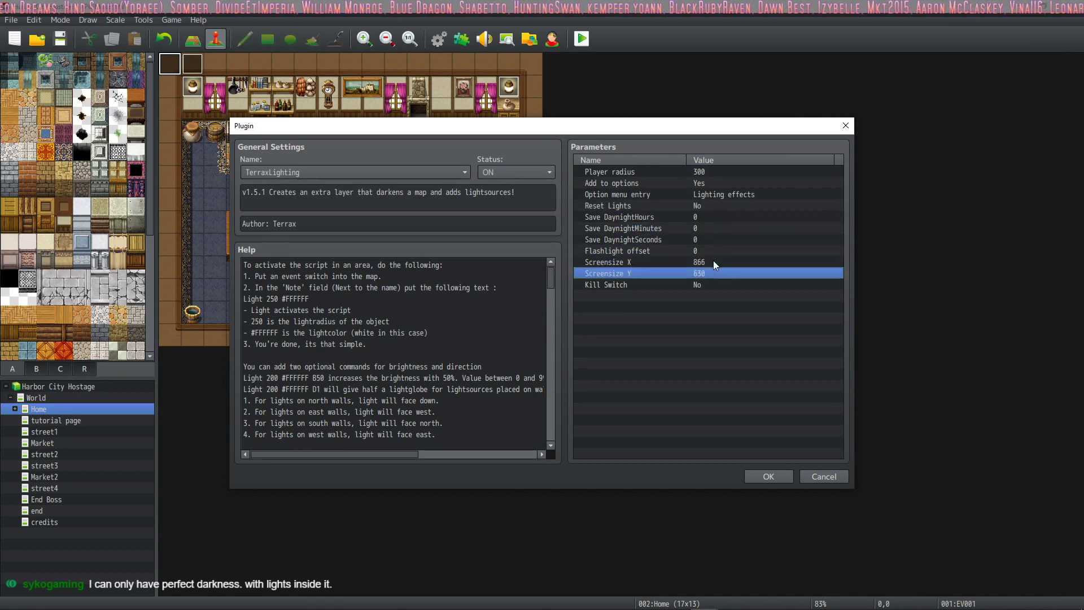
click(714, 258)
Check the description of the Screensize Y parameter and the TerraxLighting help text, and close the plugin manager
double_click(710, 269)
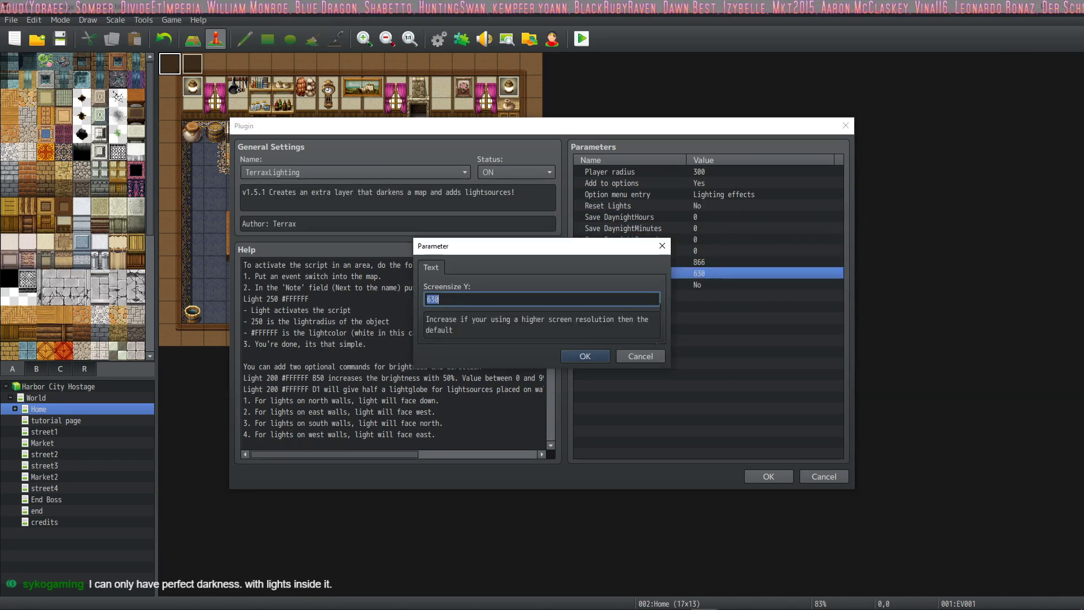
click(654, 357)
scroll(437, 306, down, 2)
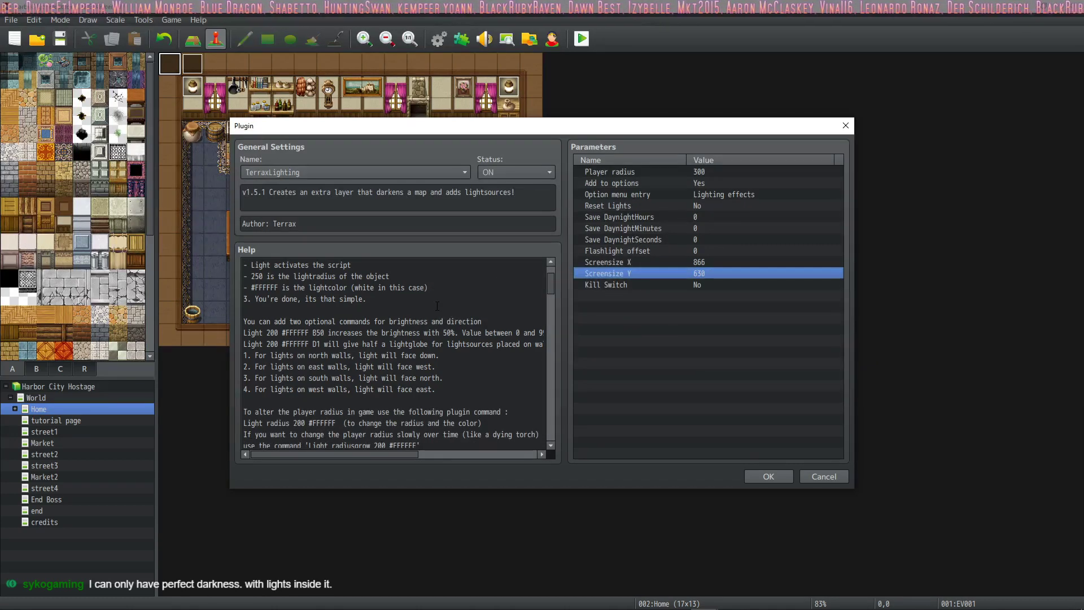
click(846, 126)
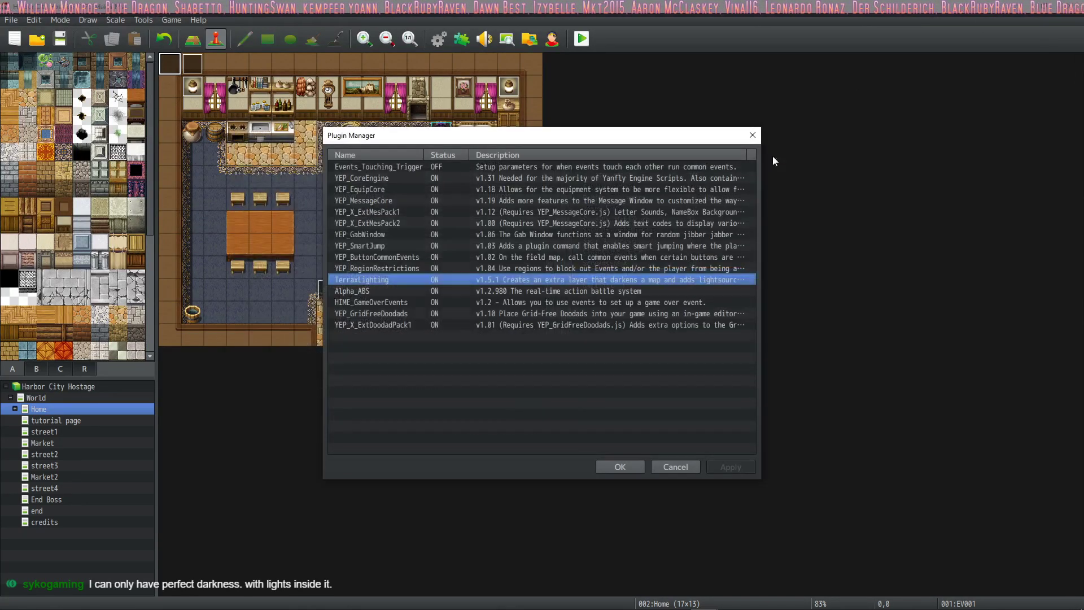
click(752, 135)
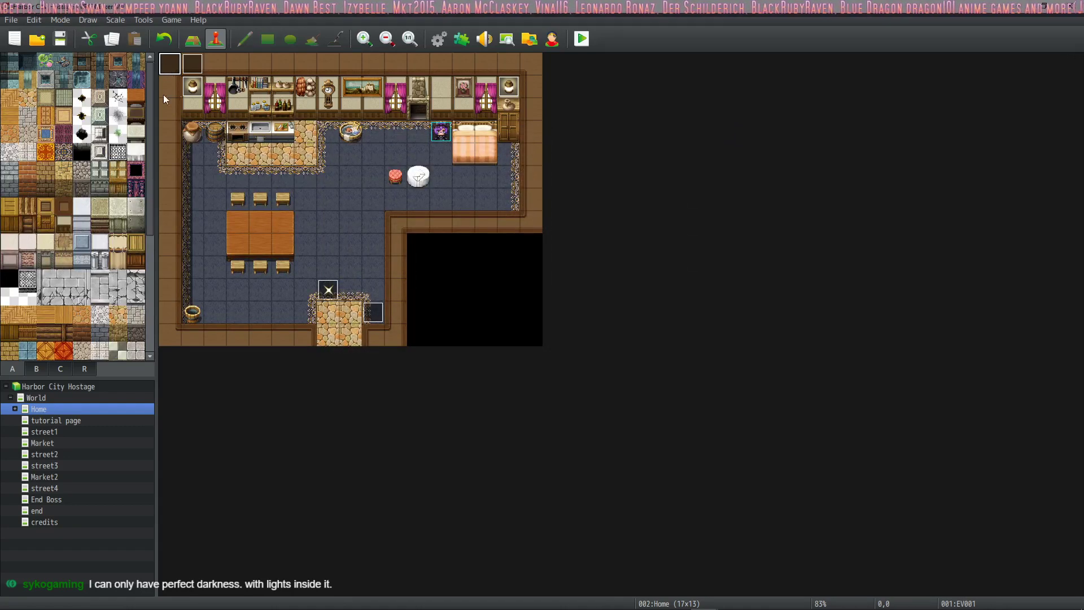
Examine the light color in the Note of the Home map's event EV001 and its Tint set command, and close the event
double_click(173, 66)
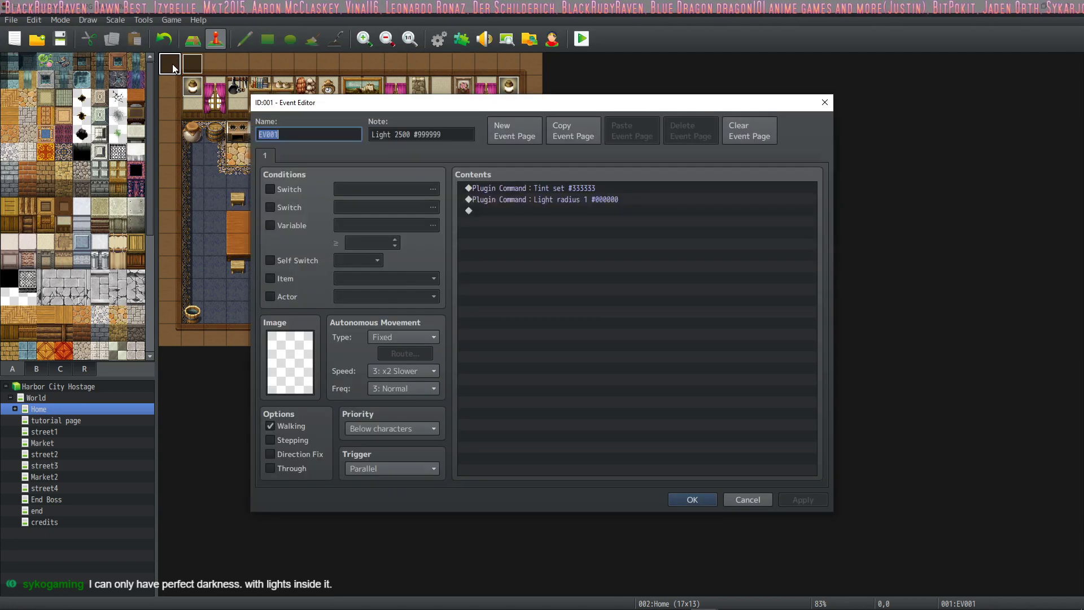
key(Tab)
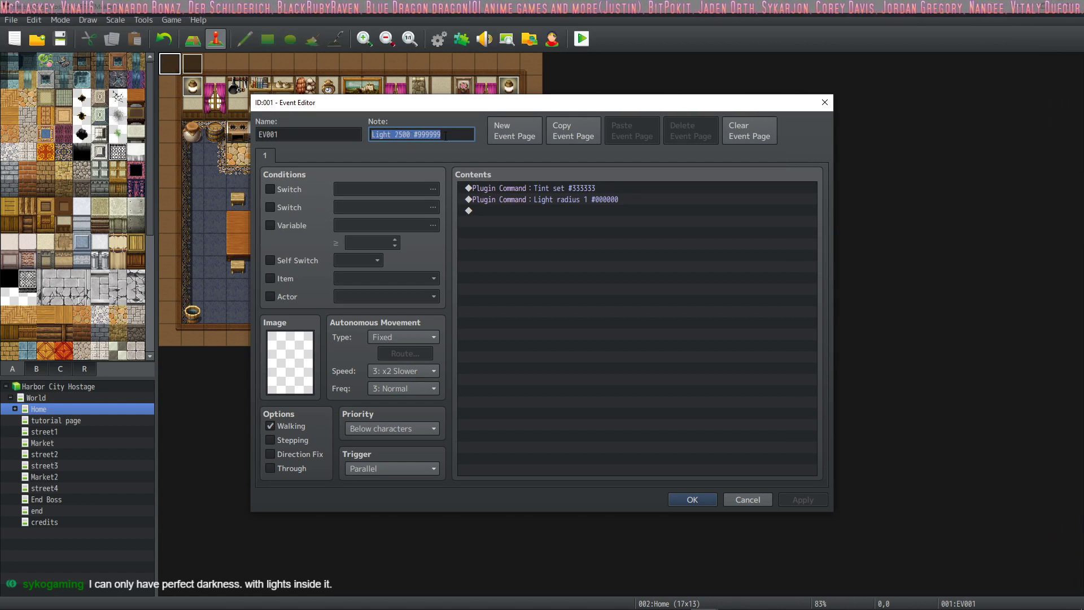
drag(414, 134, 441, 134)
click(648, 293)
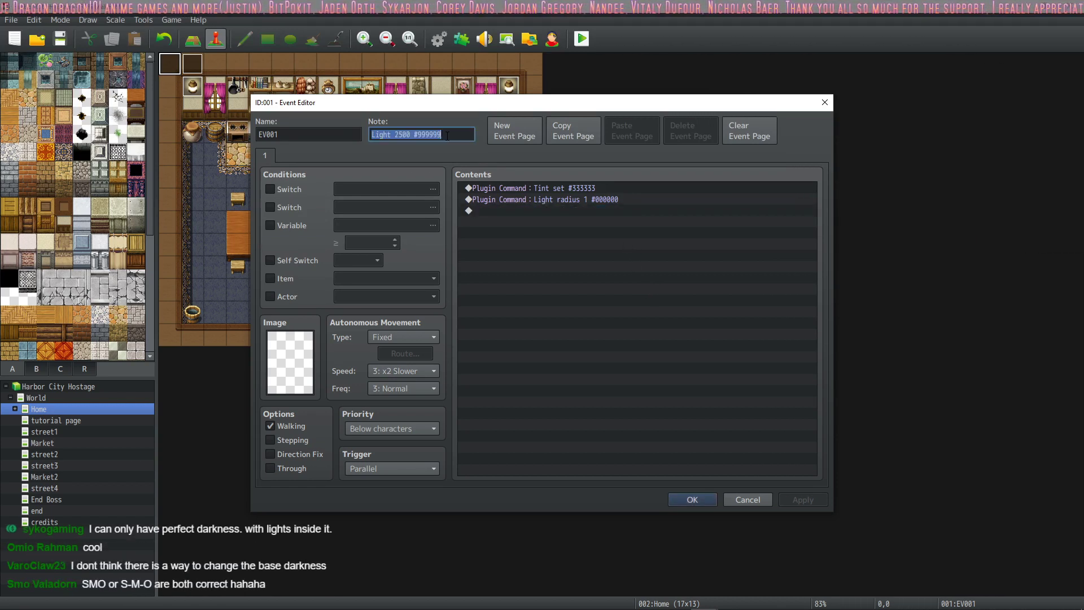
click(422, 134)
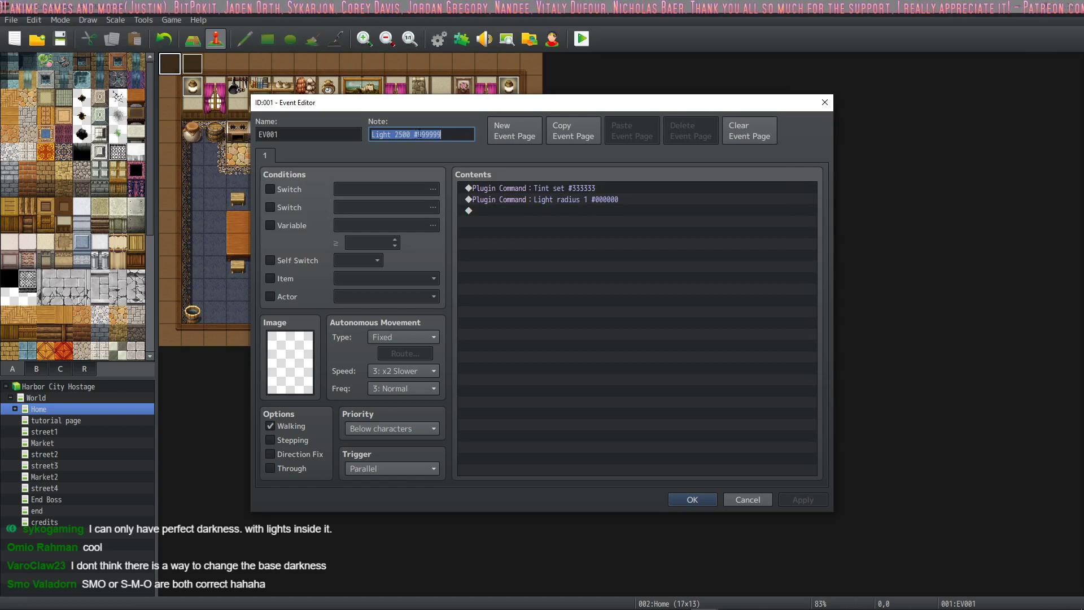
click(422, 135)
double_click(421, 134)
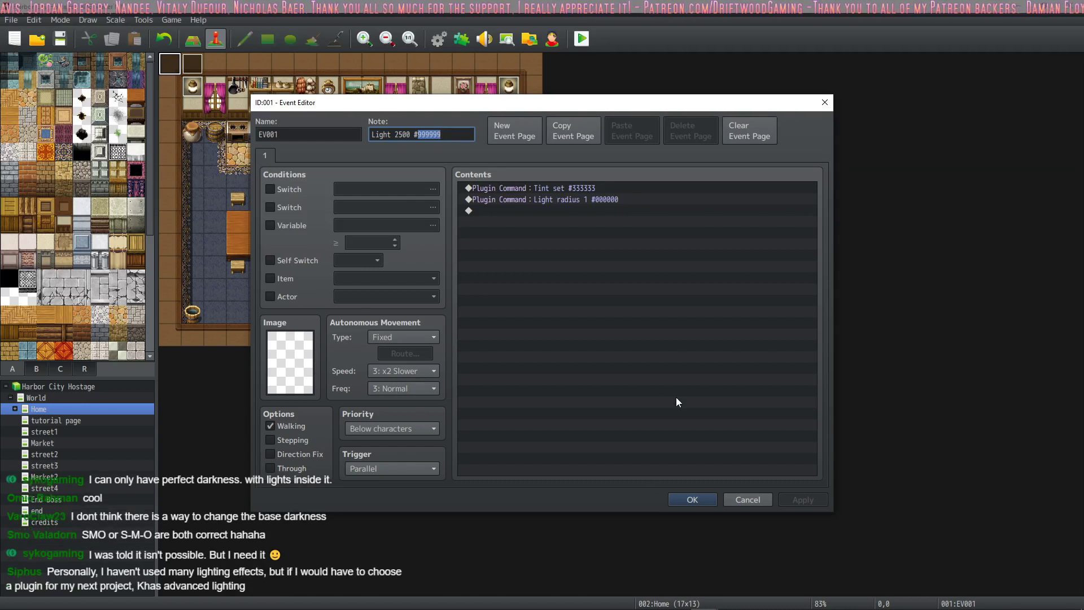
click(602, 189)
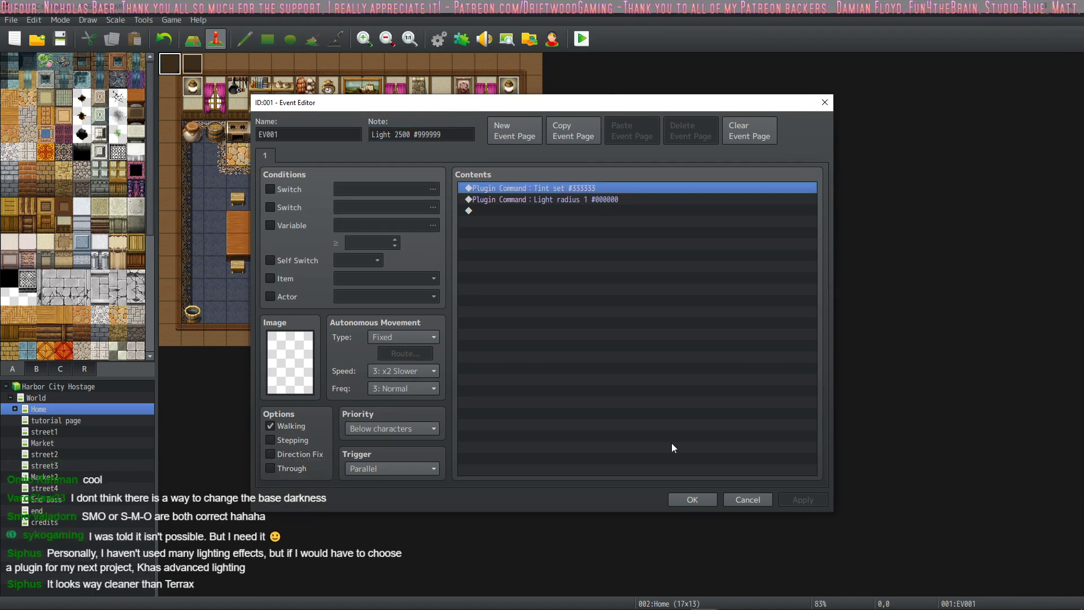
click(686, 499)
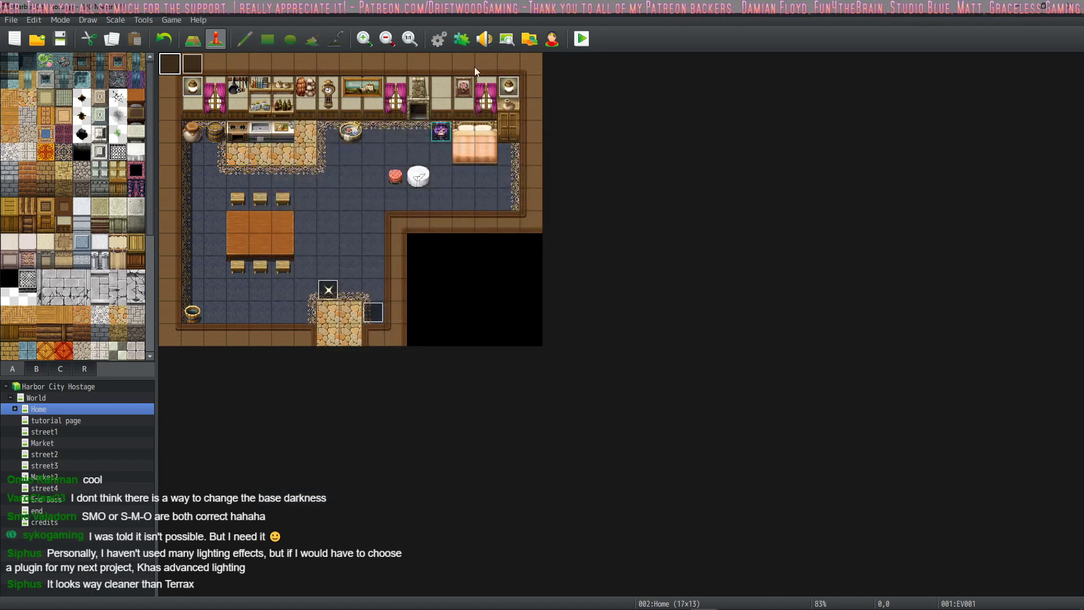
Save the changes, playtest a new game through the opening dialogue to the dining table to view the Home lighting, and close the playtest
click(37, 38)
click(481, 328)
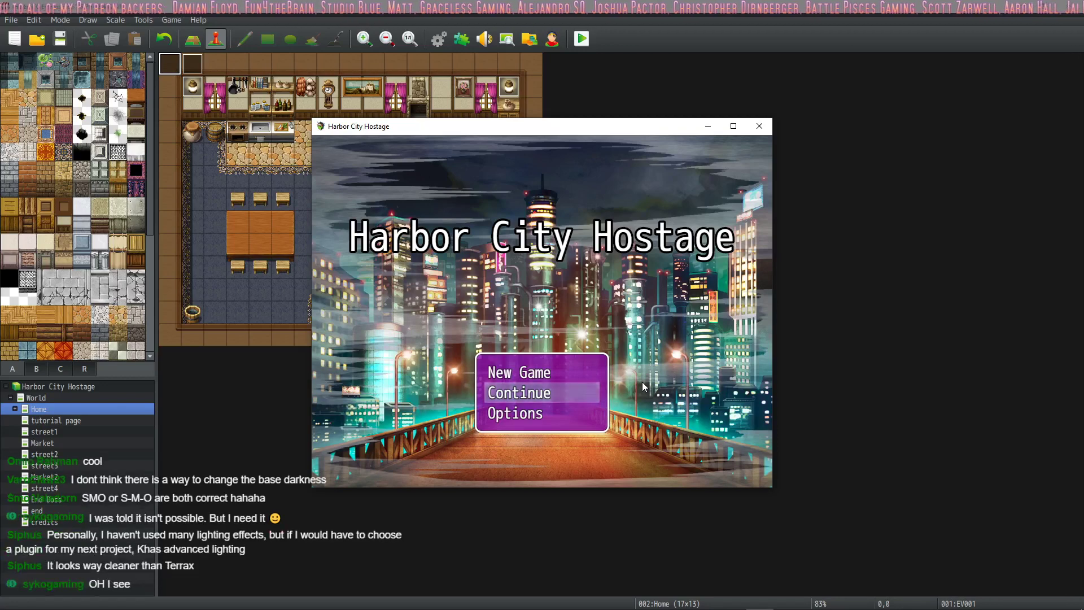
click(548, 375)
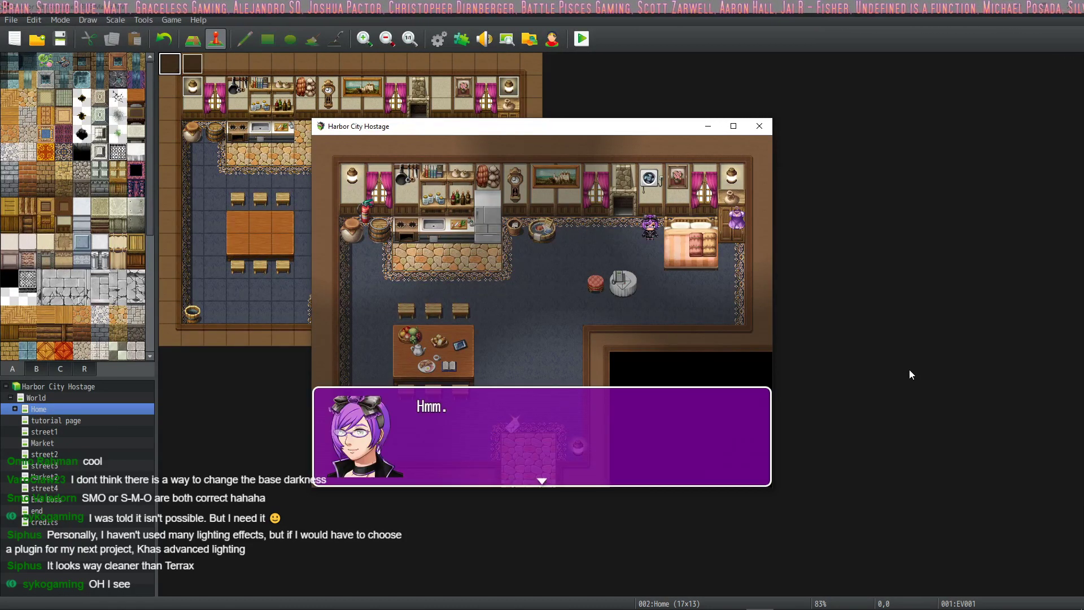
key(Return)
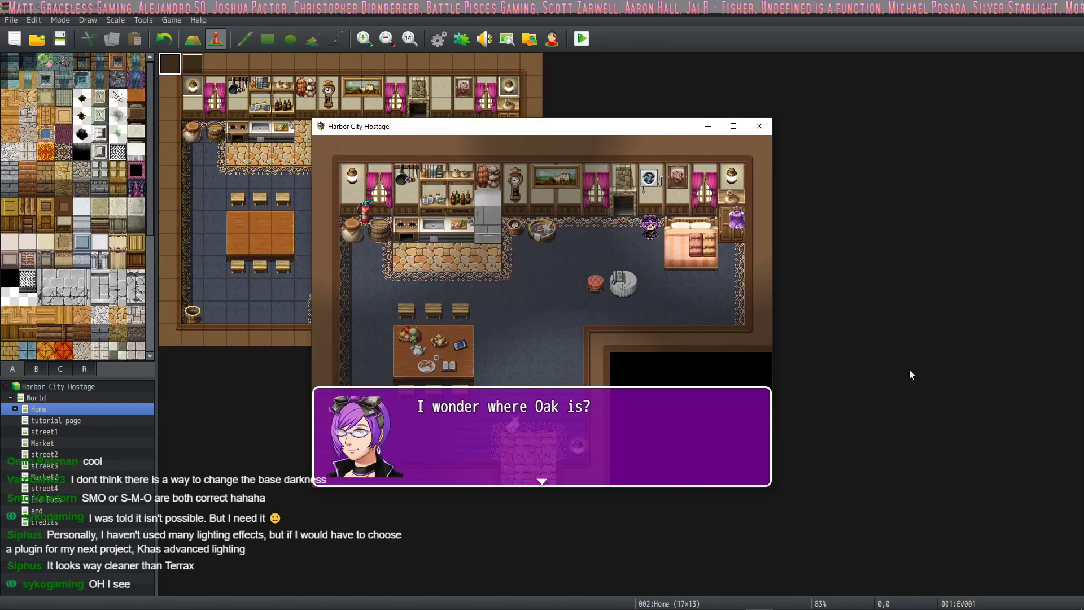
key(Return)
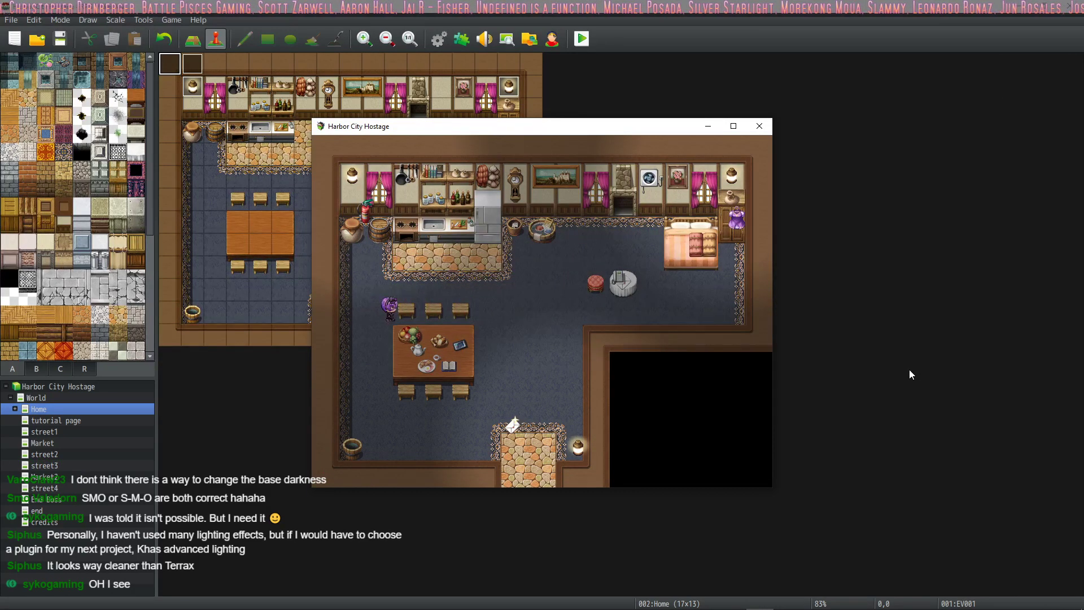
click(759, 126)
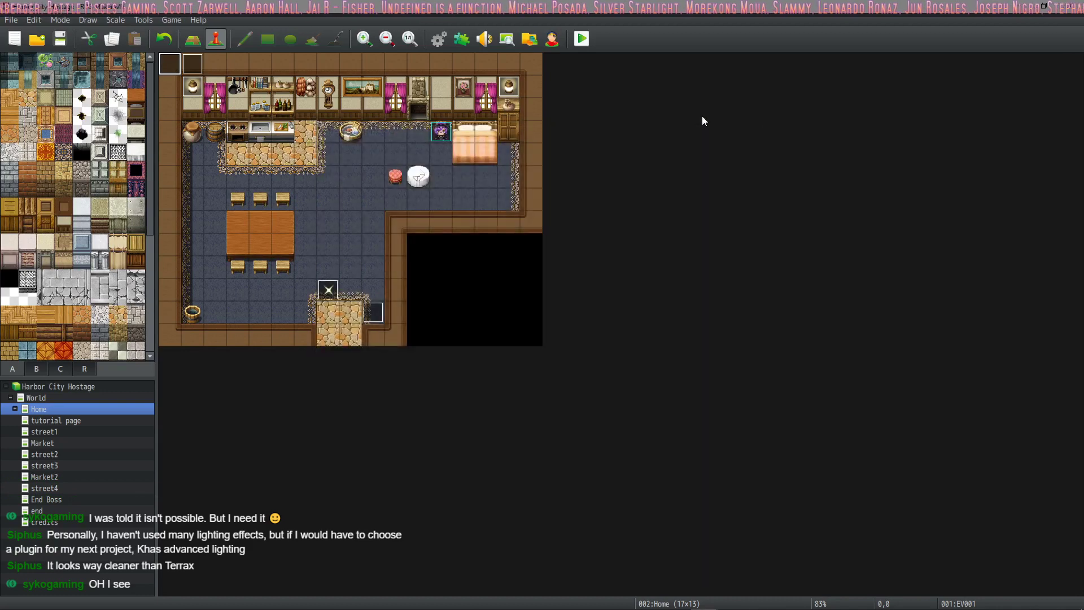
Change the Note of the Home map's event EV001 to "Light 2500 #777777"
double_click(171, 65)
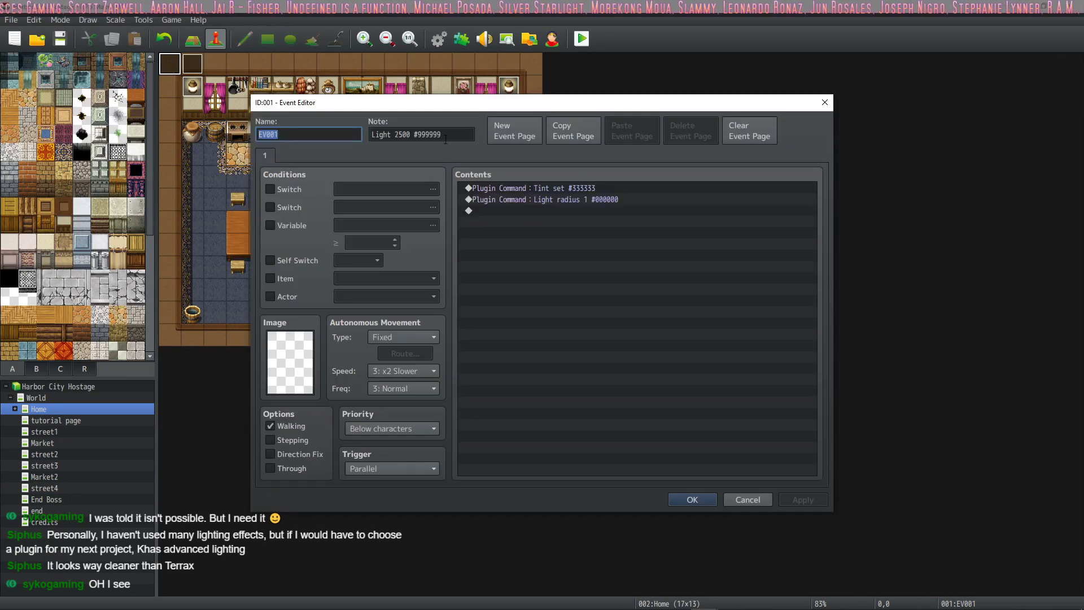
key(Tab)
drag(445, 135, 418, 134)
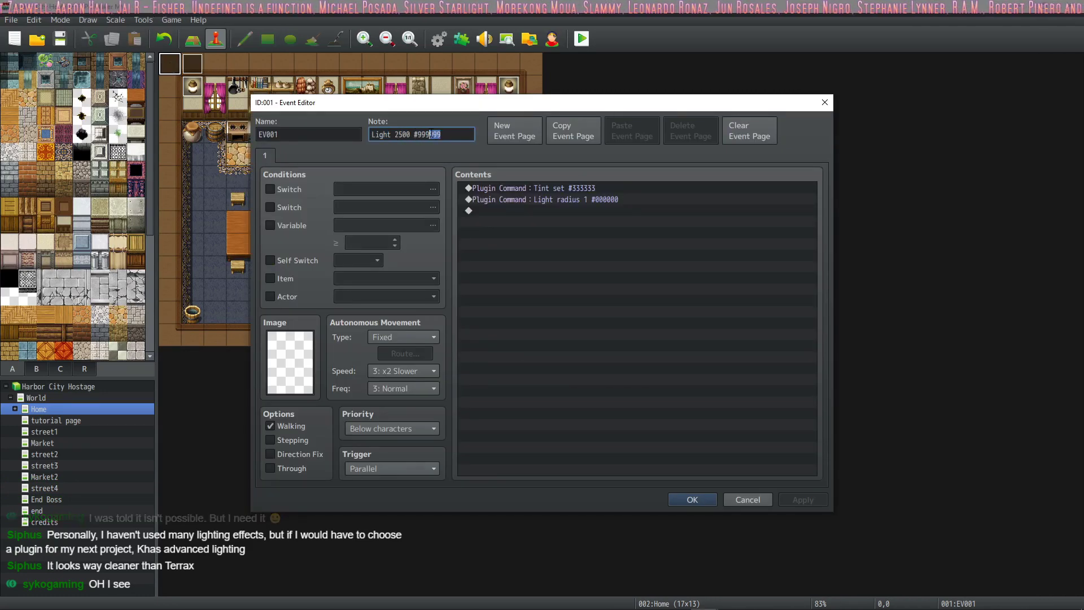
text(777777)
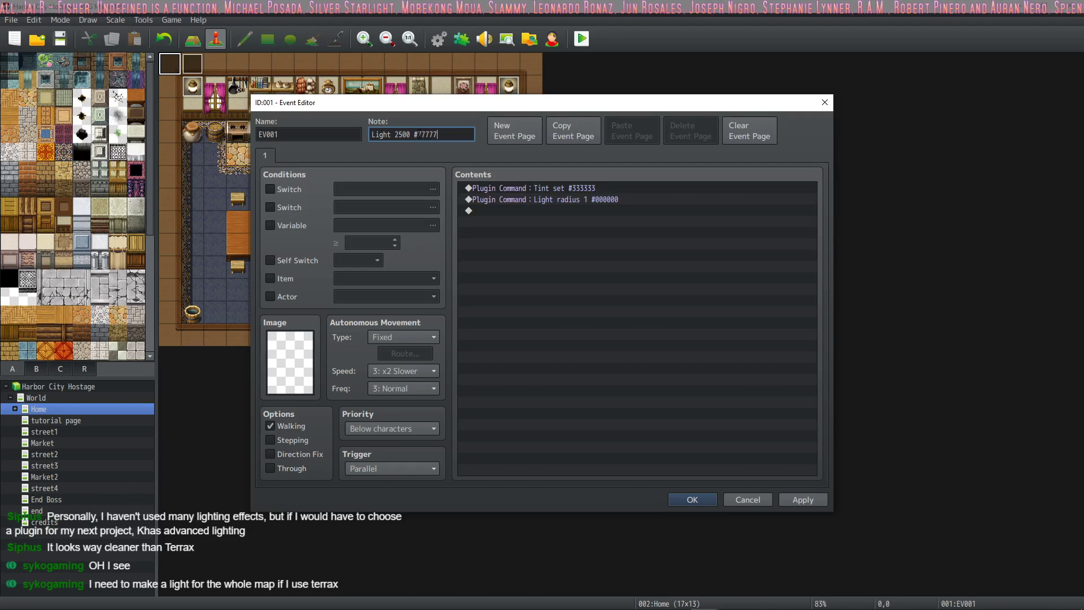
click(685, 497)
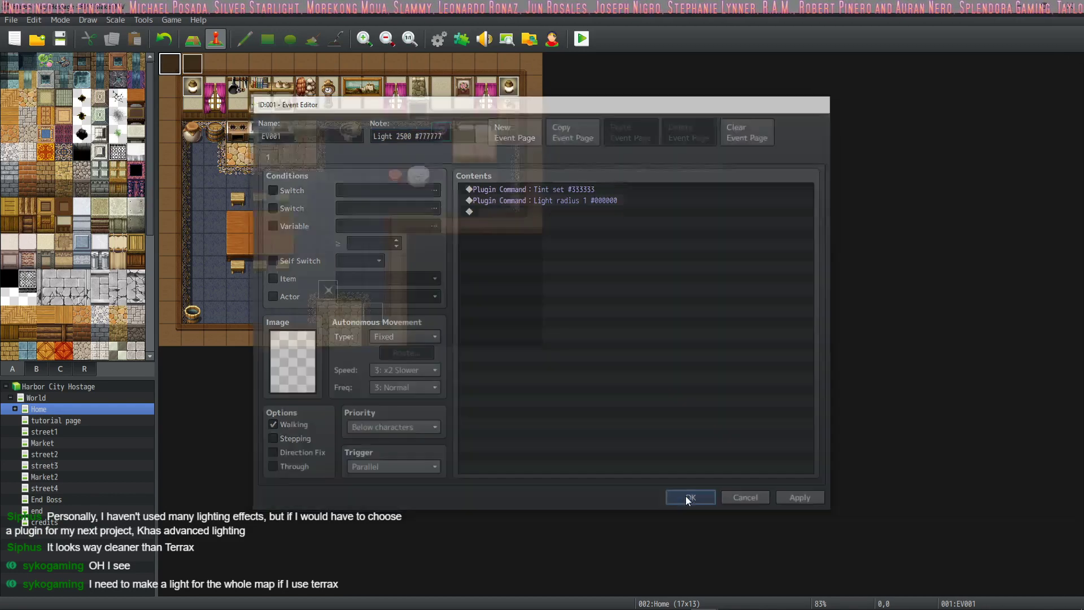
Save the game, start a new playtest to check the Home map with the #777777 light, and close the playtest
click(577, 43)
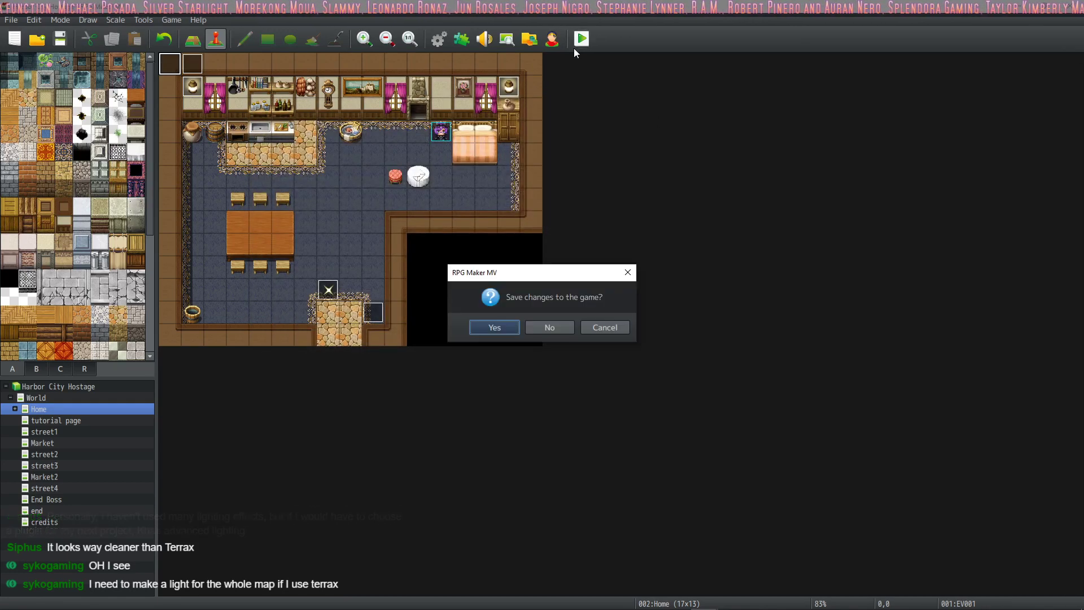
click(496, 327)
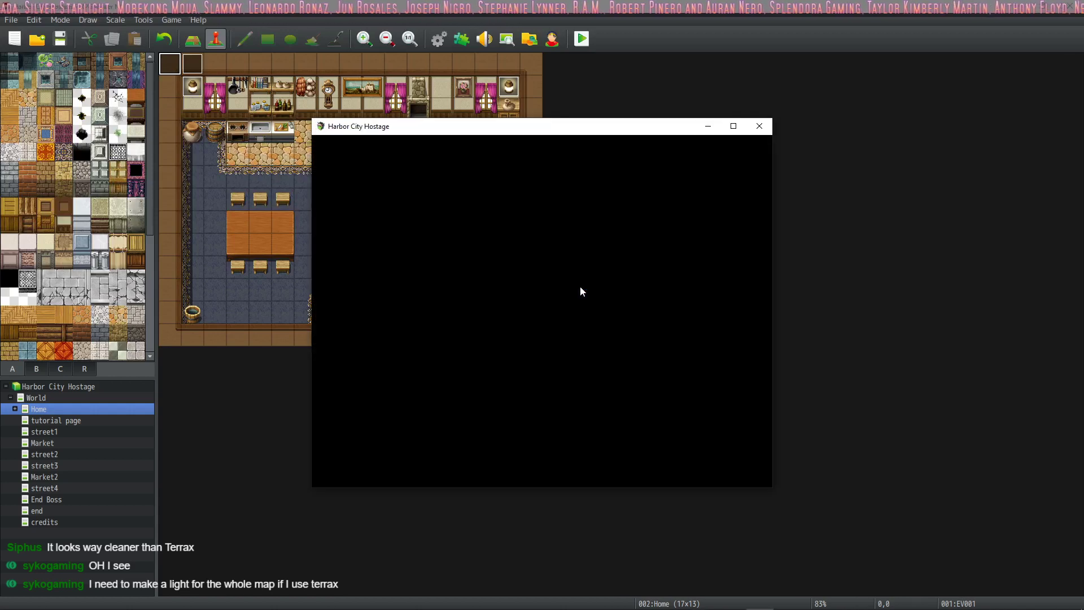
click(525, 375)
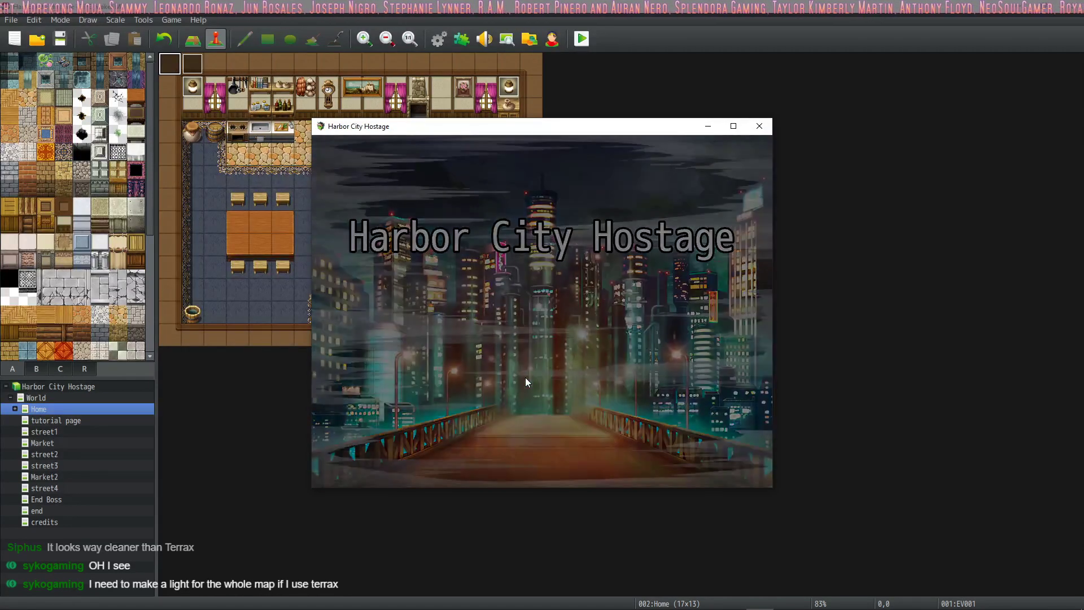
key(Up)
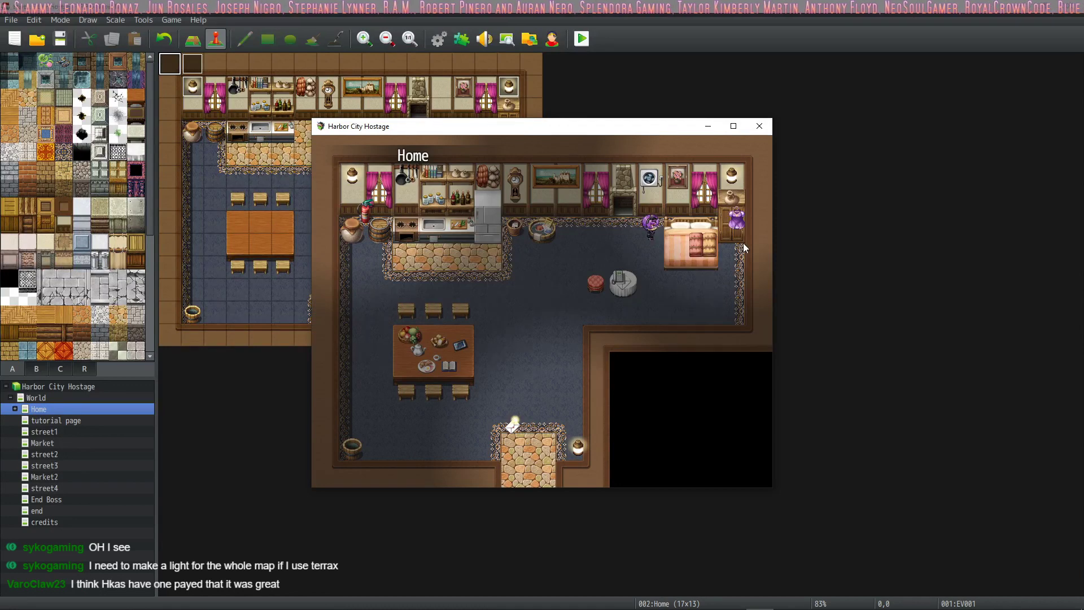
click(759, 129)
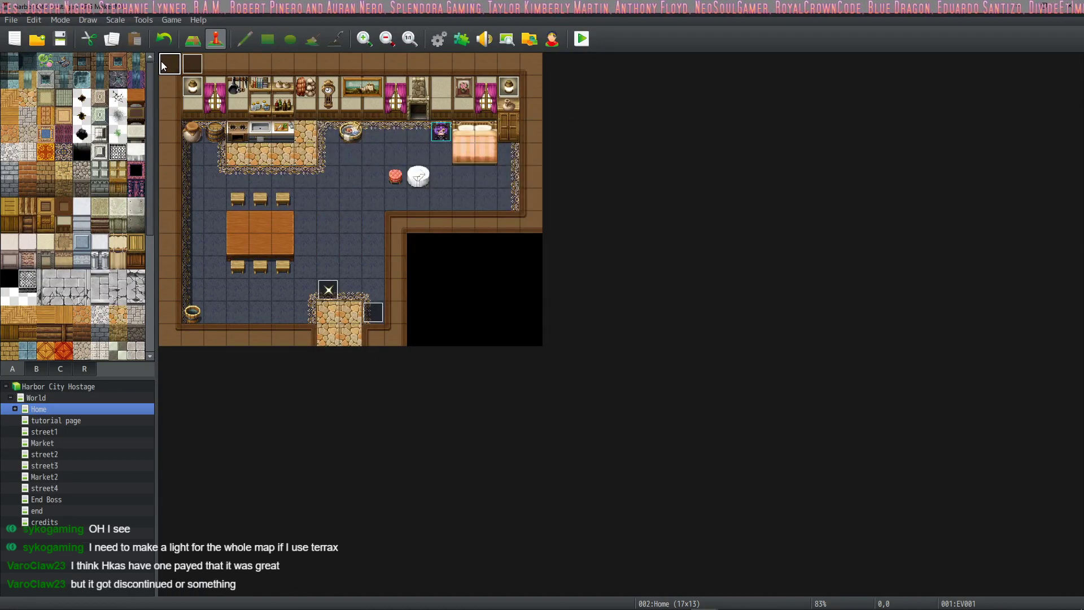
Change the Note of the Home map's event EV001 to "Light 2500 #333333"
double_click(443, 135)
click(446, 138)
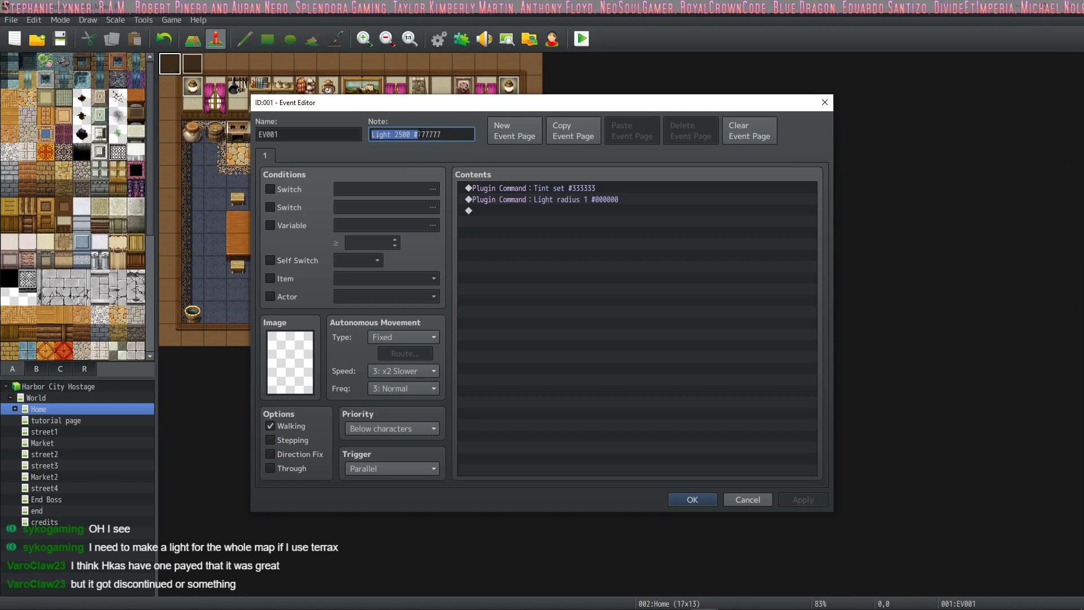
double_click(446, 133)
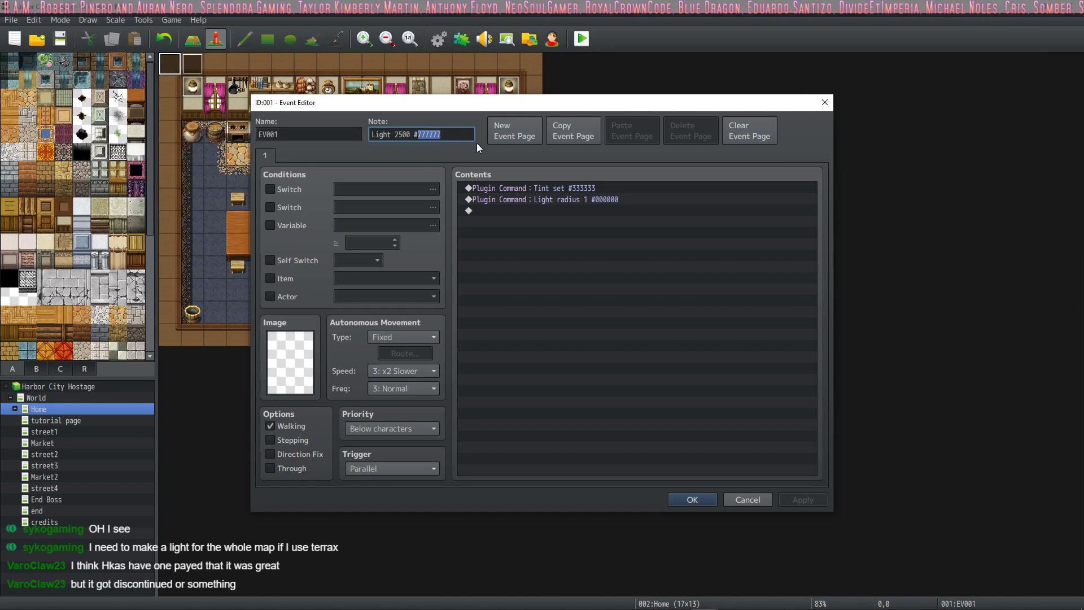
text(333333)
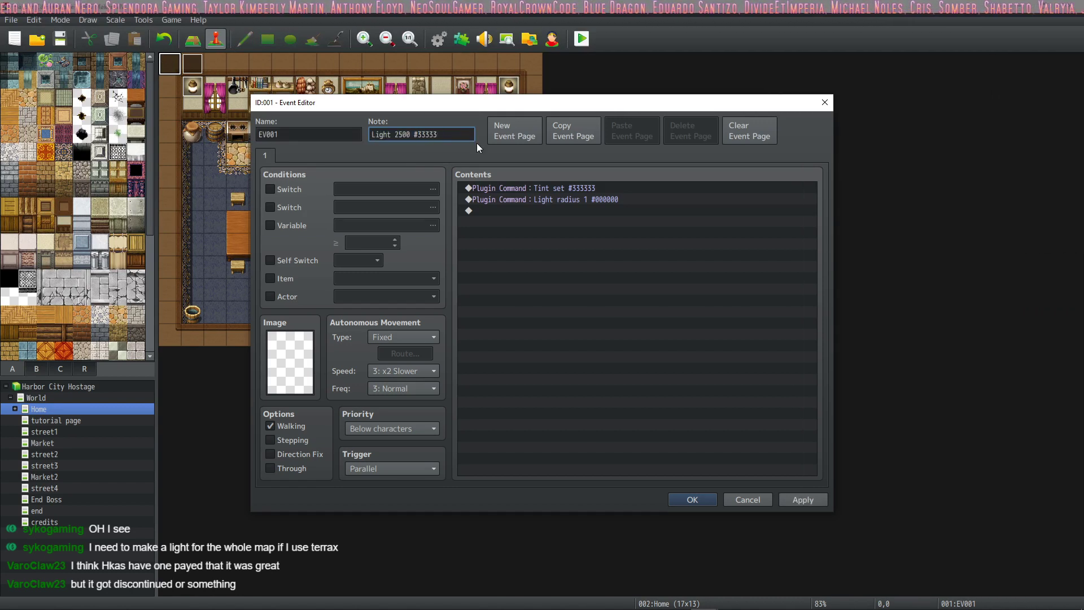
click(692, 499)
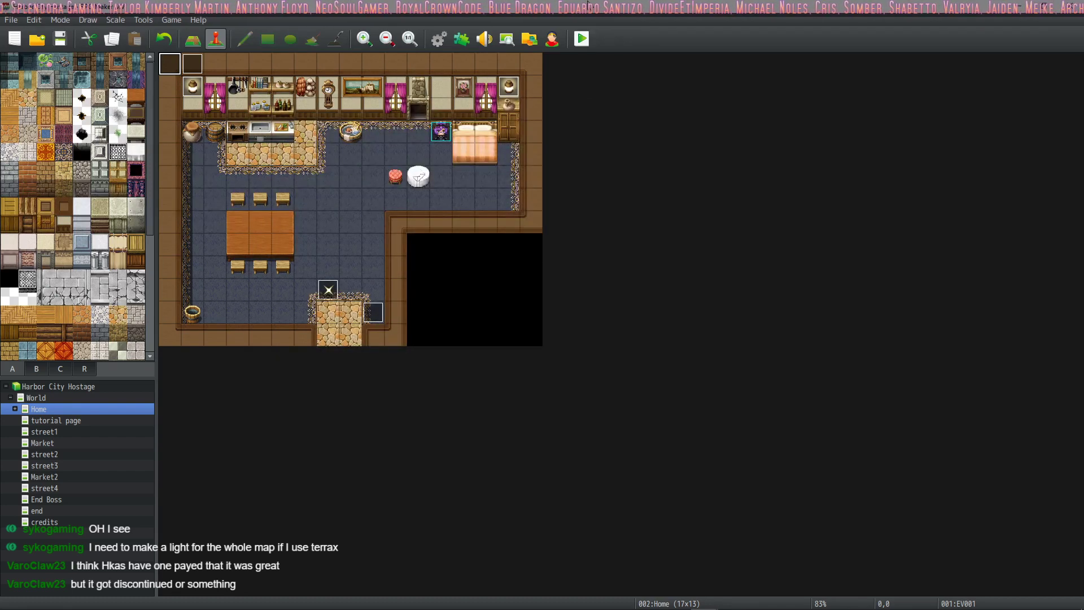
Save the changes, start a new game in a playtest, and advance the opening dialogue on the Home map
key(ctrl+o)
click(495, 327)
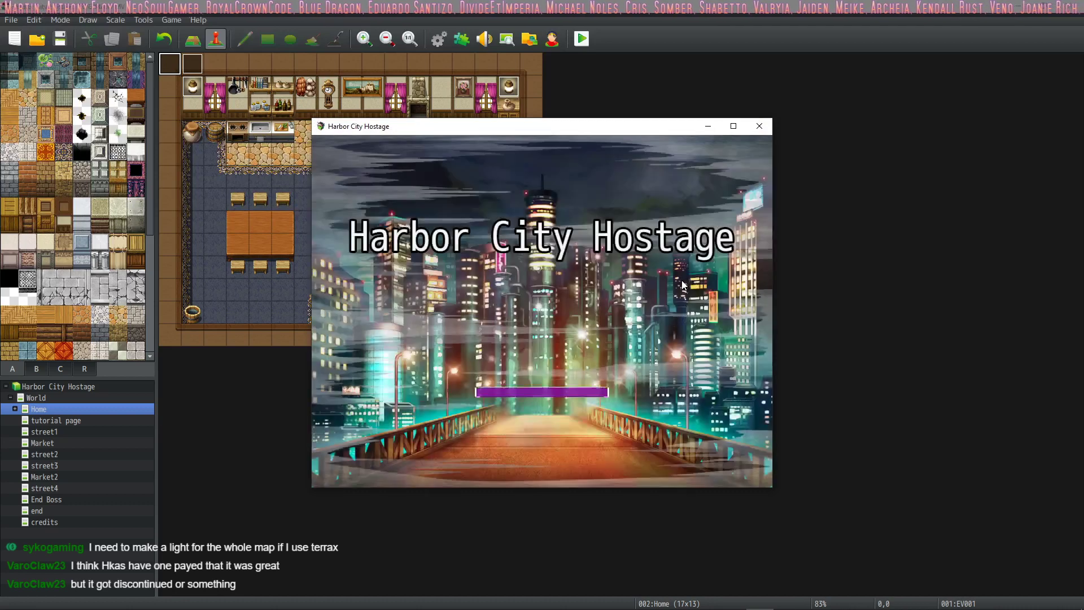
click(553, 368)
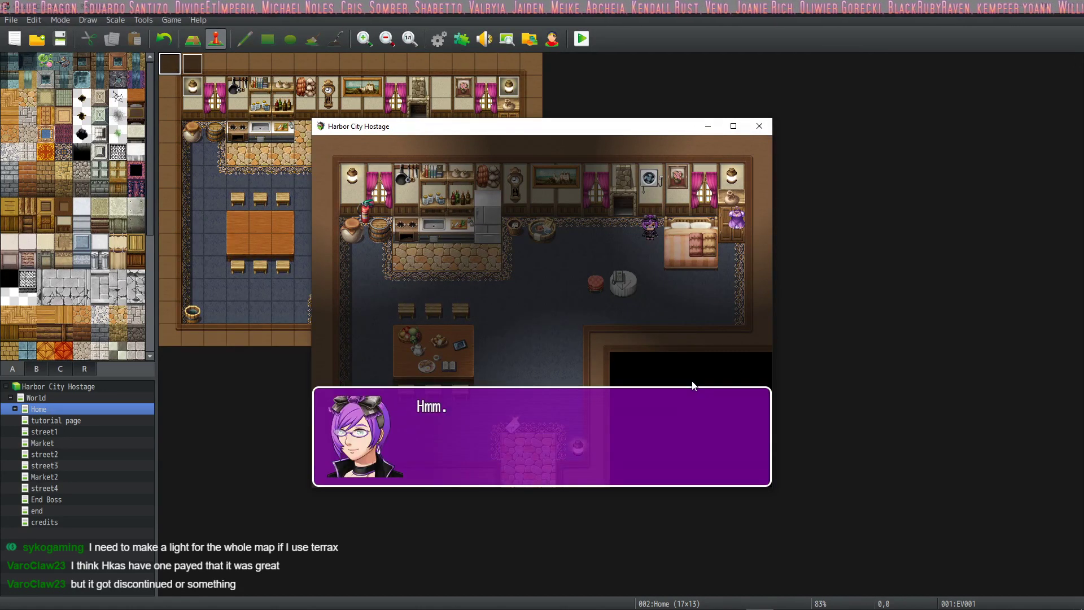
key(Return)
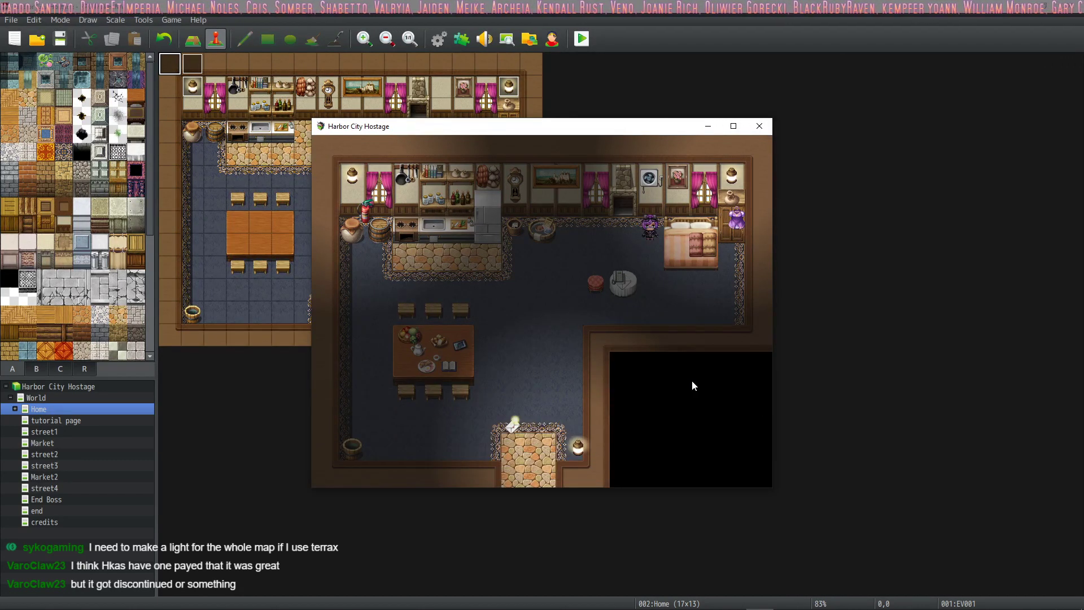
Walk the character around the kitchen and the middle of the Home map to examine the #333333 lighting, and close the playtest
key(Left)
key(Left)
key(Left)
key(Down)
key(Down)
key(Left)
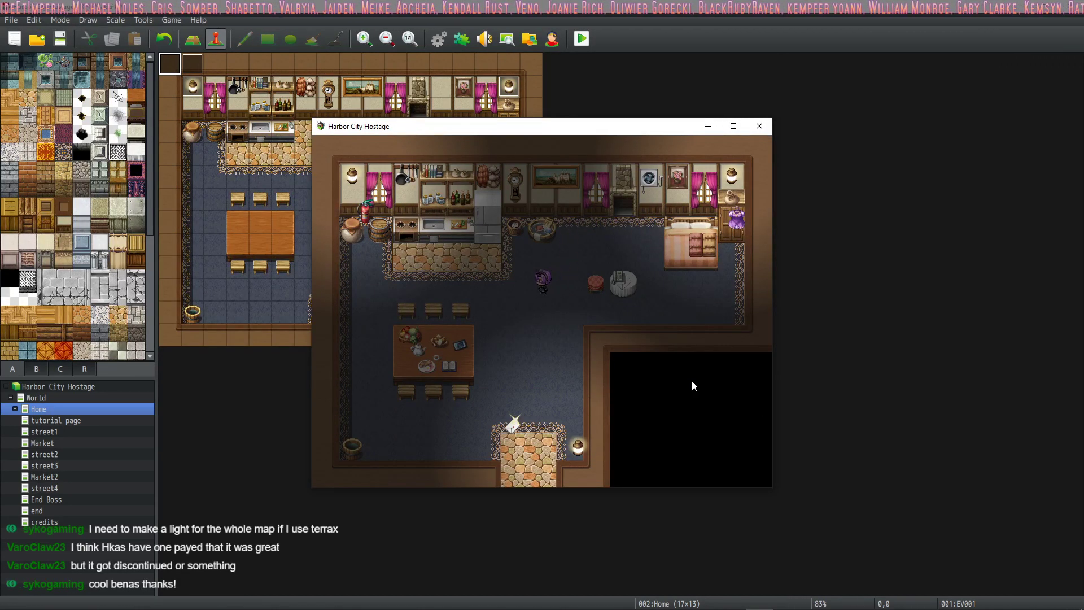
key(Left)
key(Left)
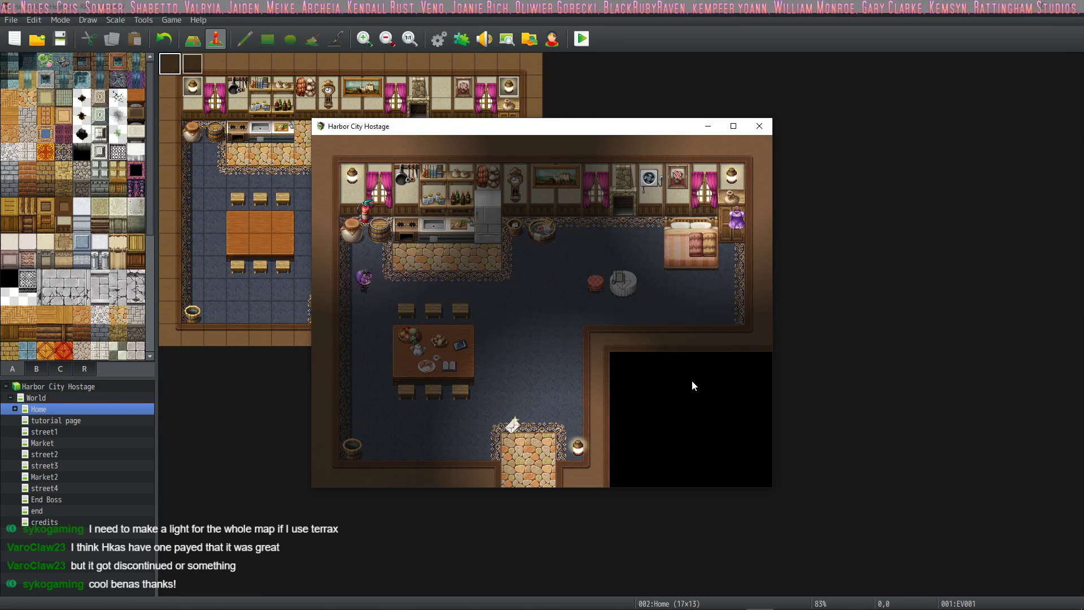
key(Right)
key(Right)
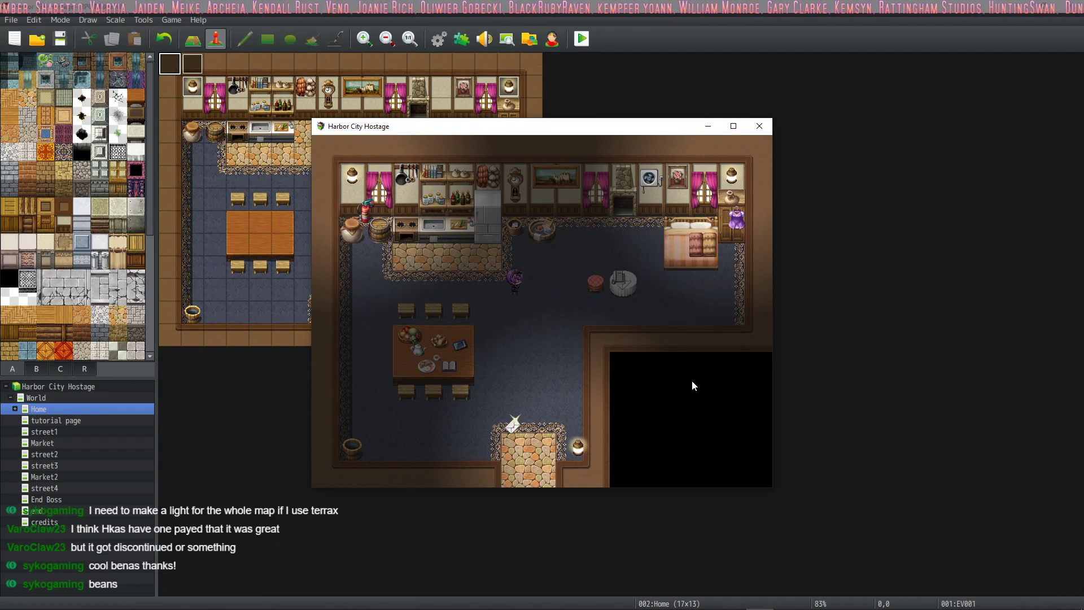
key(Down)
key(Up)
key(Up)
key(Right)
key(Right)
key(Down)
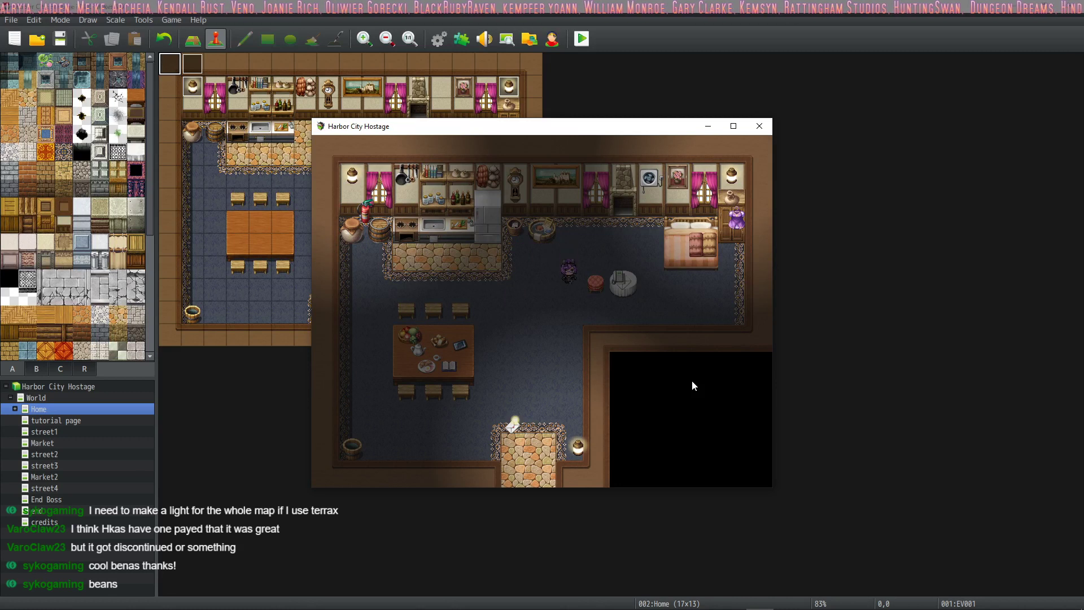
key(Up)
key(Left)
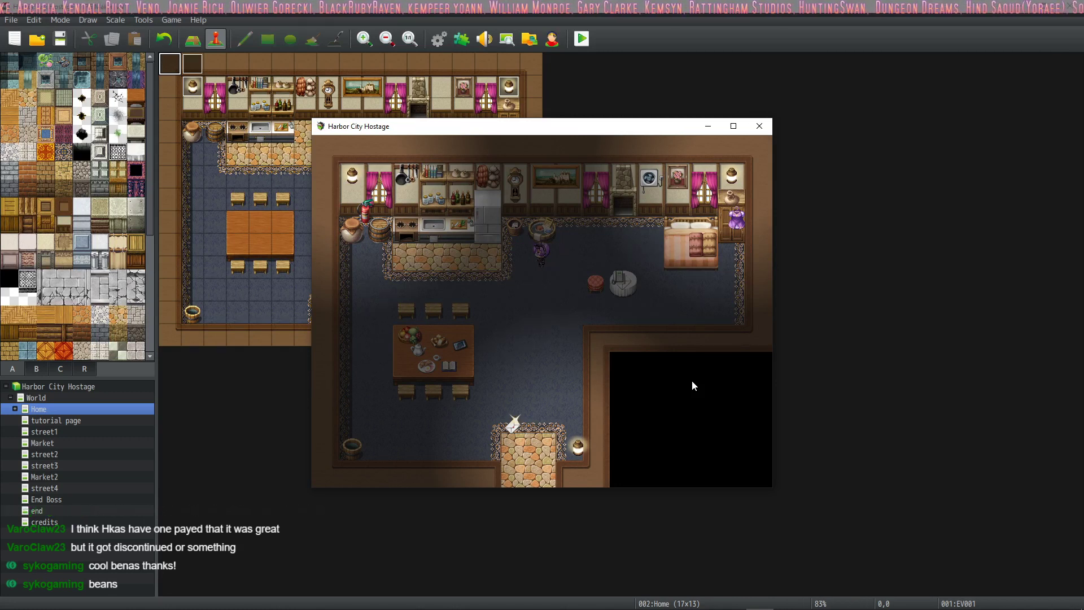
key(Down)
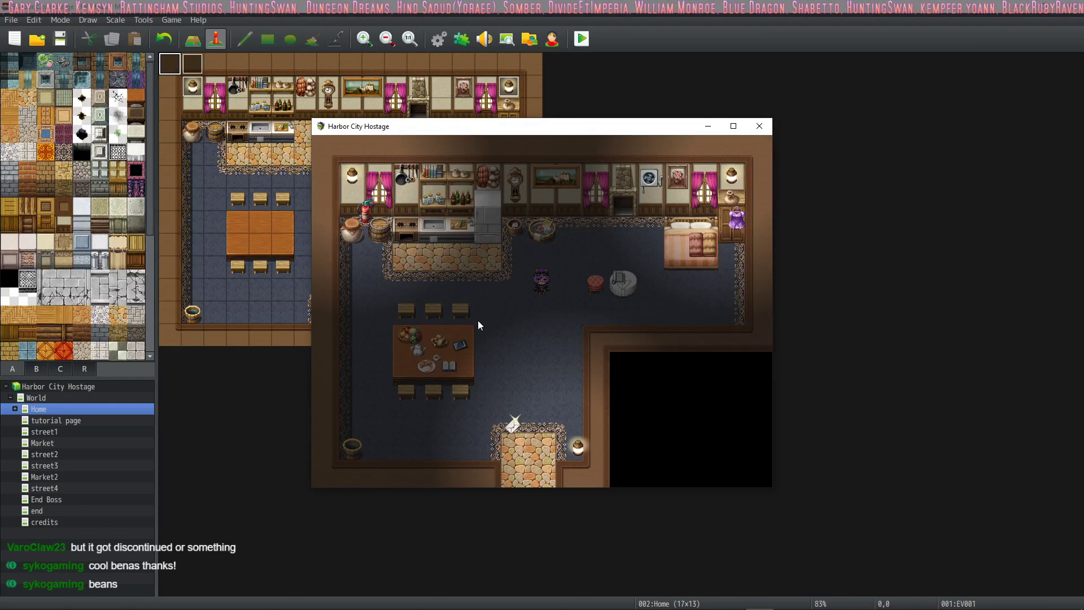
click(760, 128)
Change the Note of the Home map's event EV001 to "Light 2500 #EEEEEE"
double_click(169, 67)
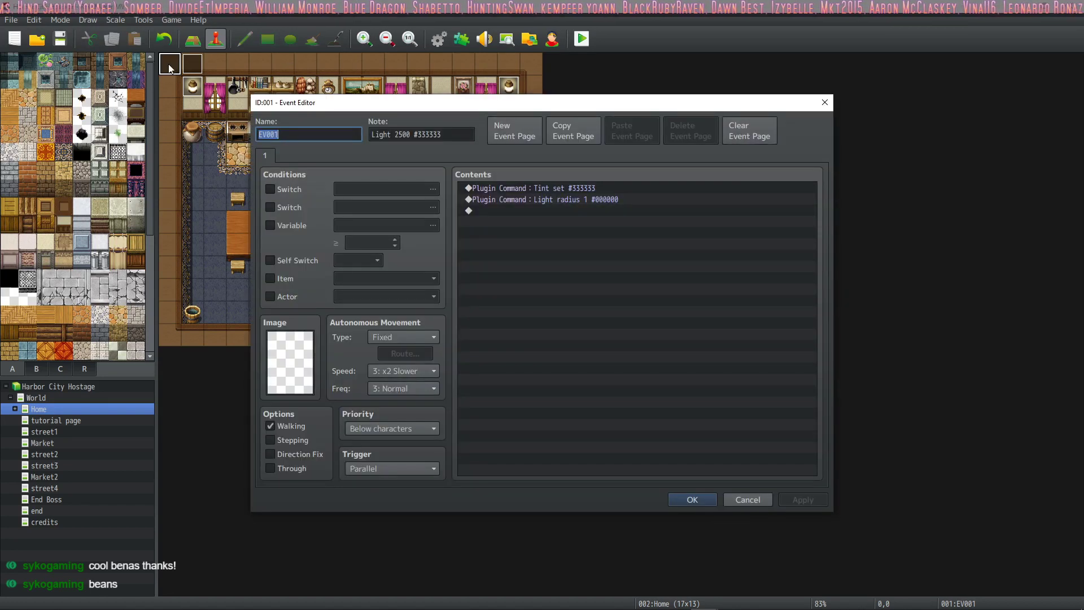
key(Tab)
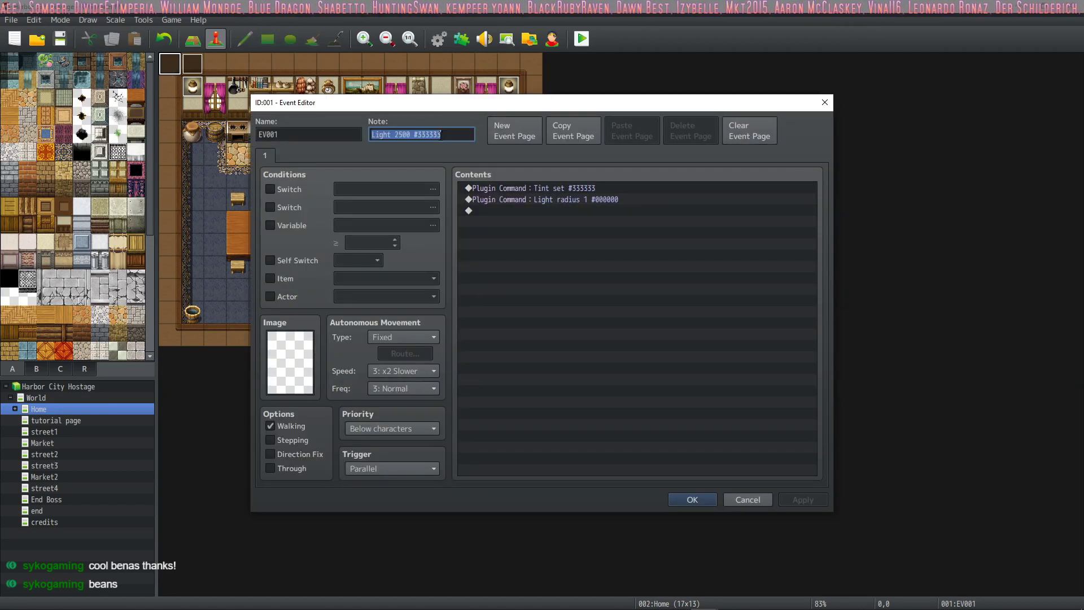
drag(445, 135, 433, 135)
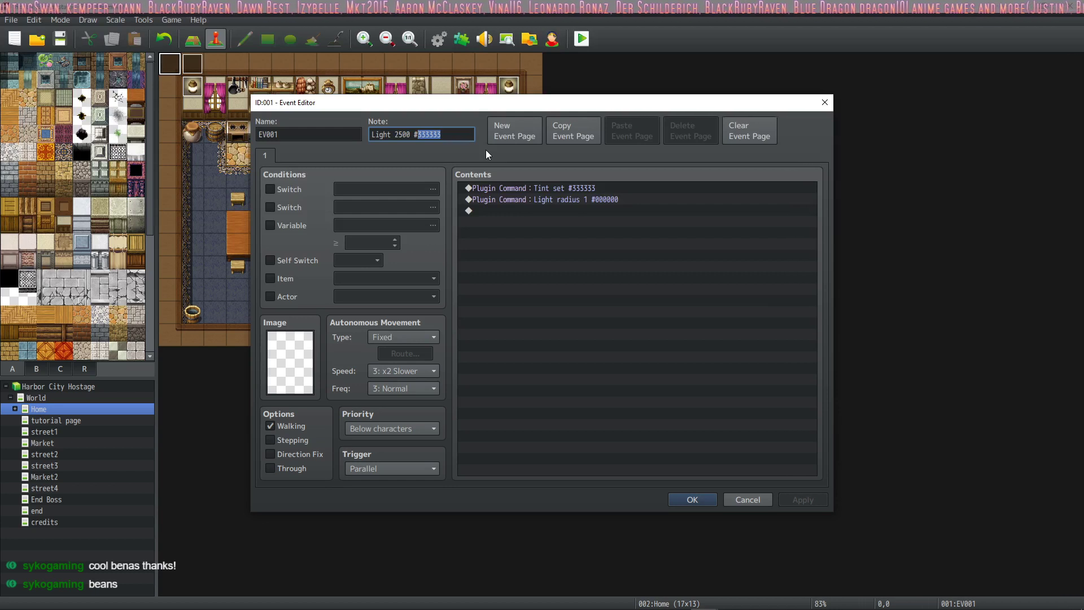
text(eeeeee)
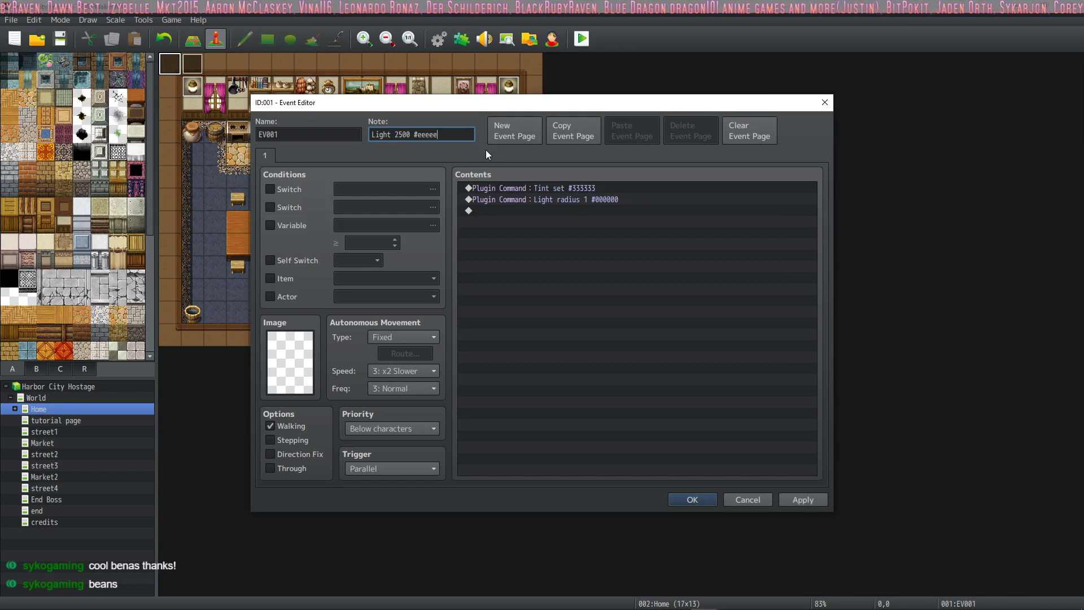
key(BackSpace)
key(BackSpace)
key(BackSpace)
key(BackSpace)
key(BackSpace)
key(BackSpace)
text(EEEEEE)
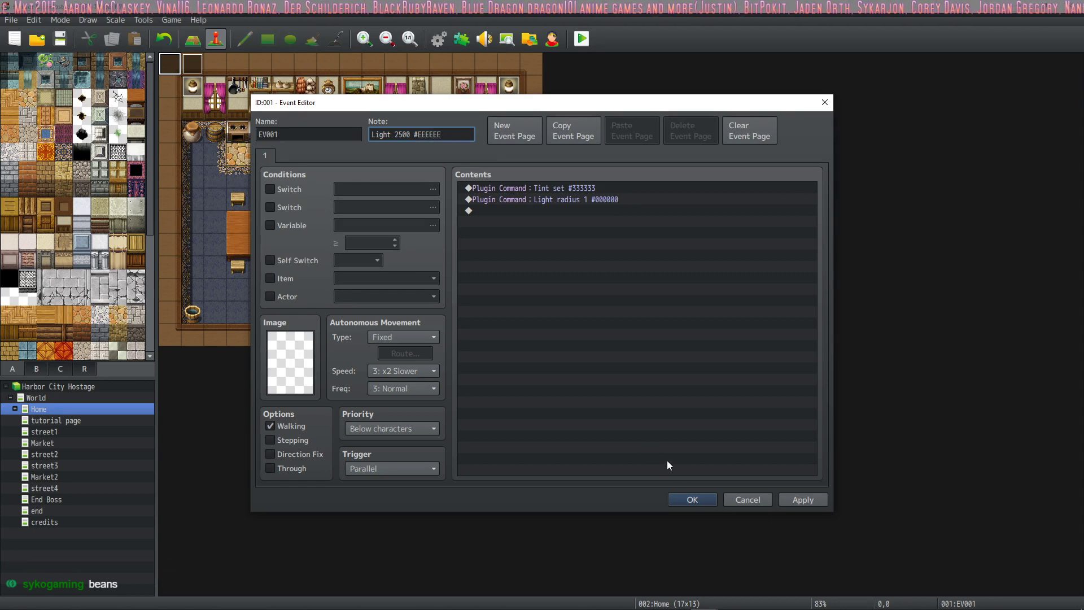
click(696, 500)
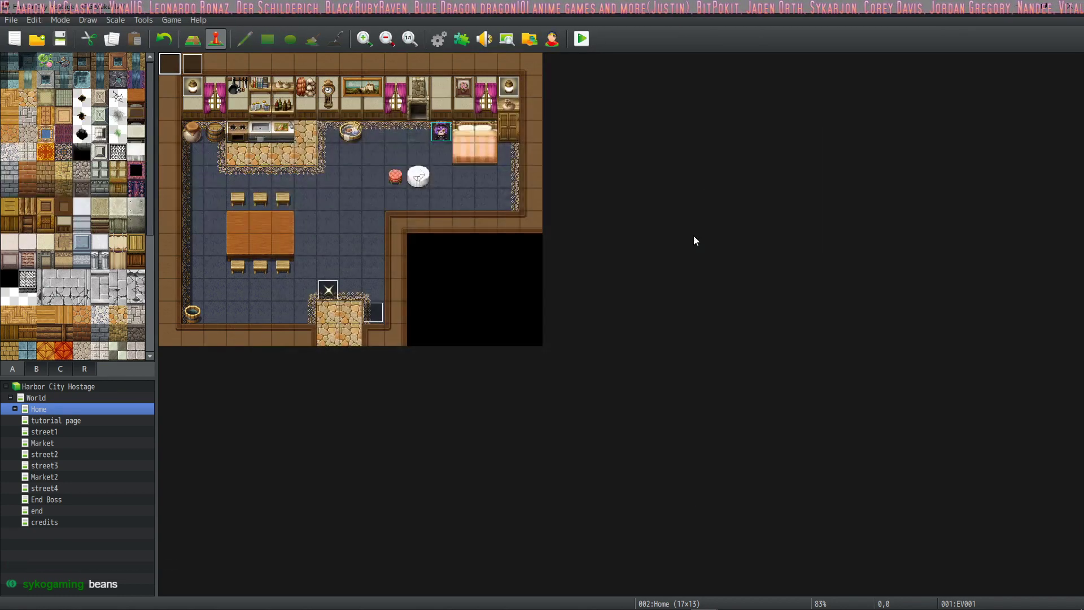
Save the game, playtest a new game to check the Home map with the #EEEEEE light, and close the playtest
click(581, 39)
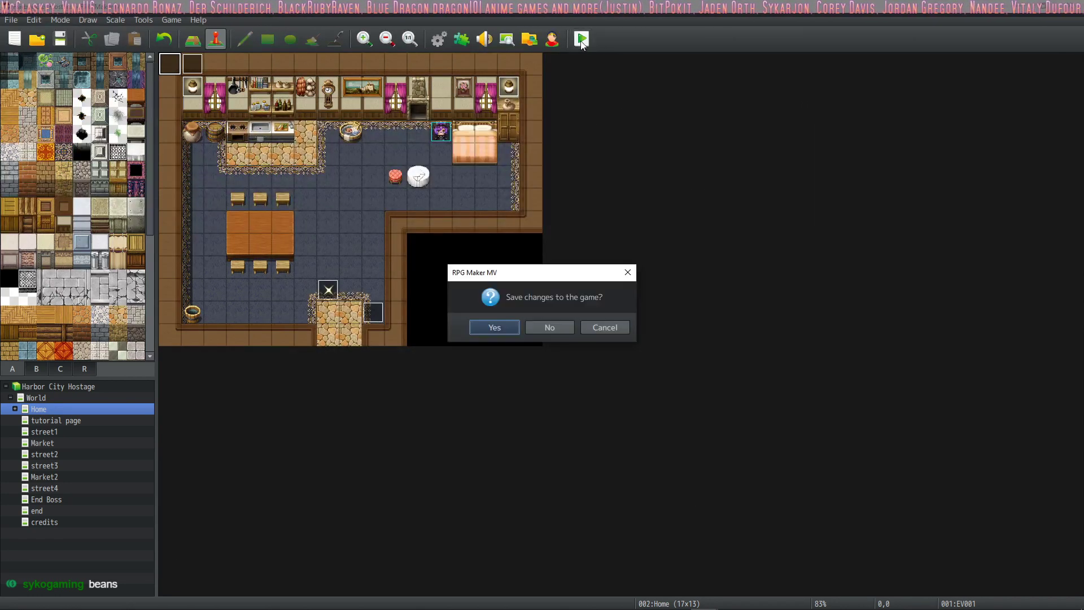
click(507, 326)
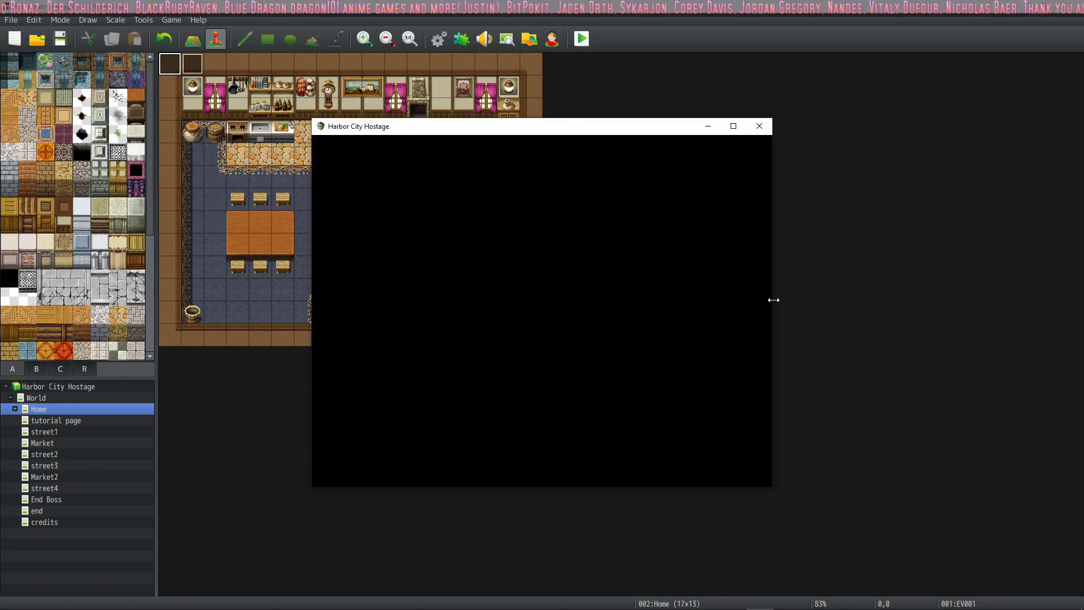
key(Return)
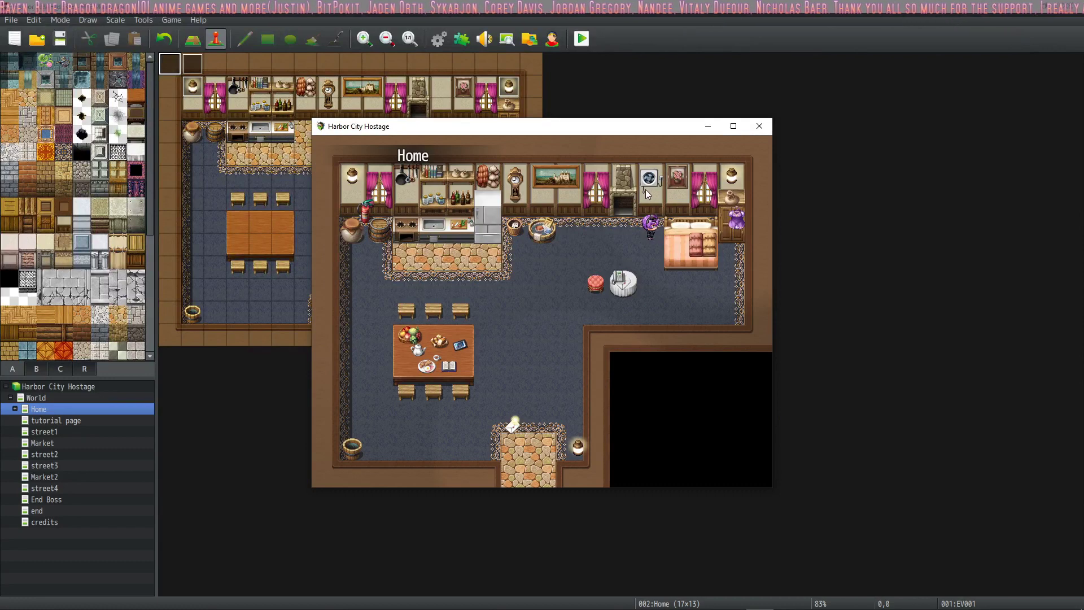
click(759, 126)
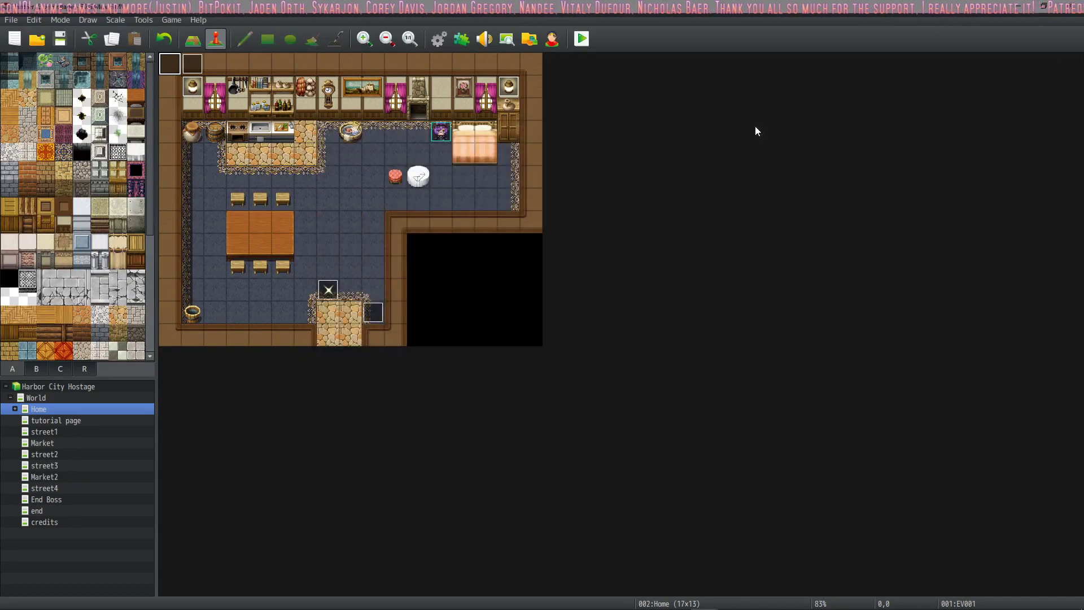
Change the Note of the Home map's event EV001 to "Light 2500 #00FFFF"
double_click(169, 68)
drag(372, 134, 426, 134)
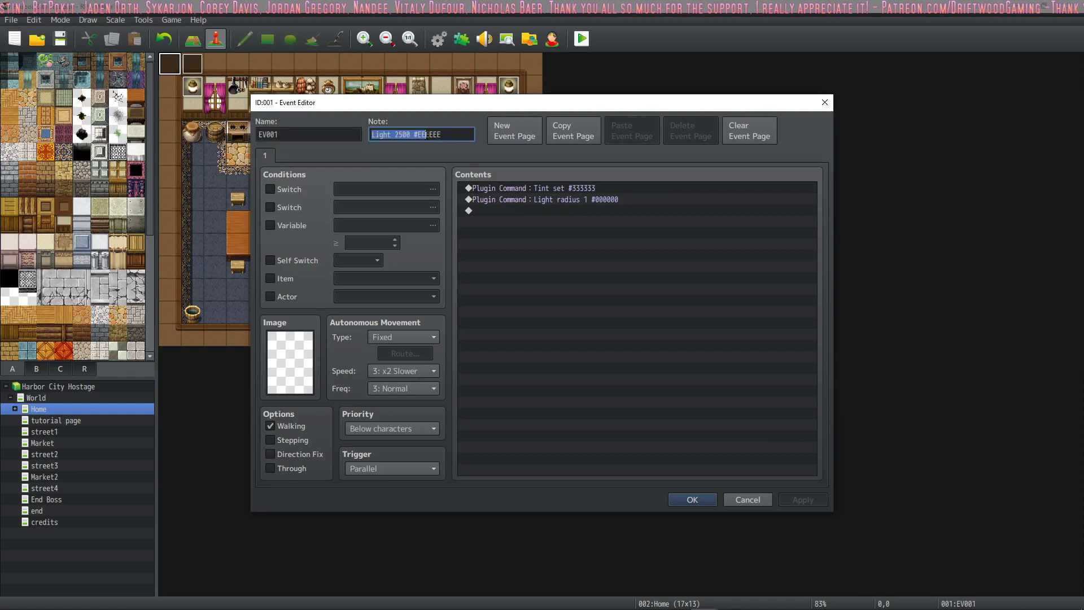
click(441, 134)
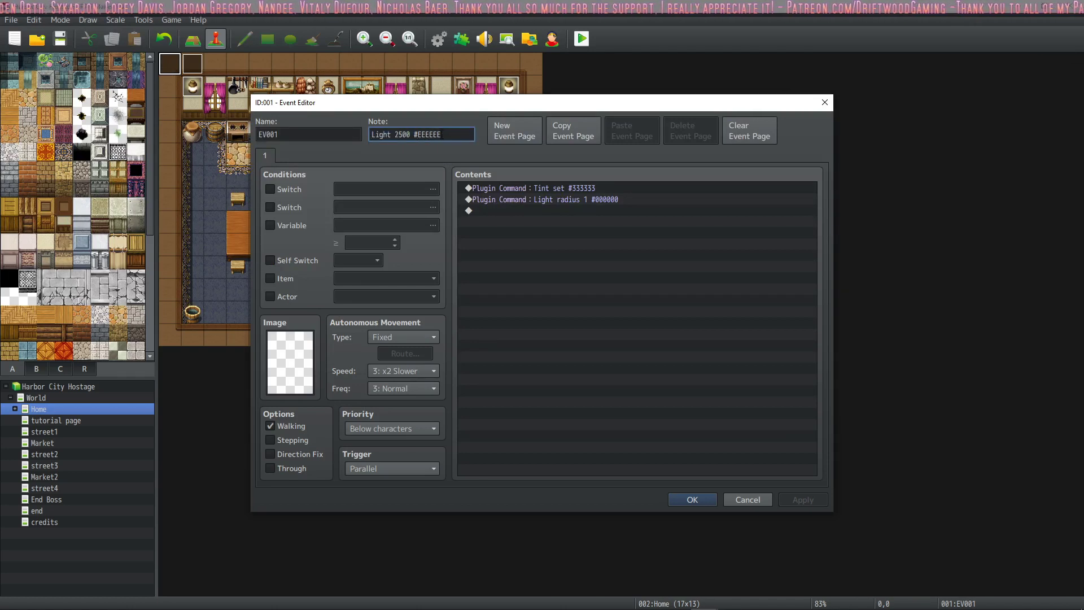
double_click(433, 135)
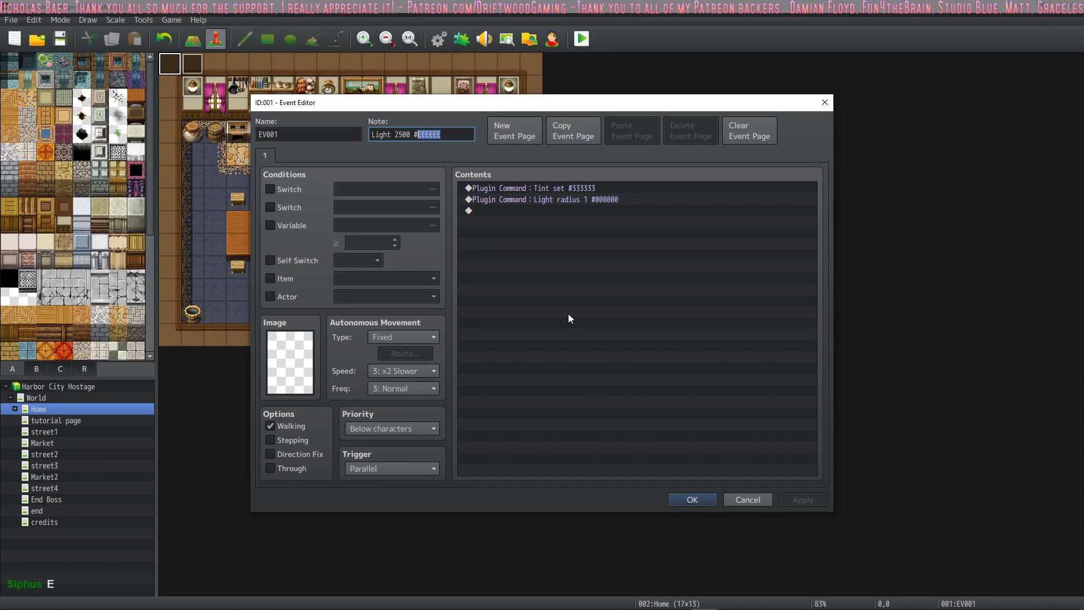
text(00FF)
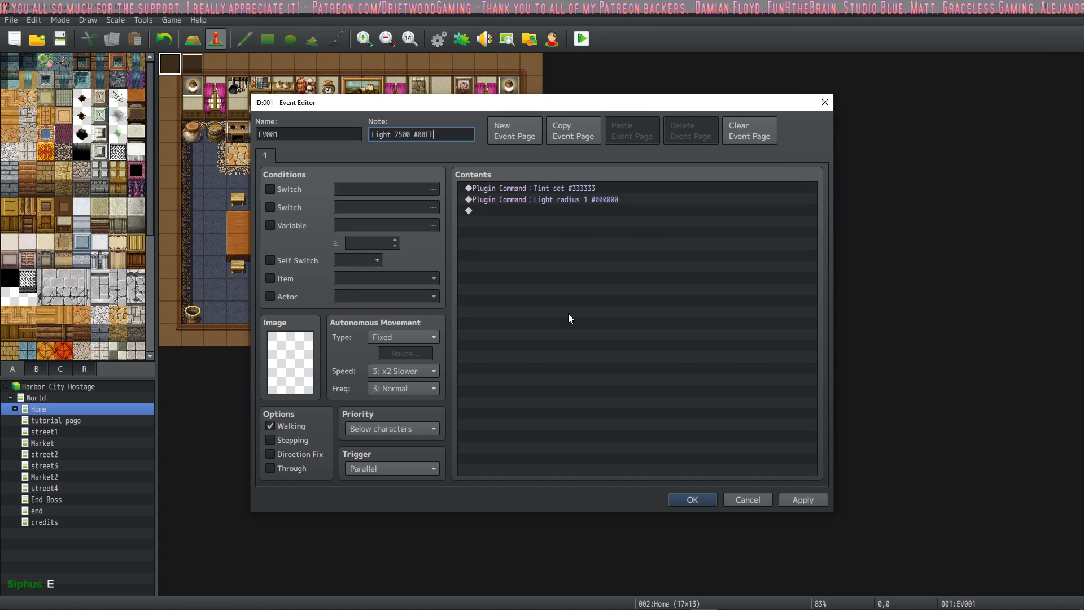
text(FF)
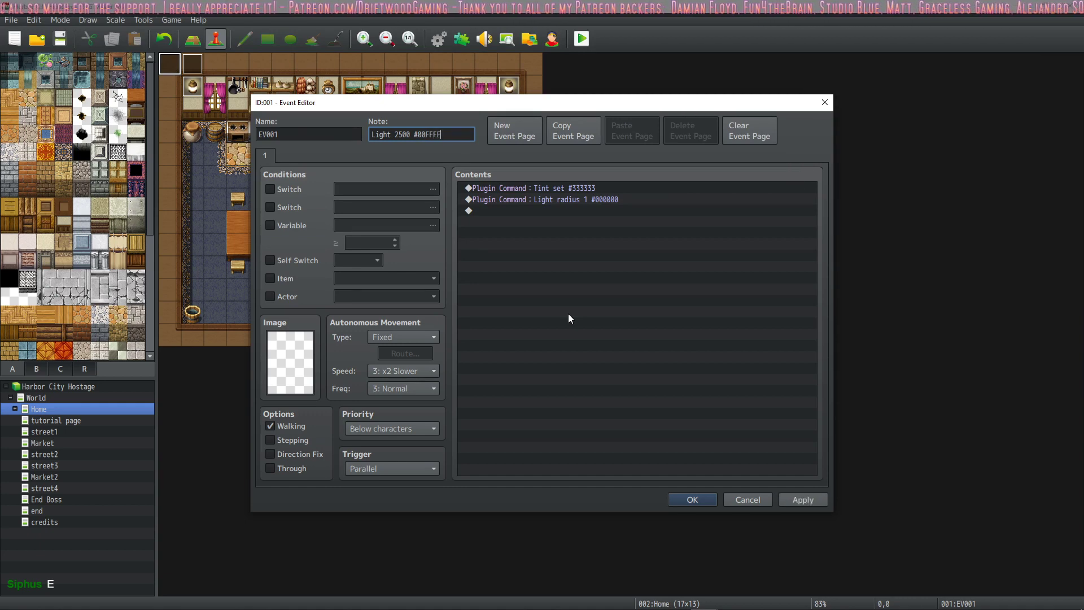
click(690, 499)
Save the game, playtest a new game in a maximized window to examine the Home map with the #00FFFF light, and close the playtest
click(574, 48)
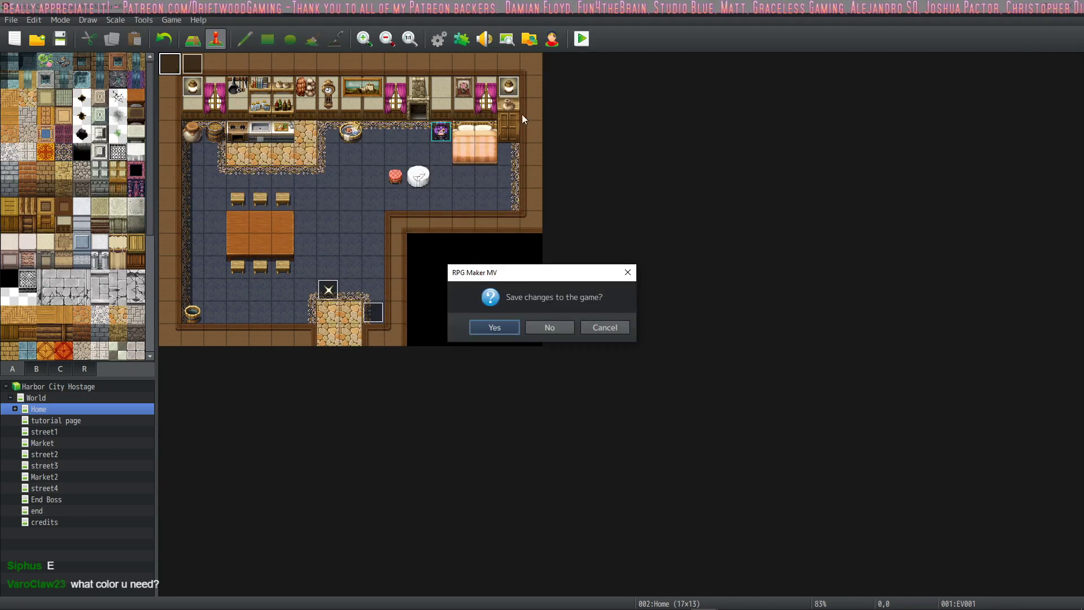
click(484, 321)
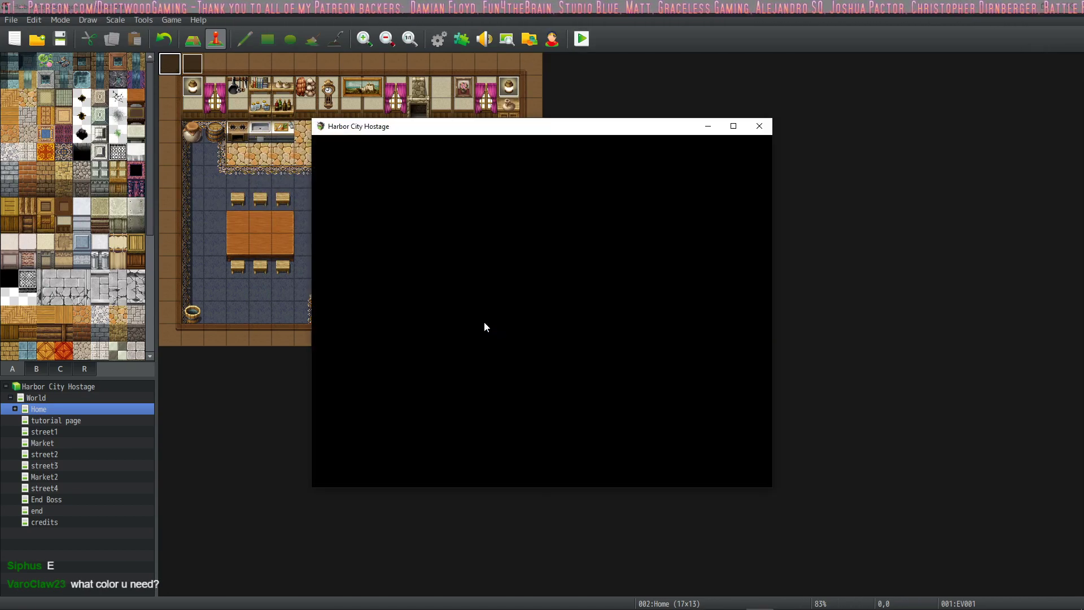
click(524, 376)
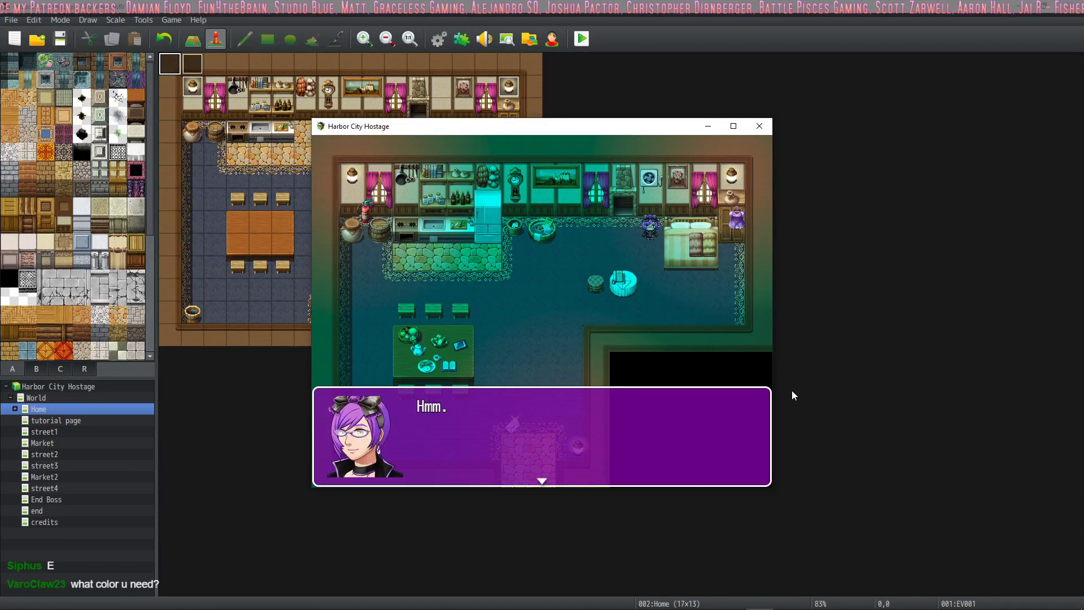
key(alt+F4)
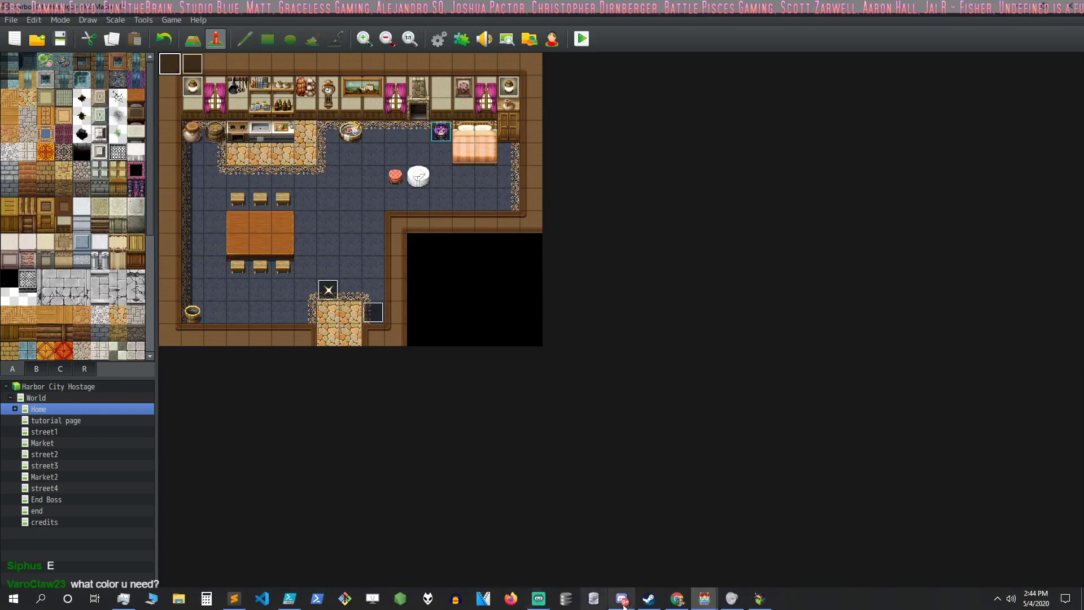
click(759, 602)
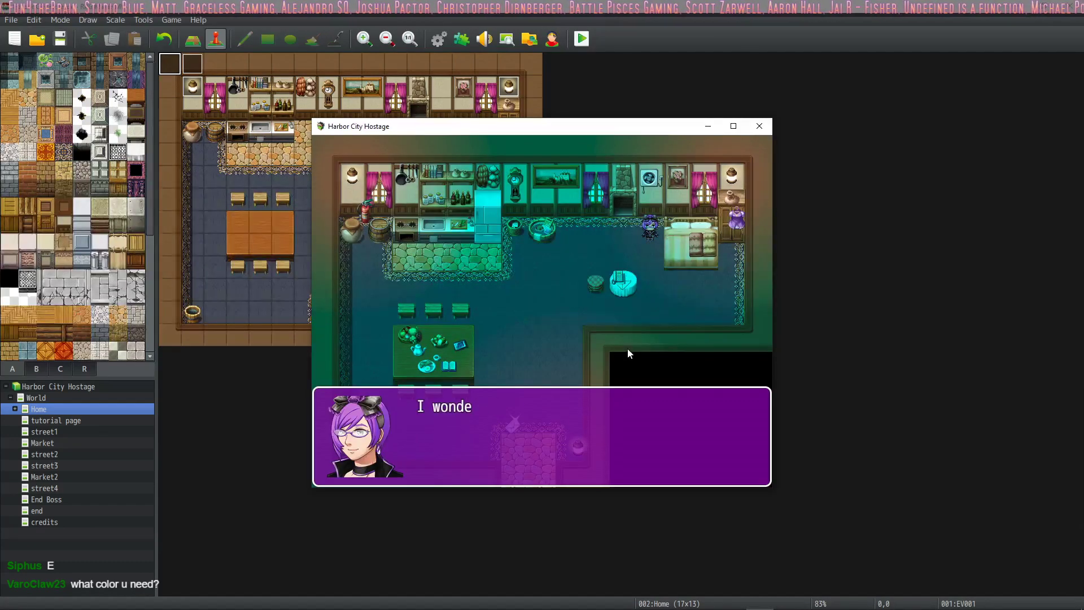
click(732, 126)
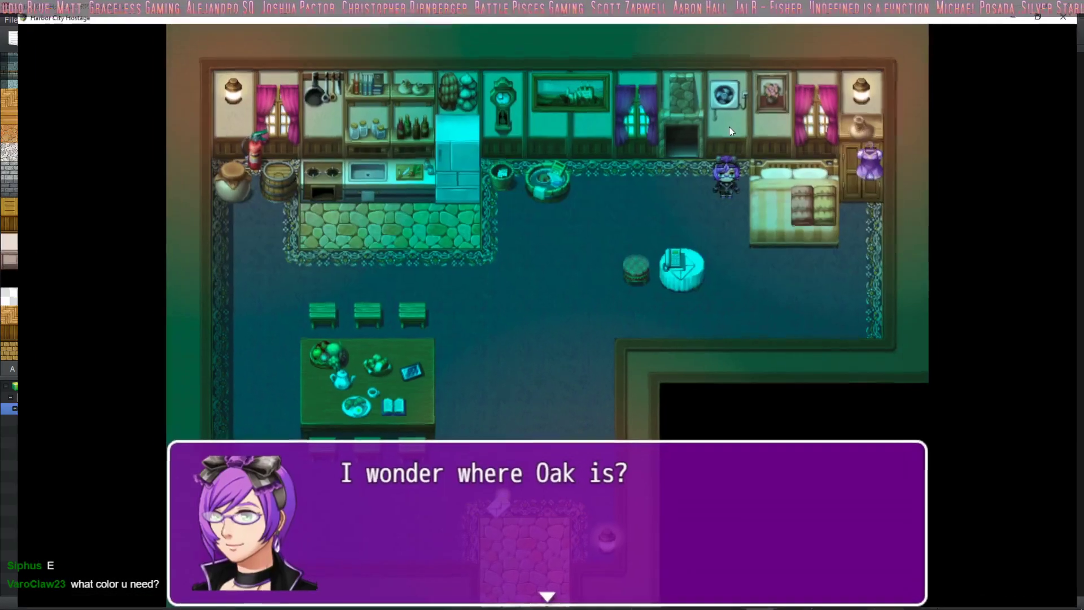
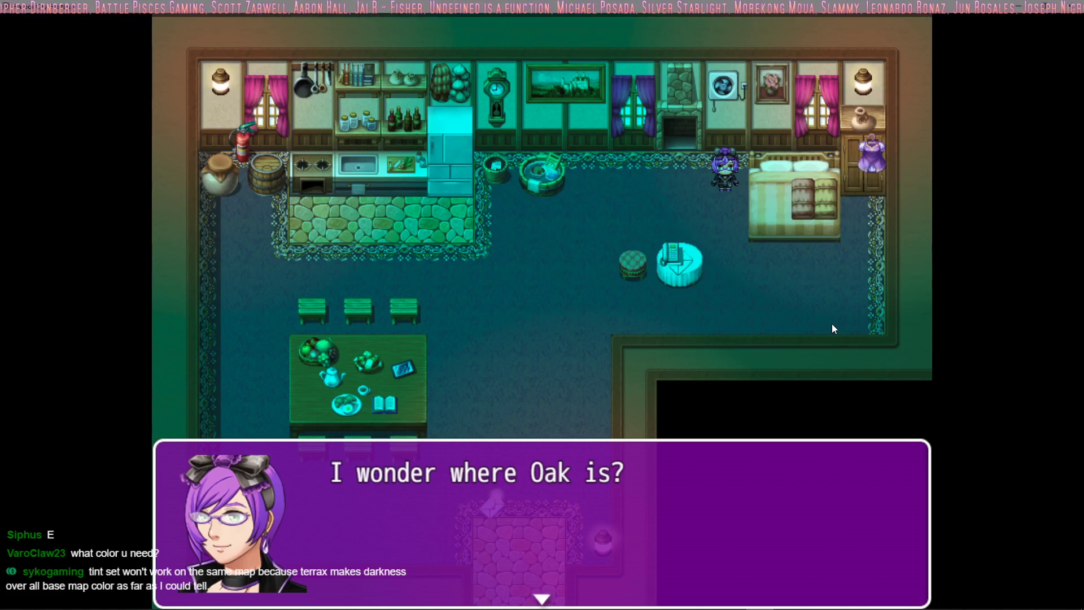
key(Return)
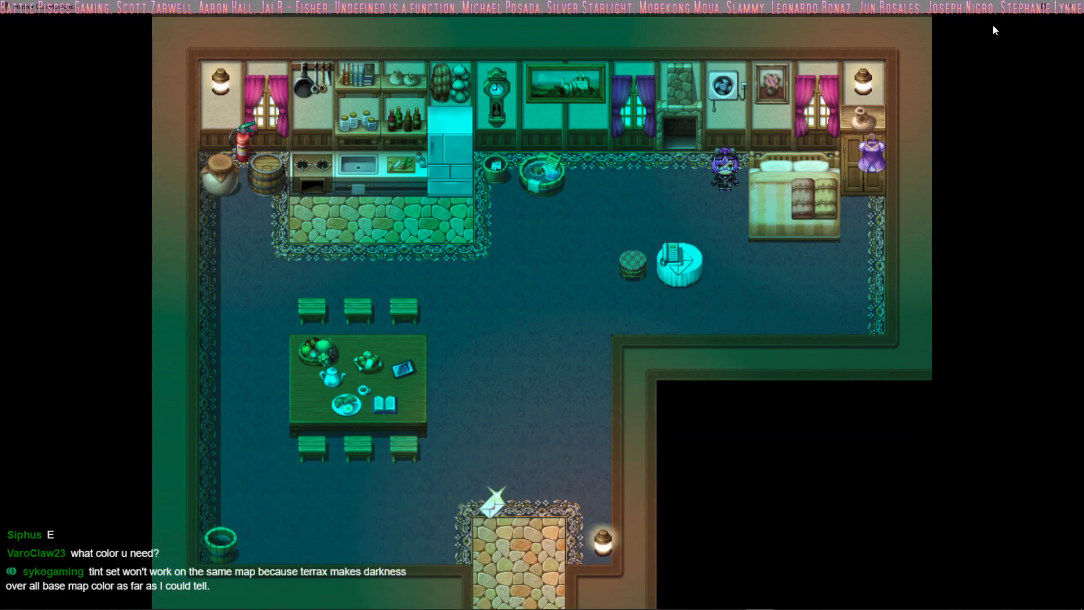
key(alt+F4)
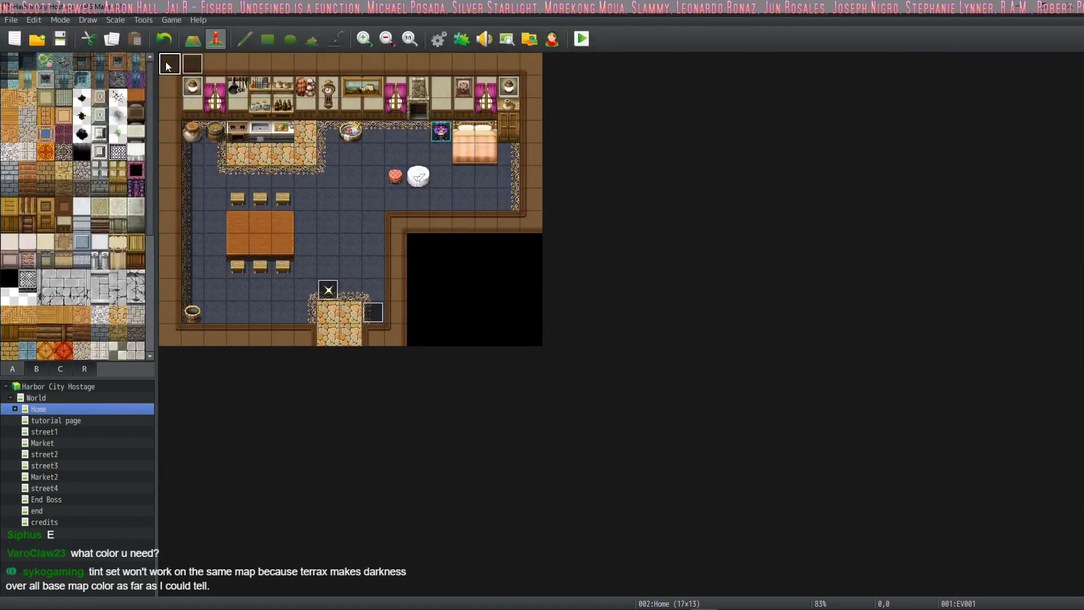
Change the Tint set plugin command in the Home map's event EV001 to "Tint set #111111"
double_click(167, 66)
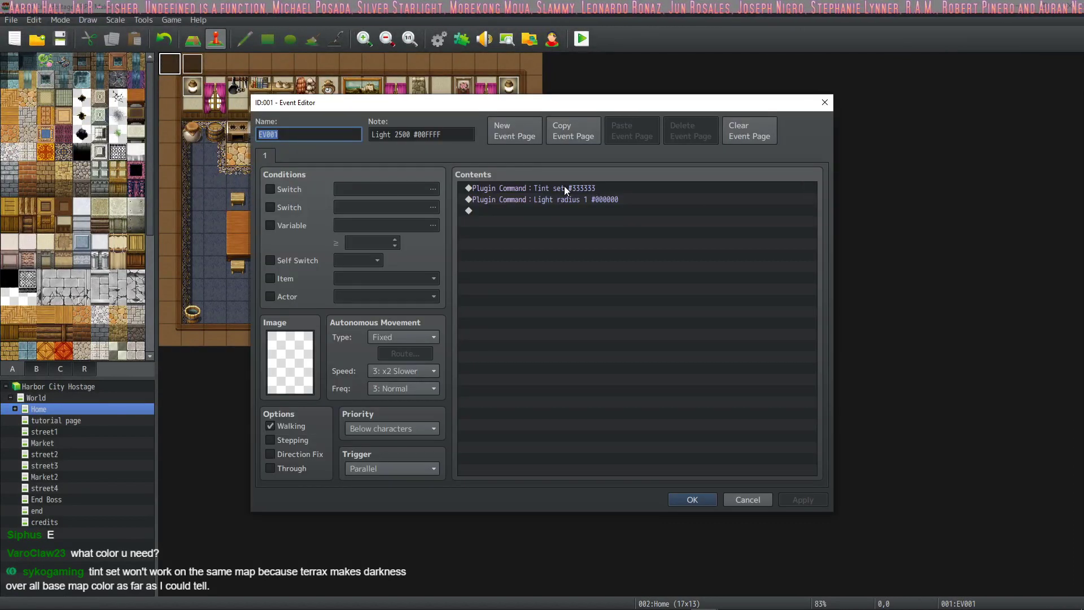
triple_click(453, 134)
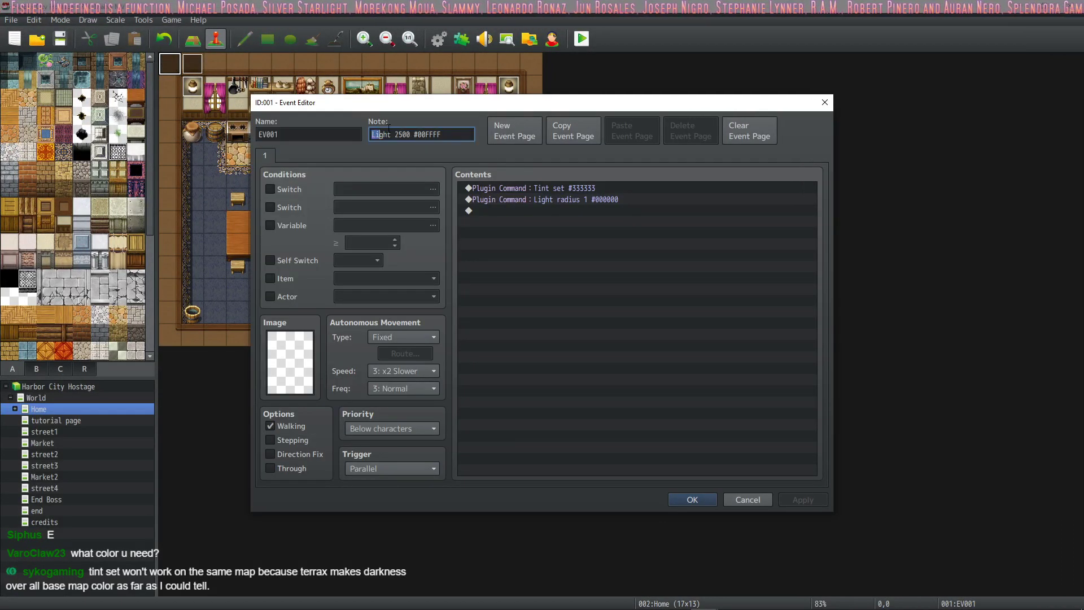
click(694, 305)
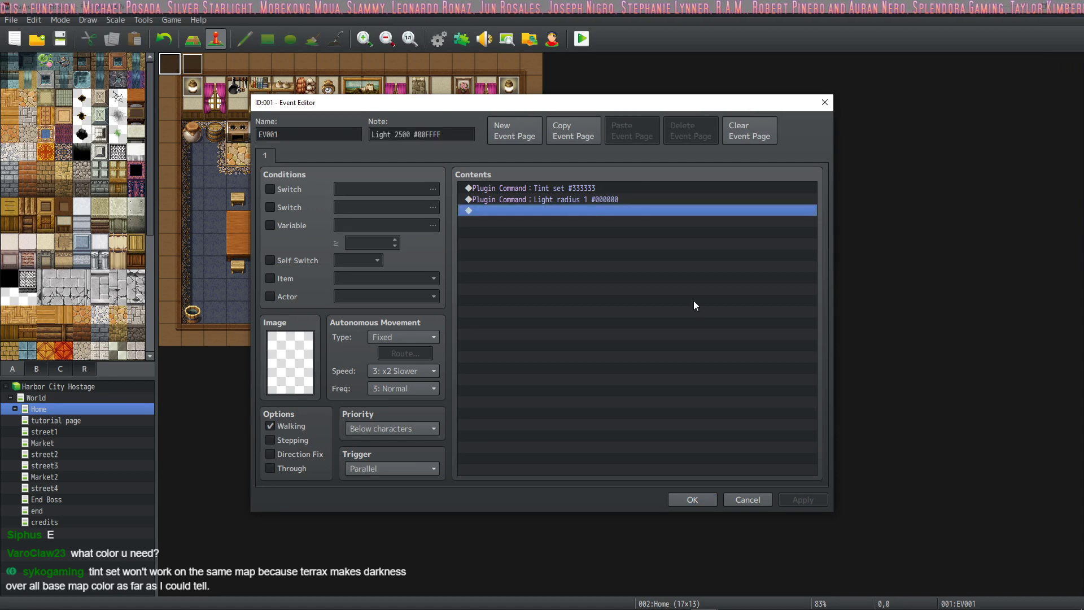
click(596, 187)
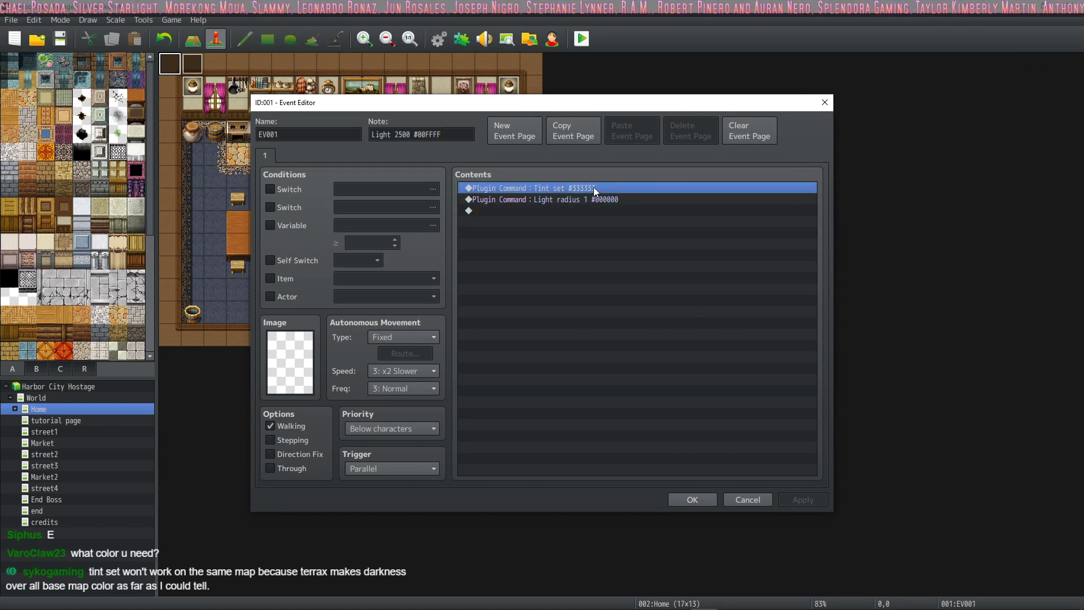
key(Insert)
click(764, 149)
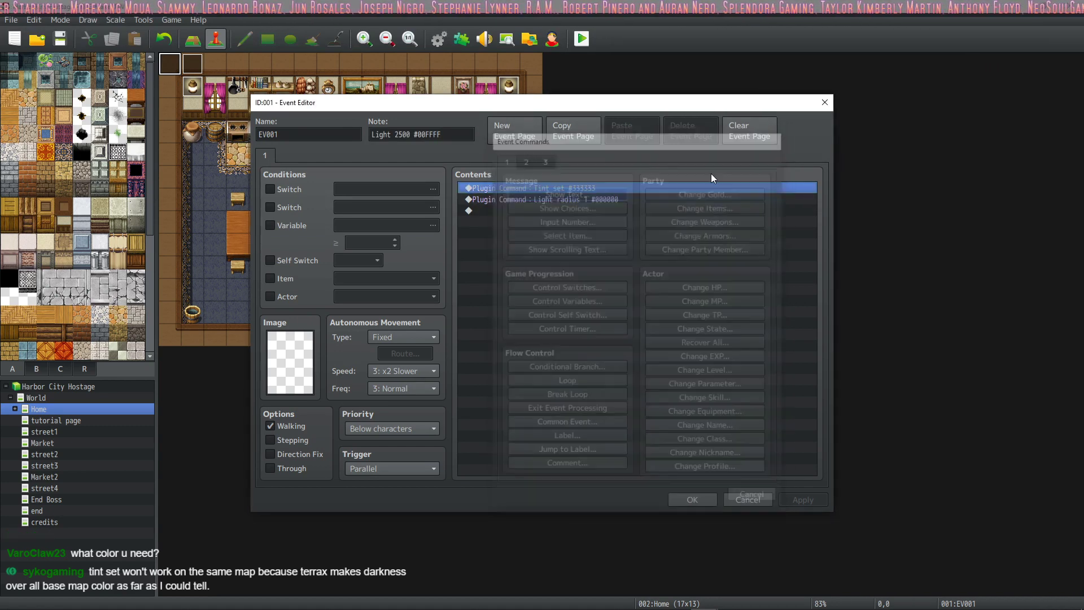
double_click(615, 187)
click(593, 319)
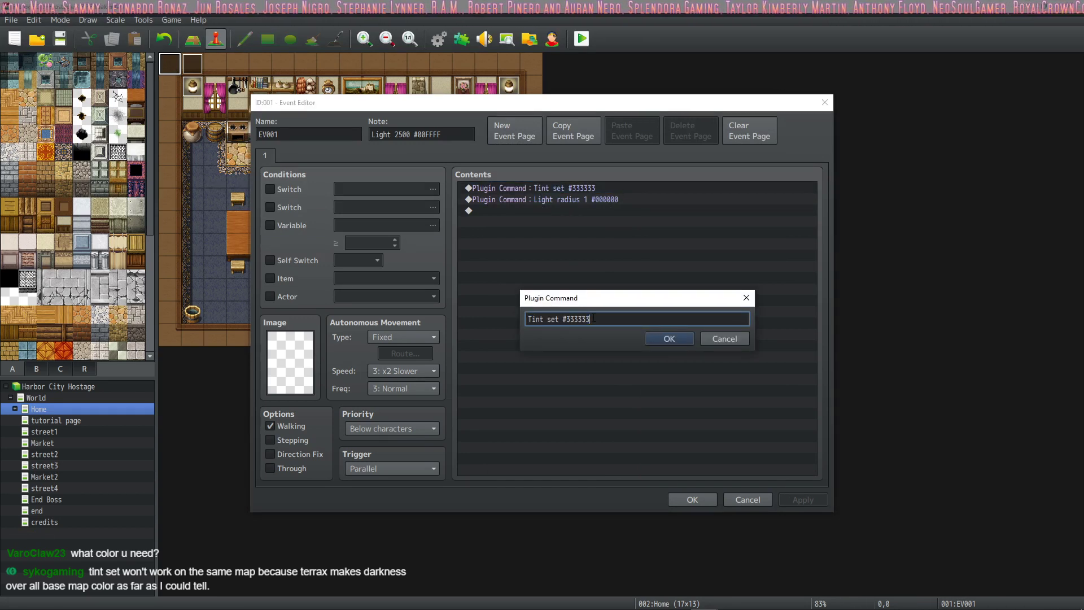
double_click(587, 318)
text(0)
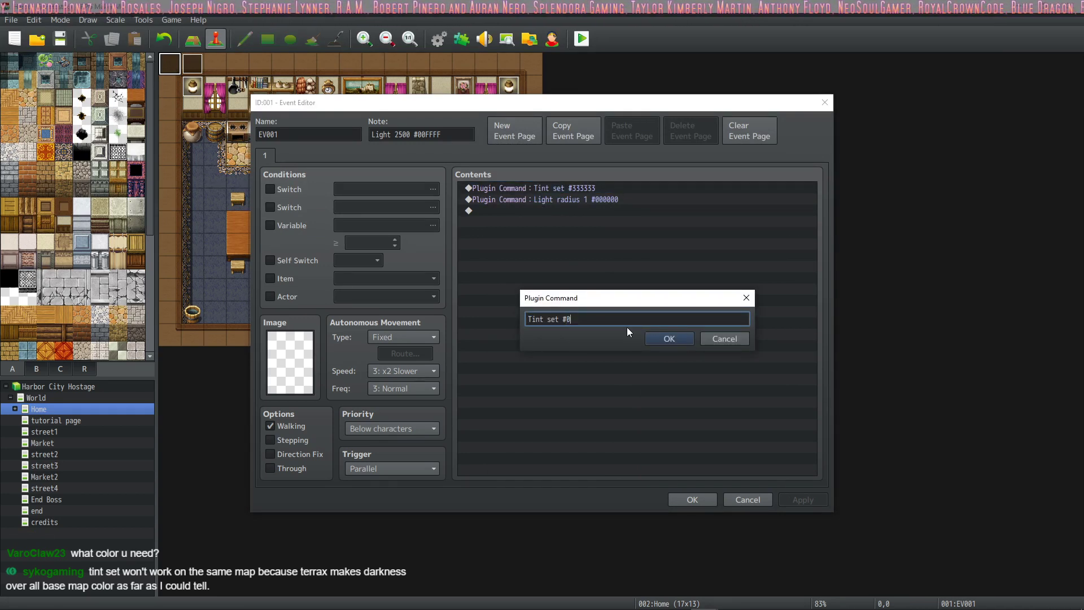
text(00000)
key(BackSpace)
key(BackSpace)
key(BackSpace)
key(BackSpace)
key(BackSpace)
key(BackSpace)
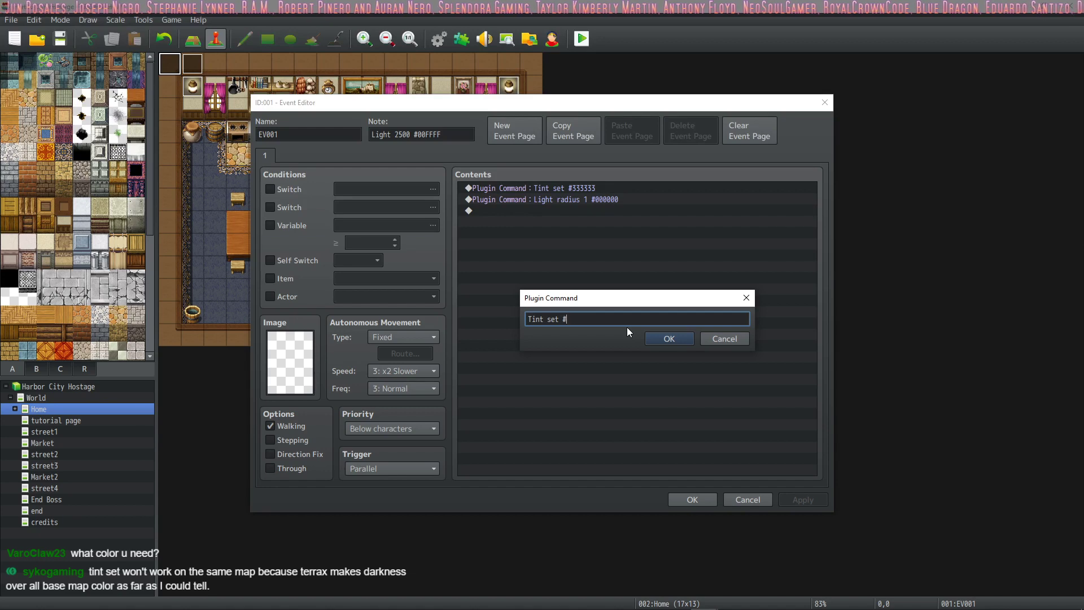
text(11111)
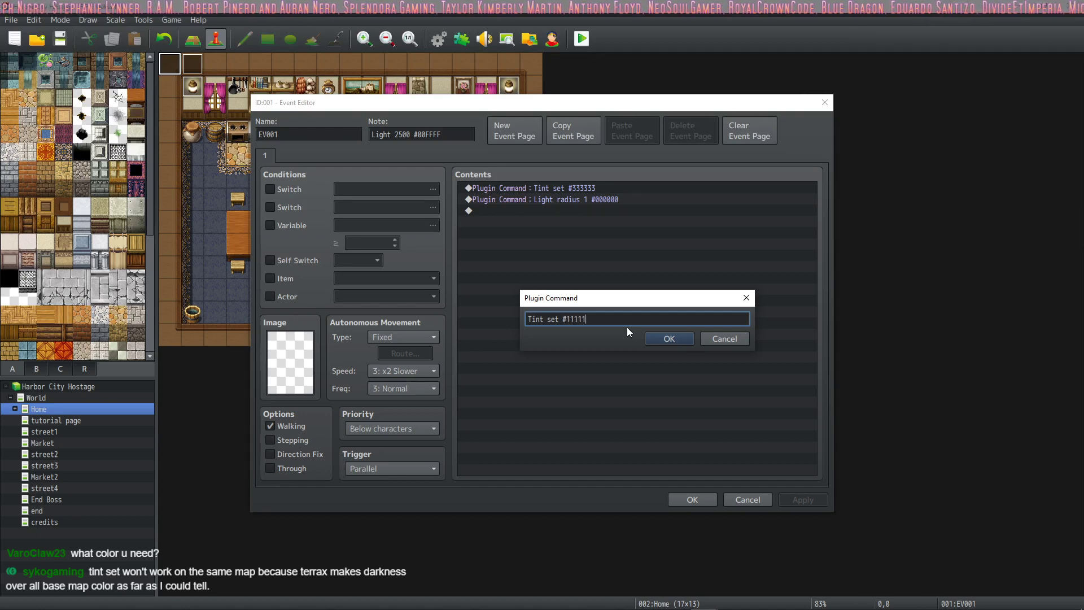
text(1)
click(663, 339)
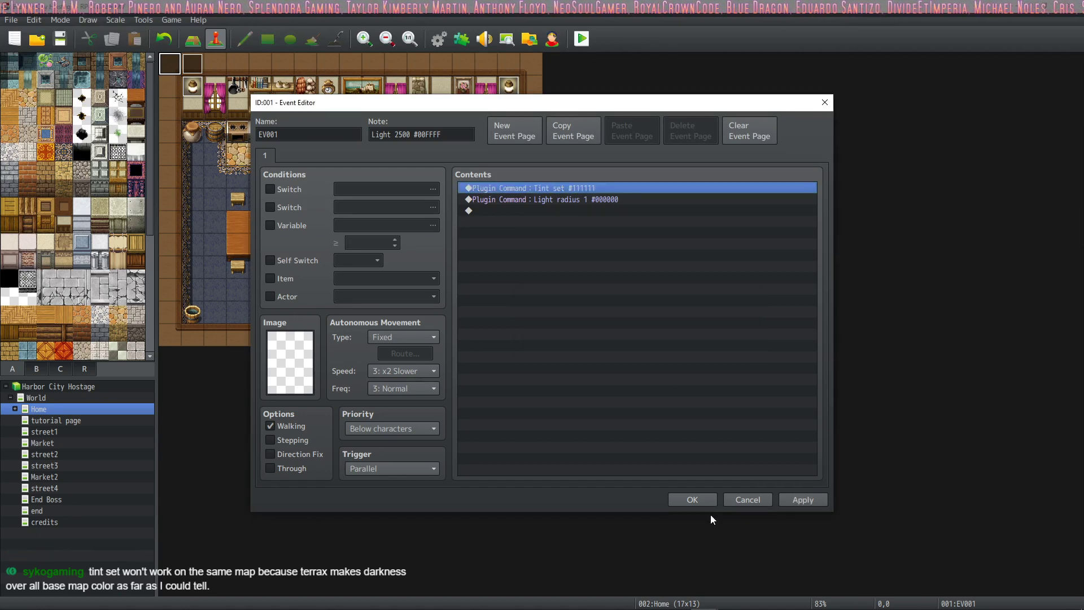
click(704, 501)
Save the game, playtest a new game to check the Home map with the #111111 tint, and close the playtest
click(578, 41)
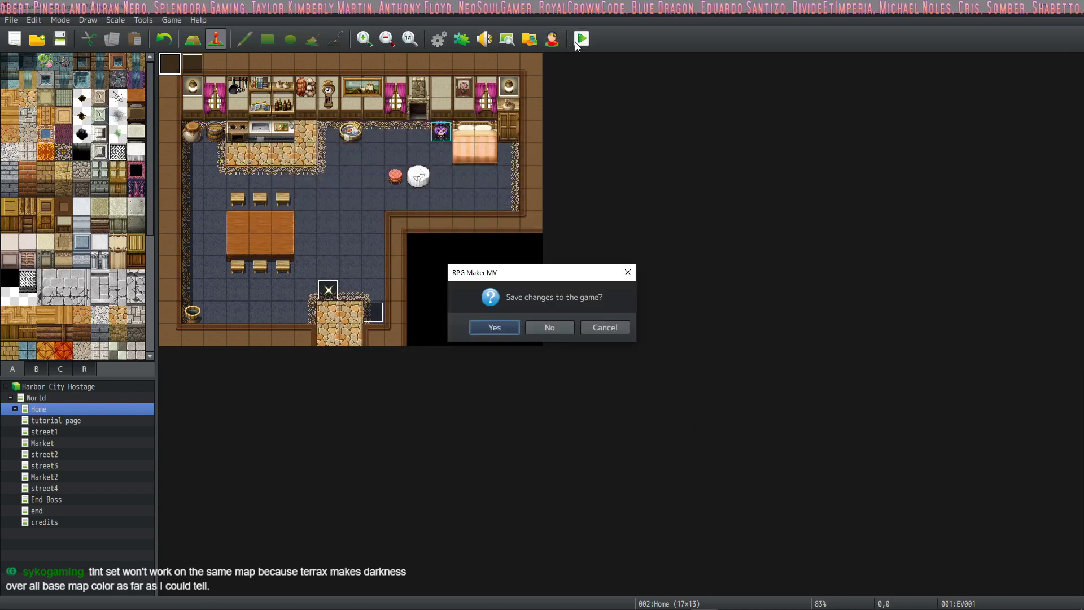
click(493, 327)
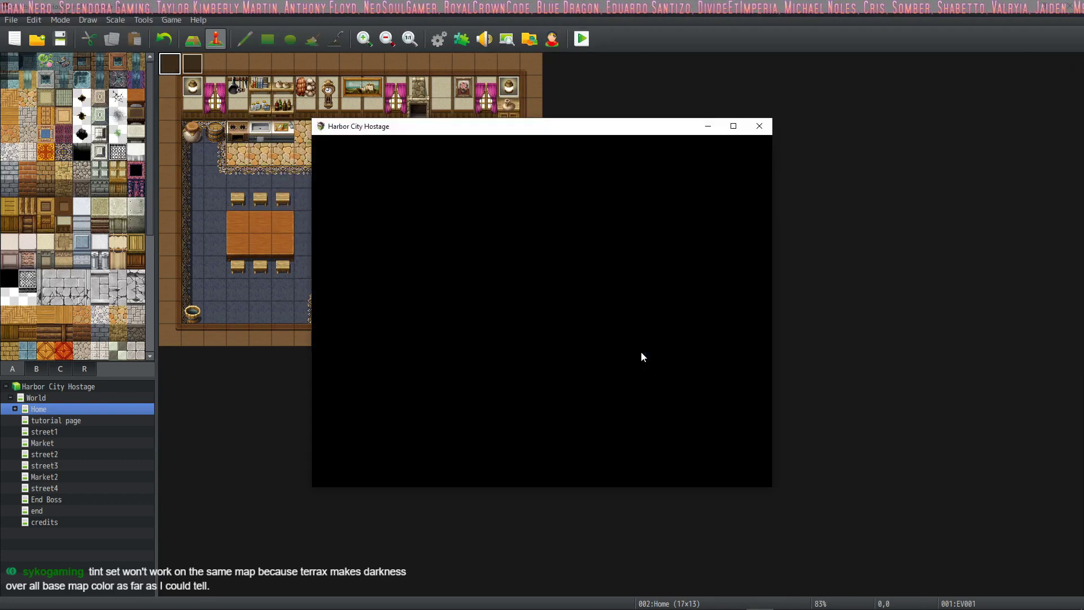
double_click(508, 370)
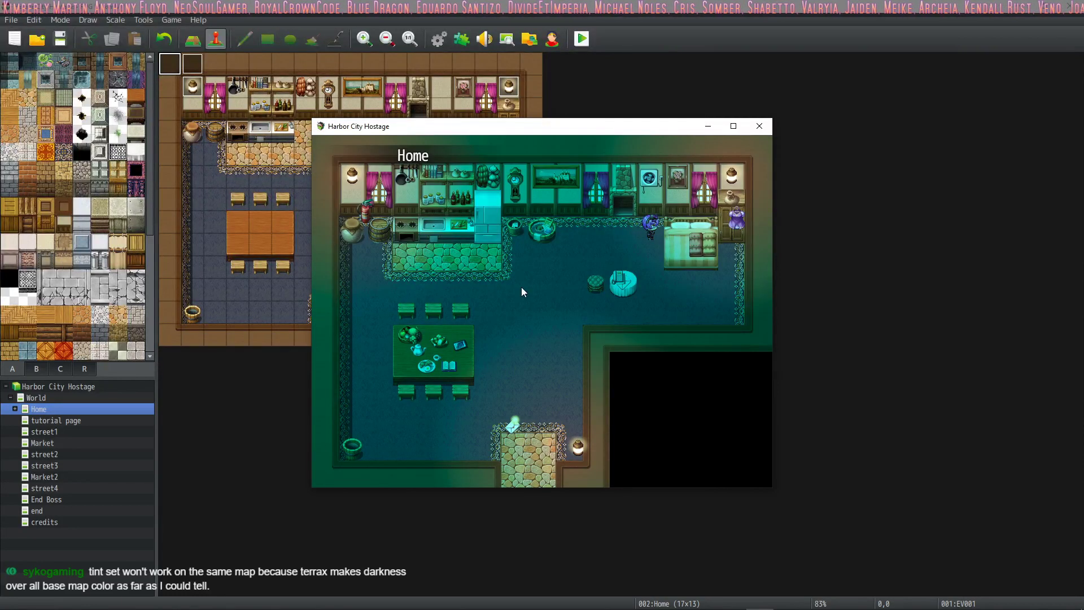
click(760, 127)
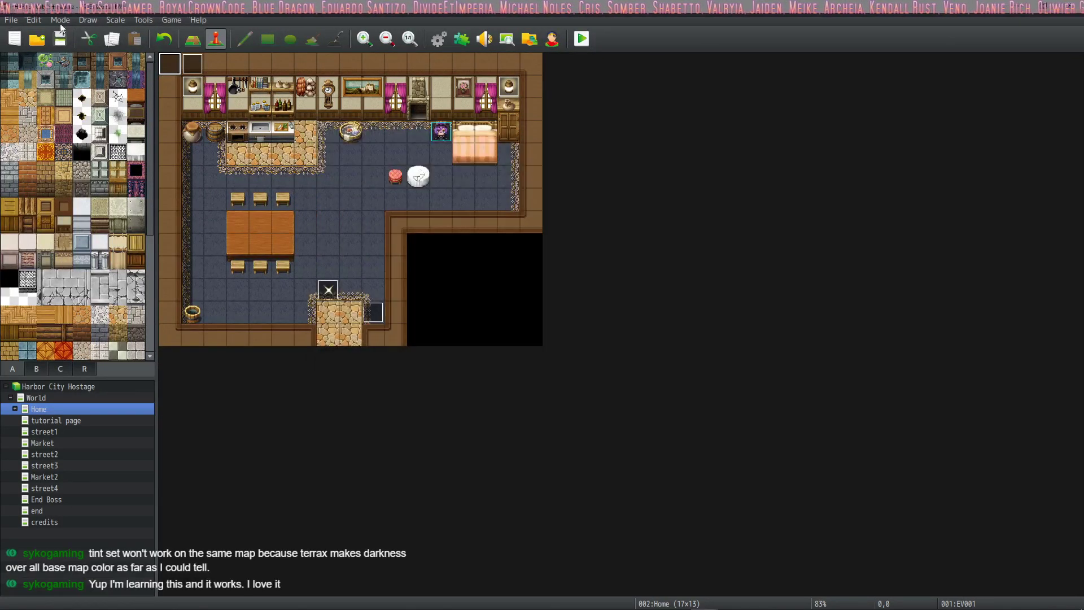
Change the Tint set plugin command in the Home map's event EV001 to "Tint set #00FFFF"
double_click(165, 63)
click(593, 188)
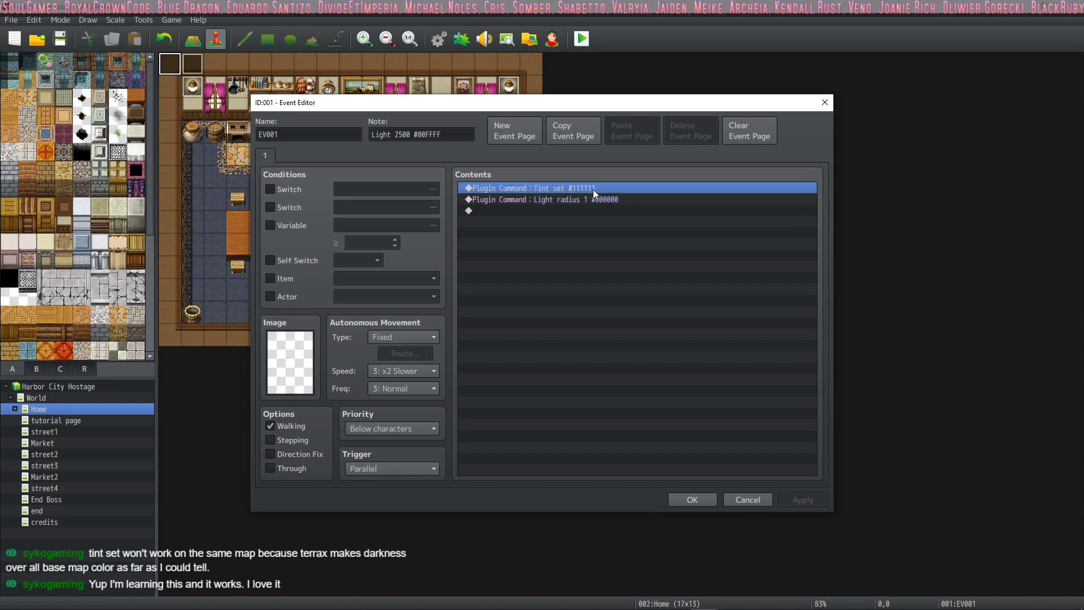
double_click(593, 188)
click(596, 320)
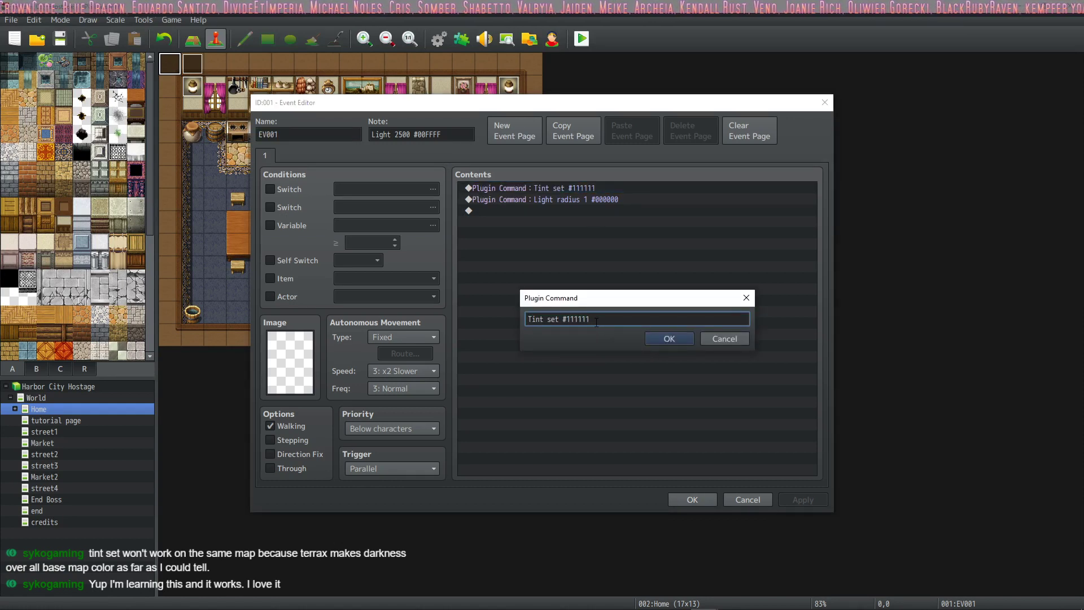
key(BackSpace)
key(BackSpace)
key(BackSpace)
key(BackSpace)
key(BackSpace)
key(BackSpace)
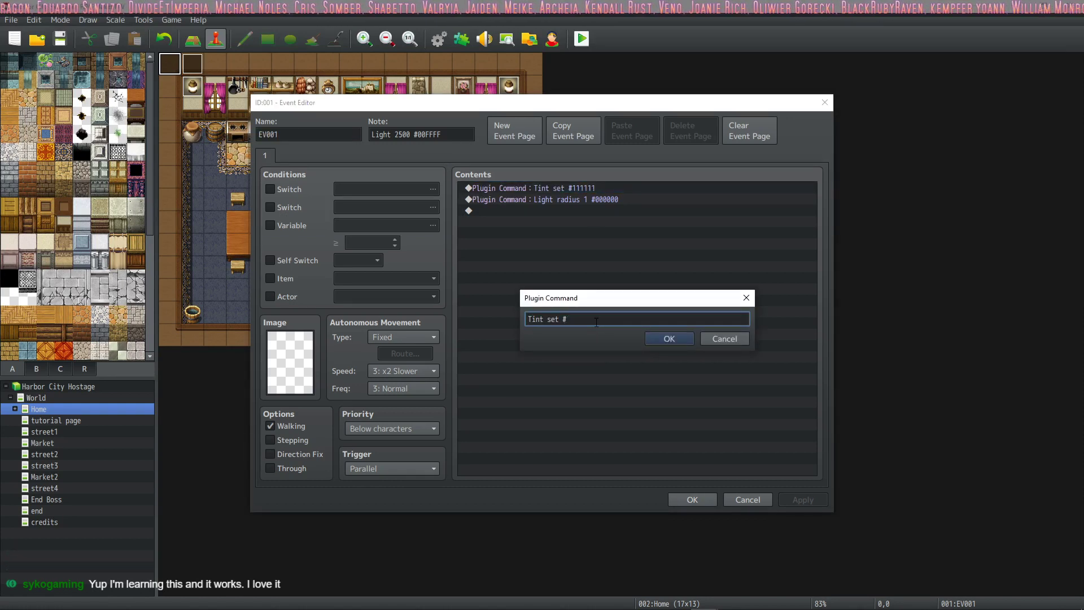
text(00FFFF)
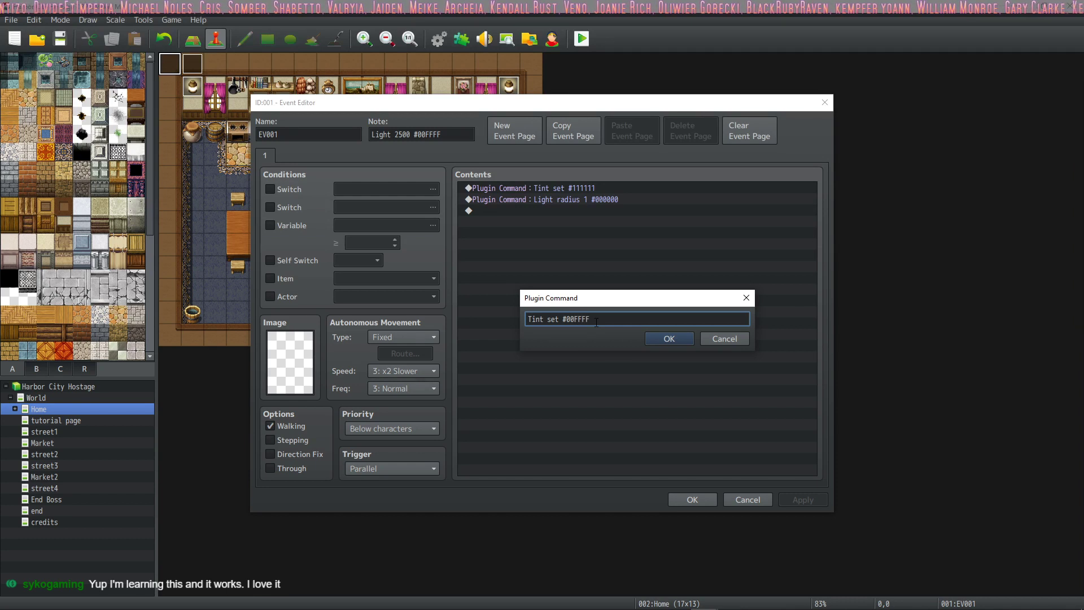
click(669, 338)
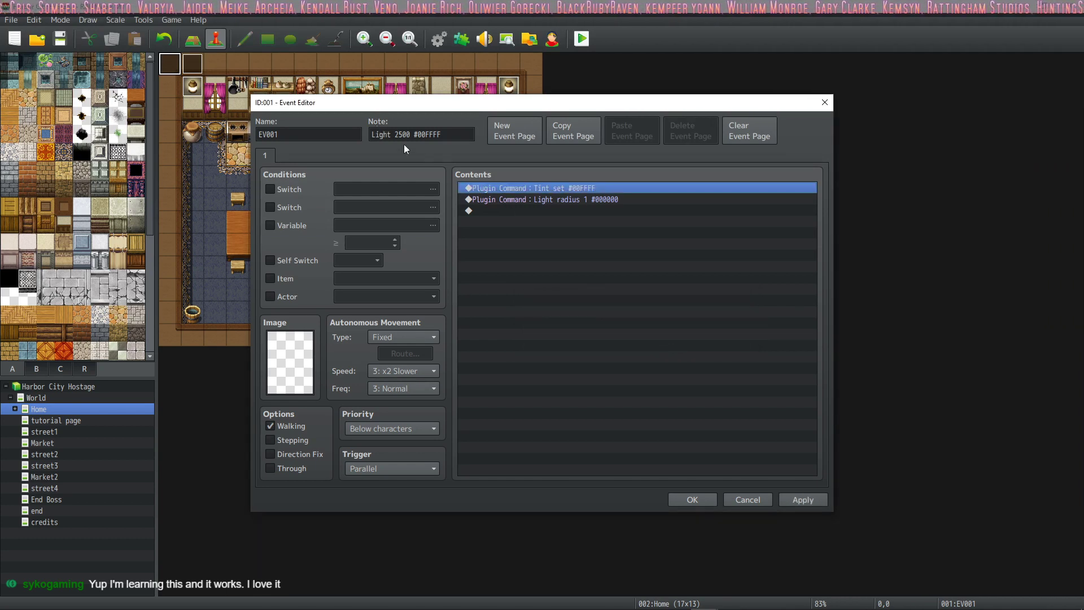
Change the Note of event EV001 to "Light 2500 #999999"
click(463, 134)
drag(441, 134, 418, 135)
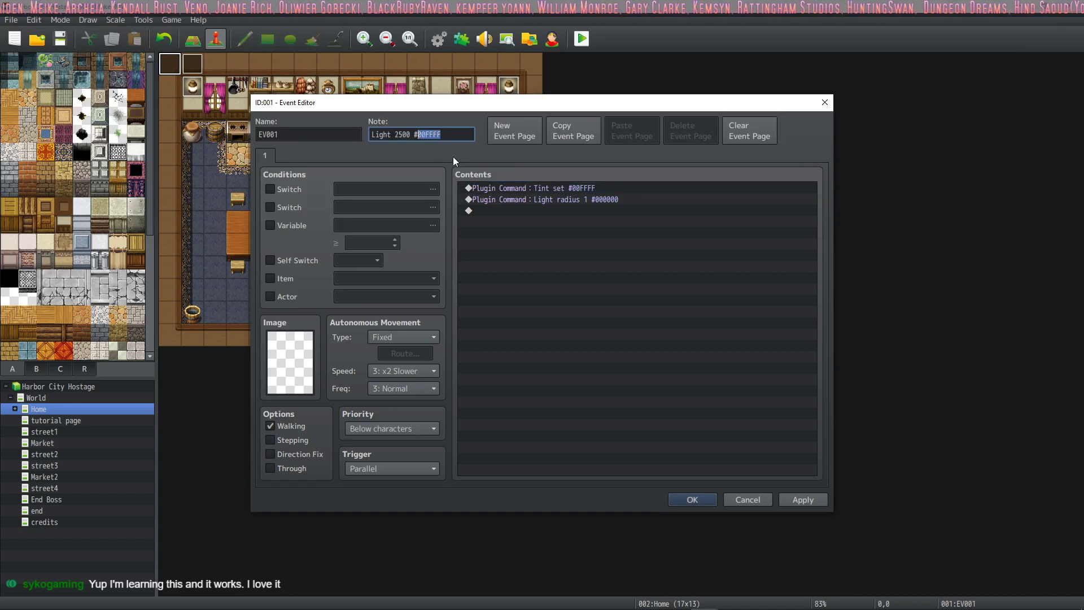
text(999999)
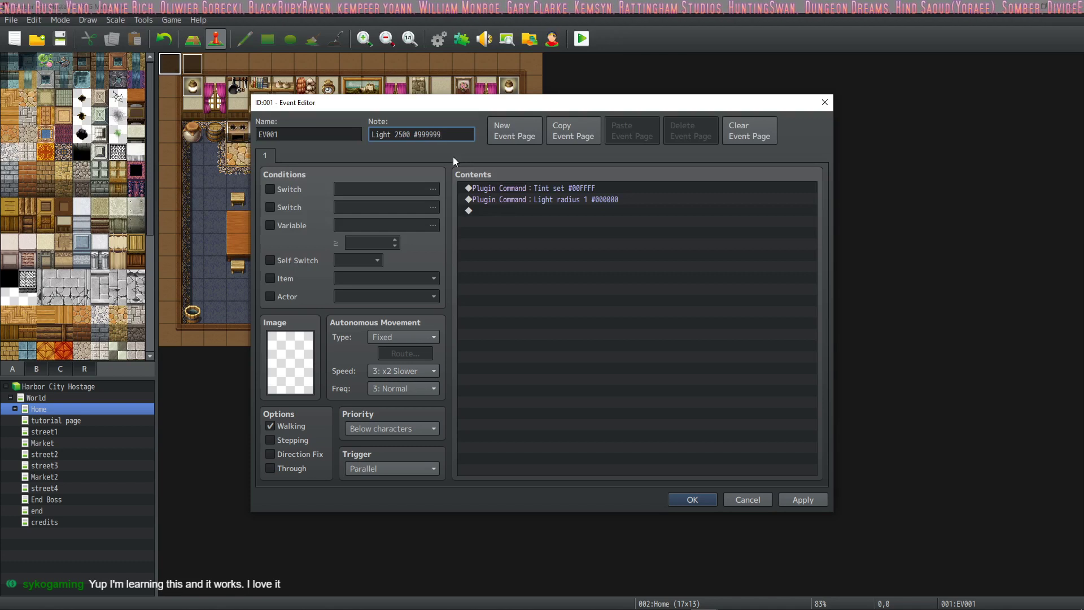
Add an Erase Event command at the end of EV001's contents and accept the event changes
click(496, 213)
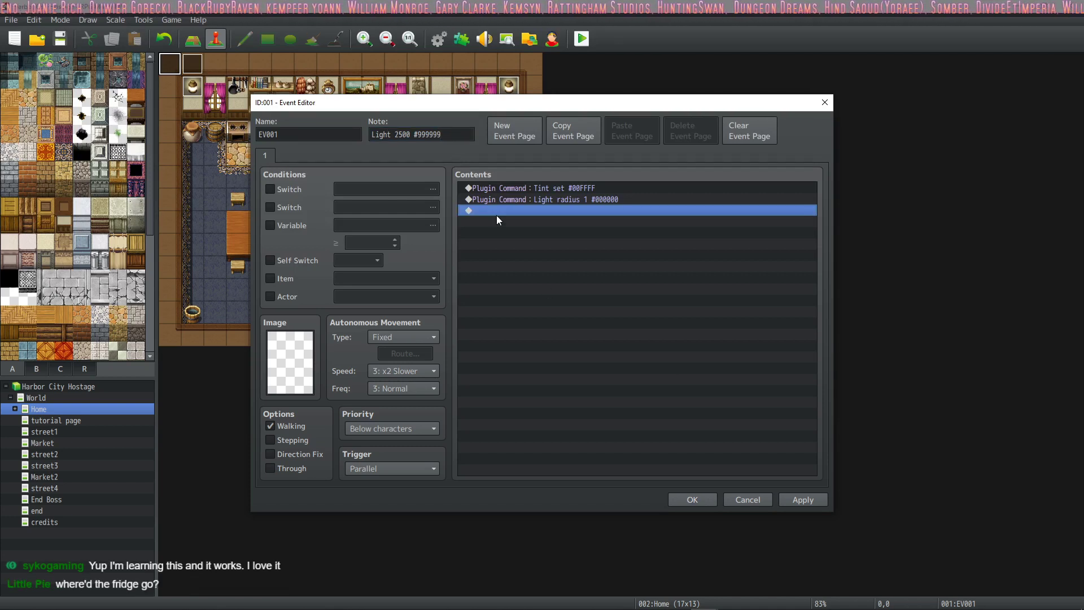
double_click(537, 211)
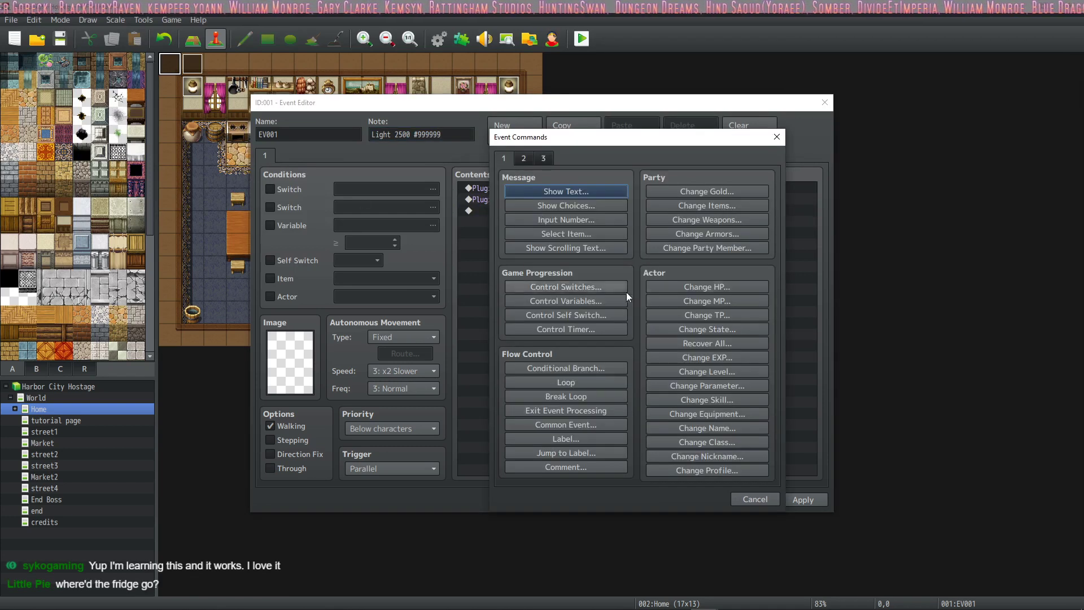
click(522, 160)
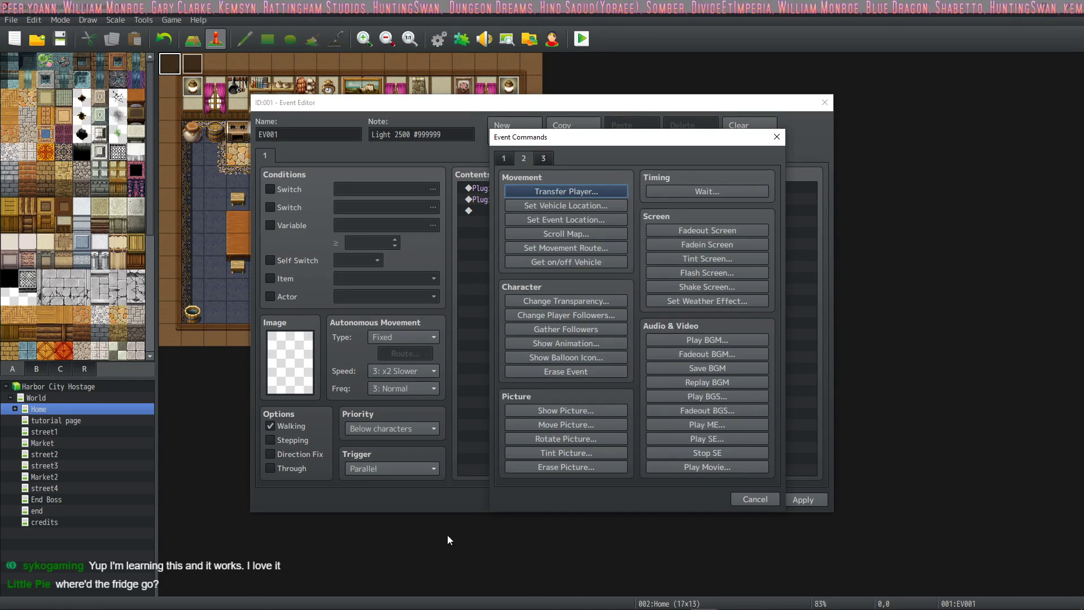
click(585, 371)
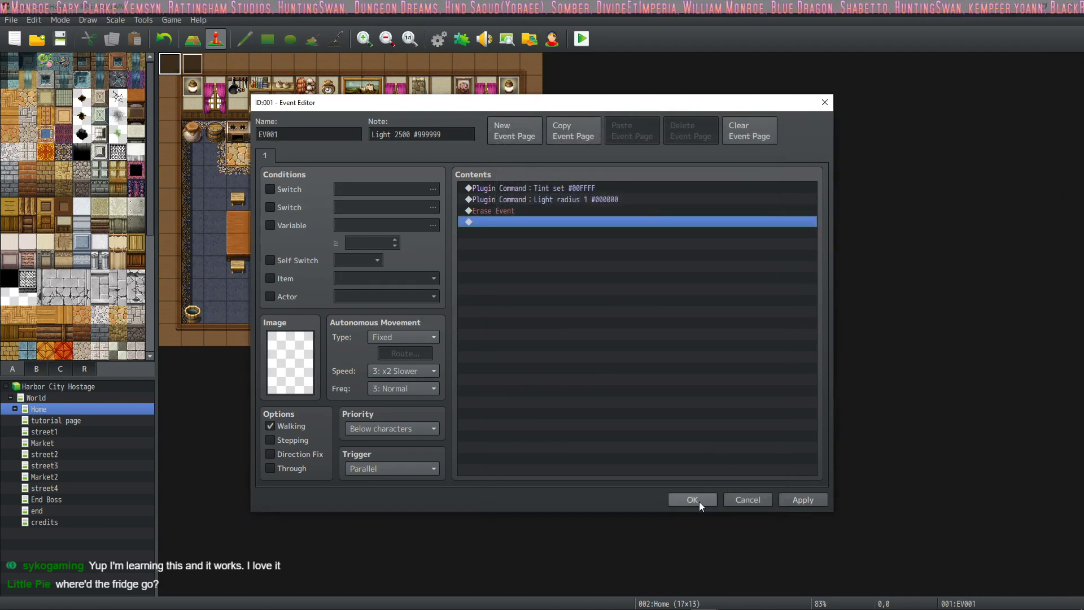
click(694, 500)
Save the game, playtest a new game past the opening dialogue to examine the Home map's lighting with Erase Event, and close the playtest
click(576, 47)
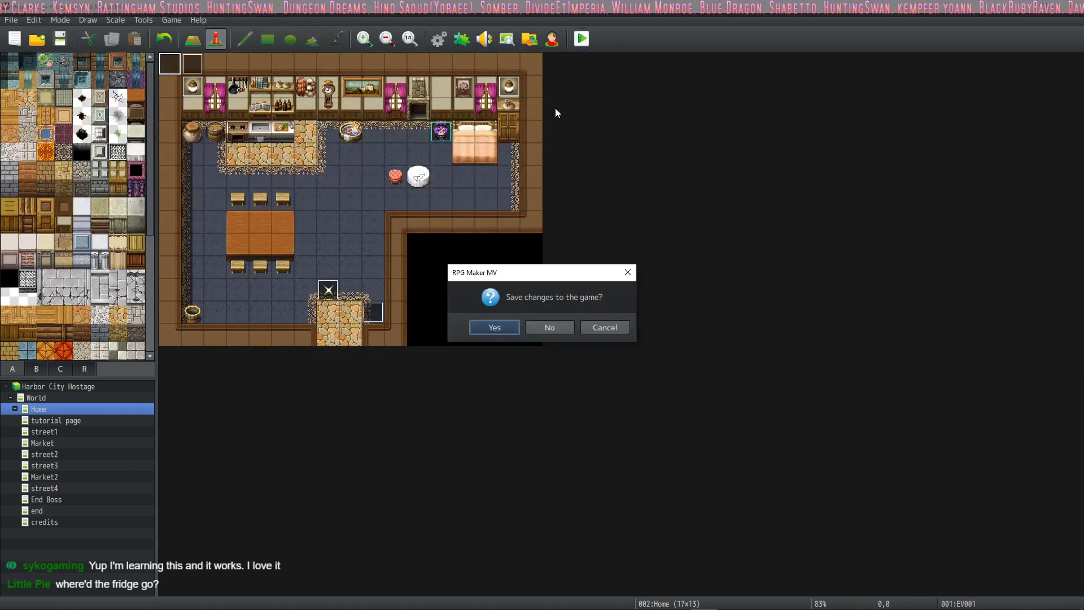
click(498, 327)
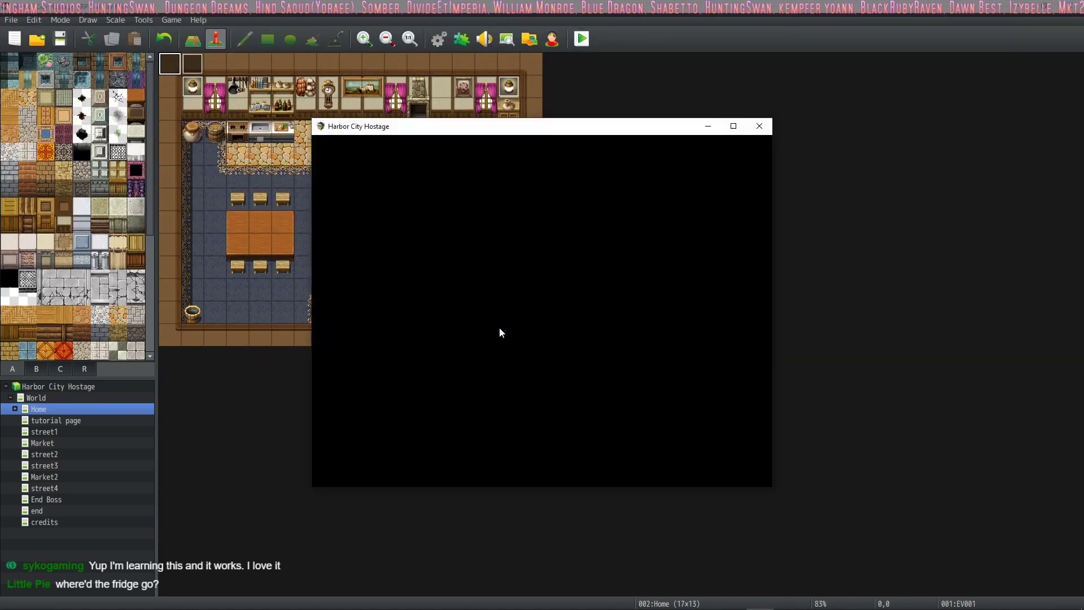
click(525, 384)
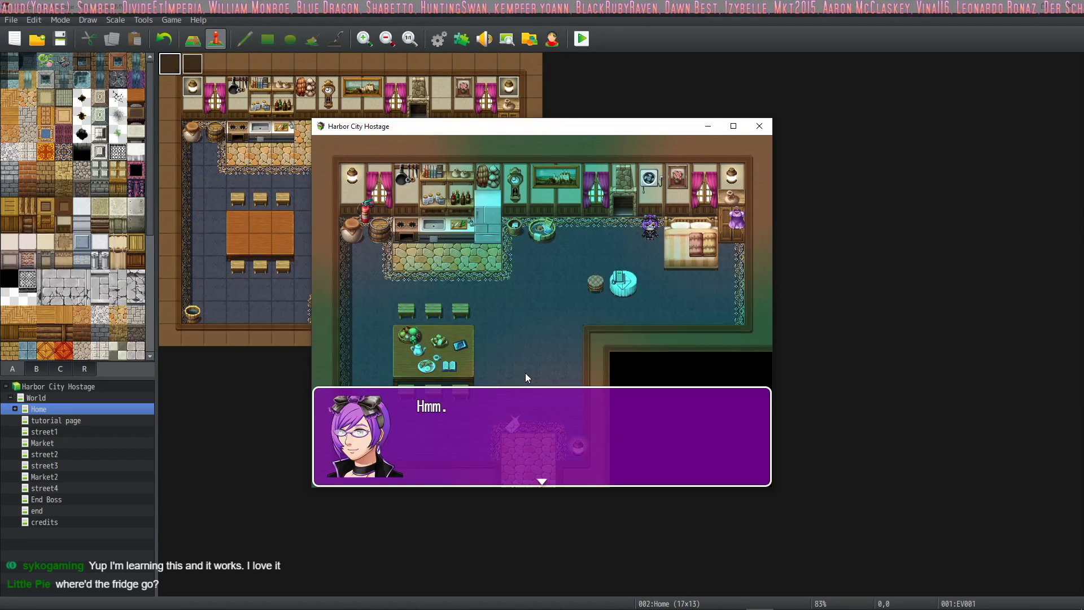
click(525, 374)
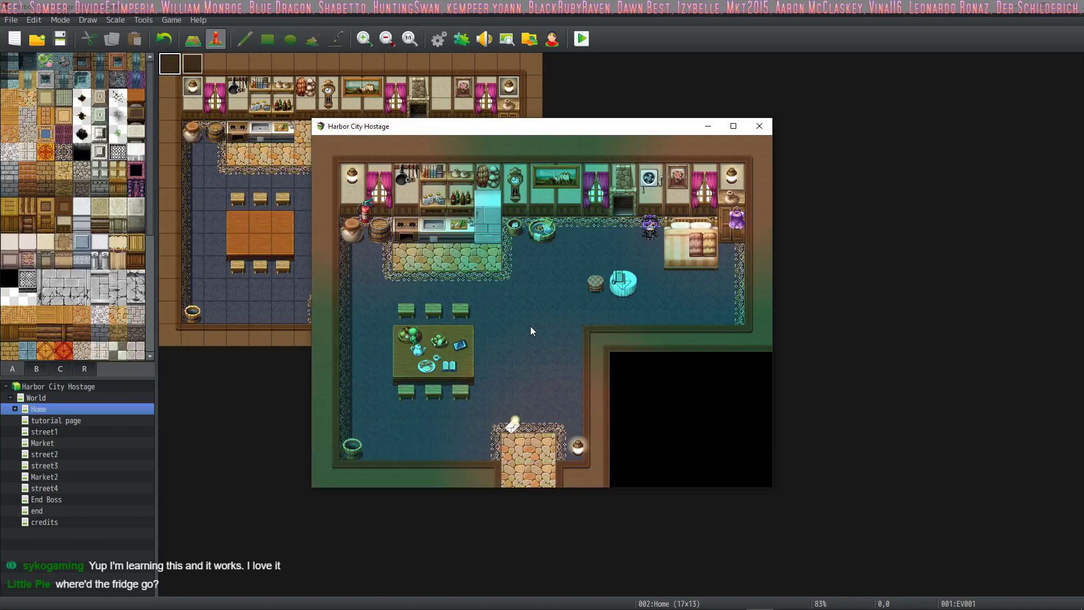
click(562, 323)
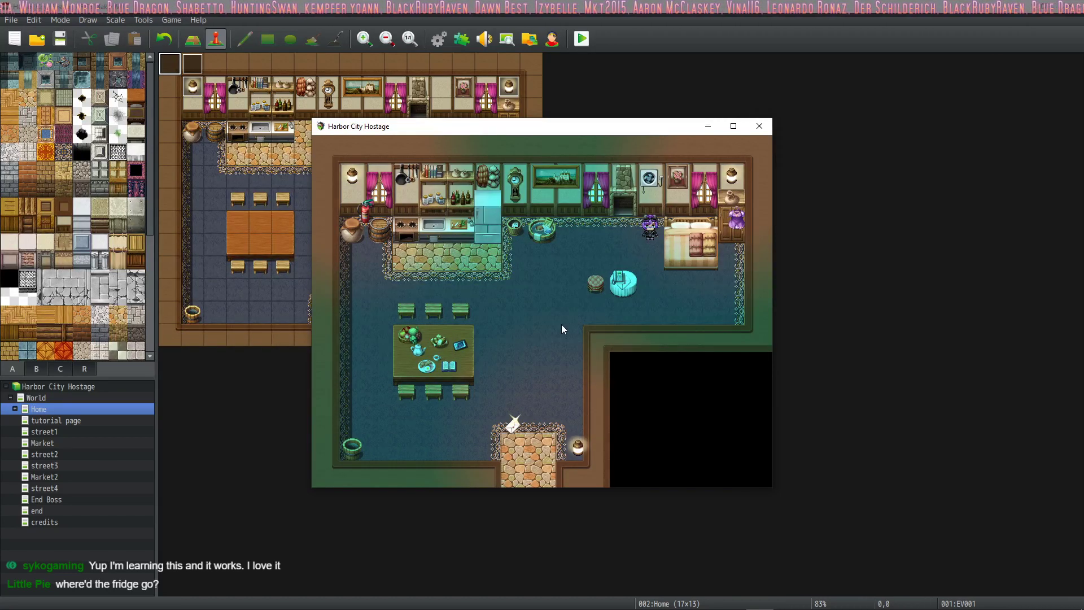
click(763, 130)
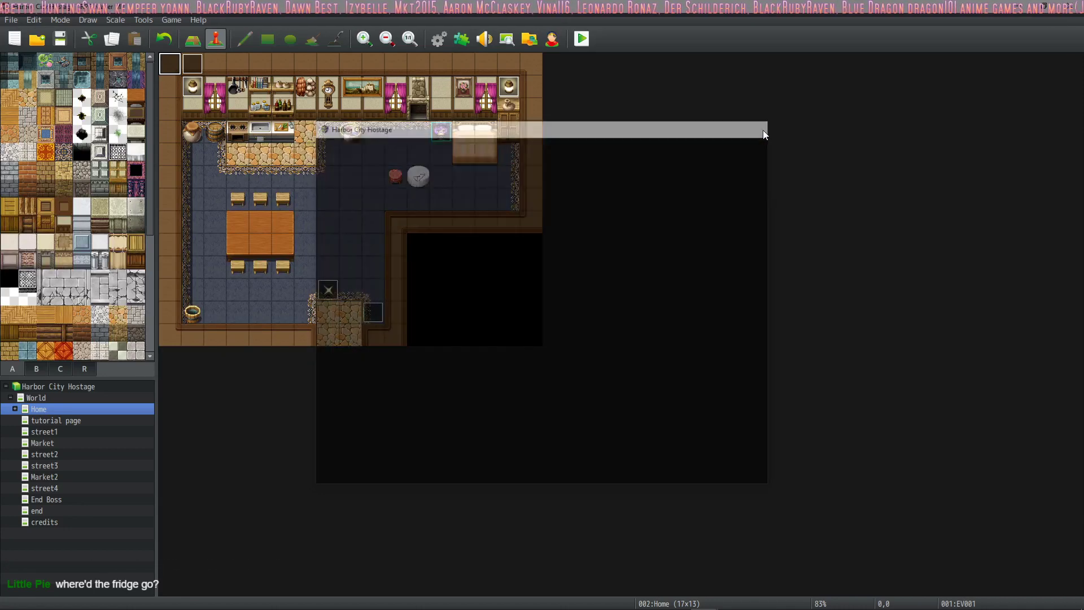
Change the Note of event EV001 on the Home map to "Light 2500 #00FFFF"
key(Return)
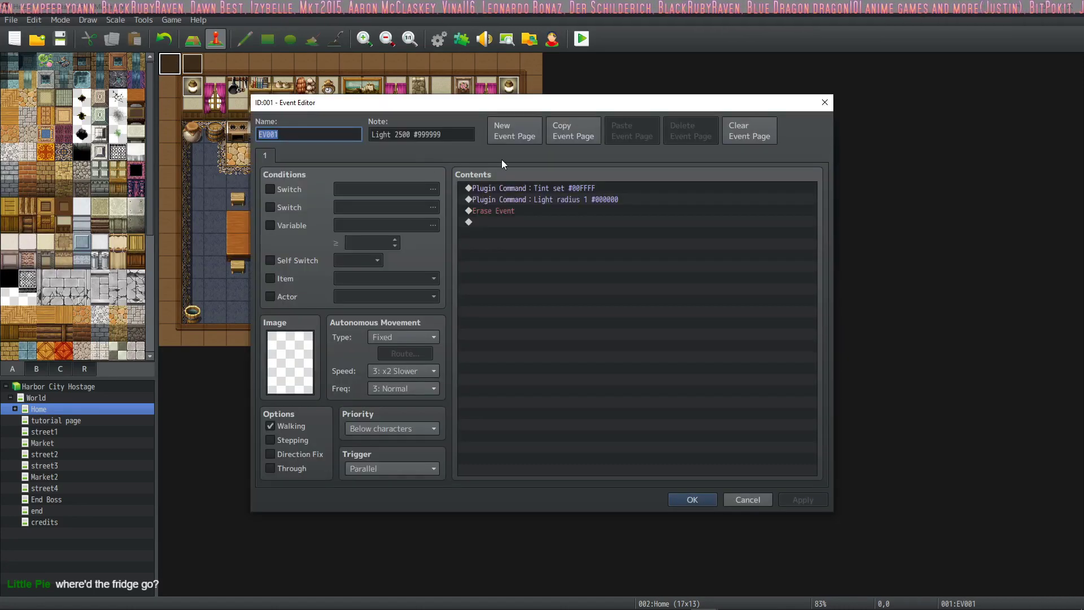
click(580, 191)
right_click(580, 190)
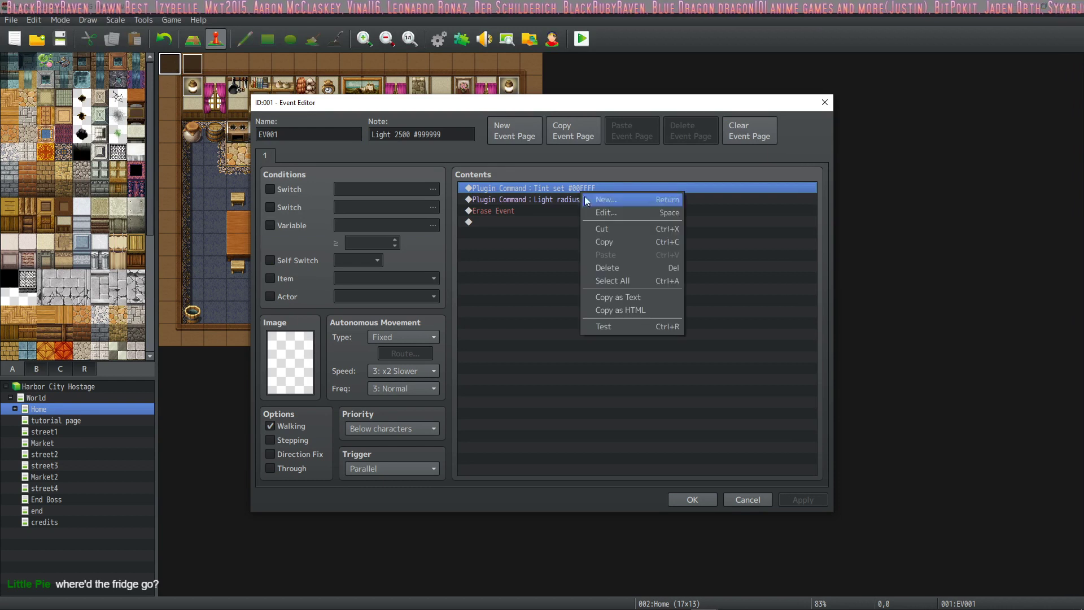
click(557, 222)
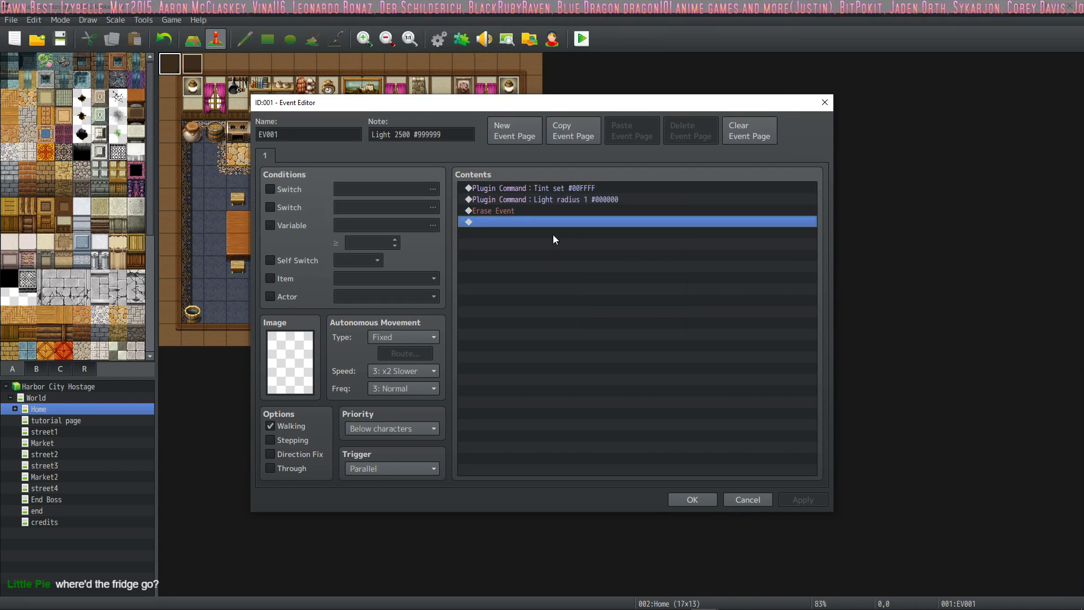
click(568, 187)
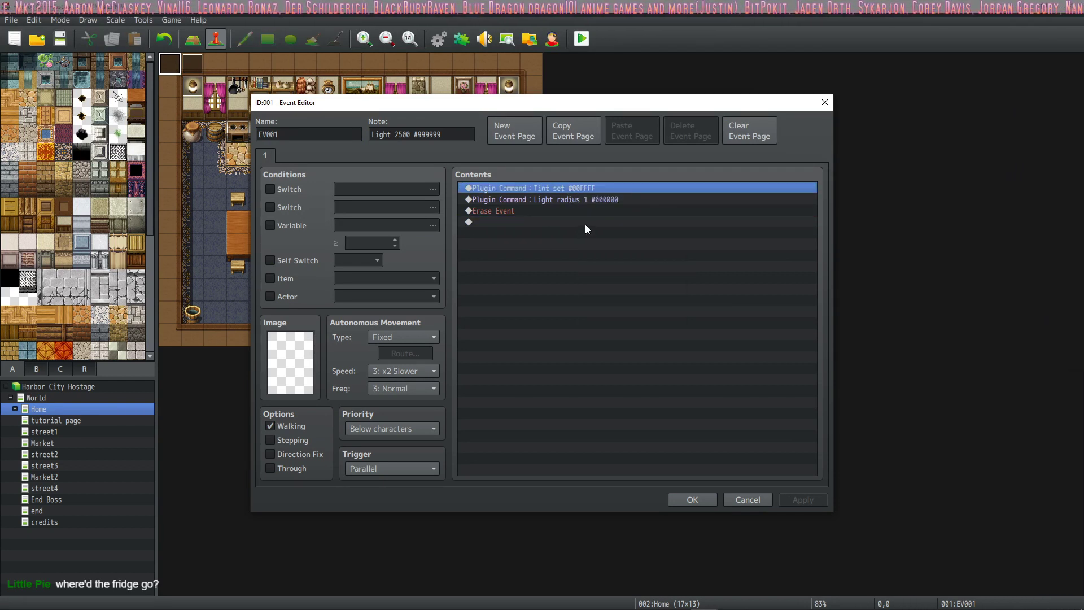
click(444, 134)
click(444, 133)
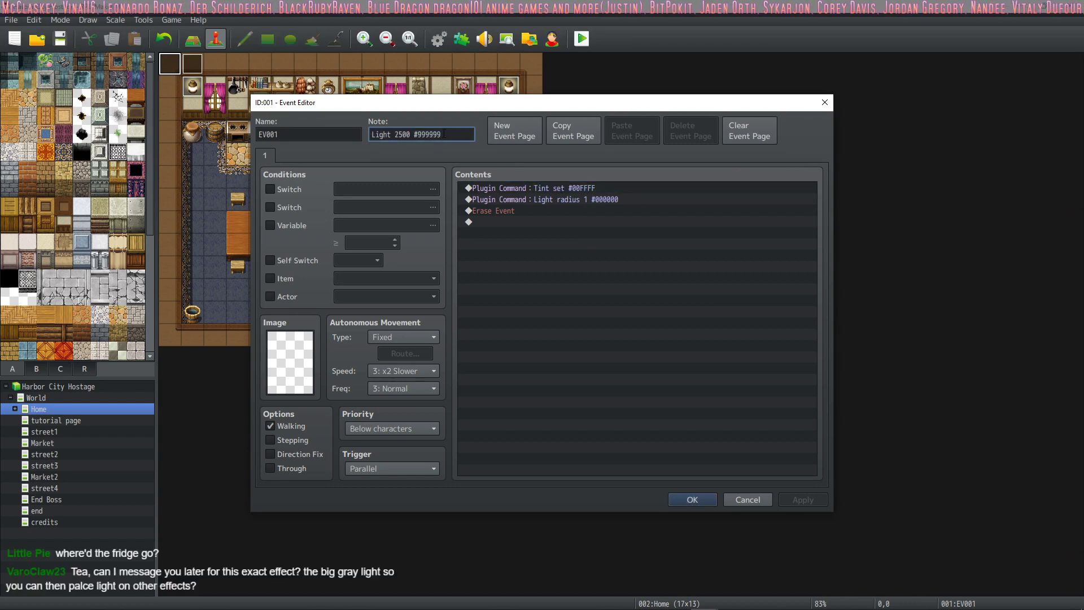
drag(444, 134, 418, 134)
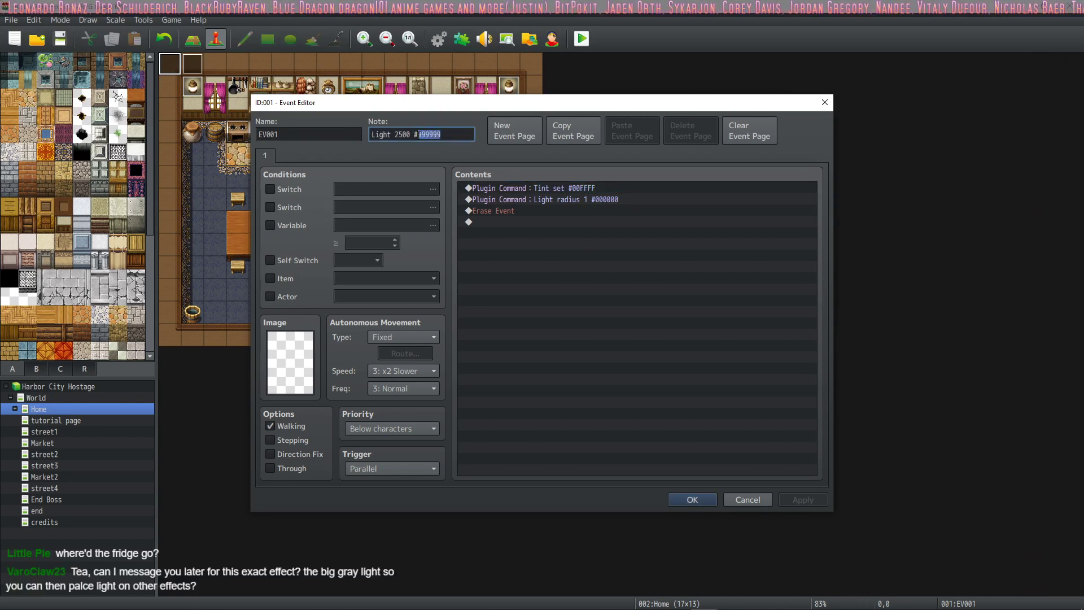
text(00FFFF)
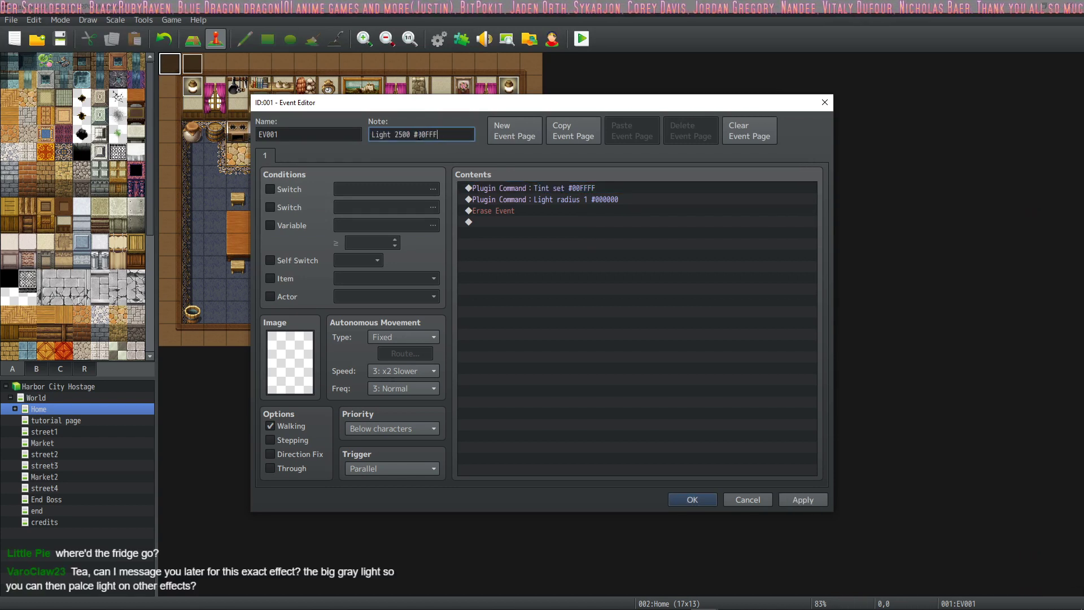
Delete the Tint set plugin command from EV001's contents and accept the event changes
click(517, 192)
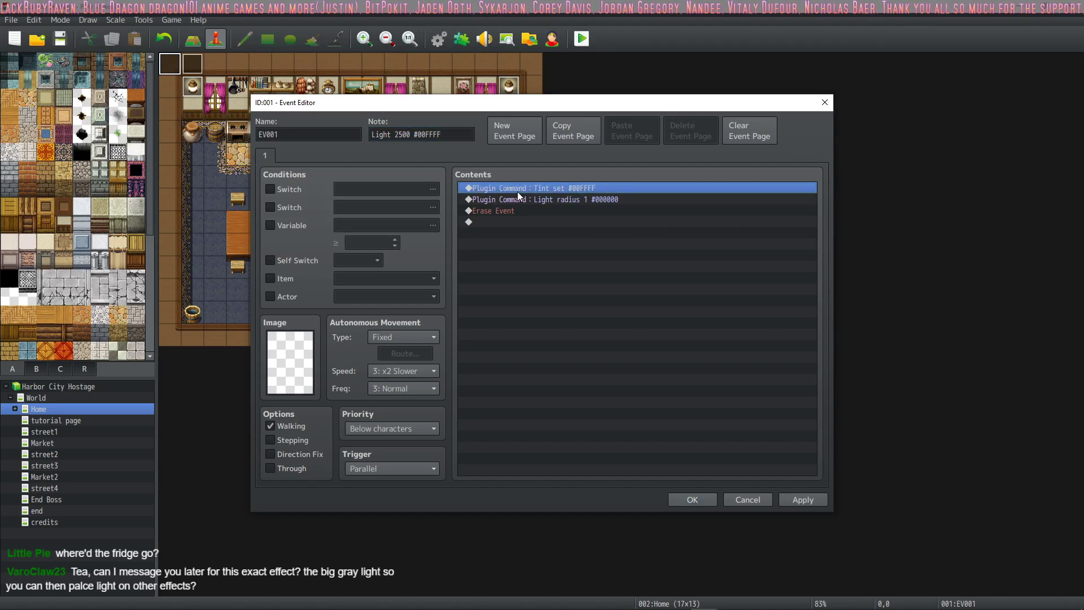
key(Delete)
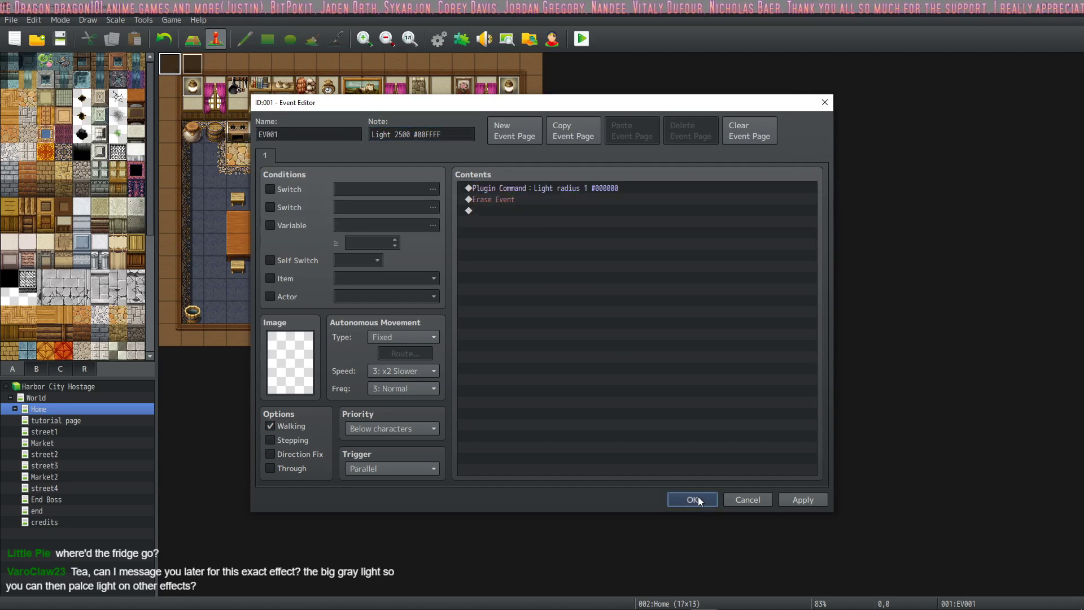
click(694, 499)
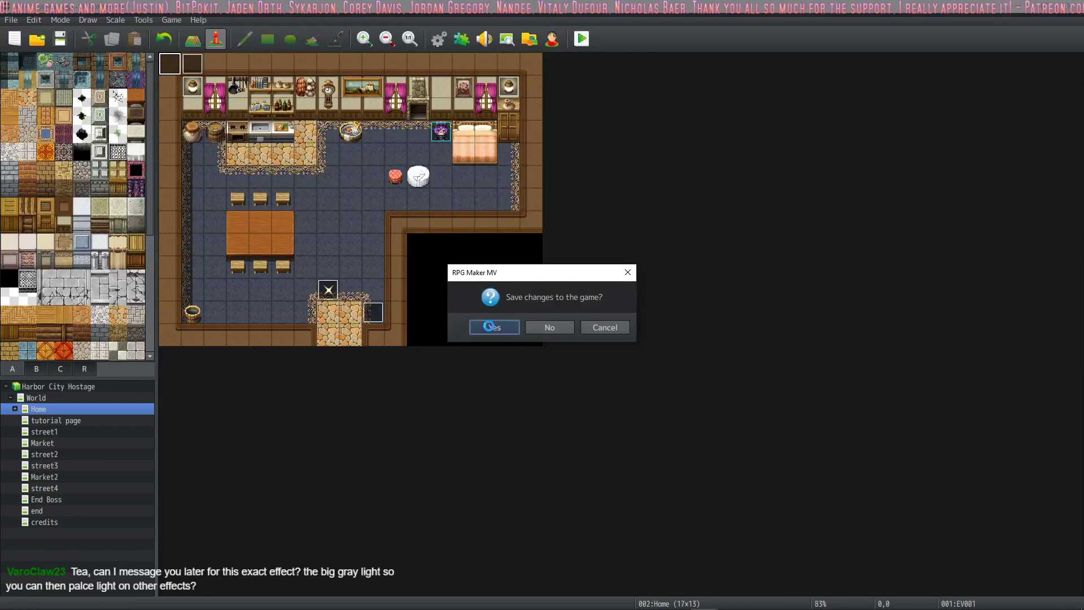
Save the game, playtest a new game past the opening dialogue, and examine the Home map's lighting in a maximized game window
click(489, 326)
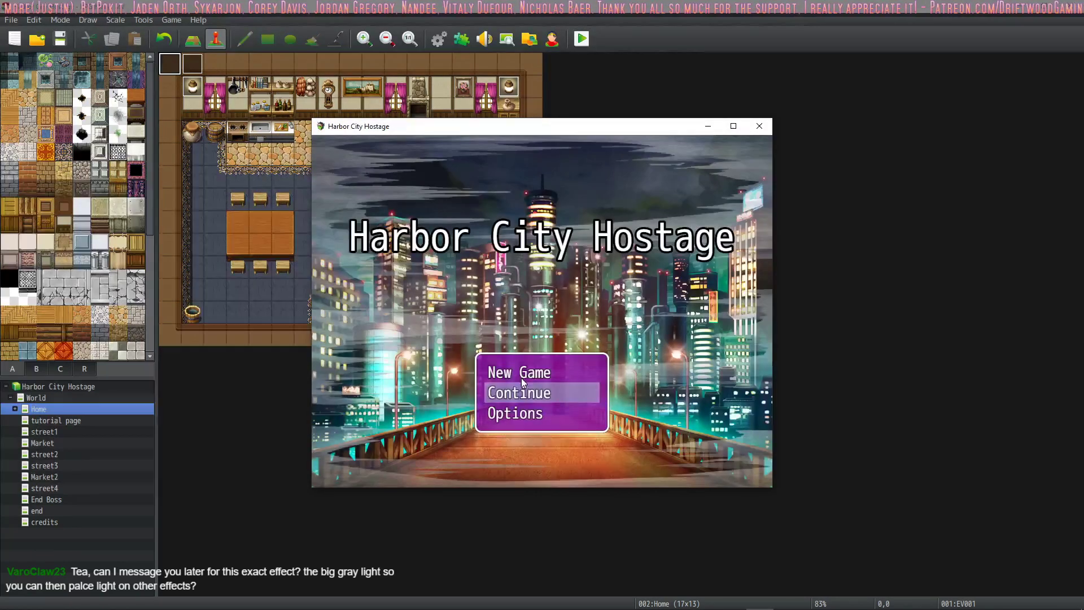
click(518, 373)
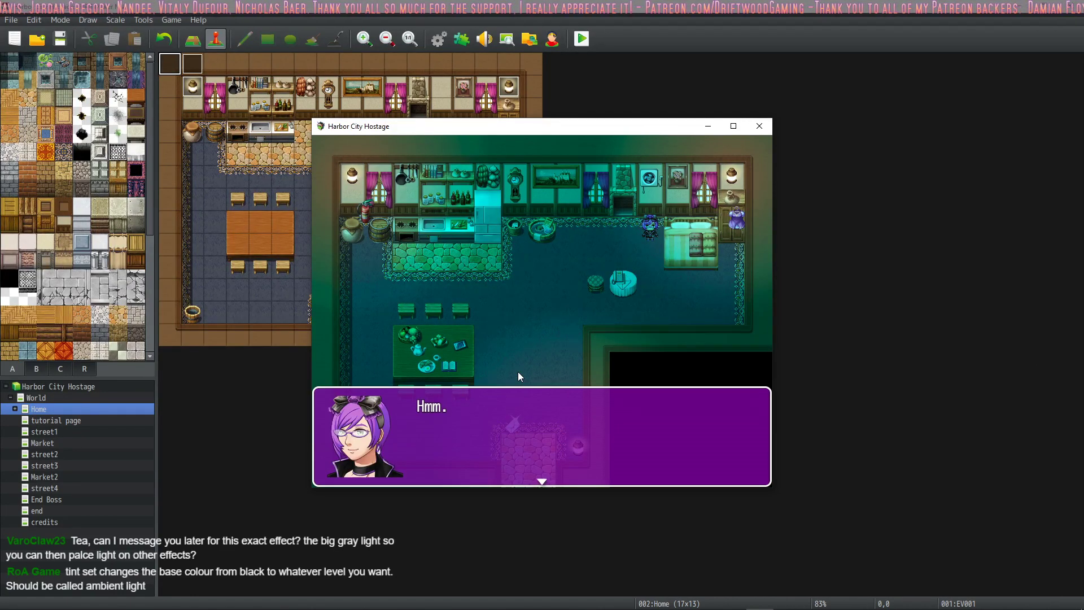
click(517, 367)
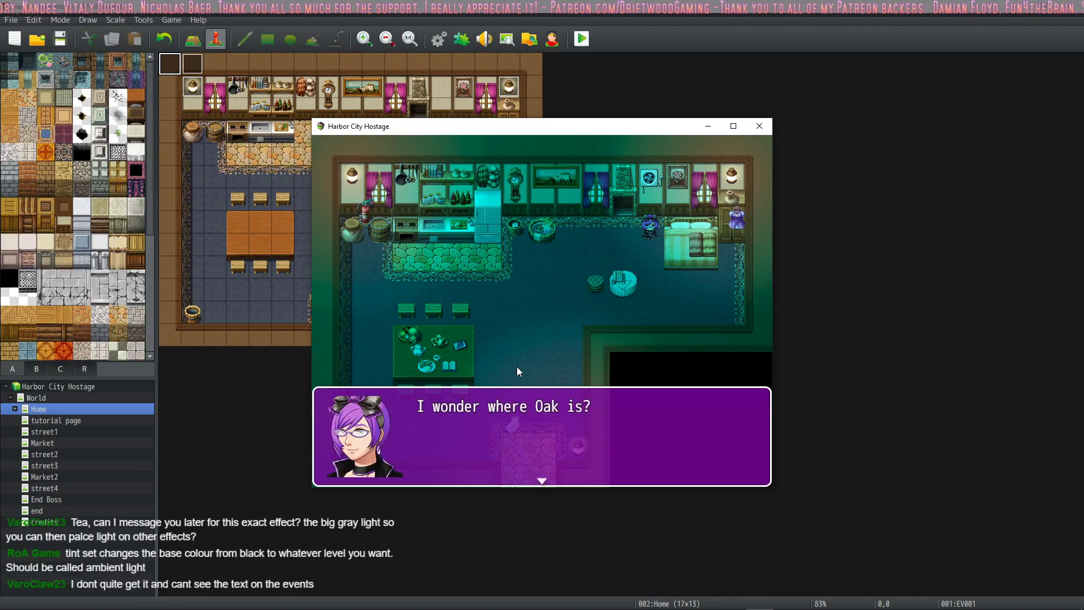
click(517, 367)
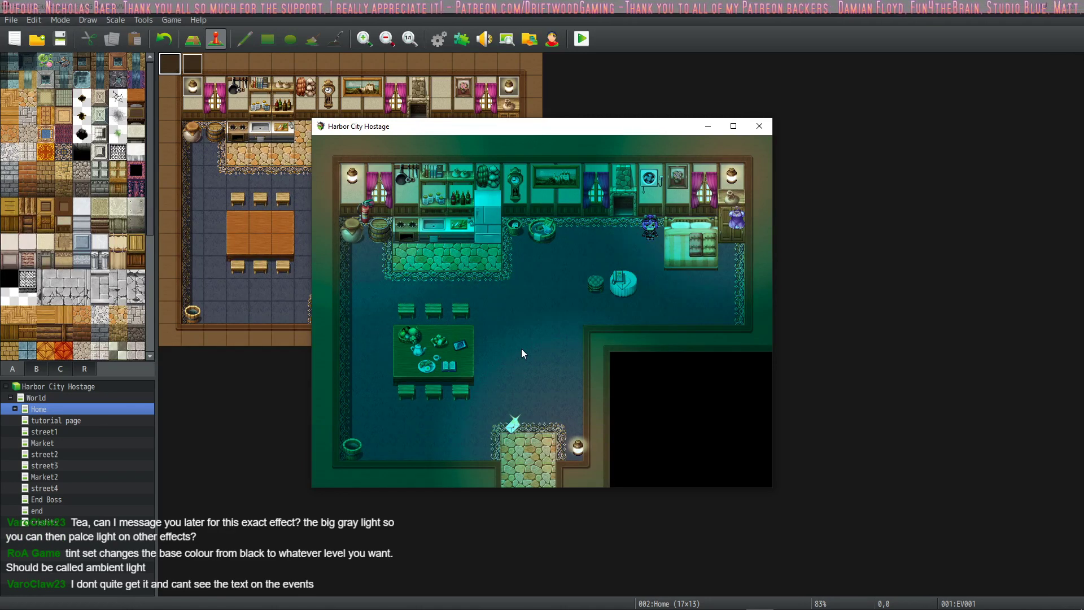
drag(572, 134, 741, 194)
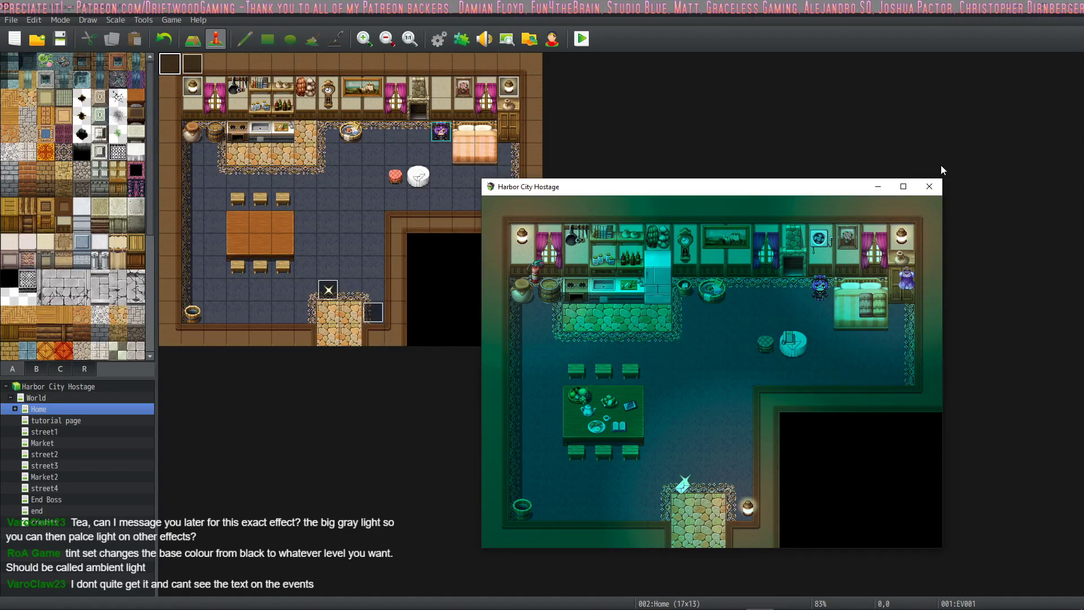
click(904, 187)
Open the in-game doodad editor and choose Clothes C from the Clothes folder for placement
key(F9)
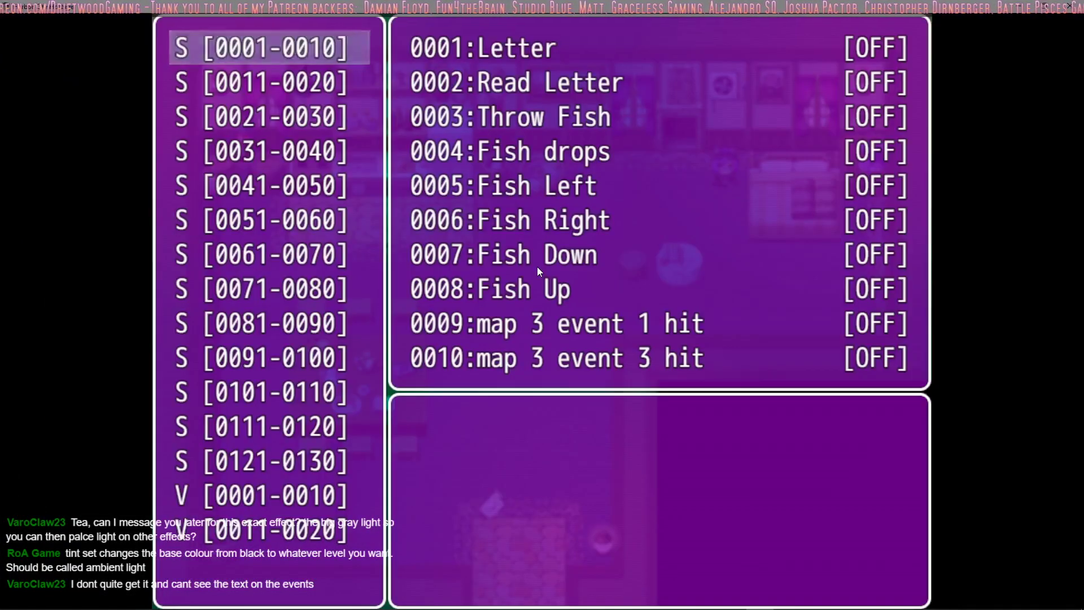
key(Escape)
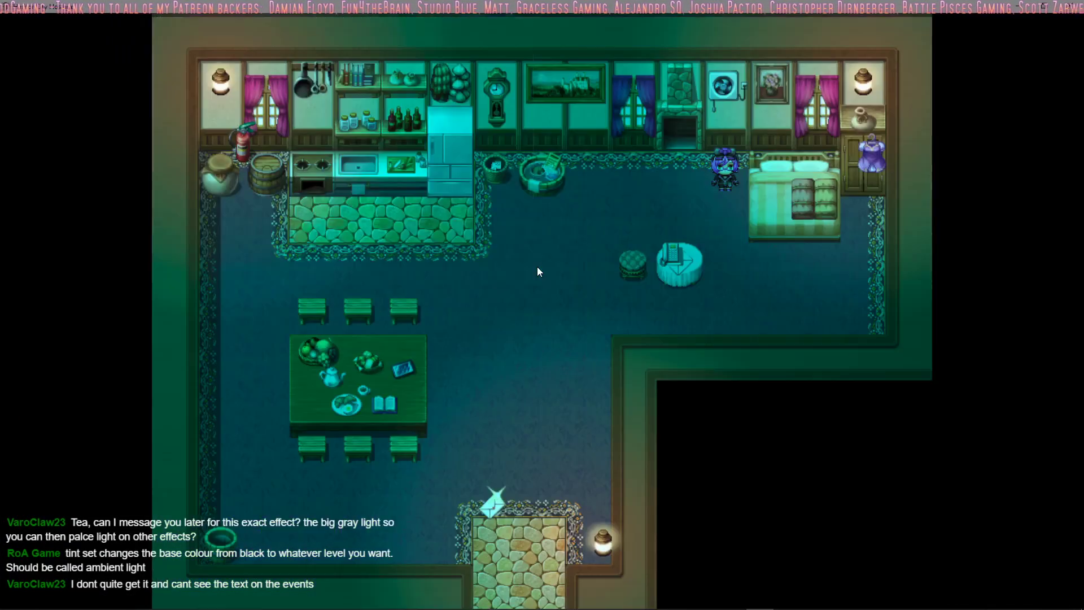
key(F10)
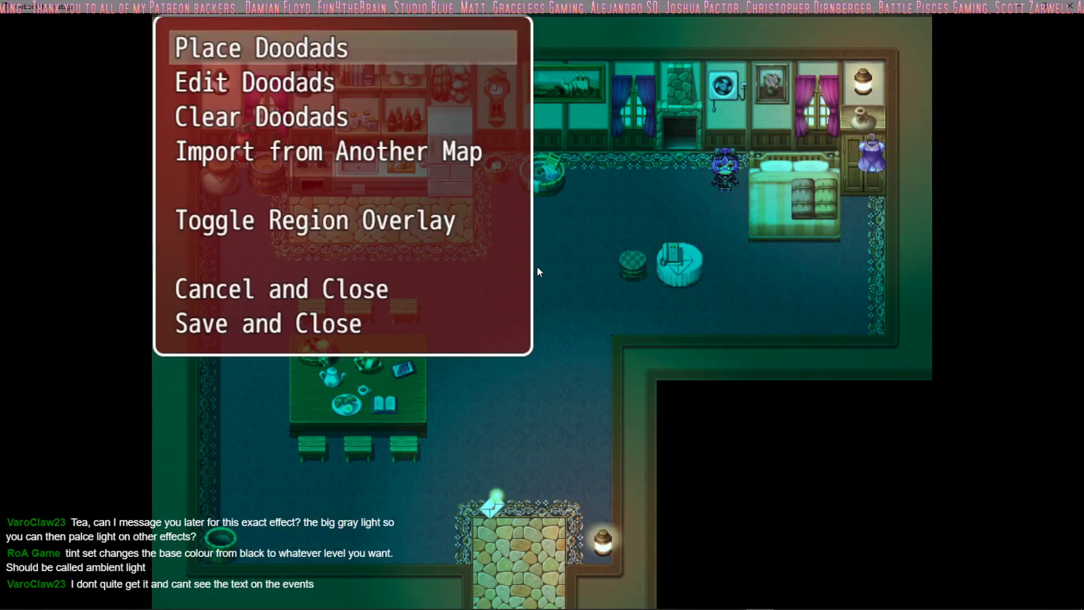
click(263, 49)
click(247, 184)
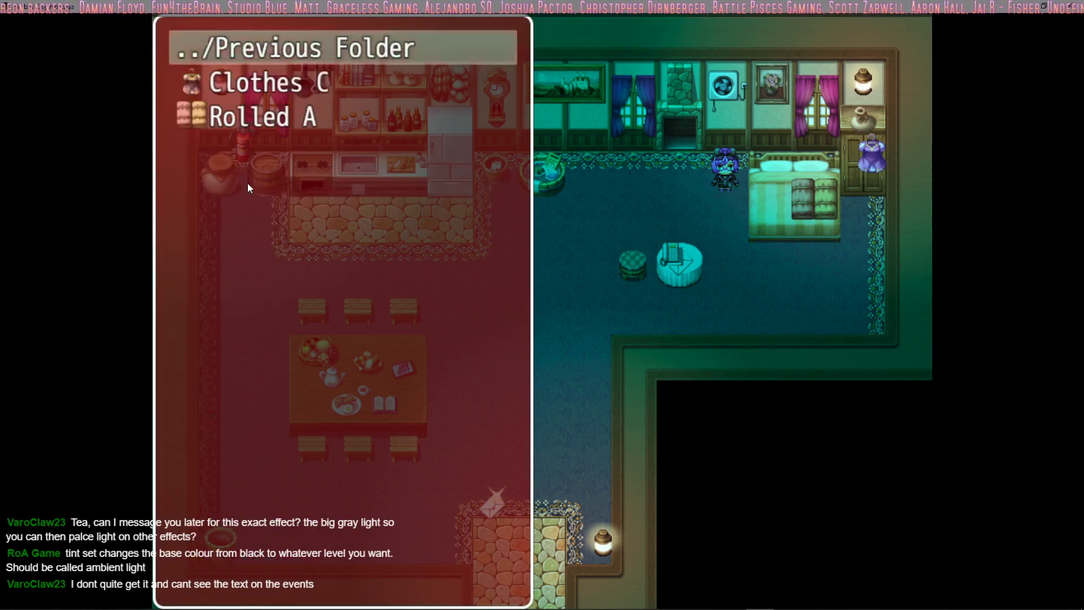
click(257, 88)
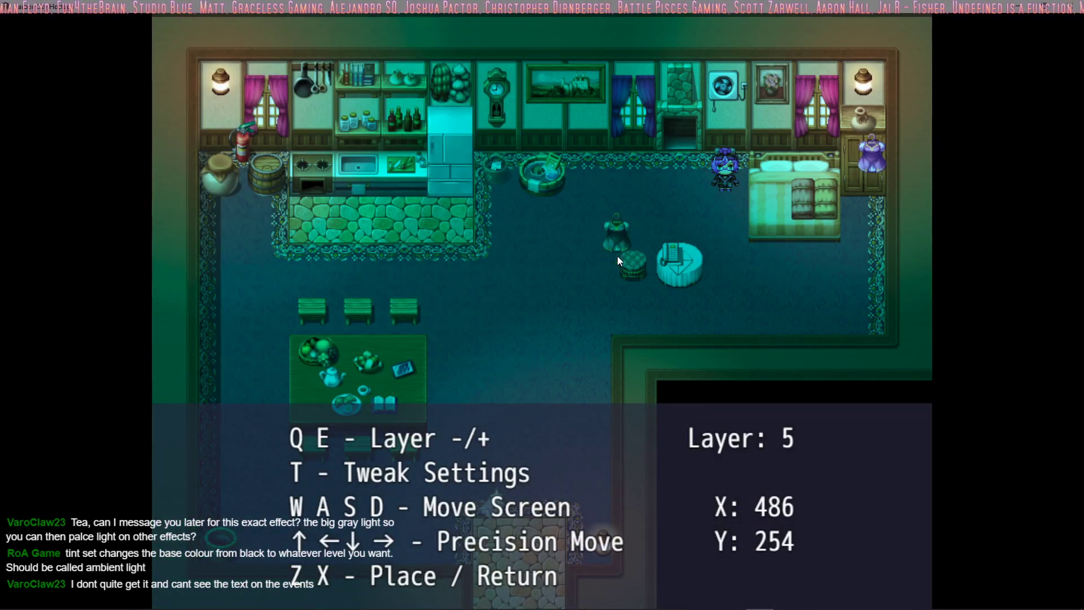
Place many Clothes C doodads on layer 5, scattered across the Home map's floor, kitchen and back wall
click(474, 277)
click(502, 376)
click(593, 297)
click(595, 217)
click(688, 200)
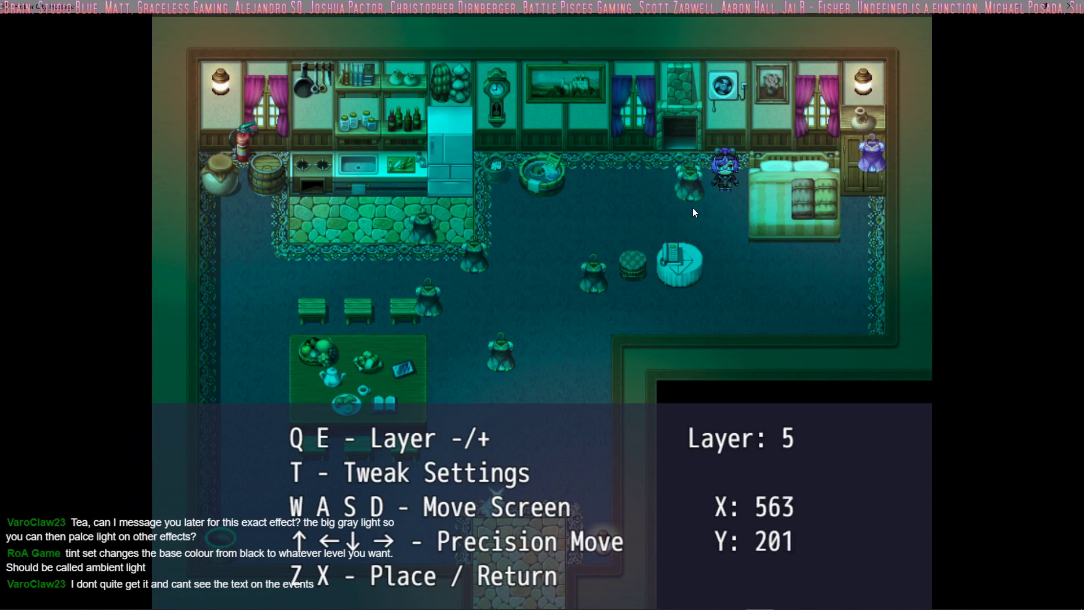
click(406, 266)
click(305, 147)
click(581, 112)
click(233, 144)
click(237, 311)
click(604, 141)
click(370, 274)
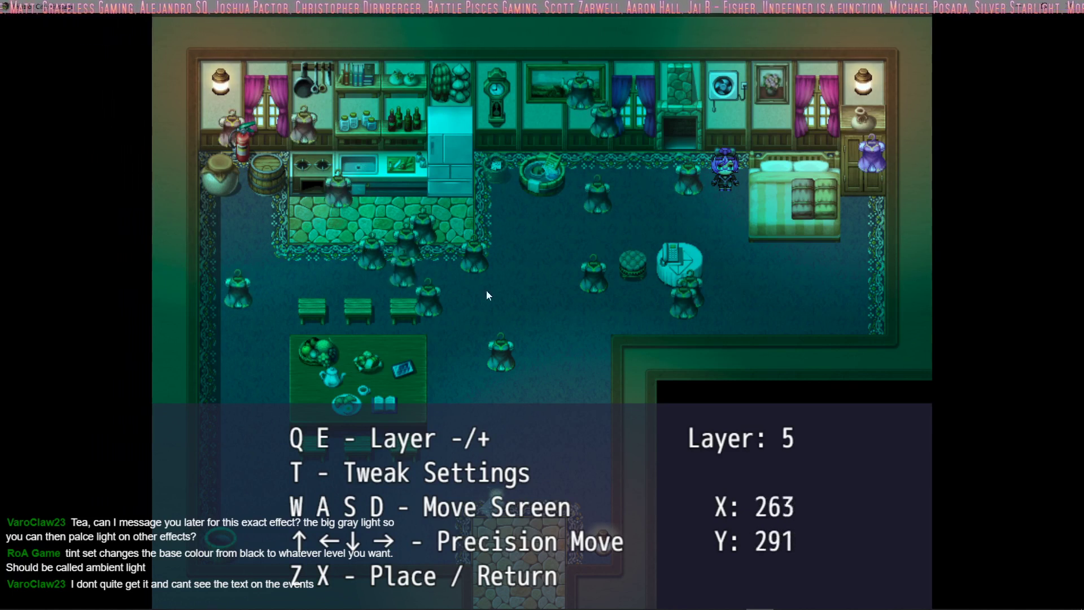
click(531, 288)
click(487, 251)
click(573, 240)
click(485, 324)
click(454, 279)
click(728, 165)
click(717, 240)
click(629, 234)
click(613, 243)
click(588, 213)
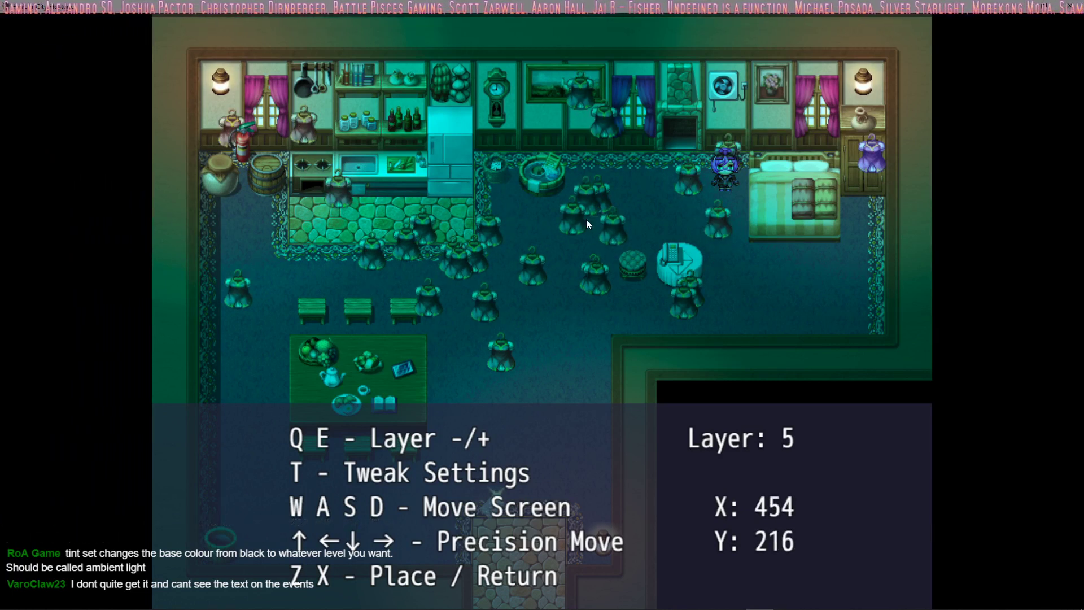
click(556, 228)
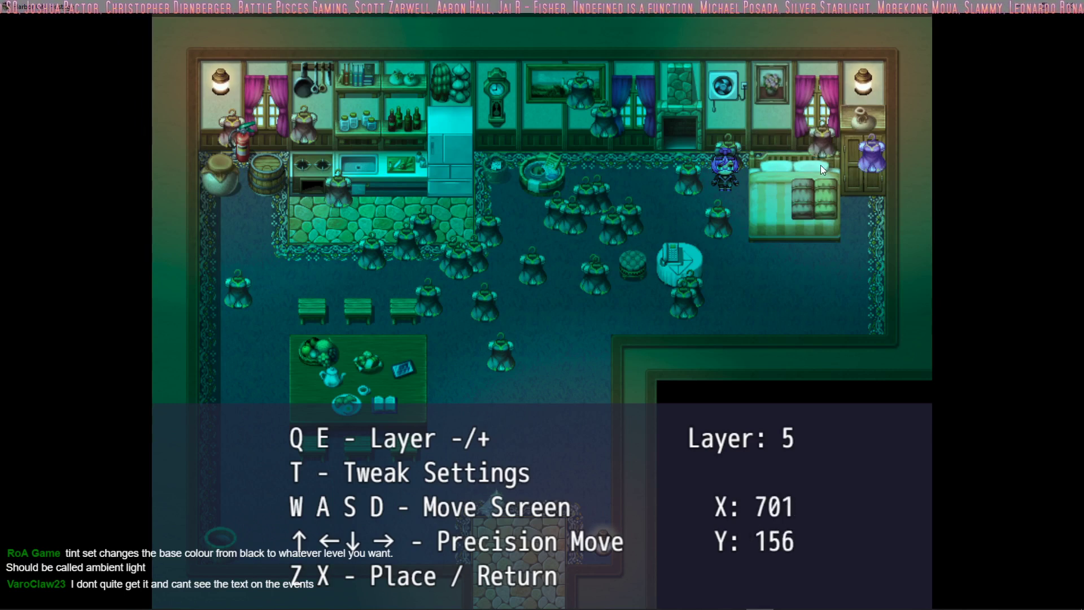
Finish placing doodads, then save them and close the doodad editor
key(x)
key(x)
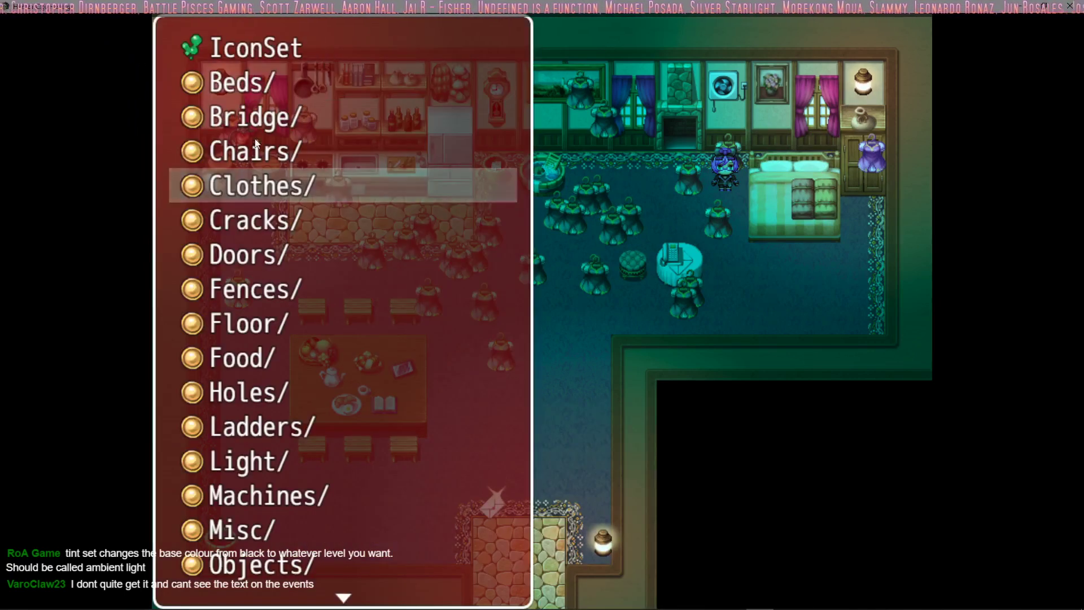
key(x)
click(240, 324)
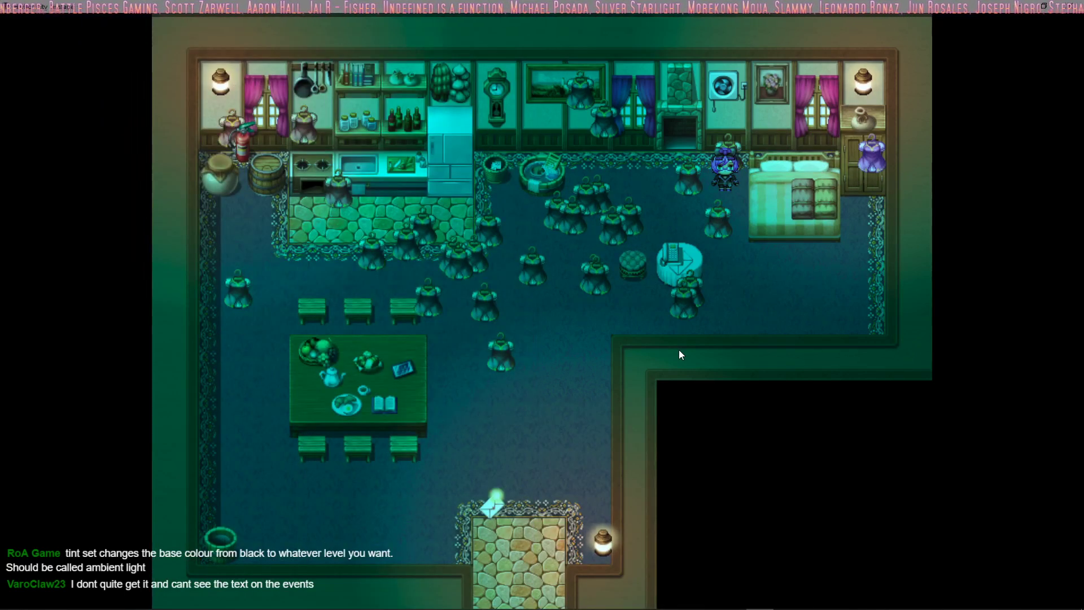
Walk the character around the Home map among the placed clothes to examine them, and close the playtest
key(Left)
key(Down)
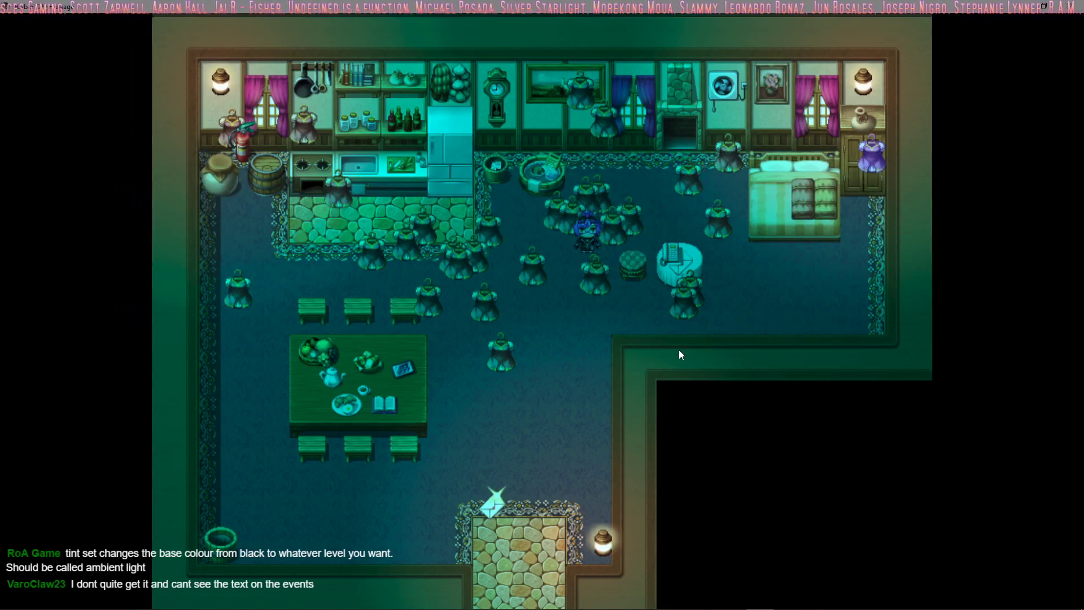
key(Left)
key(Left)
key(Up)
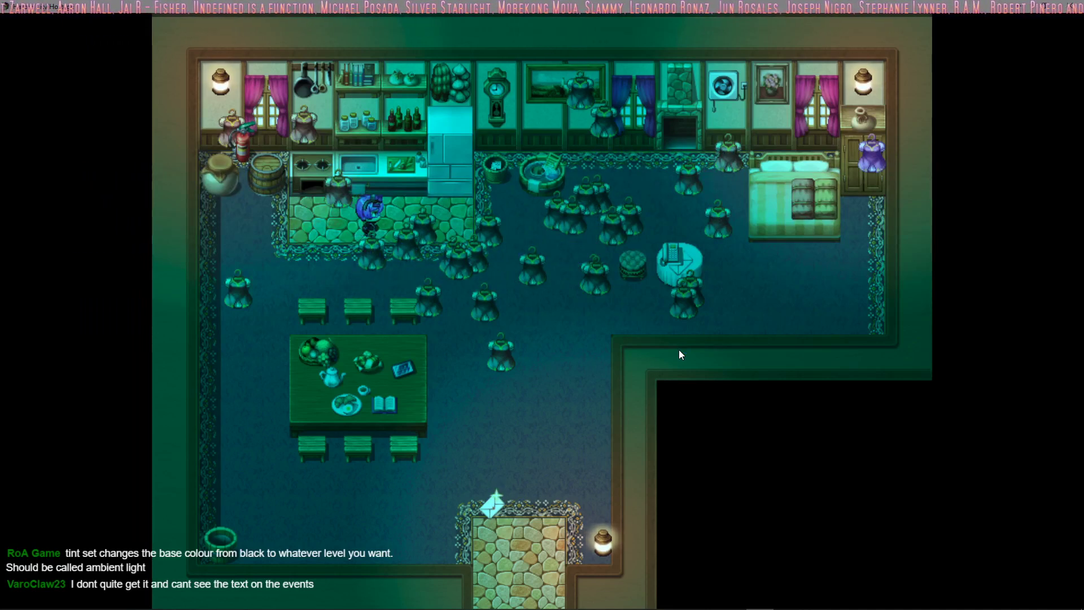
key(Right)
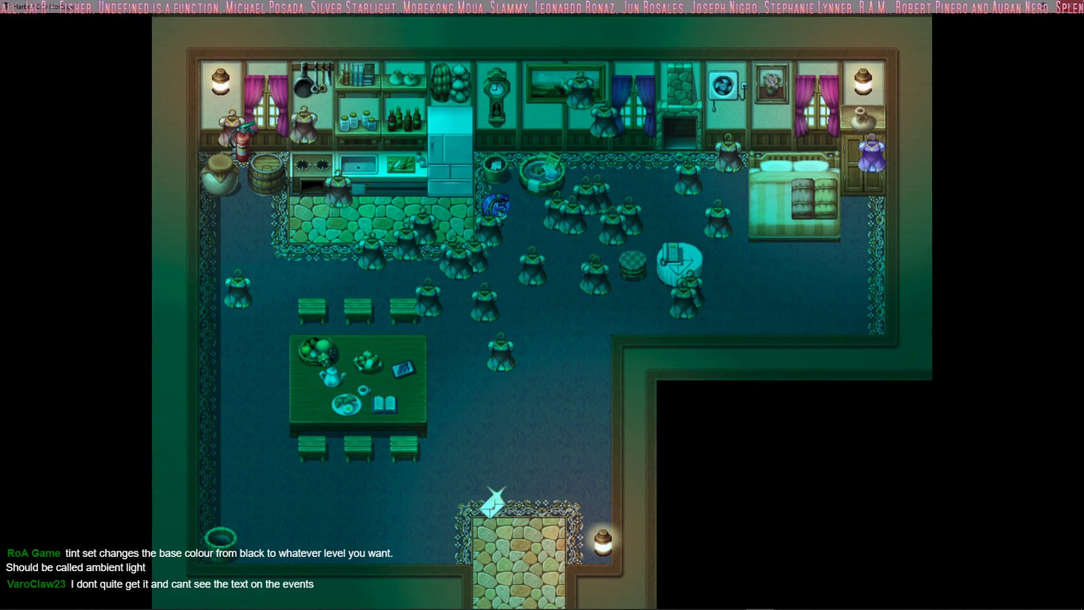
key(alt+F4)
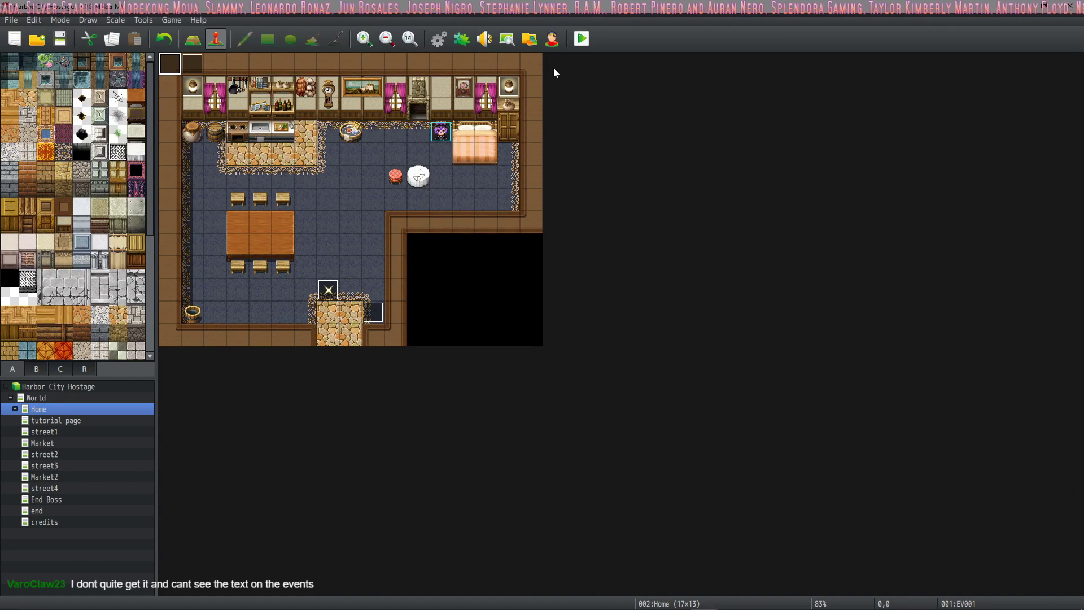
Playtest a new game and open the list of Same as Char layer doodads for editing in the doodad editor
click(582, 39)
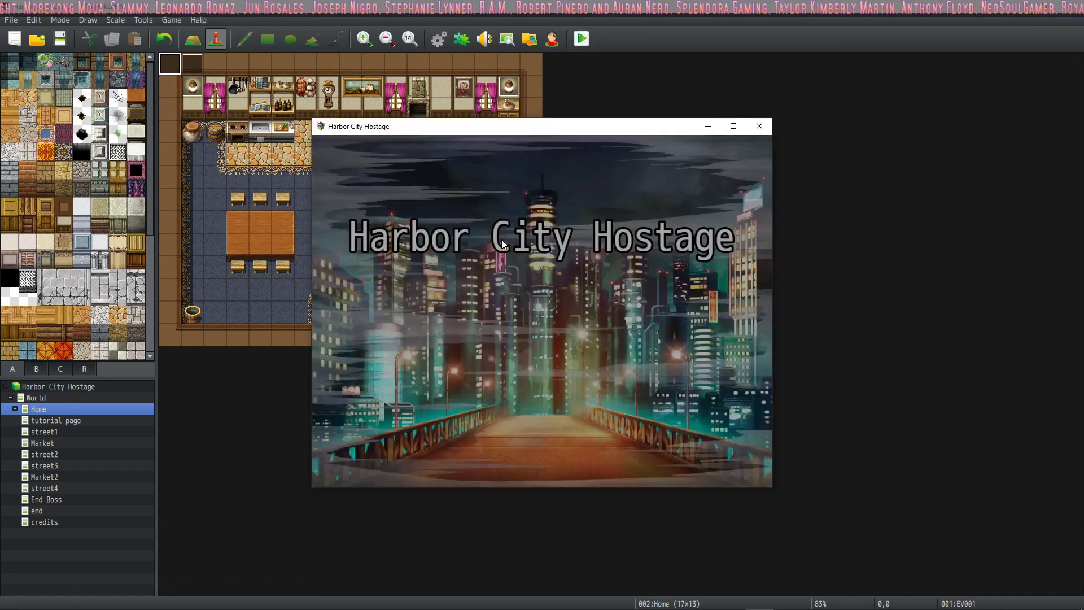
click(528, 373)
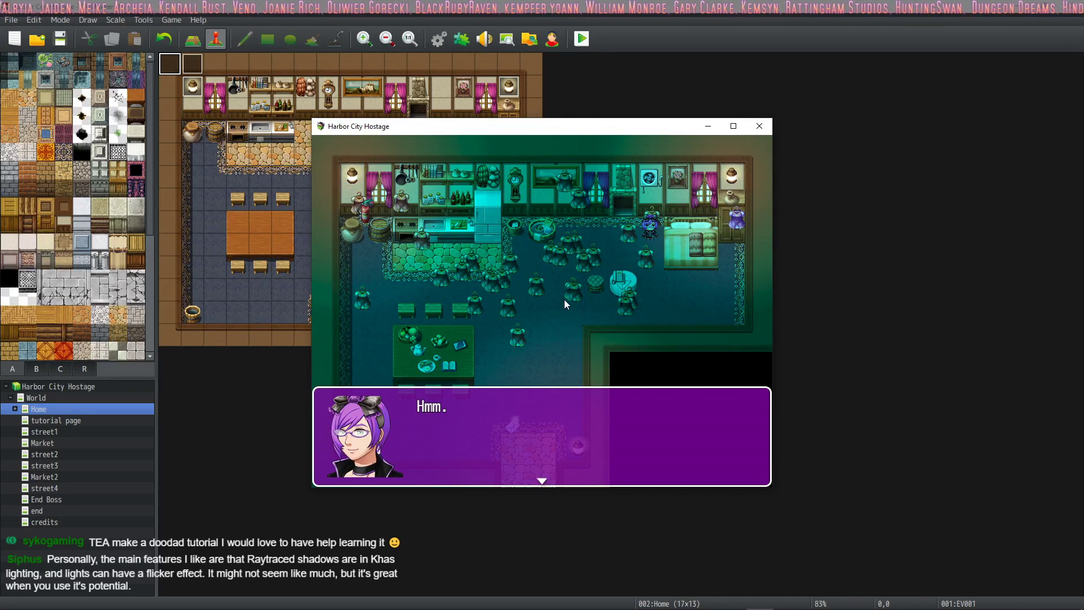
key(F10)
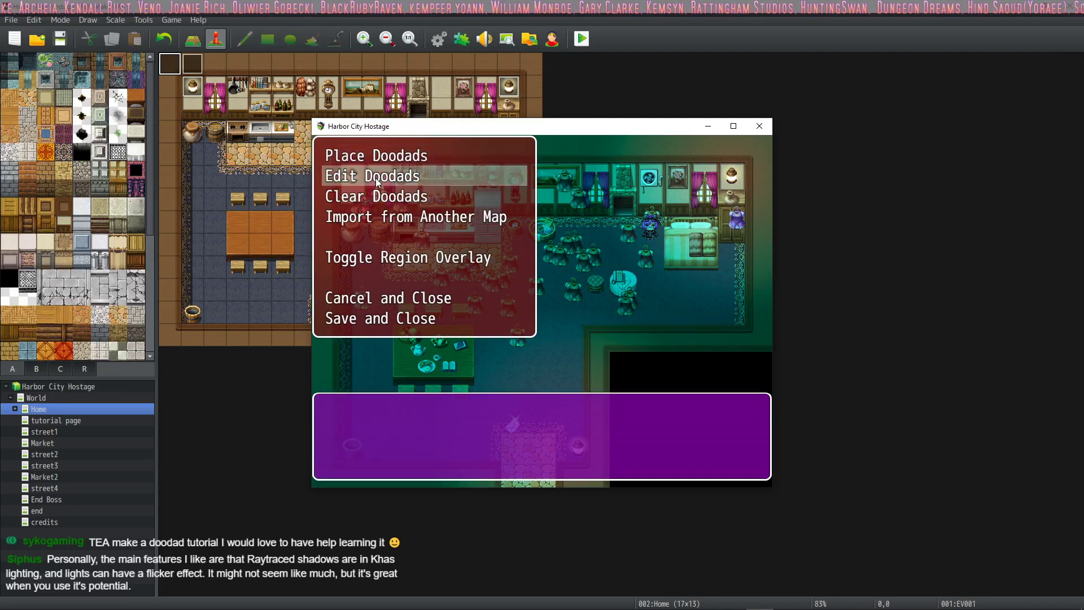
click(375, 177)
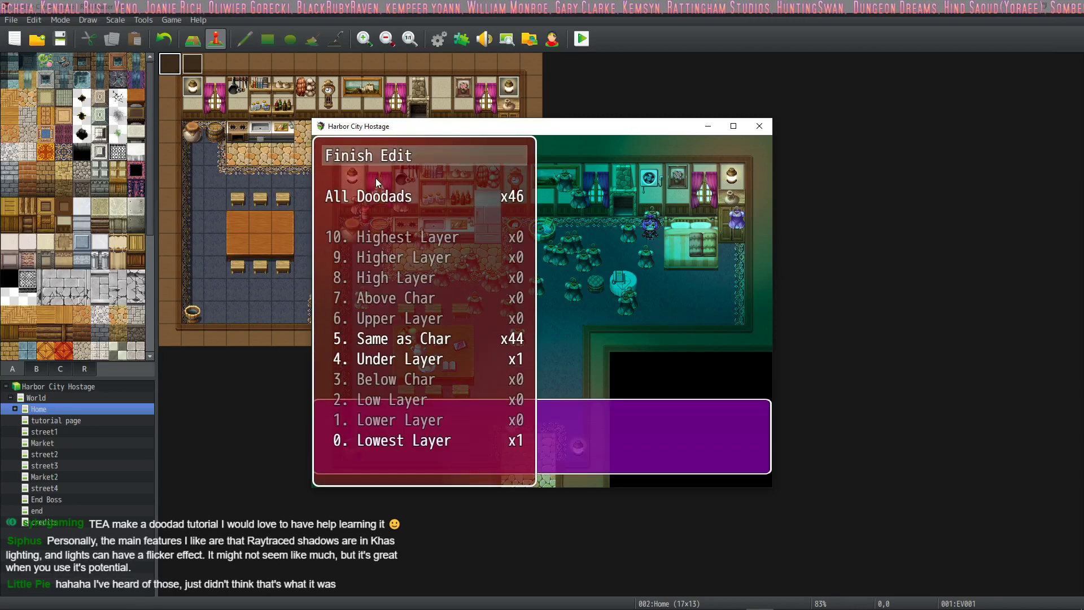
click(416, 343)
click(417, 344)
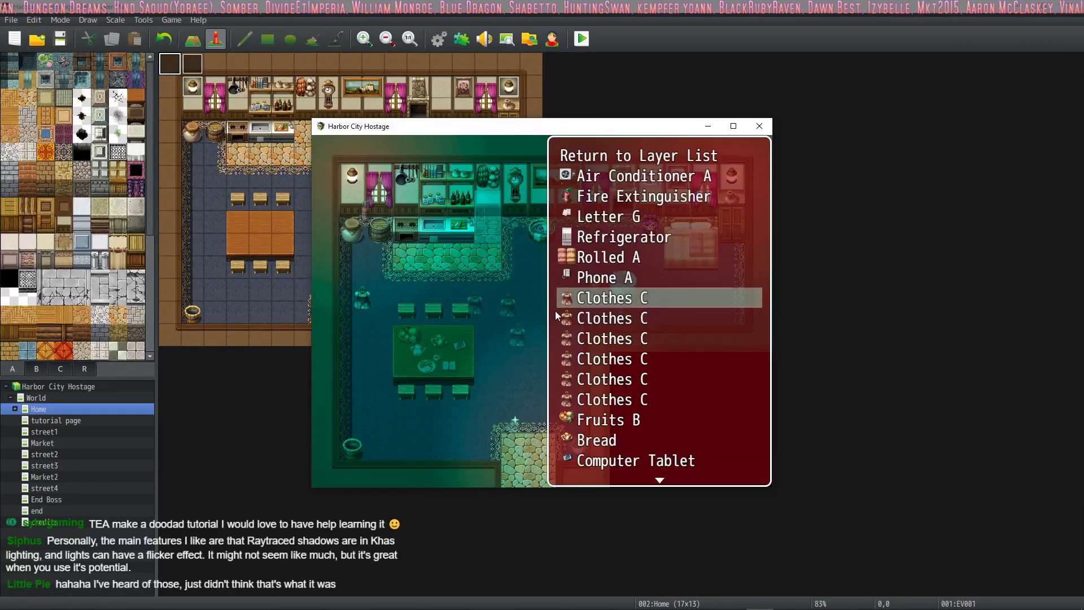
Delete all the Clothes C doodads from the Same as Char layer of the Home map
key(Delete)
key(Delete)
key(Delete)
key(Delete)
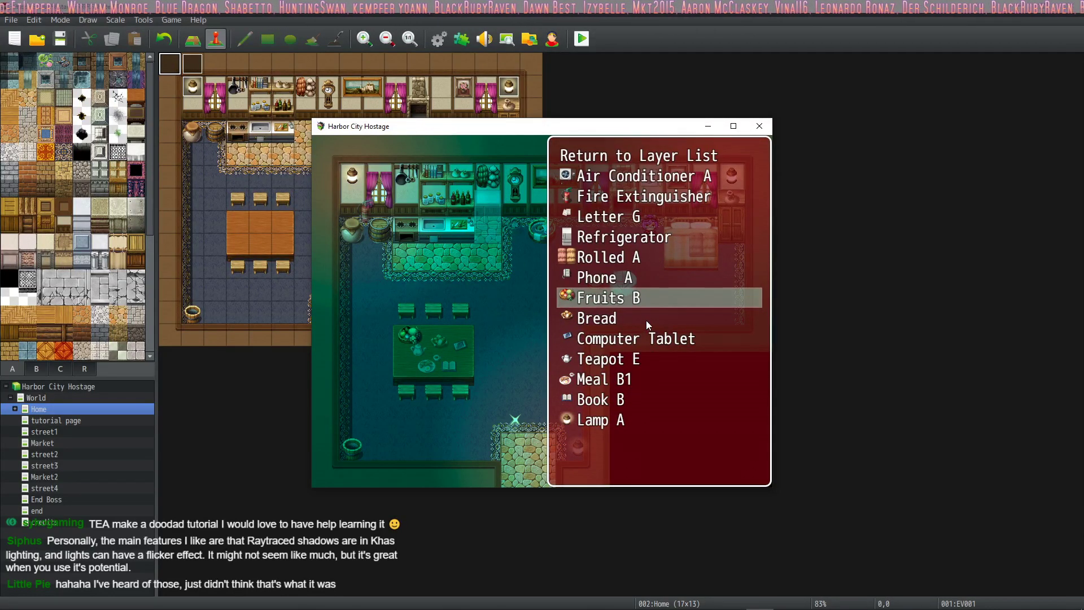
Finish the doodad edit, keeping the changes, and close the playtest
key(Escape)
key(Escape)
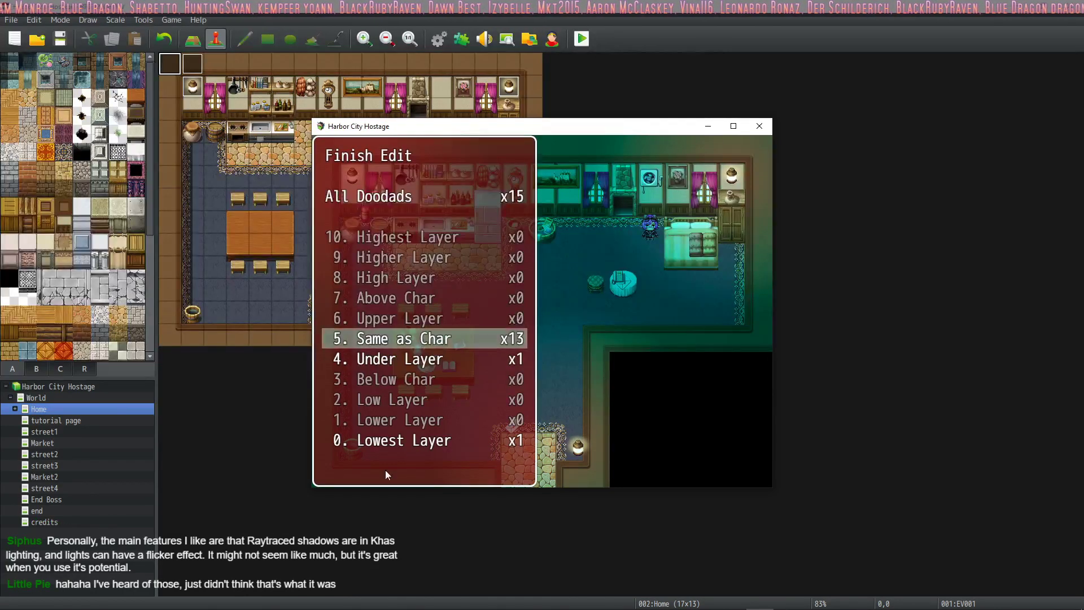
key(Escape)
click(378, 318)
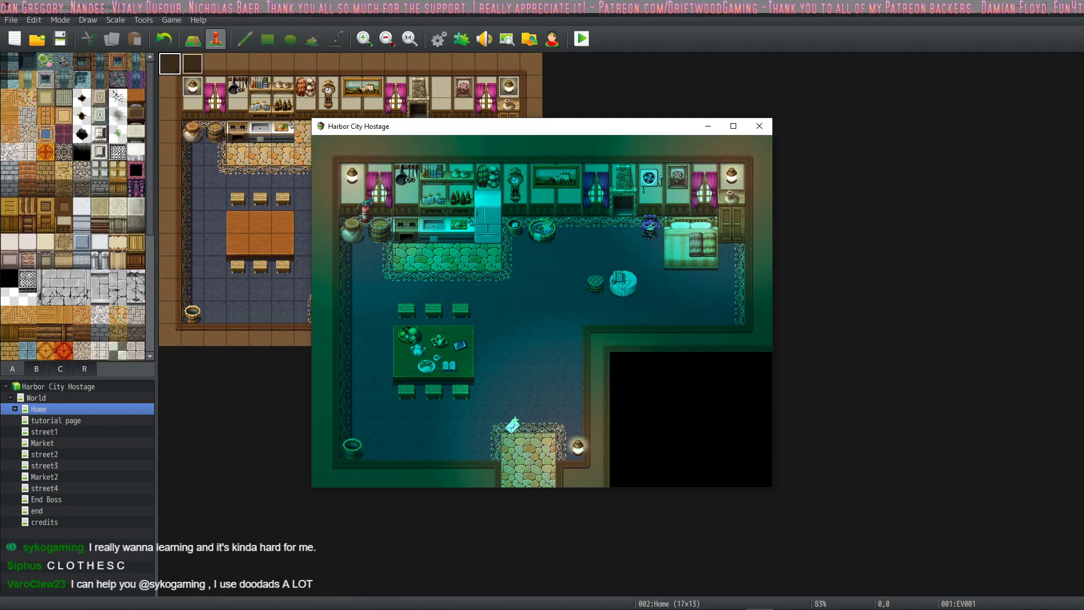
click(760, 126)
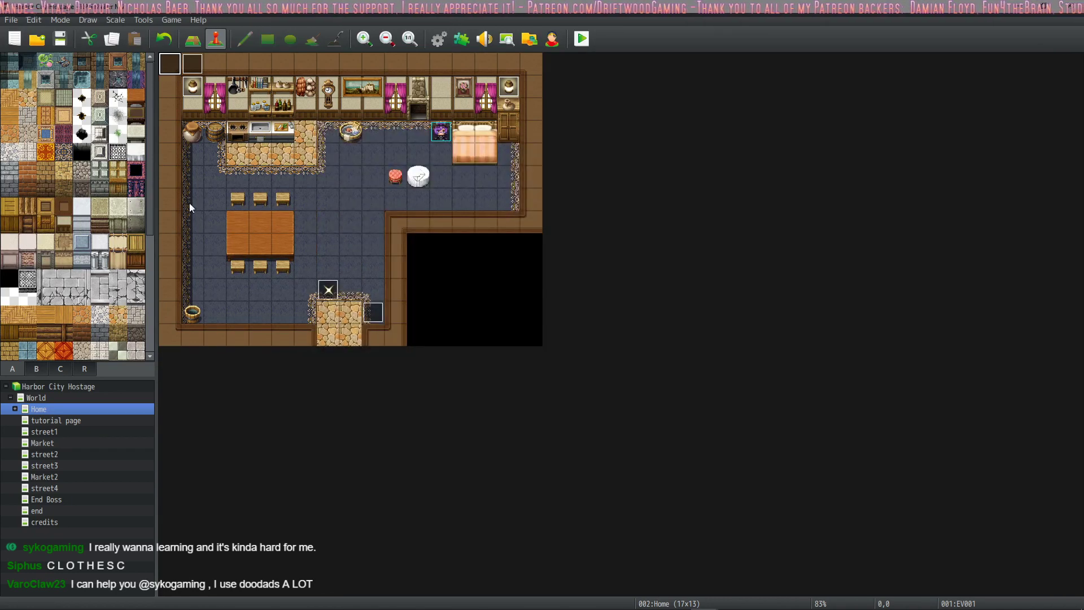
Open the Market map and view the event on the blue-roofed shop's door, closing it without changes
click(70, 442)
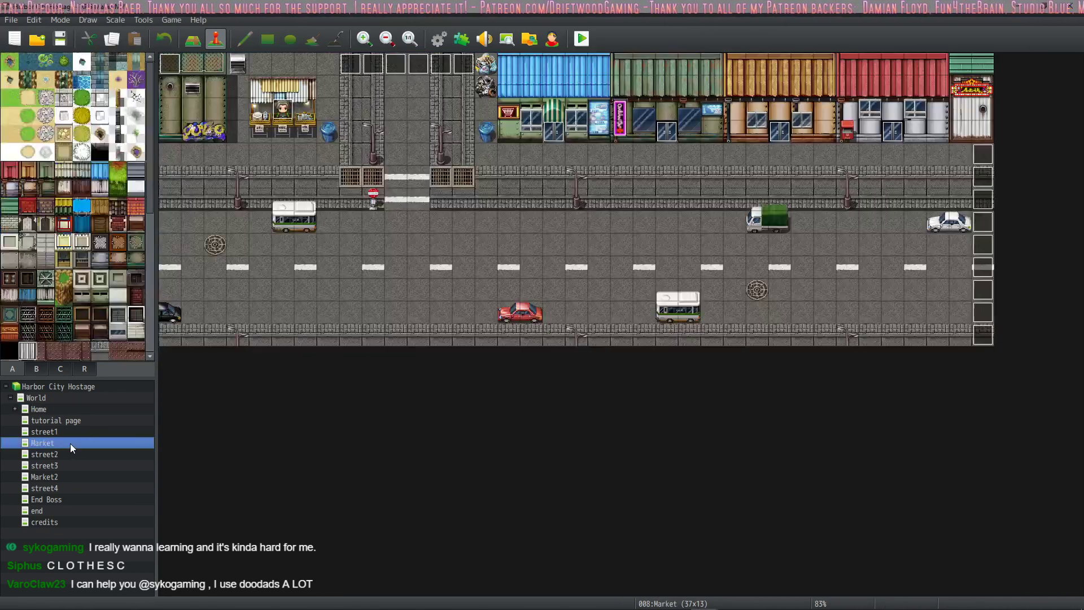
double_click(557, 135)
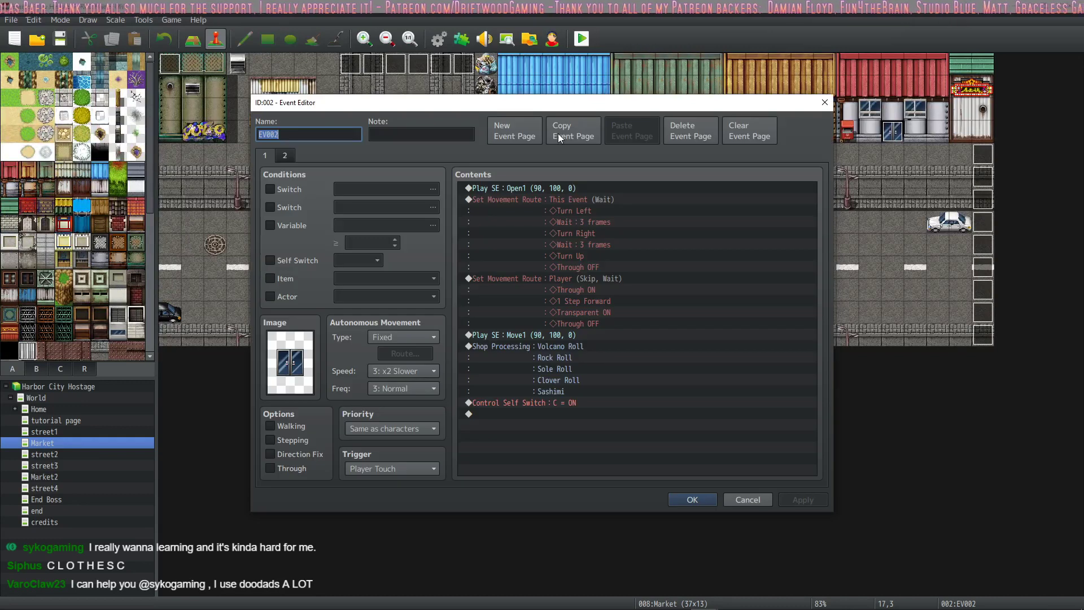
click(825, 102)
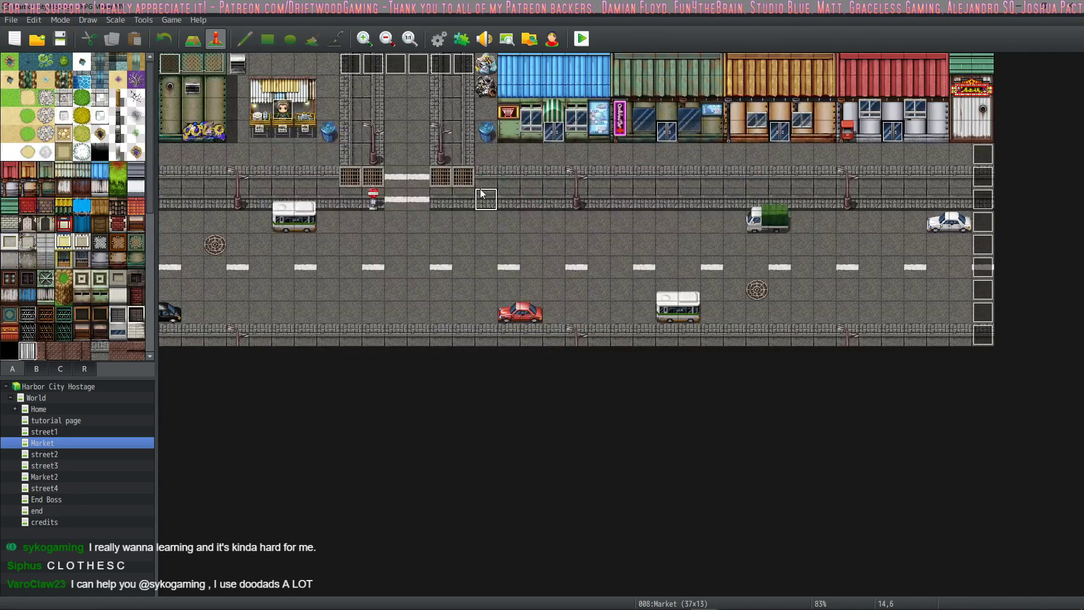
Set the player's starting position on the Market map's sidewalk at 14,6, below the blue-roofed shop
right_click(479, 189)
mouse_move(548, 326)
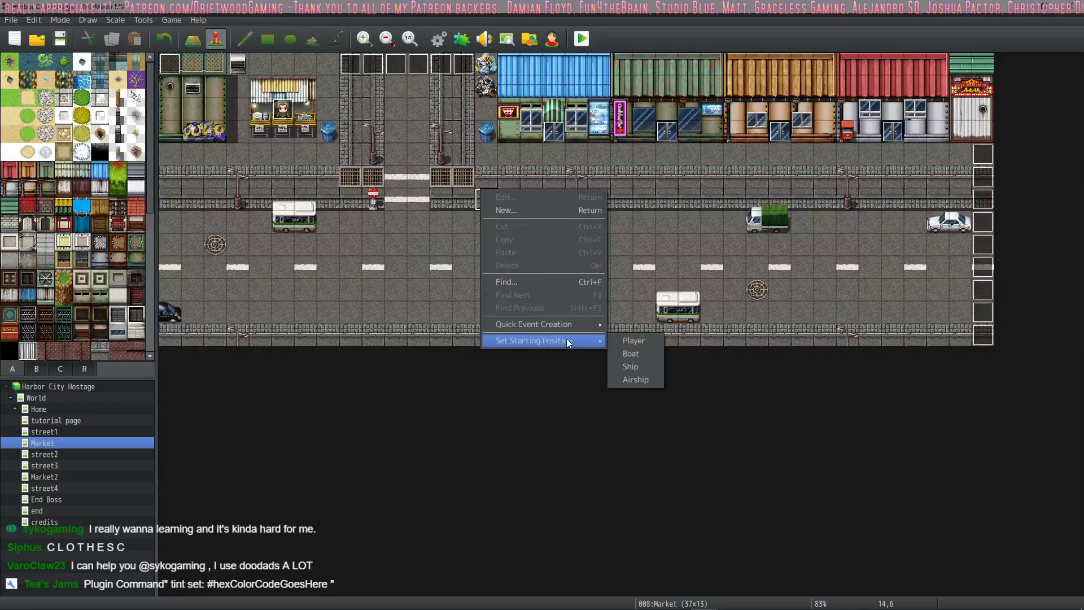
click(637, 342)
Save and playtest a new game, walk into the blue-roofed shop to view its shop screen, leave it and close the playtest
click(581, 38)
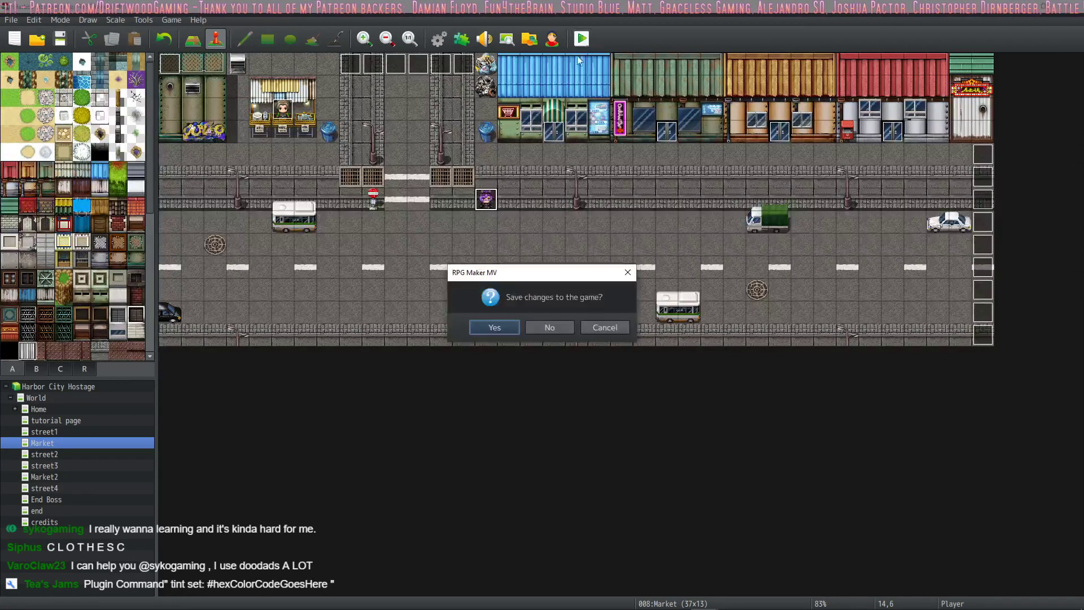
click(497, 326)
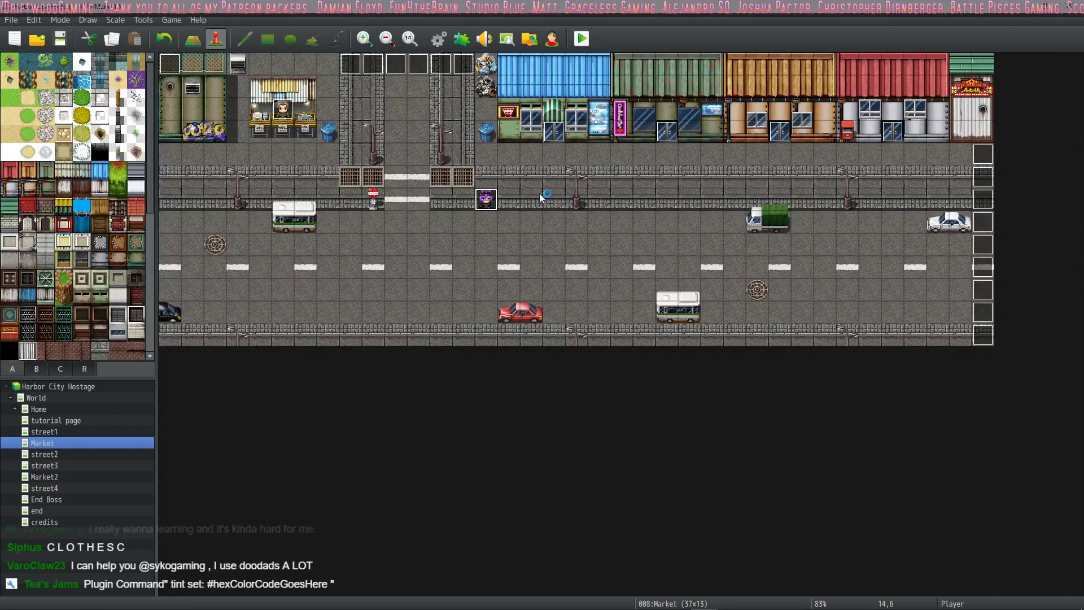
key(Up)
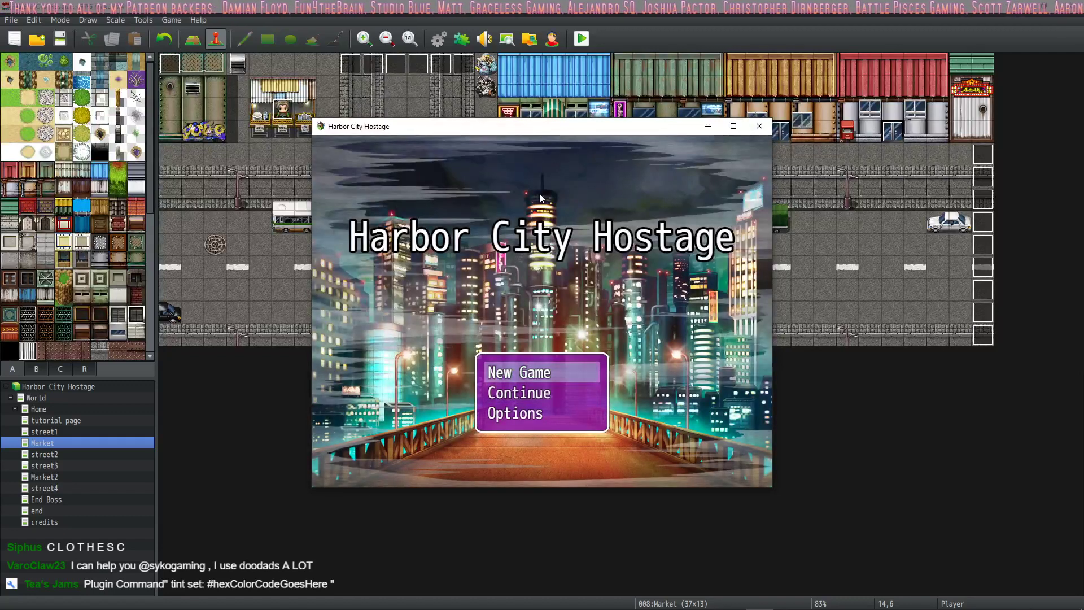
key(Return)
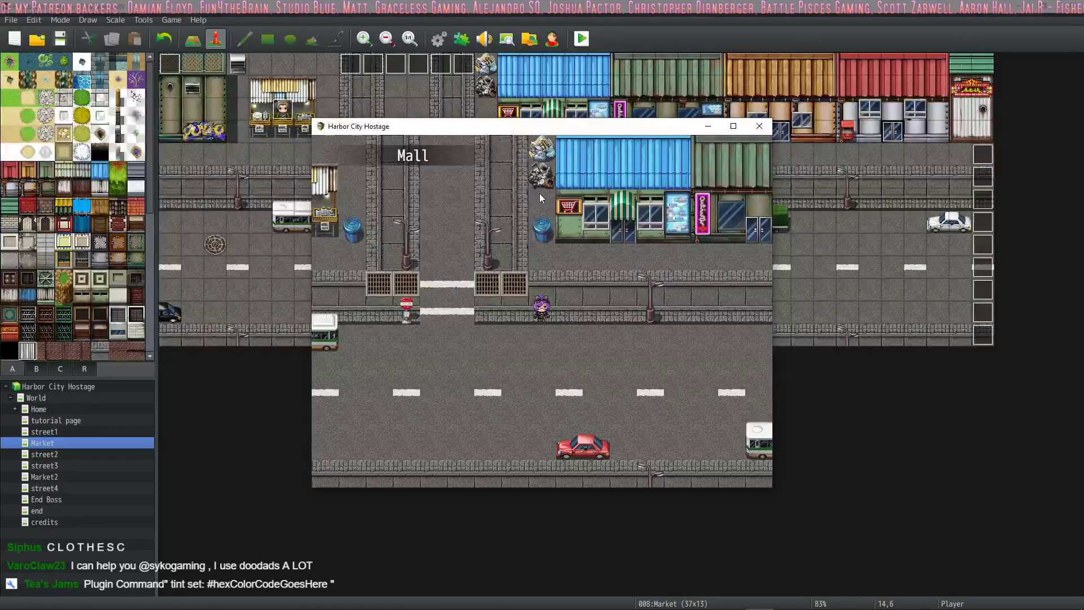
key(Right)
key(Up)
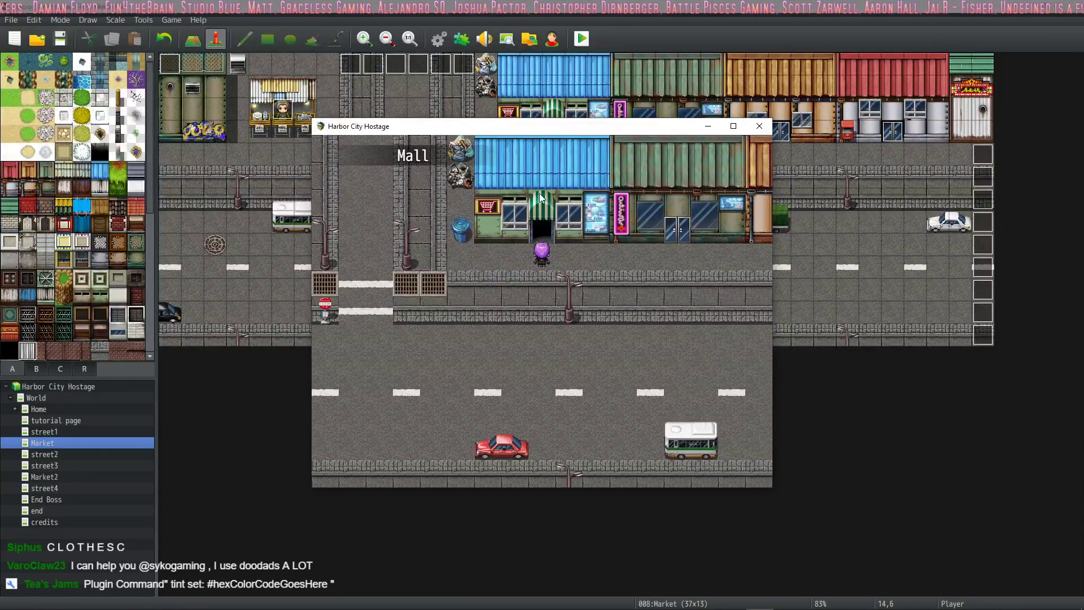
key(Return)
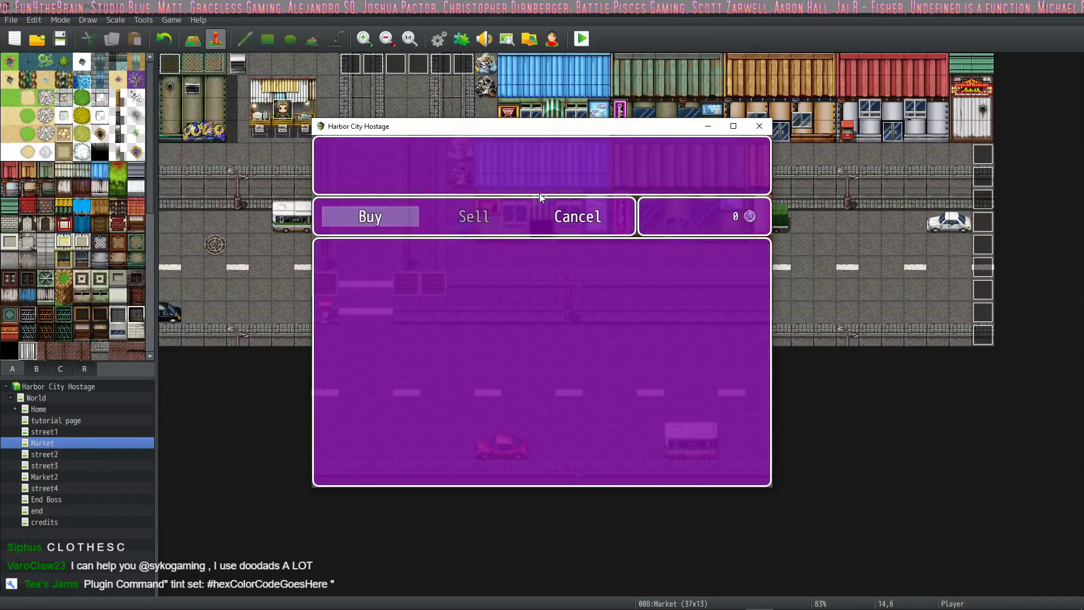
key(Escape)
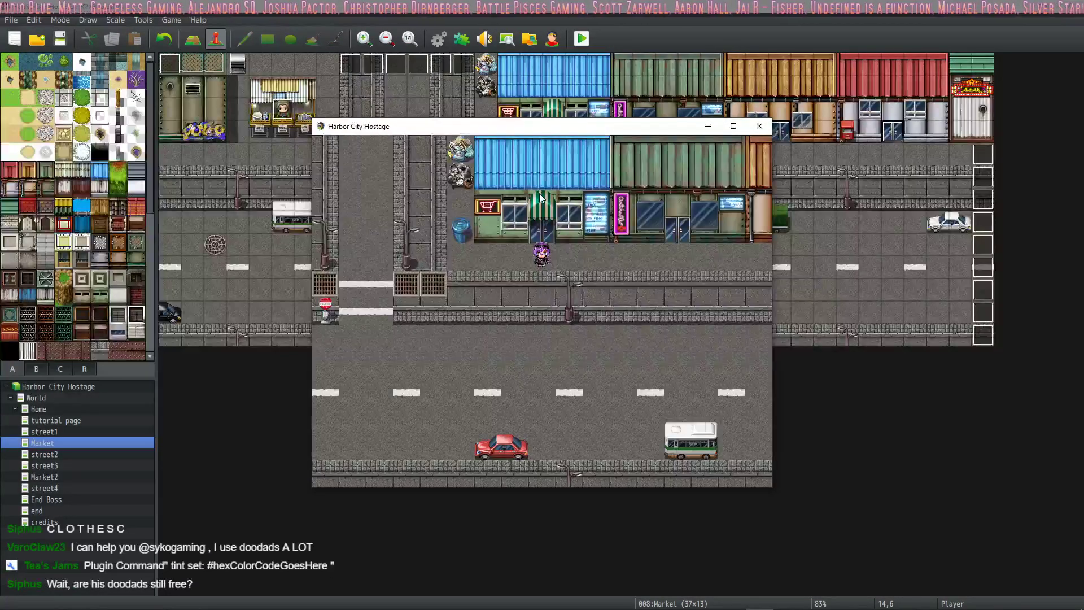
click(759, 125)
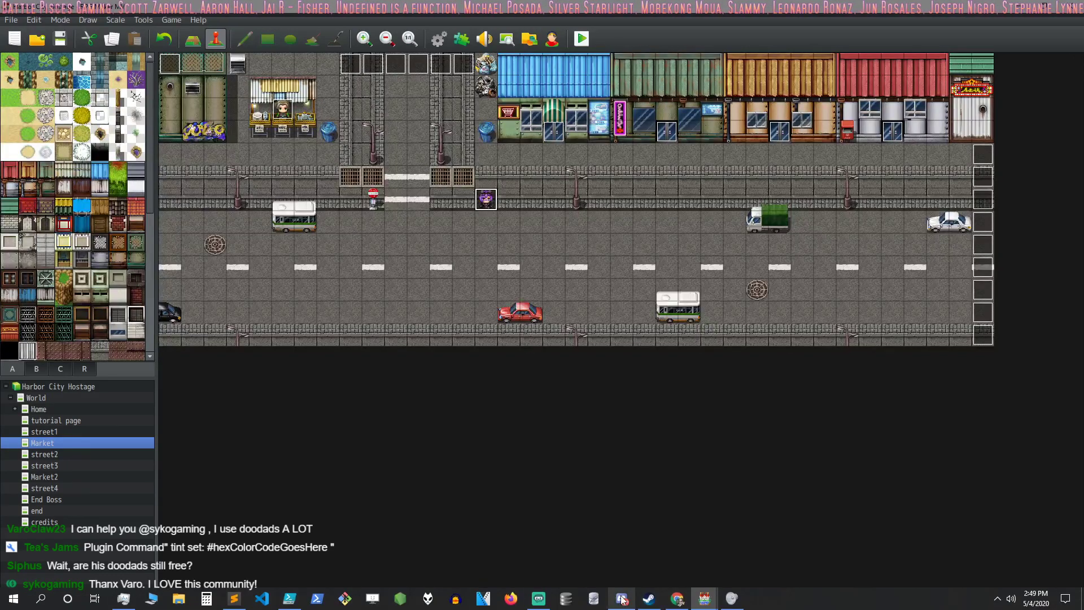
Switch to the other open RPG Maker MV project window and examine the lighting note and tint commands in the Home map's EV001
mouse_move(705, 598)
click(746, 556)
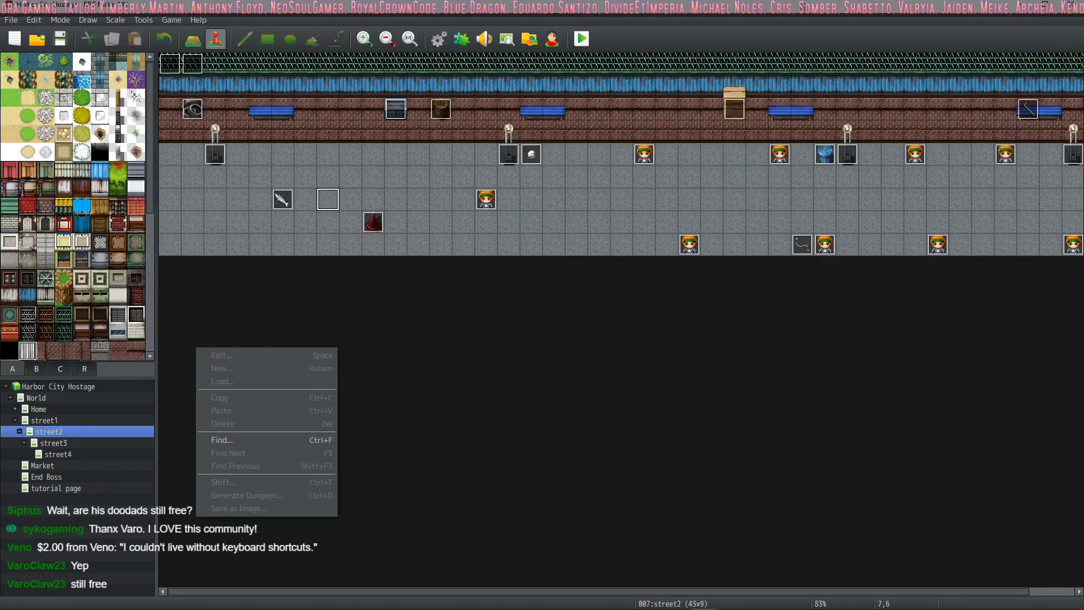
key(Escape)
mouse_move(983, 17)
mouse_down()
mouse_move(982, 110)
mouse_move(994, 17)
mouse_up()
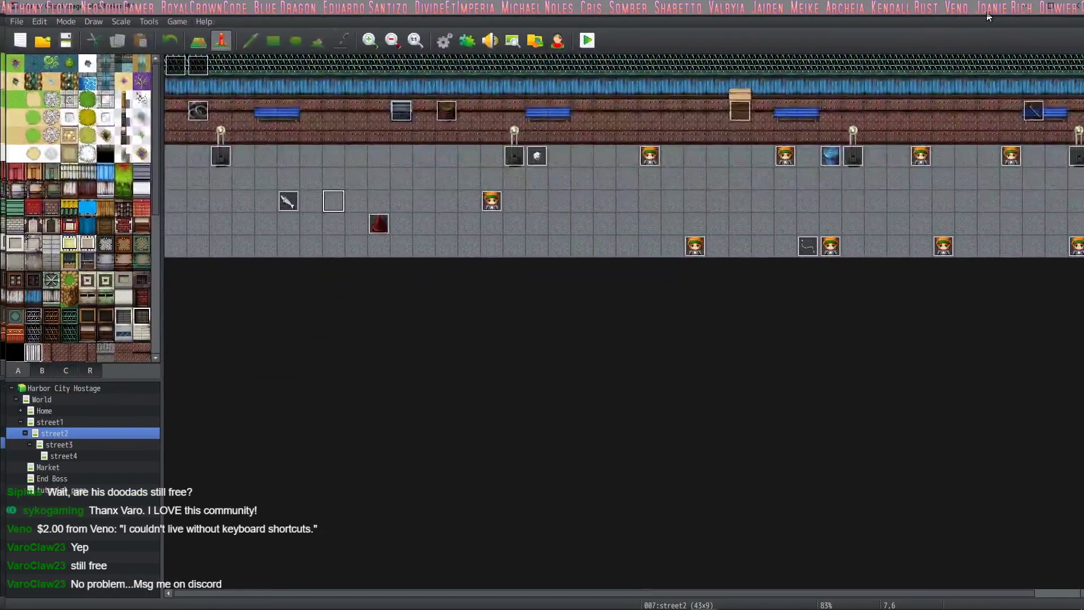
click(59, 414)
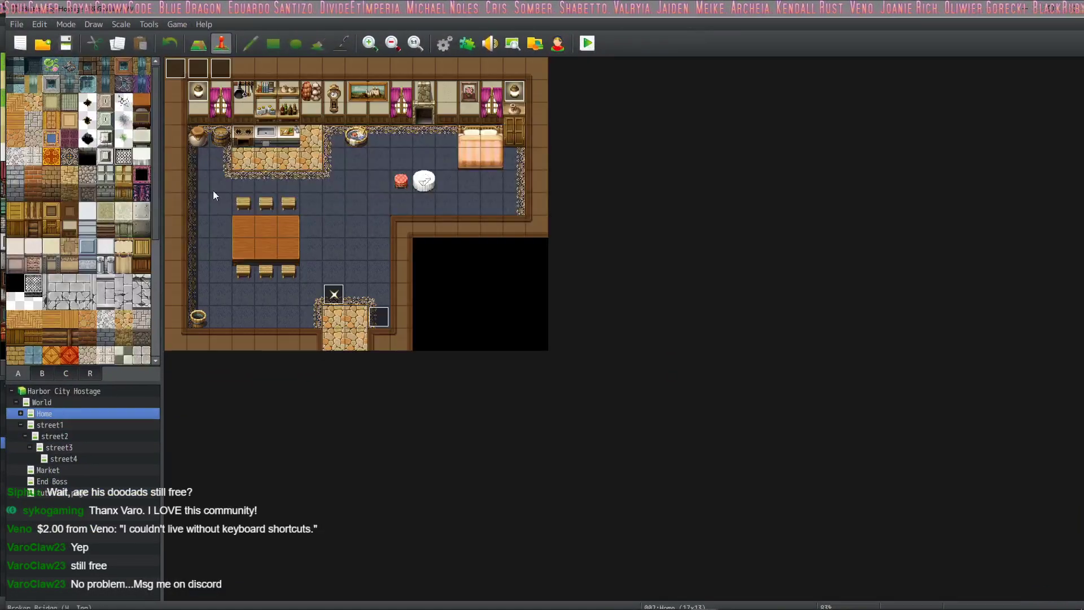
double_click(176, 68)
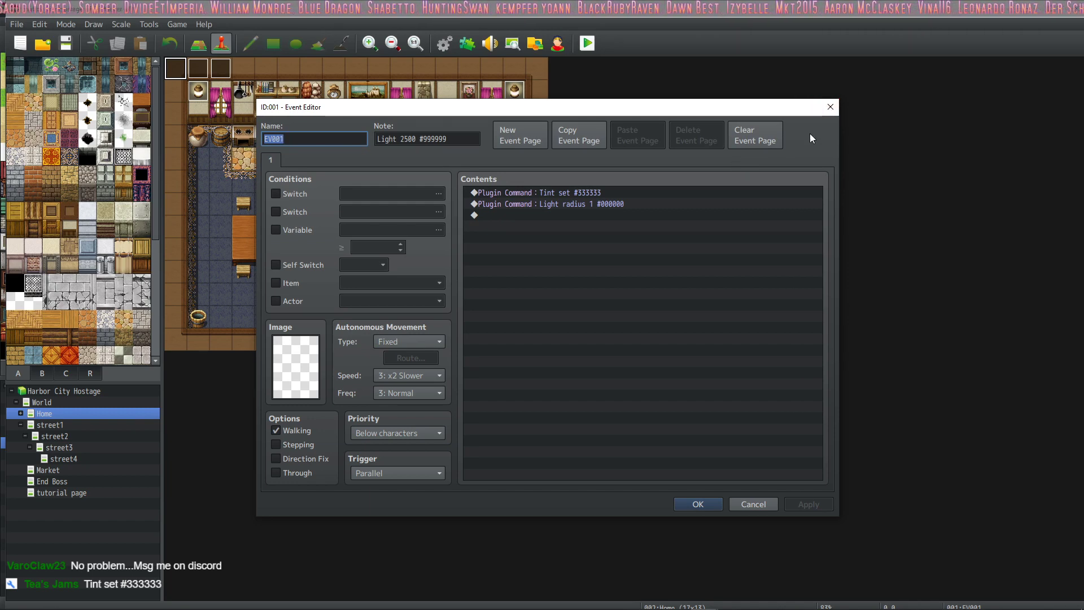
click(829, 106)
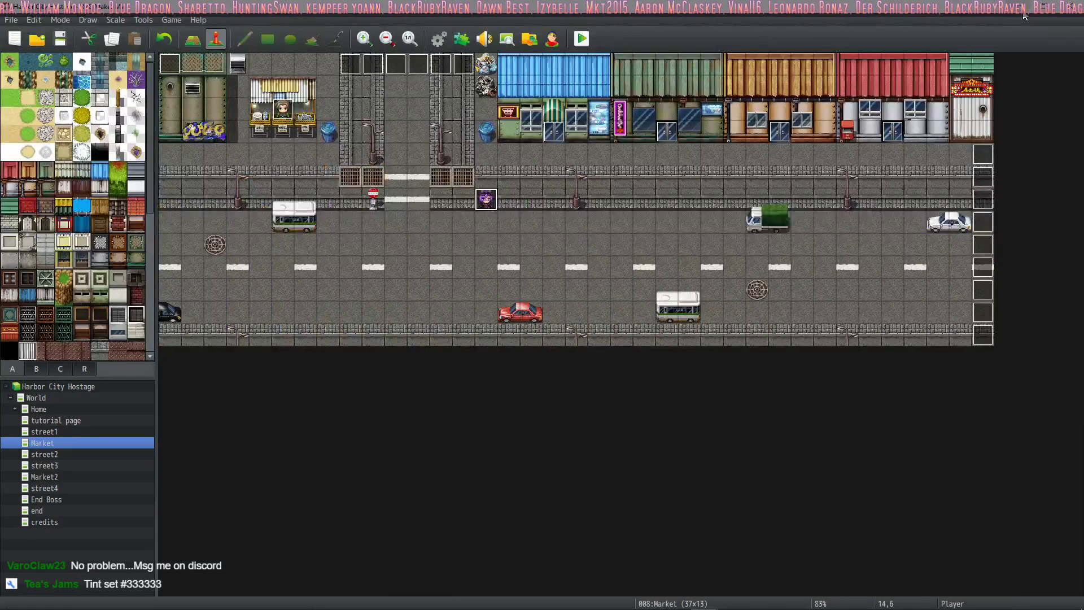
Examine both event pages of the blue-roofed shop's door on the Market map, then close the event
double_click(548, 137)
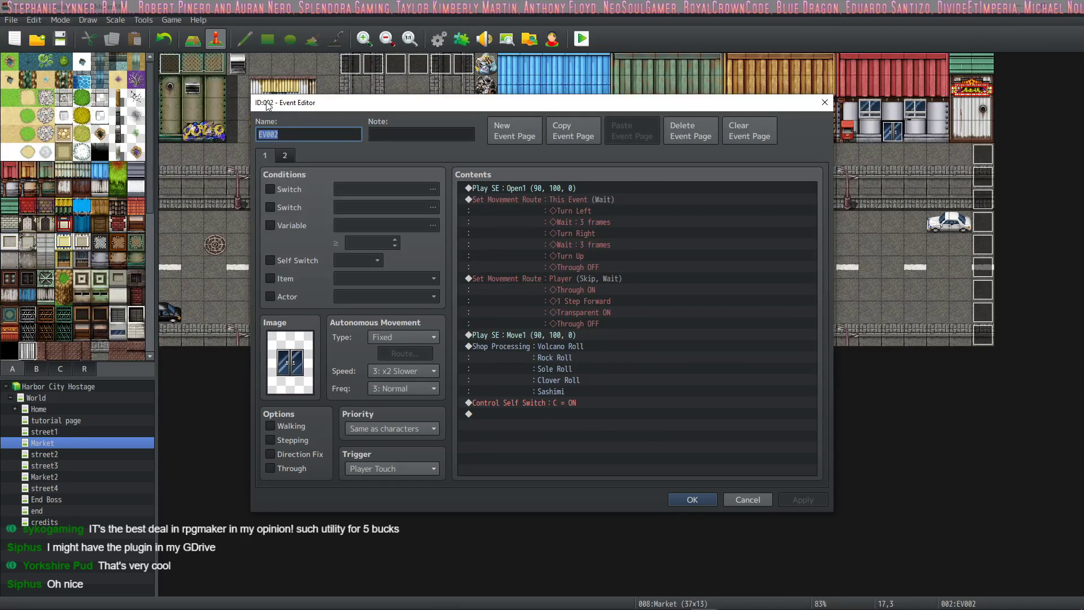
click(283, 154)
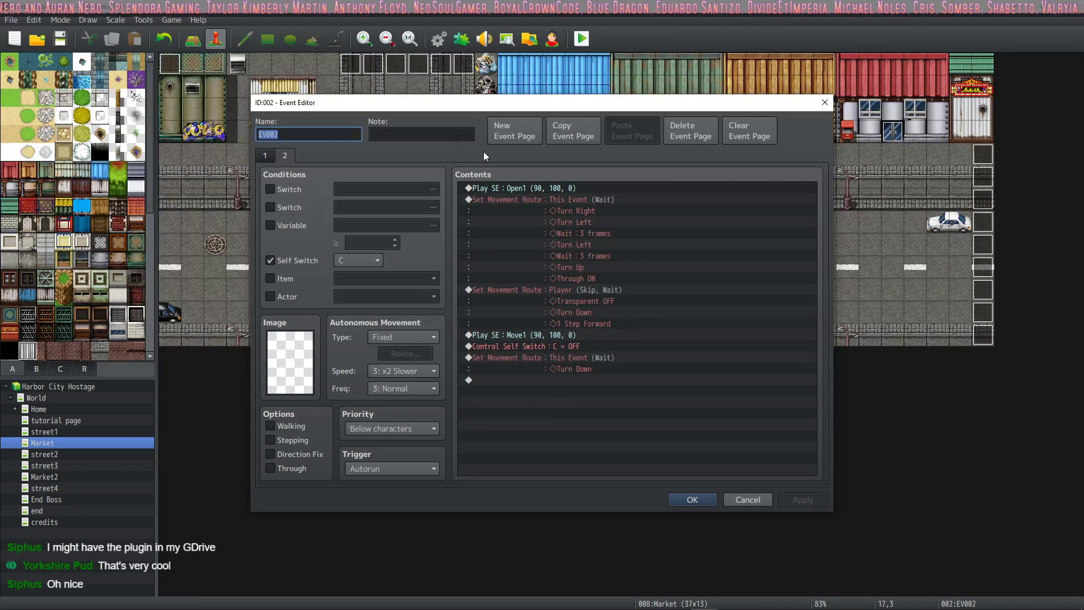
click(706, 500)
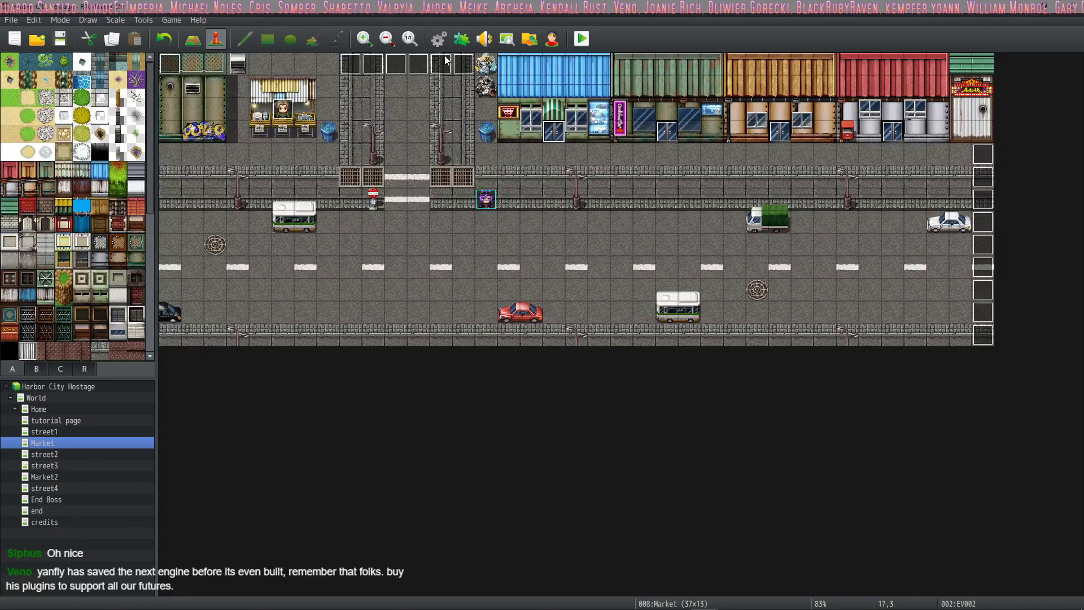
Find the food and drink common events in the database and display the contents of the Soda event
click(438, 39)
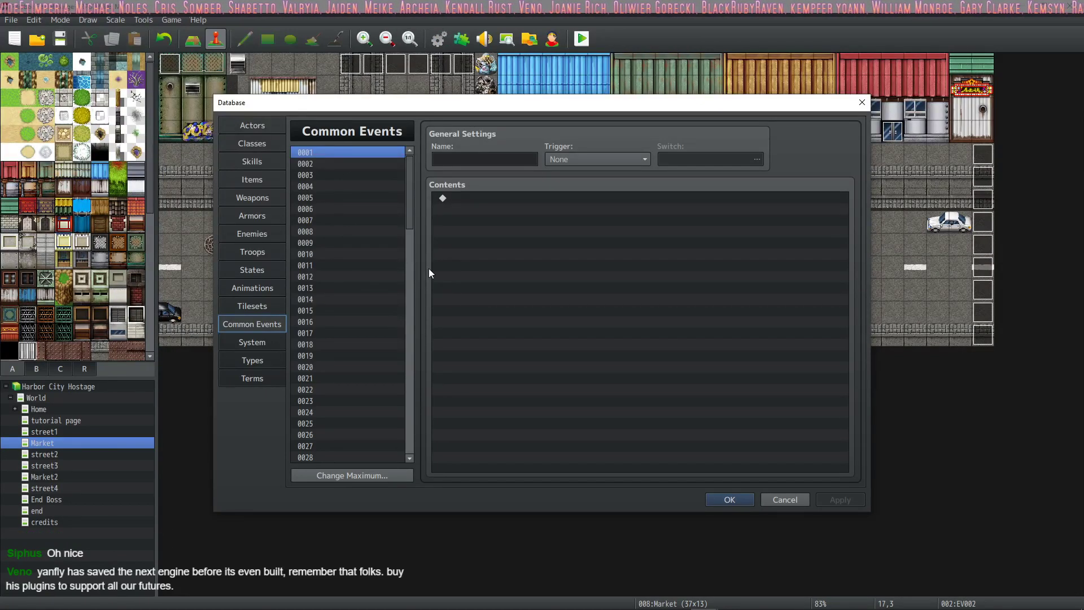
scroll(336, 264, down, 9)
scroll(337, 264, down, 14)
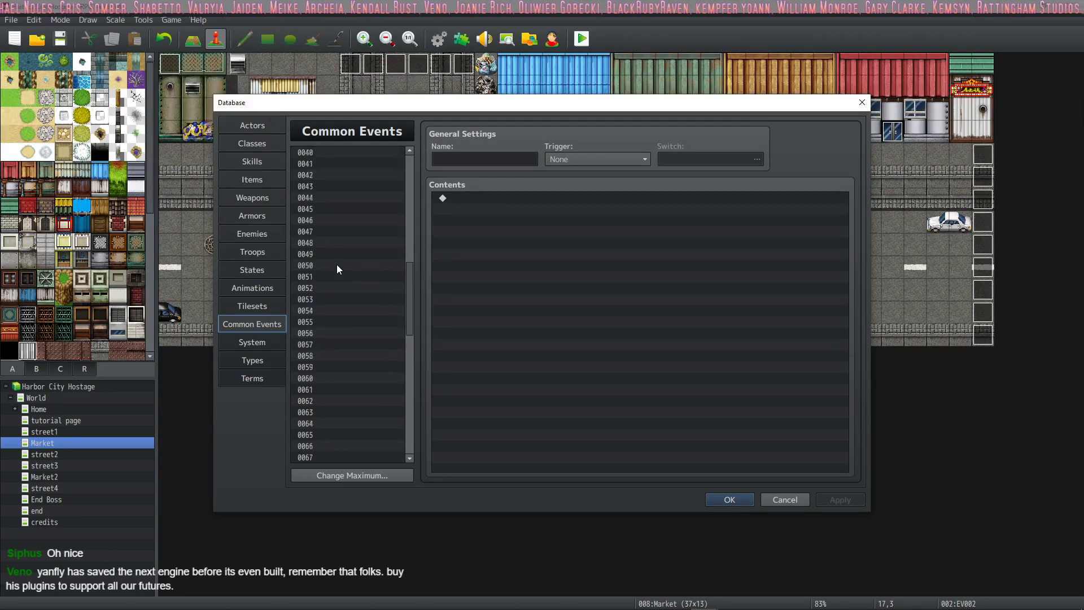
scroll(336, 264, down, 2)
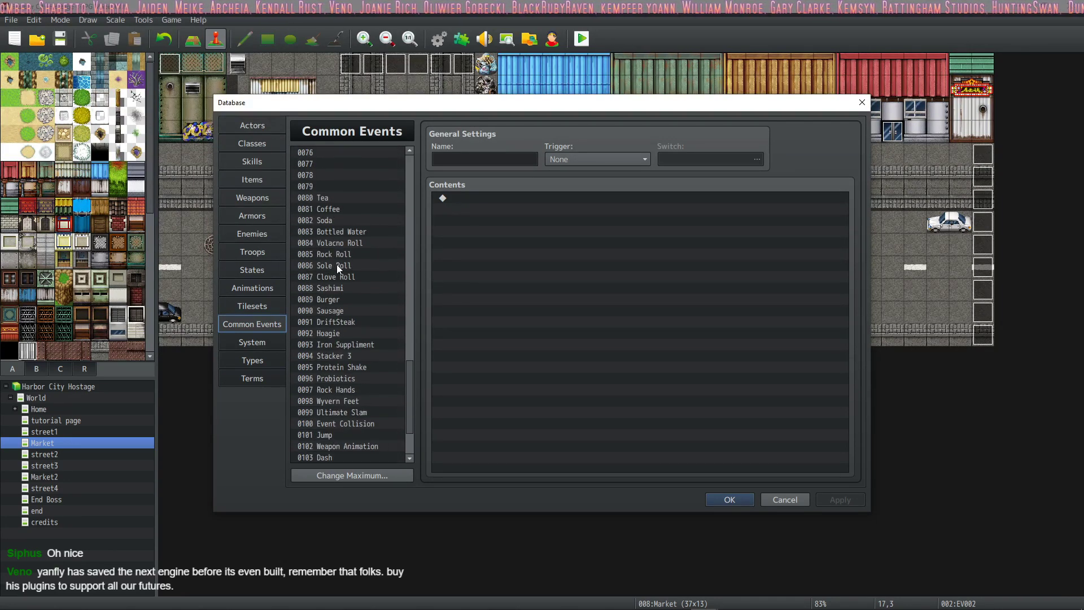
click(337, 220)
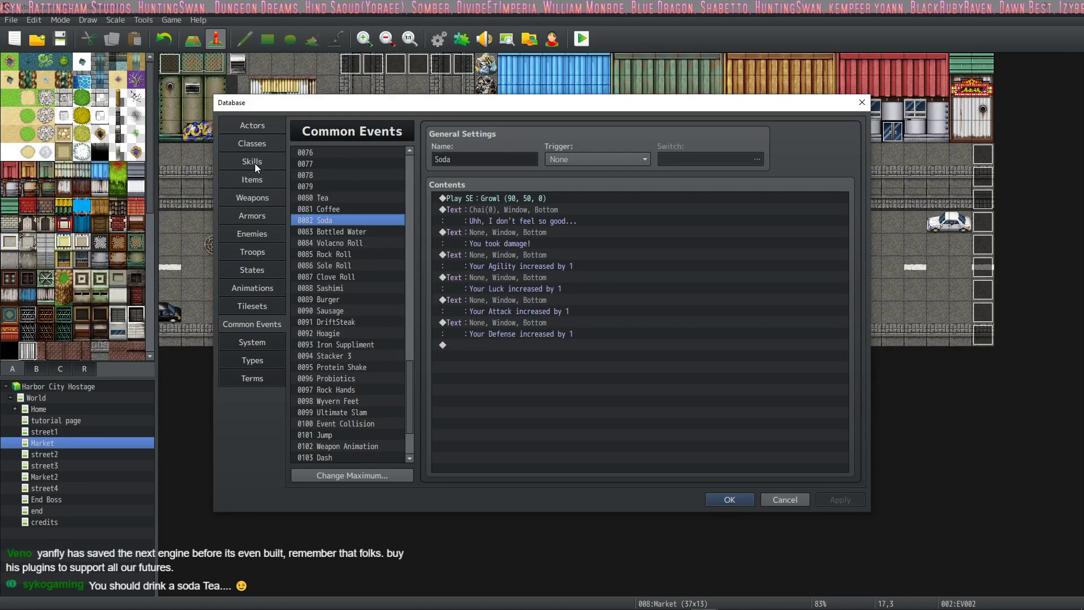
Delete the Growl sound effect command from the Soda common event
click(472, 200)
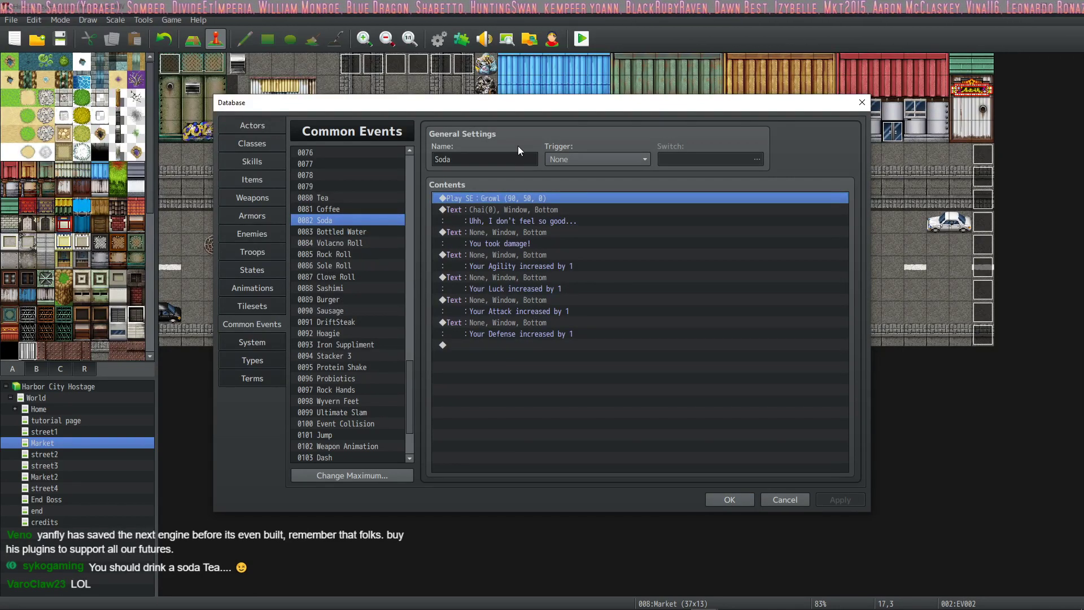
click(523, 254)
click(507, 198)
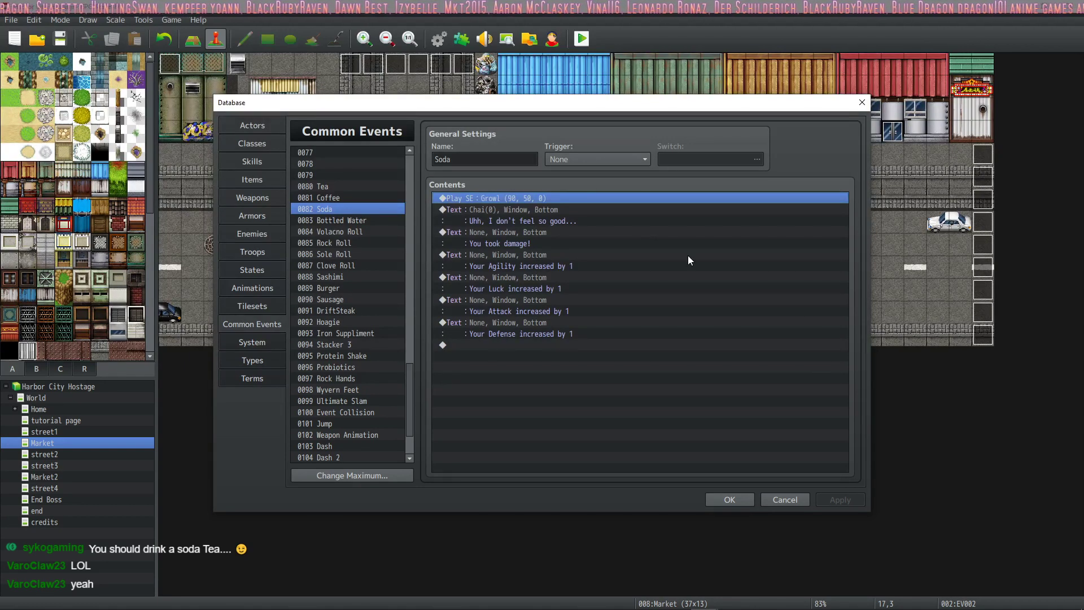
key(Delete)
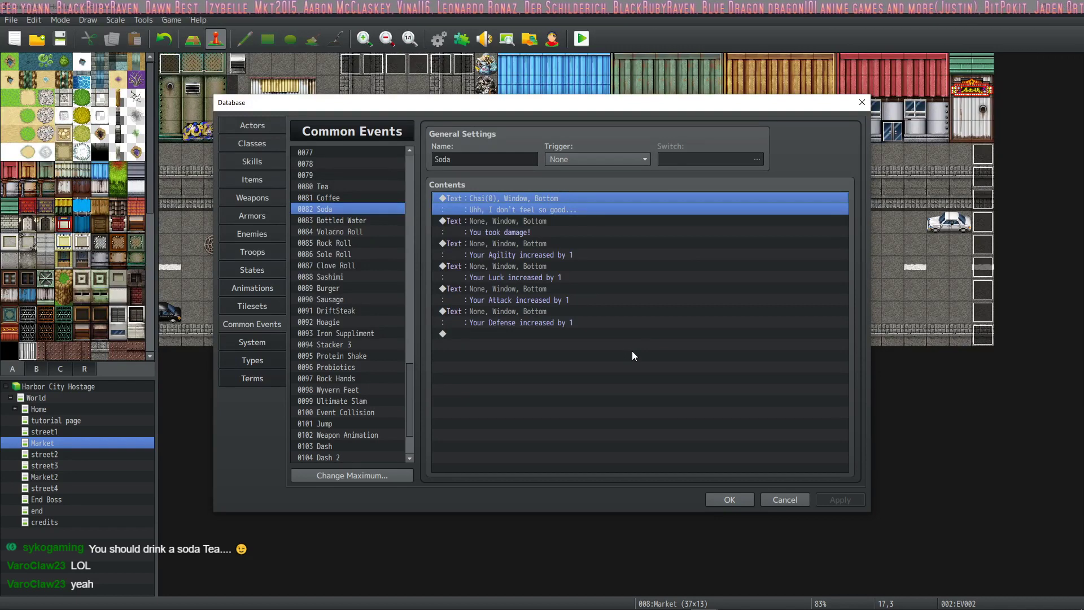
Begin a Play SE command above the first message of the Soda common event and choose the Scream sound
right_click(490, 197)
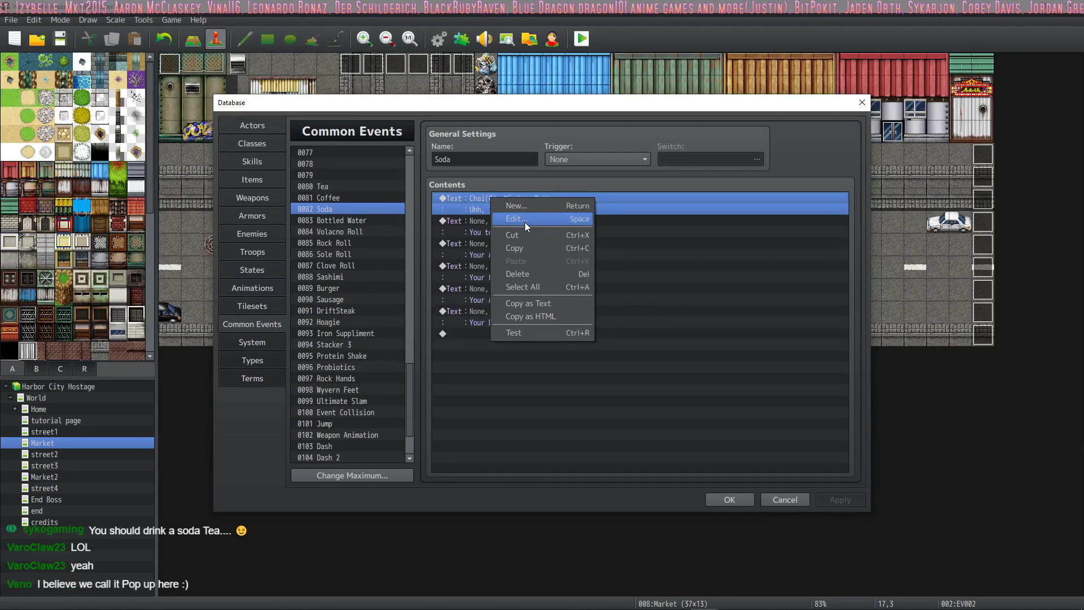
click(530, 207)
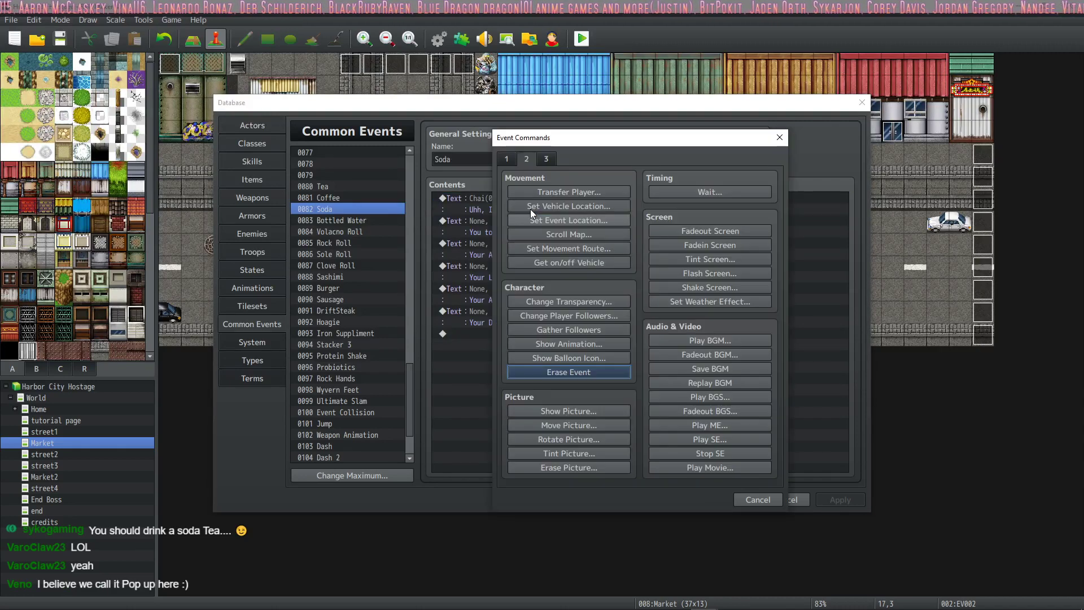
click(723, 438)
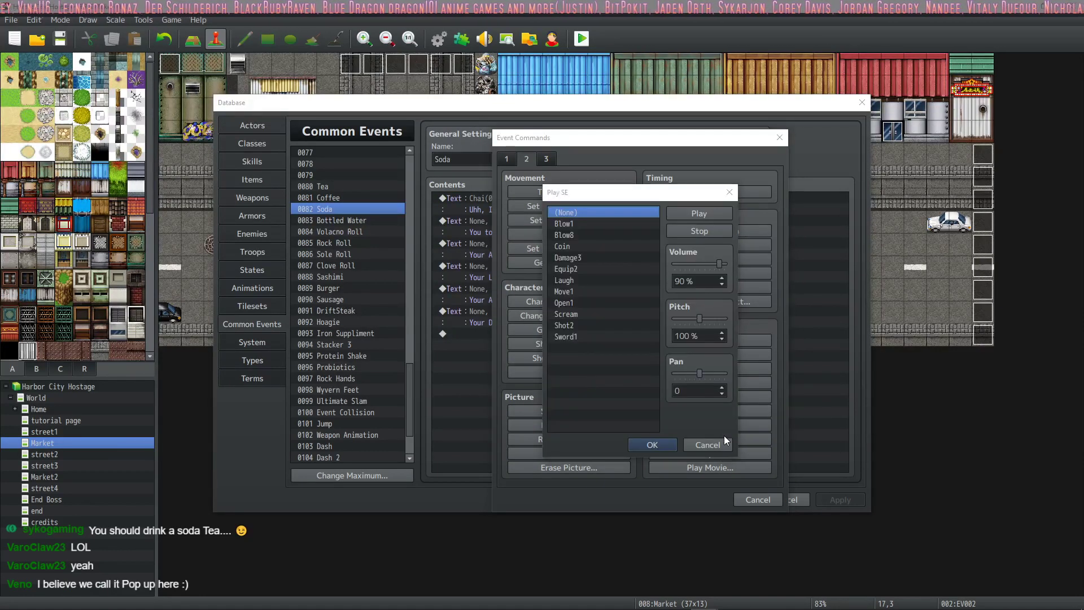
click(581, 222)
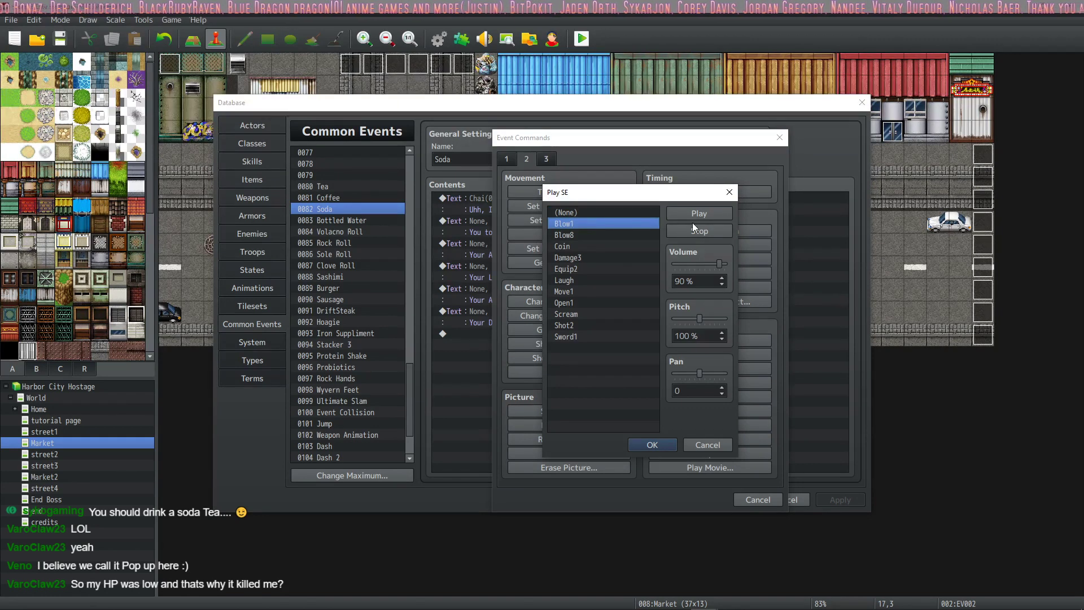
click(574, 235)
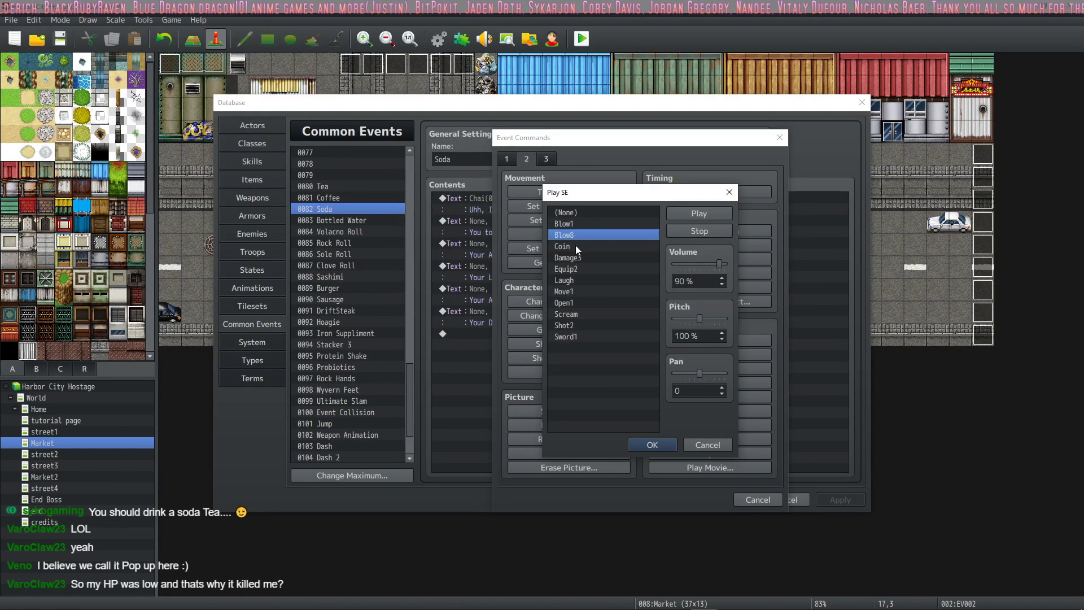
click(576, 257)
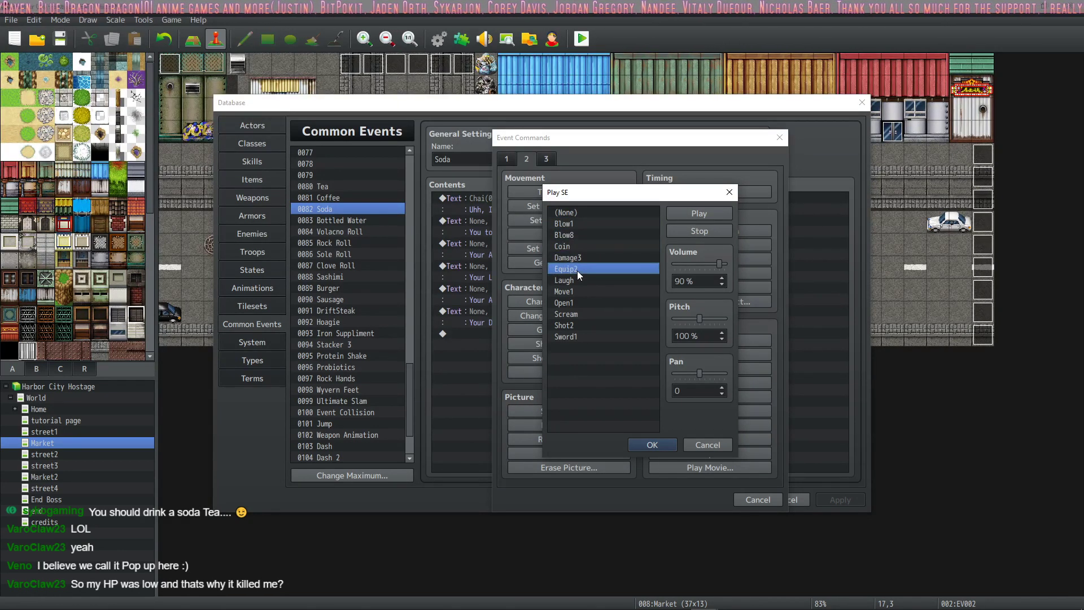
click(574, 280)
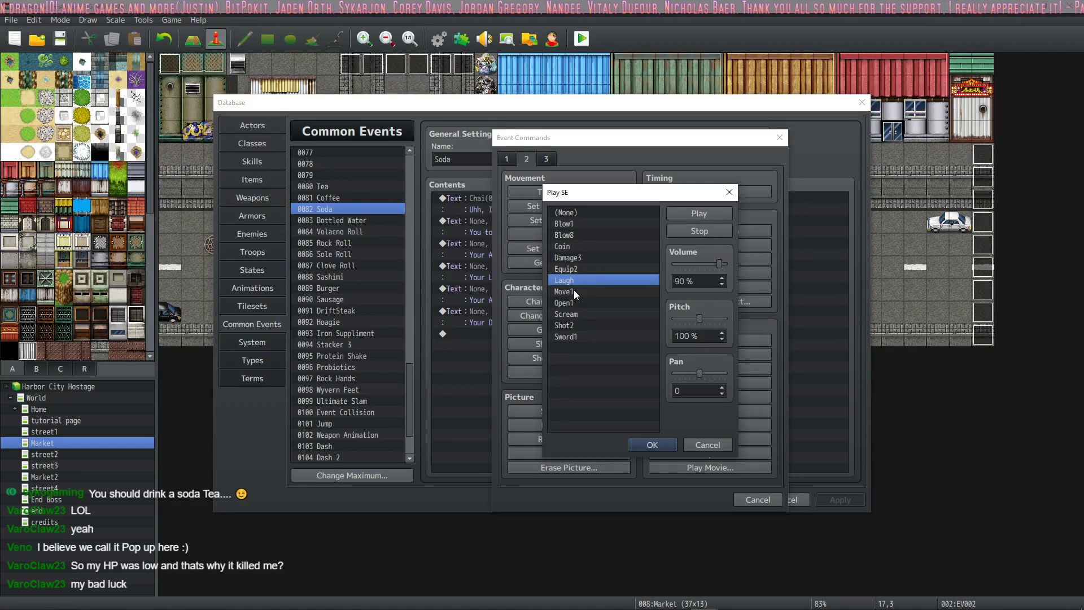
click(574, 290)
click(581, 303)
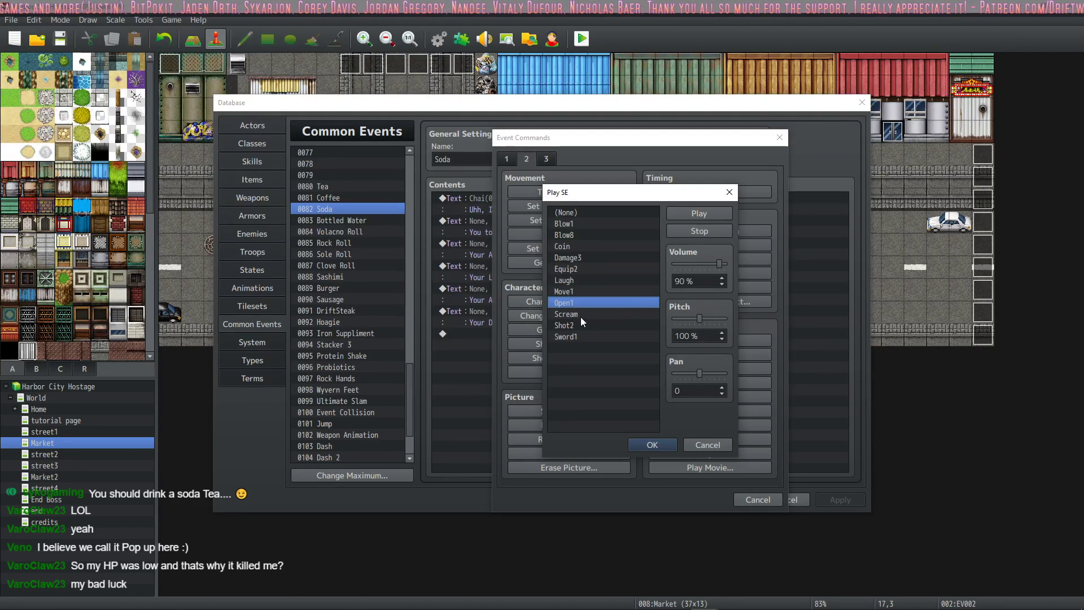
click(581, 315)
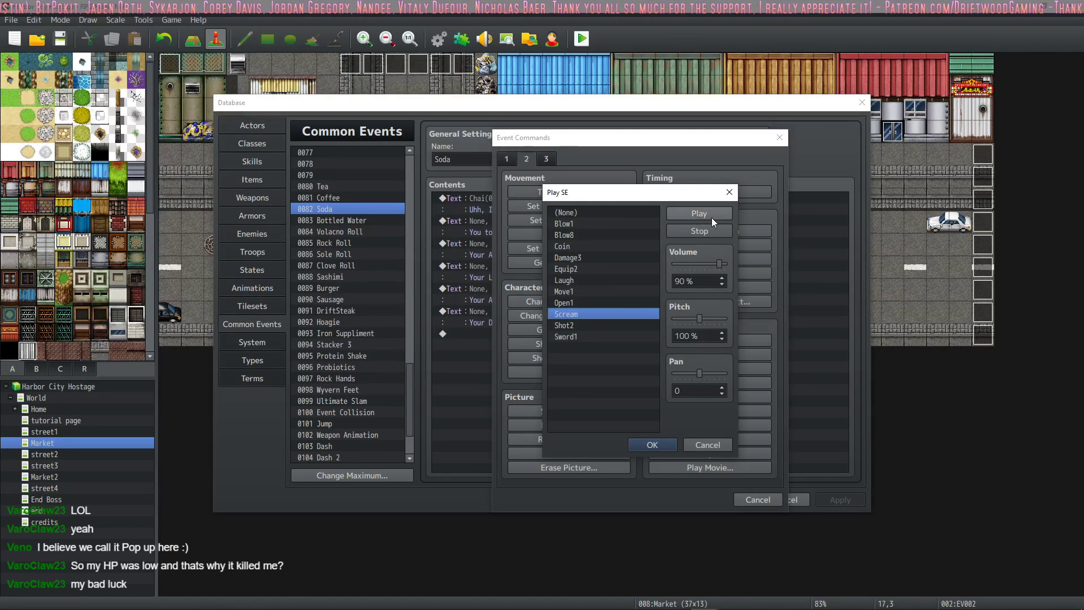
Set the Scream sound's volume to 100% and pitch to 50%, preview it, and add the command
drag(699, 318, 755, 317)
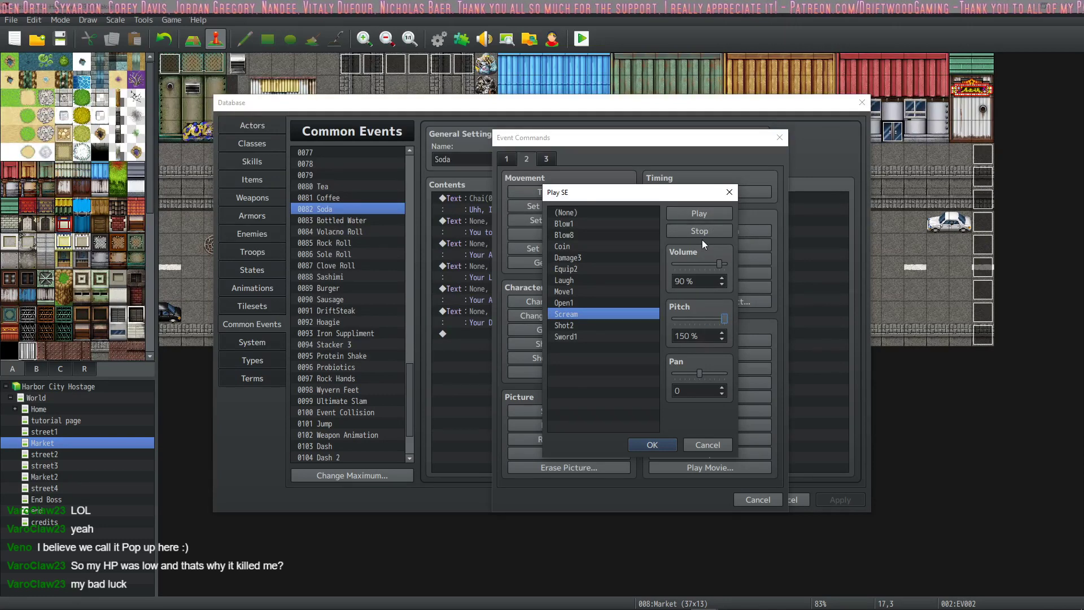
drag(718, 264, 742, 263)
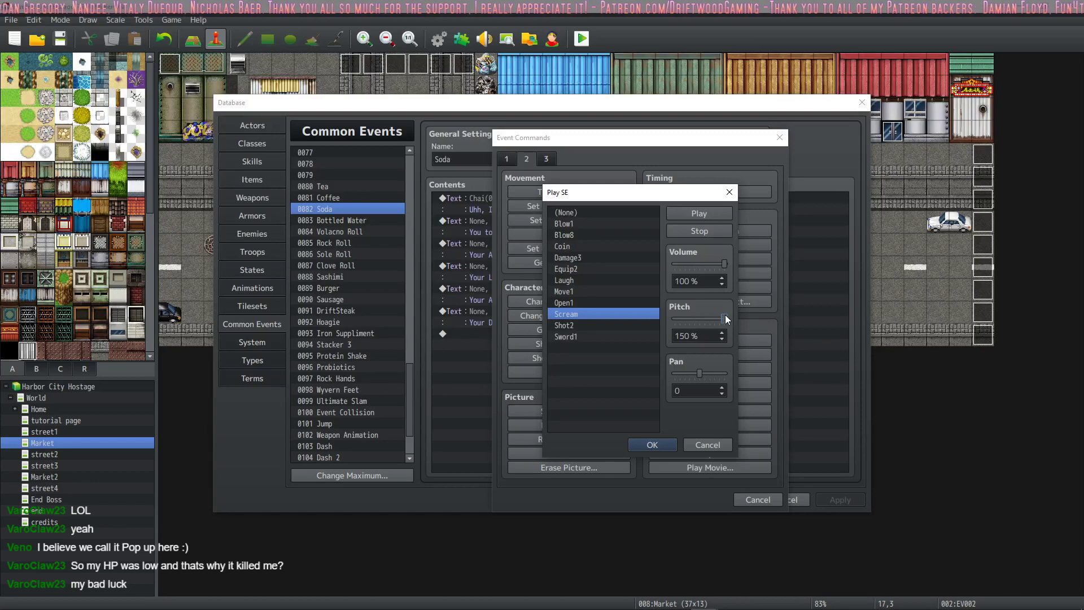
drag(725, 316, 628, 314)
click(675, 218)
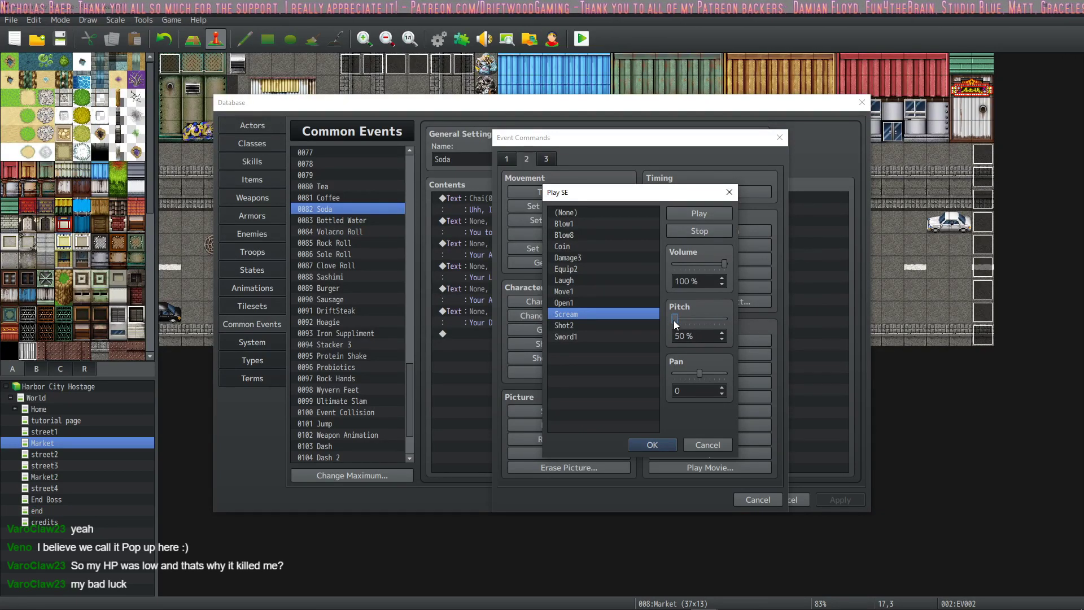
click(682, 213)
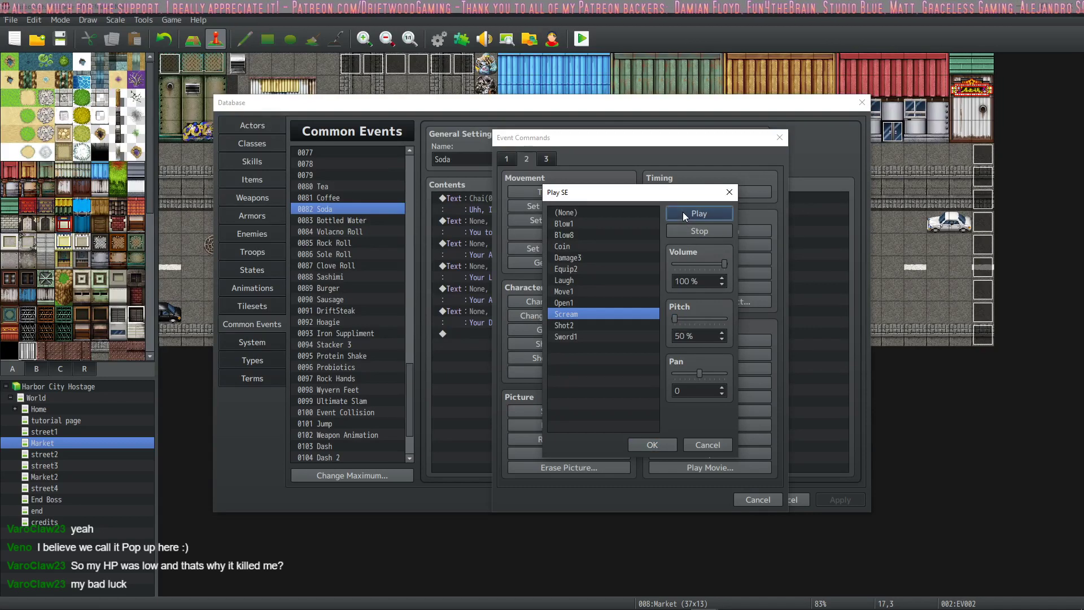
click(652, 444)
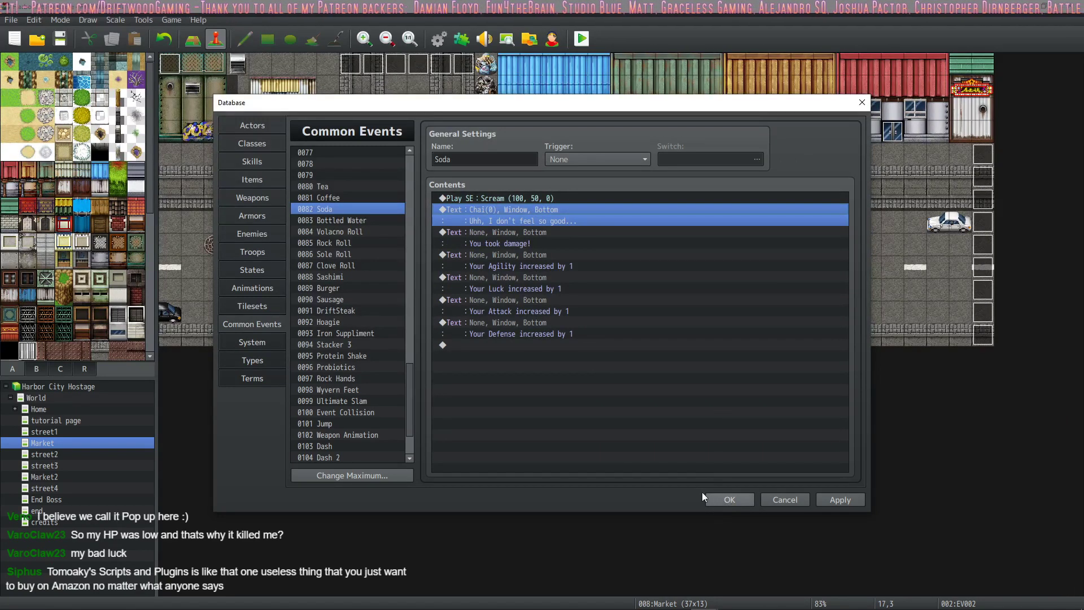
Look through the Probiotics, Sashimi, Rock Hands and Weapon Animation common events
scroll(351, 242, down, 2)
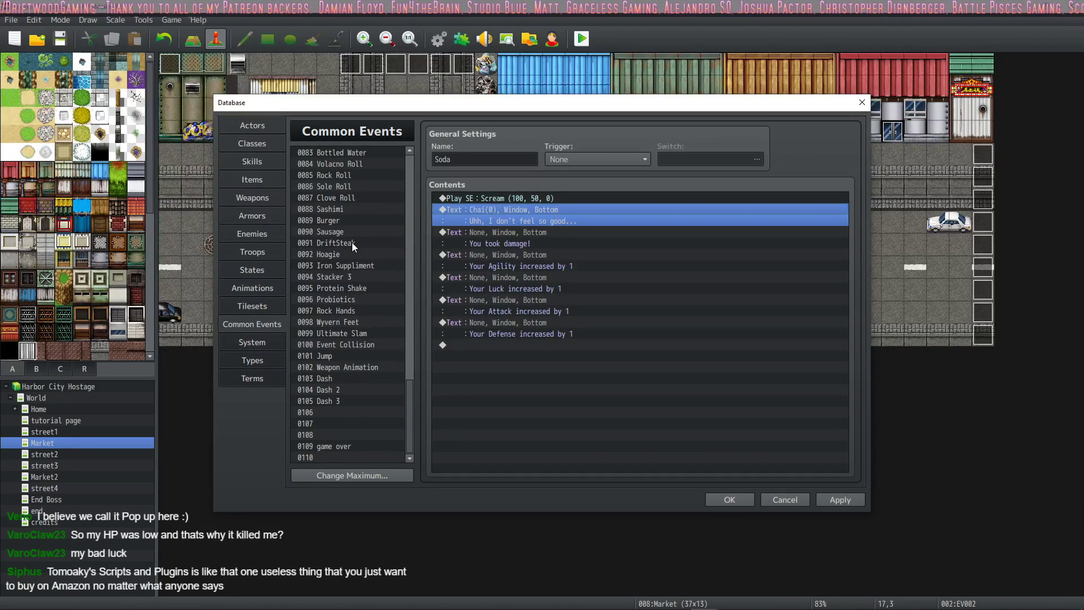
click(353, 289)
click(354, 209)
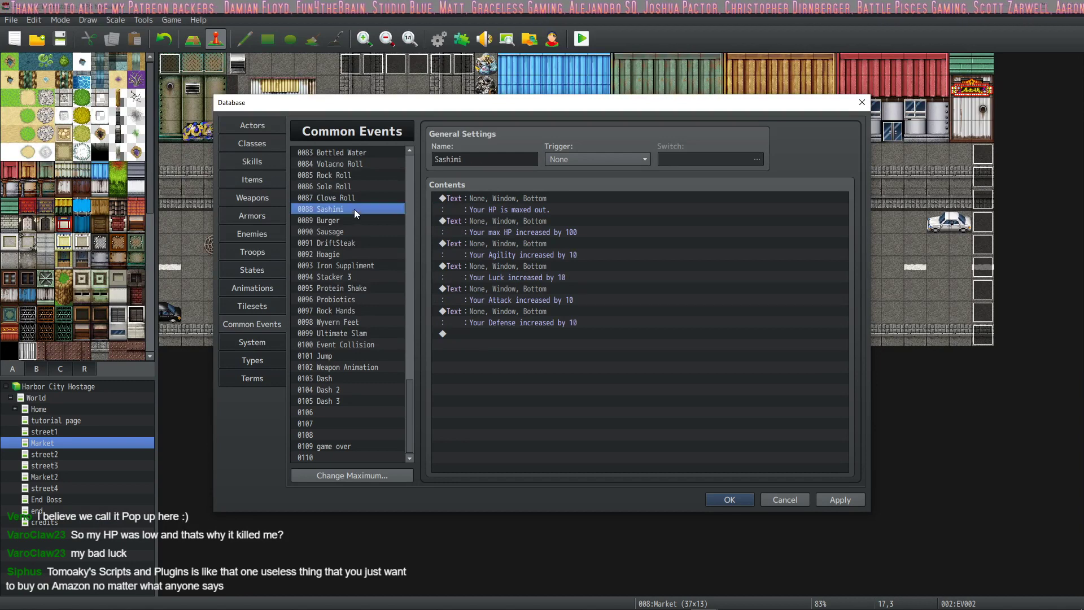
click(337, 310)
click(372, 367)
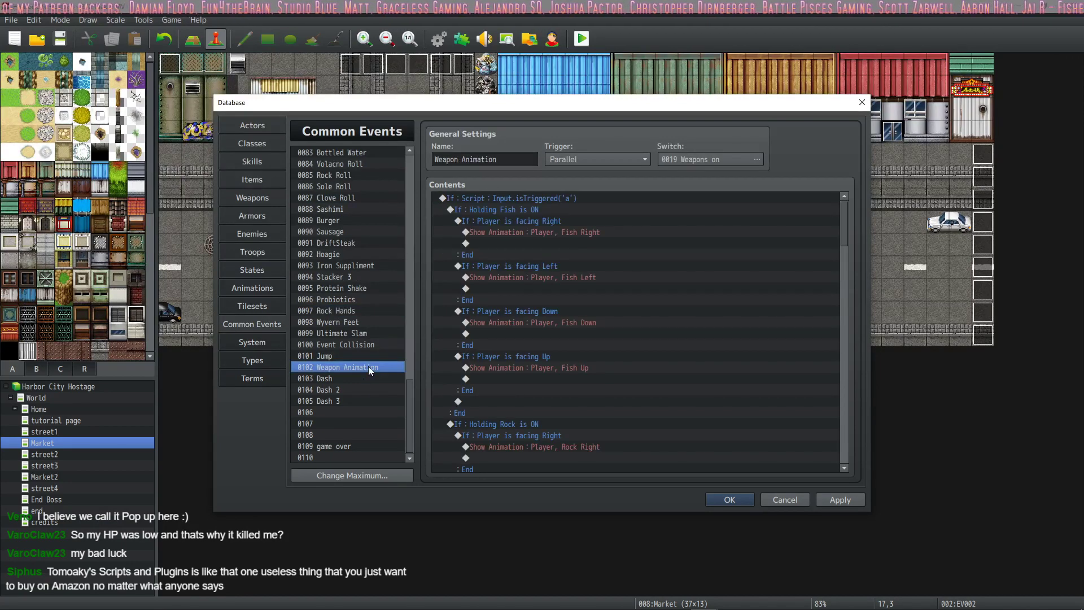
Display the Event Collision common event and examine its script, including the long position condition
click(343, 345)
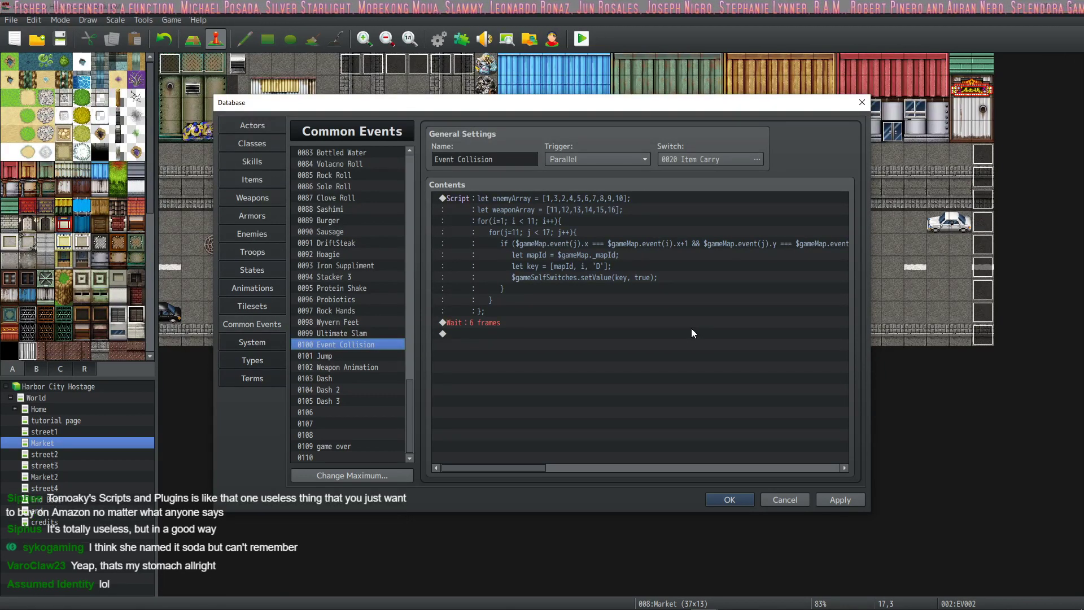
drag(499, 466, 459, 473)
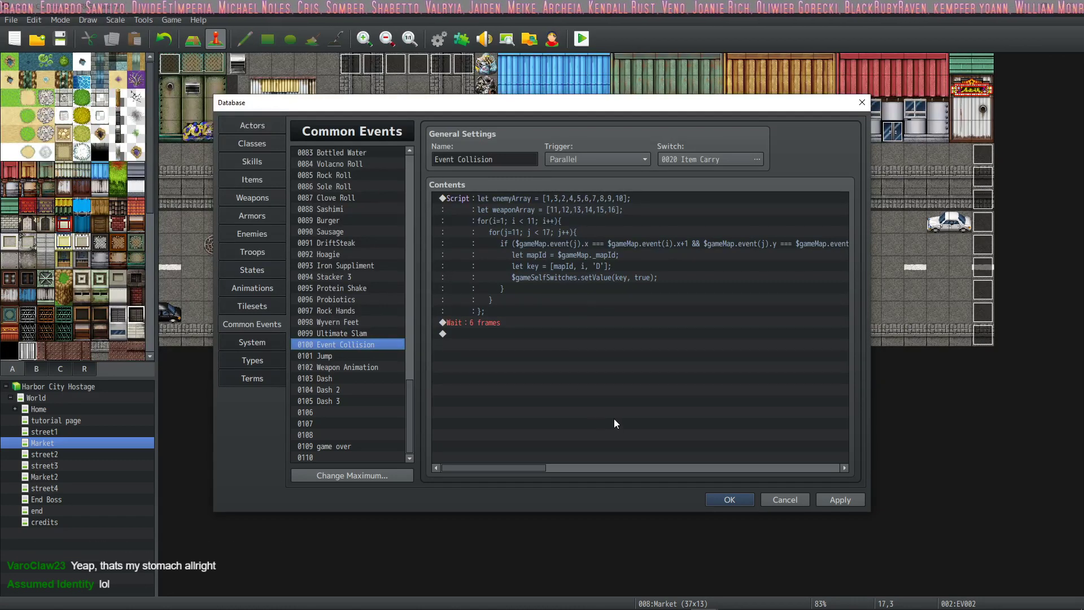
mouse_move(514, 466)
mouse_down()
mouse_move(557, 466)
mouse_move(522, 453)
mouse_up()
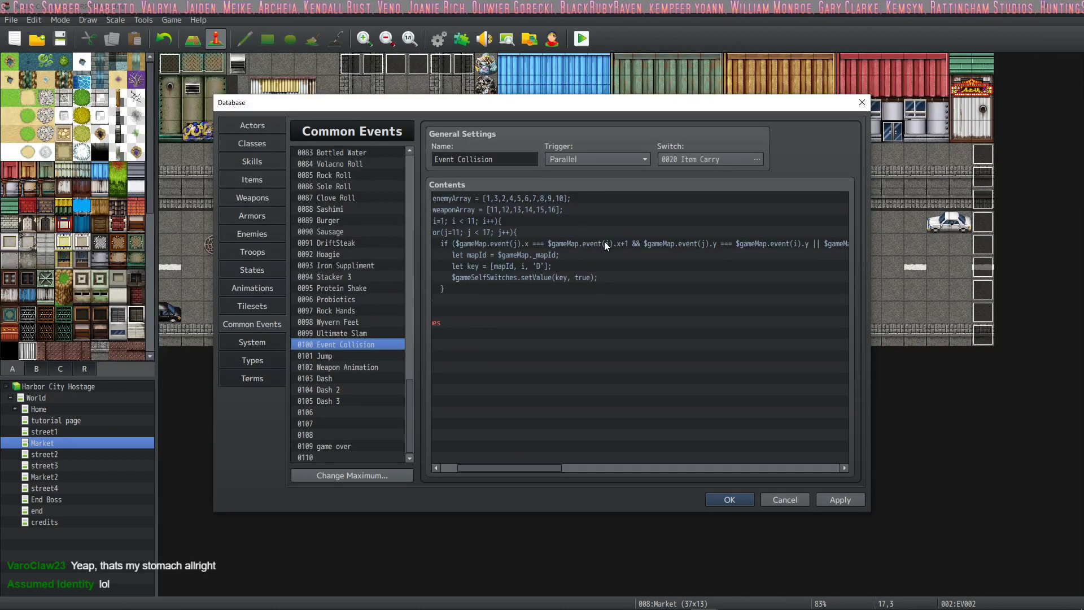
drag(534, 464, 419, 421)
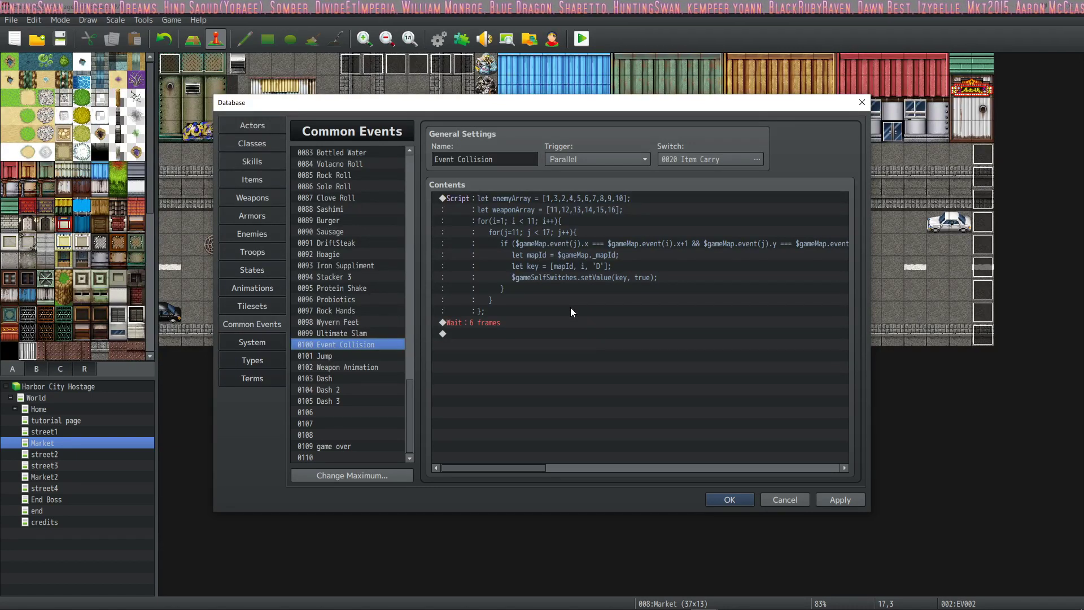
Copy the entire Event Collision script and paste it below the existing code in the open Sublime Text document, leaving blank lines between
click(509, 311)
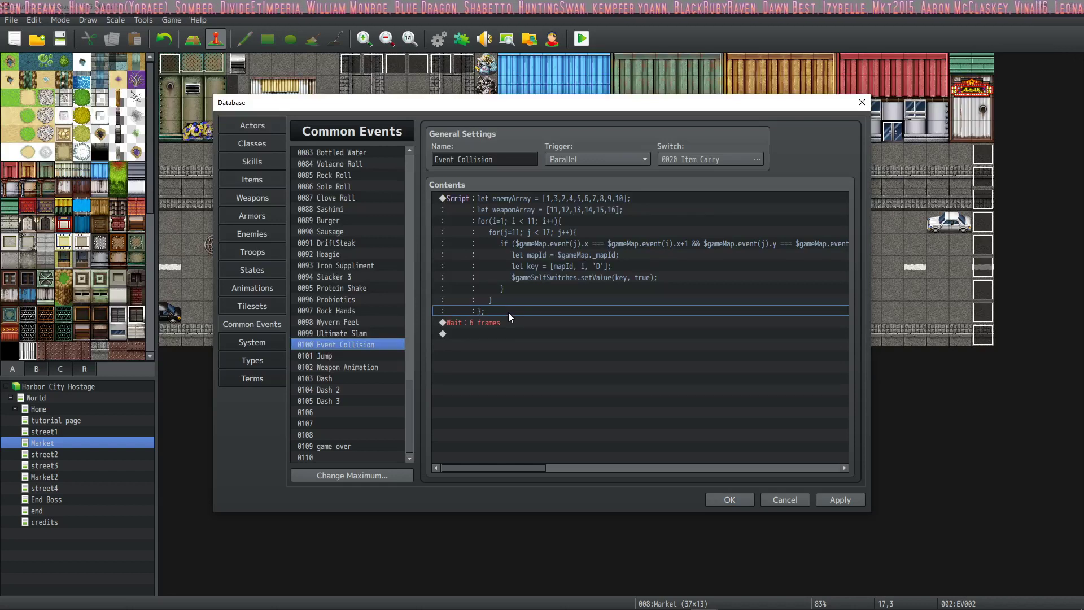
click(537, 193)
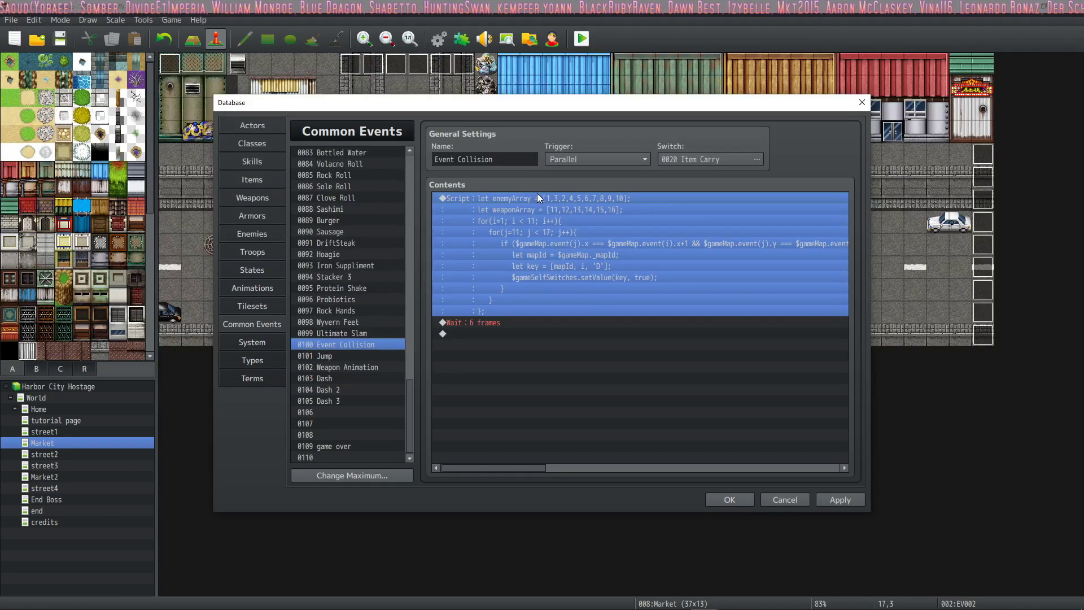
double_click(550, 262)
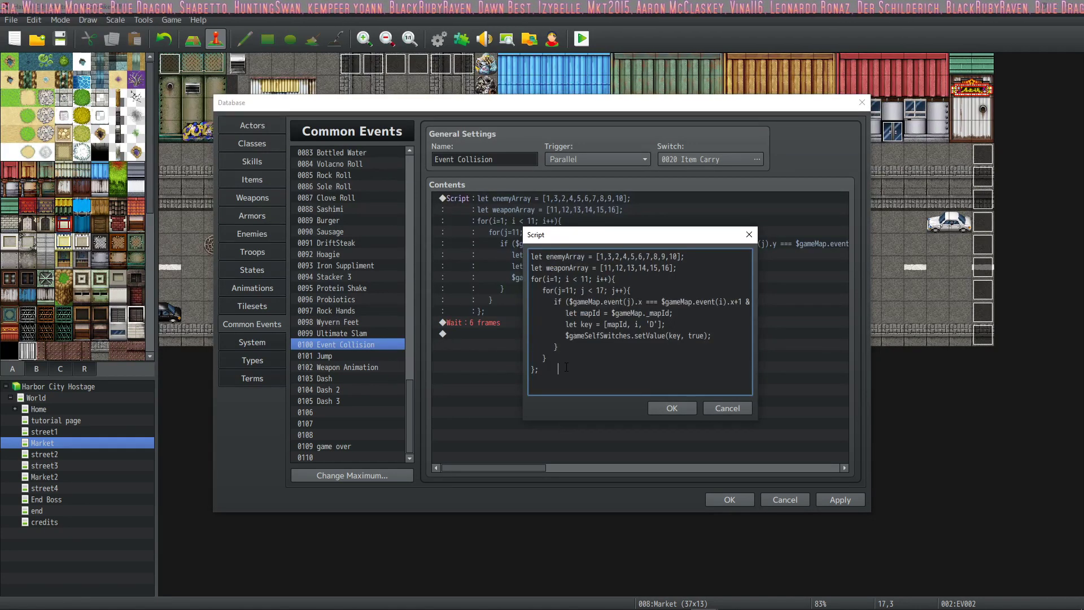
drag(566, 368, 533, 242)
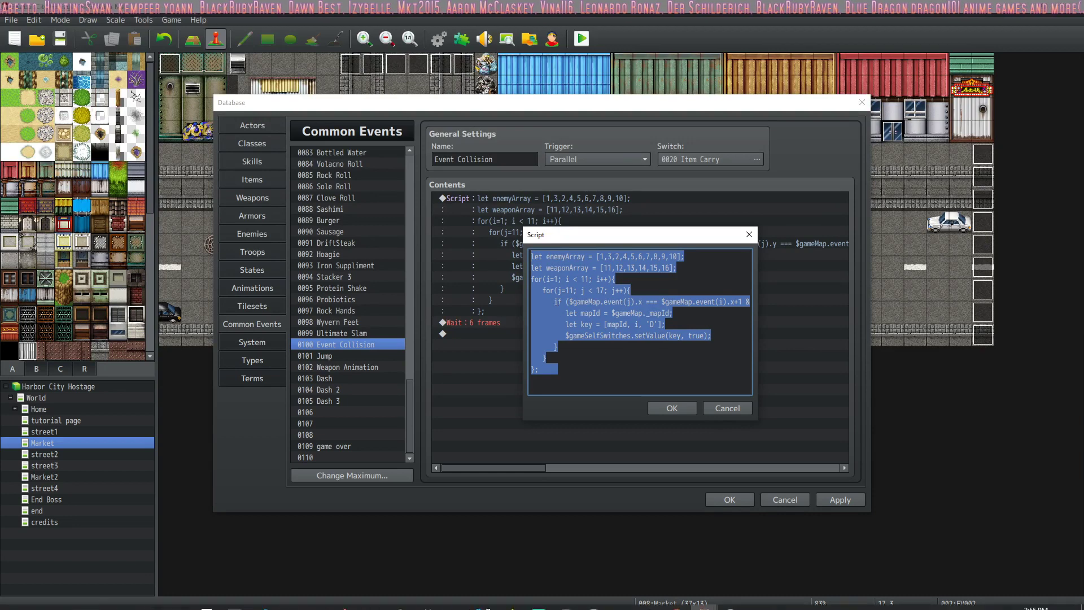
mouse_move(434, 590)
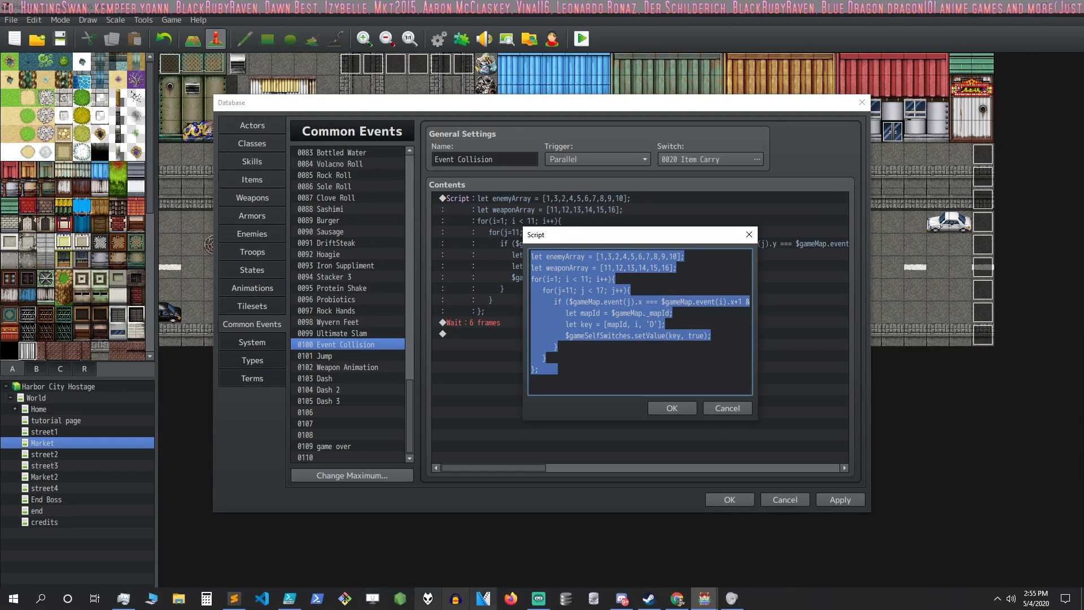
click(234, 598)
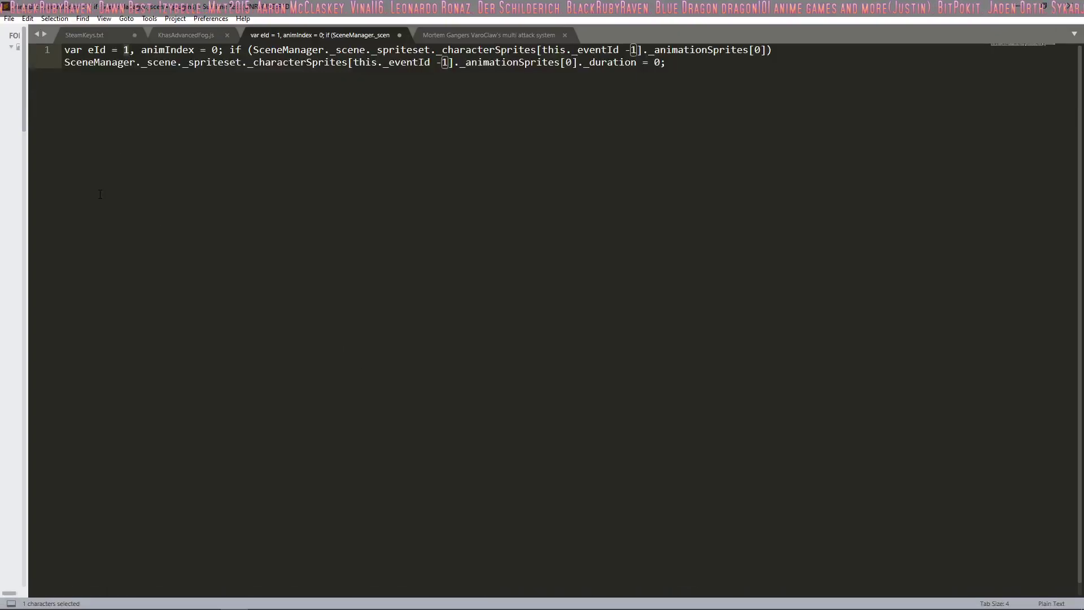
click(720, 69)
key(Return)
key(Return)
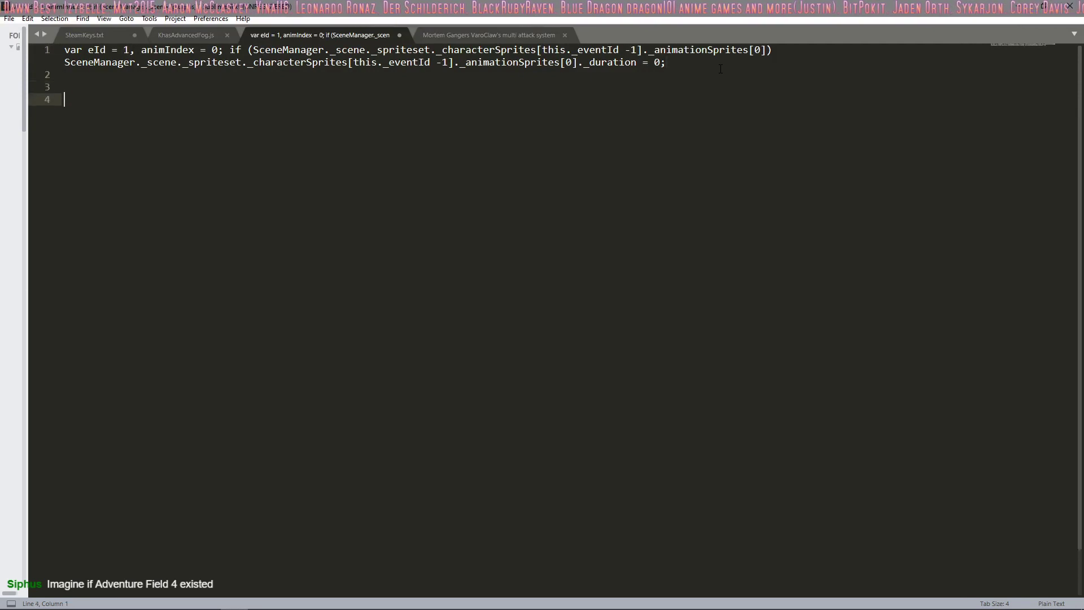
text(let enemyArray = [1,3,2,4,5,6,7,8,9,10]; let weaponArray = [11,12,13,14,15,16]; for(i=1; i < 11; i++){    for(j=11; j < 17; j++){       if ($gameMap.event(j).x === $gameMap.event(i).x+1 && $gameMap.event(j).y === $gameMap.event(i).y || $gameMap.event(j).x === $gameMap.event(i).x-1 && $gameMap.event(j).y === $gameMap.event(i).y || $gameMap.event(j).x === $gameMap.event(i).x && $gameMap.event(j).y === $gameMap.event(i).y+1 || $gameMap.event(j).x === $gameMap.event(i).x && $gameMap.event(j).y === $gameMap.event(i).y-1){          let mapId = $gameMap._mapId;          let key = [mapId, i, 'D'];          $gameSelfSwitches.setValue(key, true);       }    } };)
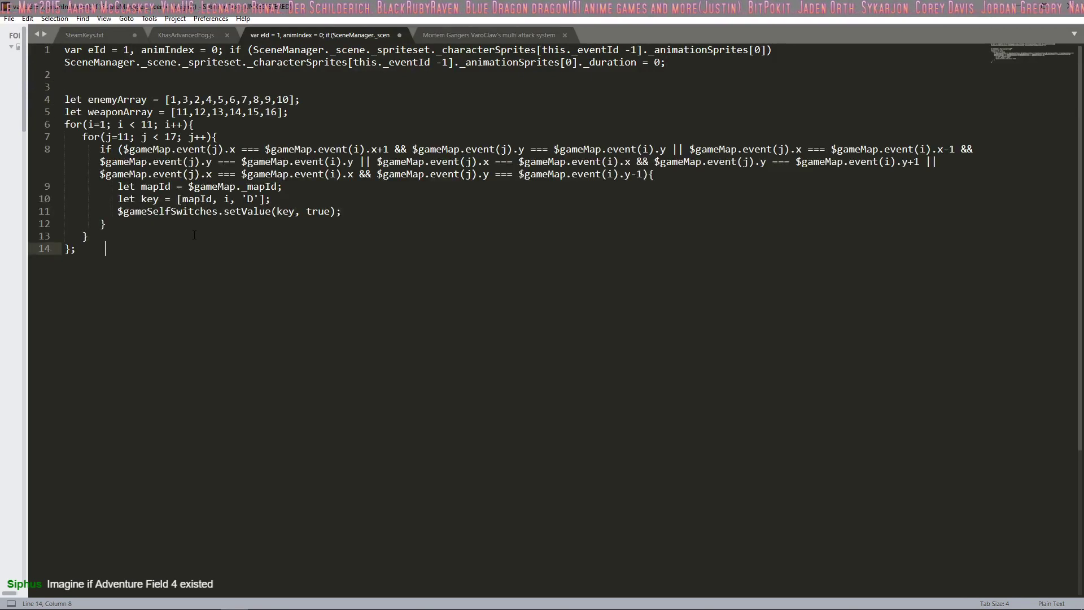
Enlarge the code and highlight the event ID i and the self switch 'D' in the key array
ctrl+scroll(140, 290, up, 4)
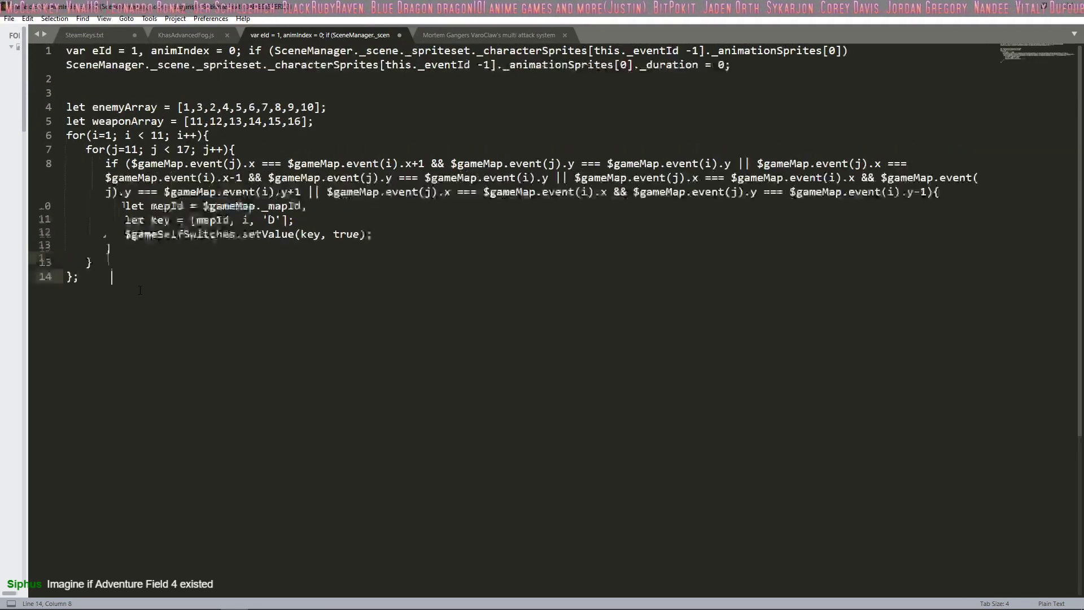
ctrl+scroll(140, 290, up, 1)
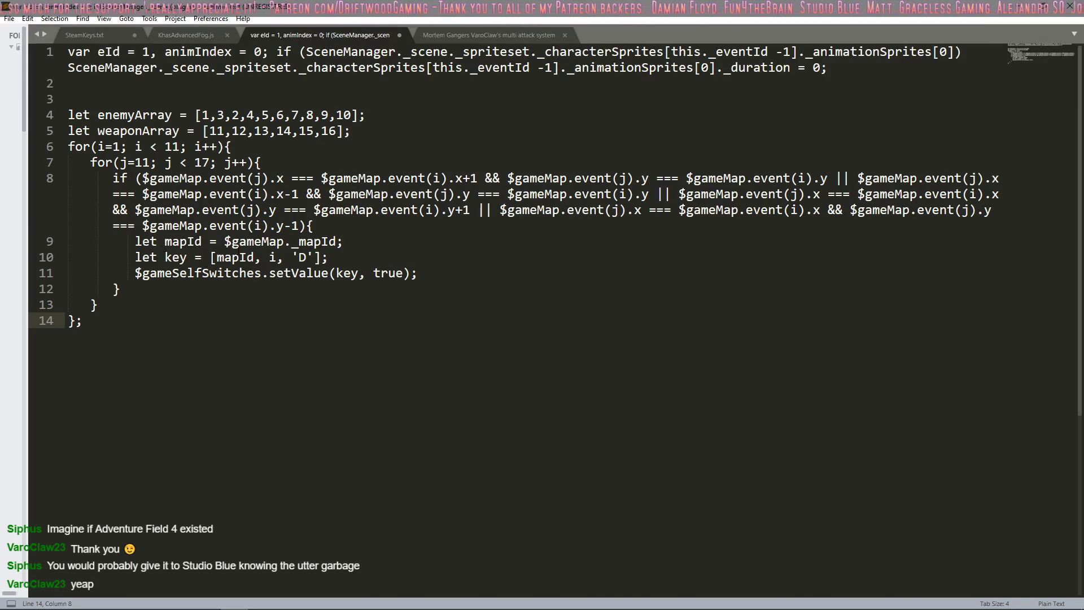
double_click(272, 257)
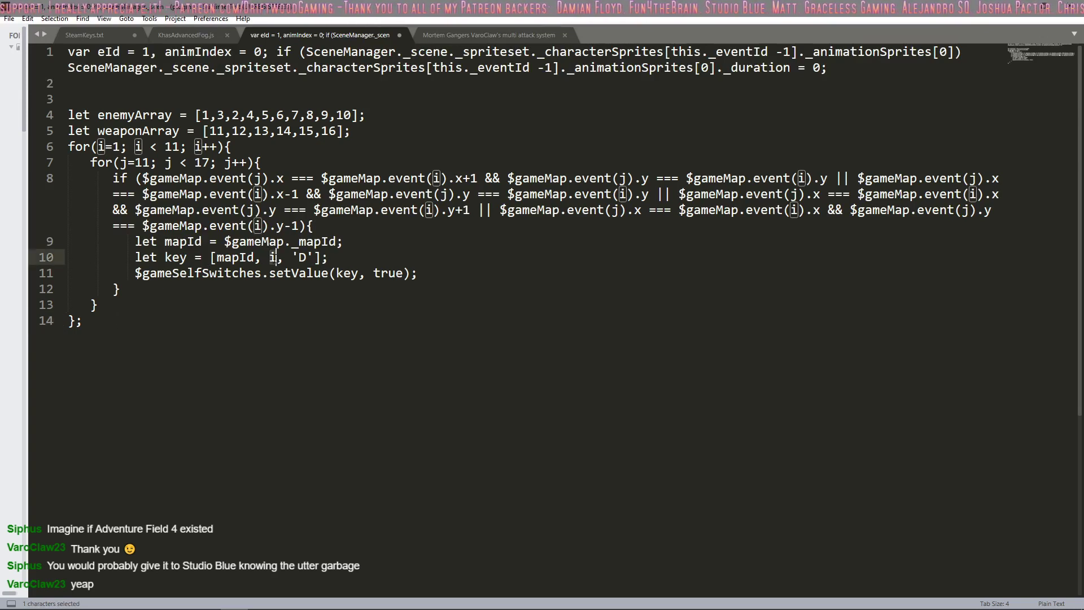
drag(292, 257, 307, 257)
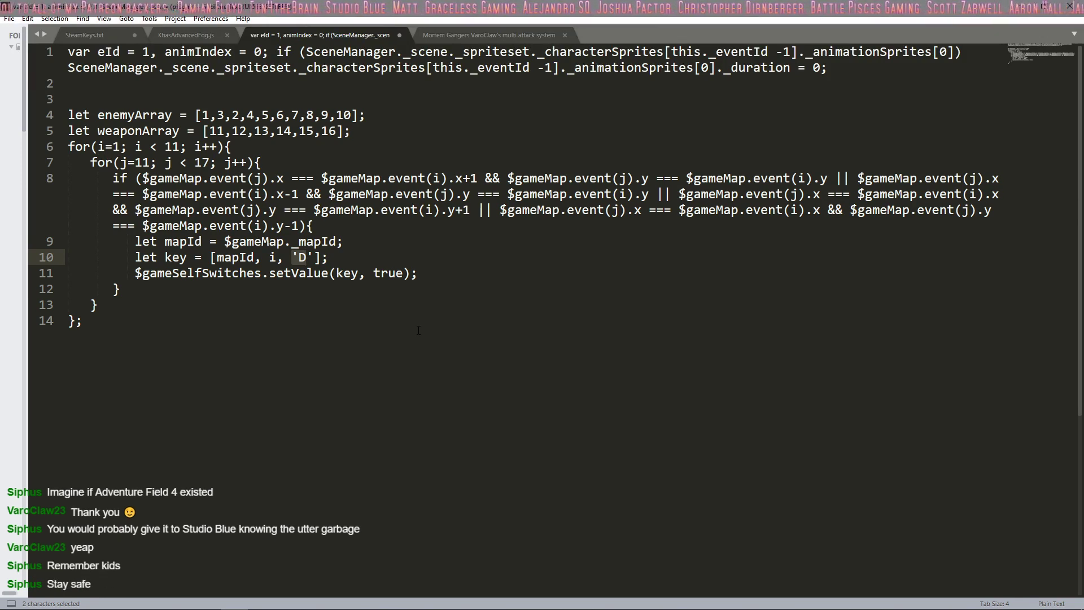
Delete the enemyArray and weaponArray declarations above the pasted script's for loops
click(163, 340)
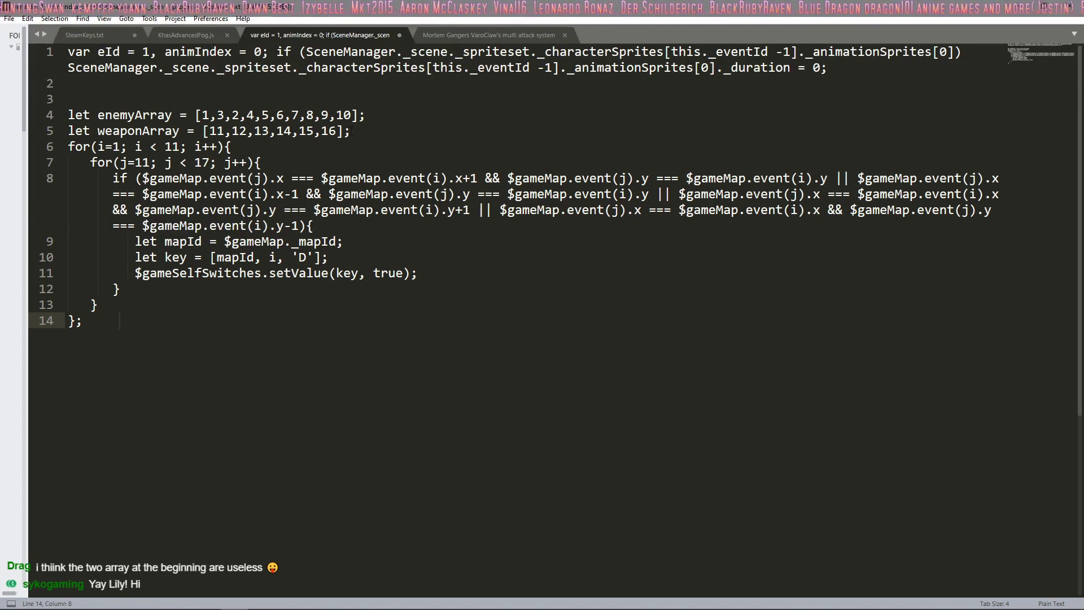
drag(351, 131, 66, 100)
key(BackSpace)
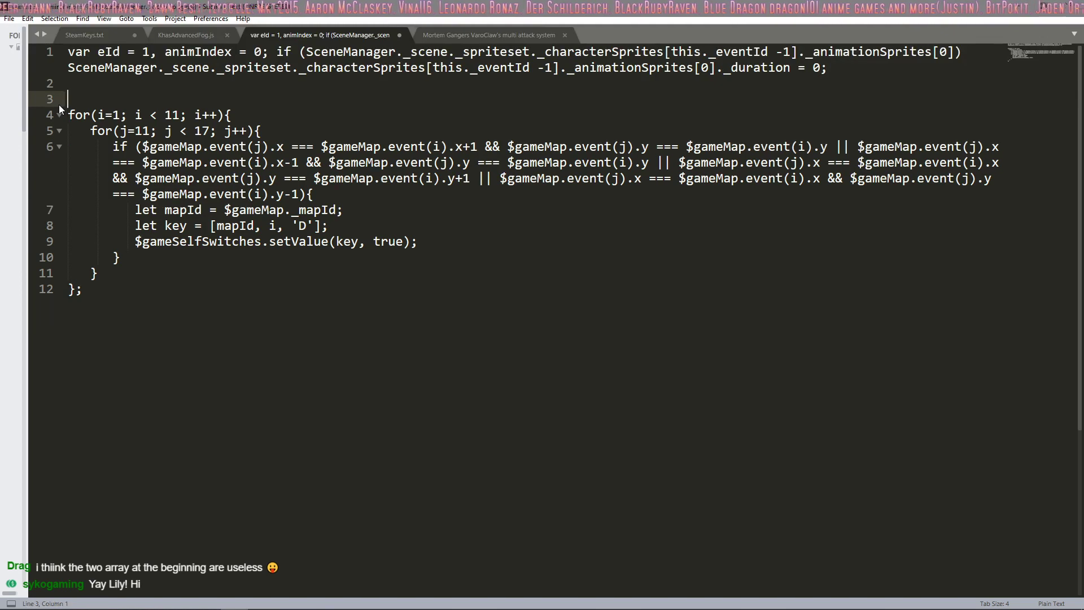
Switch to the RPG Maker project window showing the database, and close the Event Collision script and the database with their contents accepted
click(286, 320)
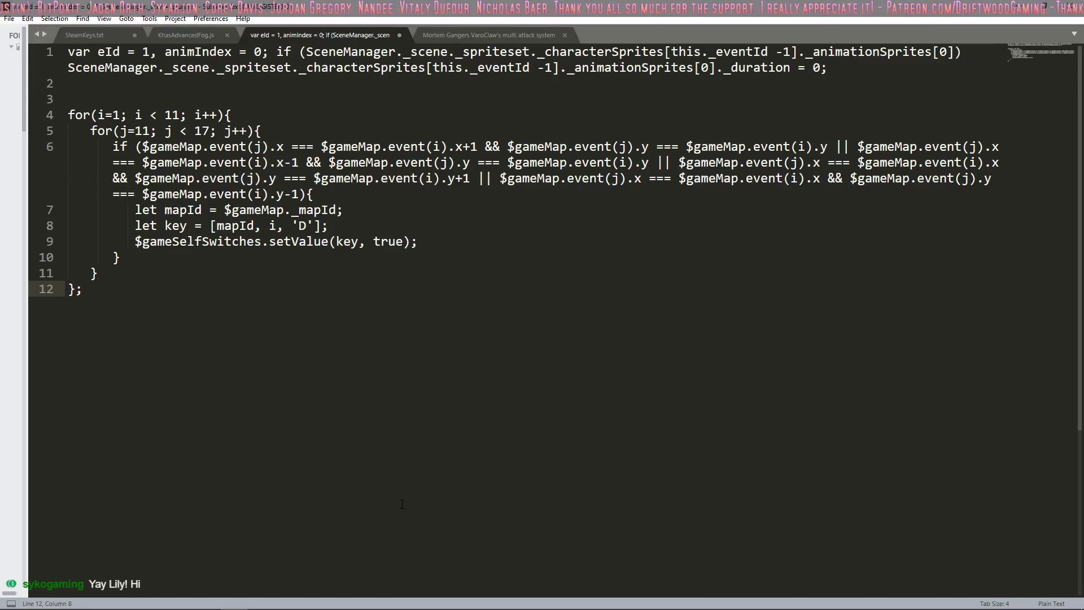
mouse_move(427, 606)
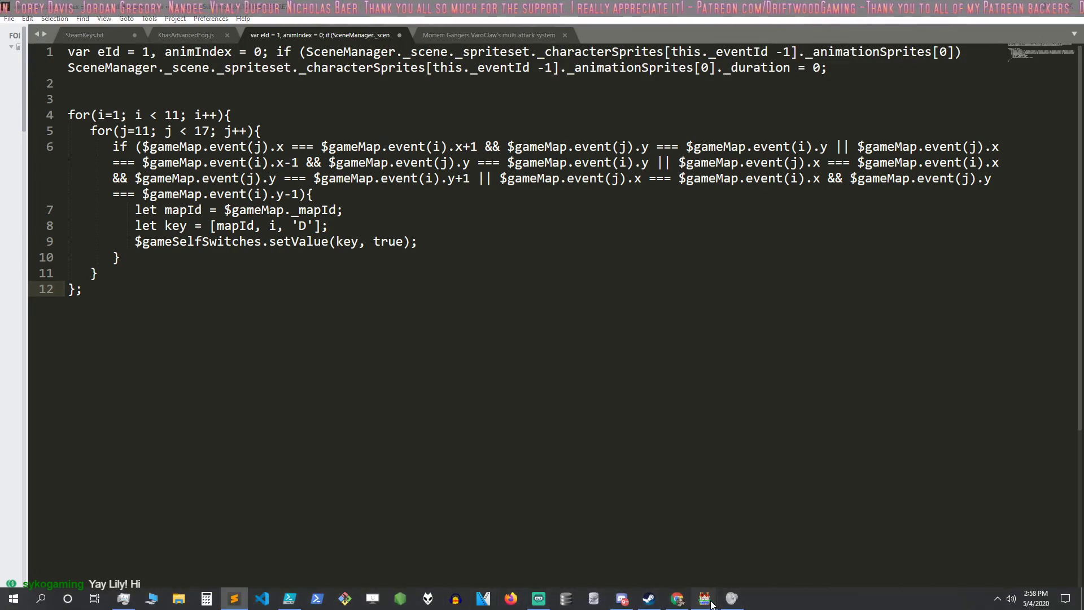
mouse_move(708, 600)
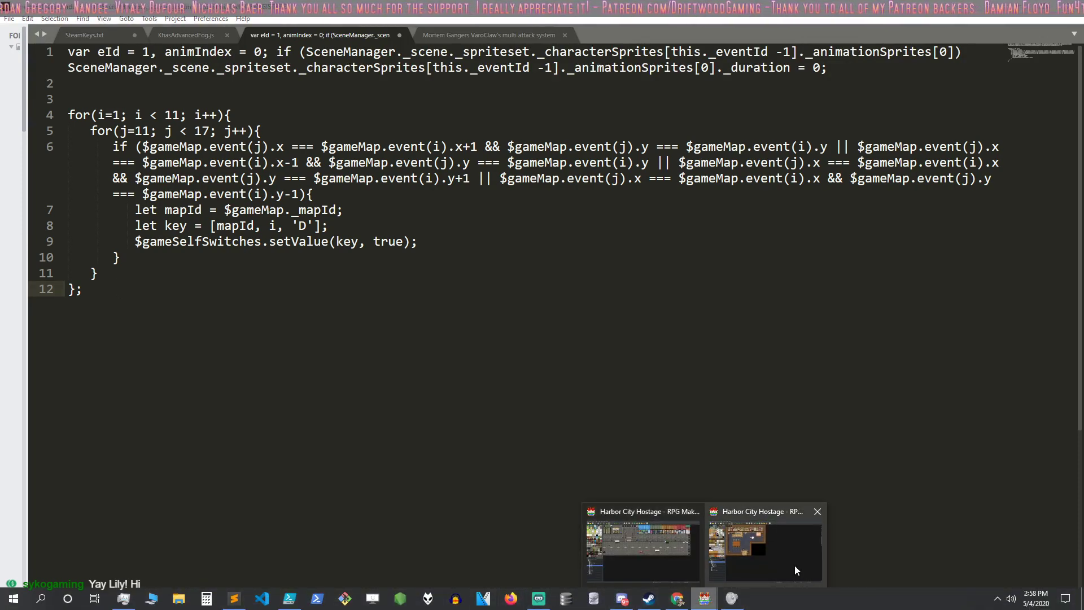
click(656, 534)
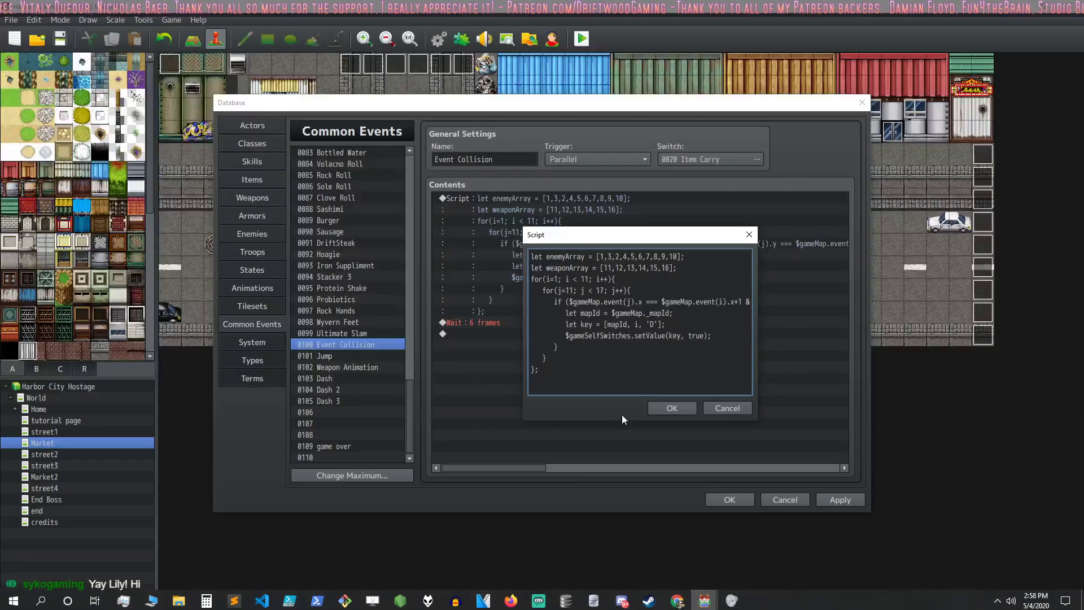
click(668, 412)
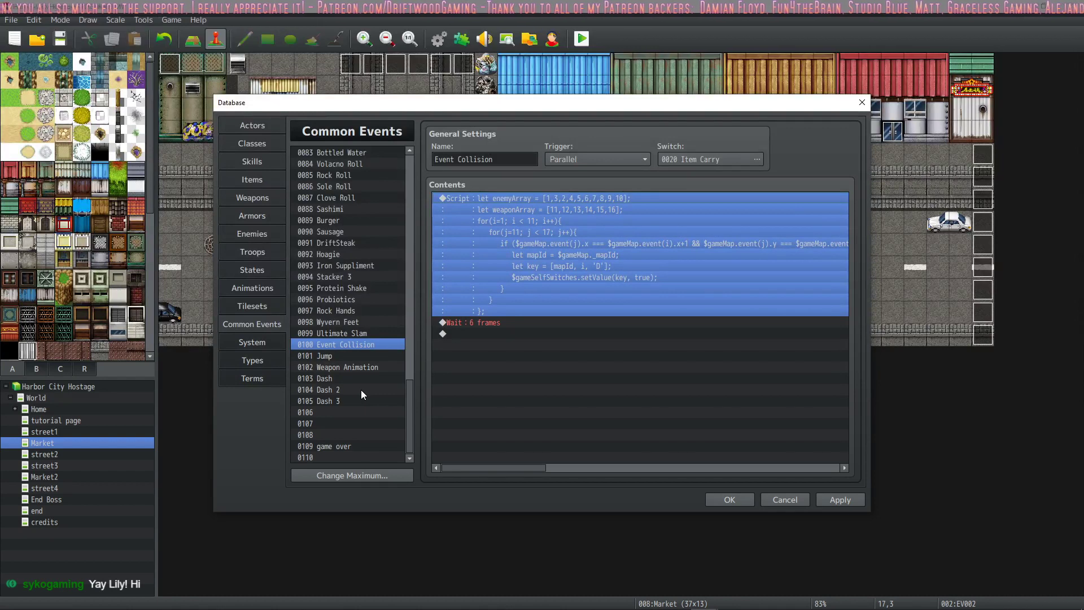
click(729, 499)
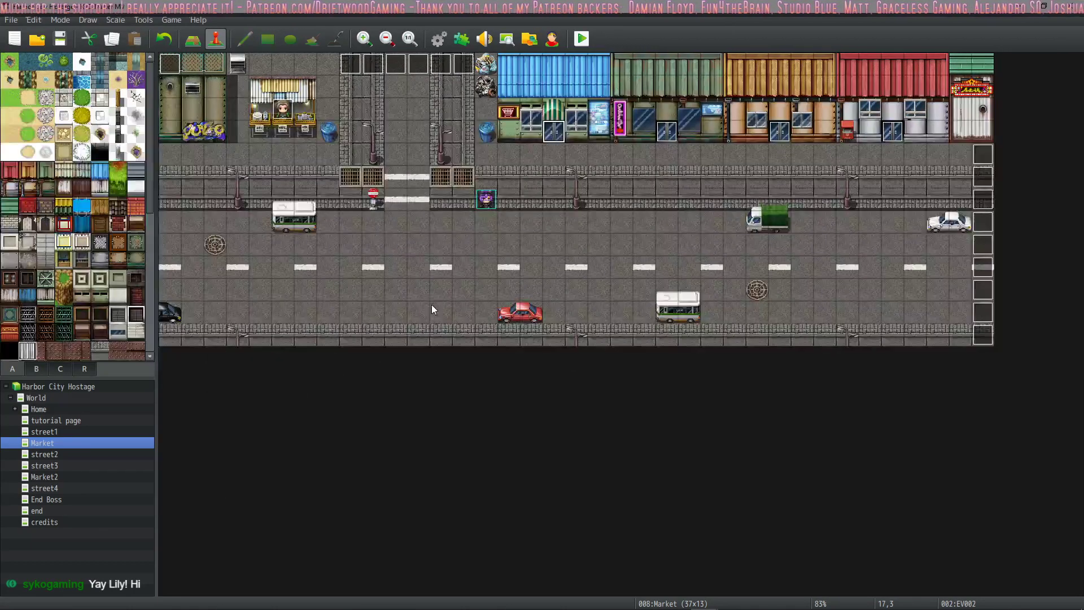
Look through the street2, street3, Market2, street4, End Boss, end and credits maps, then return to the End Boss map
click(57, 455)
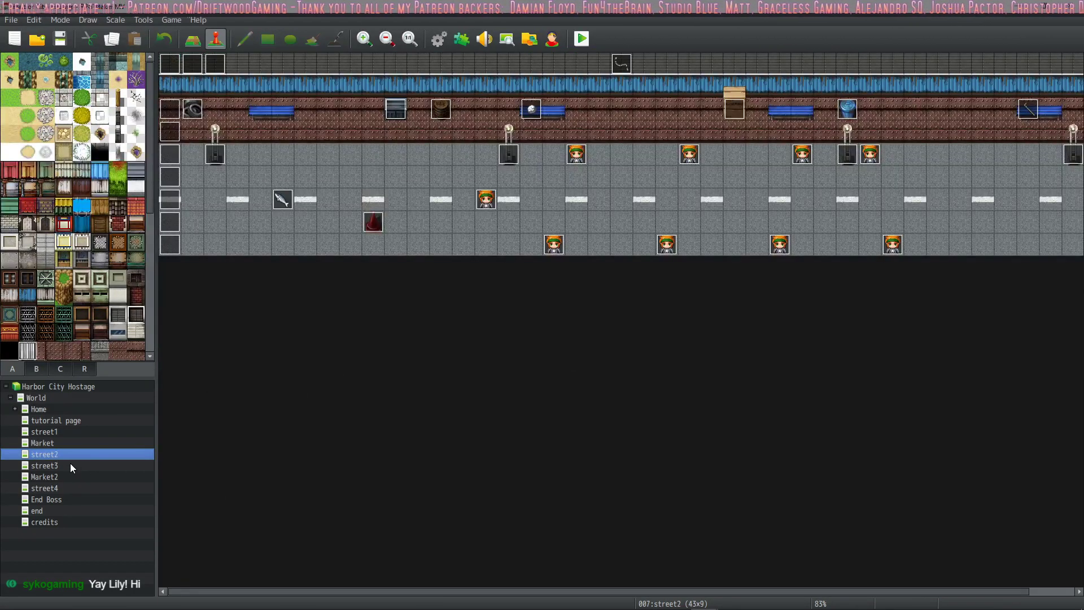
click(70, 467)
click(66, 478)
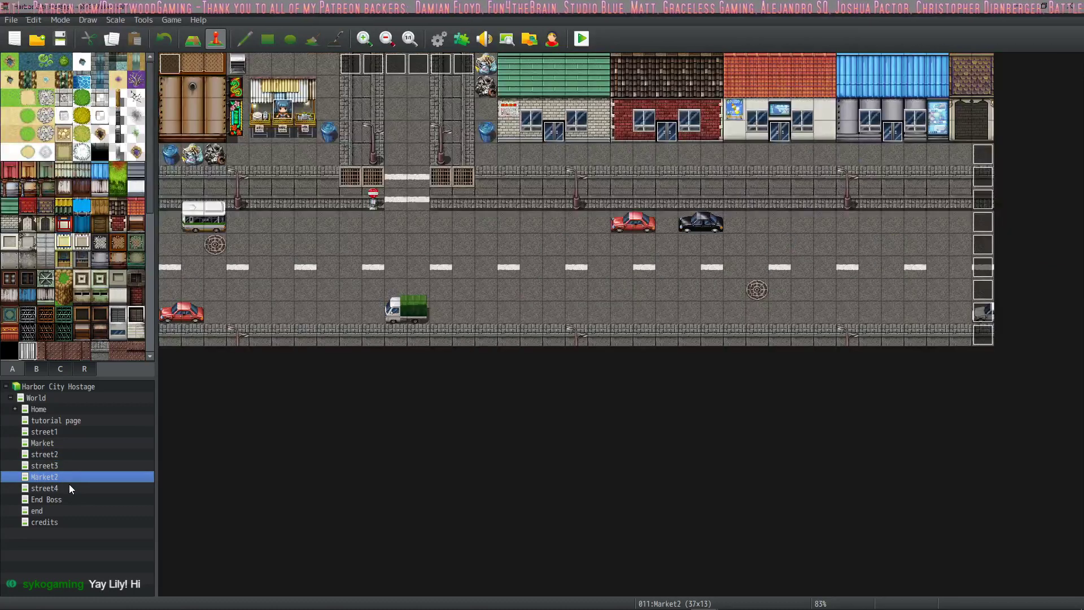
click(69, 489)
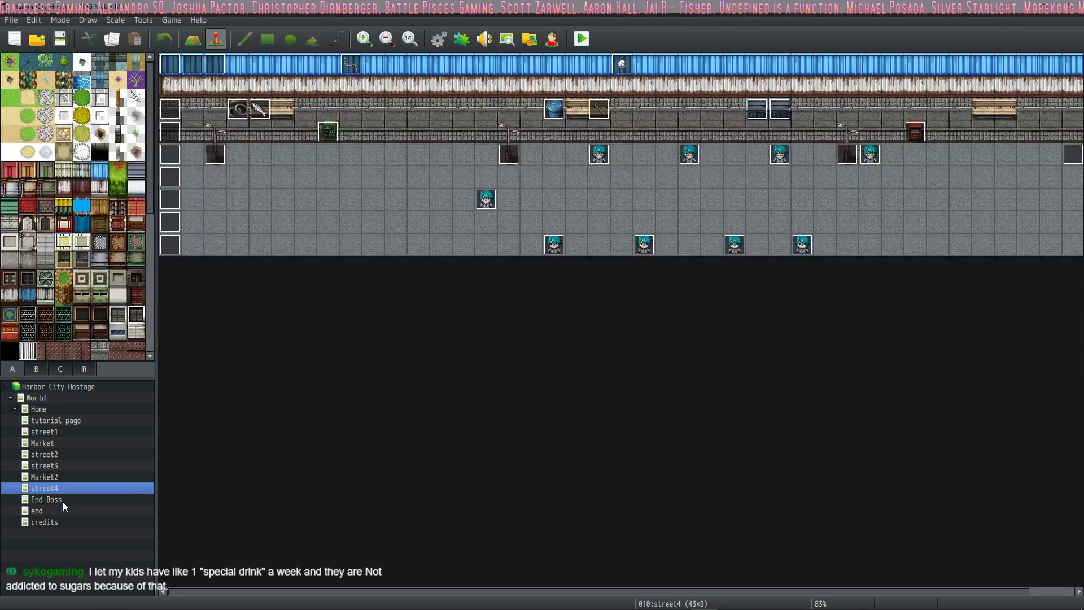
click(63, 506)
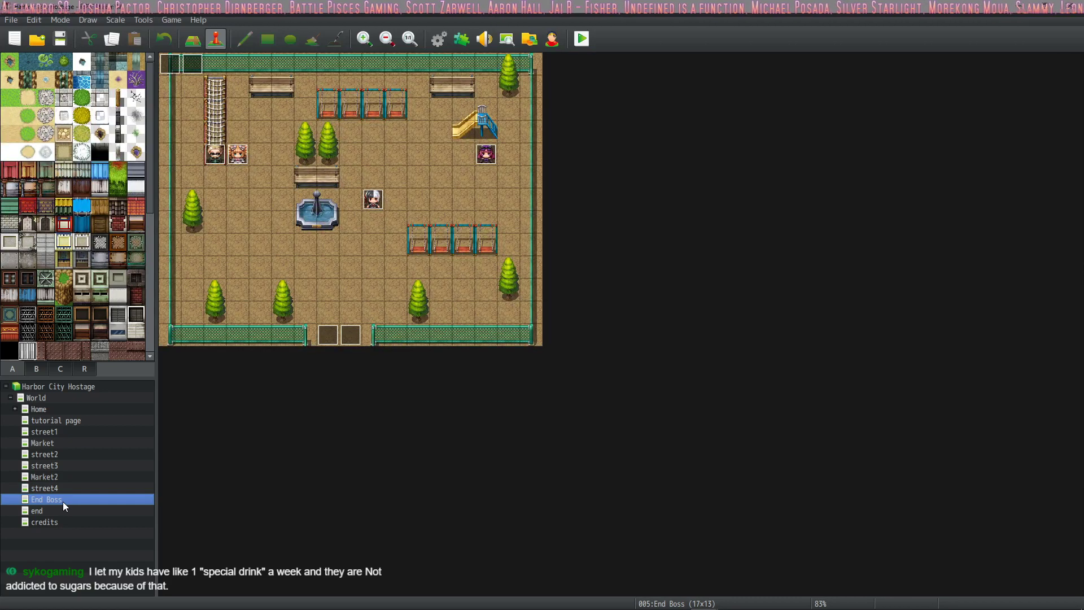
click(57, 509)
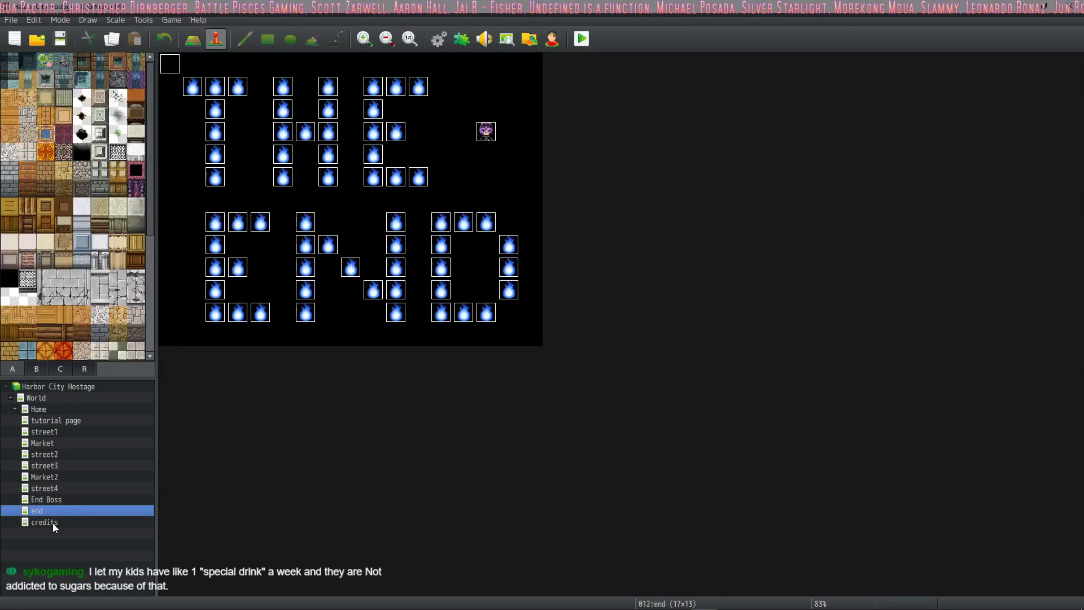
click(53, 522)
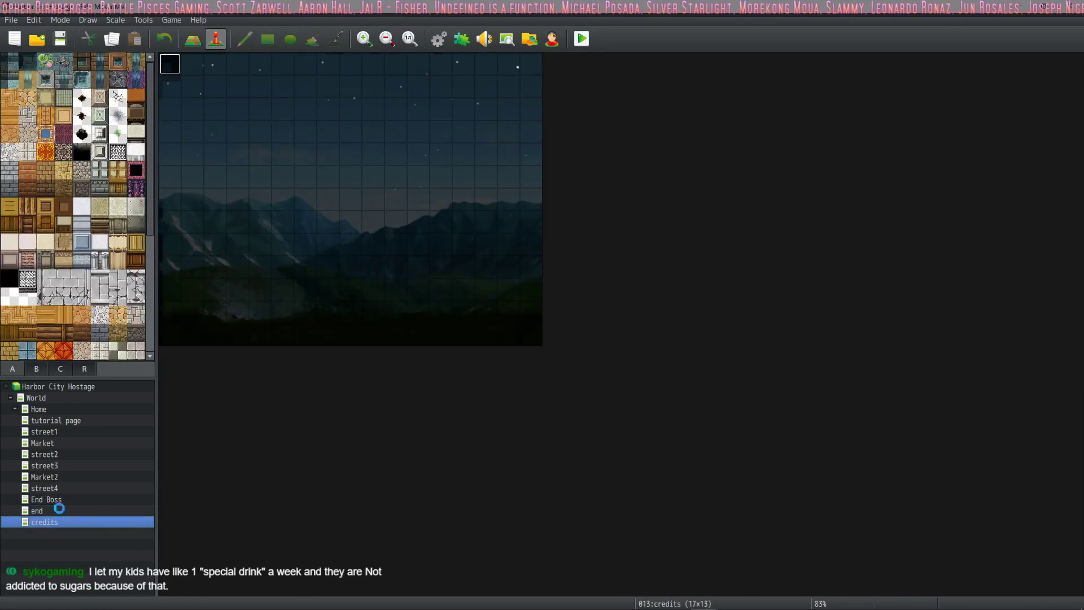
click(61, 511)
click(71, 500)
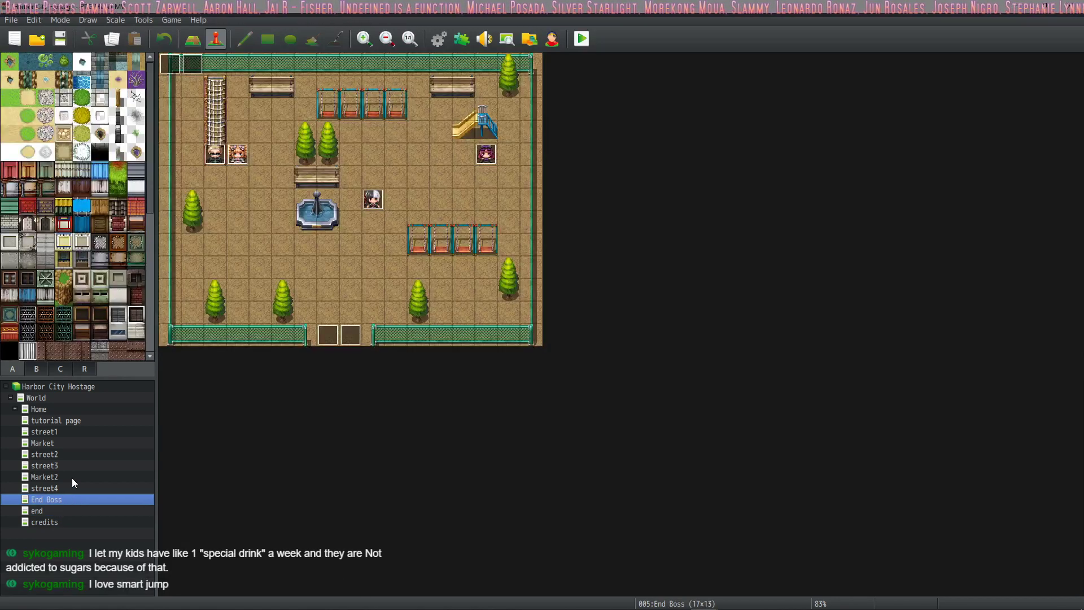